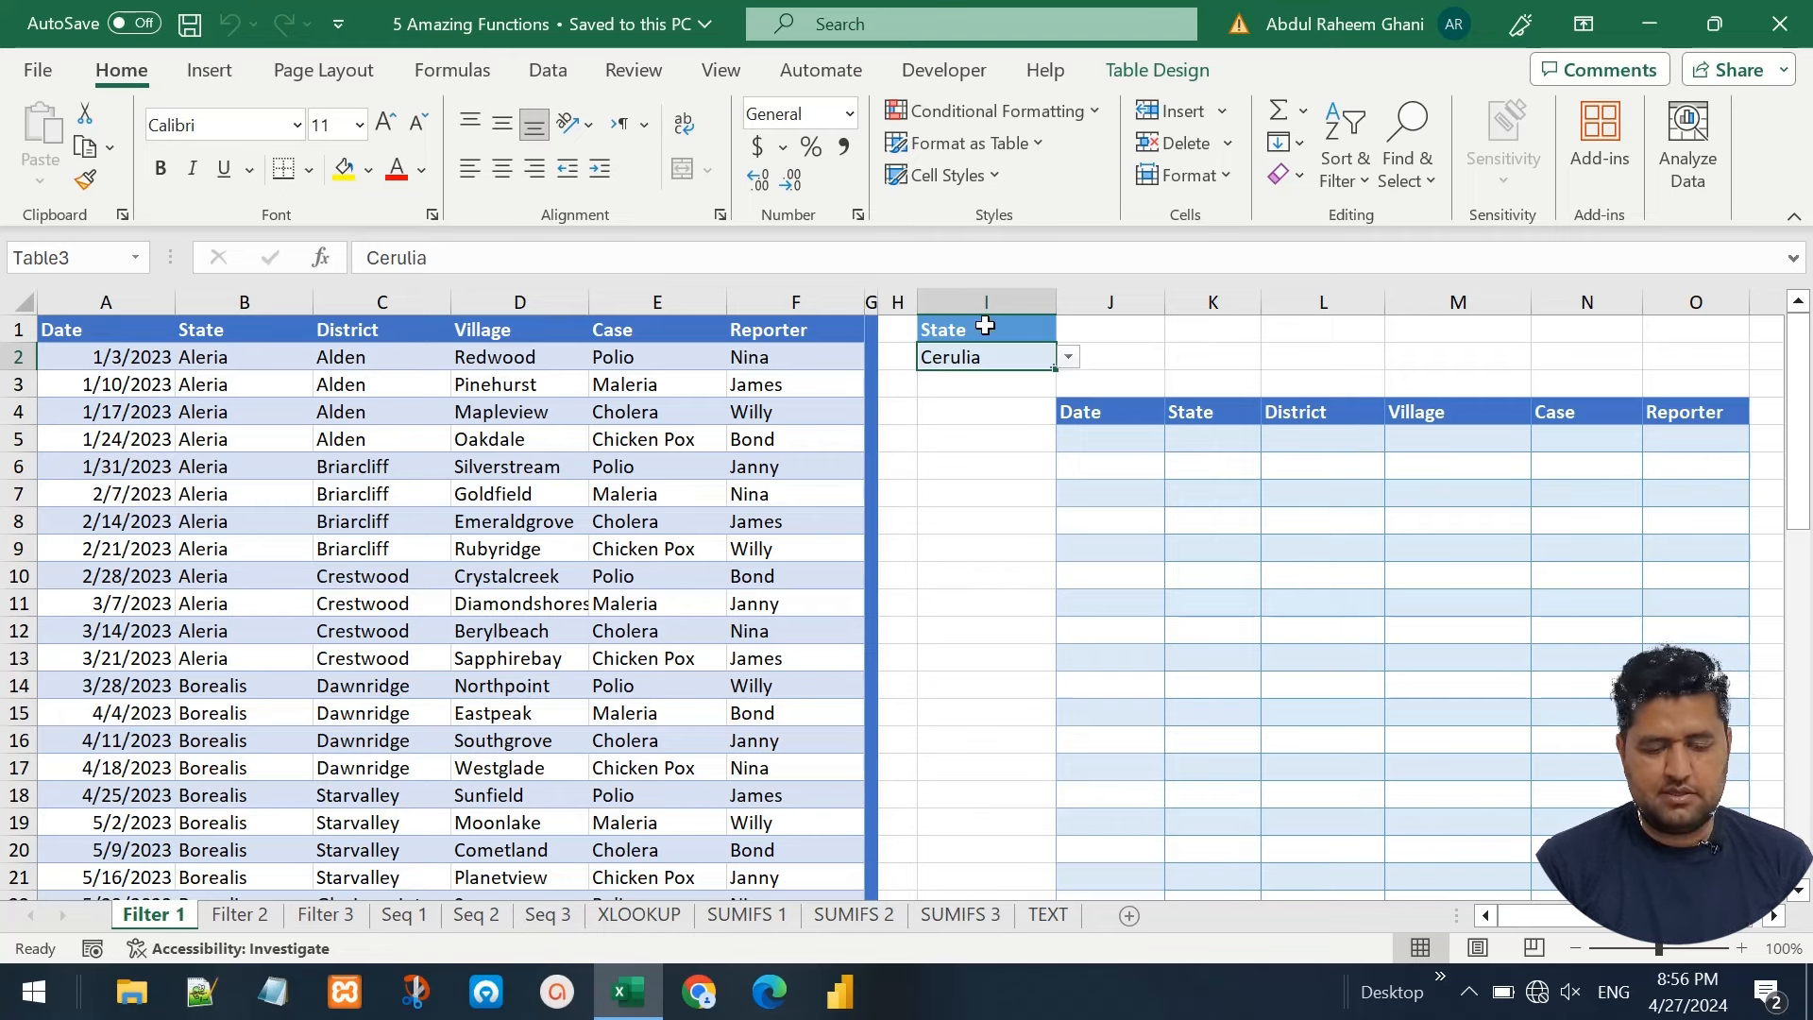
# Set the State selector in cell I2 of the Filter 1 sheet to Borealis
pyautogui.click(985, 326)
pyautogui.click(1036, 362)
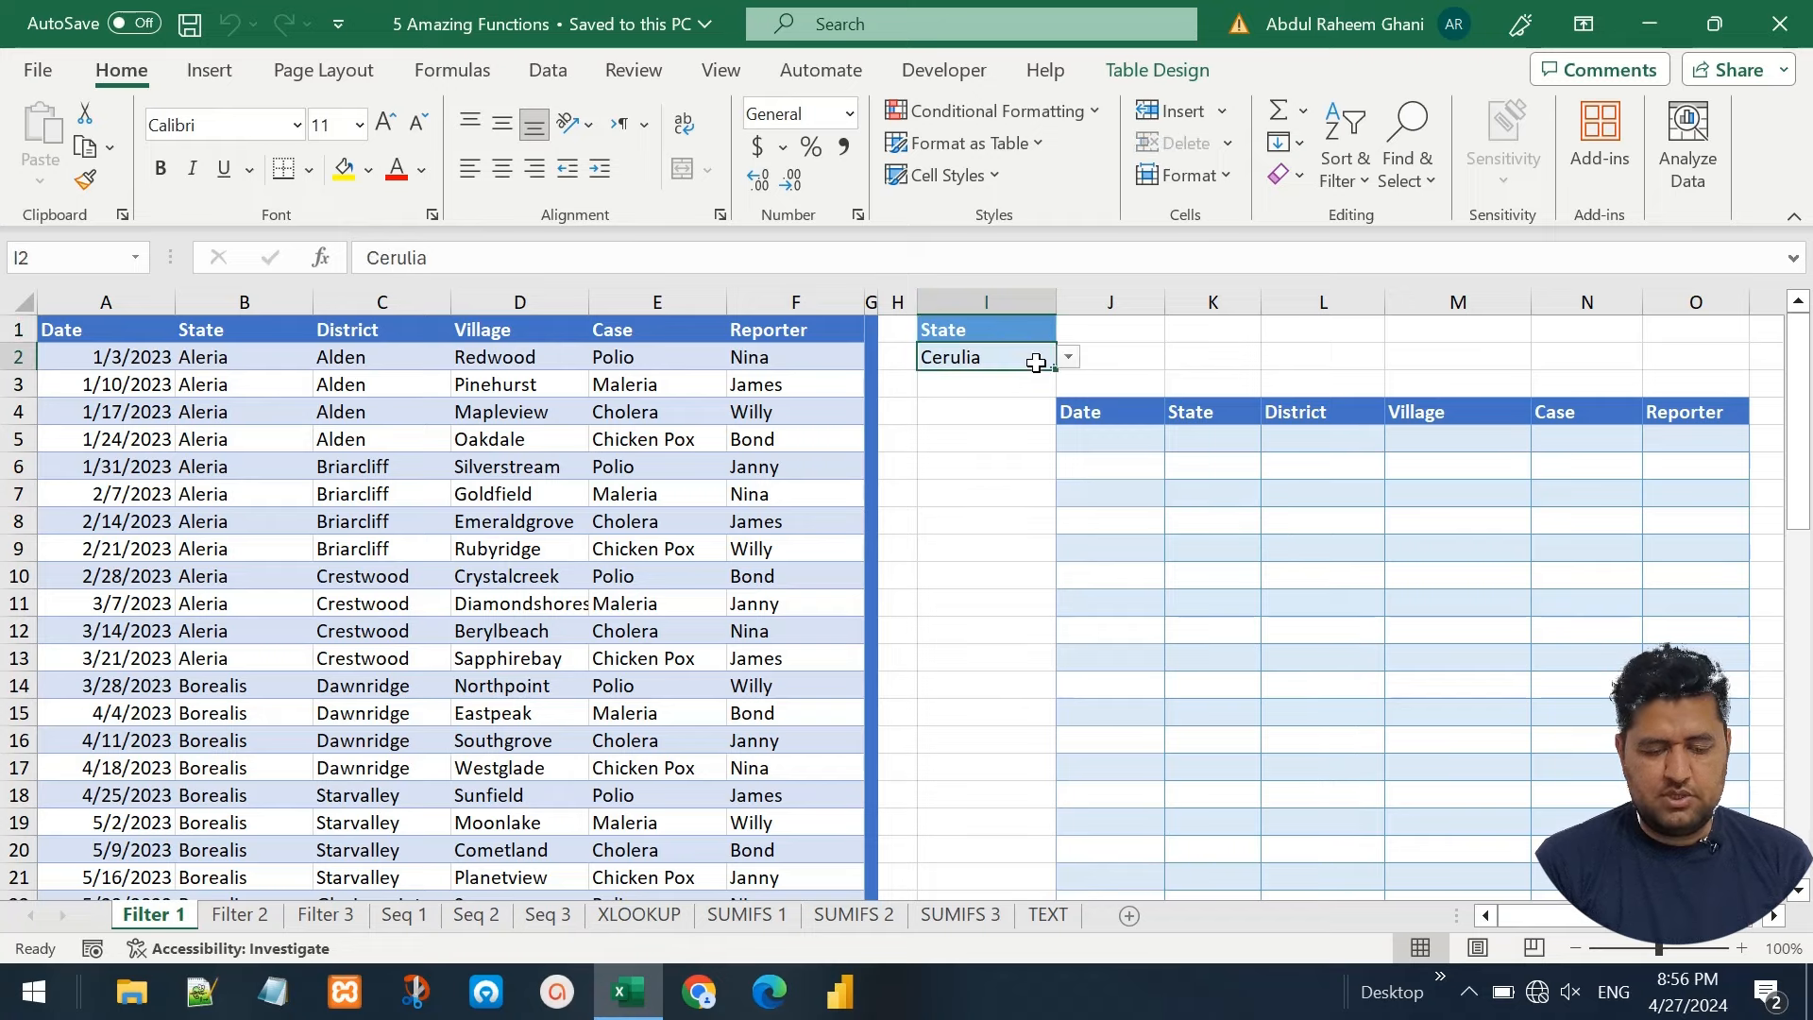
pyautogui.click(1068, 357)
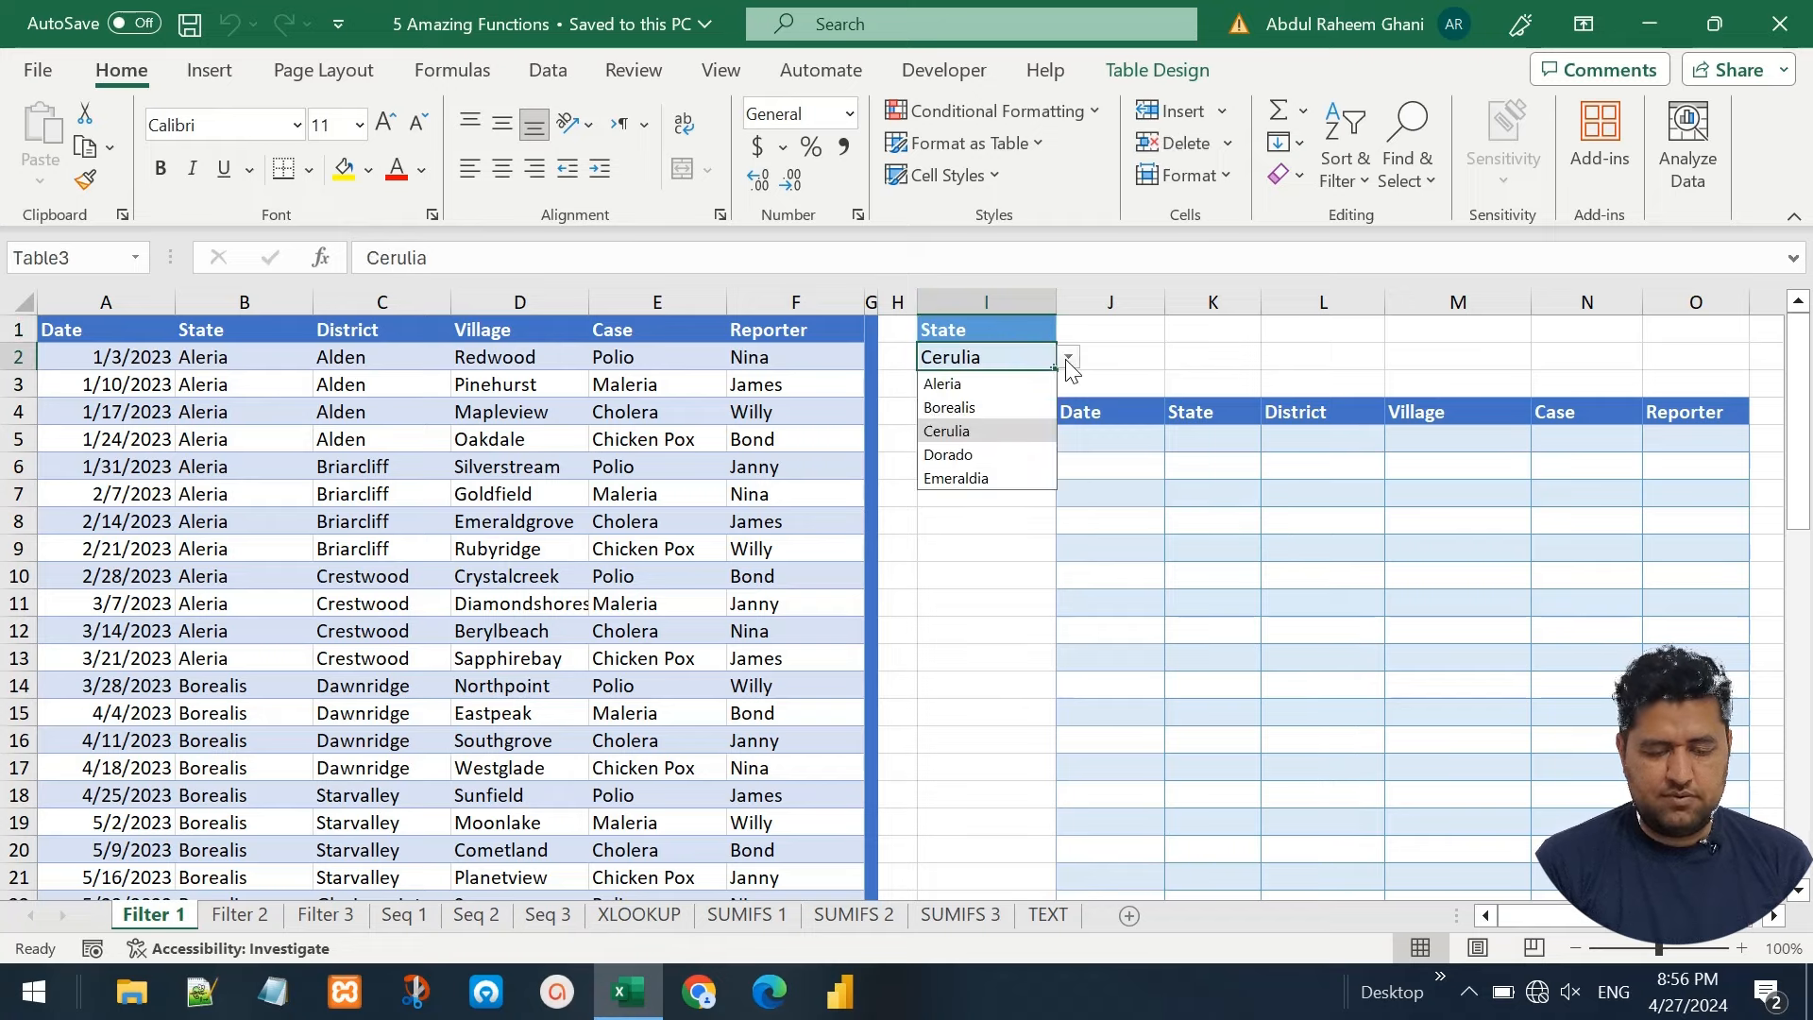
pyautogui.click(989, 408)
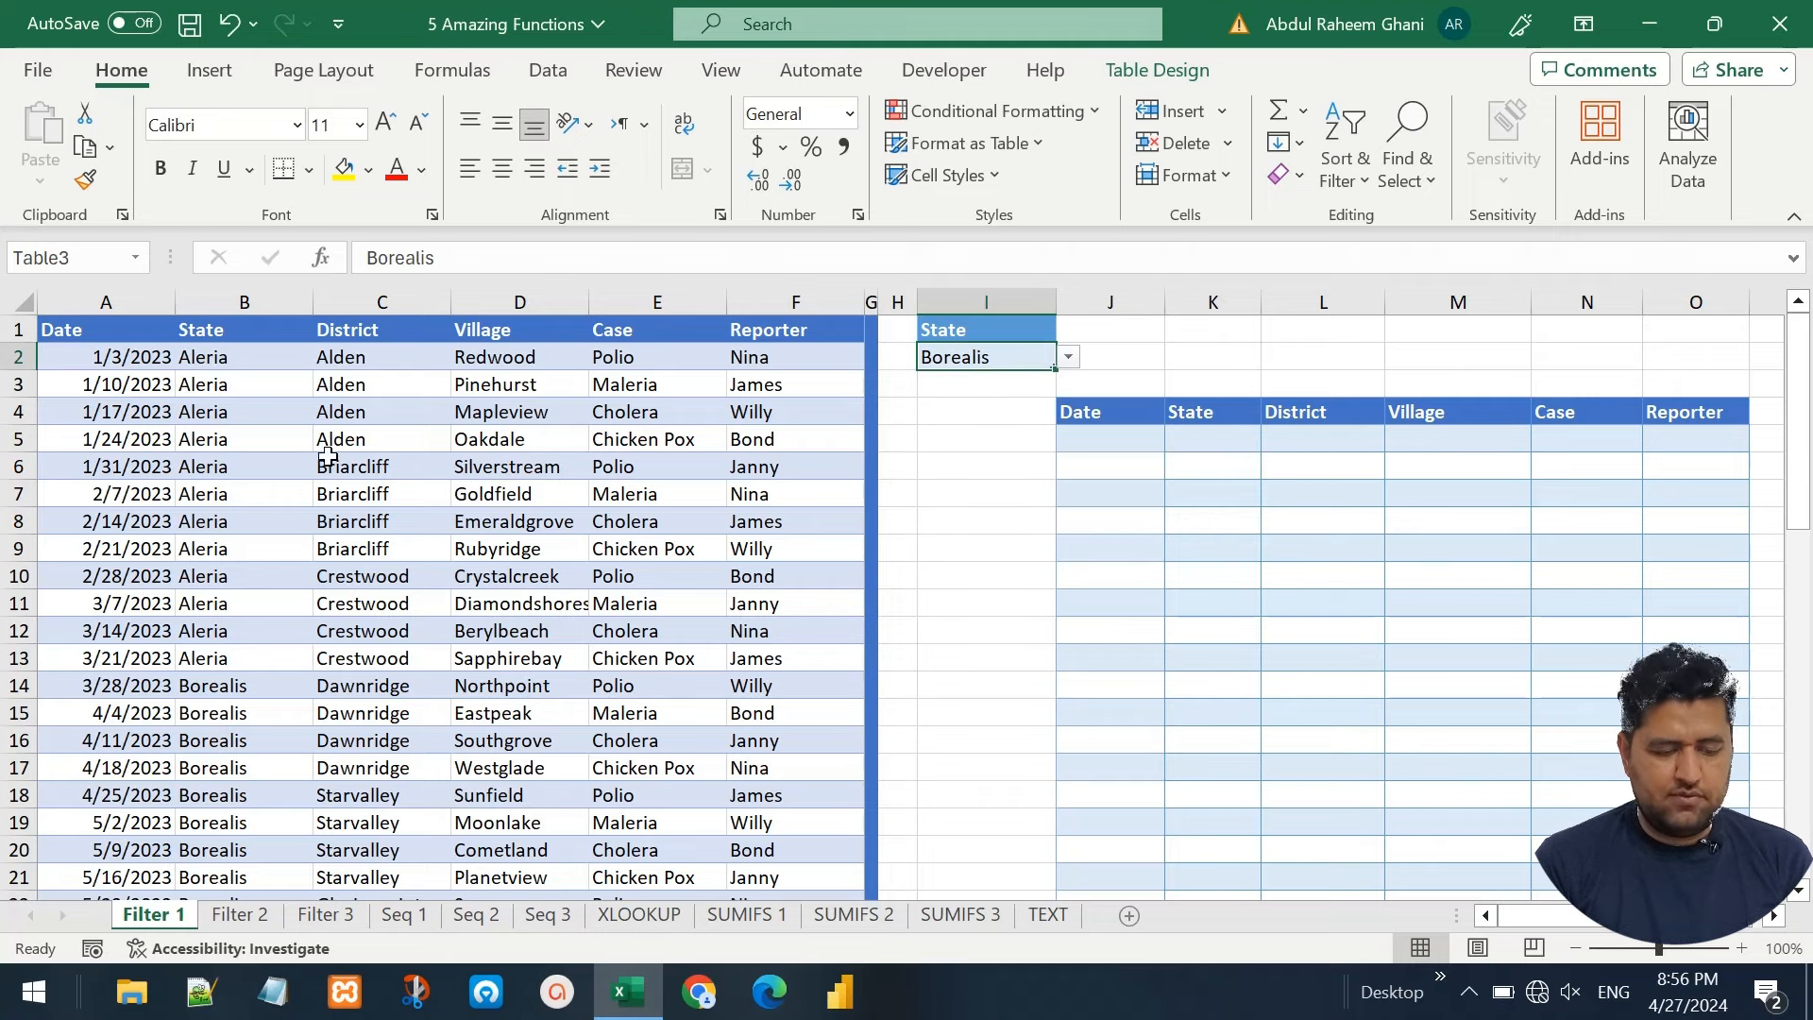
pyautogui.click(1378, 587)
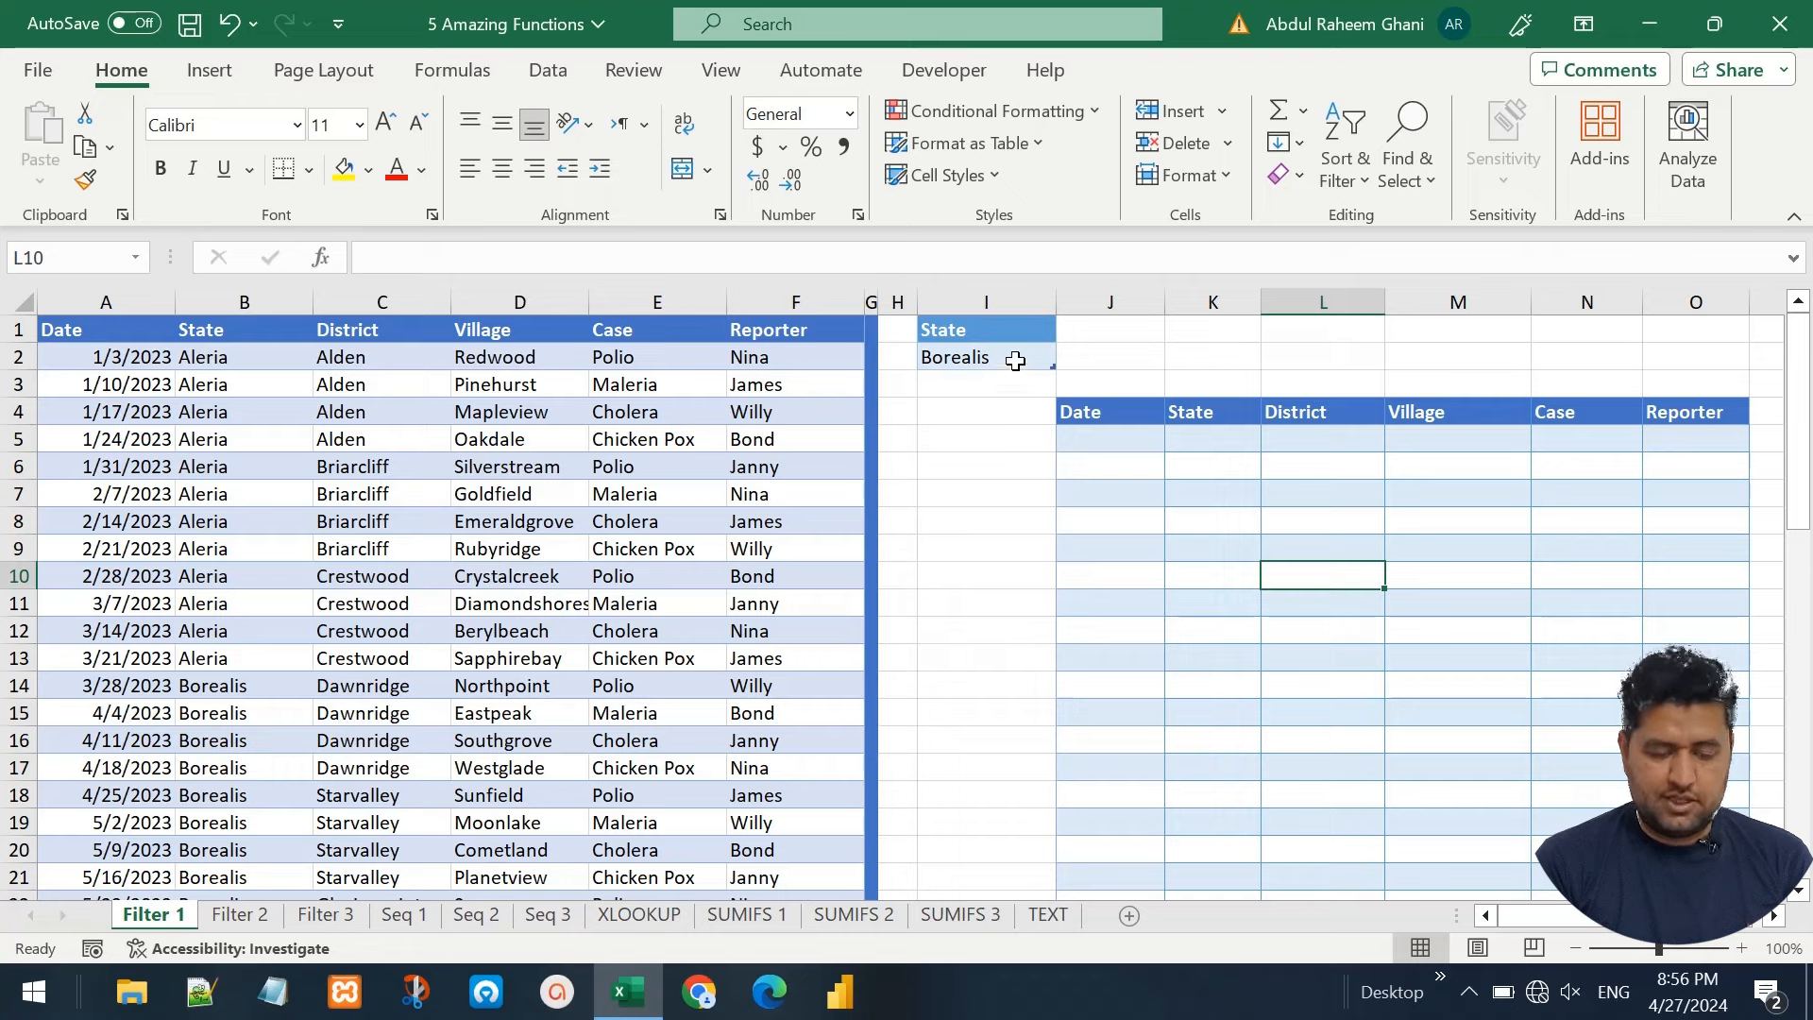
# Set the State selector in cell I2 to Aleria
pyautogui.moveTo(1017, 356); pyautogui.dragTo(1063, 357)
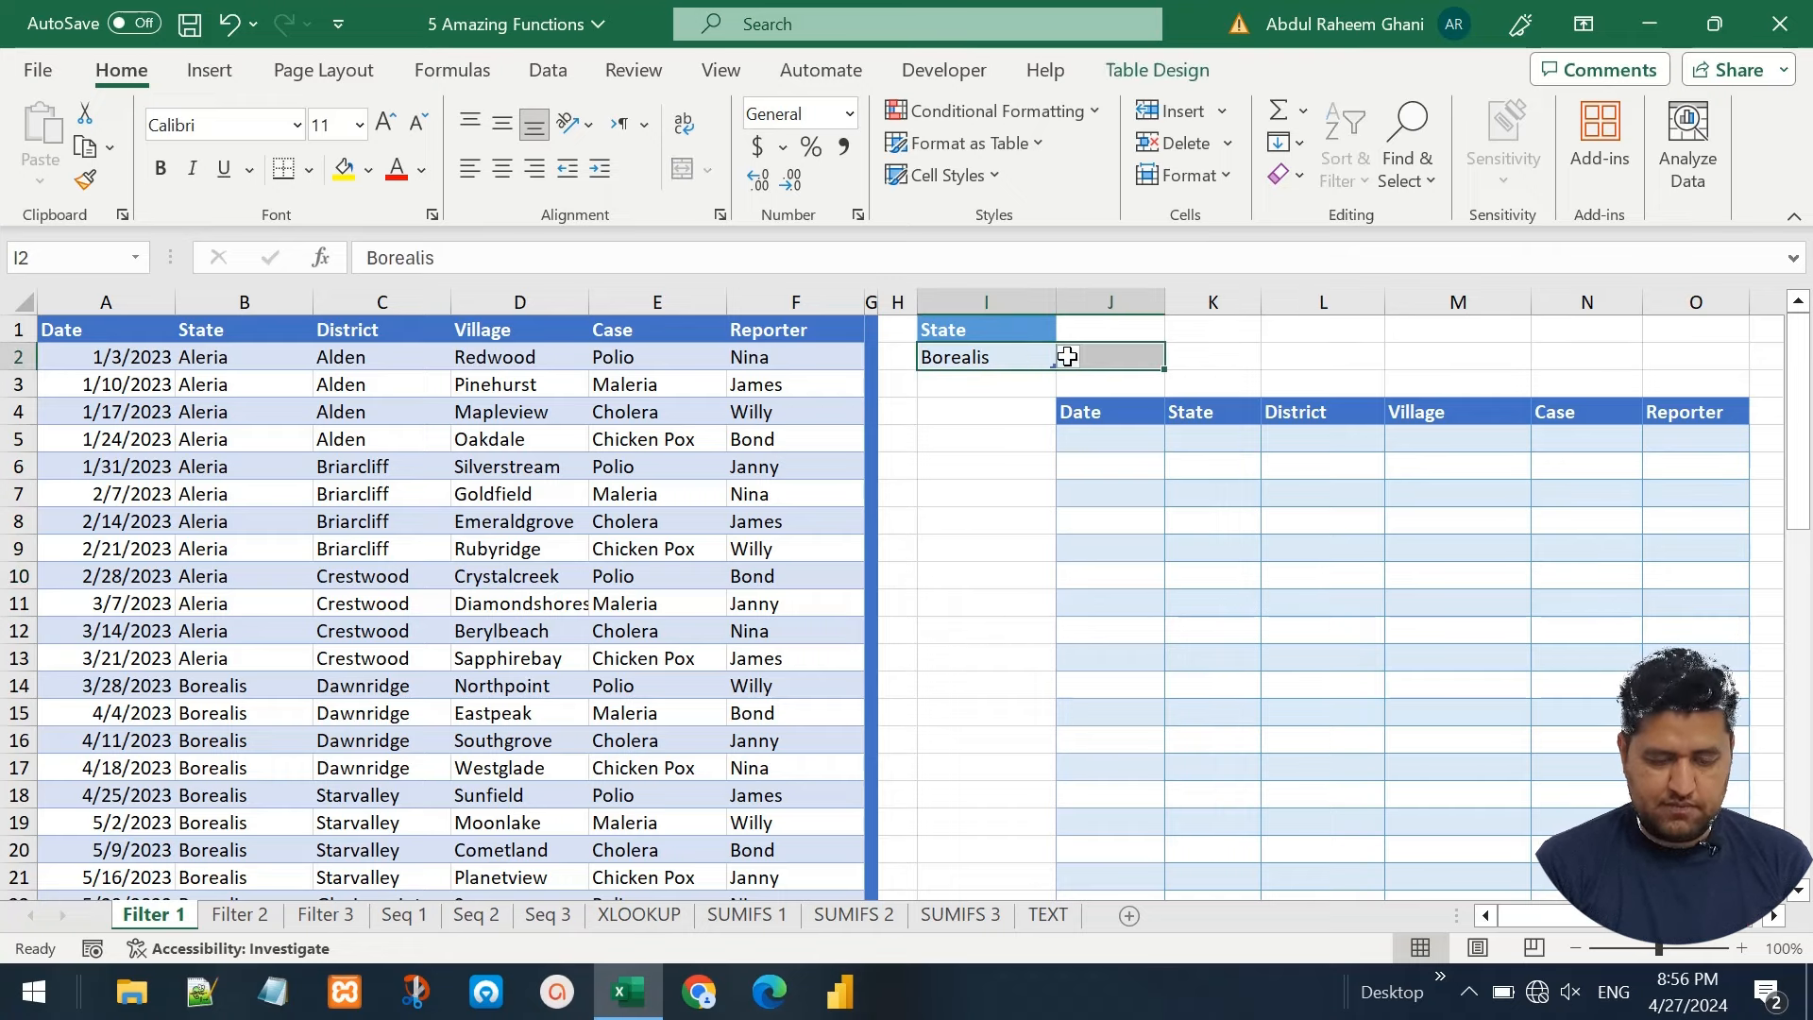
pyautogui.click(1068, 357)
pyautogui.click(1002, 384)
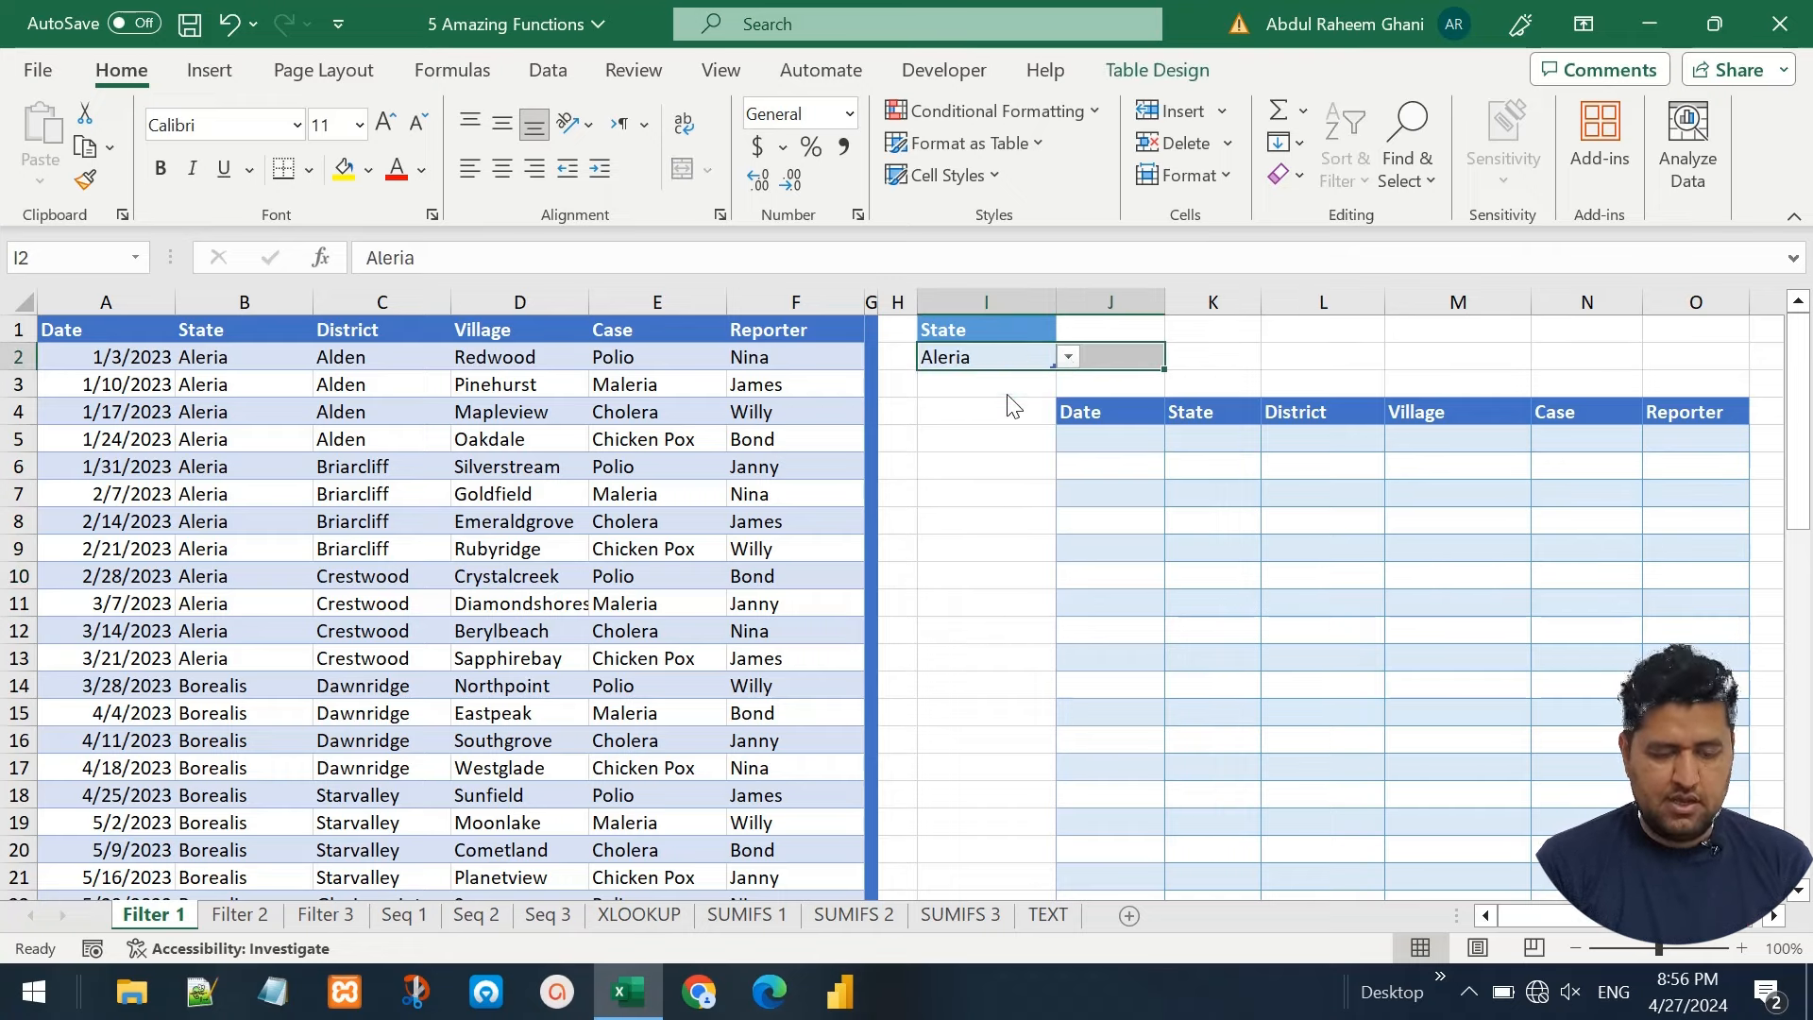
pyautogui.click(987, 359)
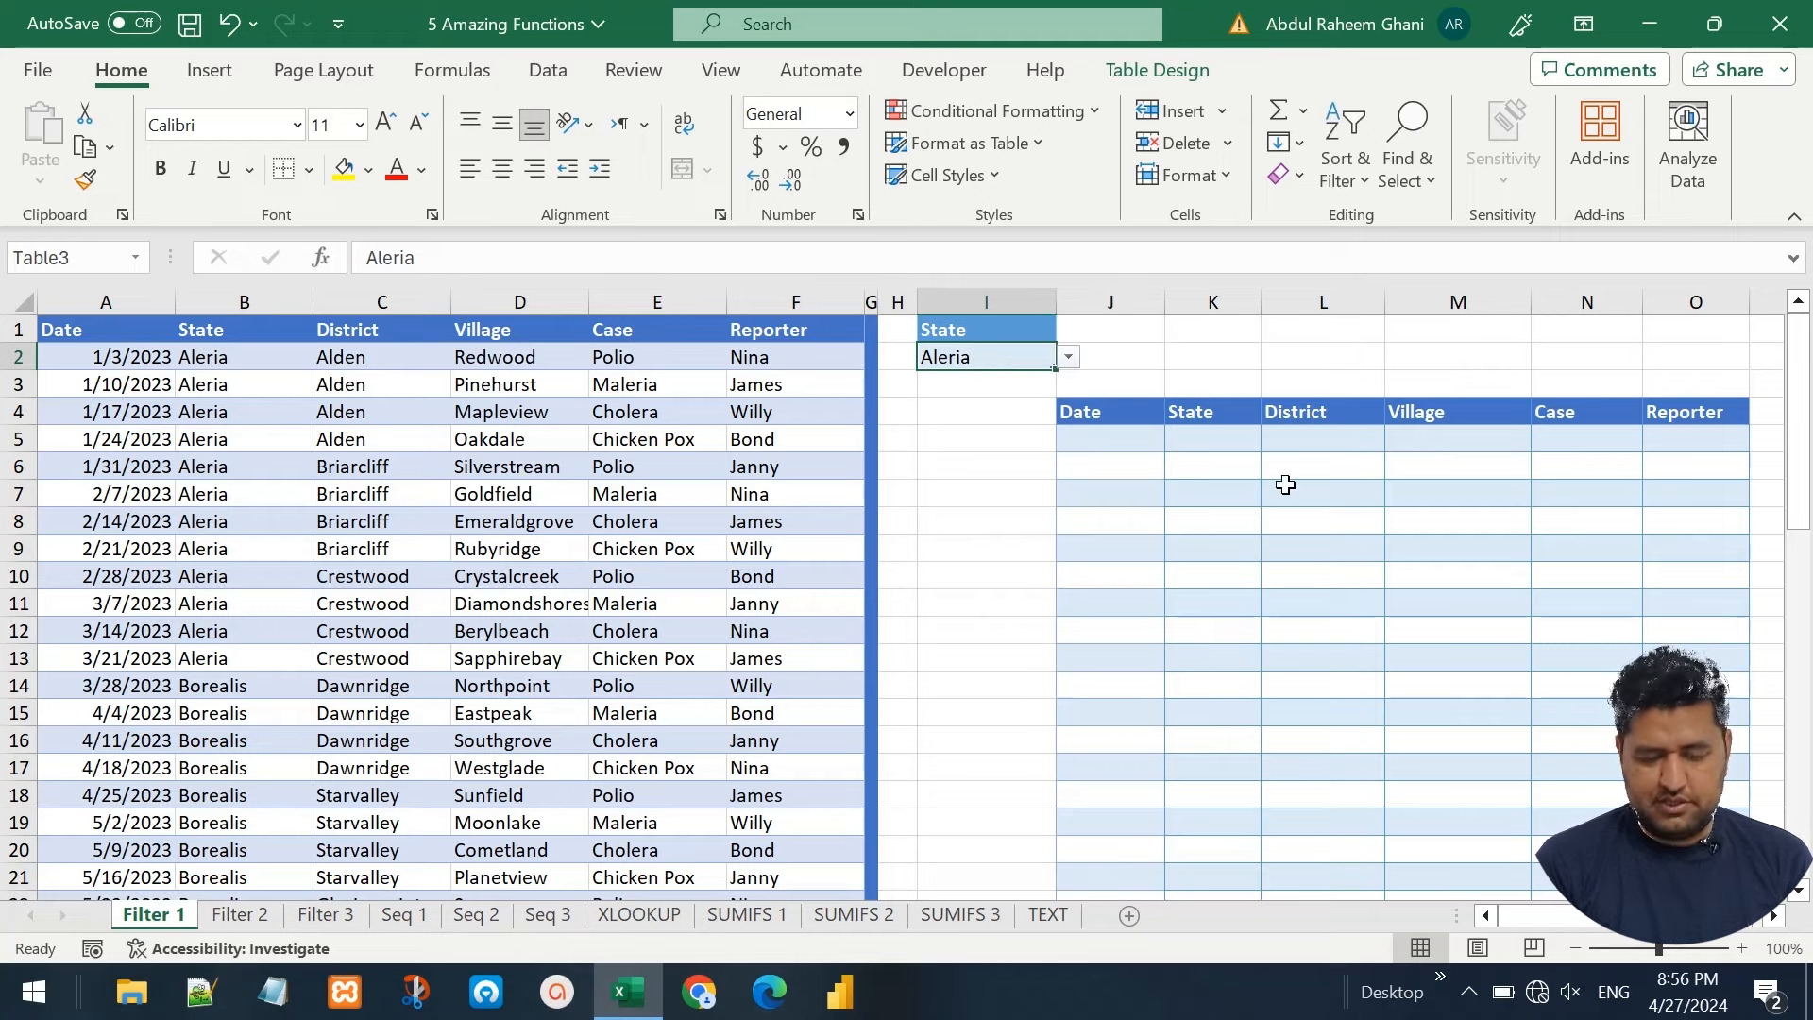
# Enter =FILTER(Cases,Cases[State]=Table3[State]) in J5 to return the case rows for the state chosen in I2
pyautogui.click(1110, 443)
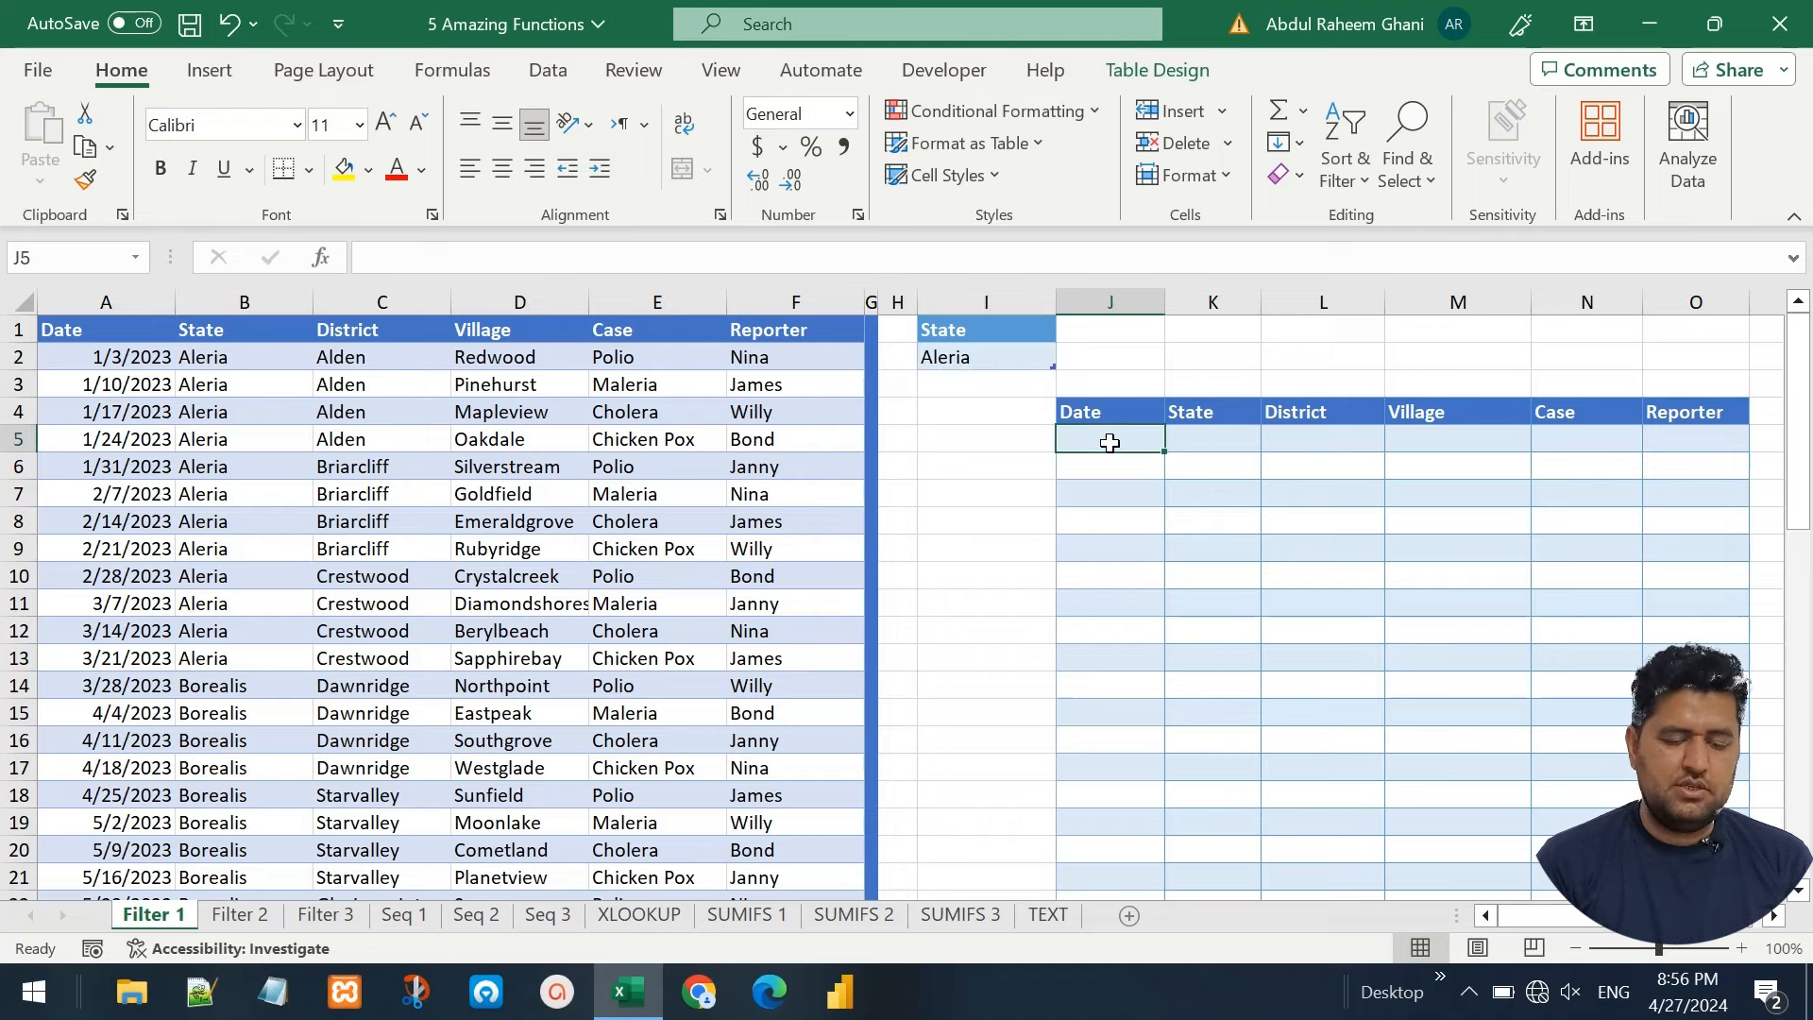
pyautogui.write('=')
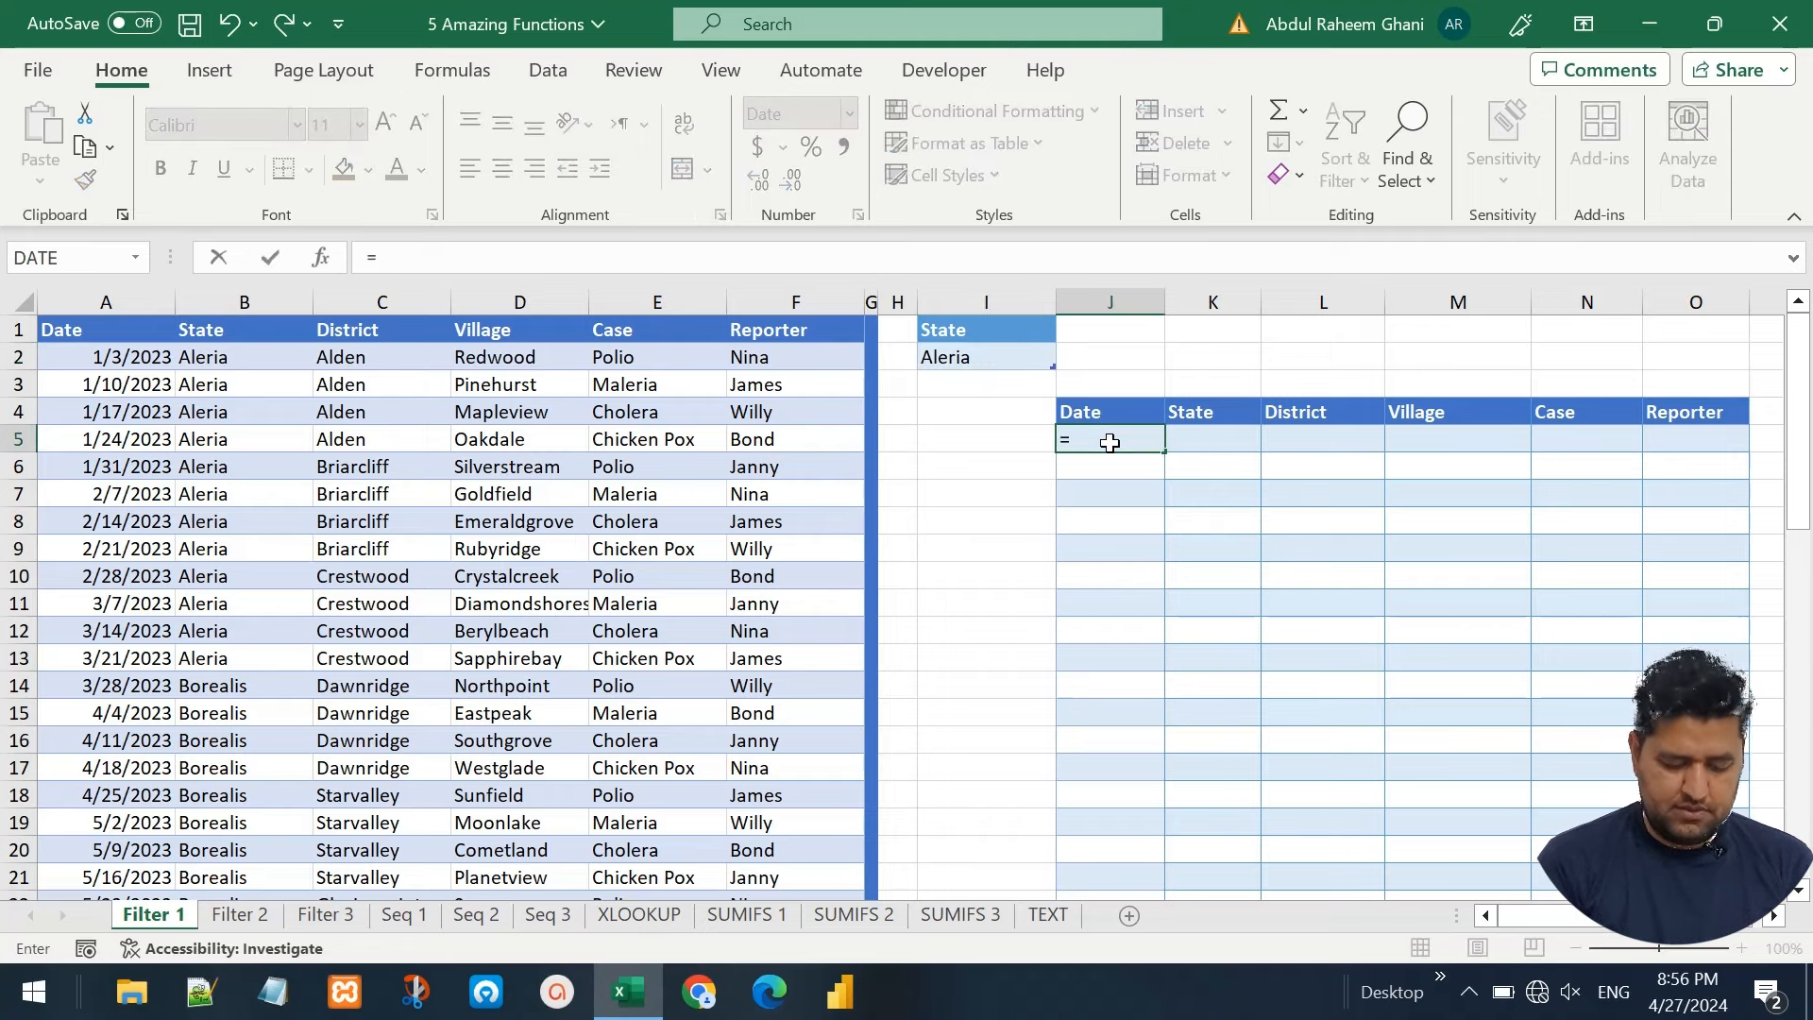
pyautogui.write('filter')
pyautogui.press('Tab')
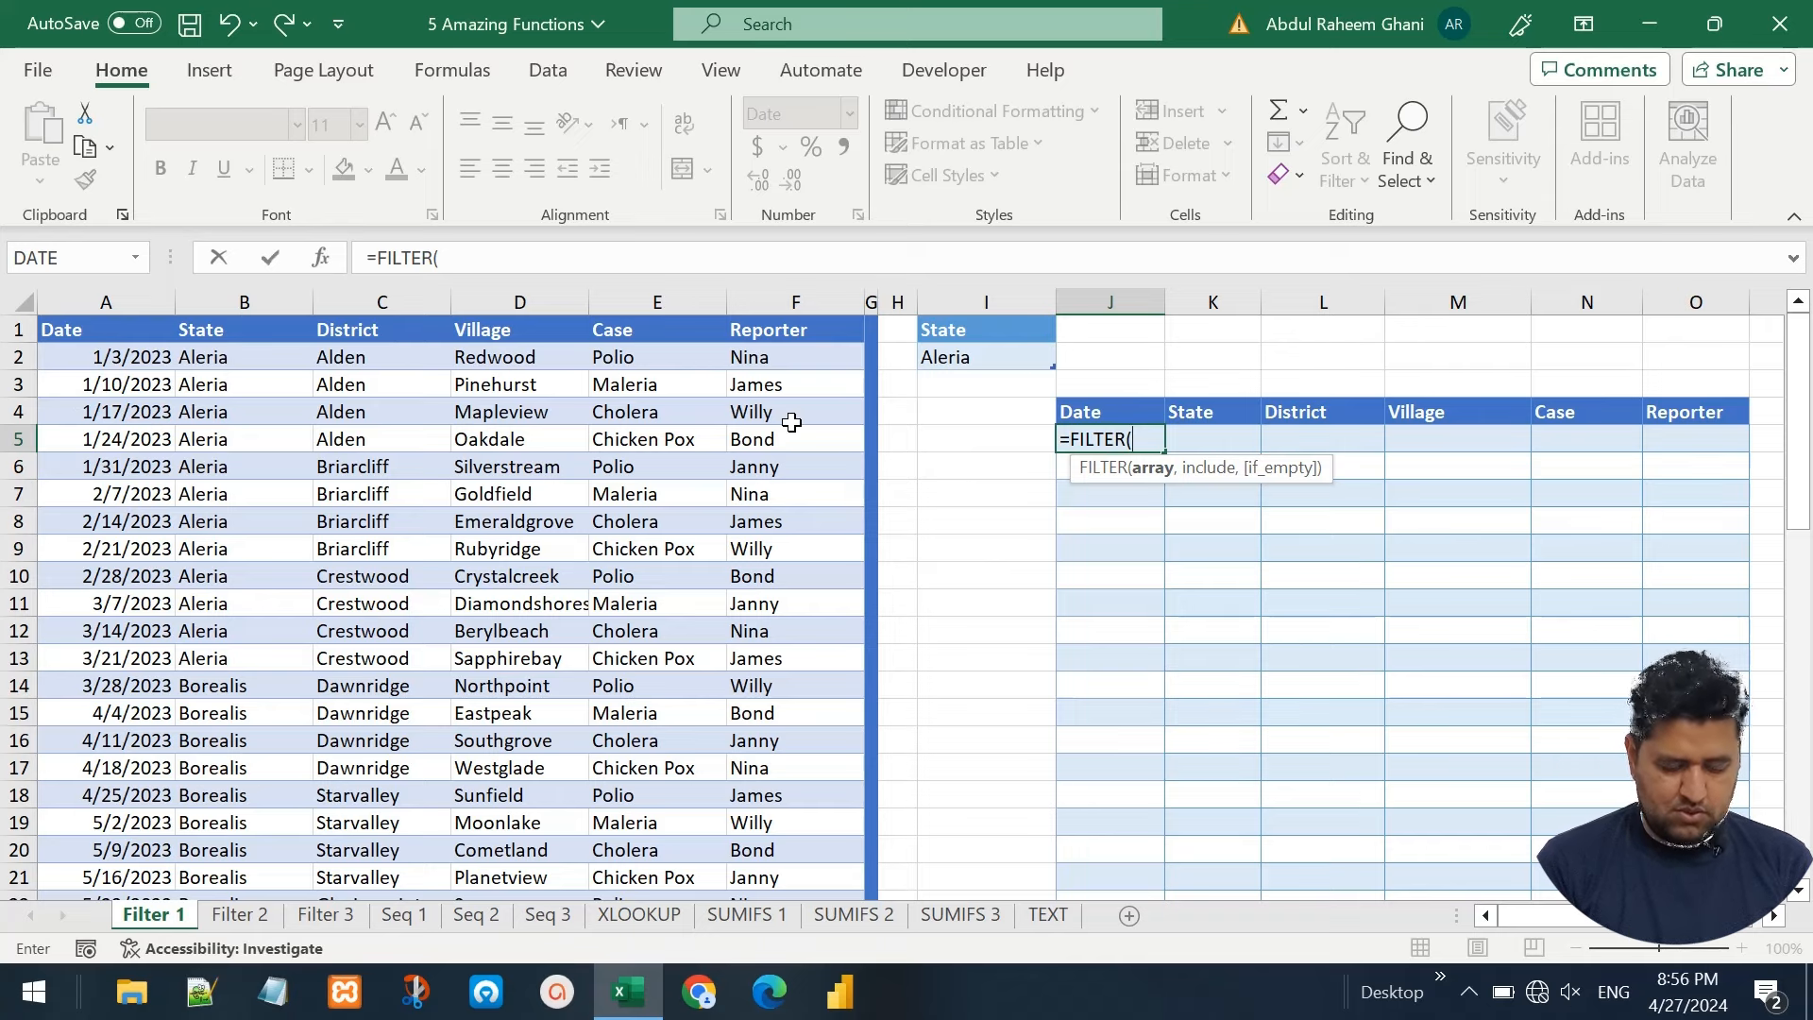
pyautogui.write('cas')
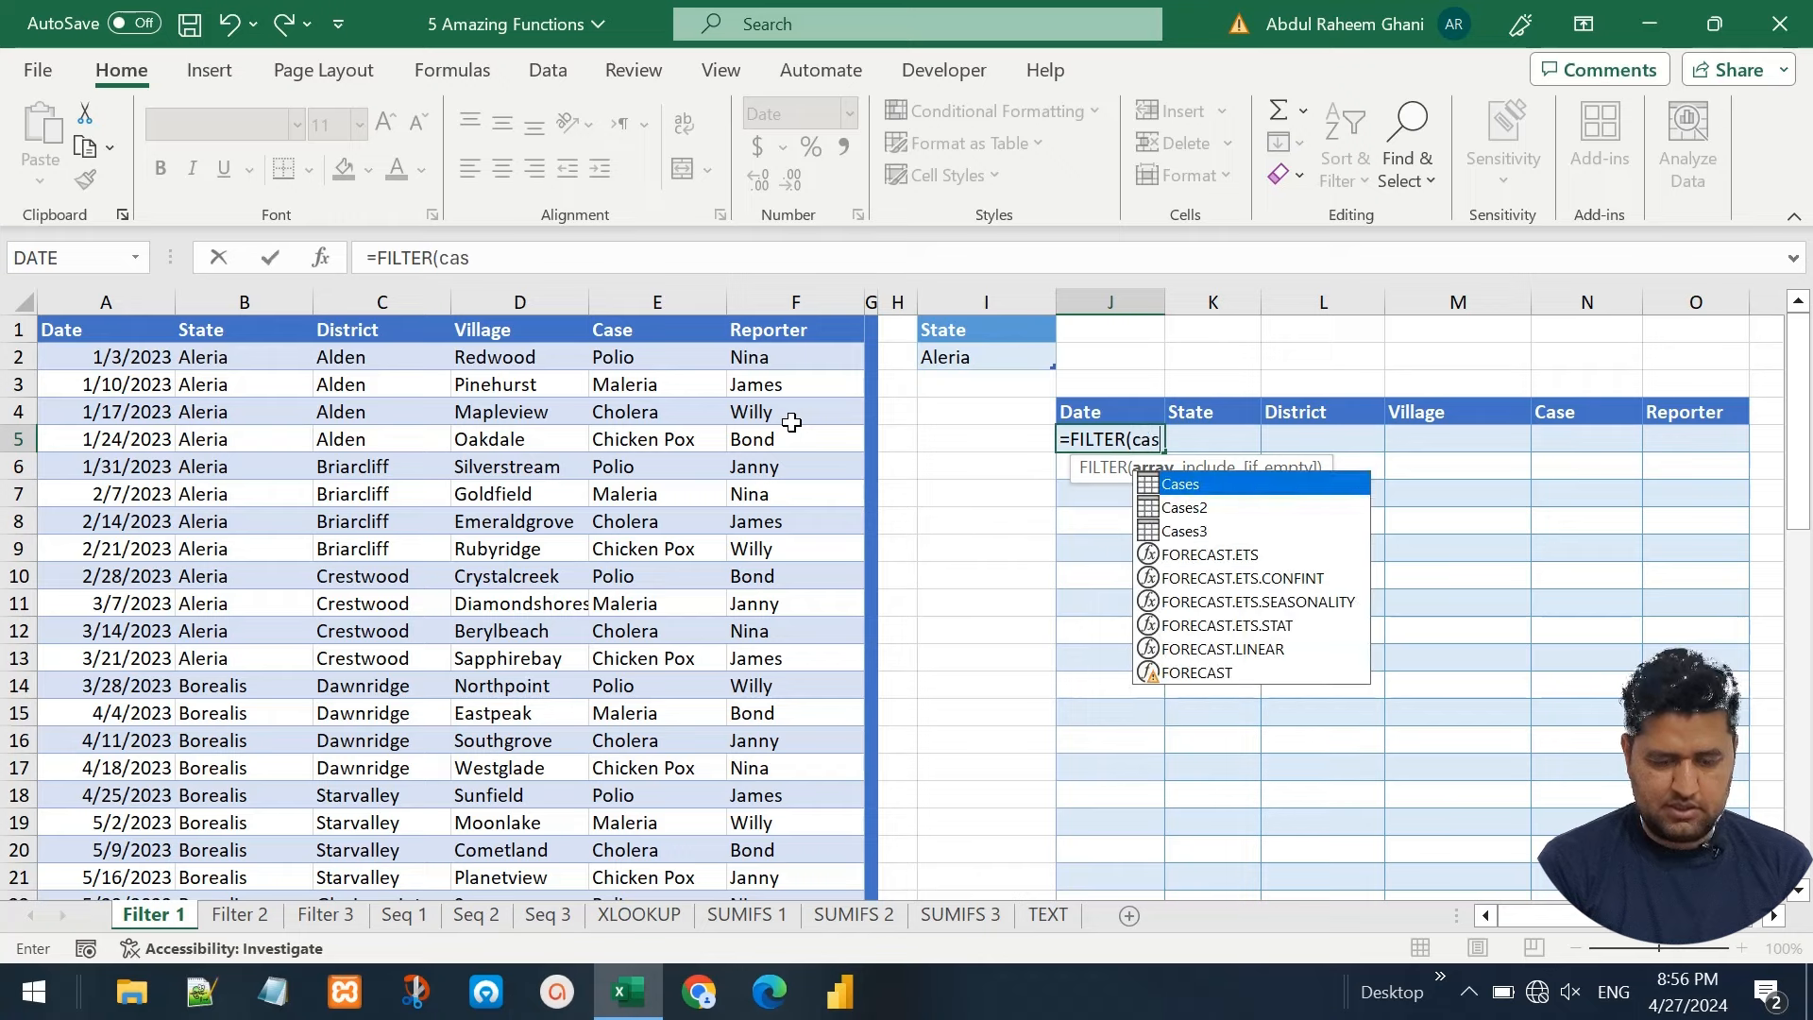
pyautogui.press('Tab')
pyautogui.write(',')
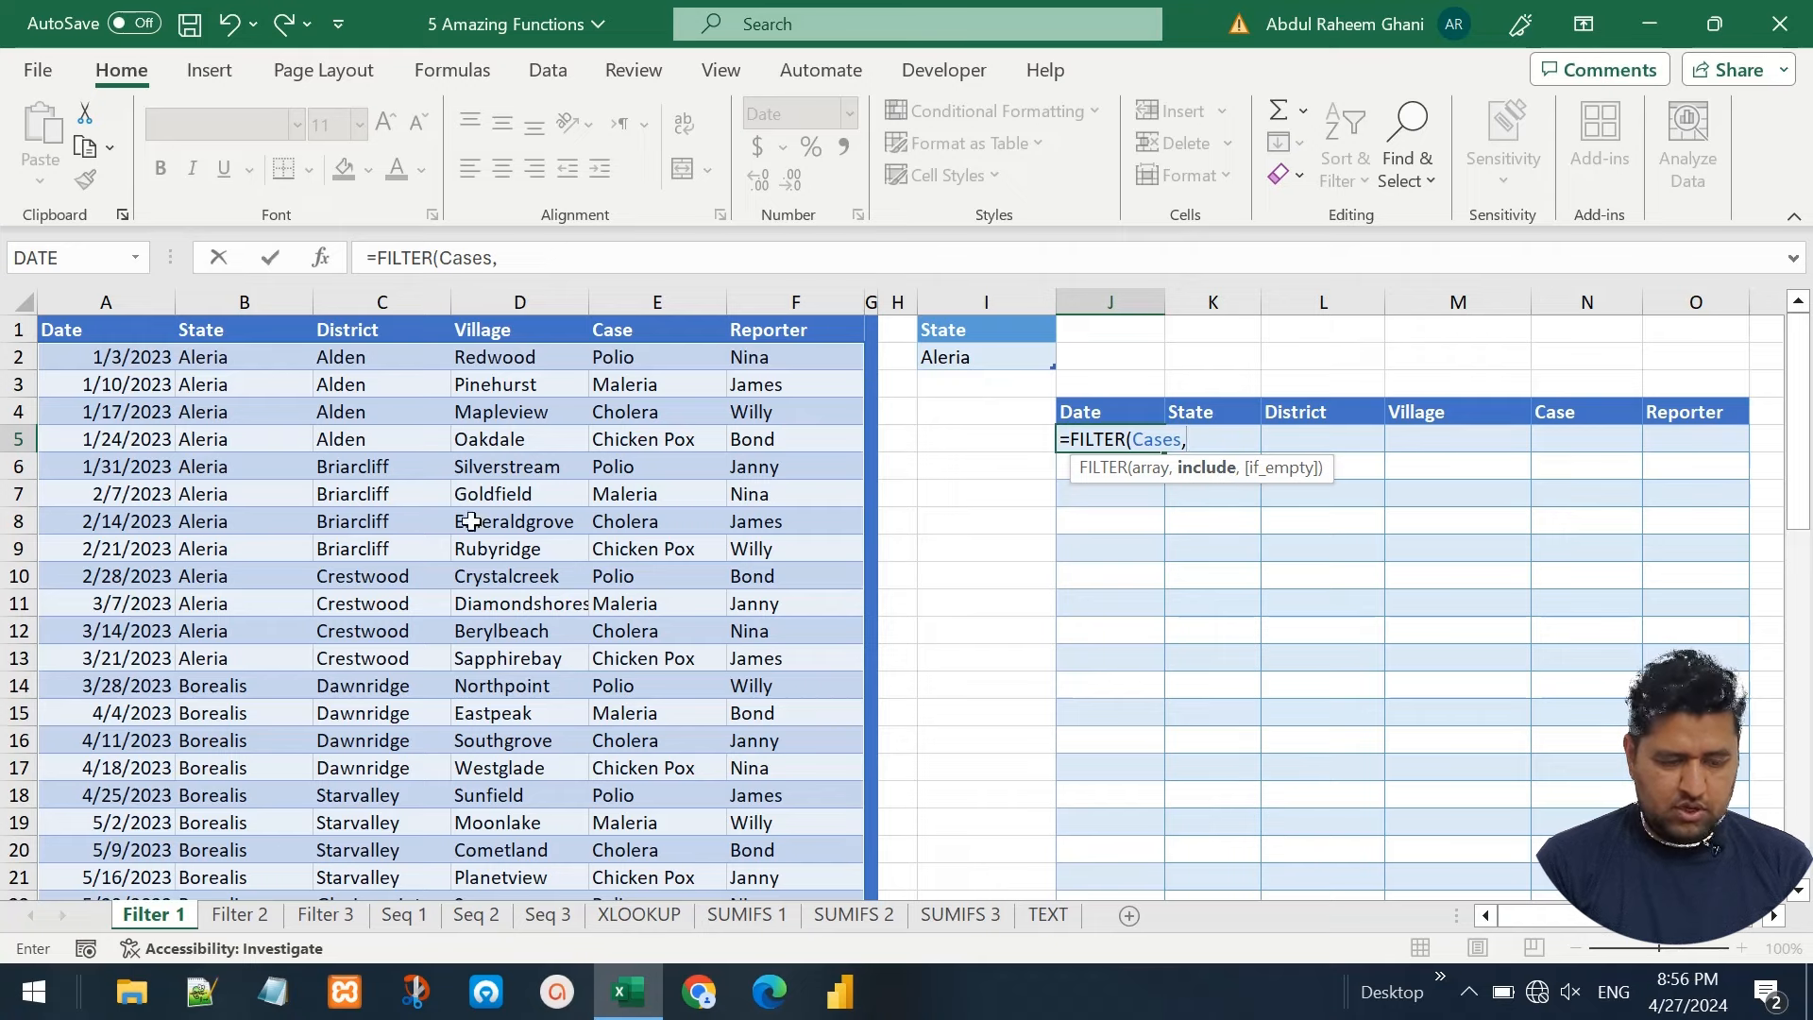
pyautogui.click(209, 312)
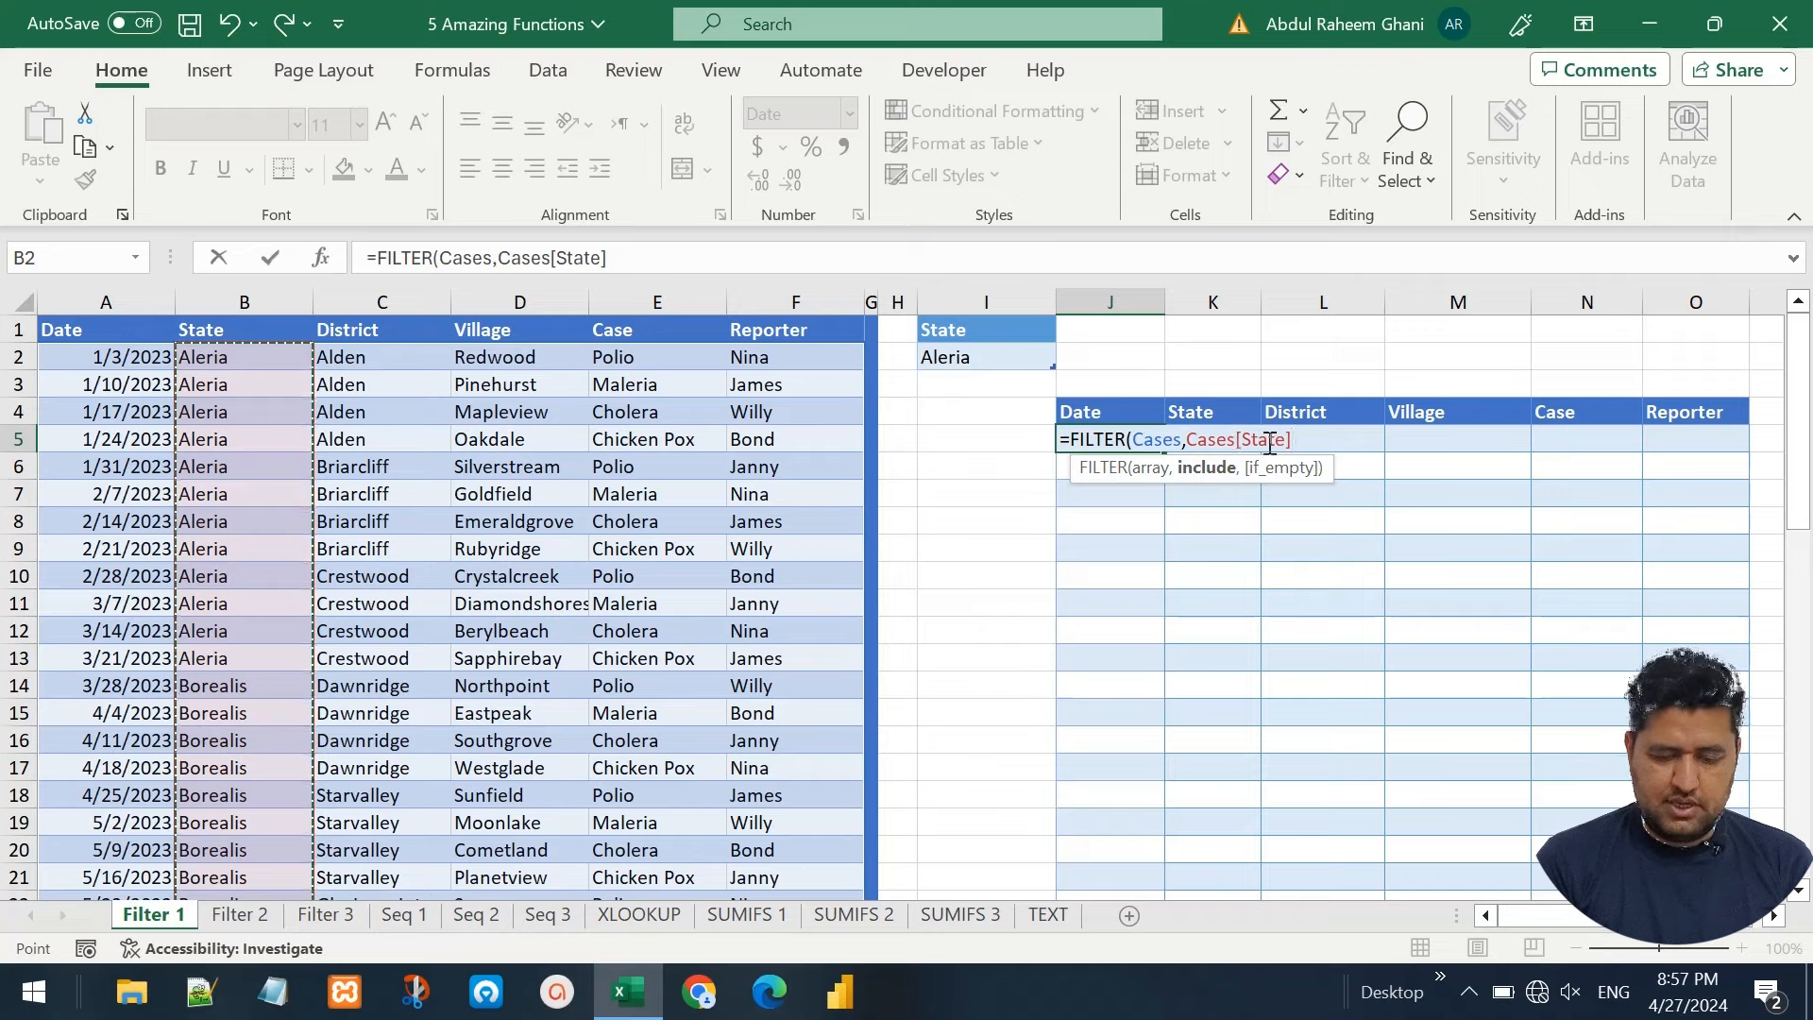
pyautogui.write('=')
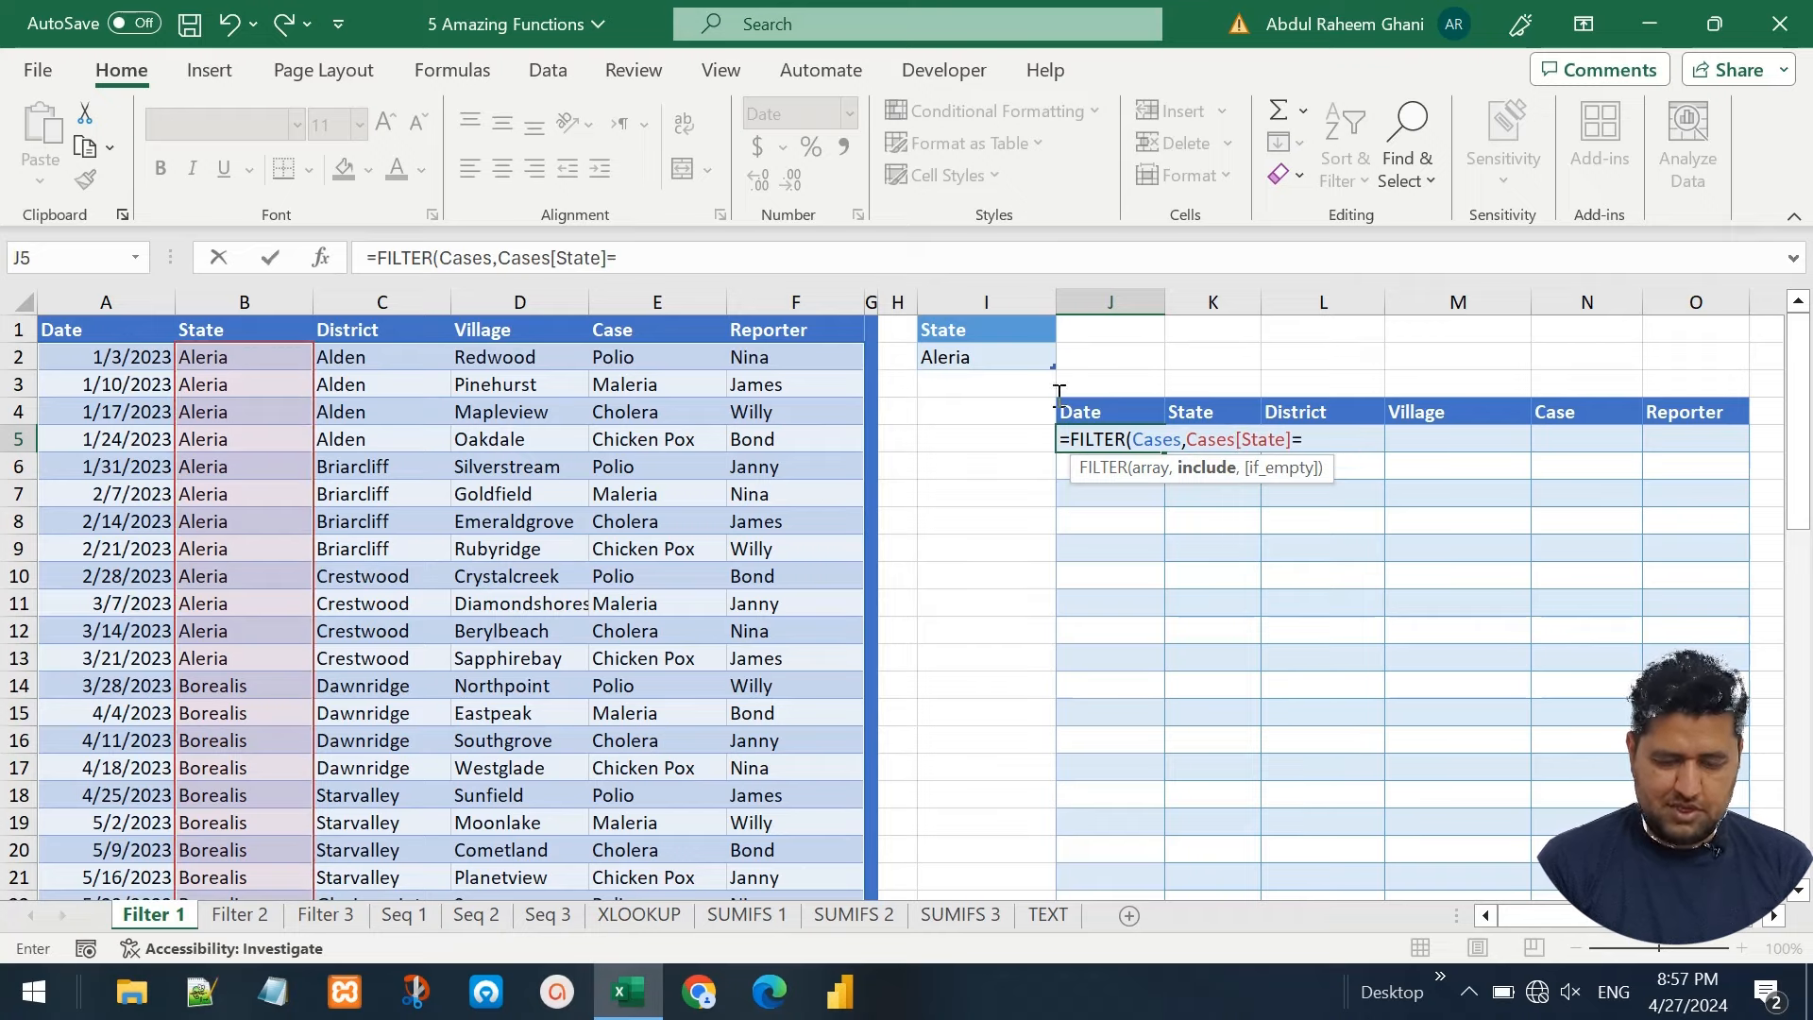
pyautogui.click(971, 357)
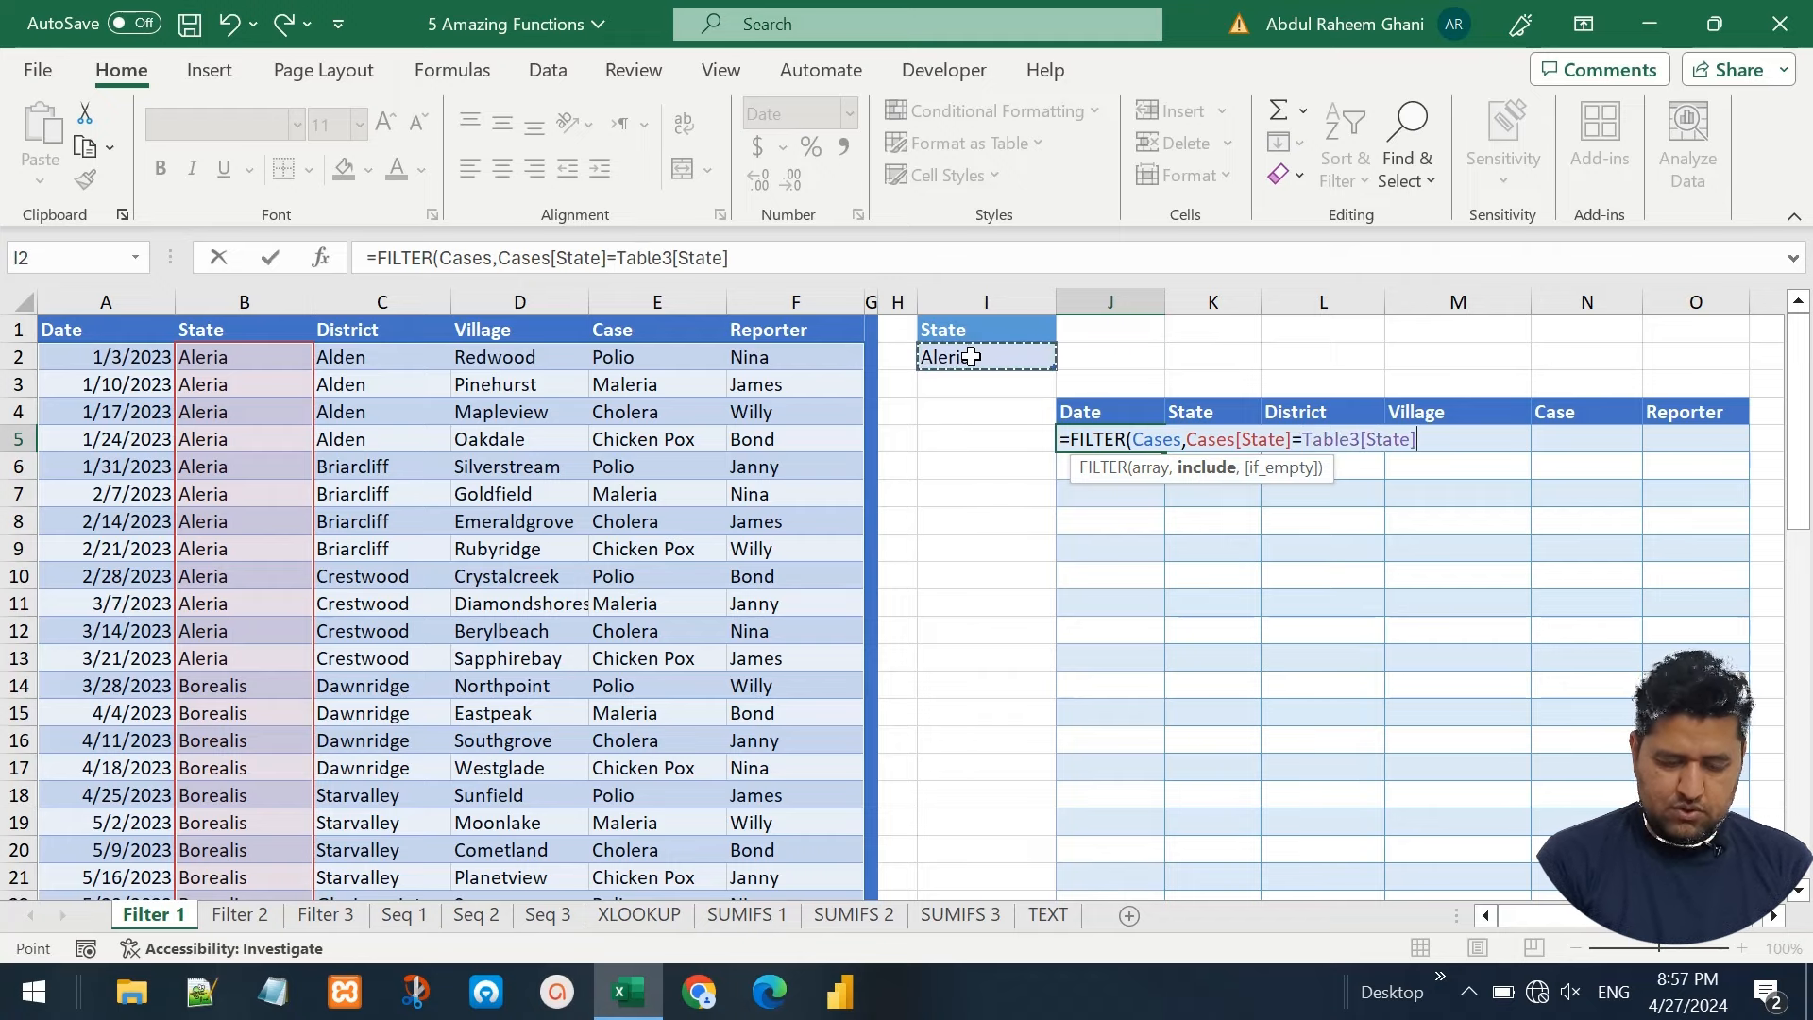
pyautogui.write(')')
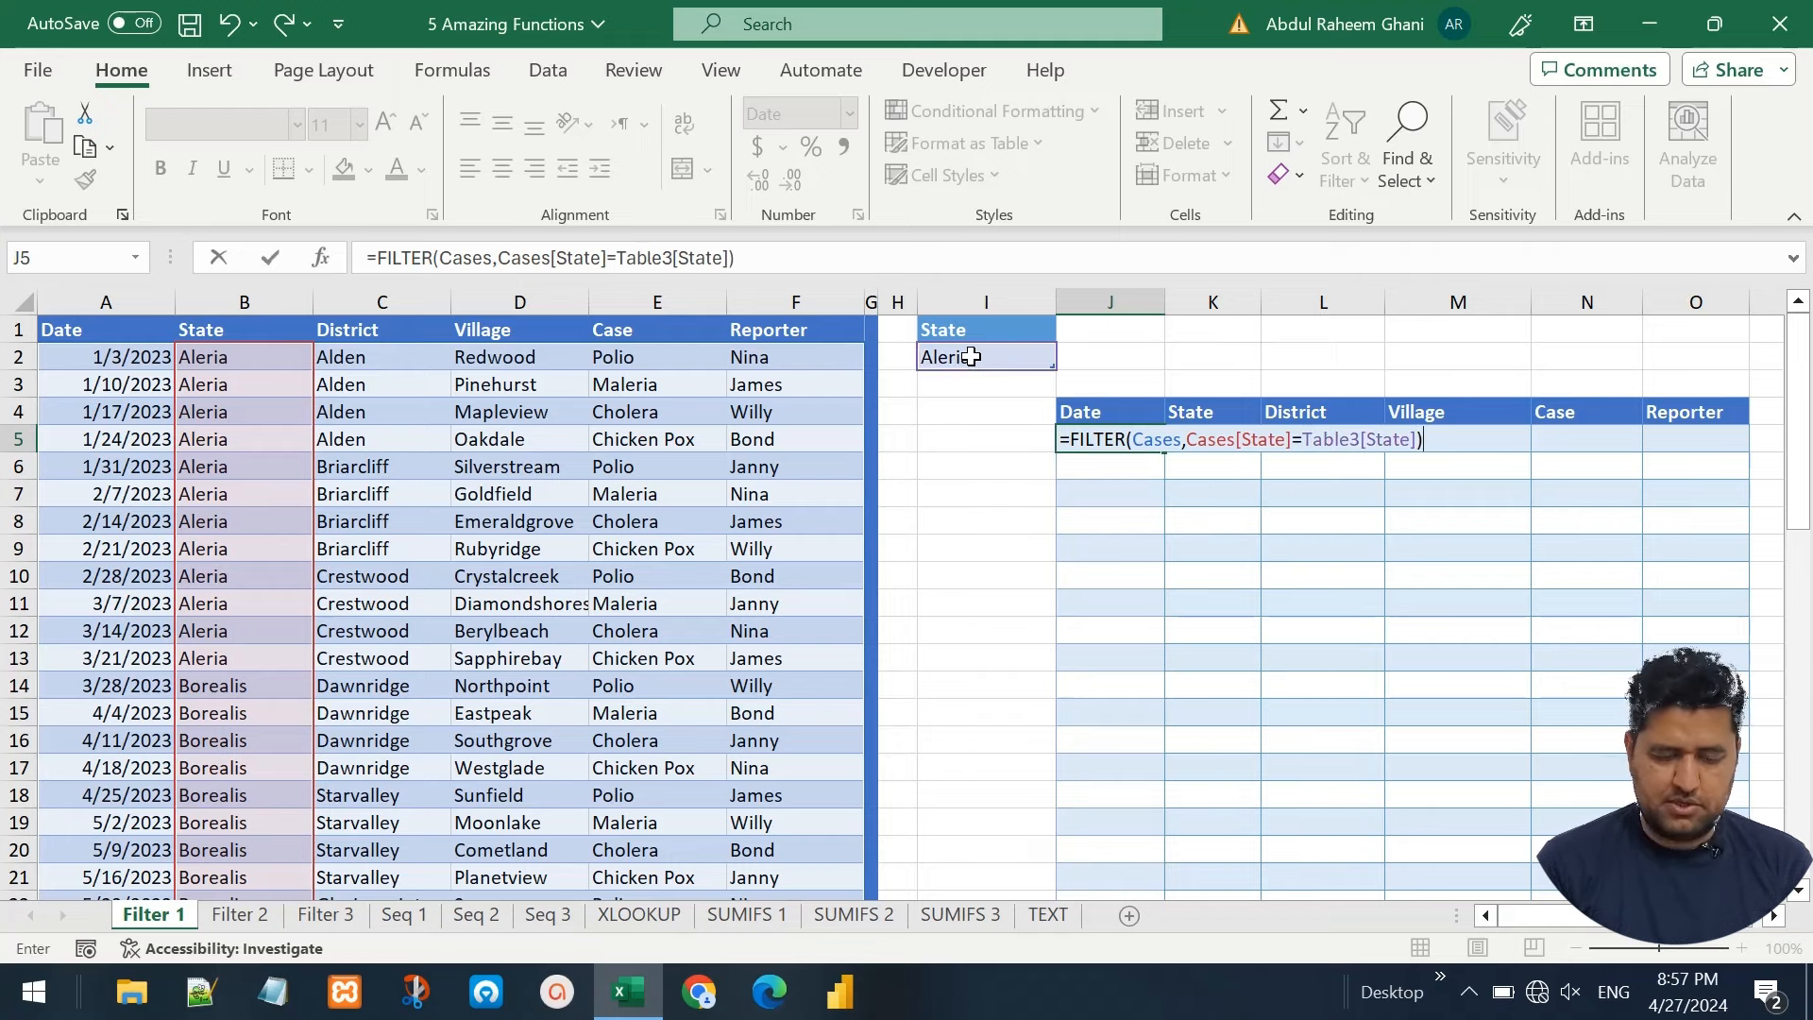
pyautogui.press('Return')
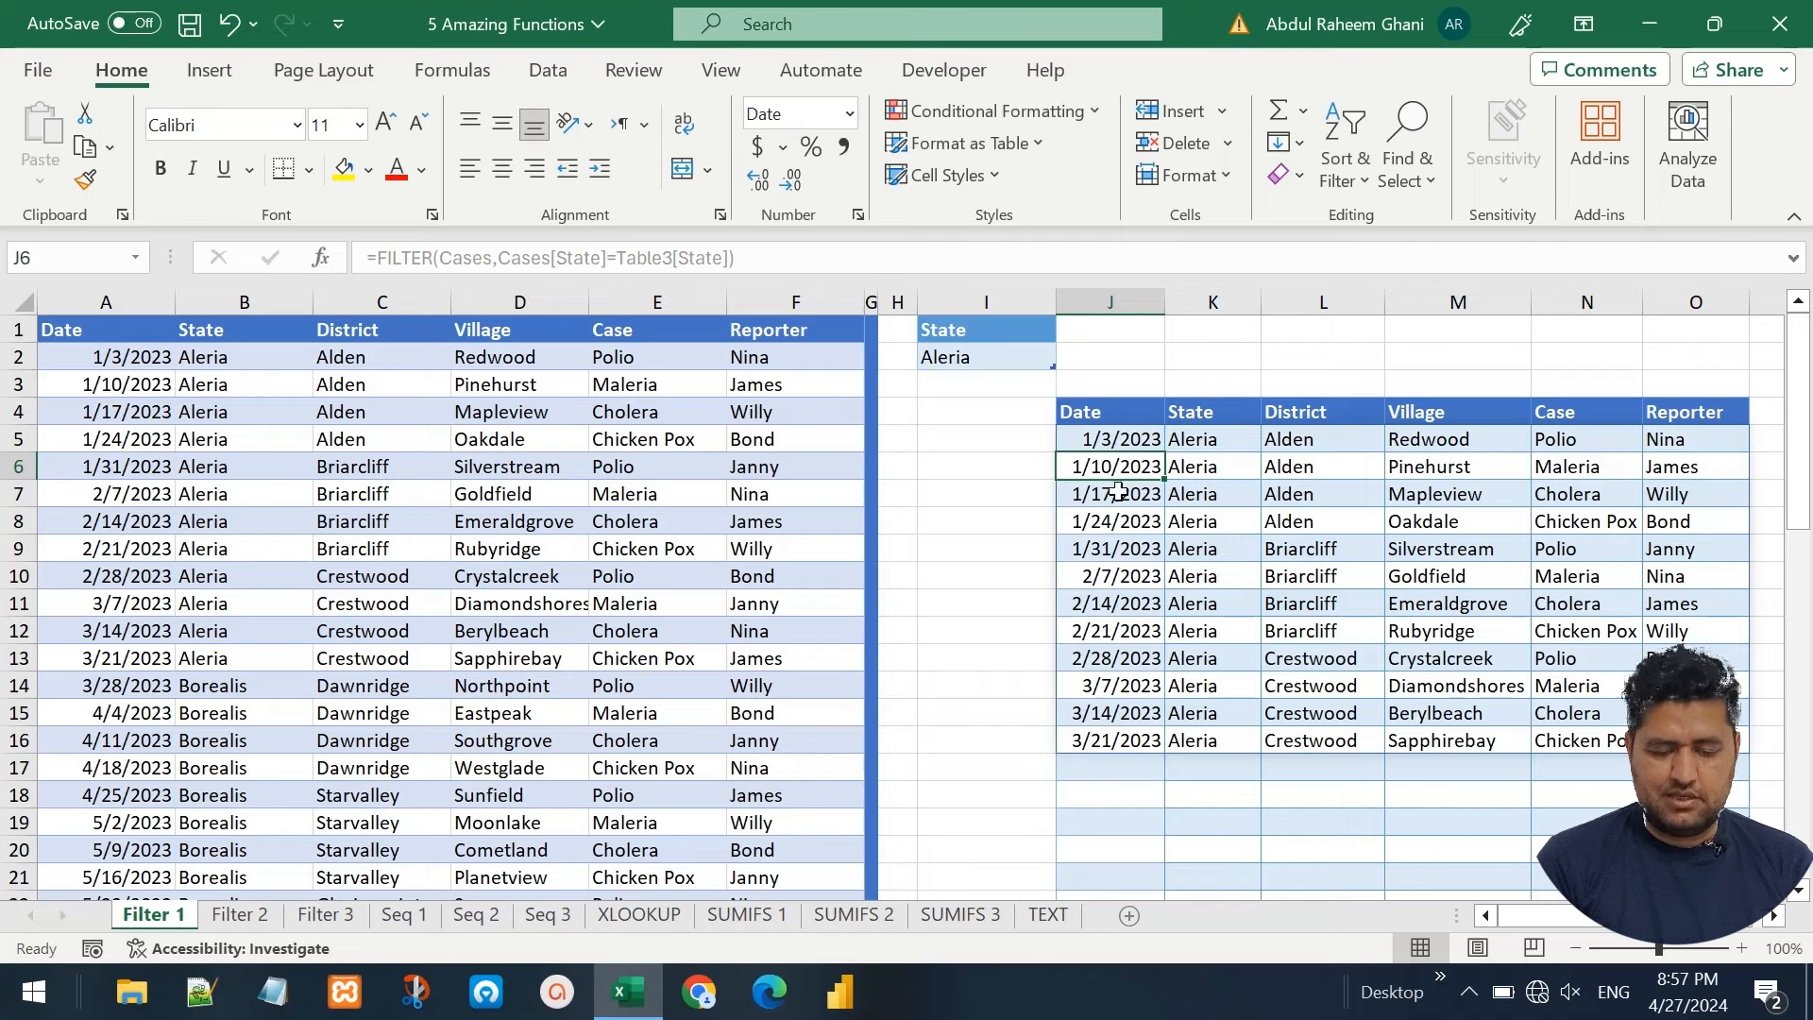
# Test the filter by changing the State selector in I2 to Dorado and then to Emeraldia
pyautogui.click(1011, 358)
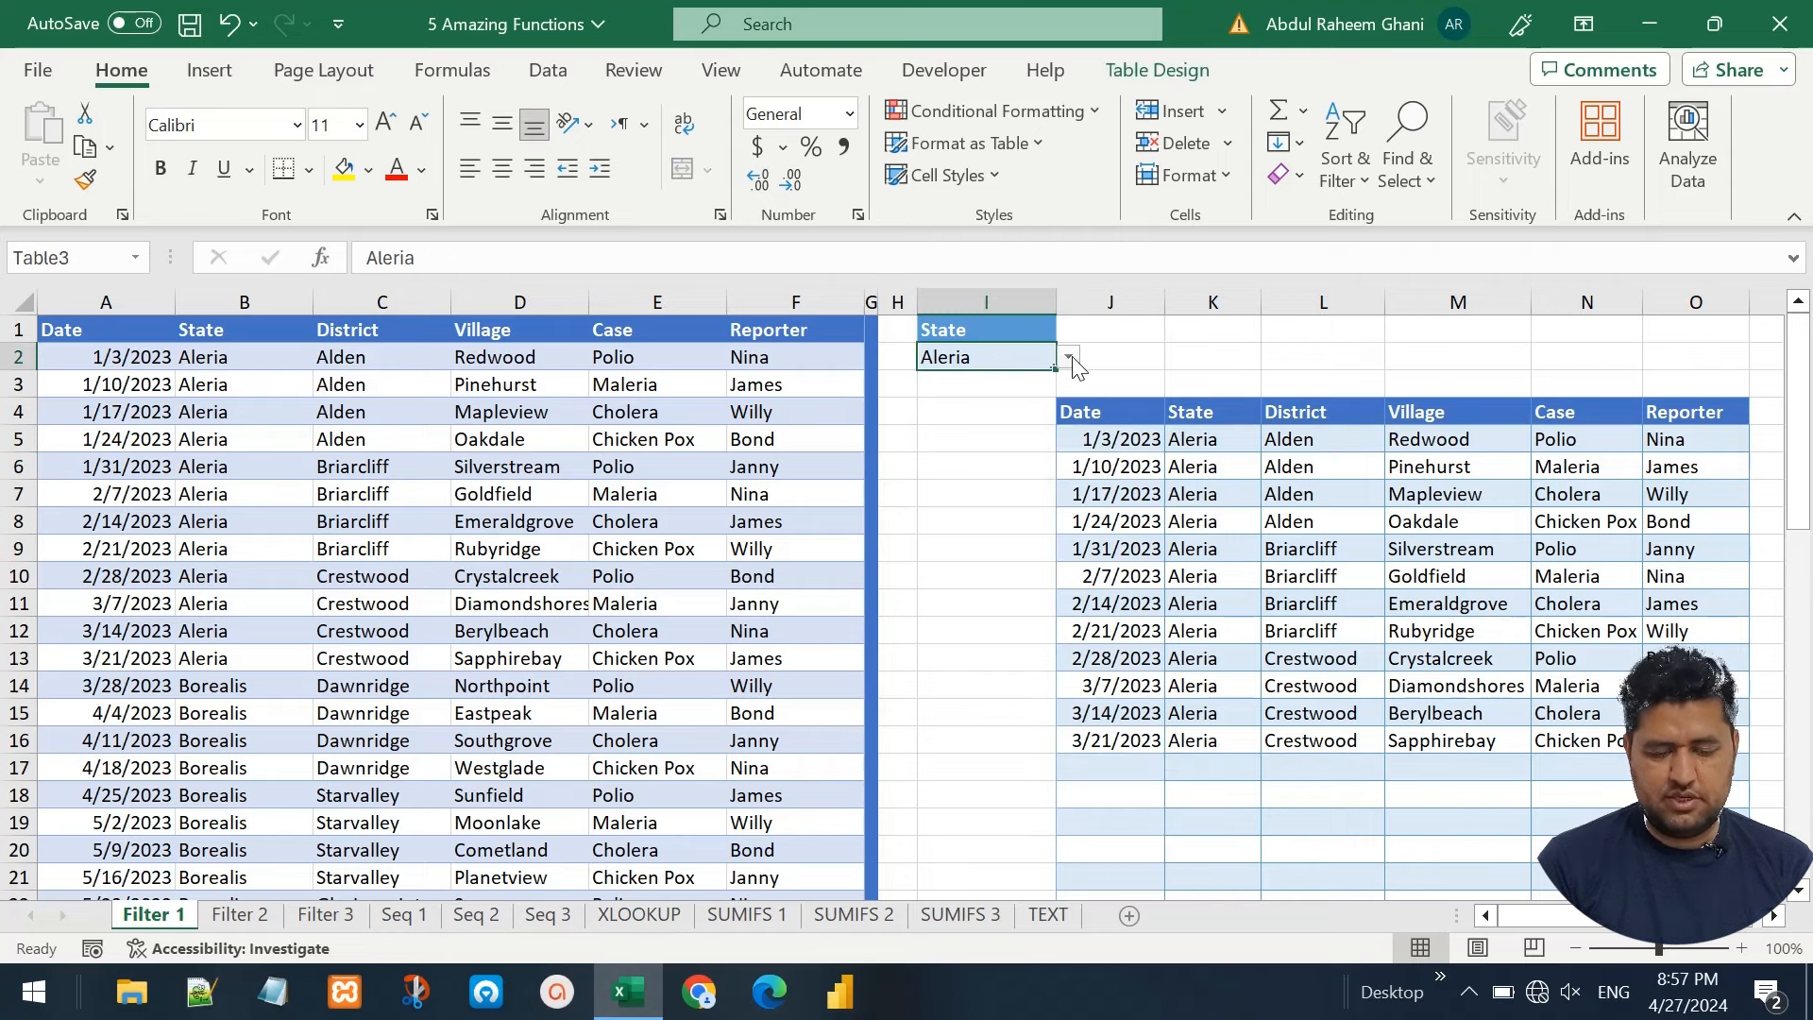
pyautogui.click(1067, 357)
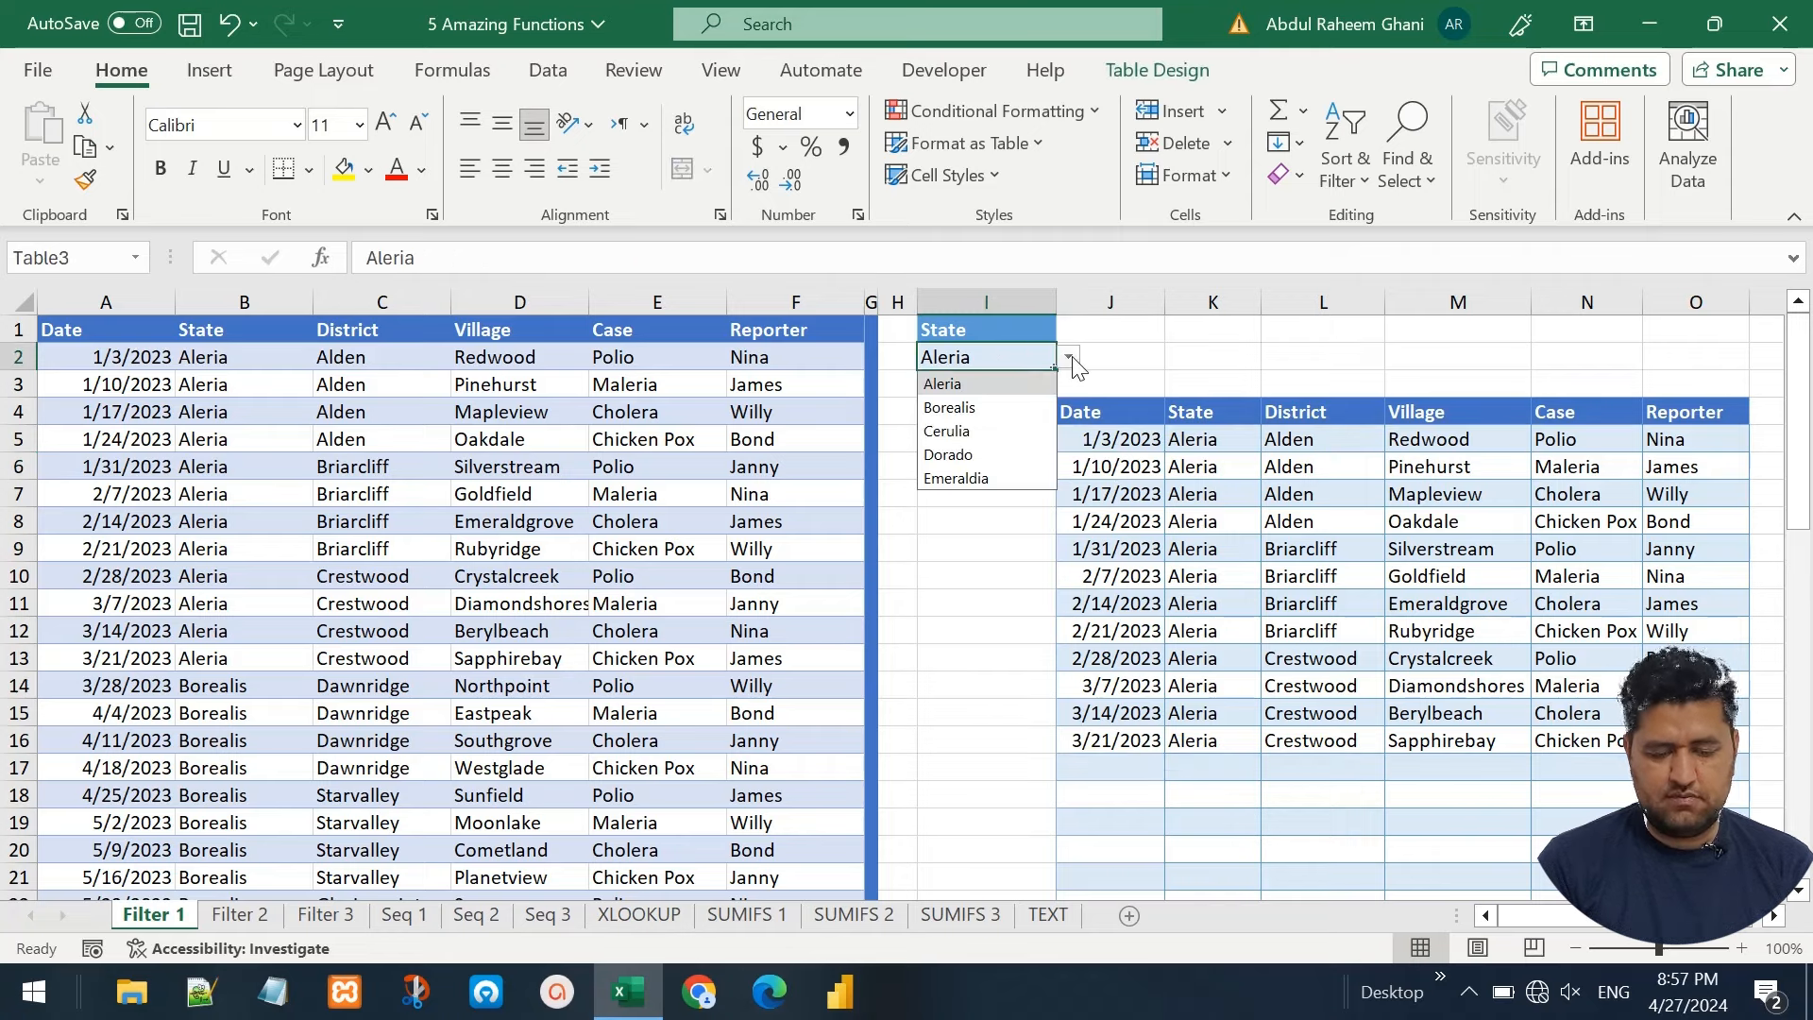
pyautogui.click(1005, 453)
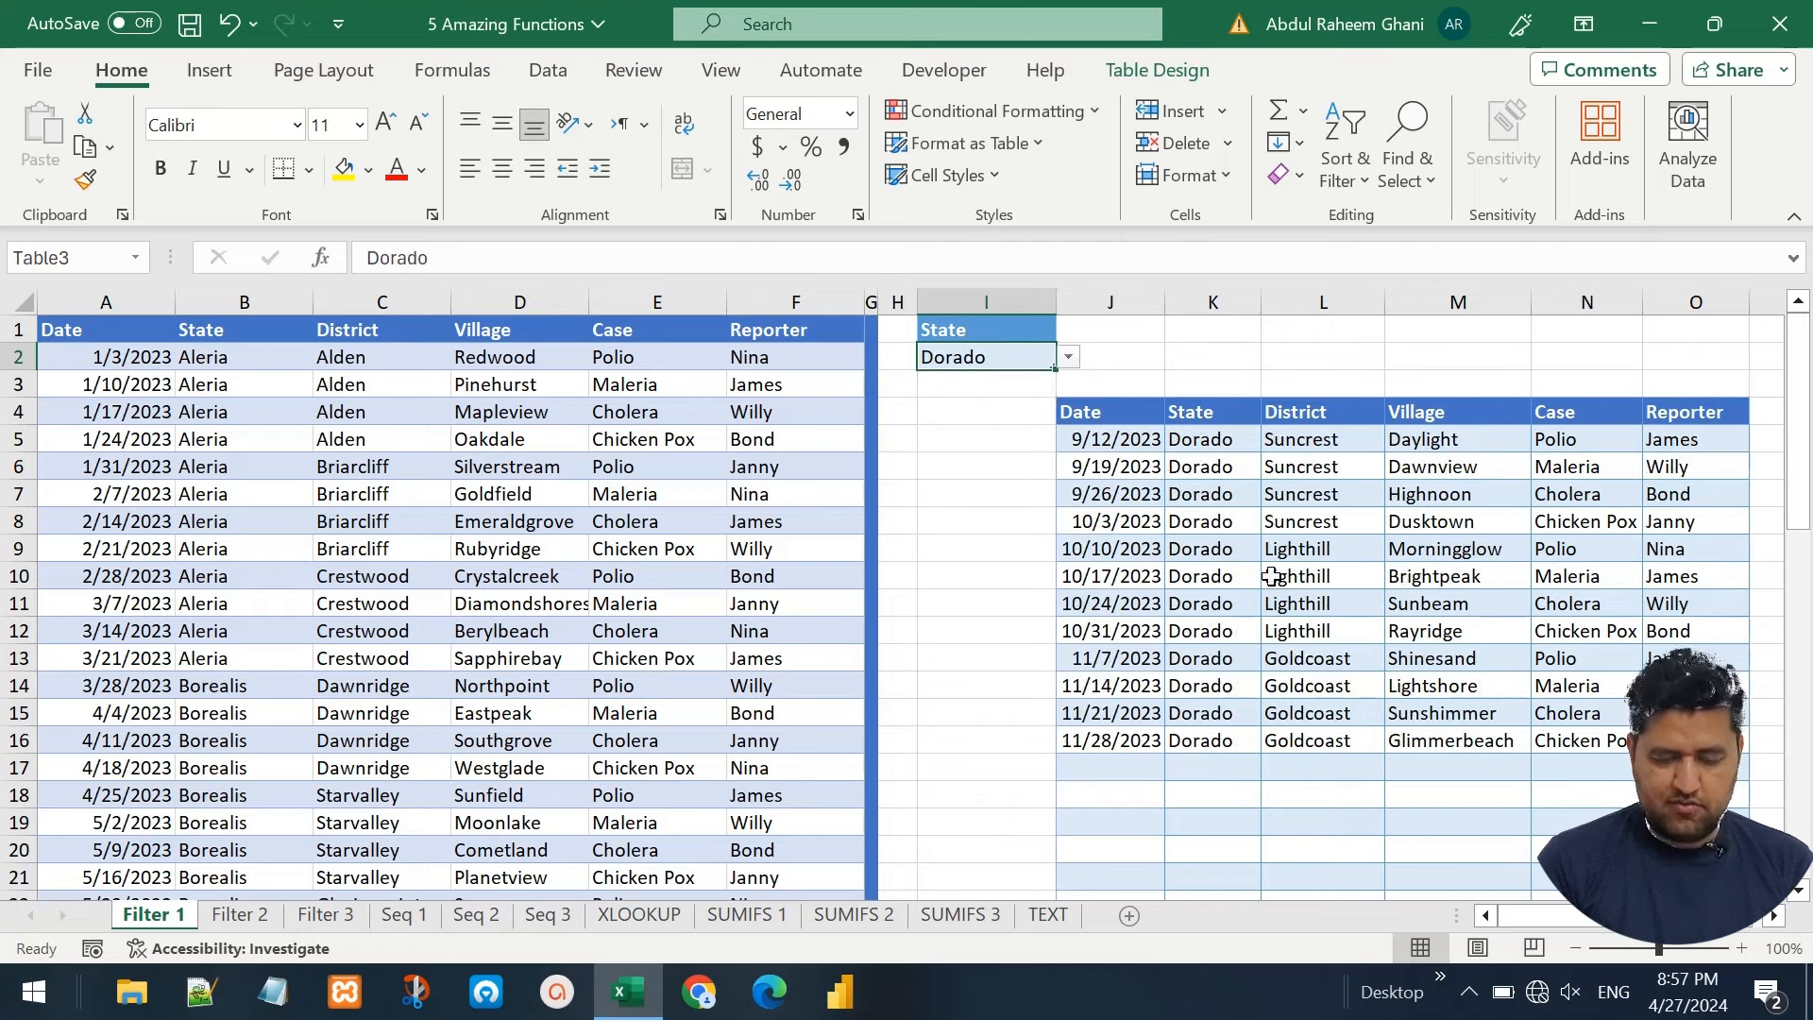
pyautogui.click(1068, 358)
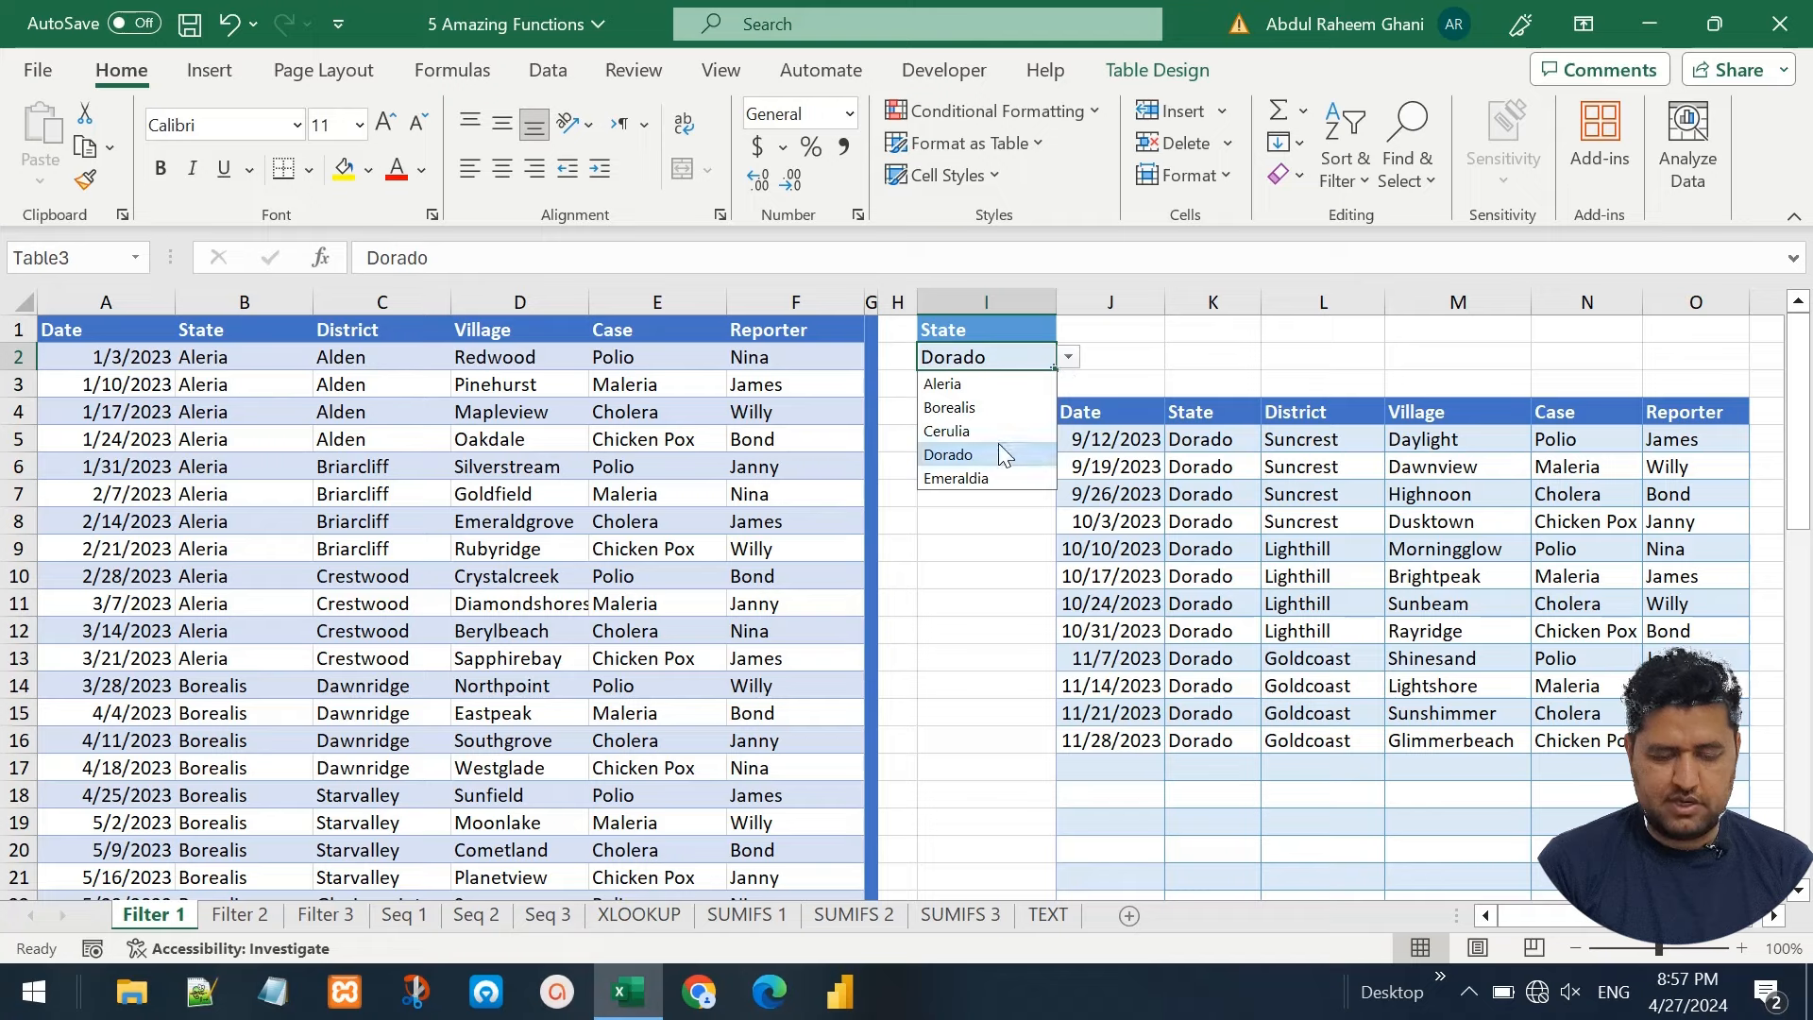
pyautogui.click(989, 480)
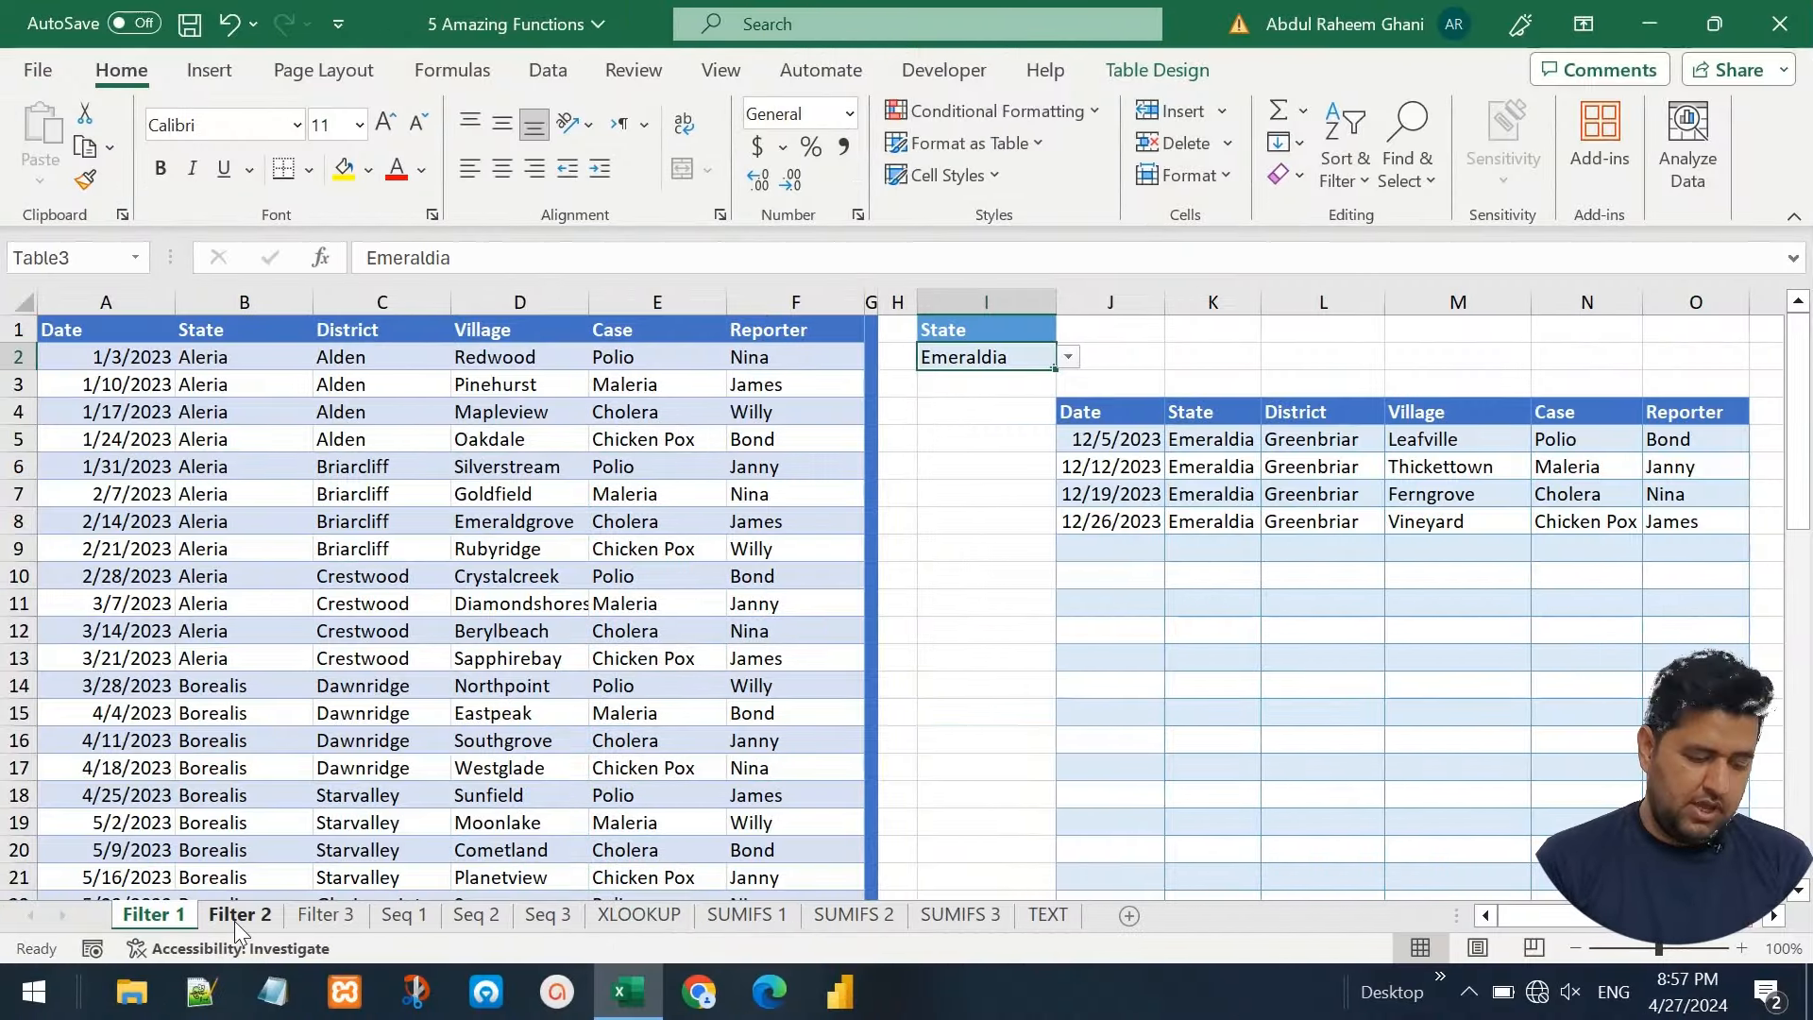
# On the Filter 2 sheet, start a FILTER formula in J5 with the Cases2 table as its array
pyautogui.click(236, 915)
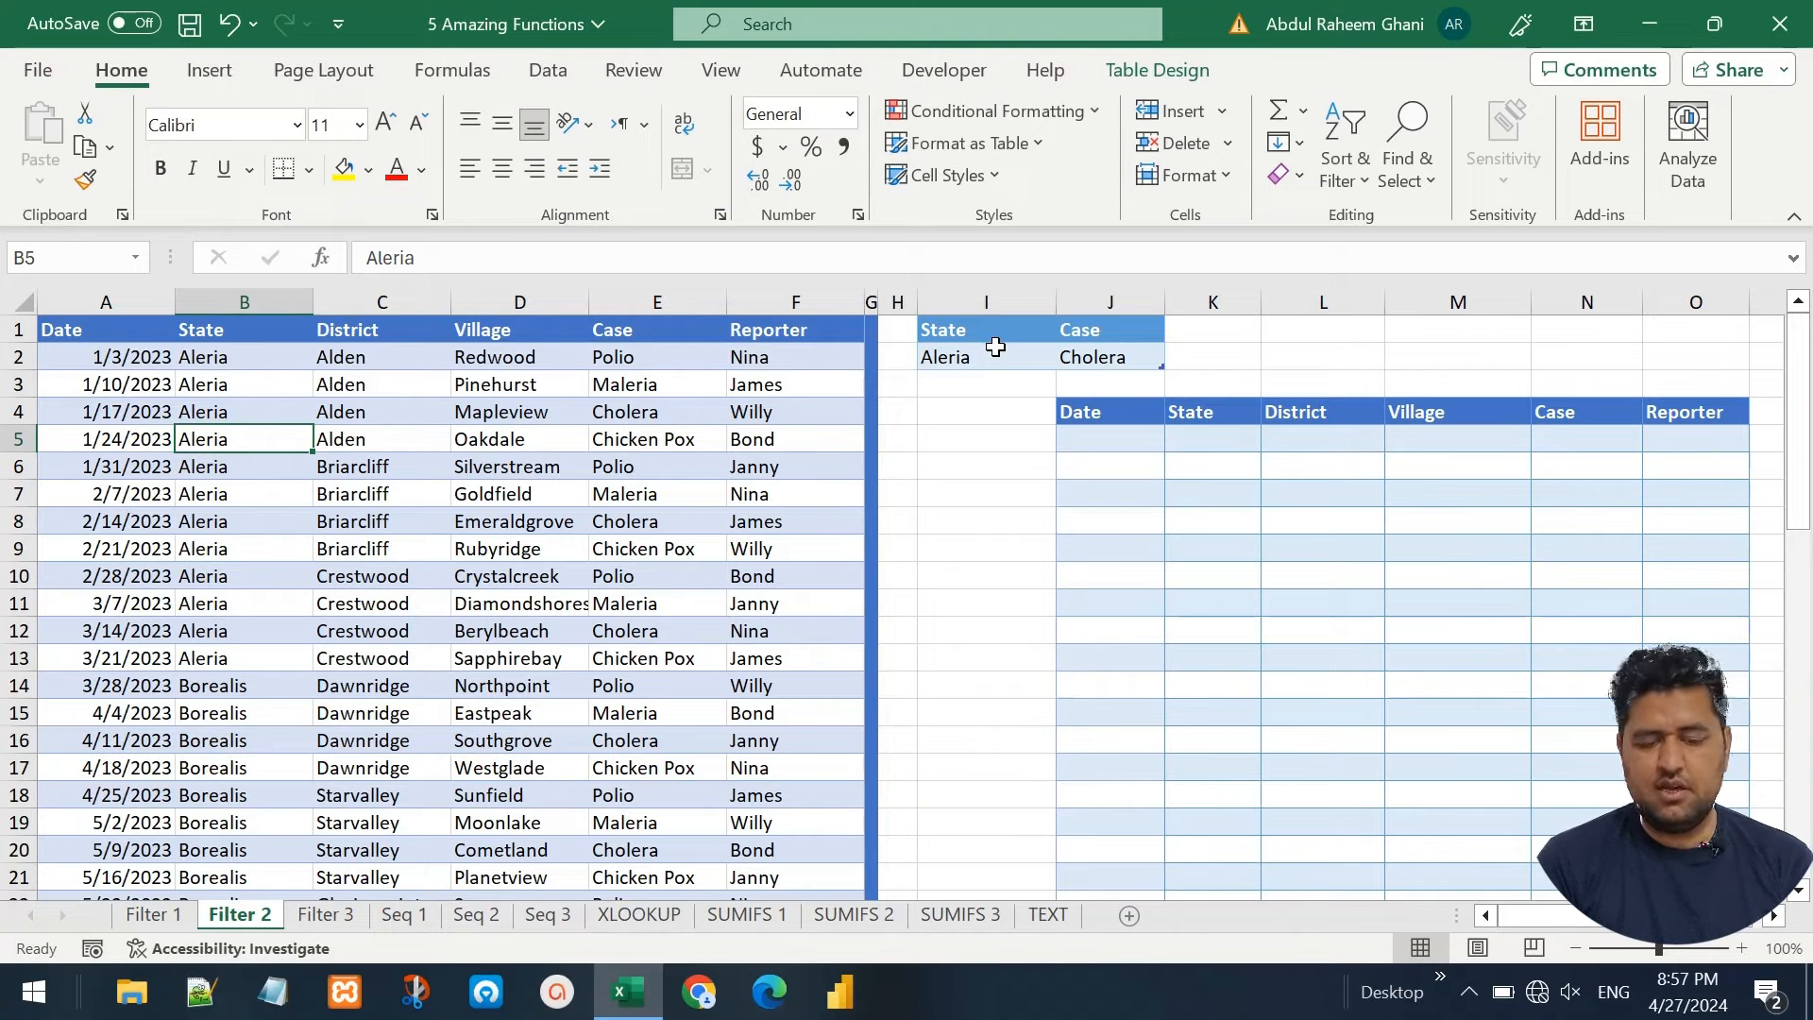
pyautogui.click(1109, 360)
pyautogui.click(985, 357)
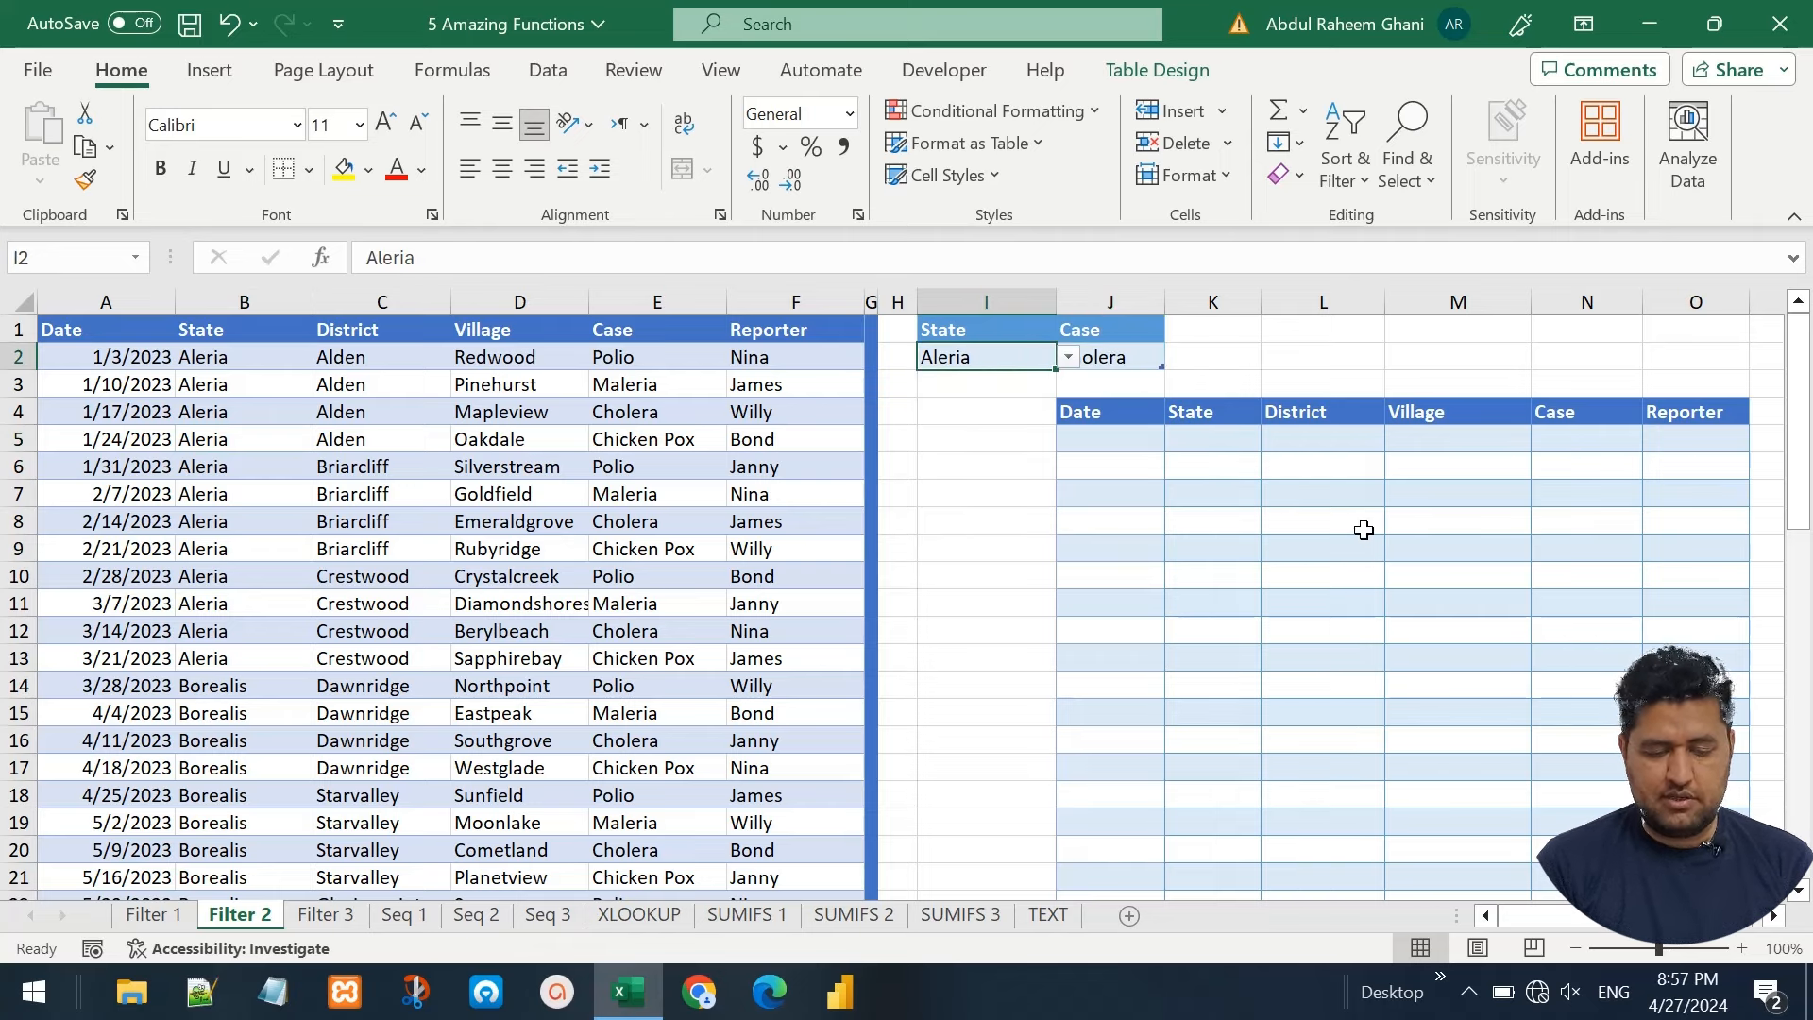
pyautogui.click(1132, 436)
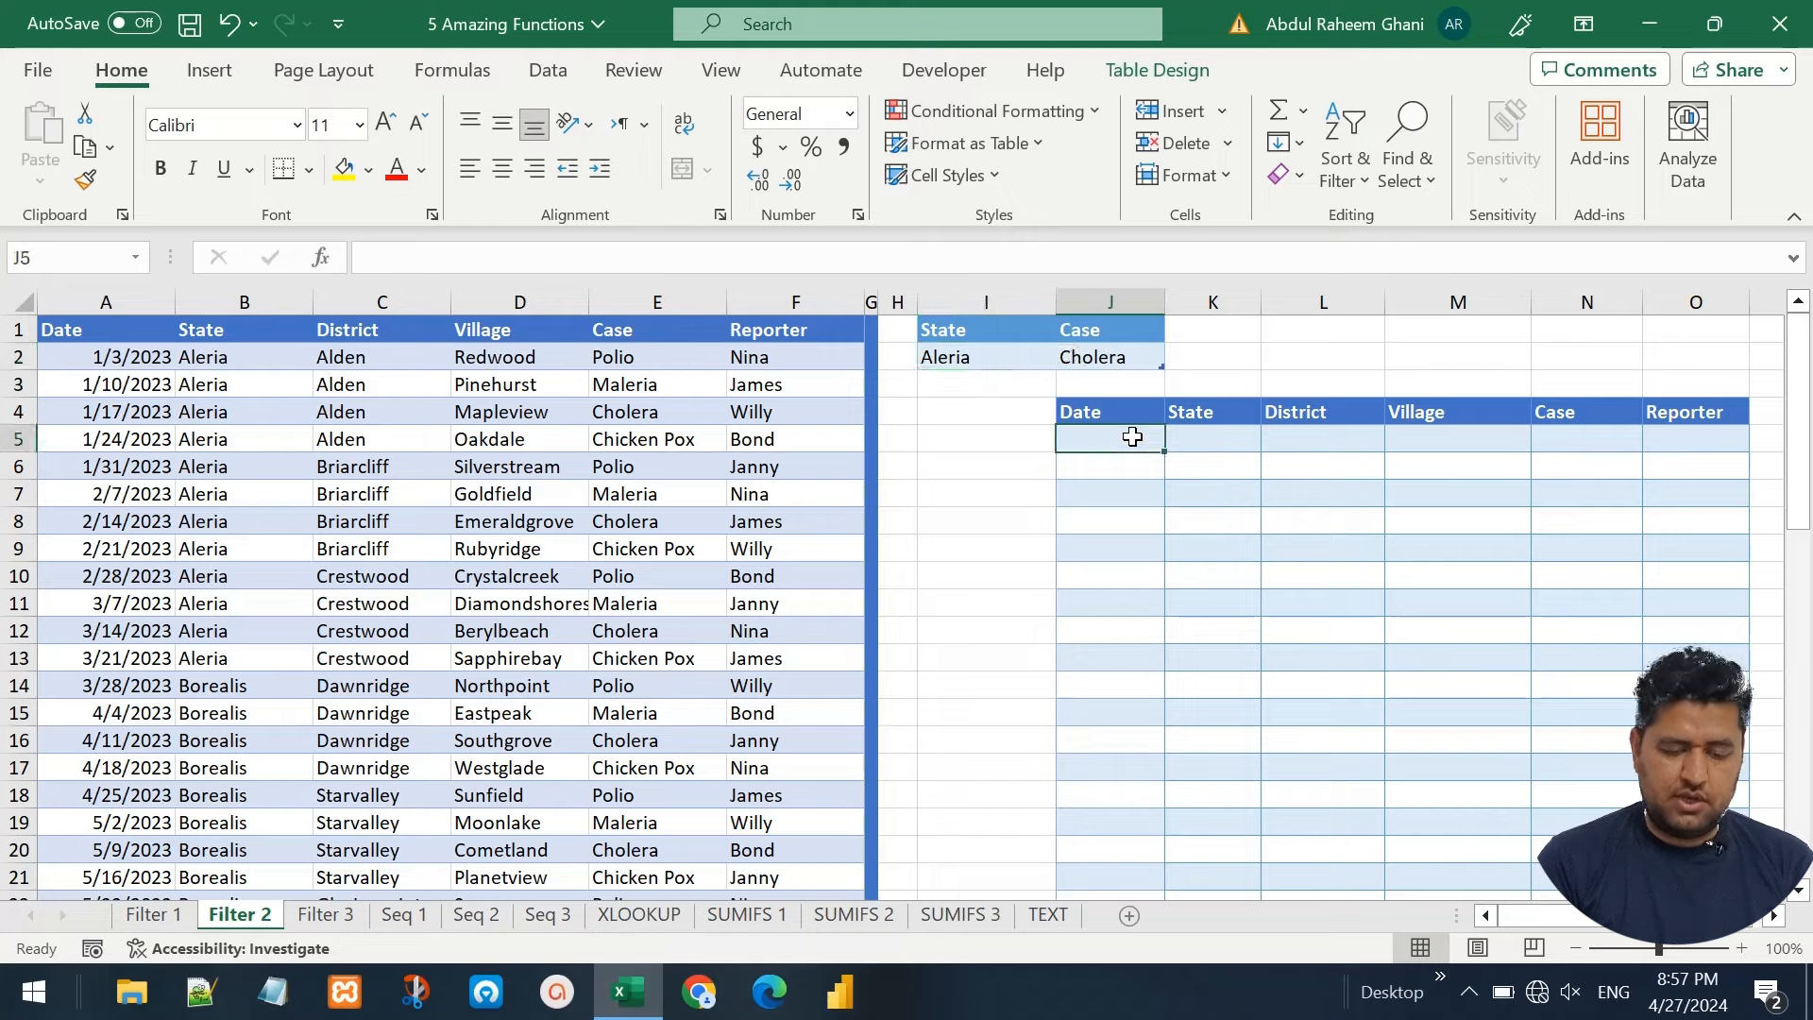
pyautogui.write('=FILTER(')
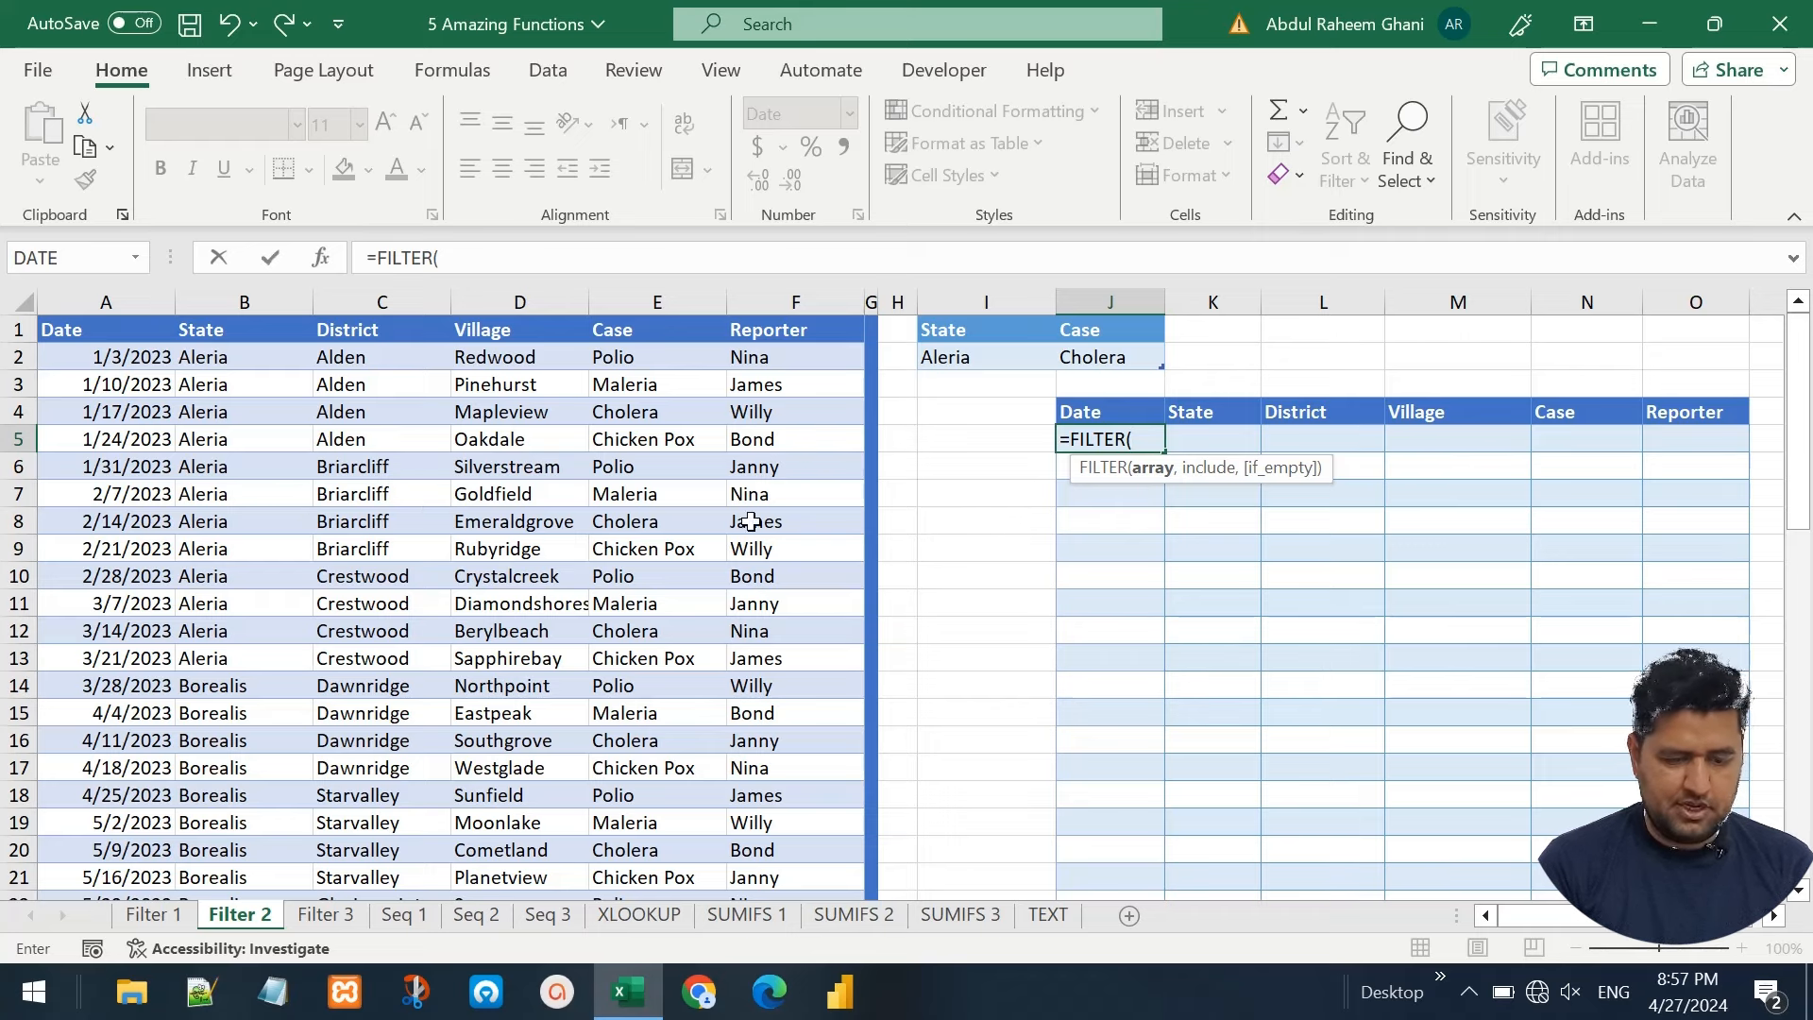
pyautogui.write('cas')
pyautogui.press('Down')
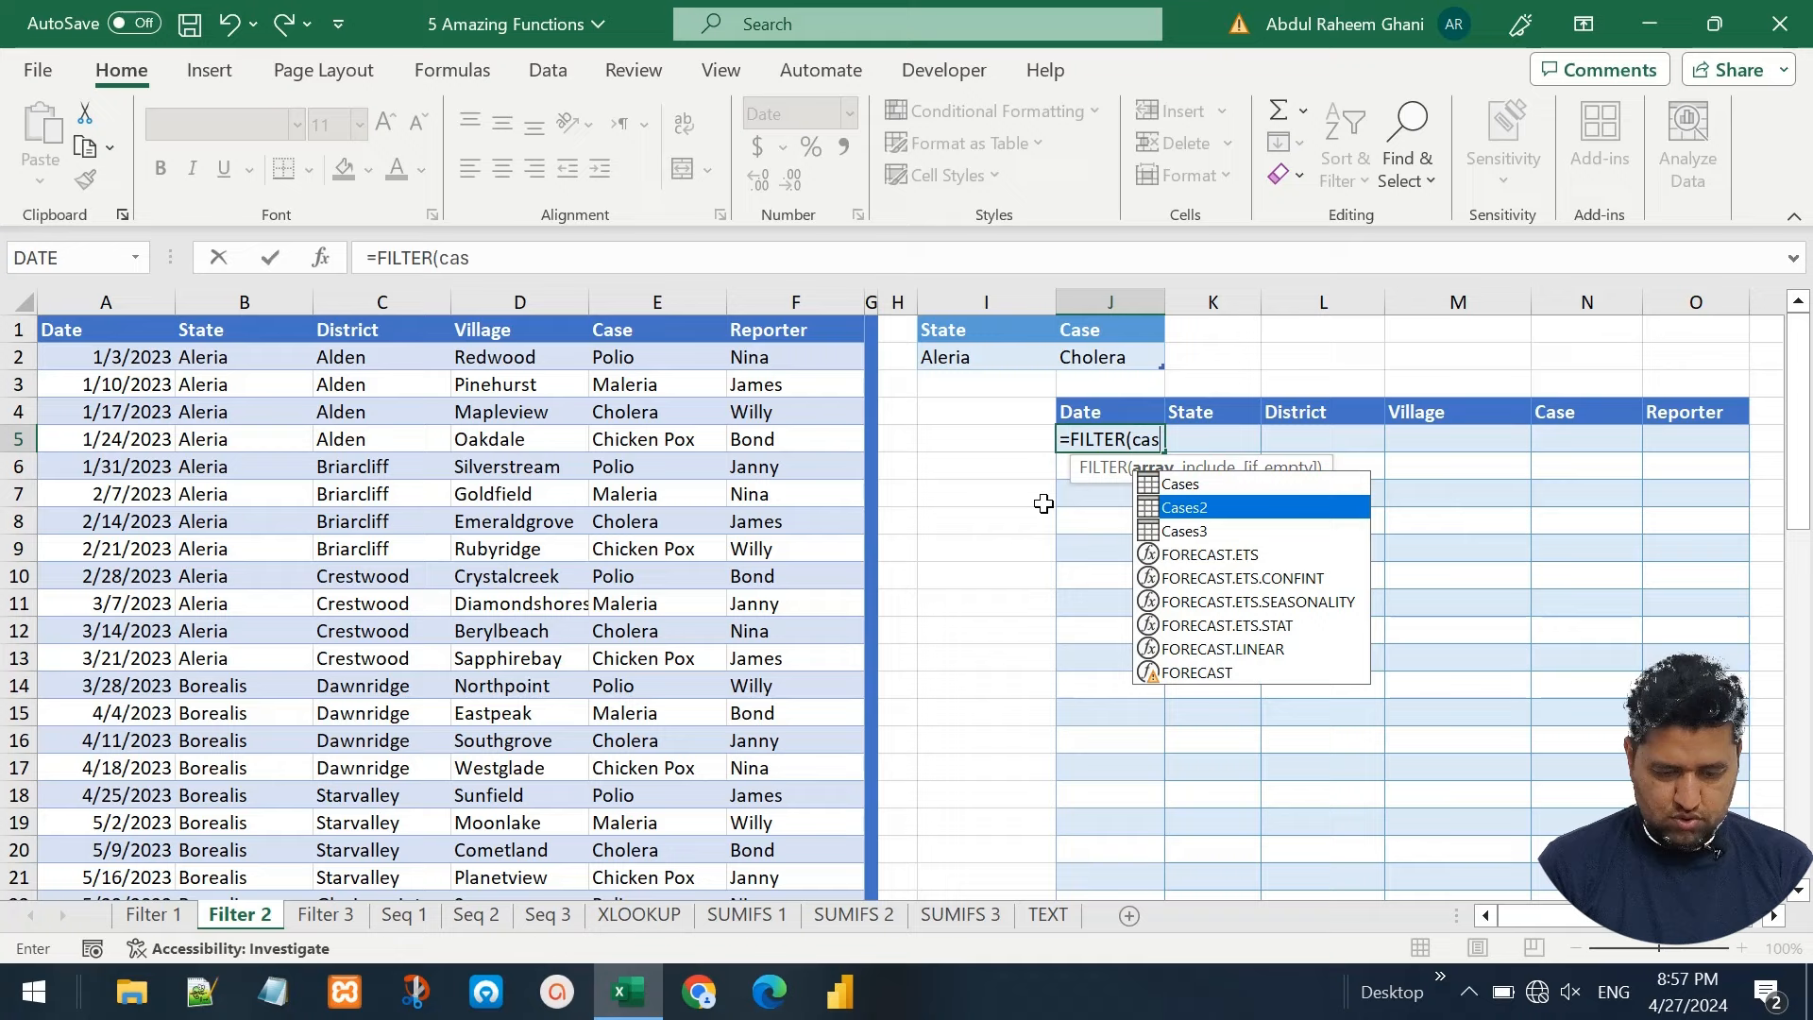
pyautogui.press('Tab')
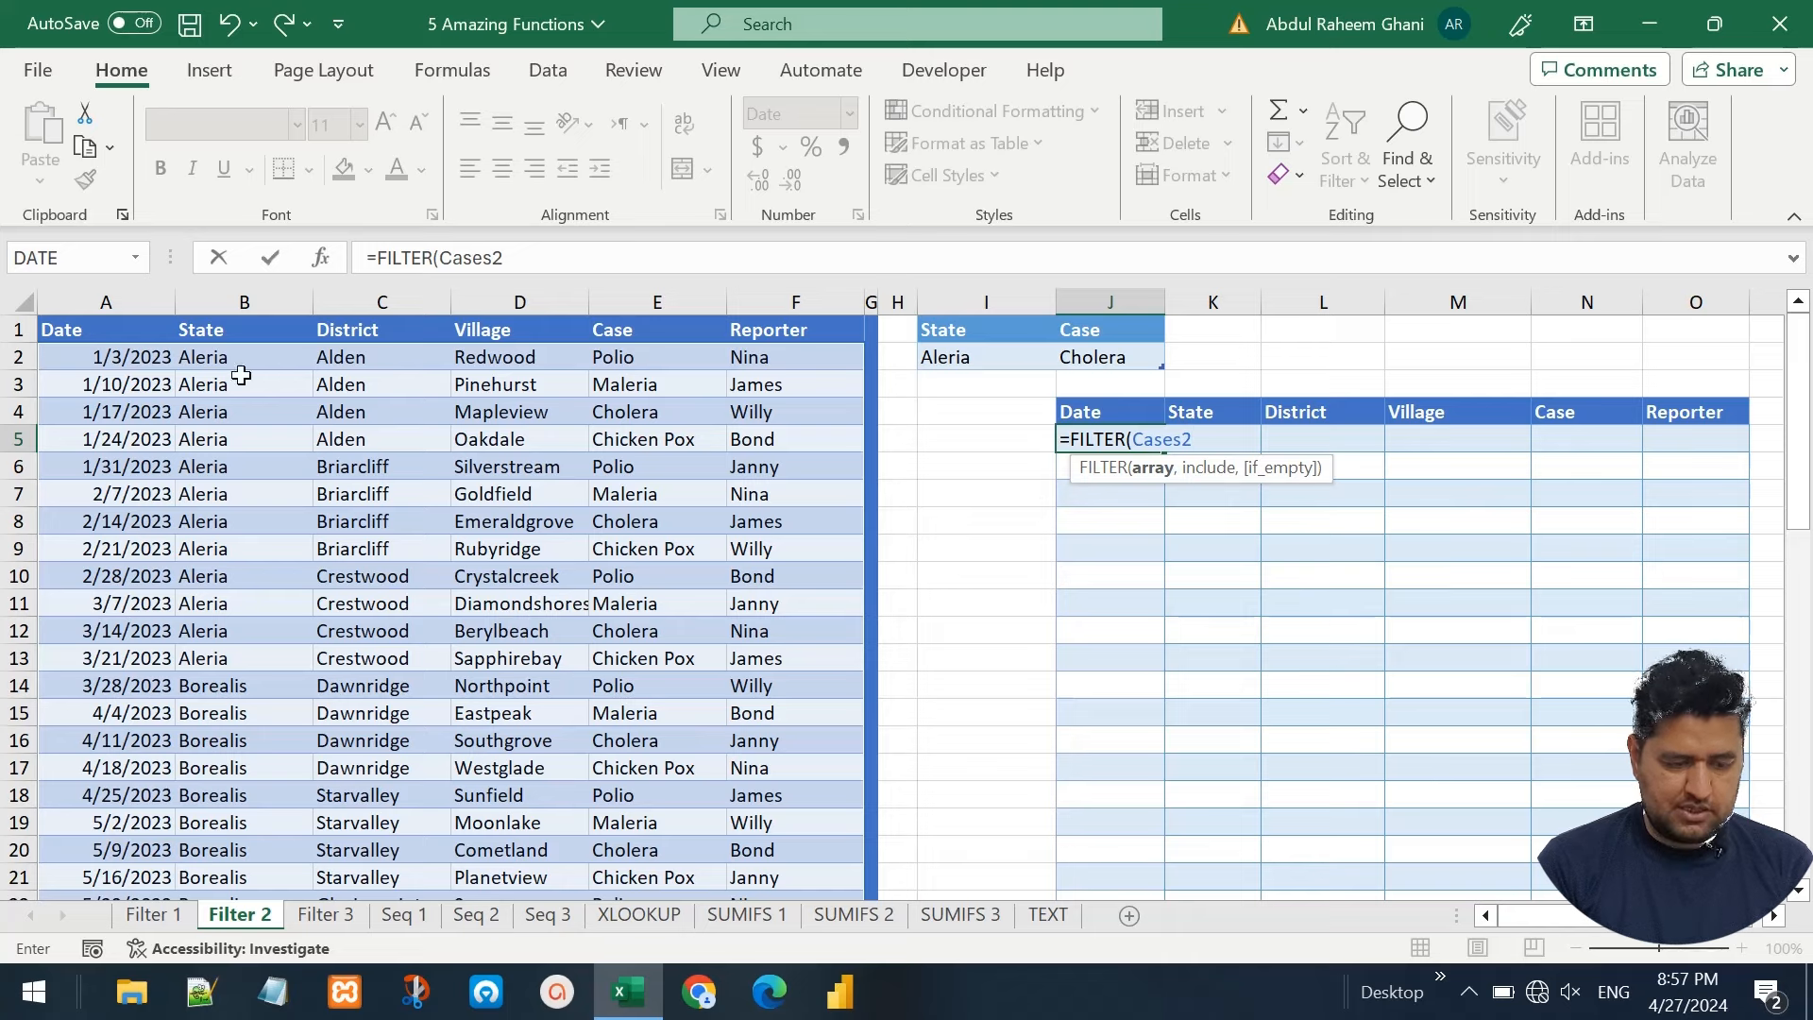
# Add a parenthesised include condition matching Cases2[State] to the State criterion in I2, Table37[State]
pyautogui.write(',(')
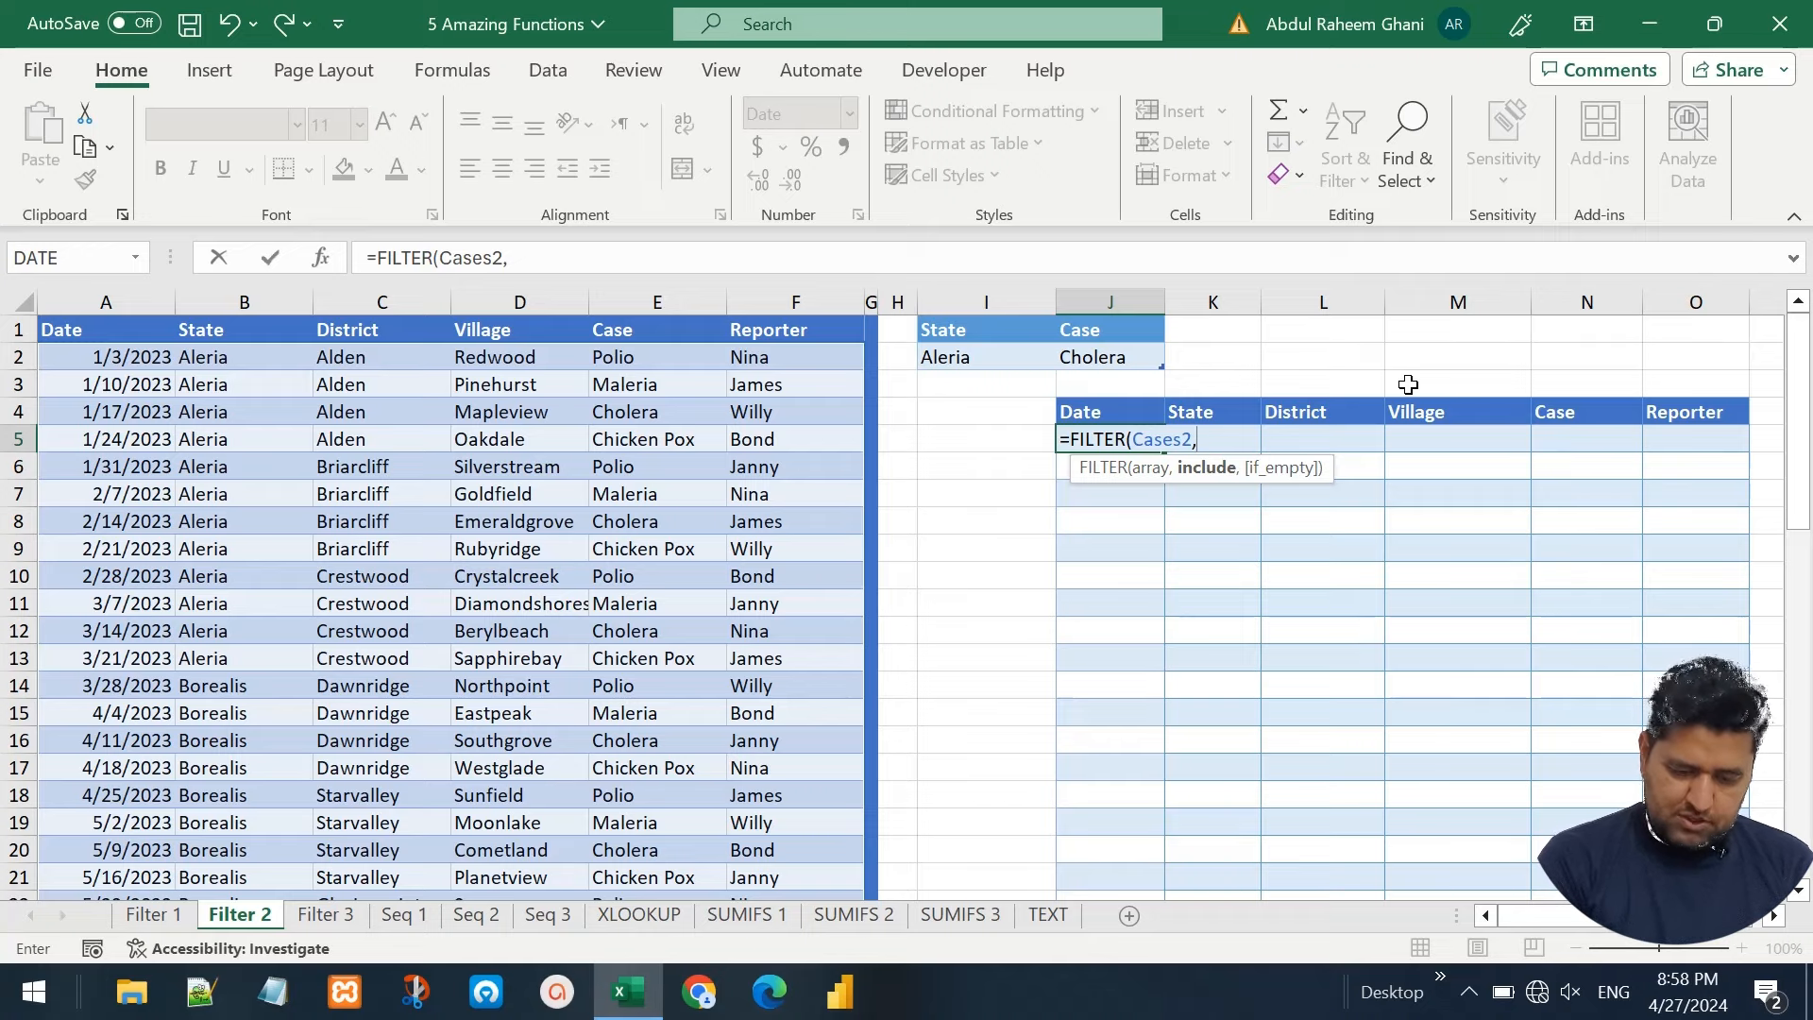
pyautogui.click(211, 320)
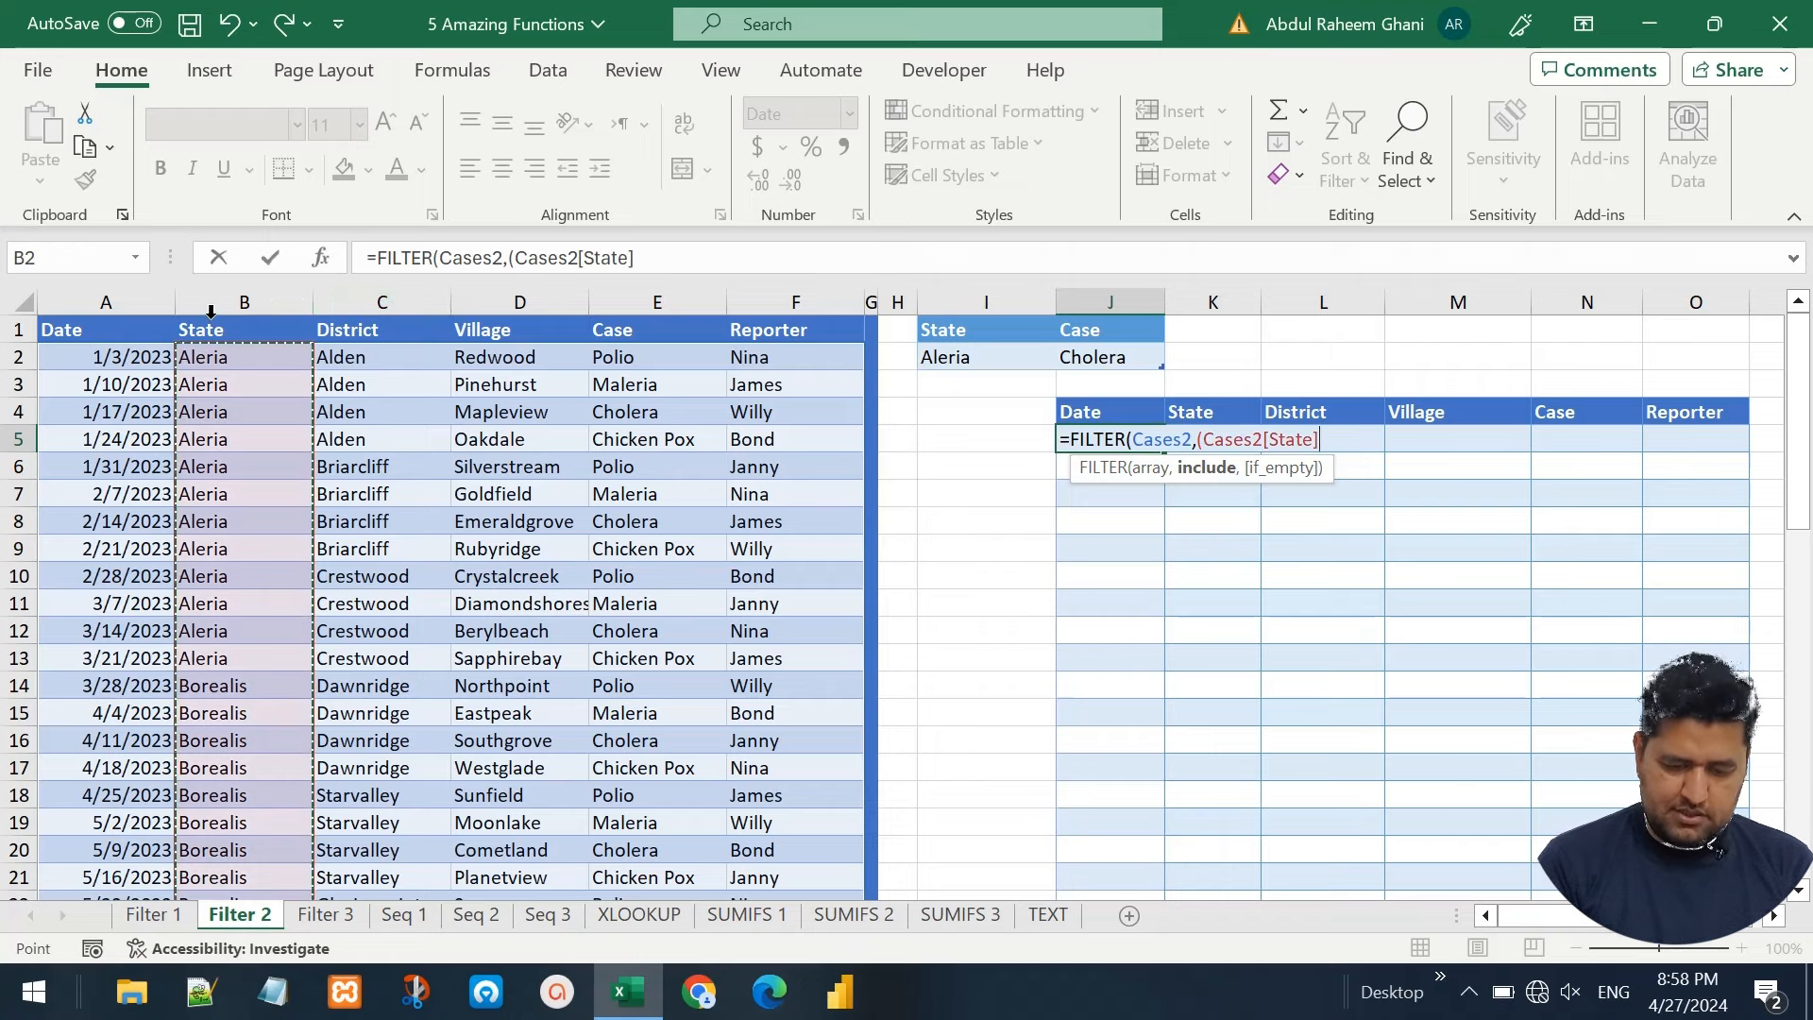
pyautogui.write('=')
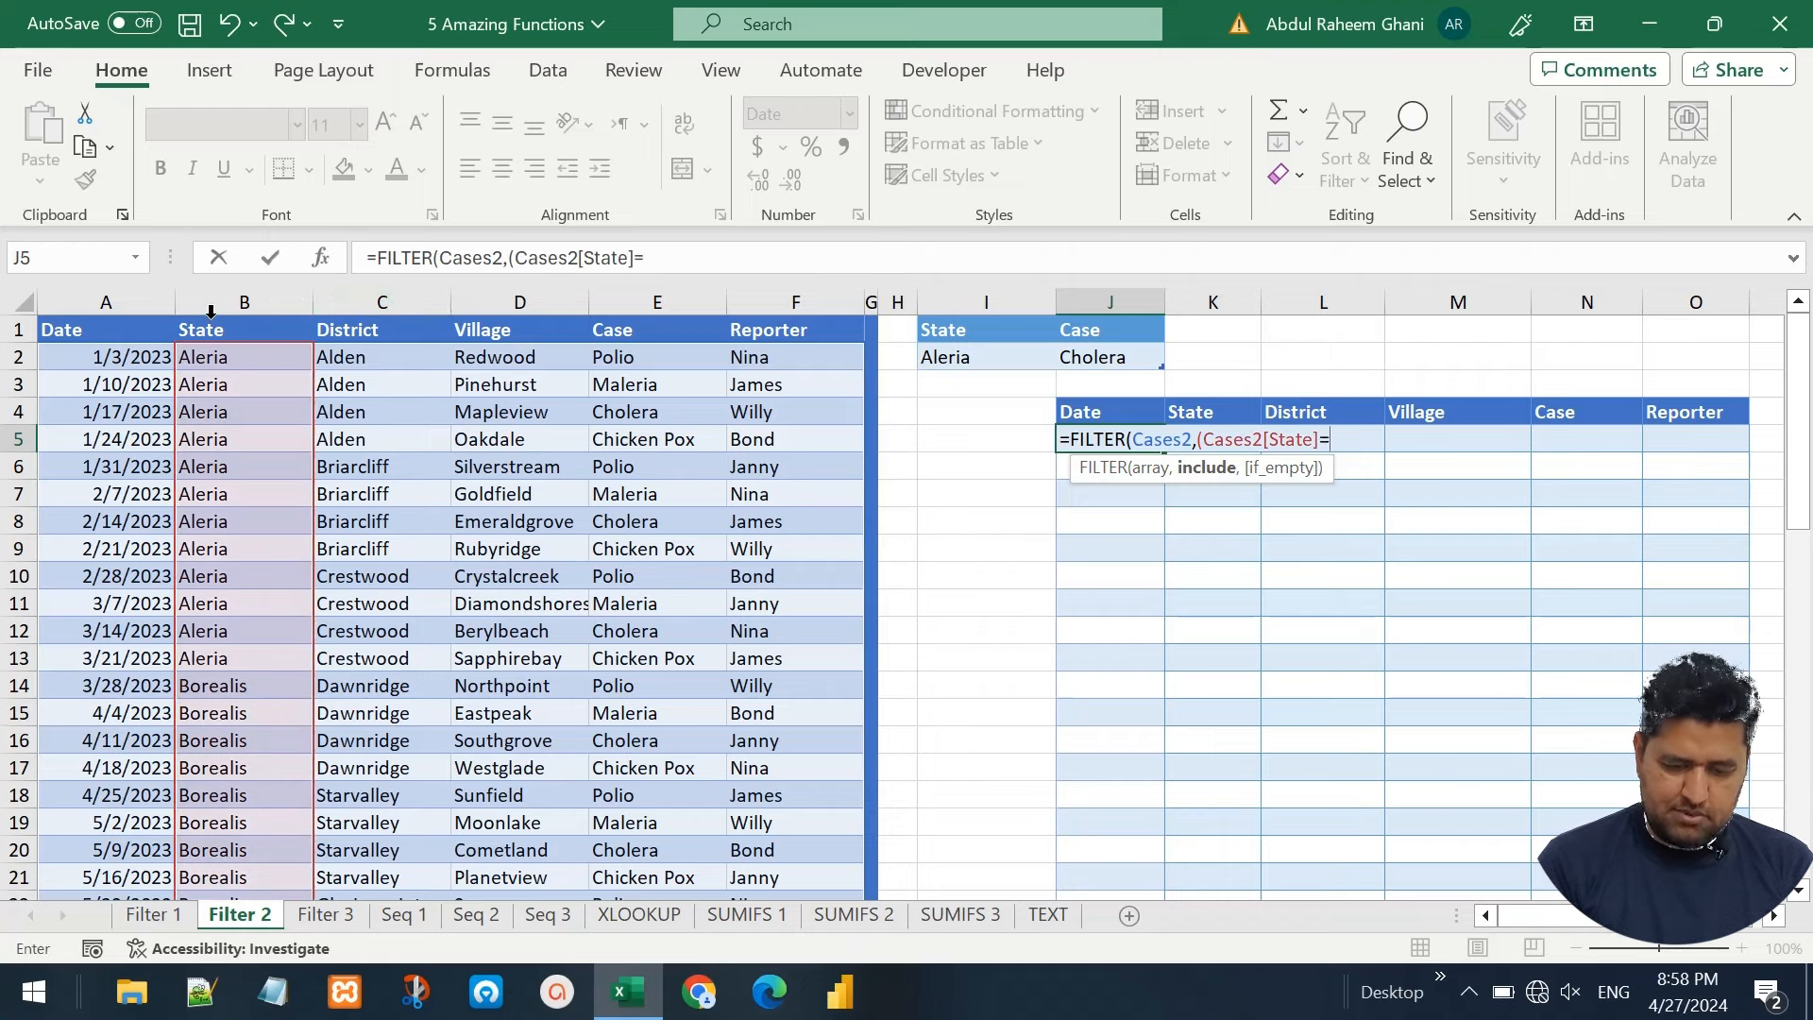
pyautogui.click(965, 358)
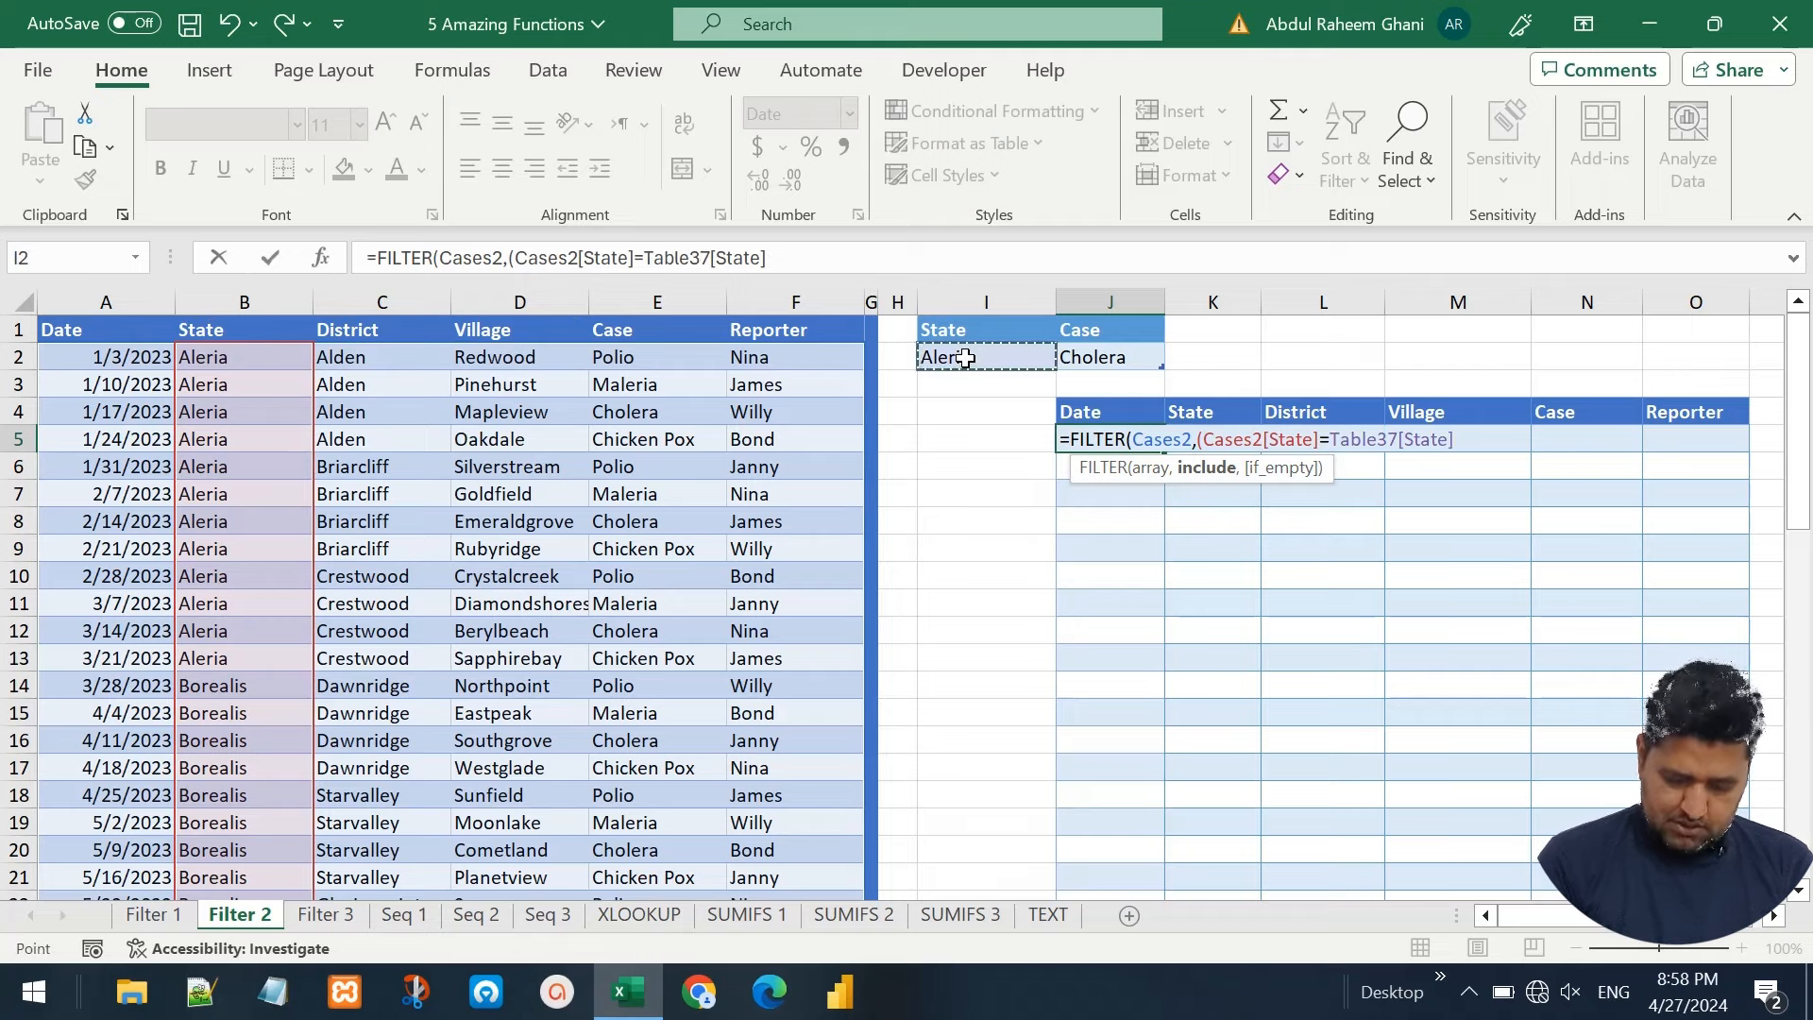
# Complete the FILTER formula in J5 by multiplying in a second condition, (Cases2[Case]=Table37[Case]), and enter it
pyautogui.write(')*(')
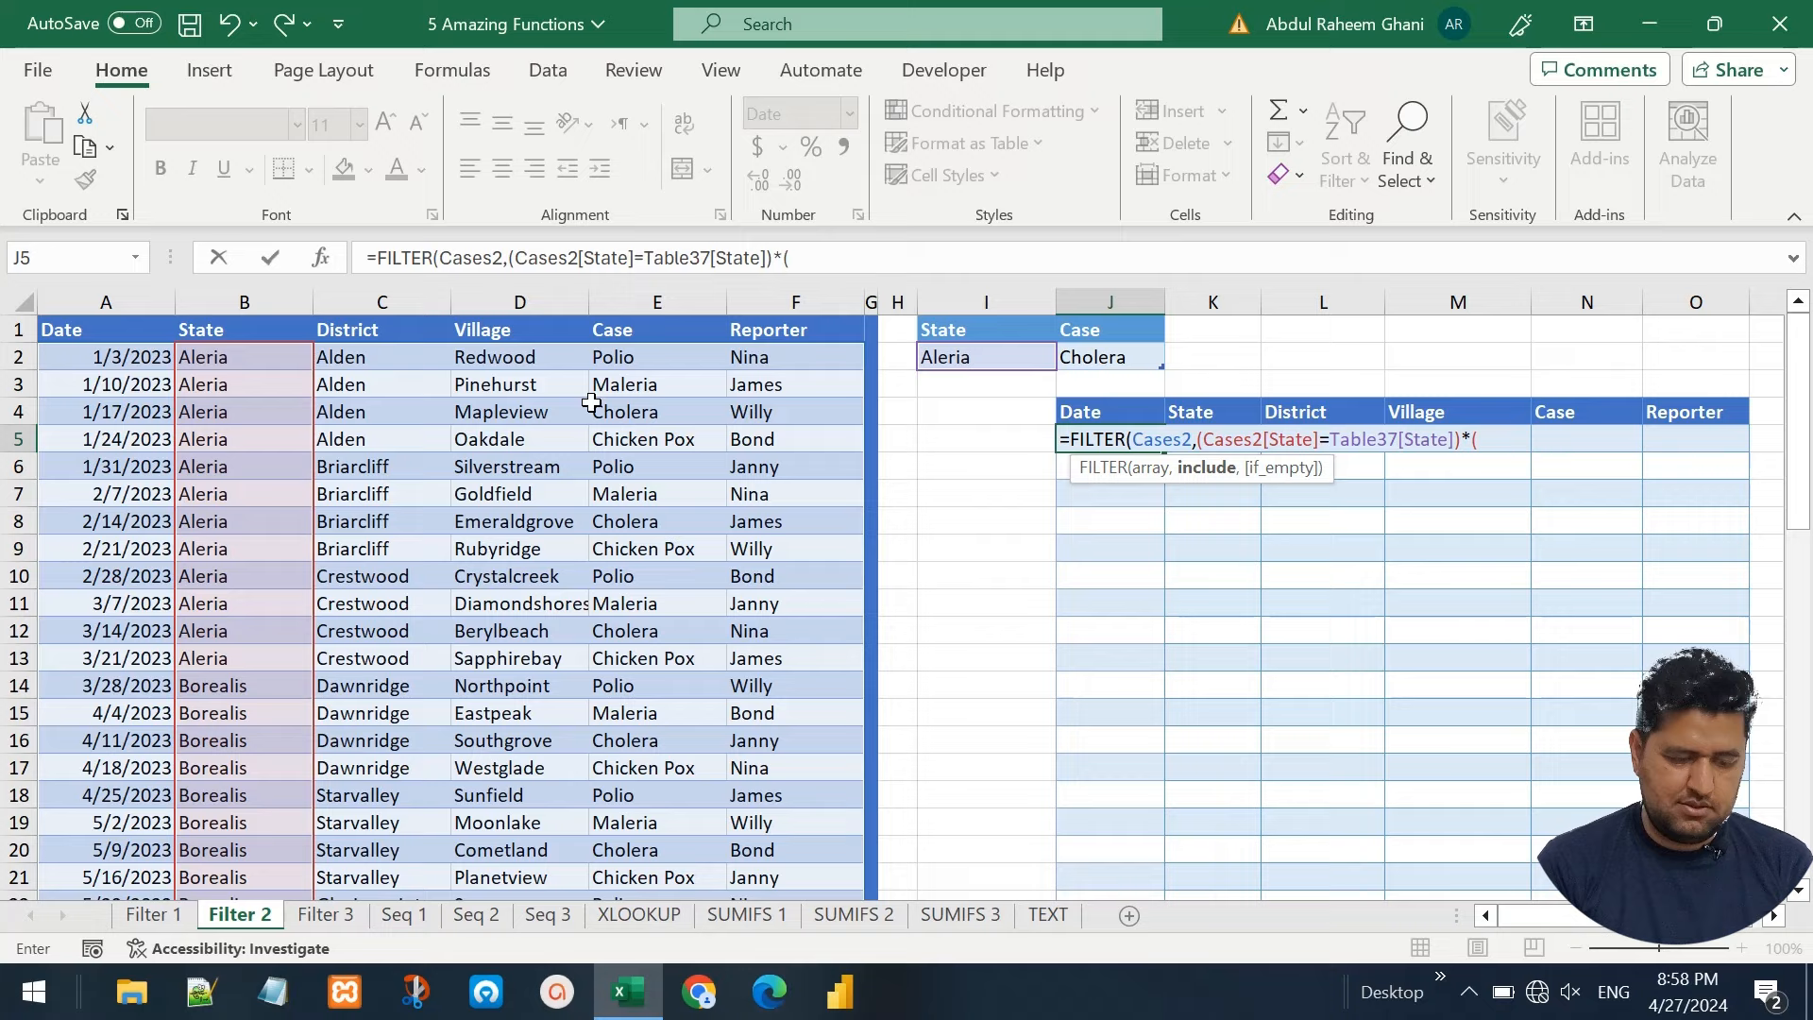
pyautogui.click(620, 313)
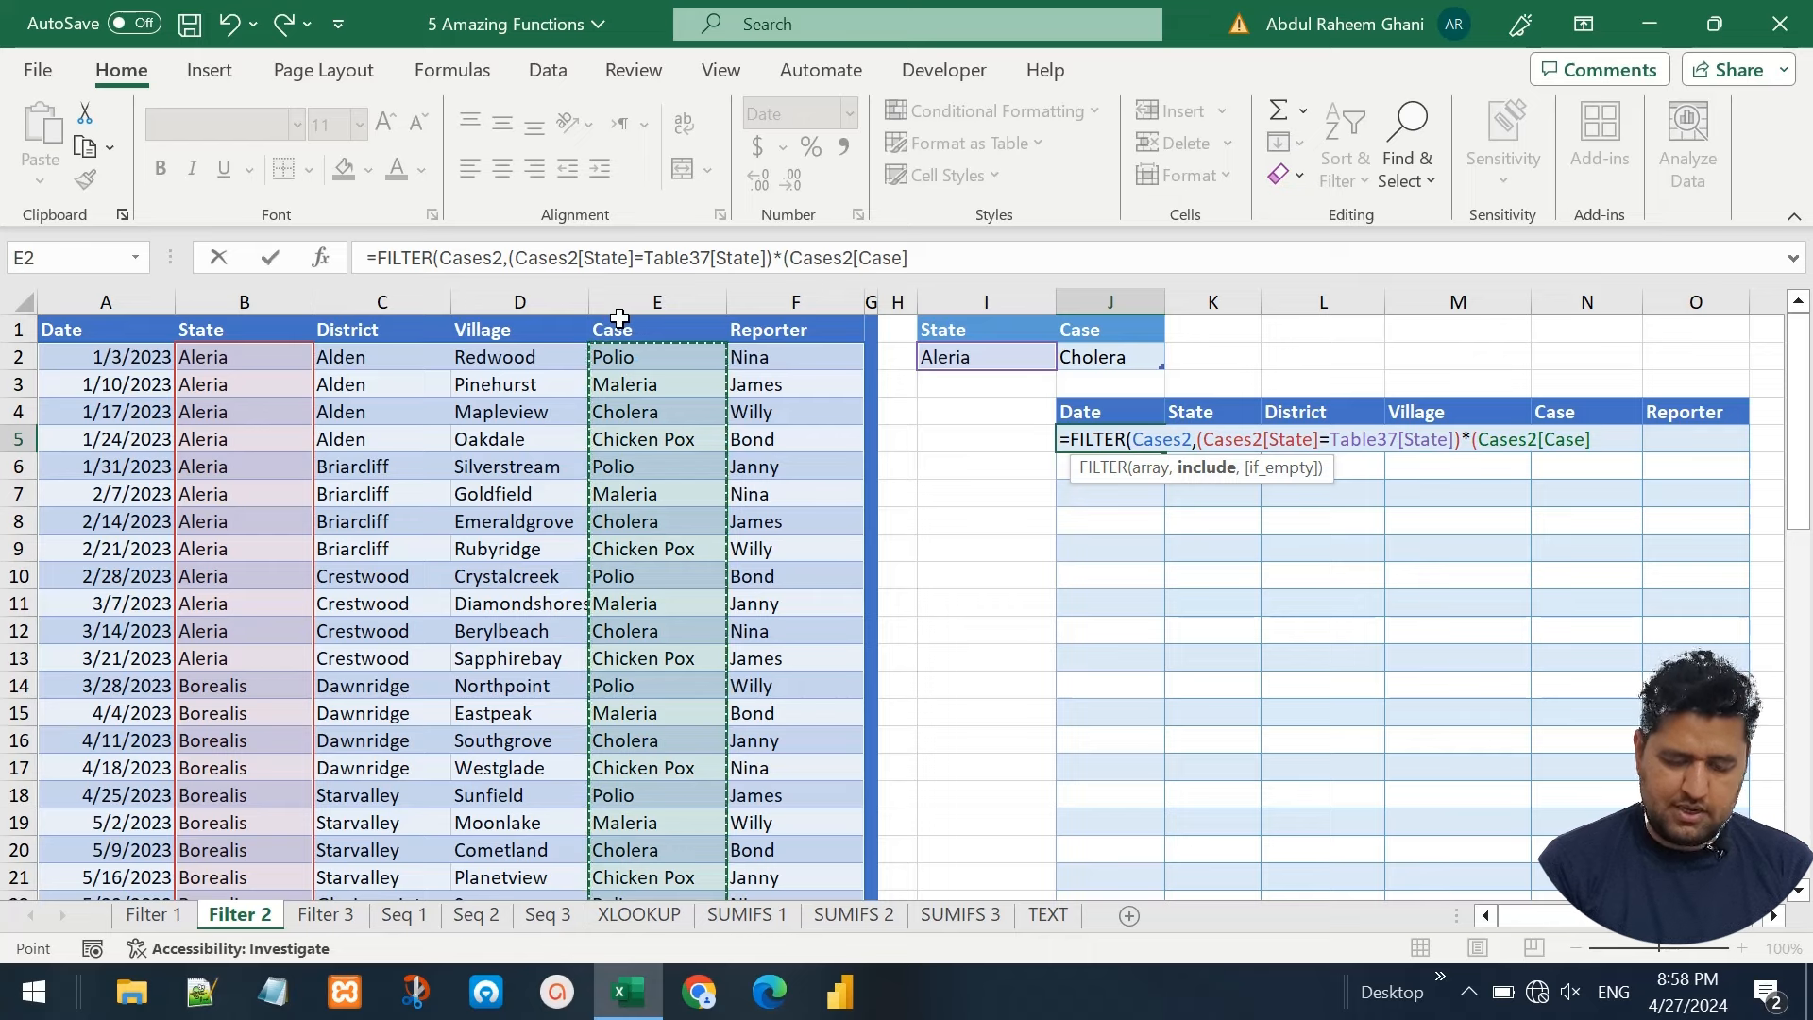
pyautogui.write('=')
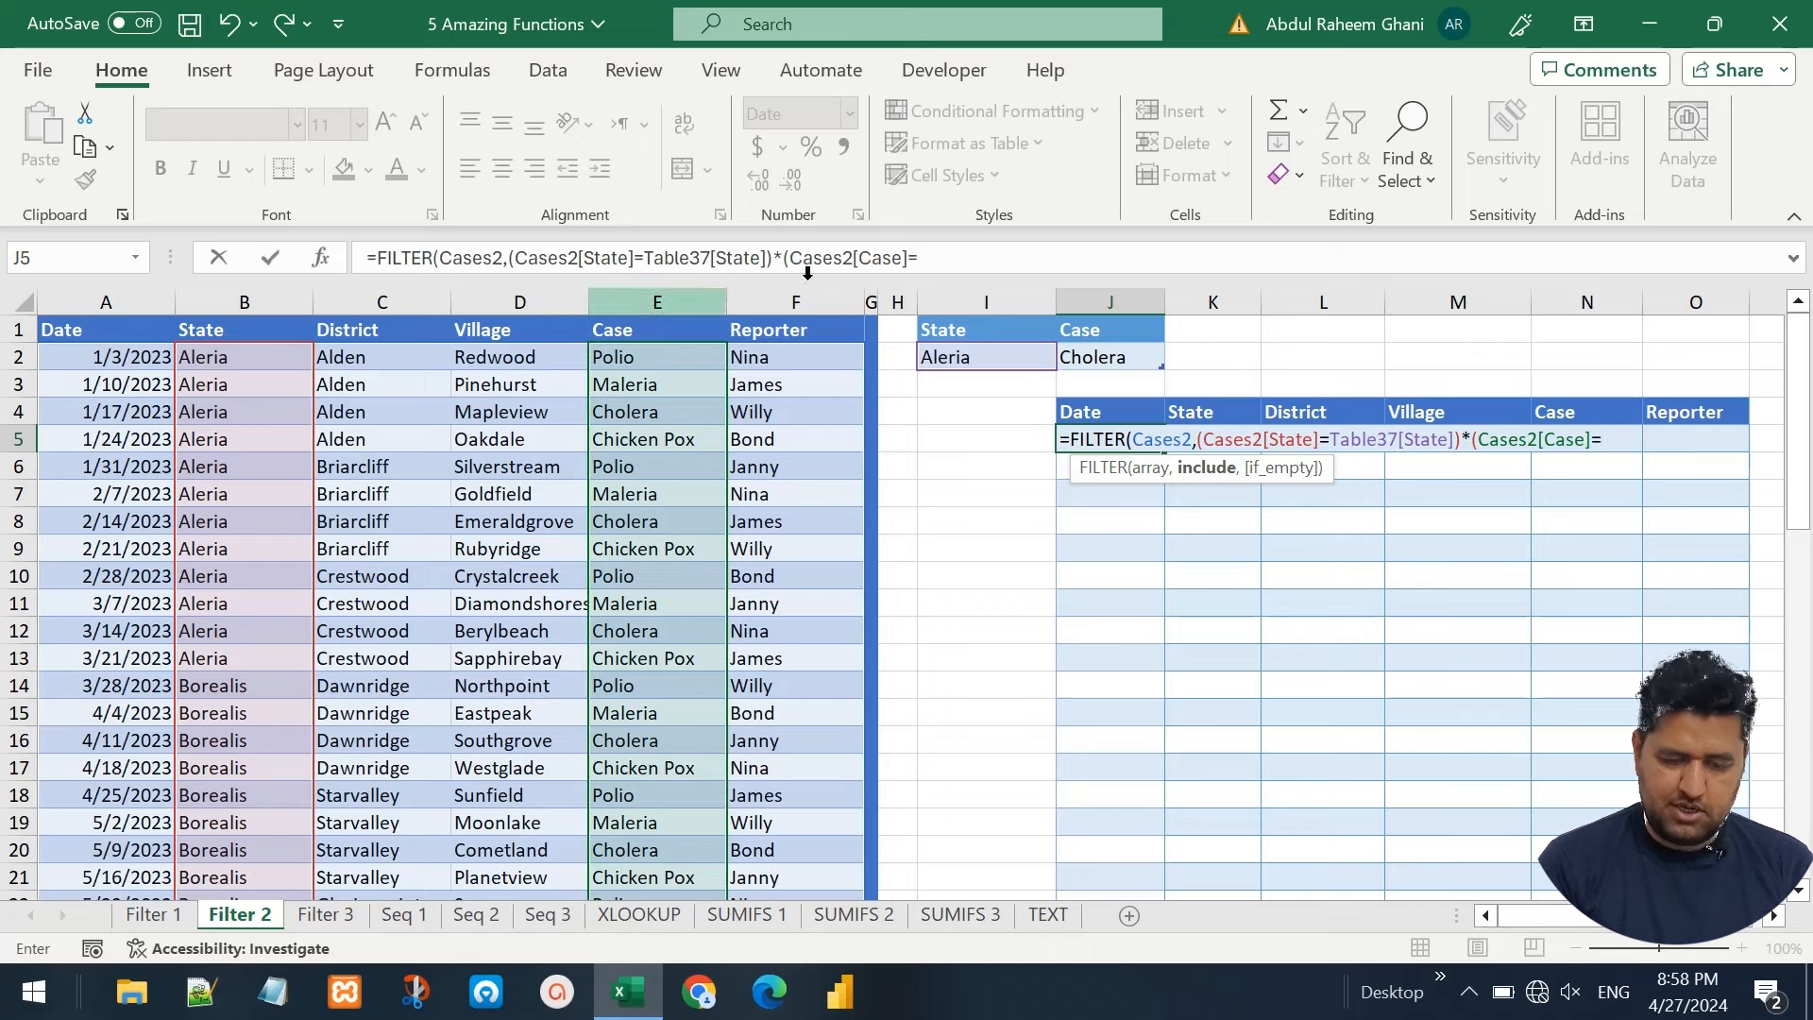
pyautogui.click(1112, 358)
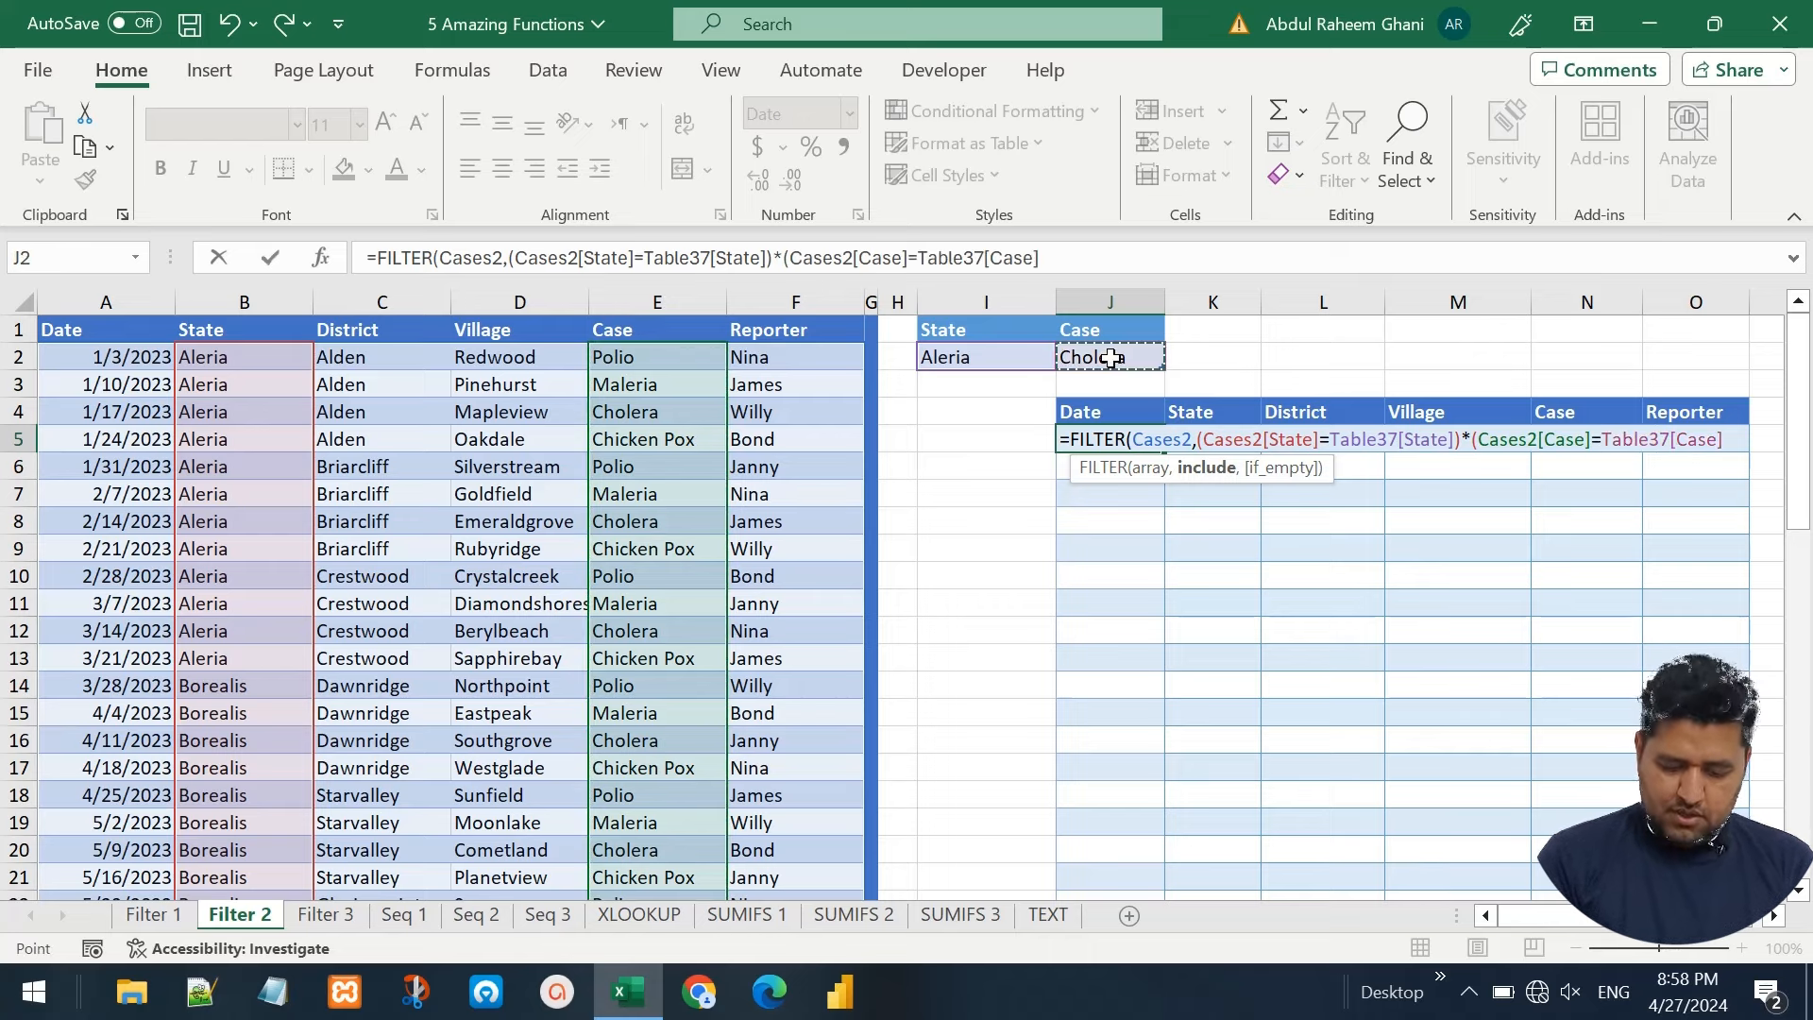
pyautogui.write(')')
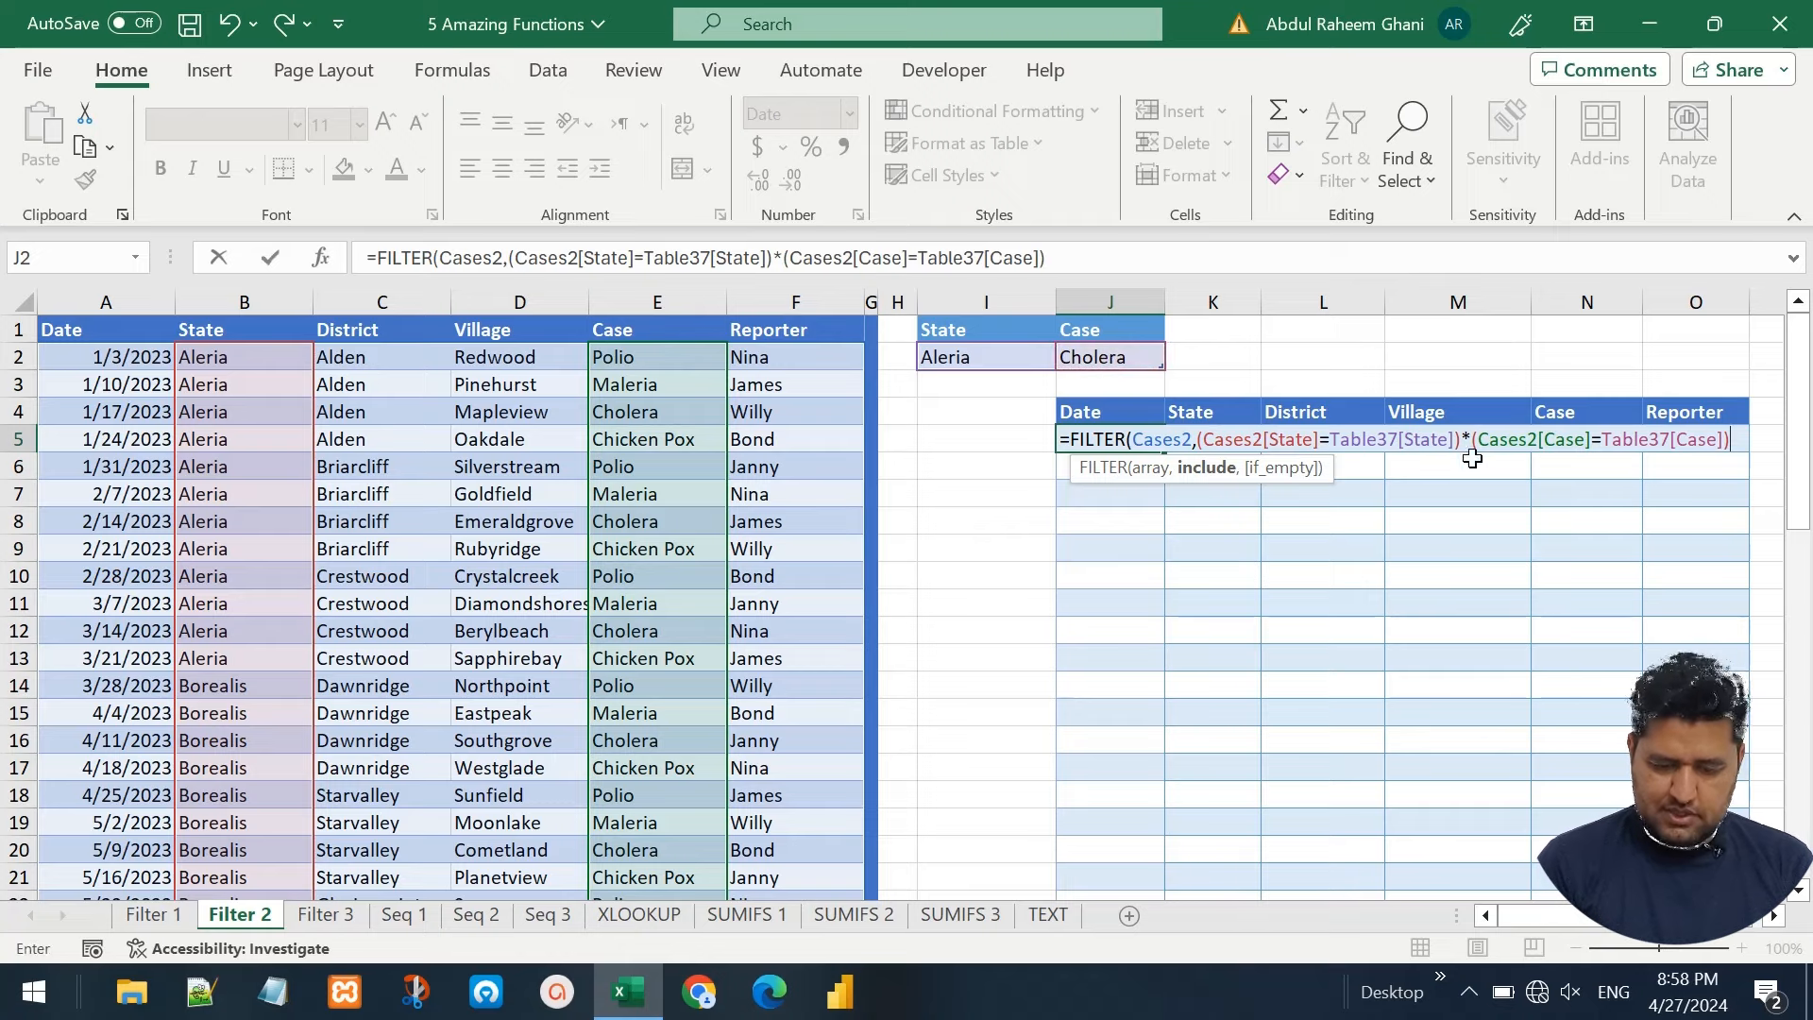
pyautogui.write(')')
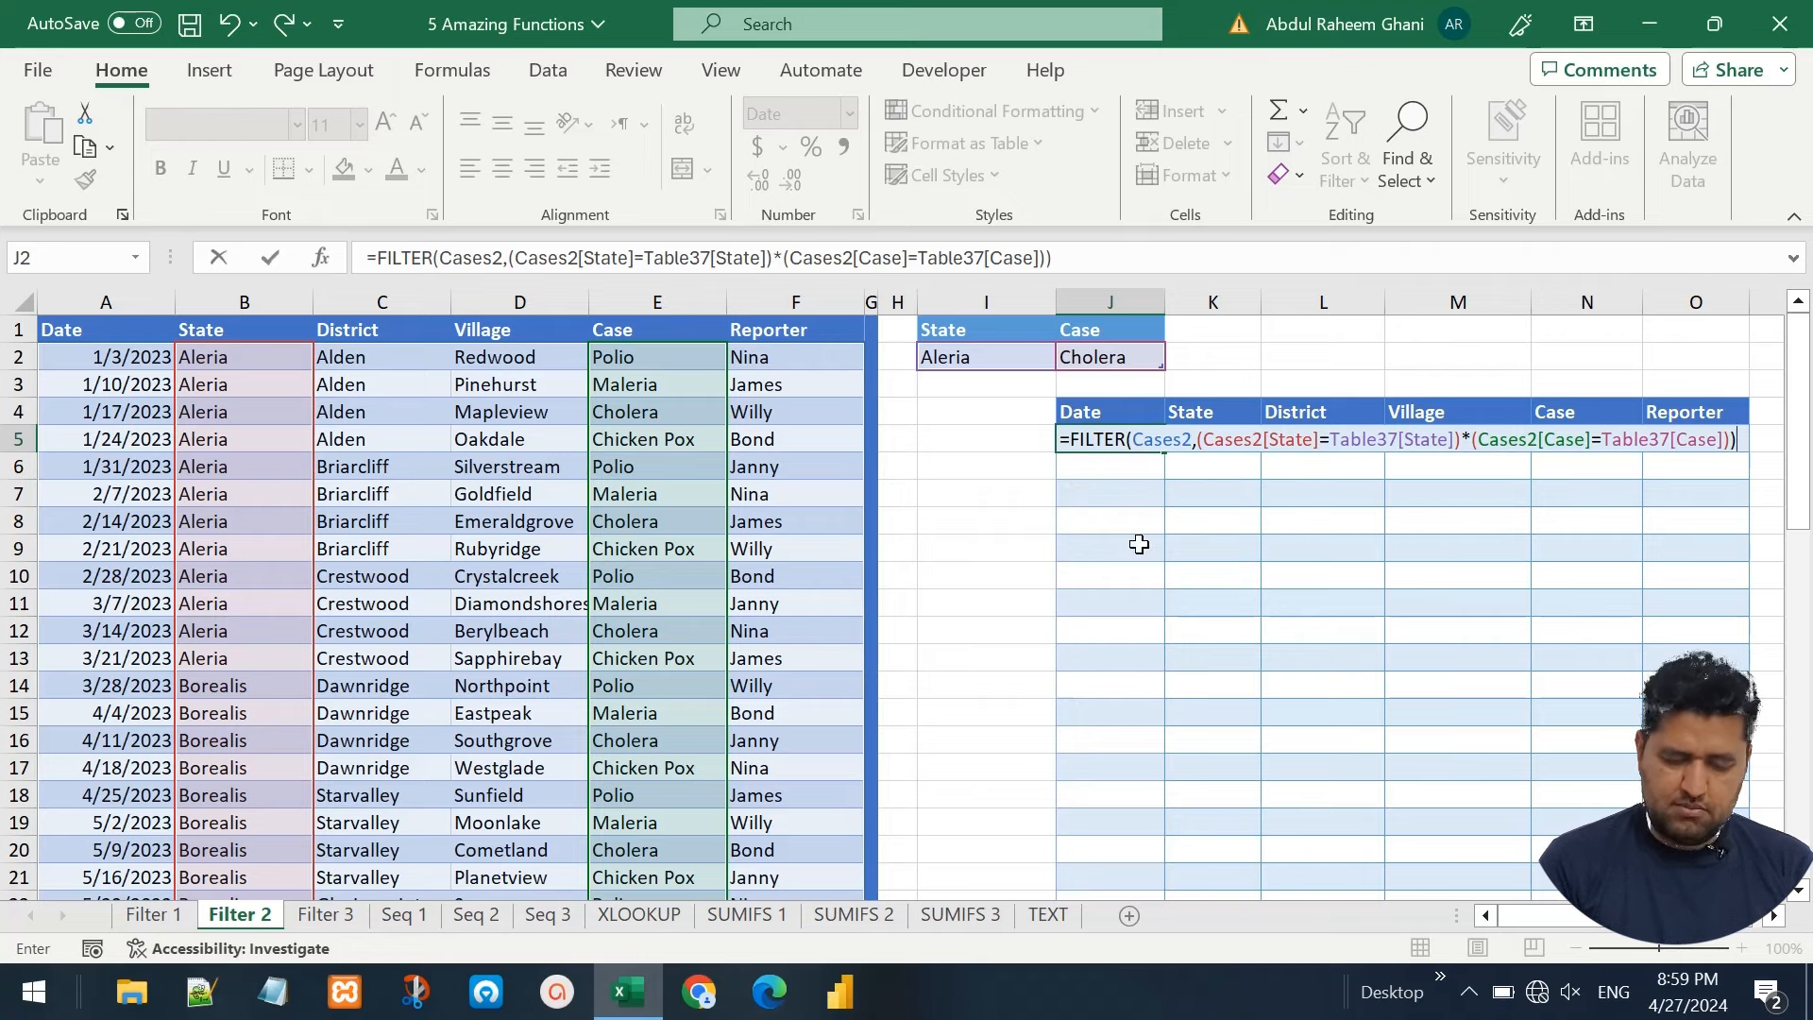
pyautogui.press('Return')
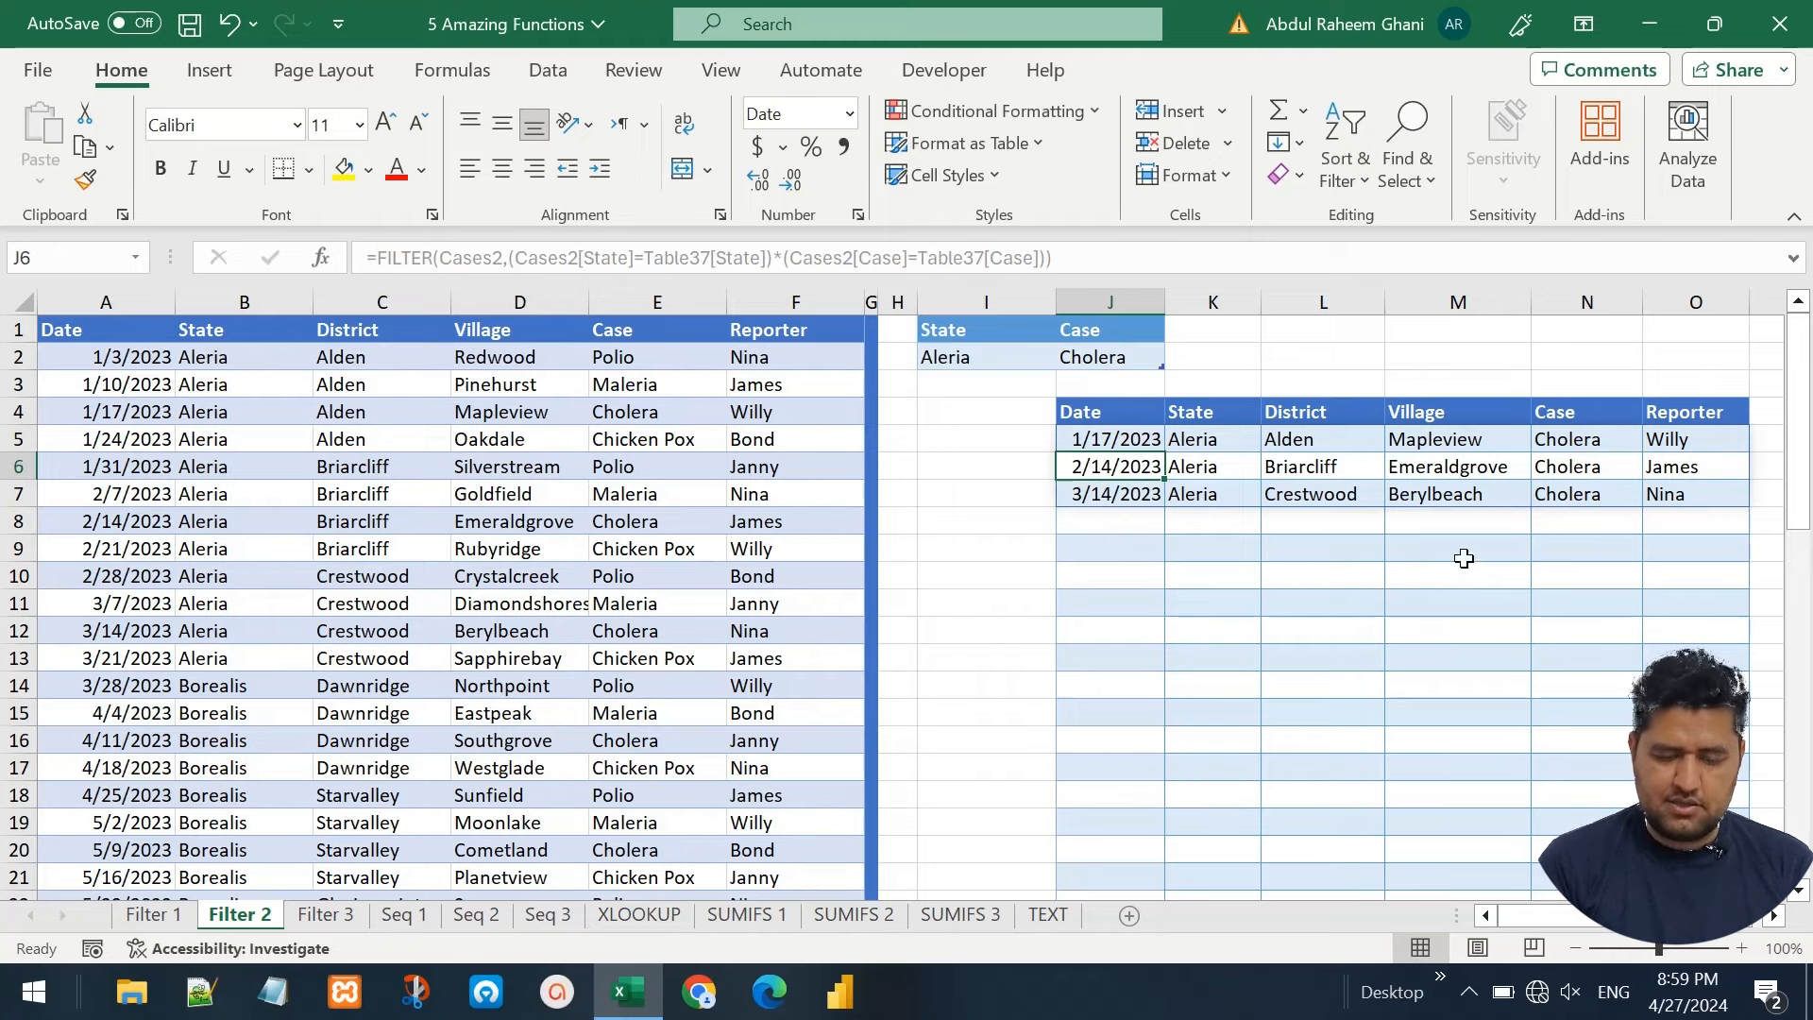
# Test the two-criteria filter by setting the State selector in I2 to Cerulia and the Case selector in J2 to Polio
pyautogui.click(1039, 363)
pyautogui.click(1070, 362)
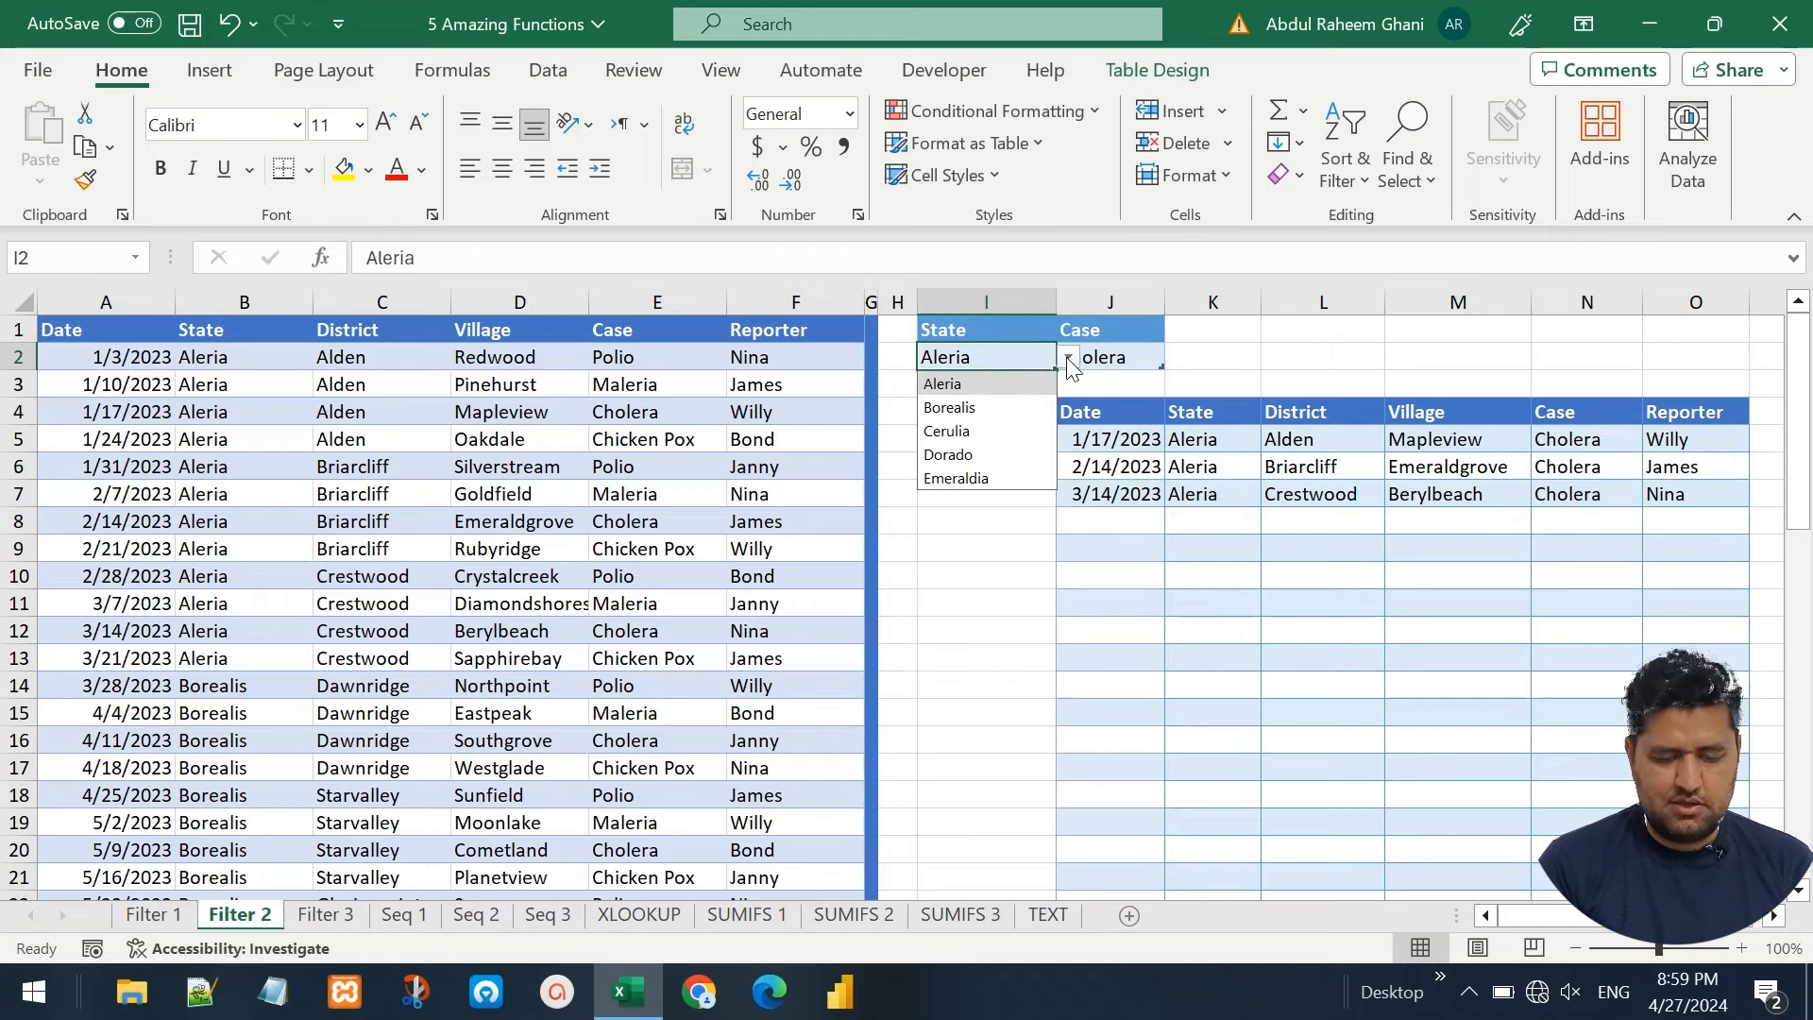
pyautogui.click(996, 433)
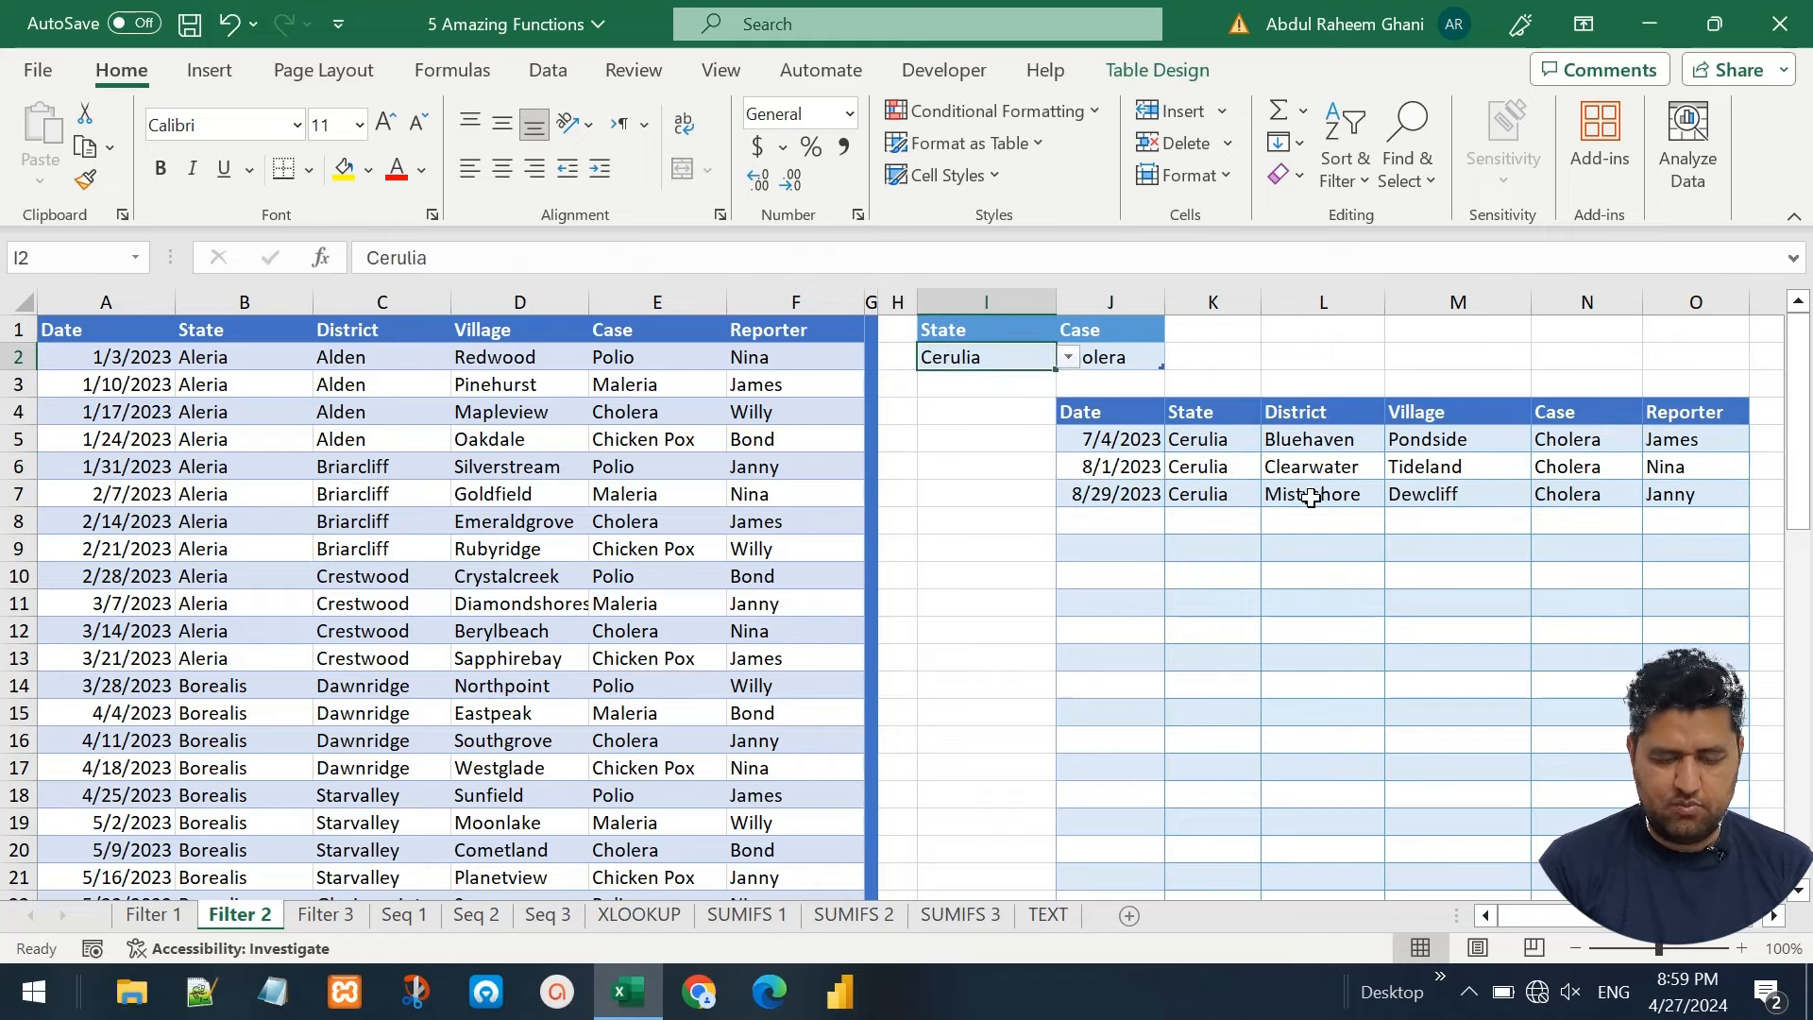
pyautogui.click(1147, 358)
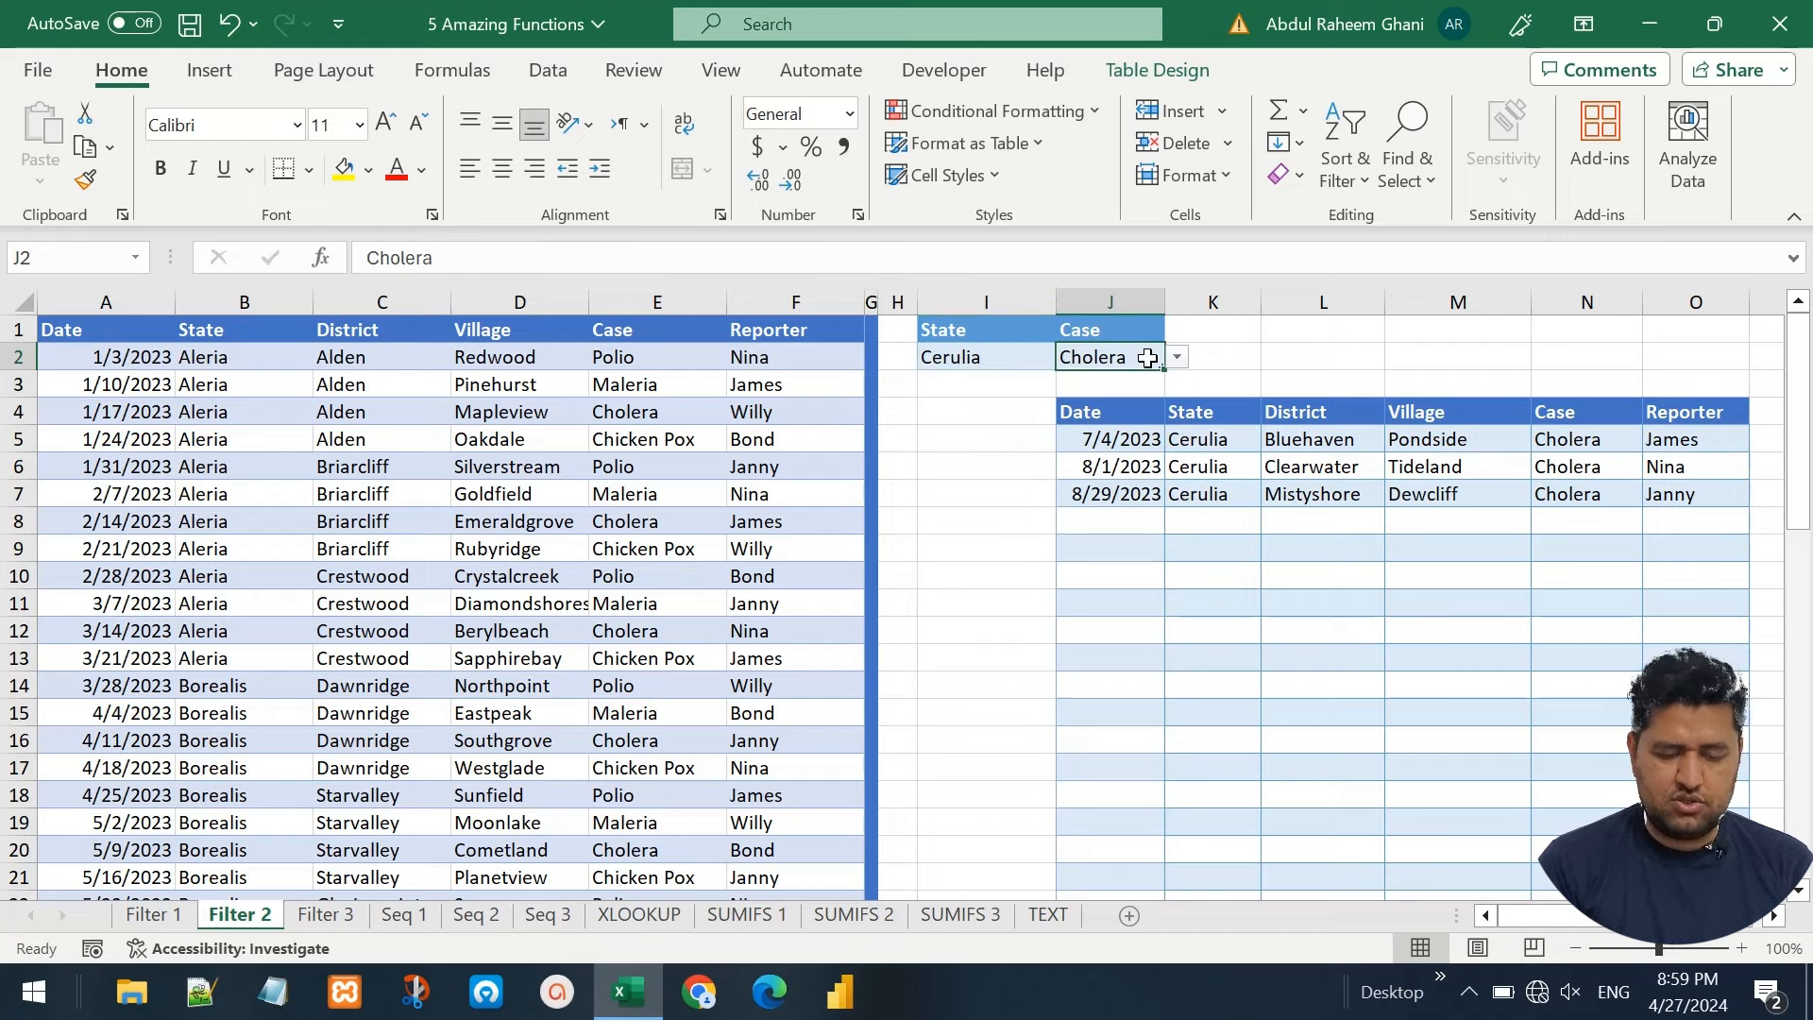
pyautogui.moveTo(1148, 358); pyautogui.dragTo(1174, 356)
pyautogui.click(1175, 355)
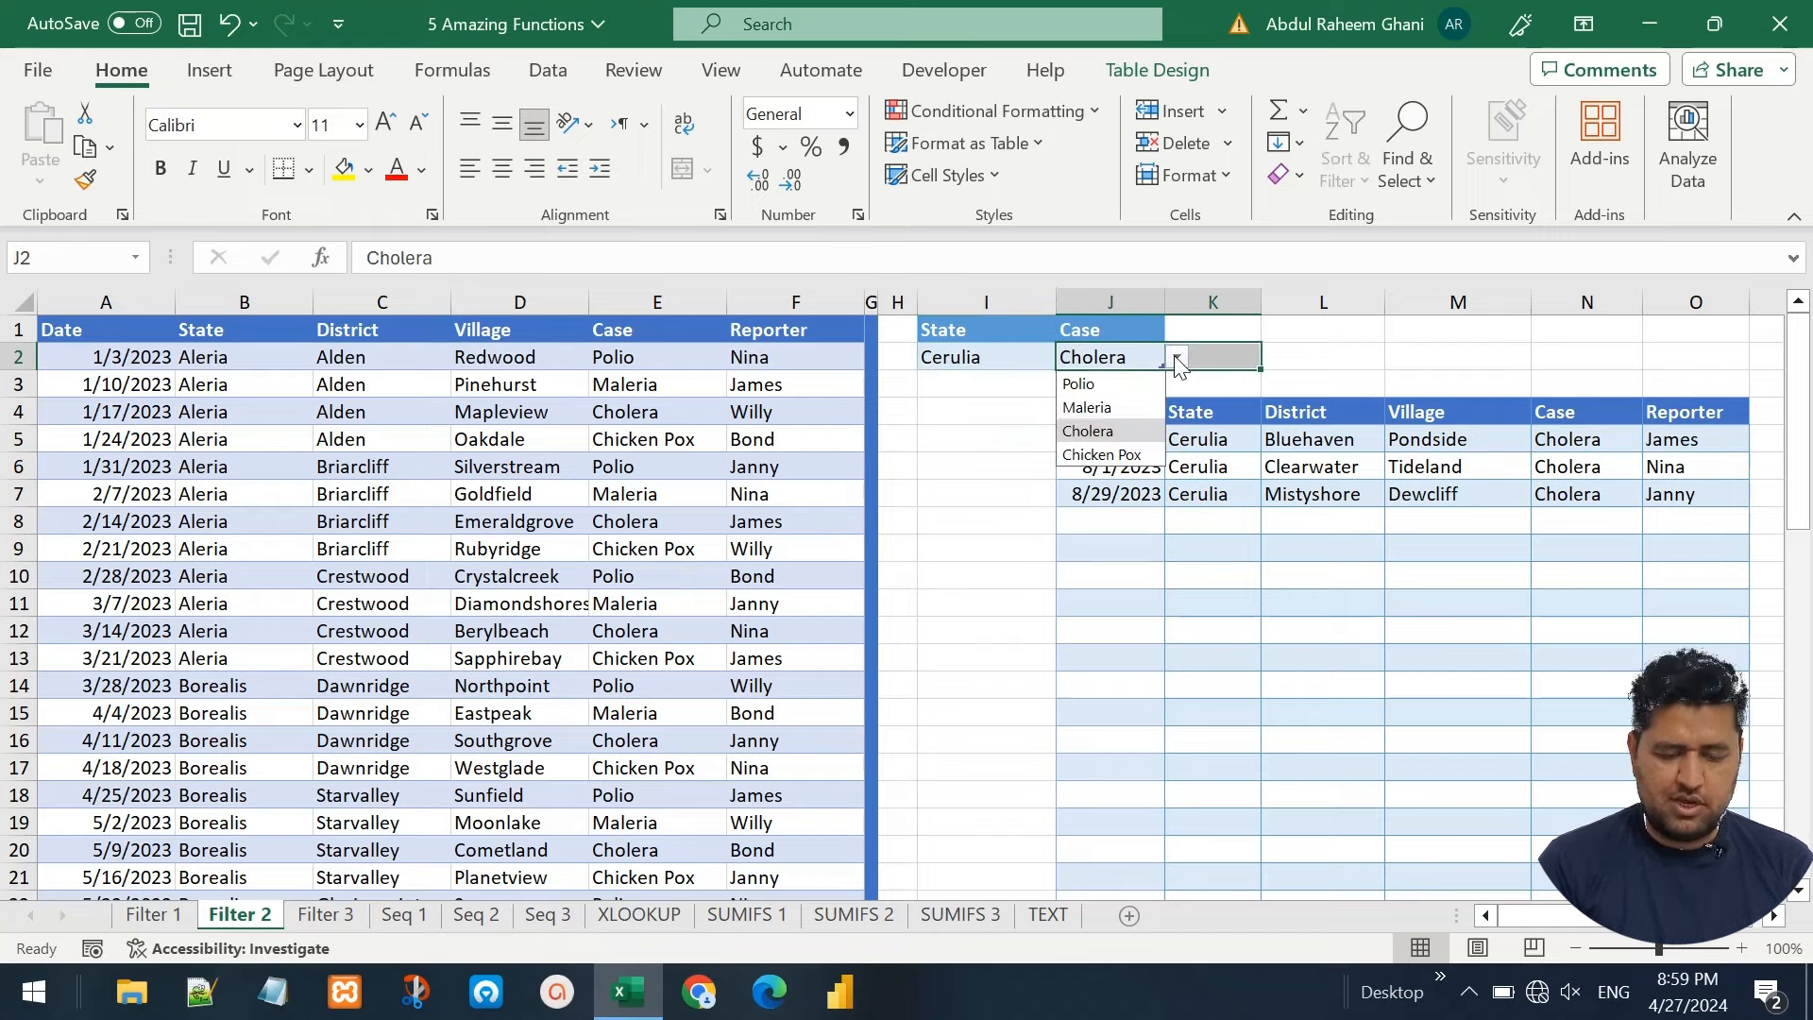
pyautogui.click(1112, 385)
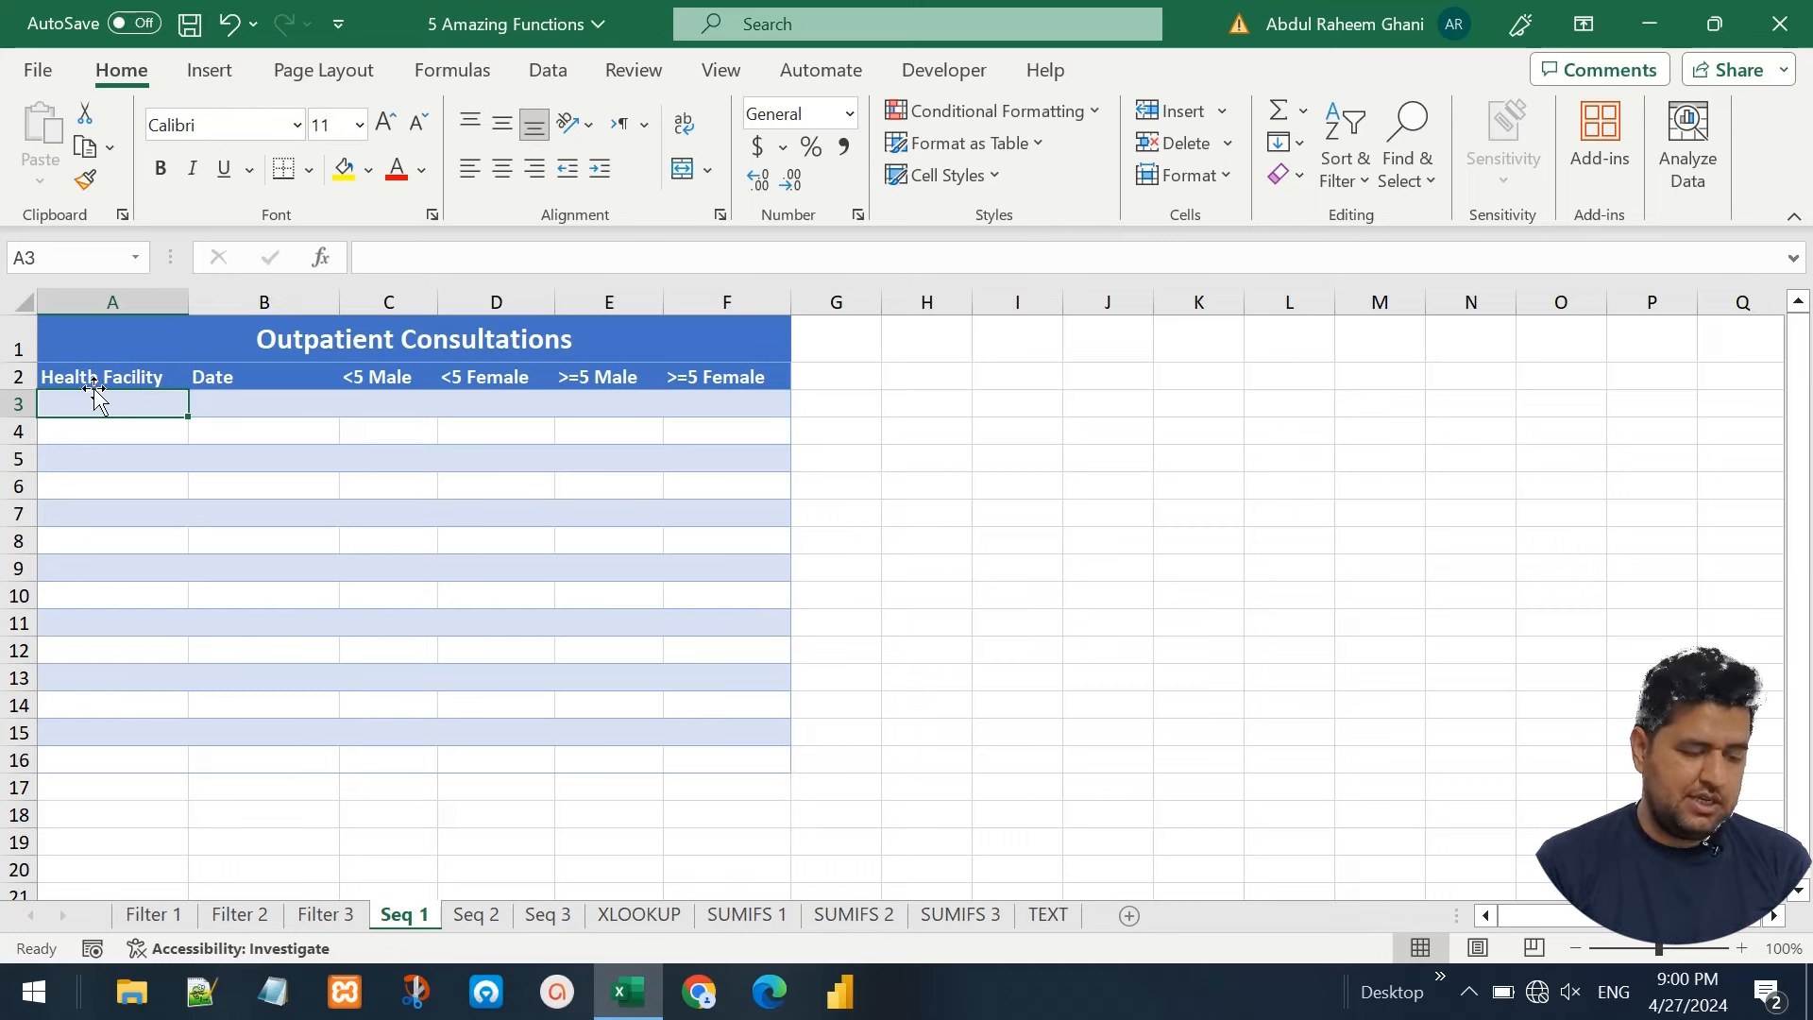
# Enter the health facility codes HF_1 and HF_2 manually in A3 and A4 of the Seq 1 sheet
pyautogui.write('HF')
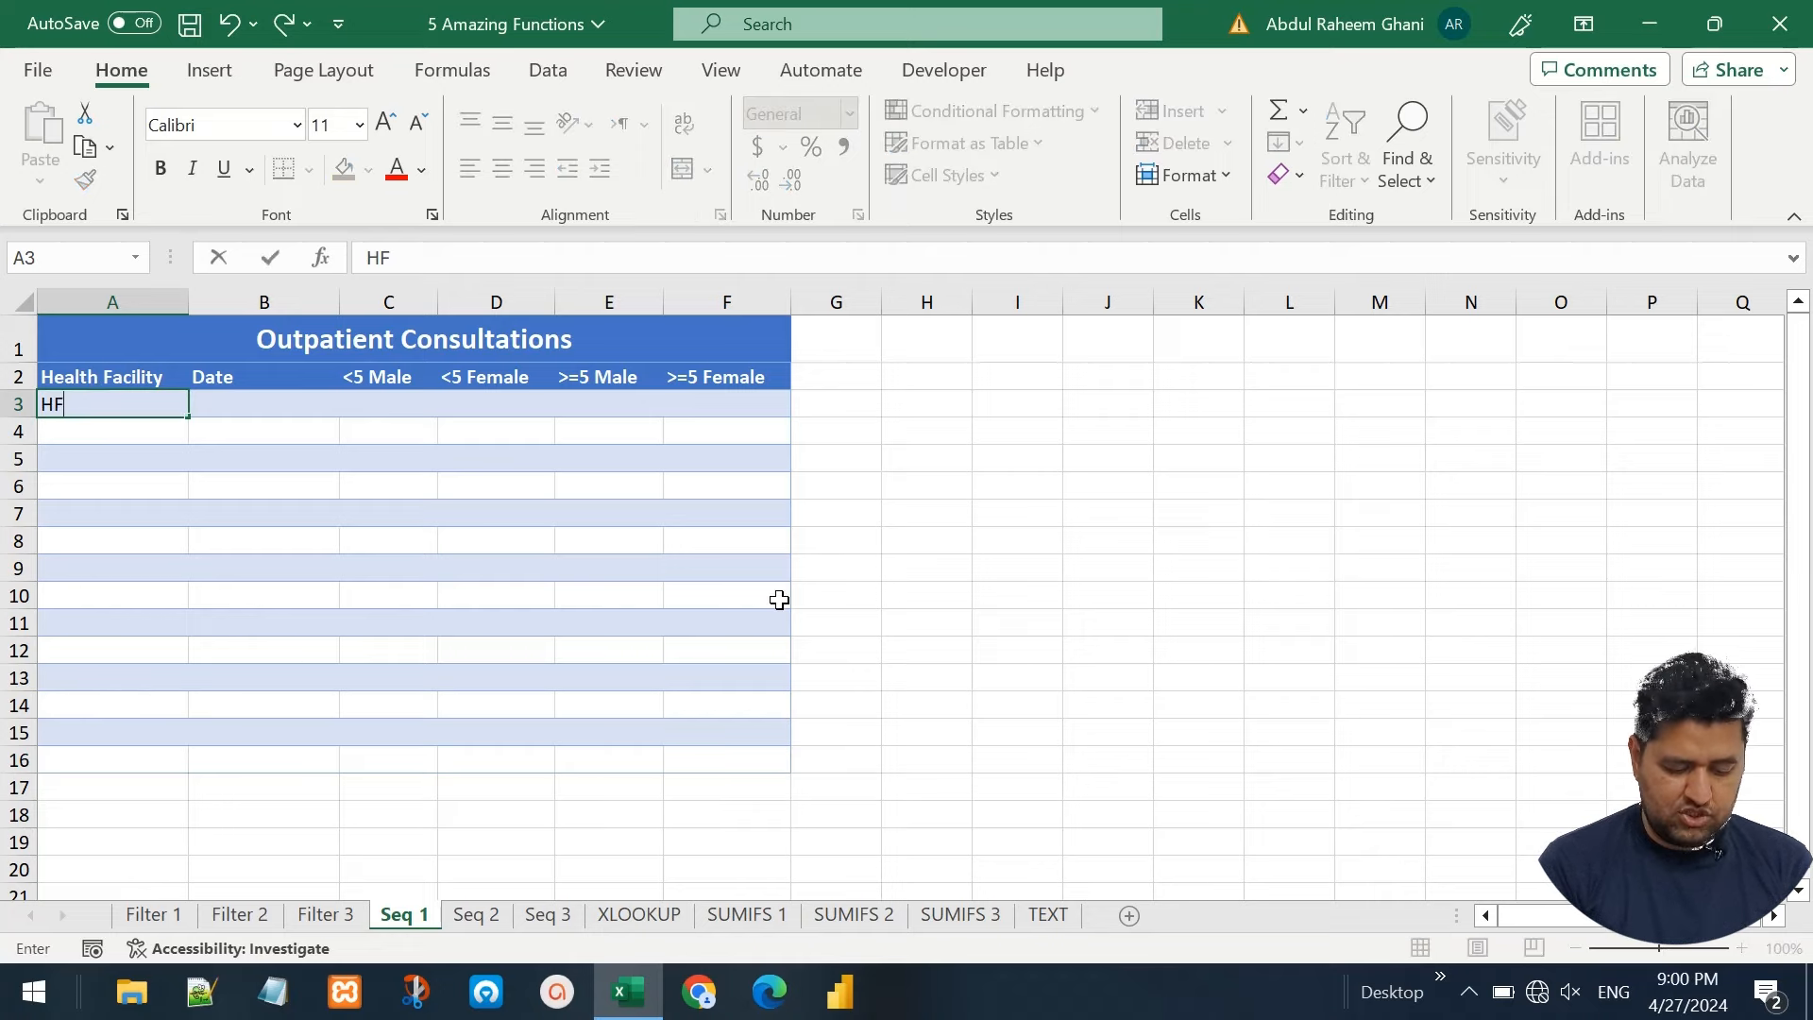
pyautogui.write('_1')
pyautogui.press('Return')
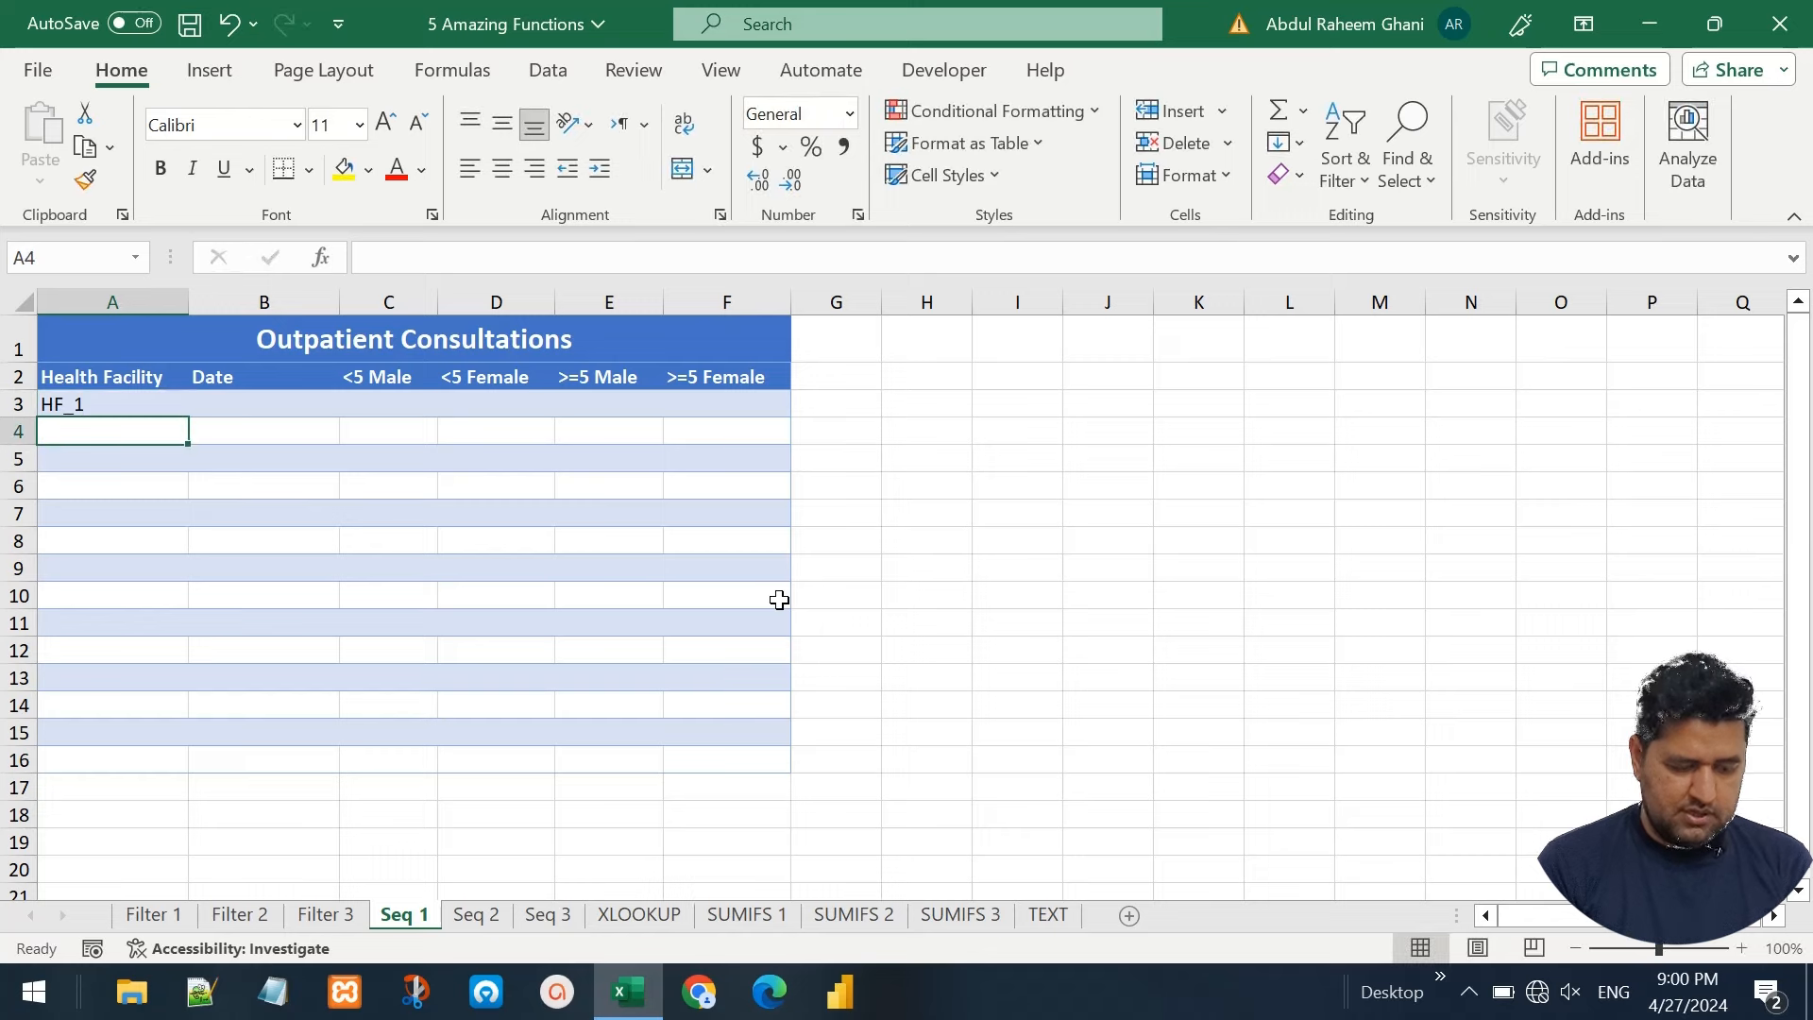
pyautogui.write('HF_2')
pyautogui.press('Return')
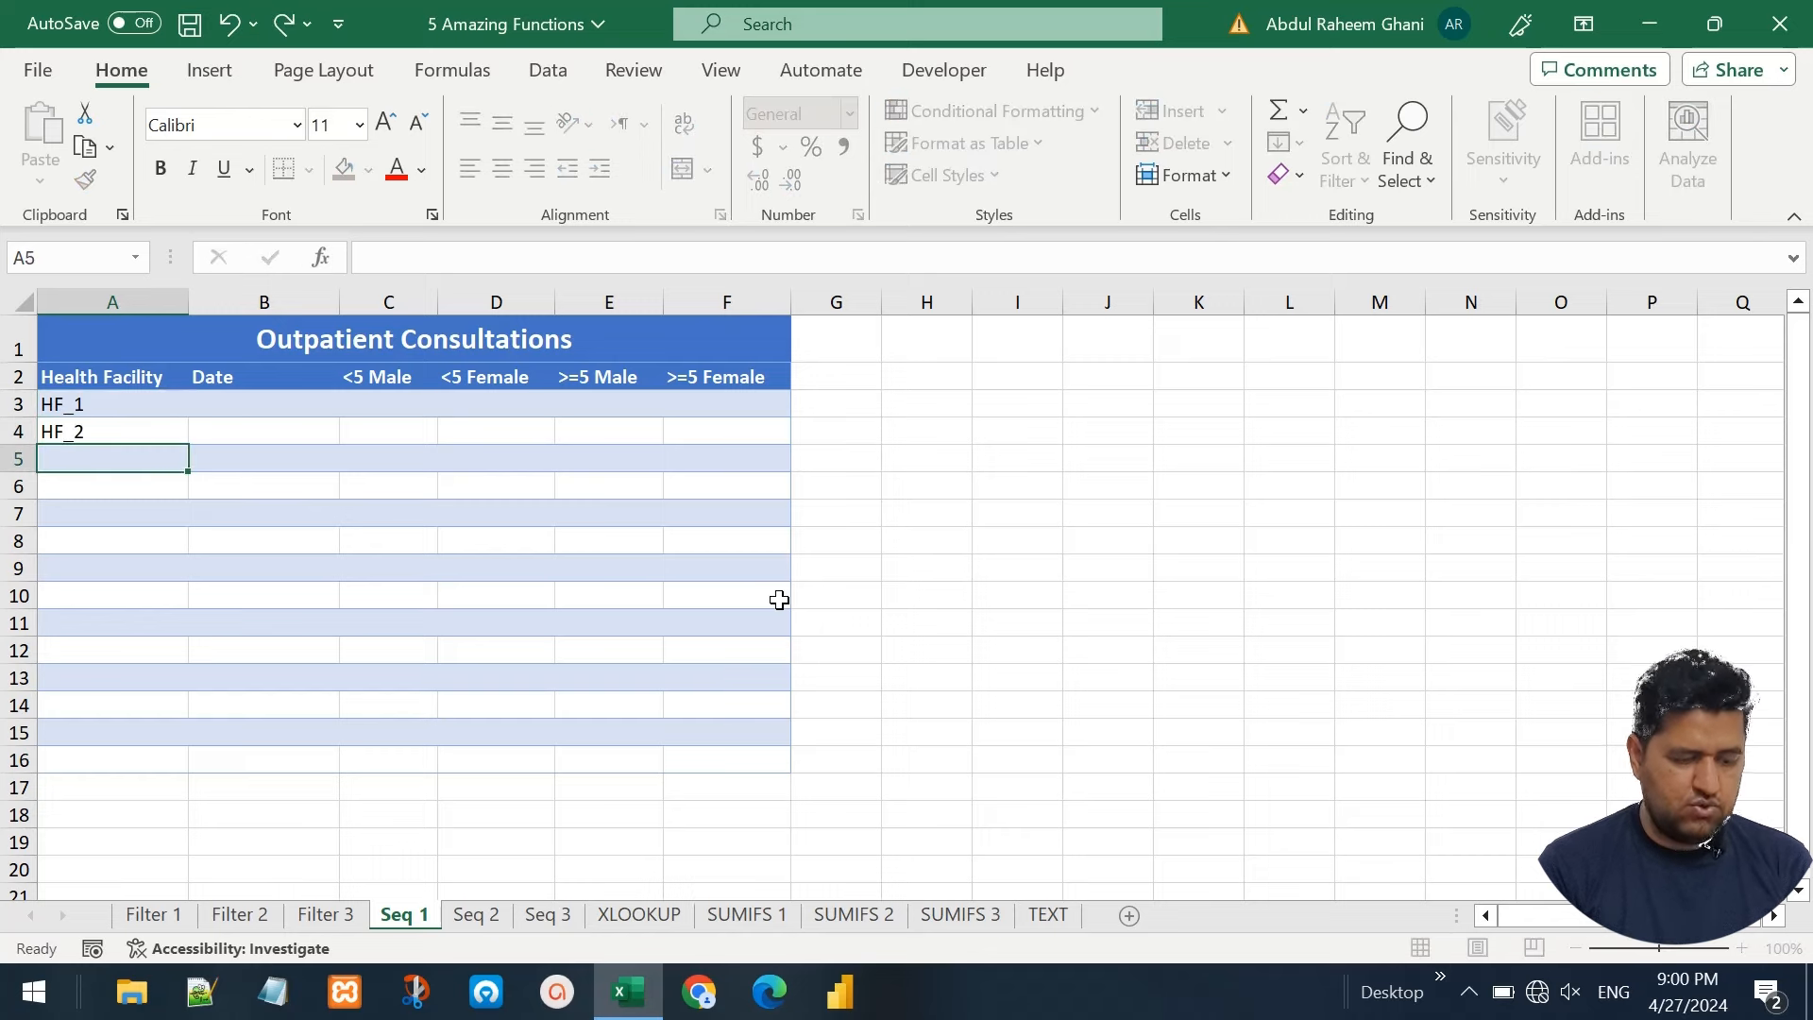
# Clear the manually entered health facility codes from A3:A4
pyautogui.press('Up')
pyautogui.press('Up')
pyautogui.hotkey('shift', 'Down')
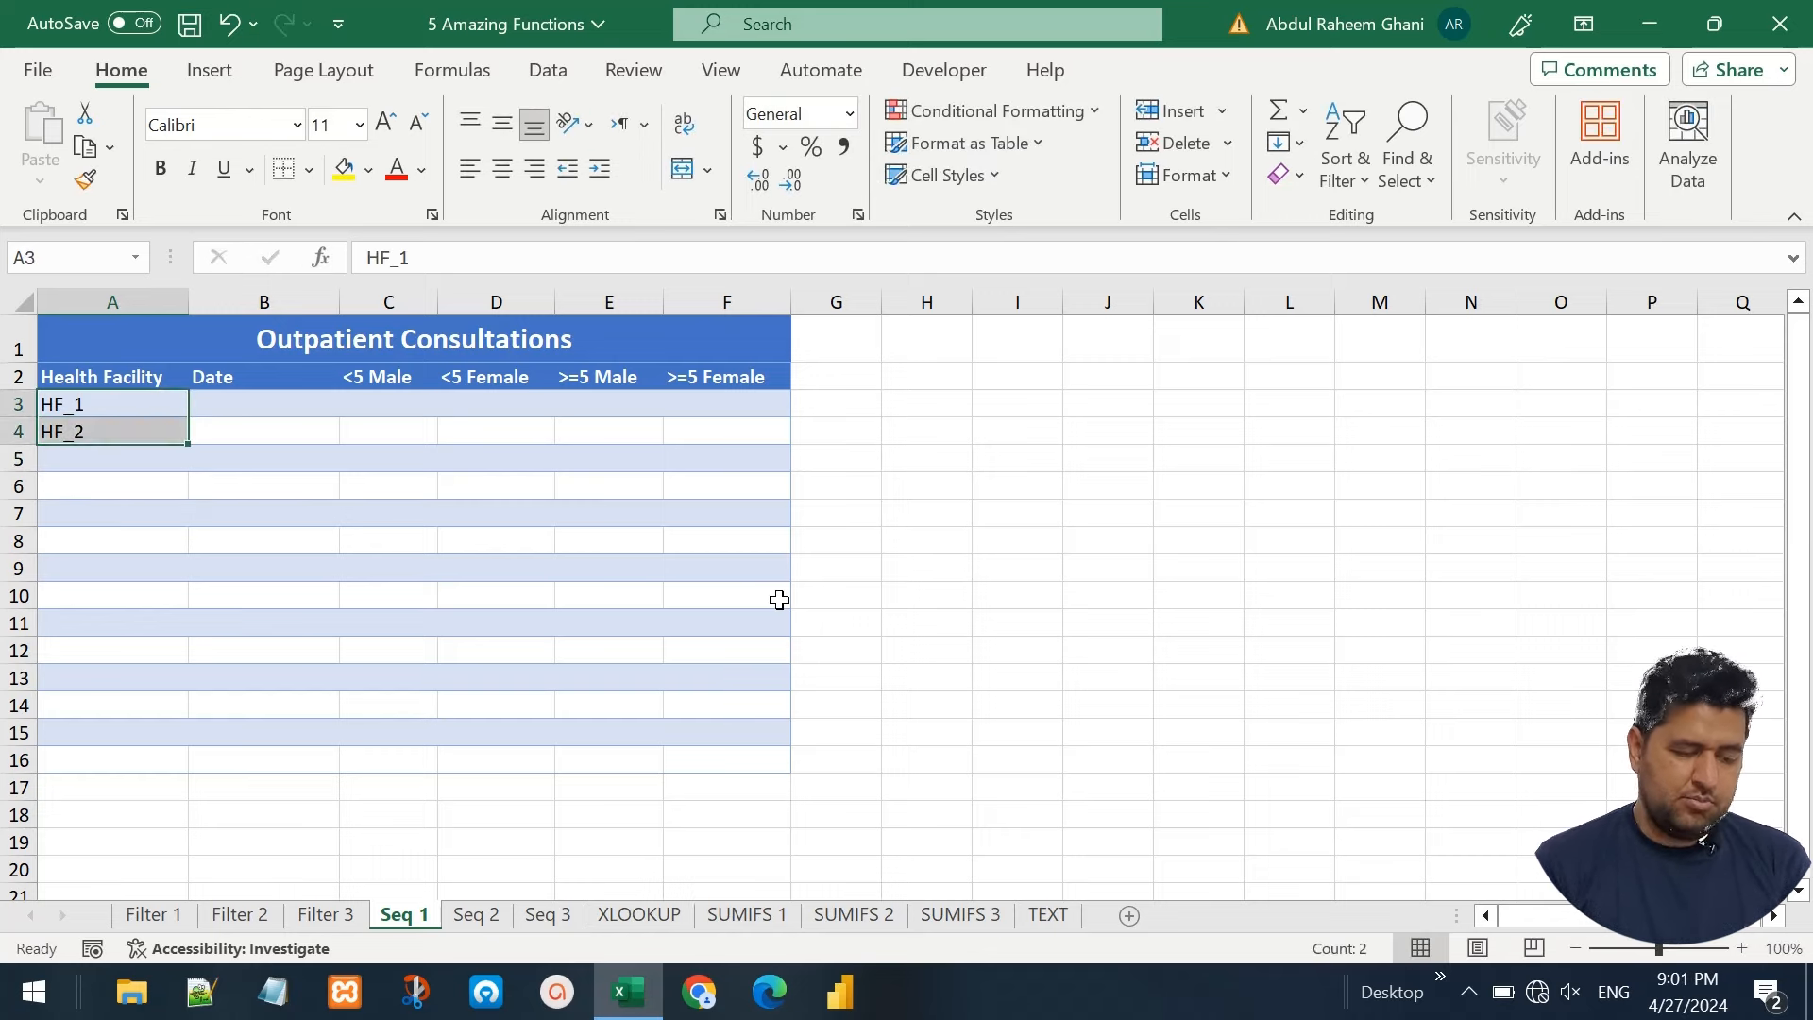
pyautogui.press('Delete')
pyautogui.press('Up')
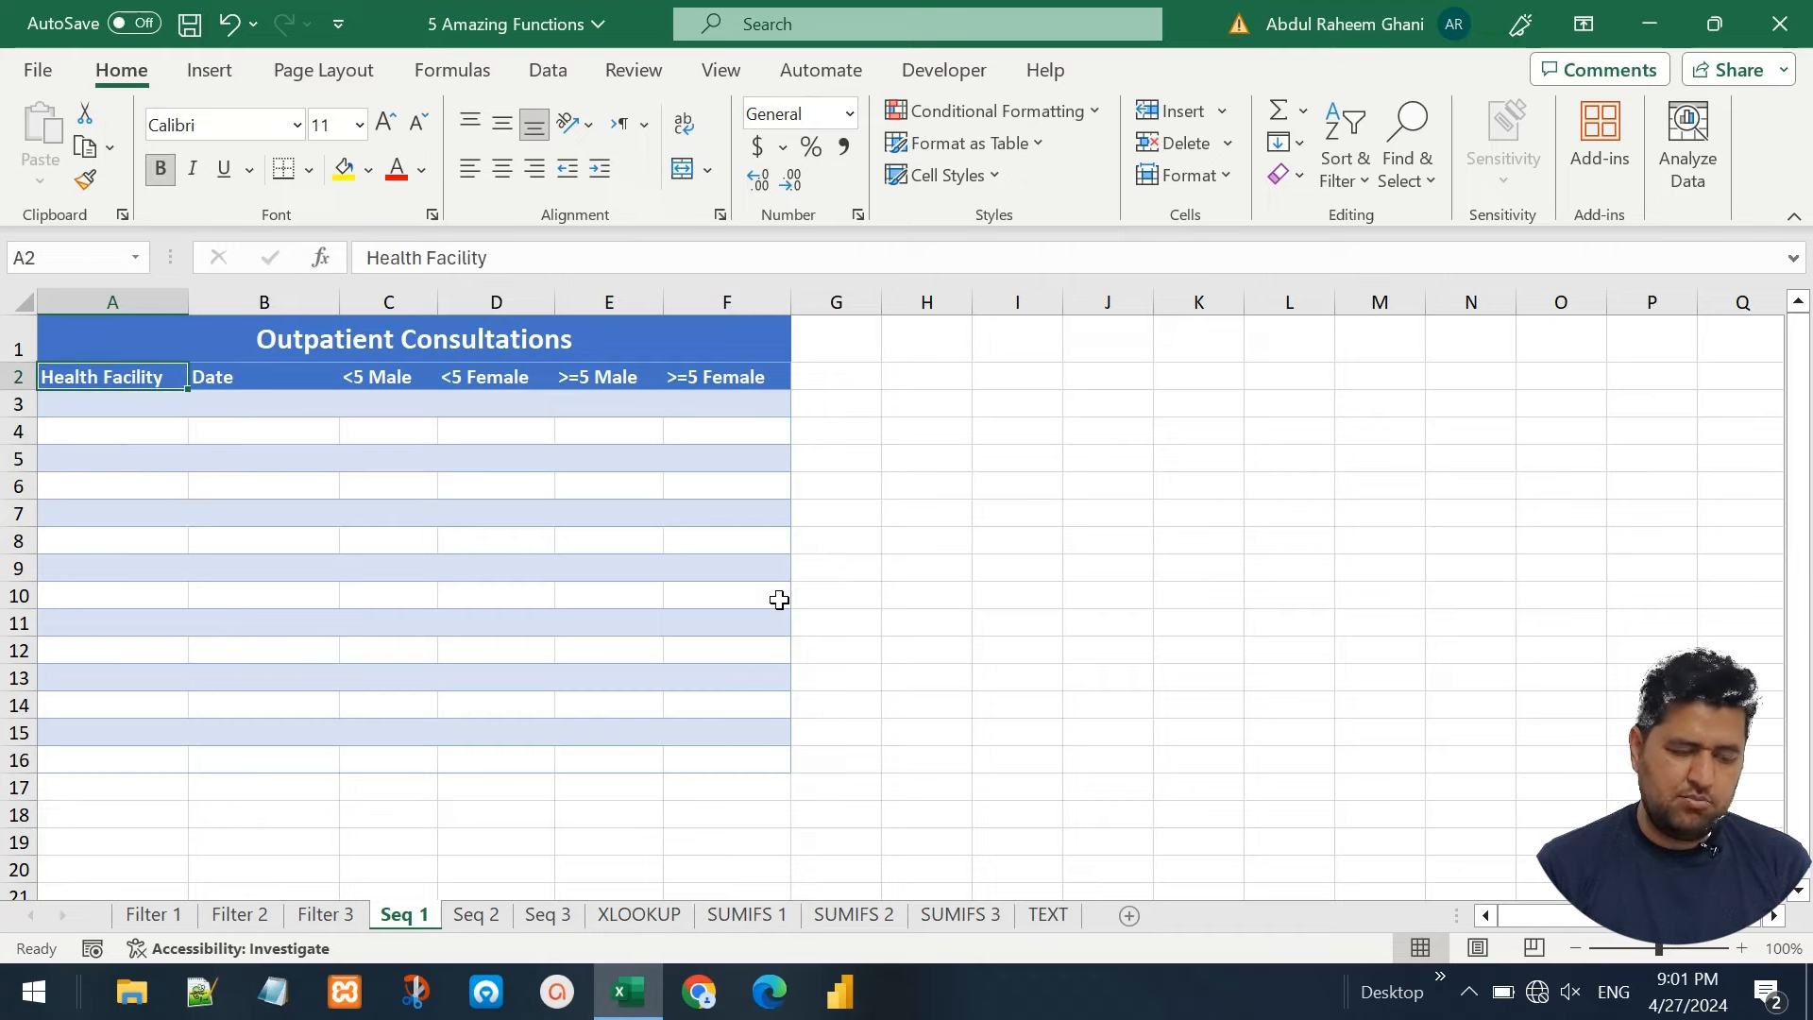
# Enter ="HF_"&SEQUENCE(15) in A3 to generate fifteen numbered health facility codes
pyautogui.press('Down')
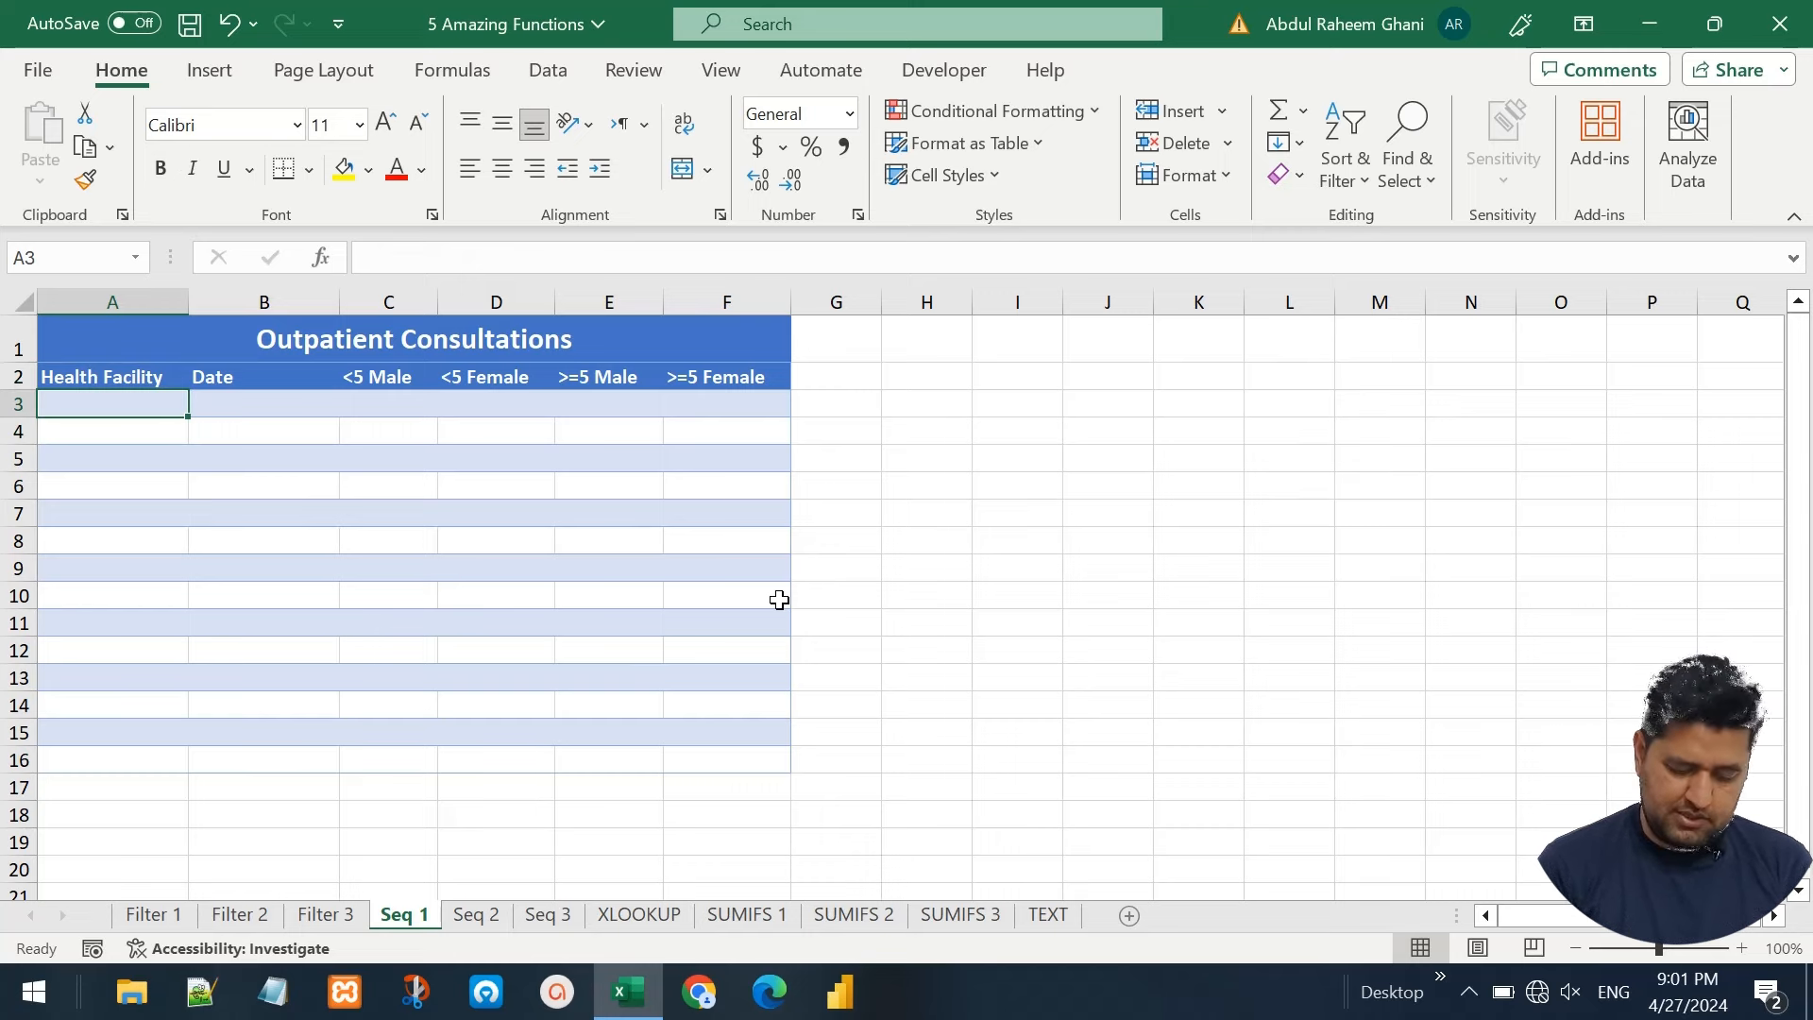
pyautogui.write('="HC')
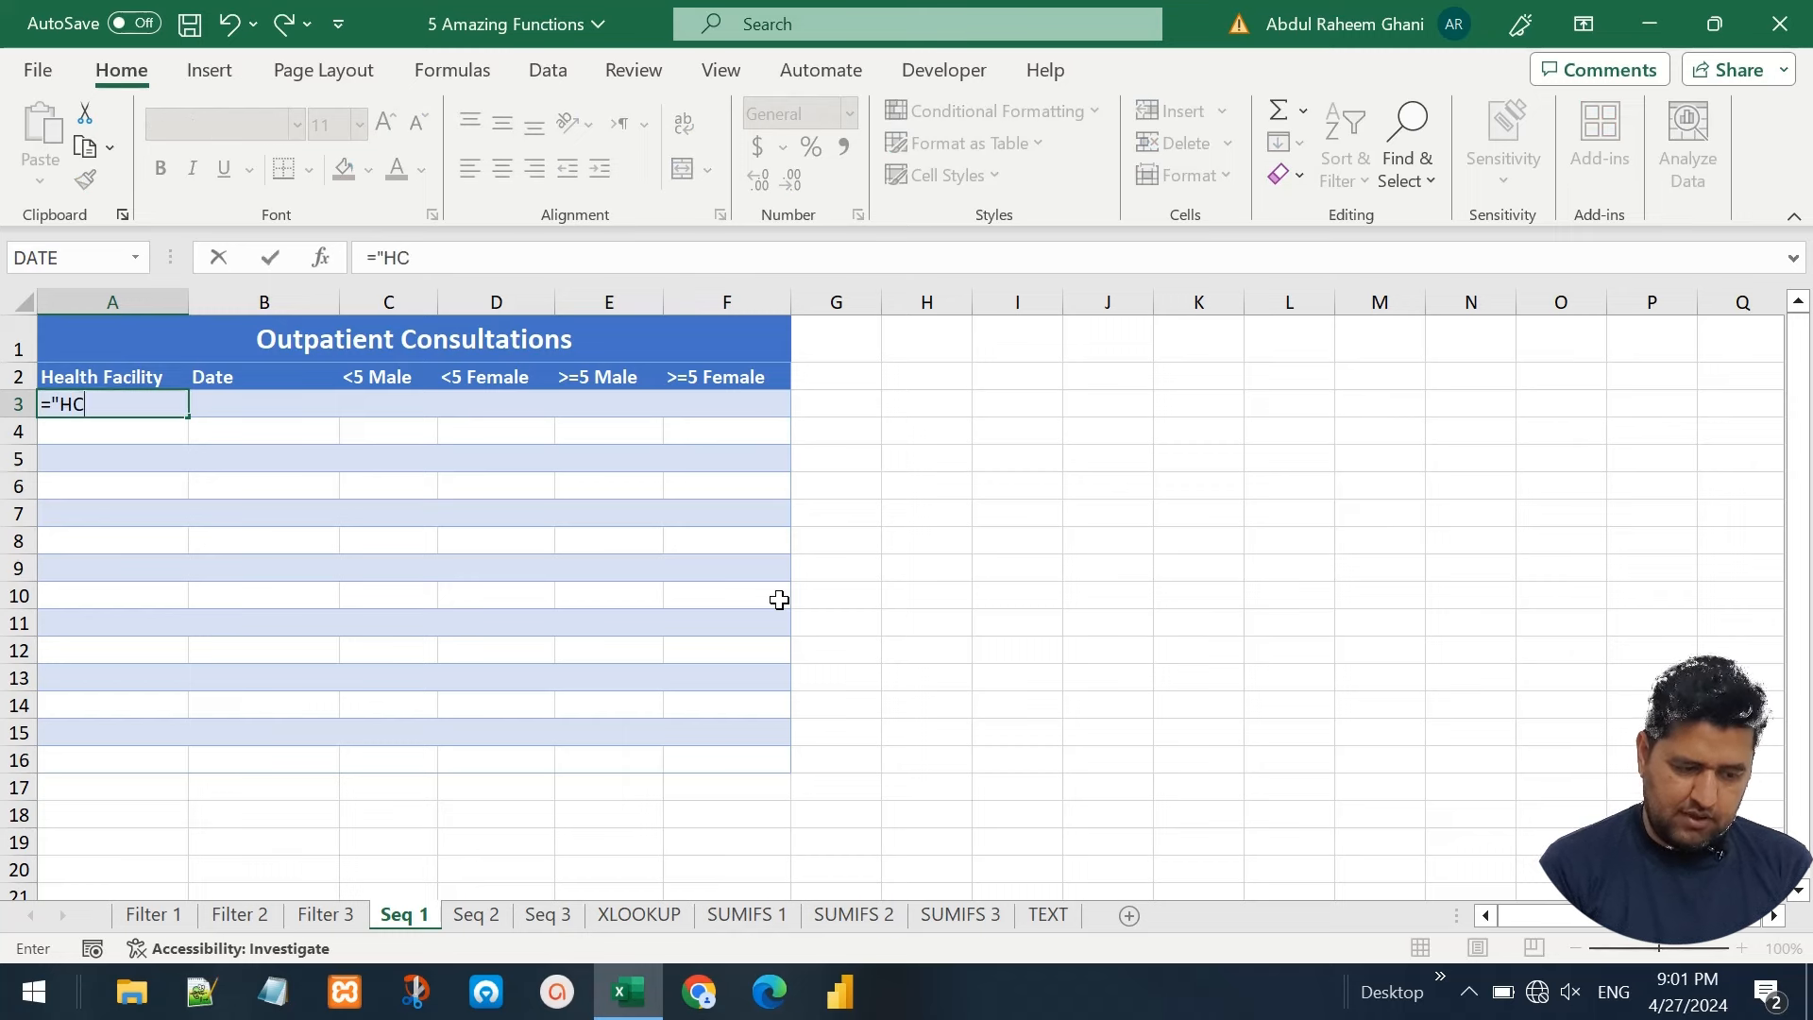
pyautogui.press('BackSpace')
pyautogui.write('F')
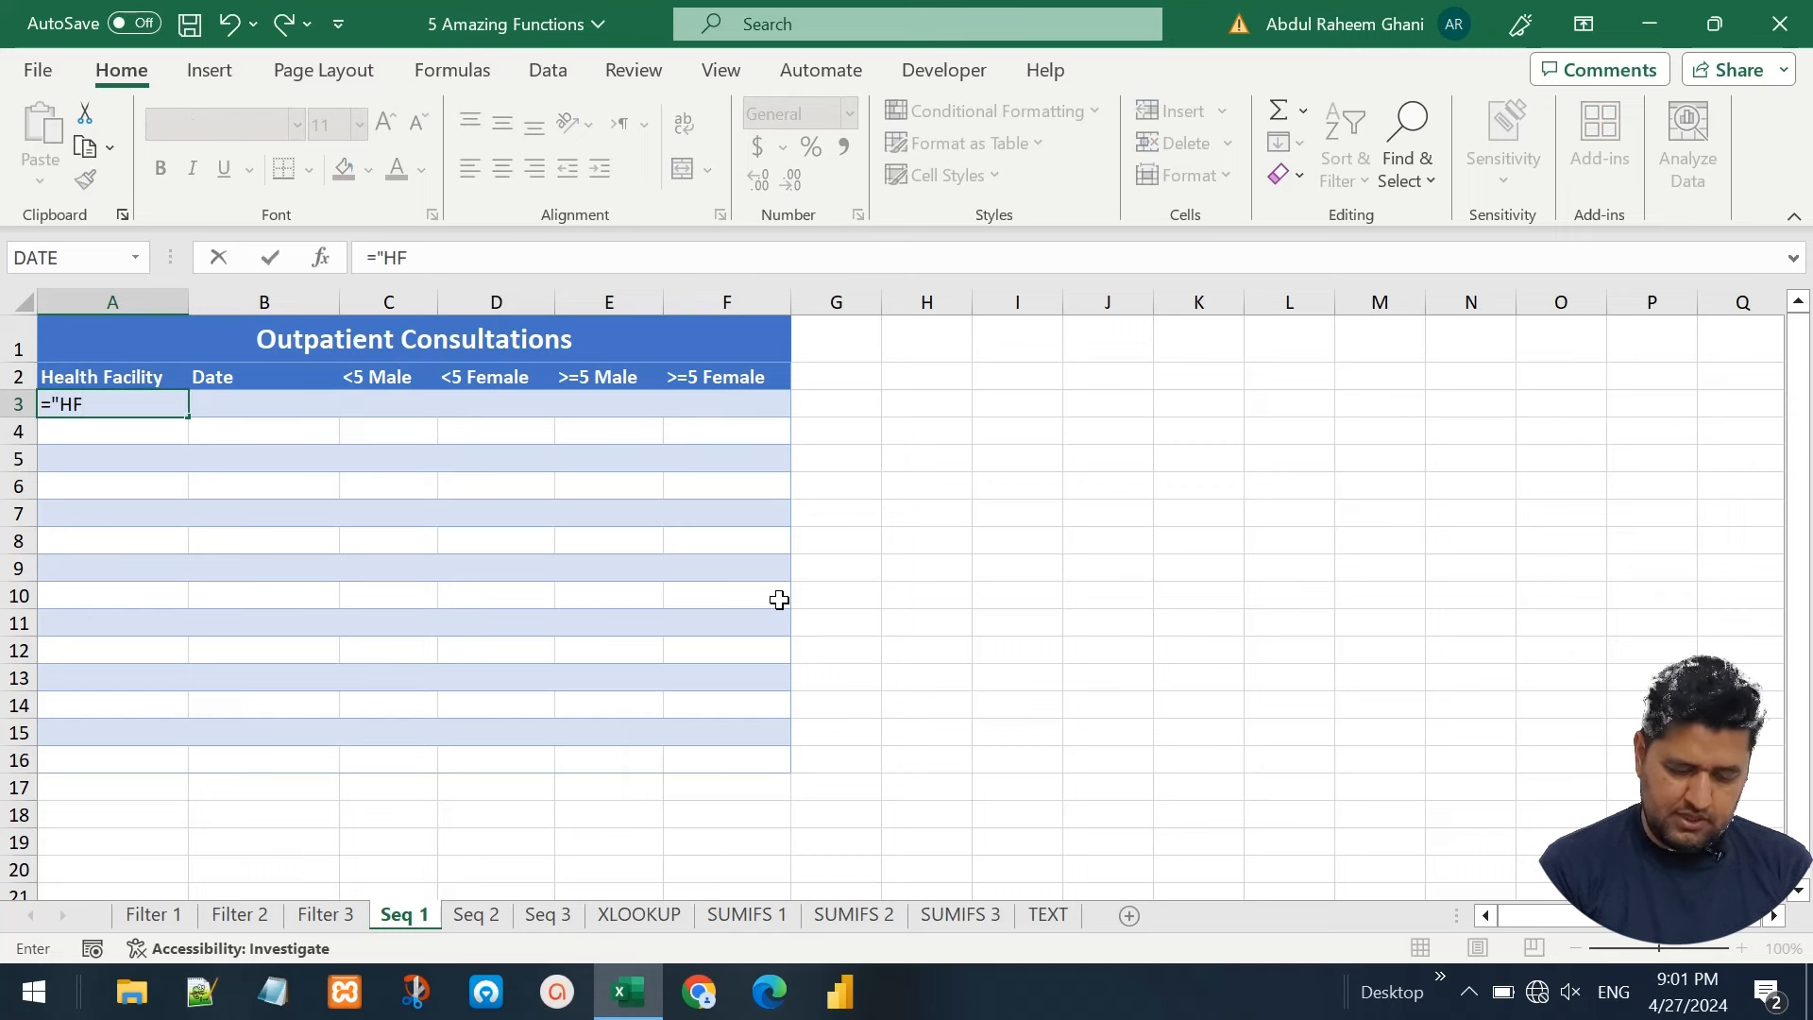
pyautogui.write('_"')
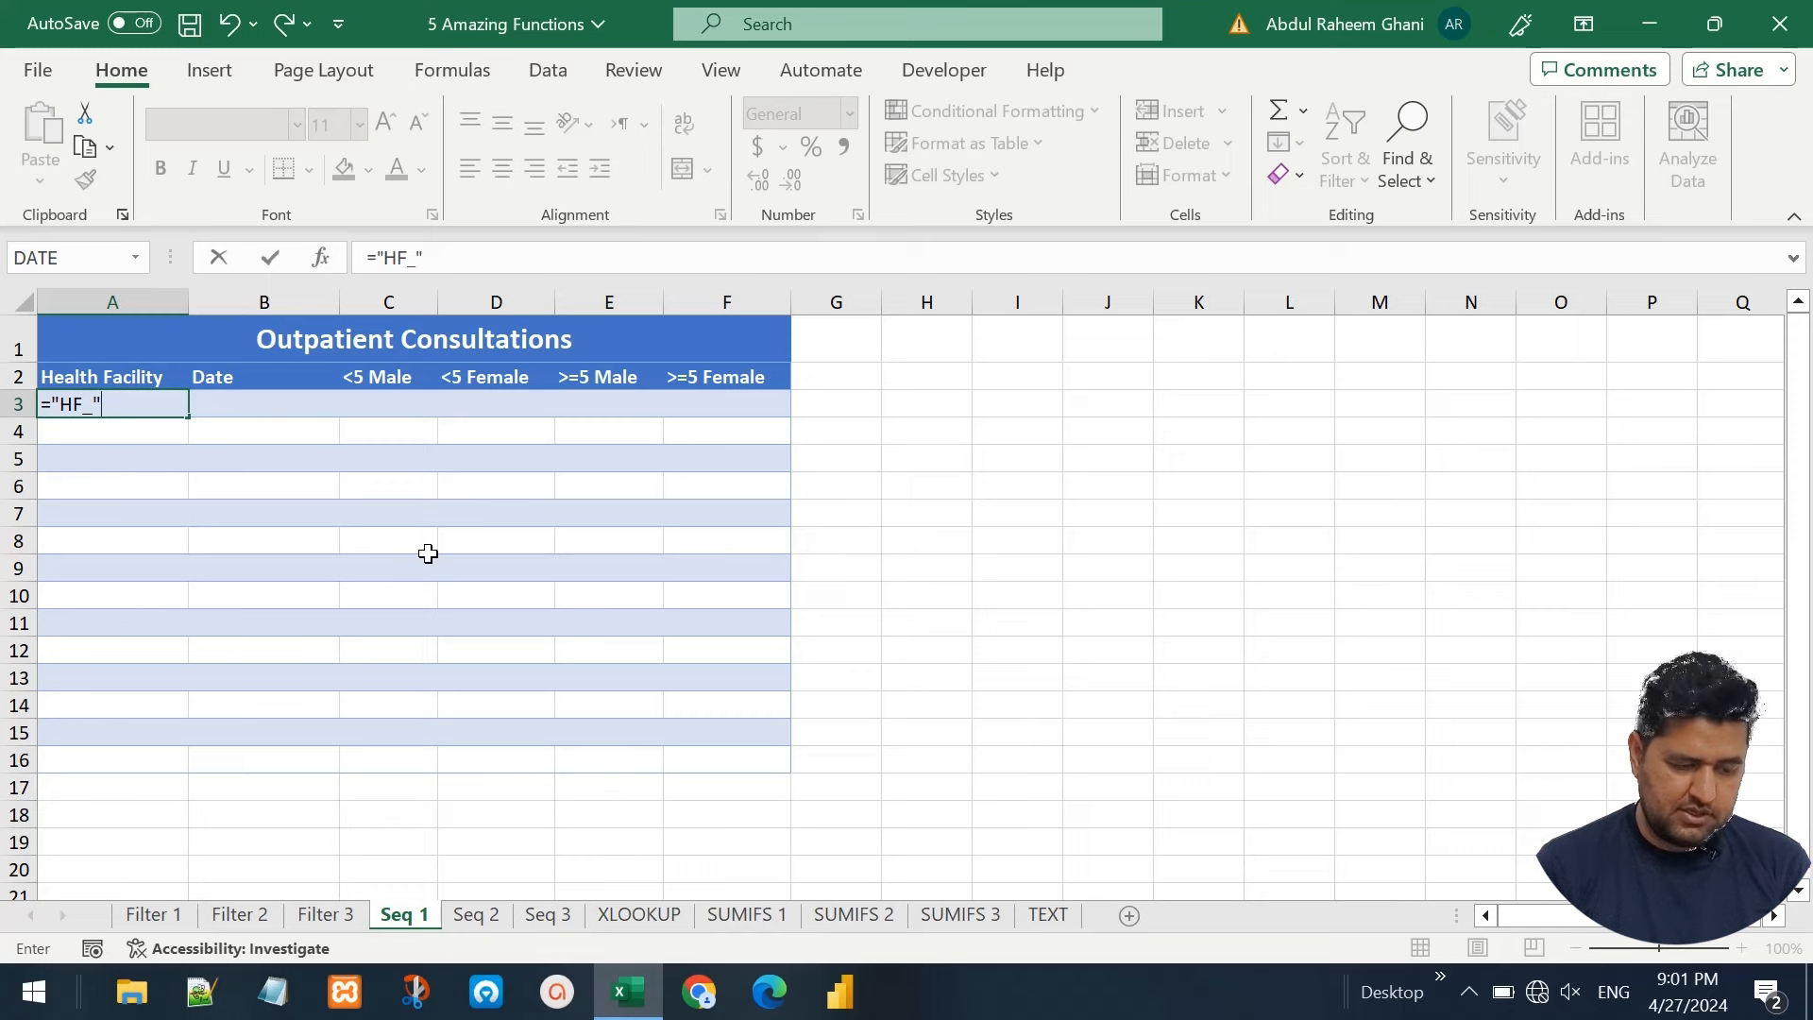
pyautogui.write('&')
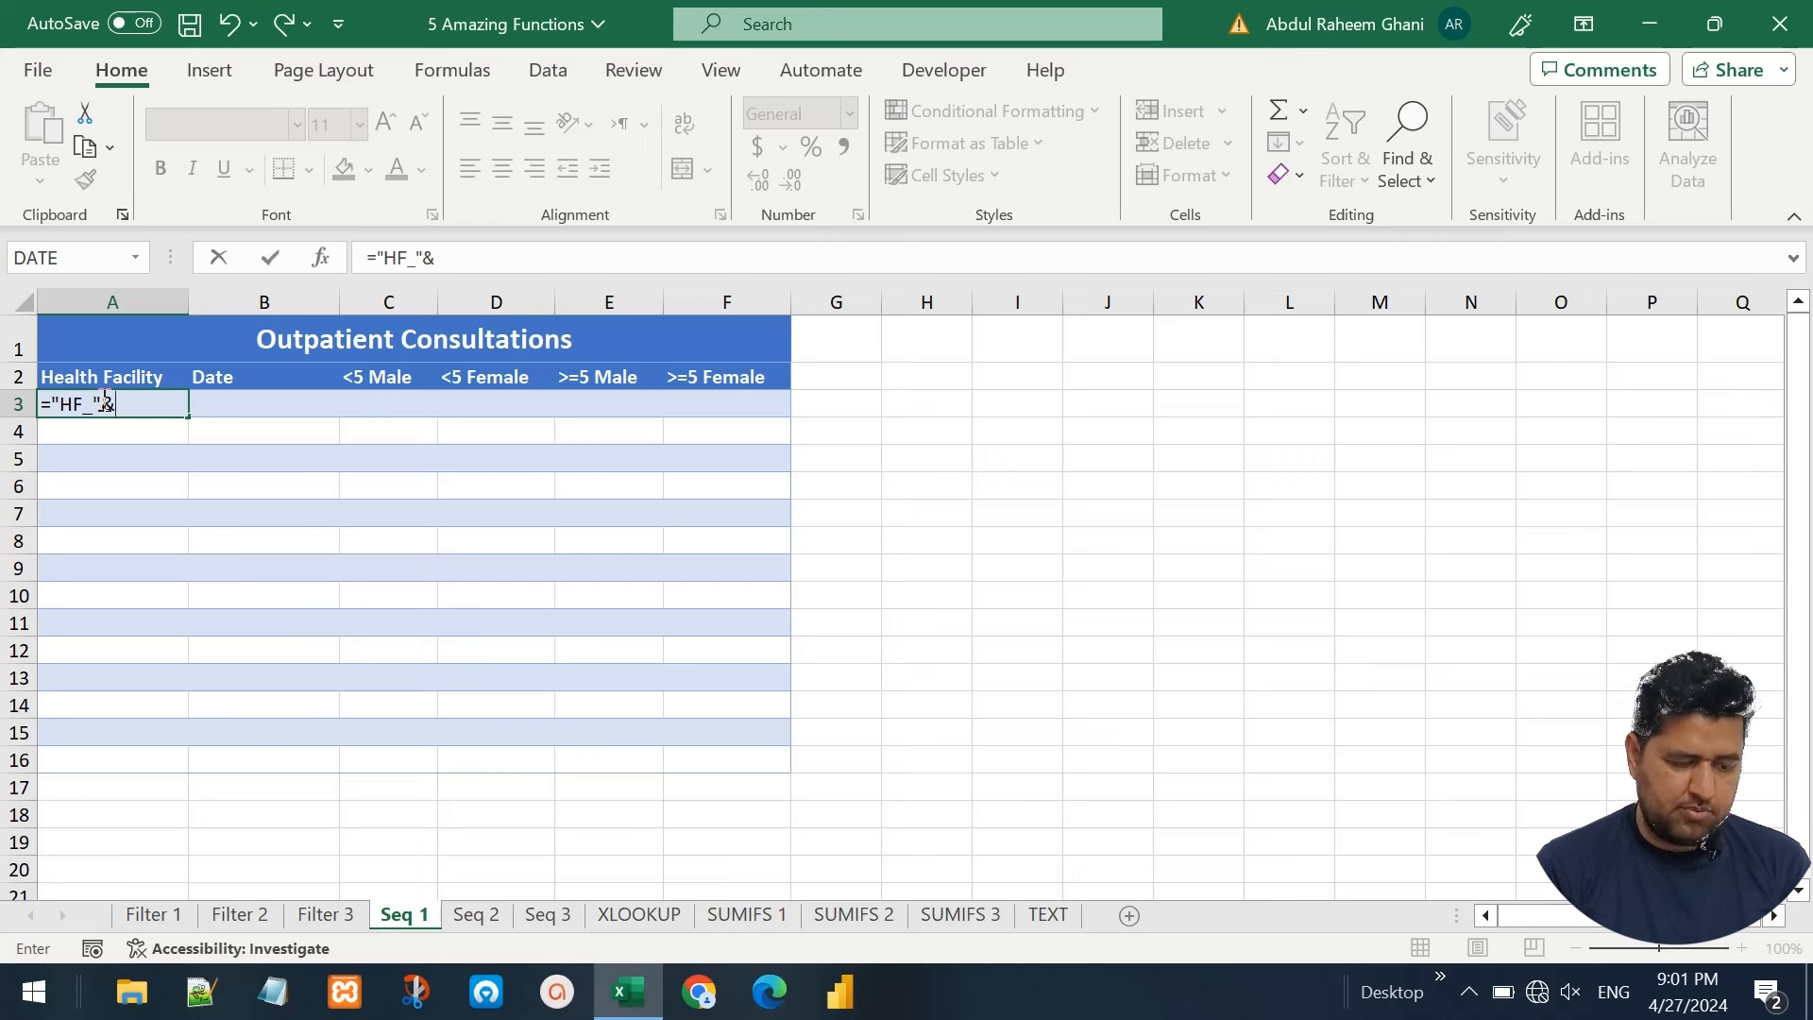
pyautogui.write('seq')
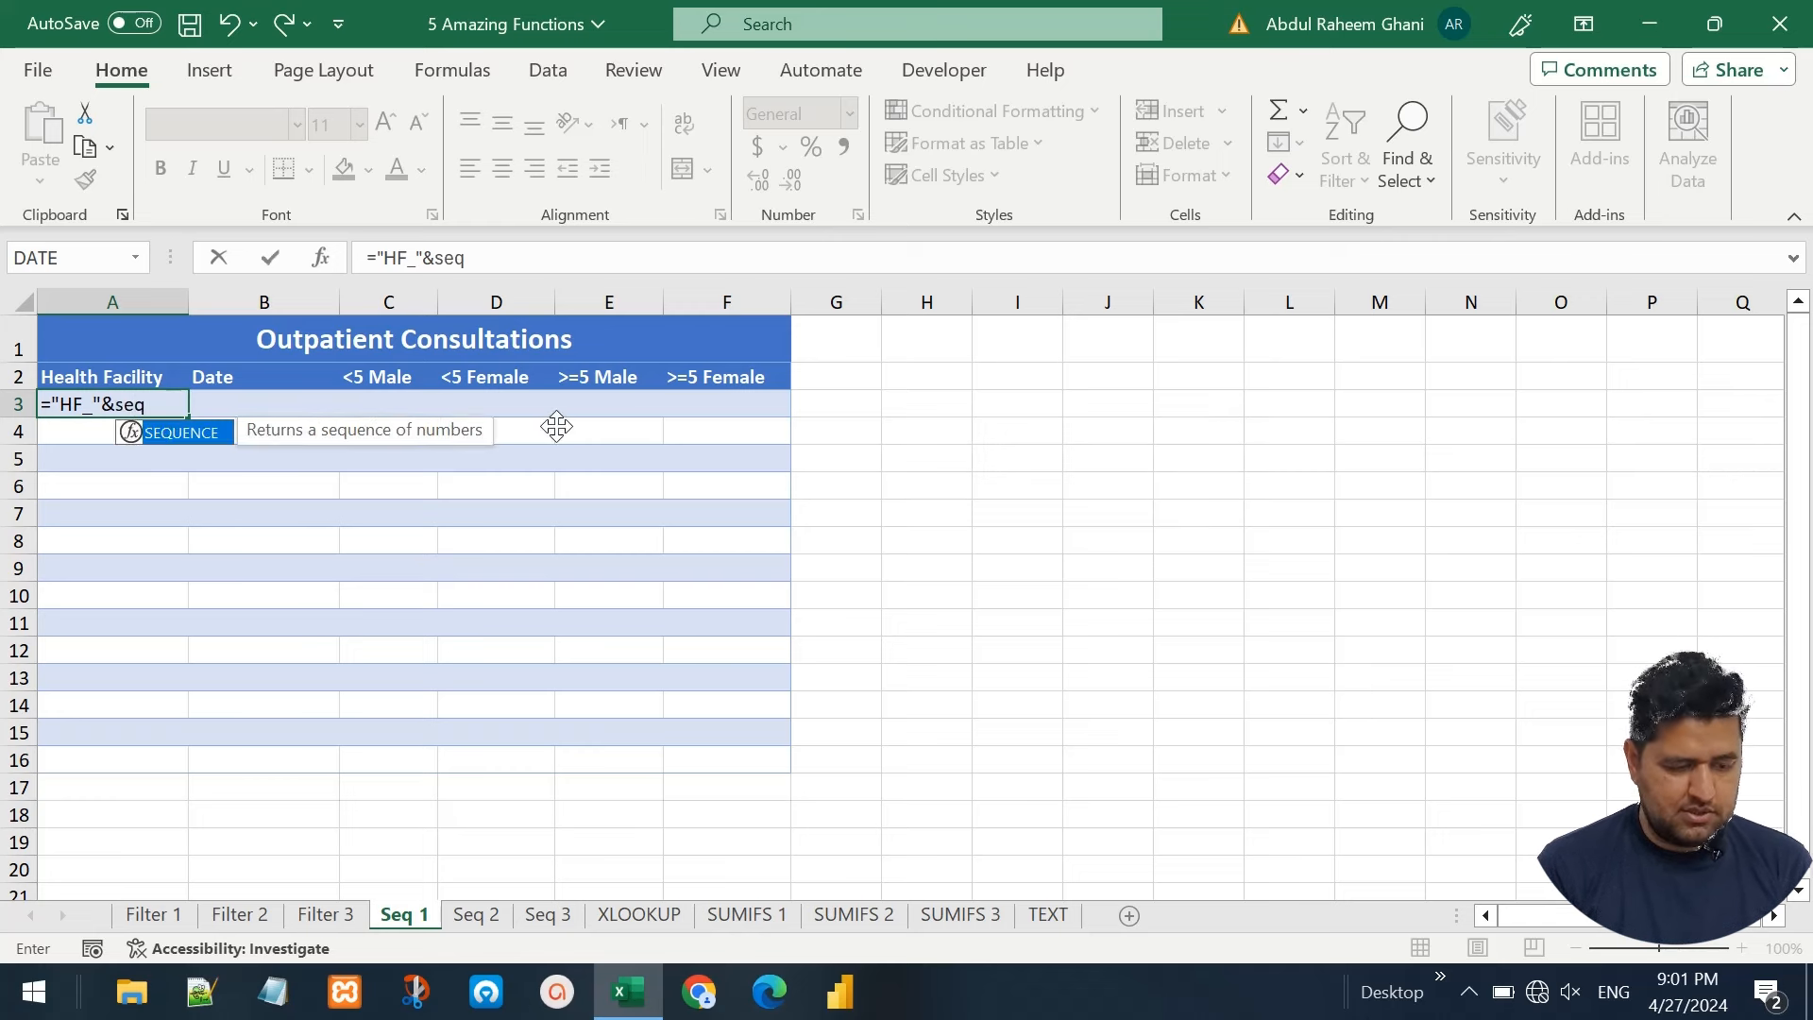
pyautogui.press('Tab')
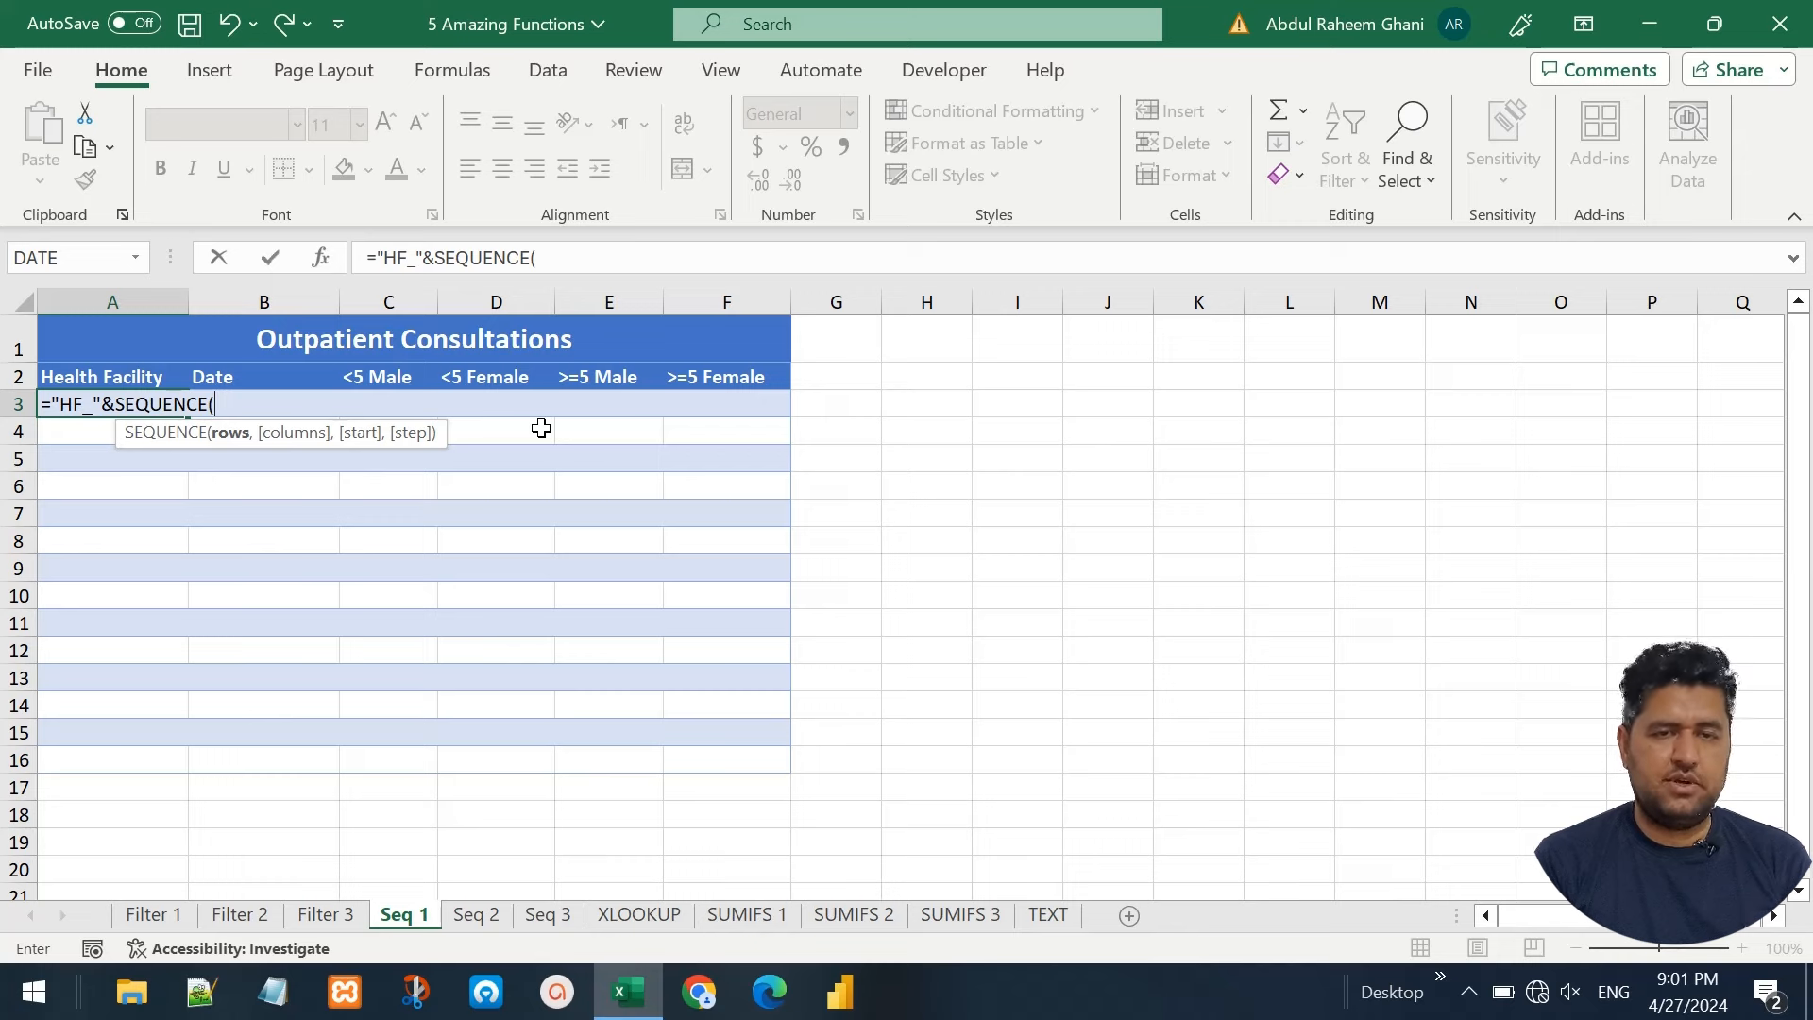
pyautogui.write('1')
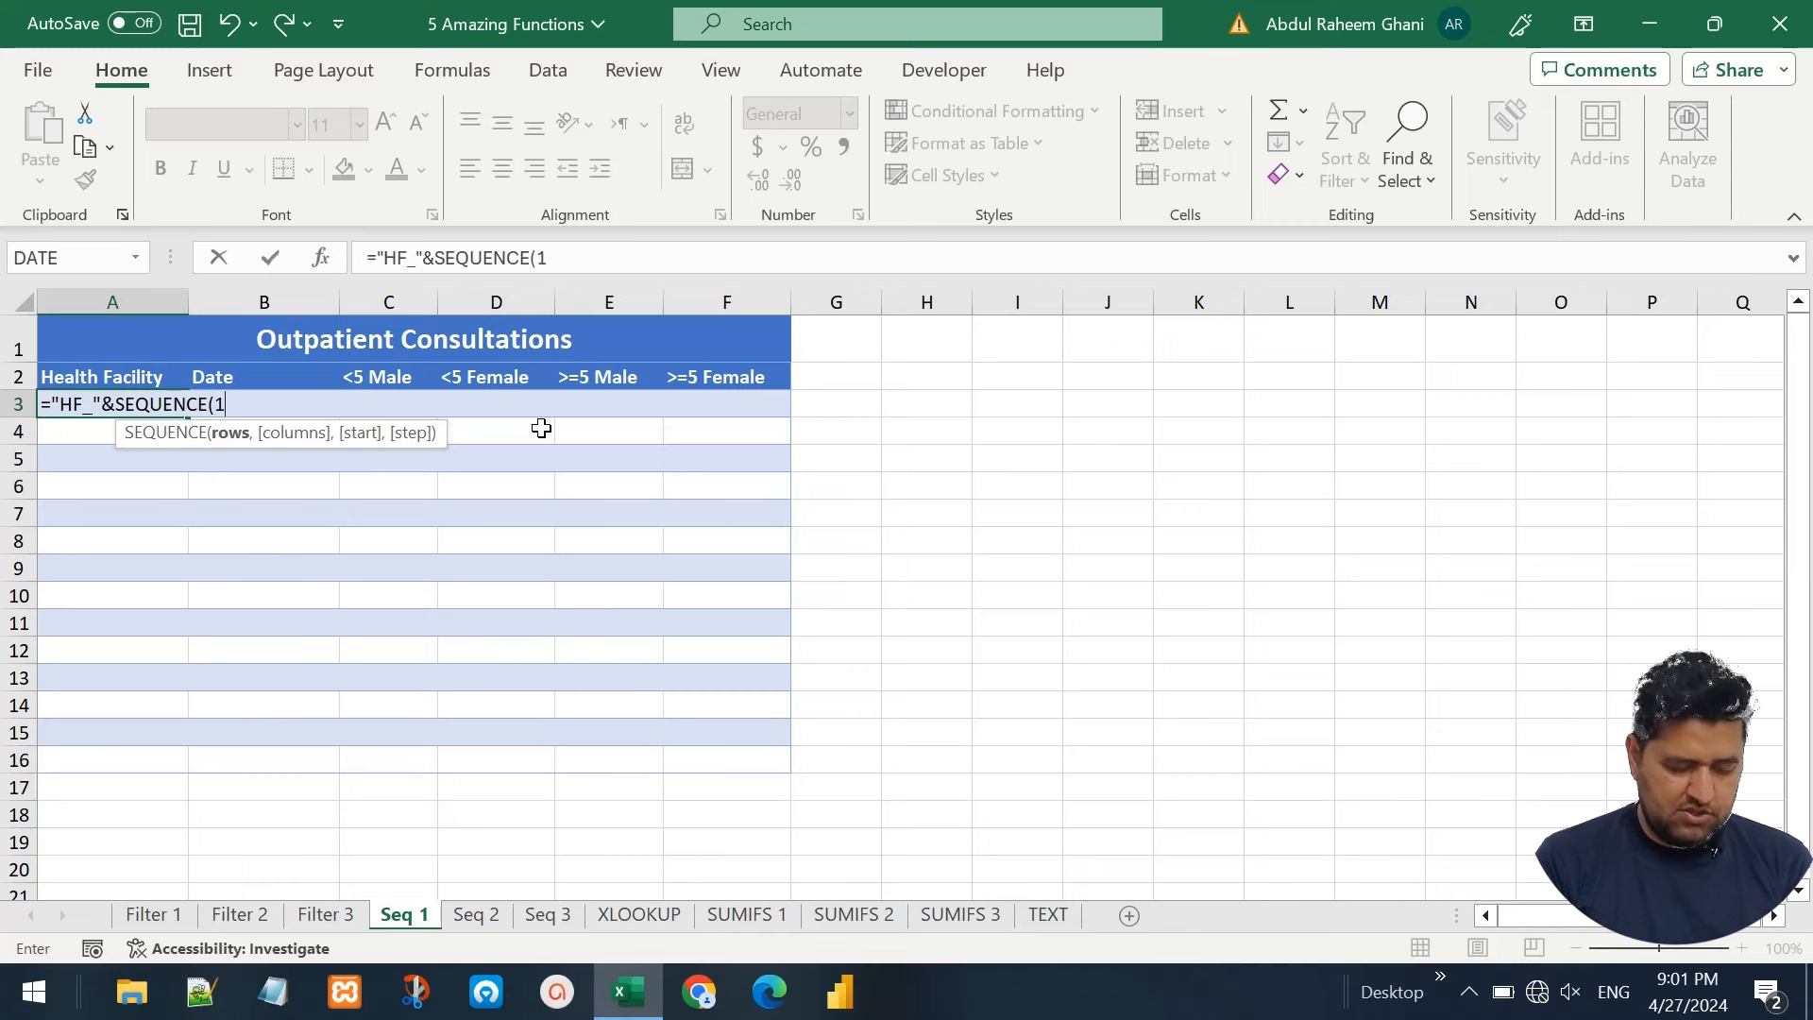
pyautogui.write('5)')
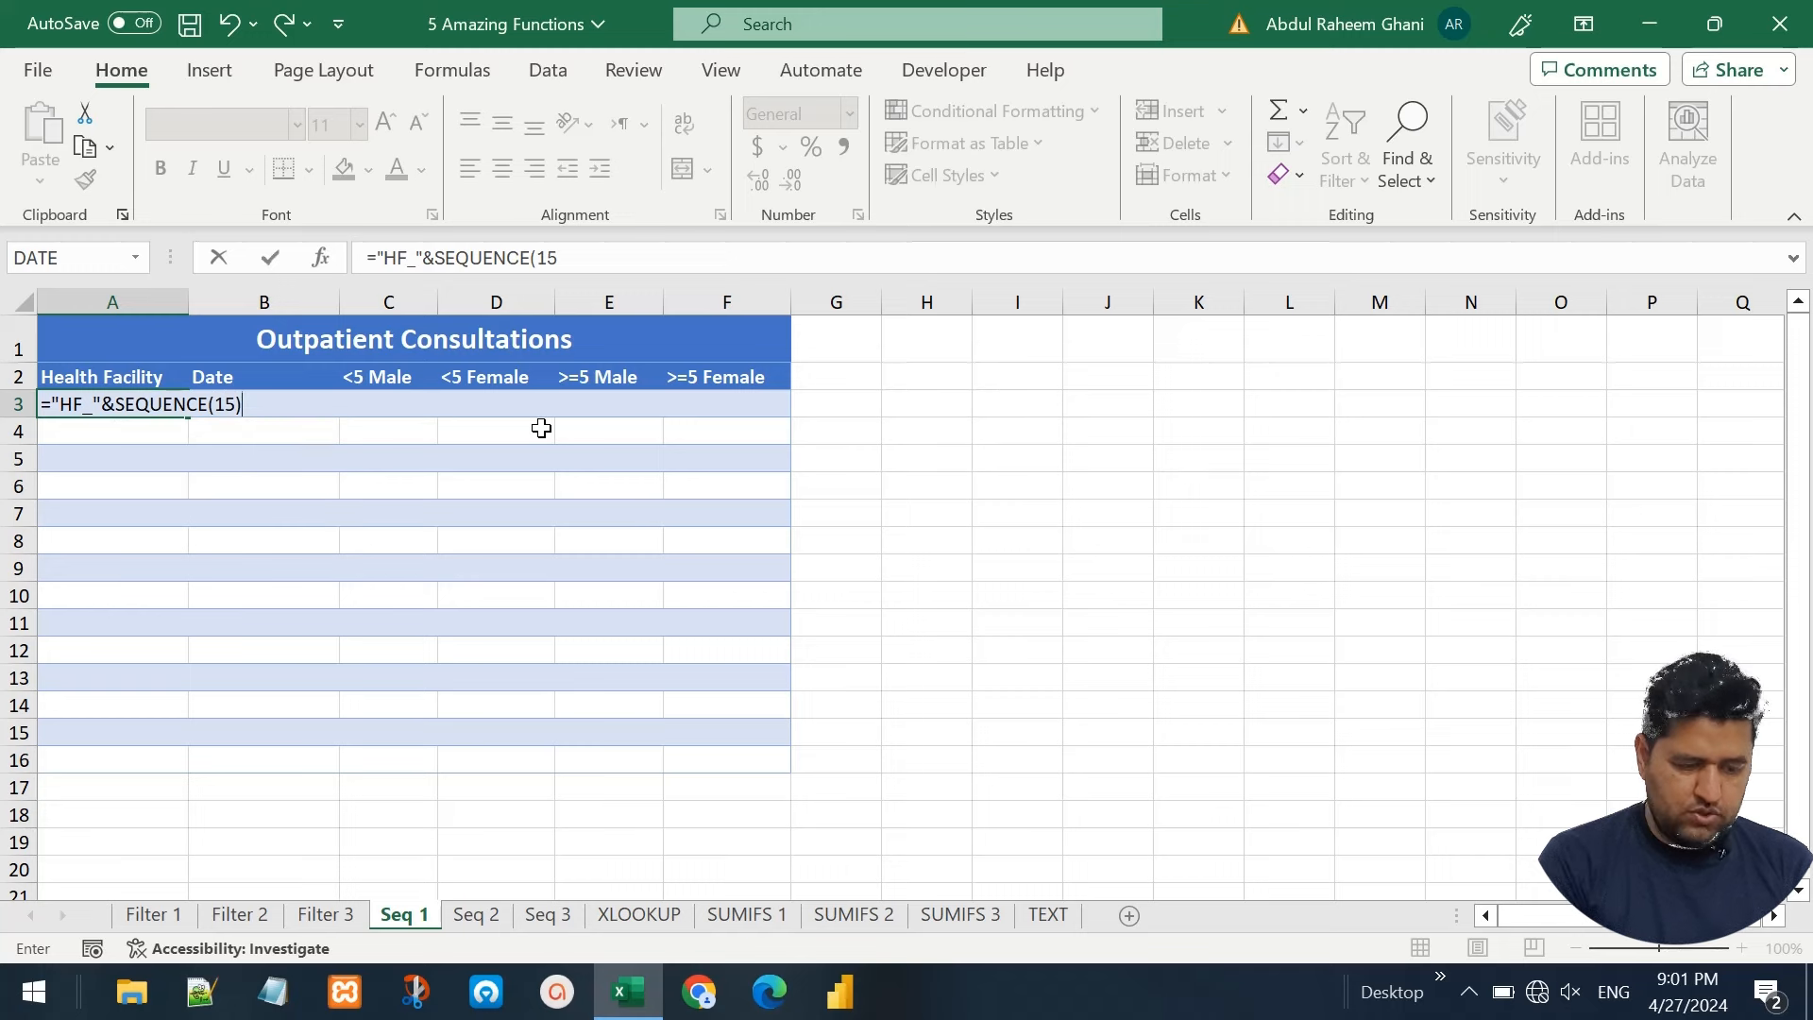
pyautogui.press('Return')
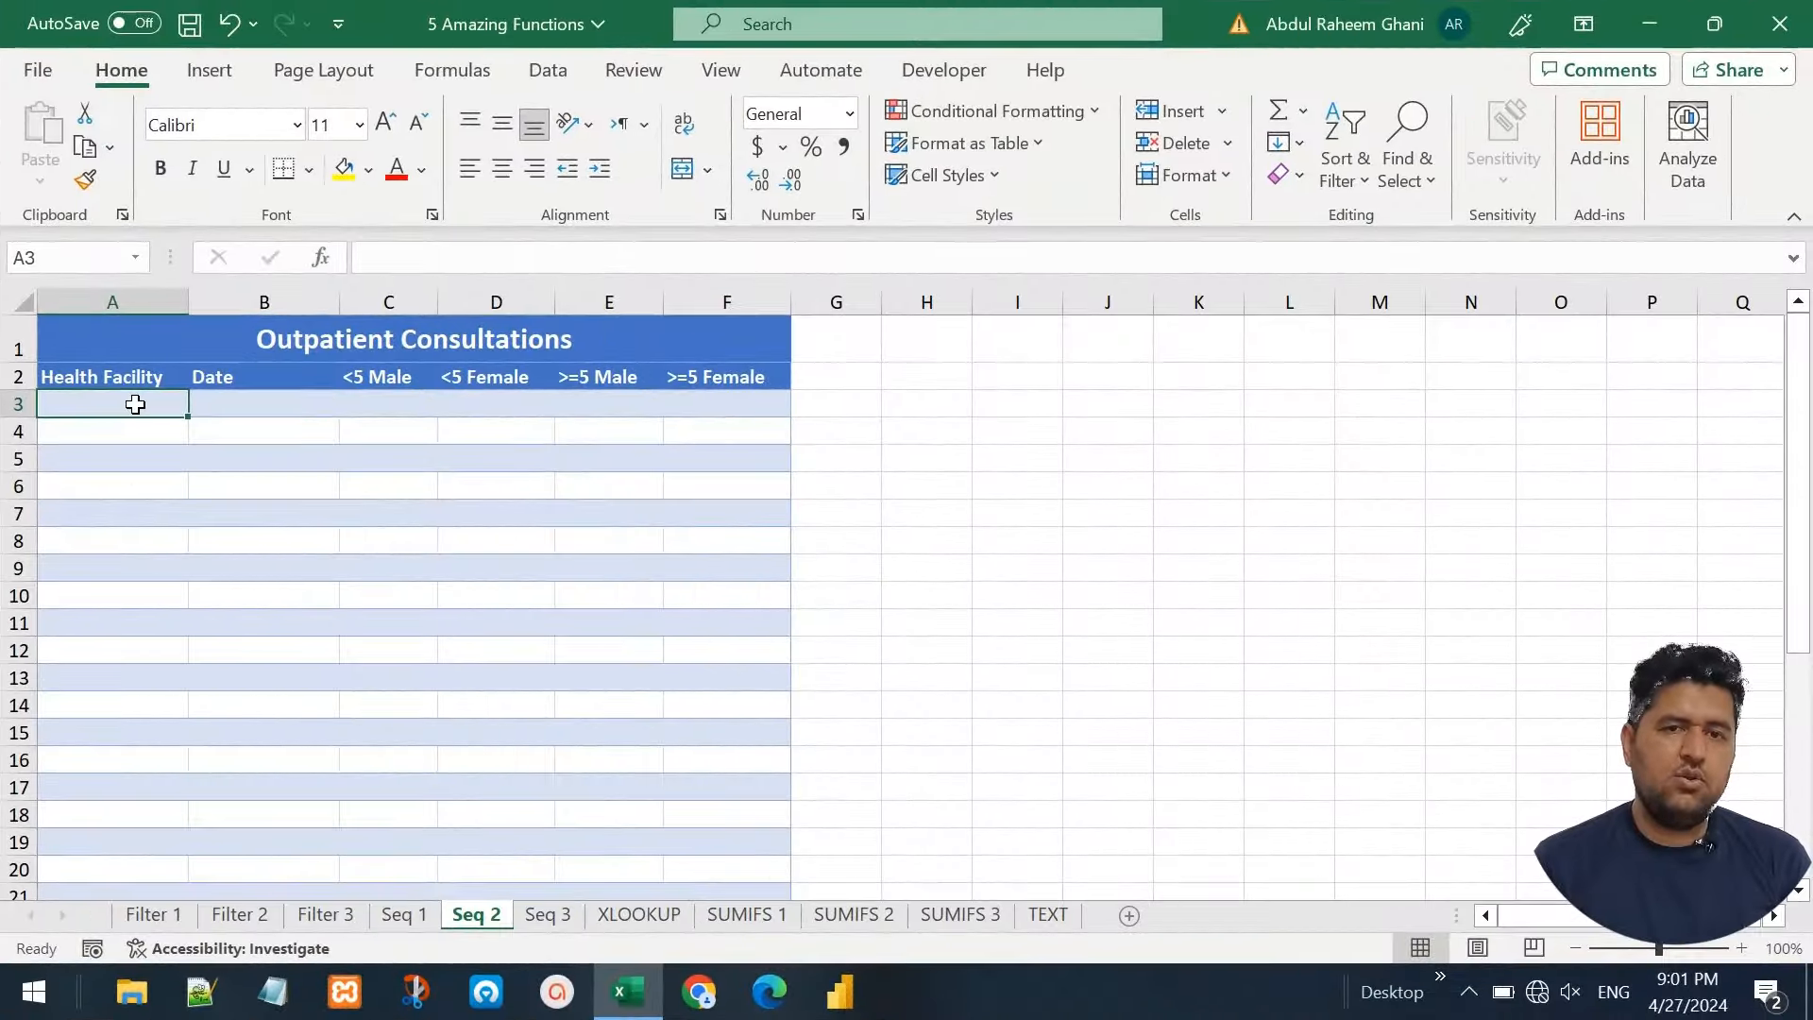
# Enter =DATE(2023,12,1) in B3, the first cell of the Date column on the Seq 2 sheet
pyautogui.press('Up')
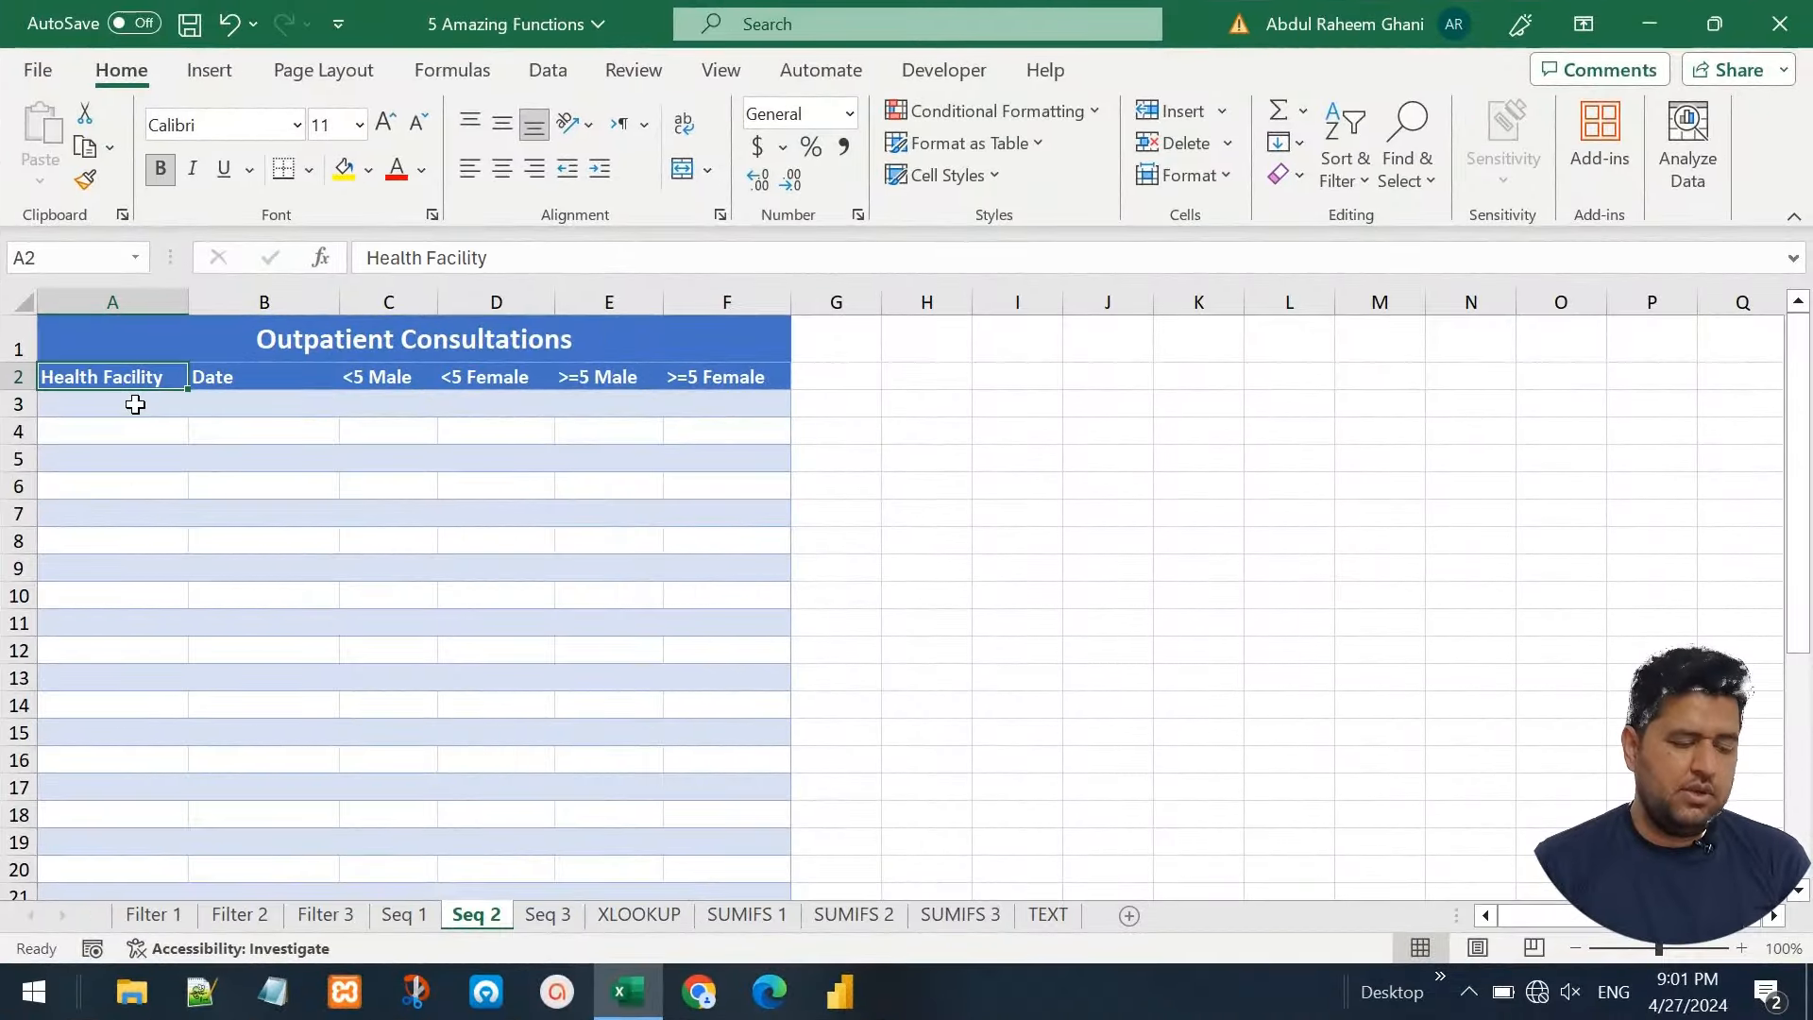
pyautogui.press('Right')
pyautogui.press('Down')
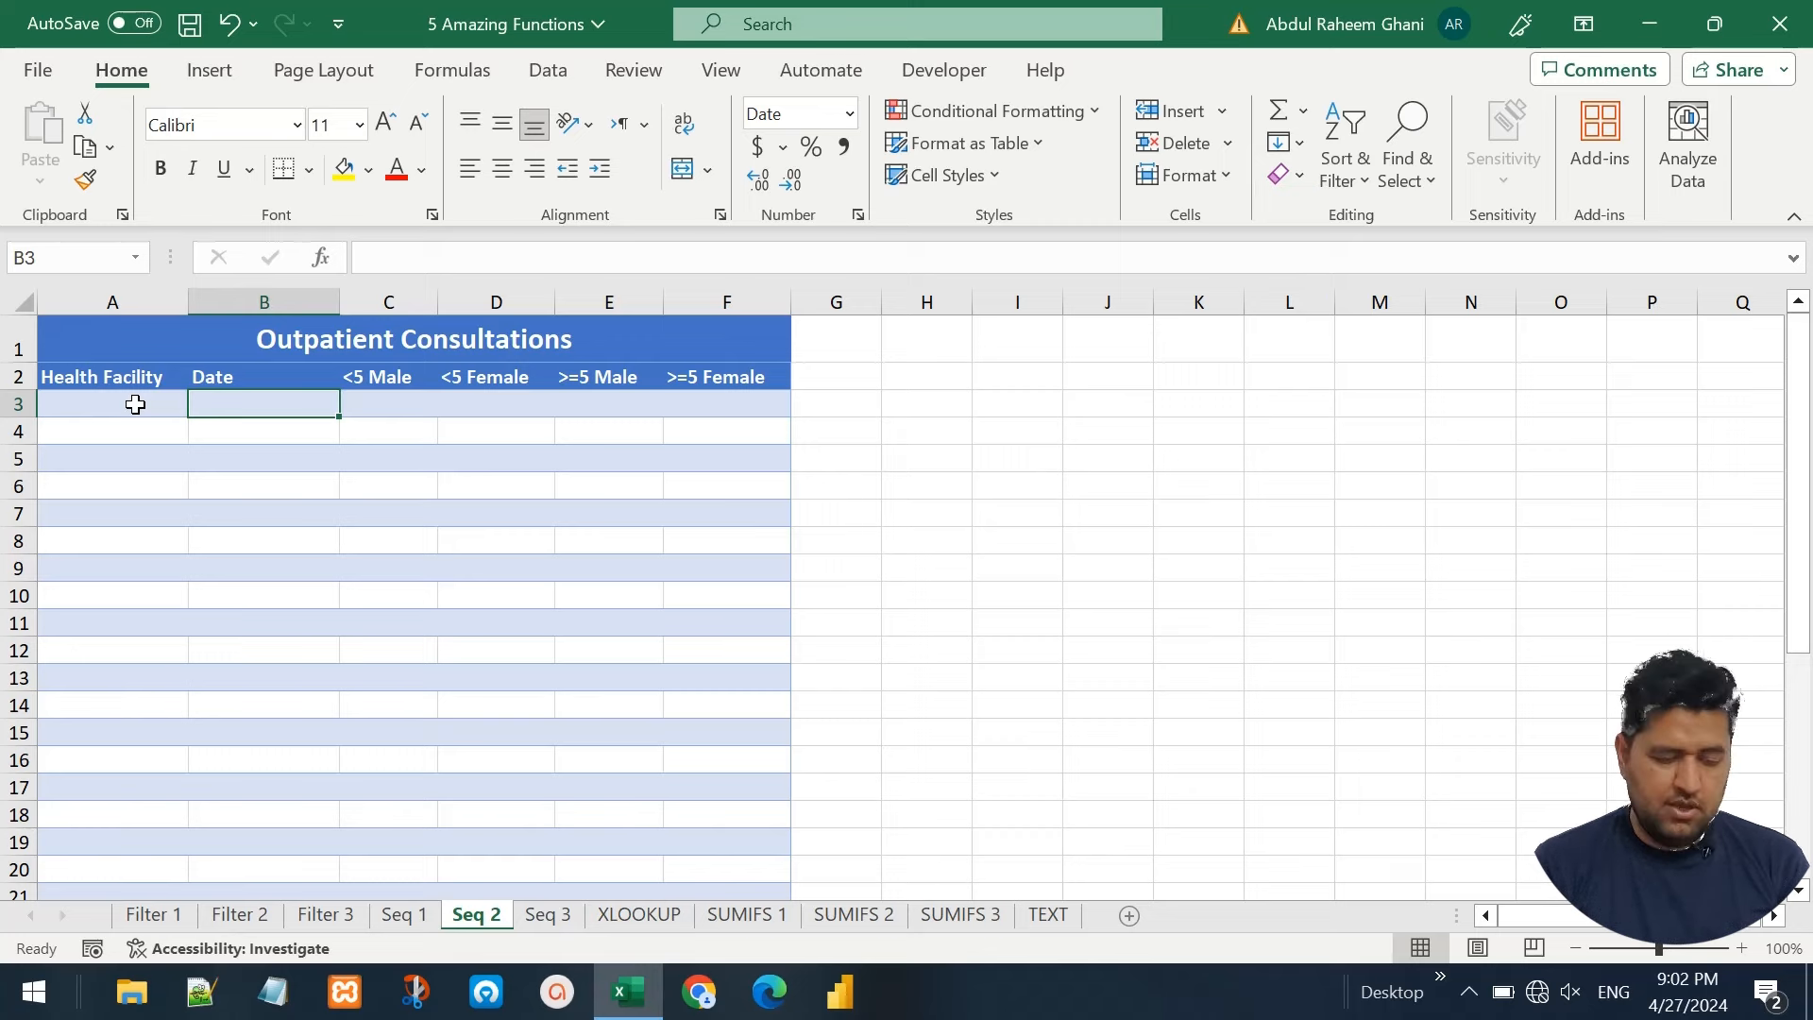
pyautogui.write('=DATE(')
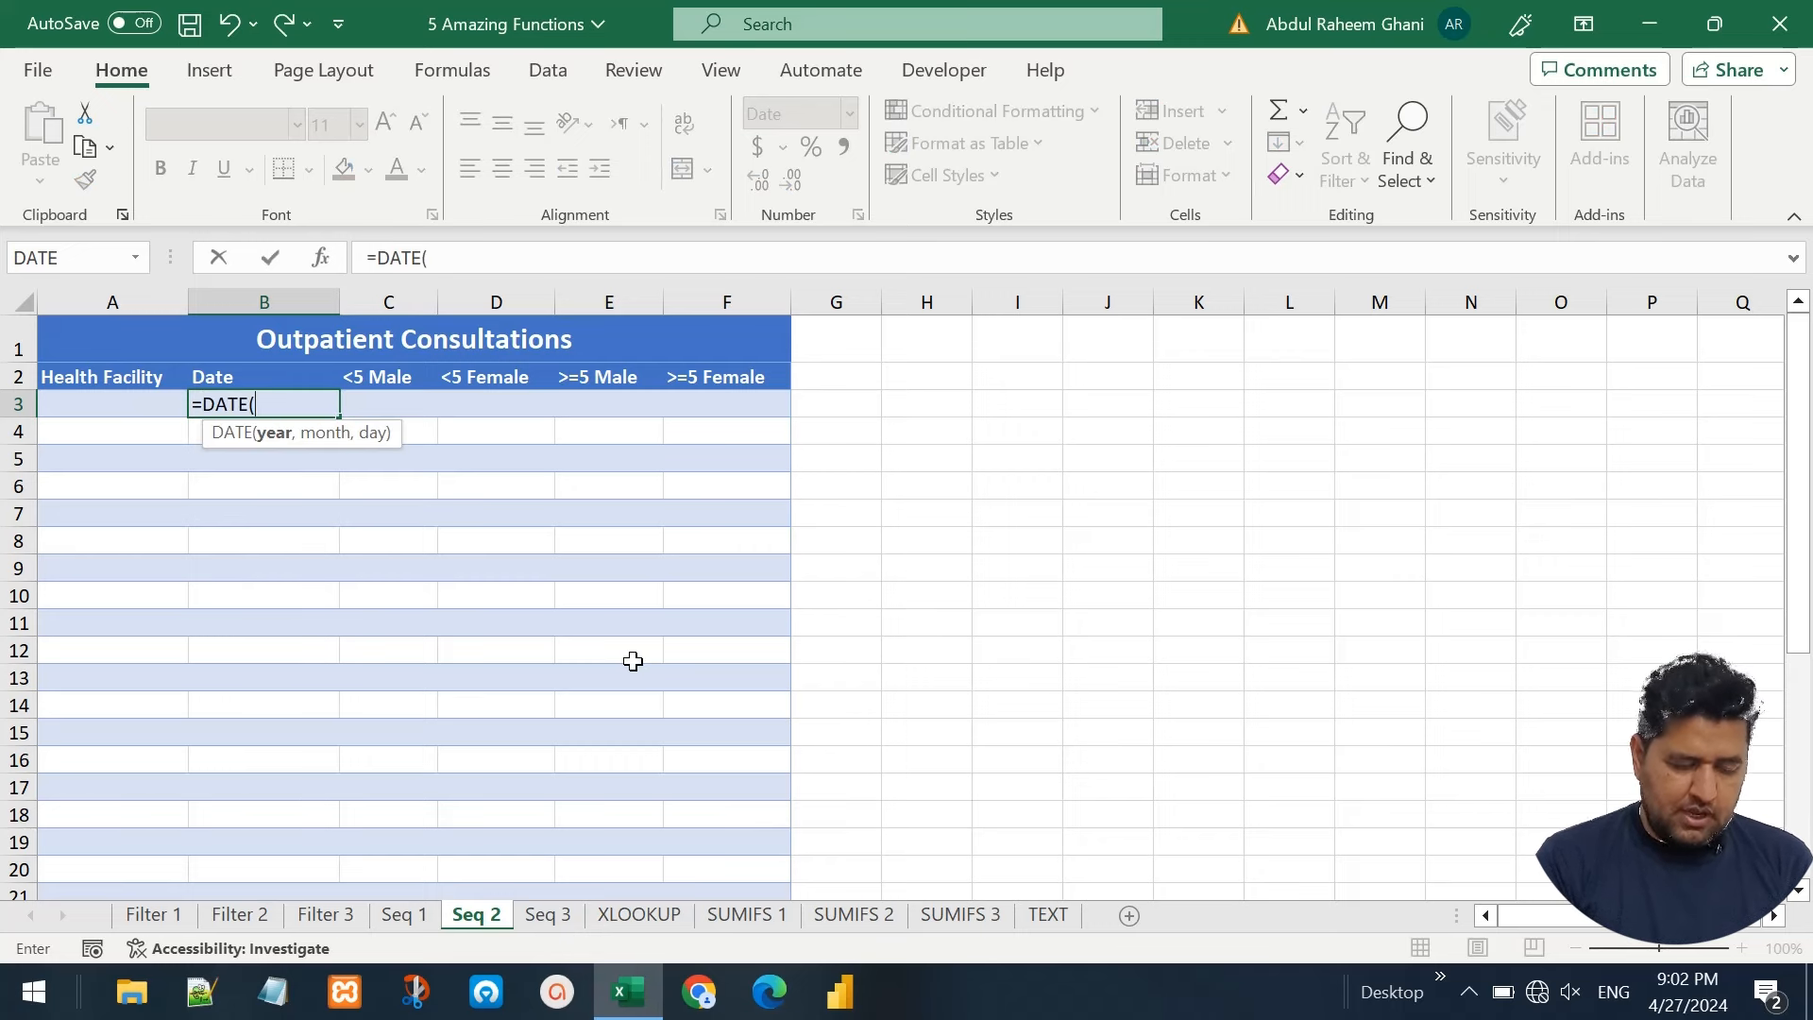
pyautogui.write('2023')
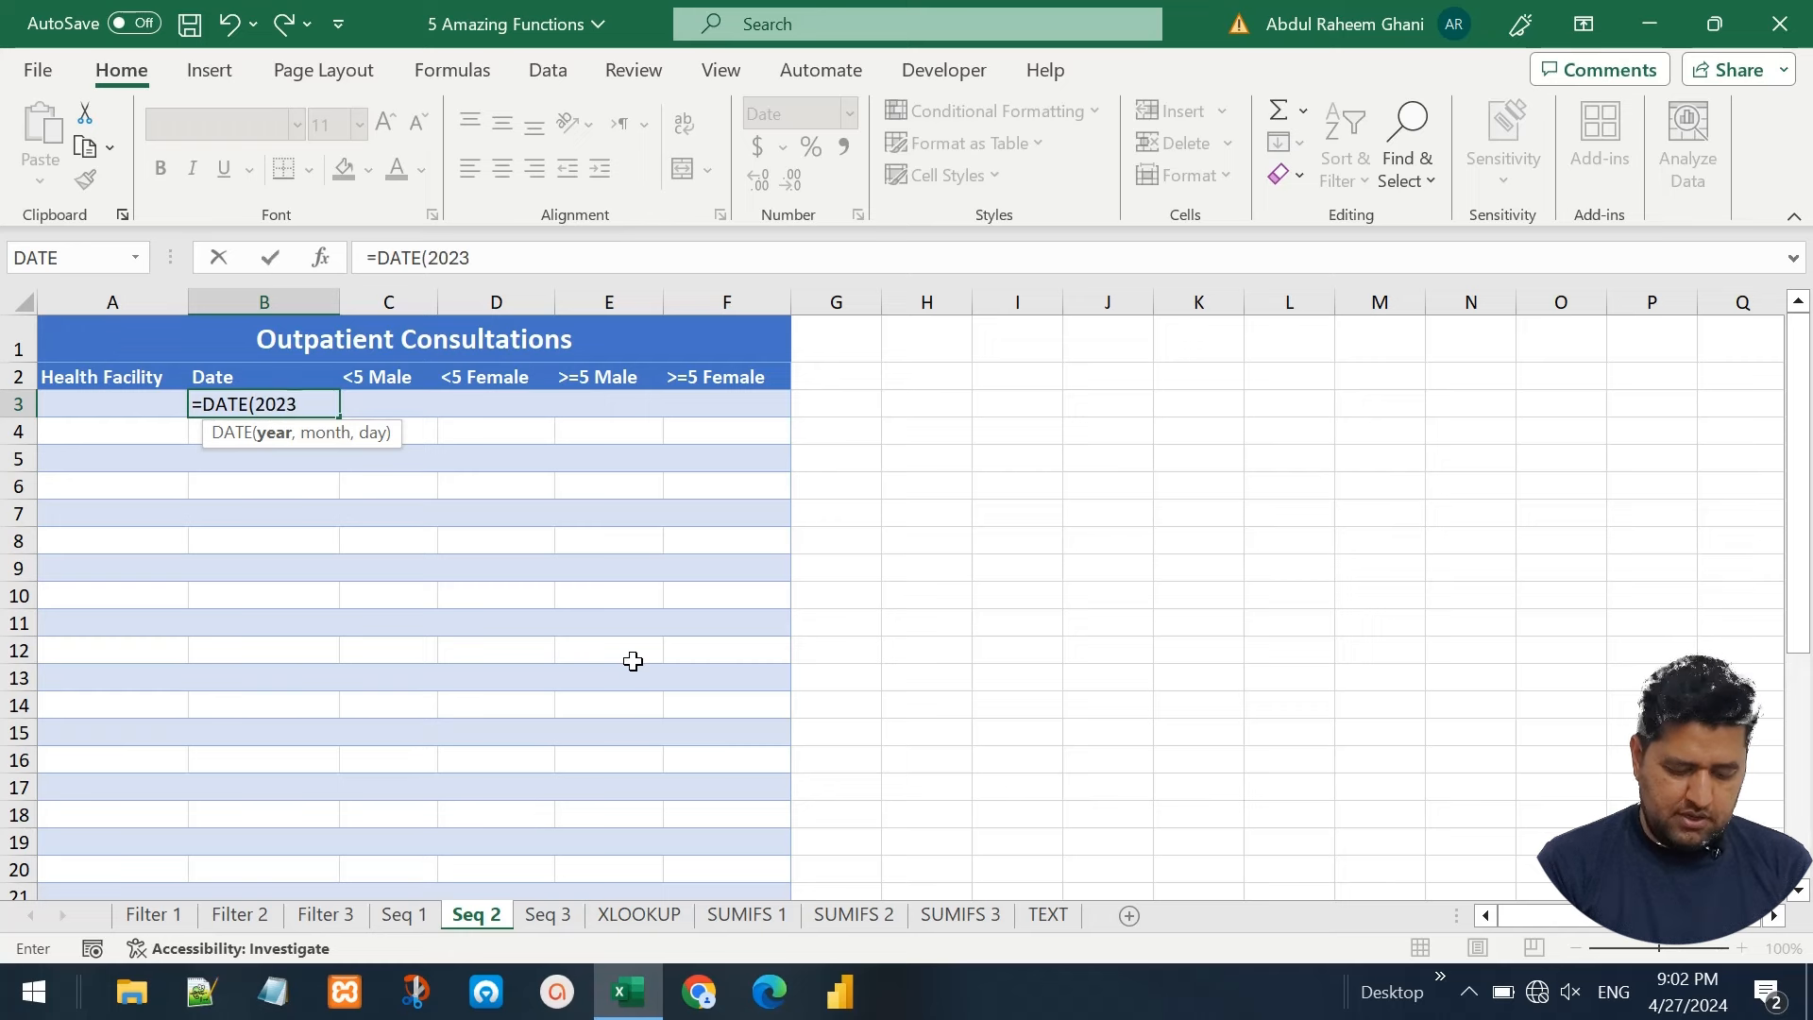
pyautogui.write(',12,12,')
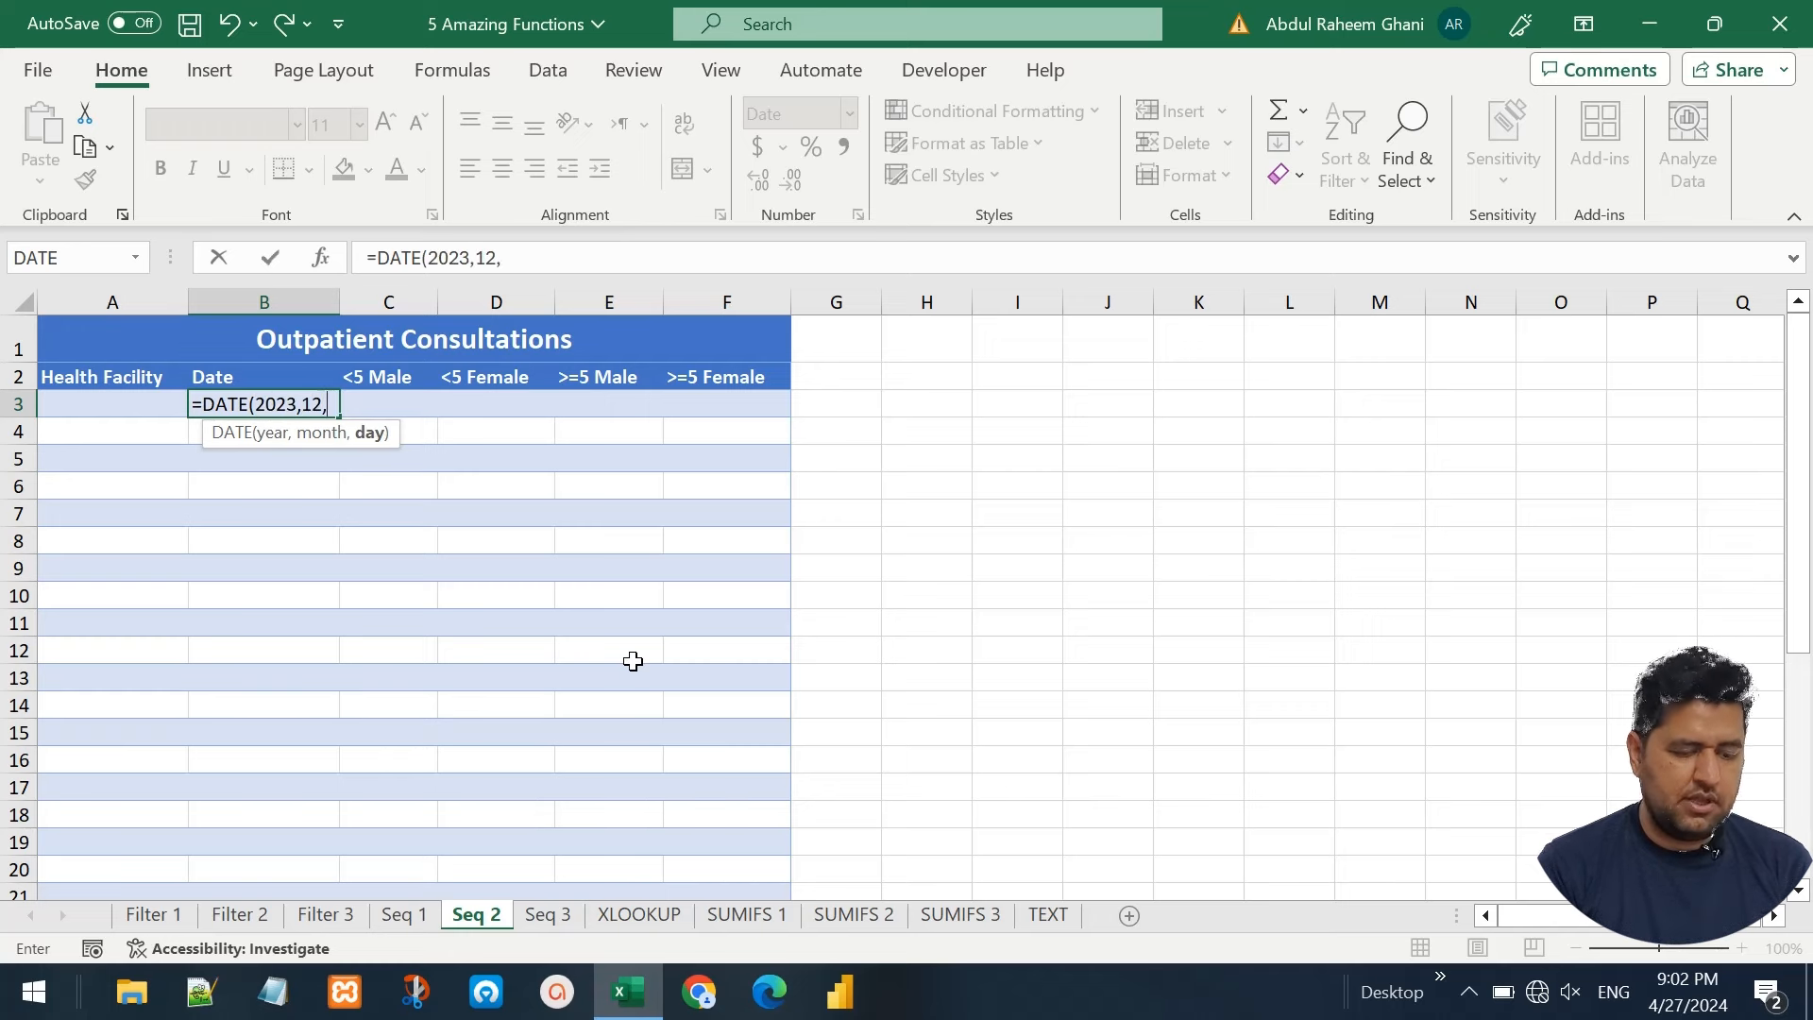
pyautogui.write(')')
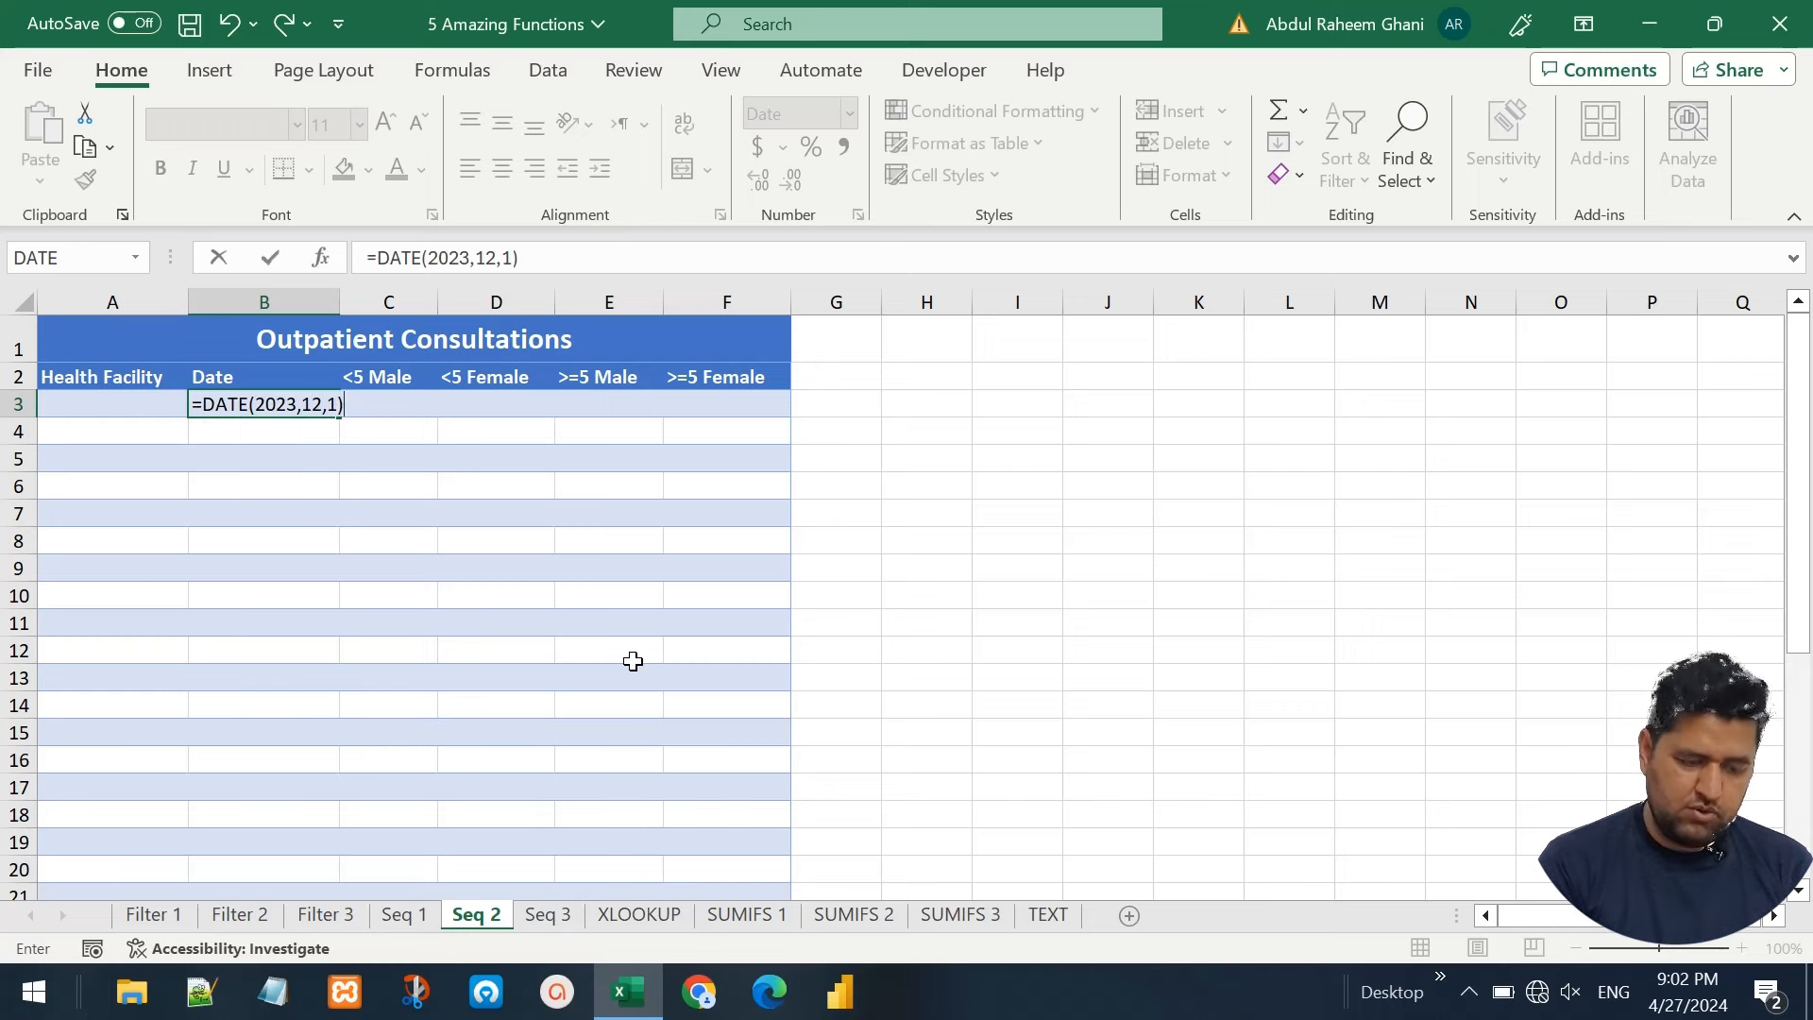
pyautogui.press('Return')
# Replace the formula in B3 with =DATE(2023,12,SEQUENCE(31)) to generate every date of December 2023
pyautogui.press('Up')
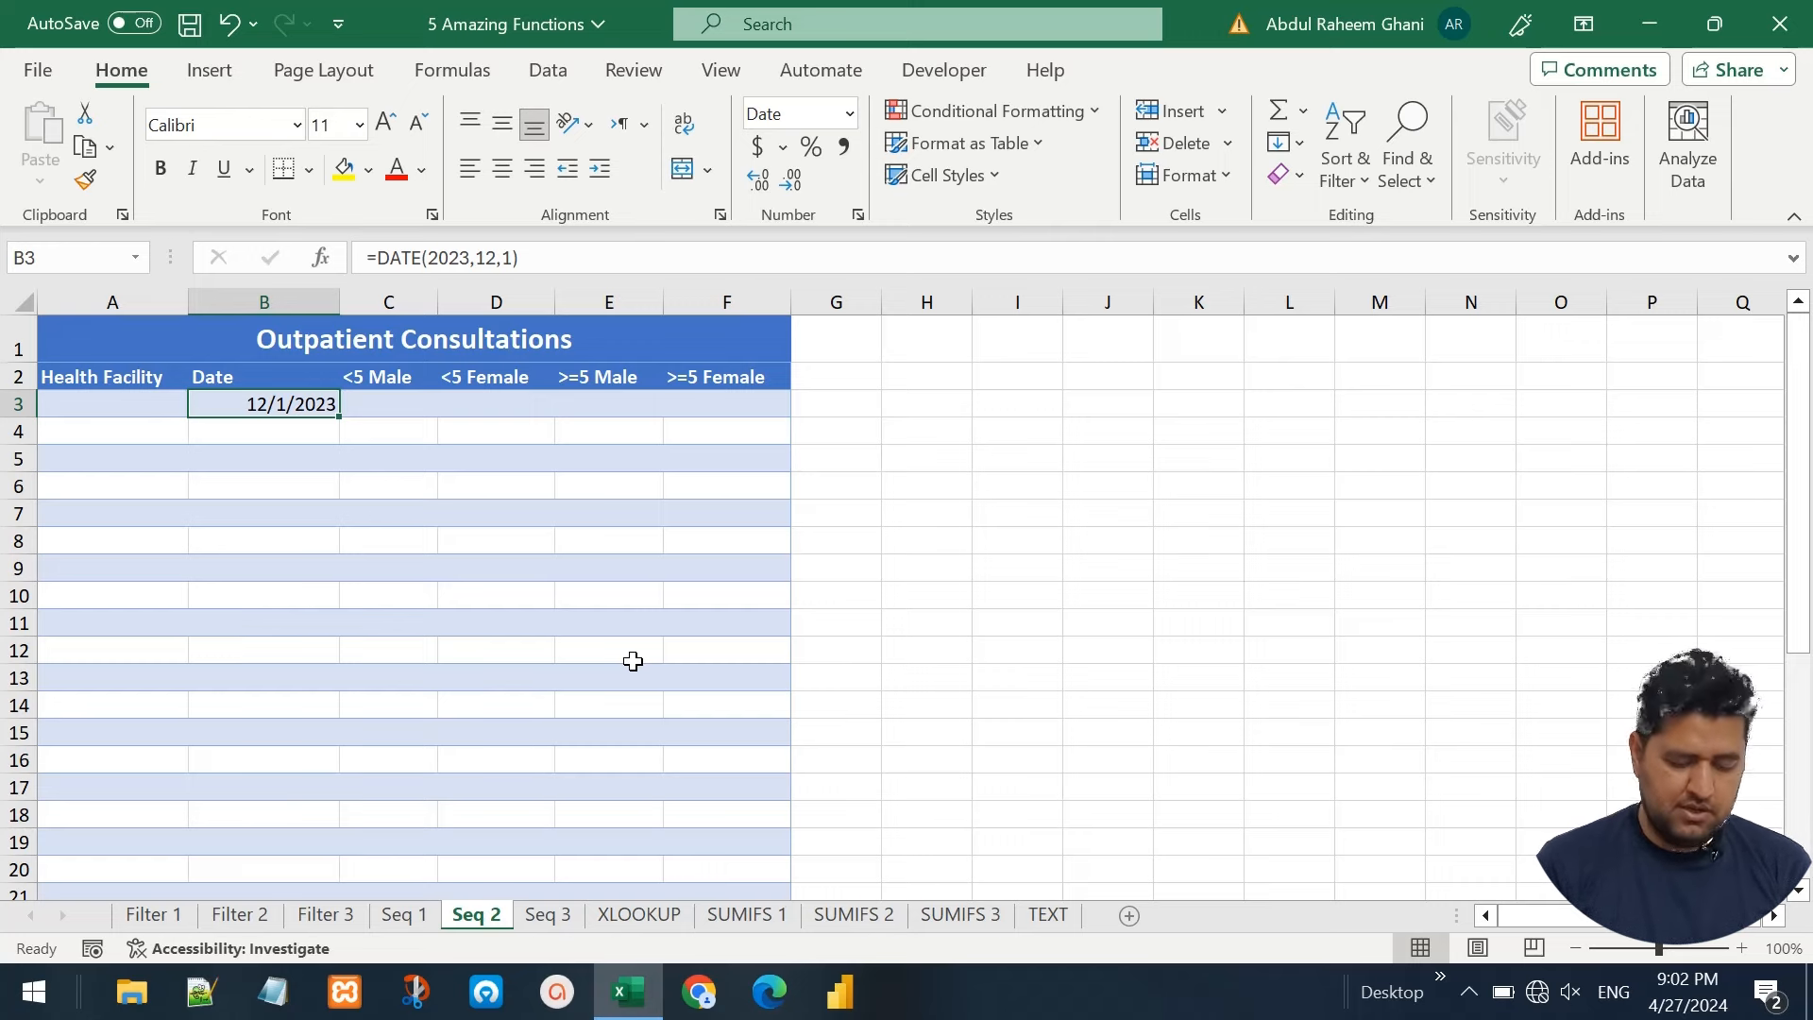
pyautogui.write('=')
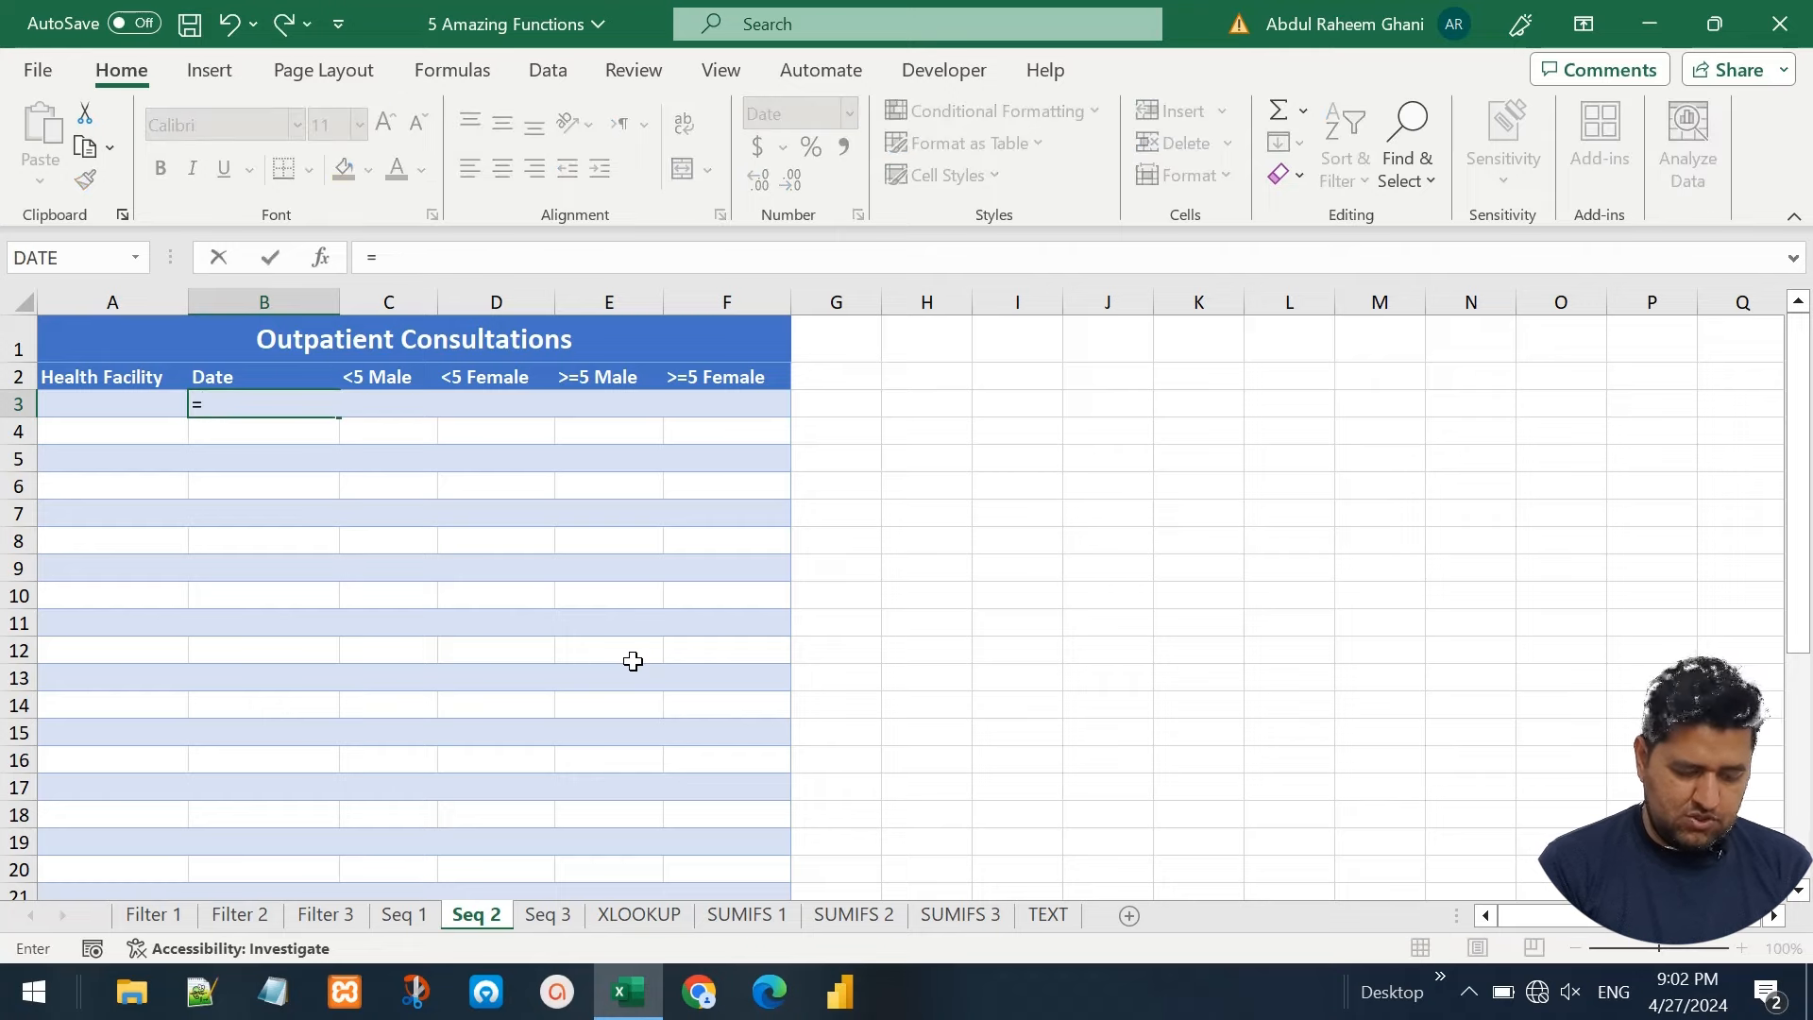
pyautogui.write('DATE(')
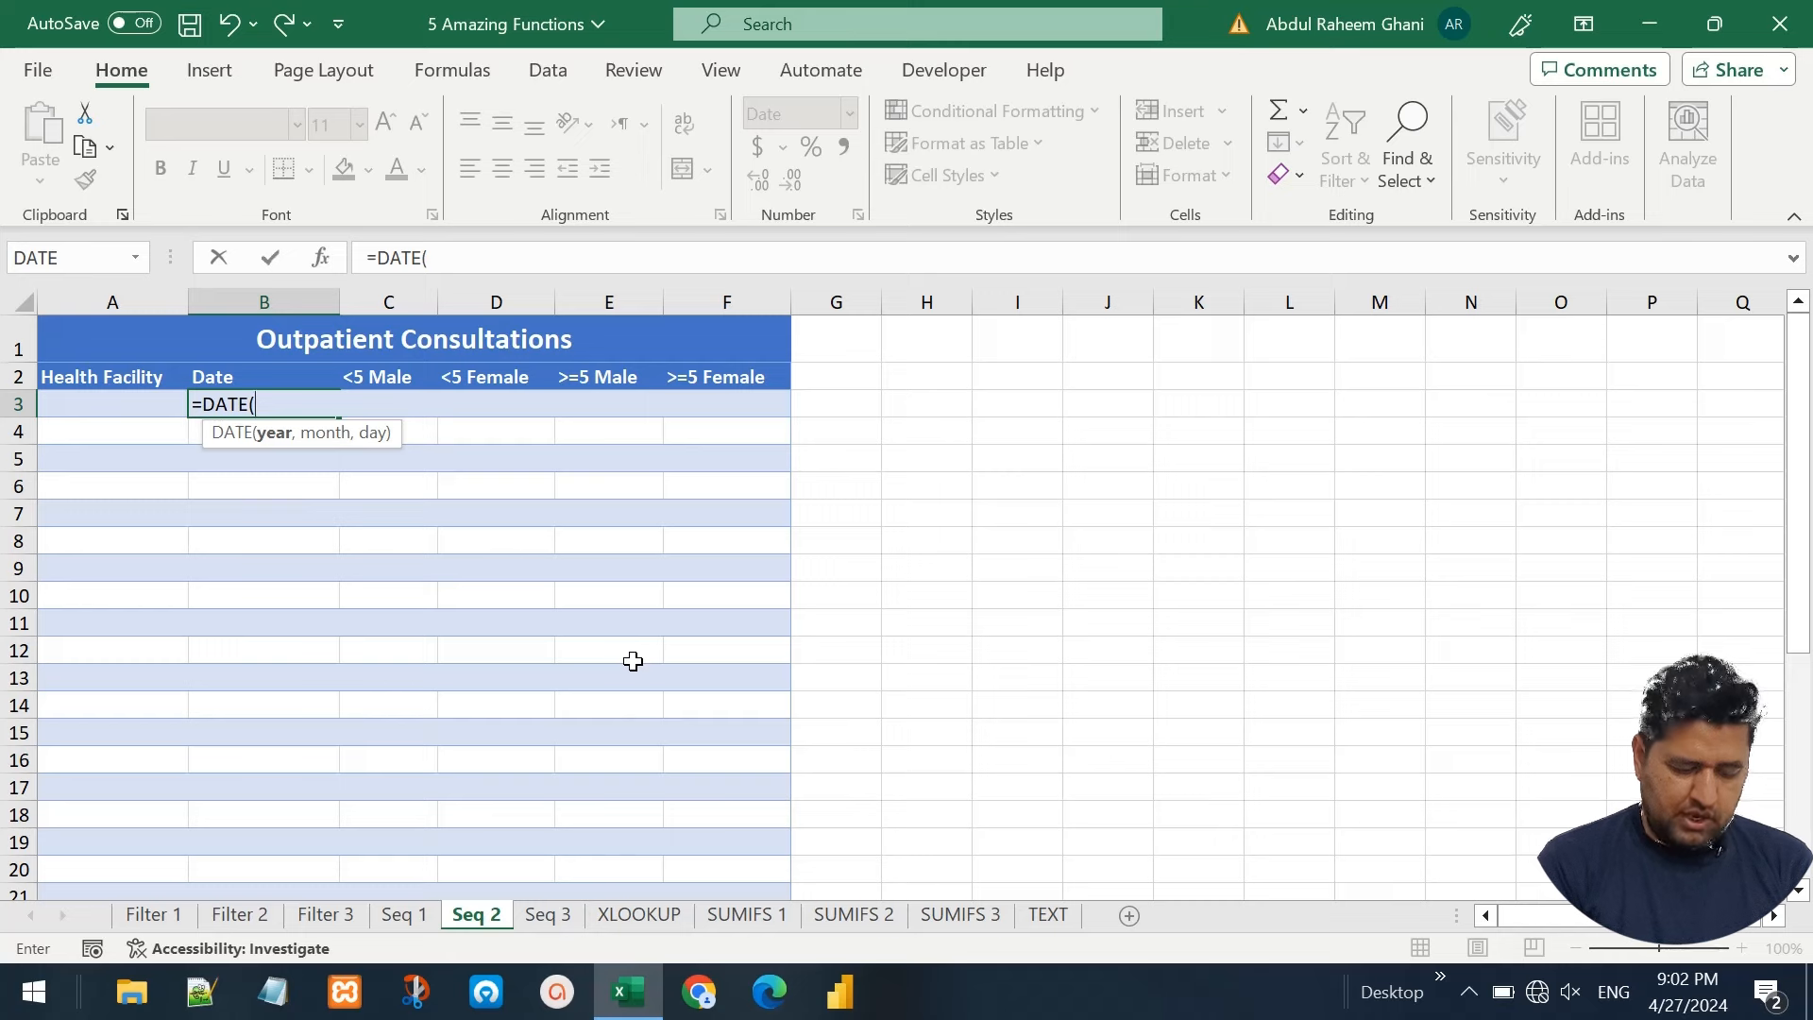
pyautogui.write('2023,12')
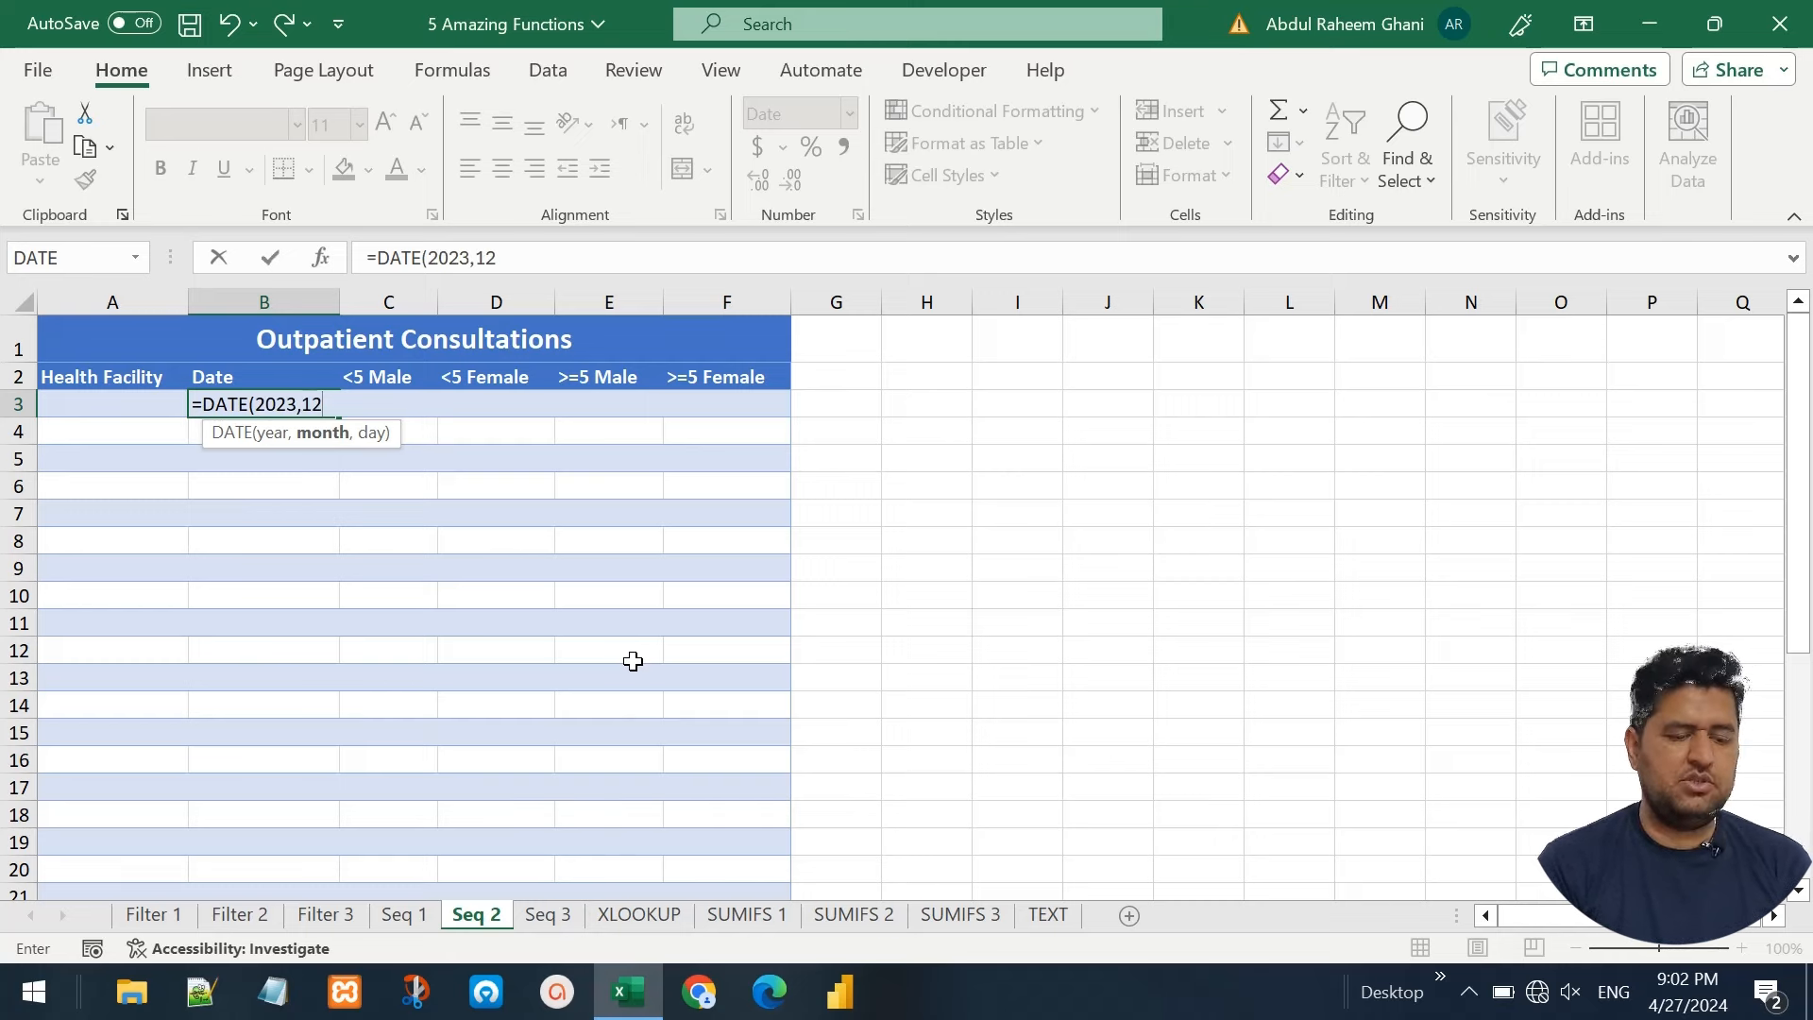
pyautogui.write(',')
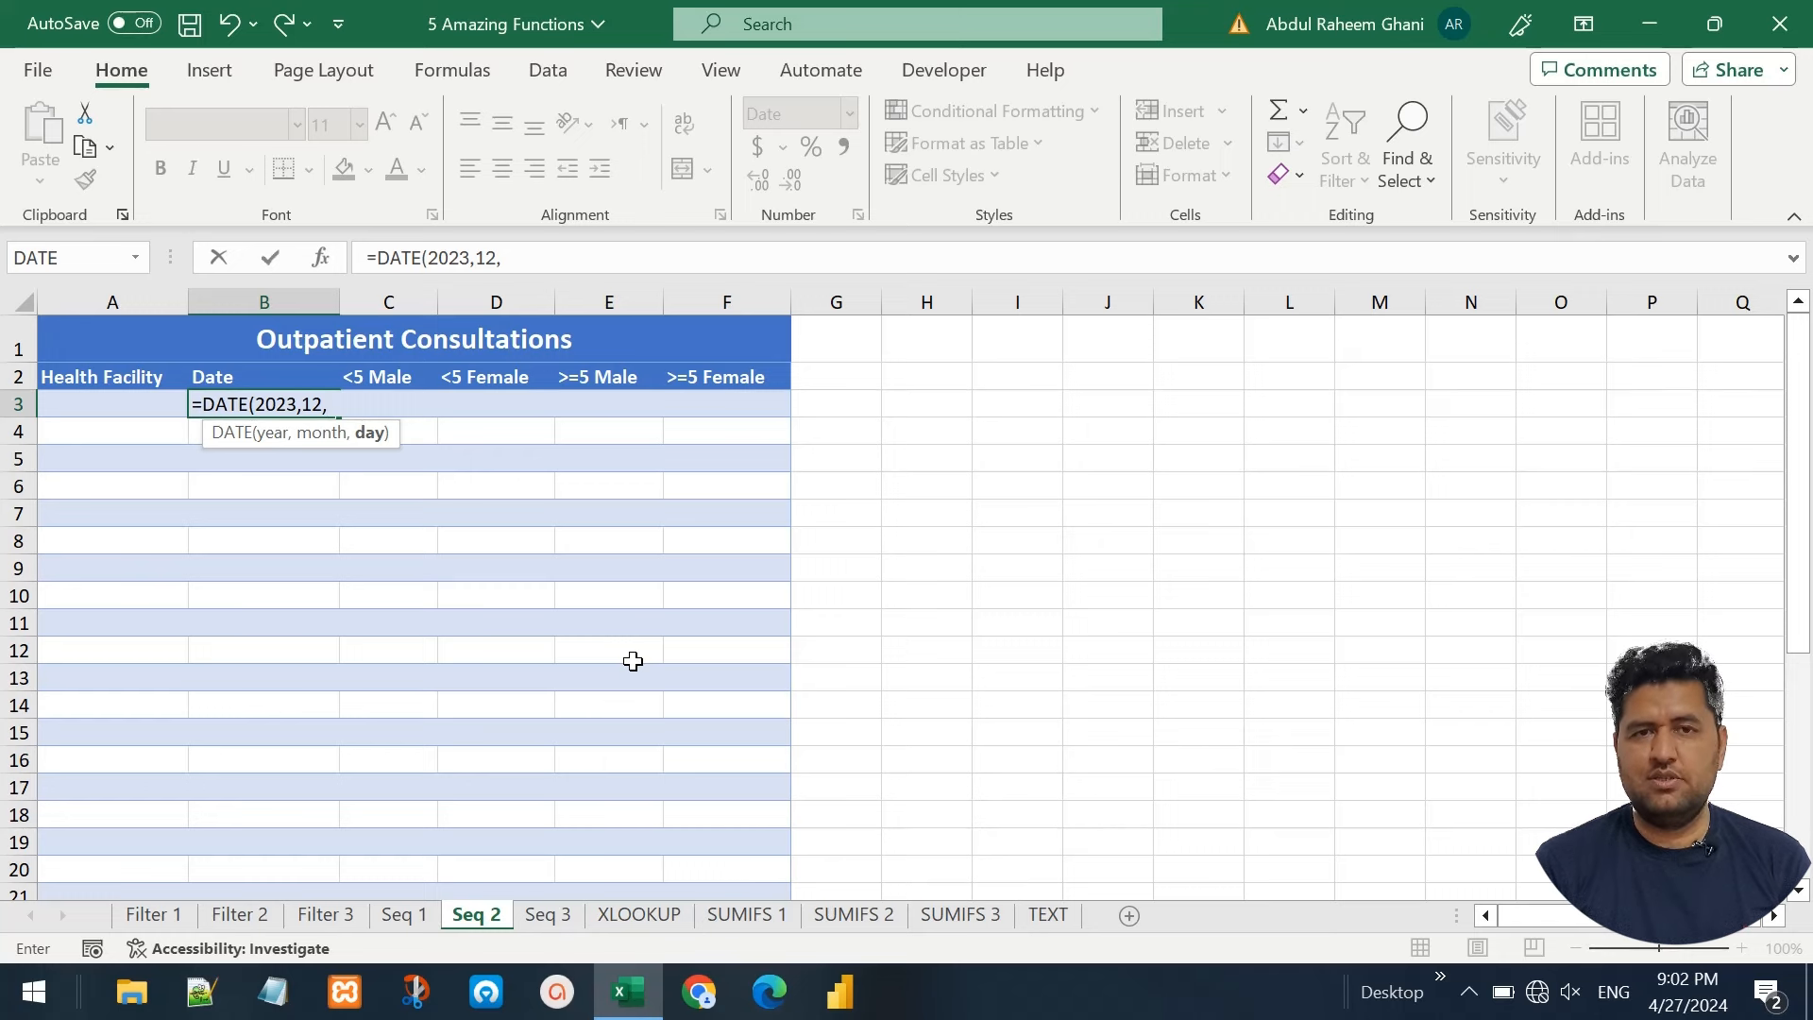
pyautogui.write('seq')
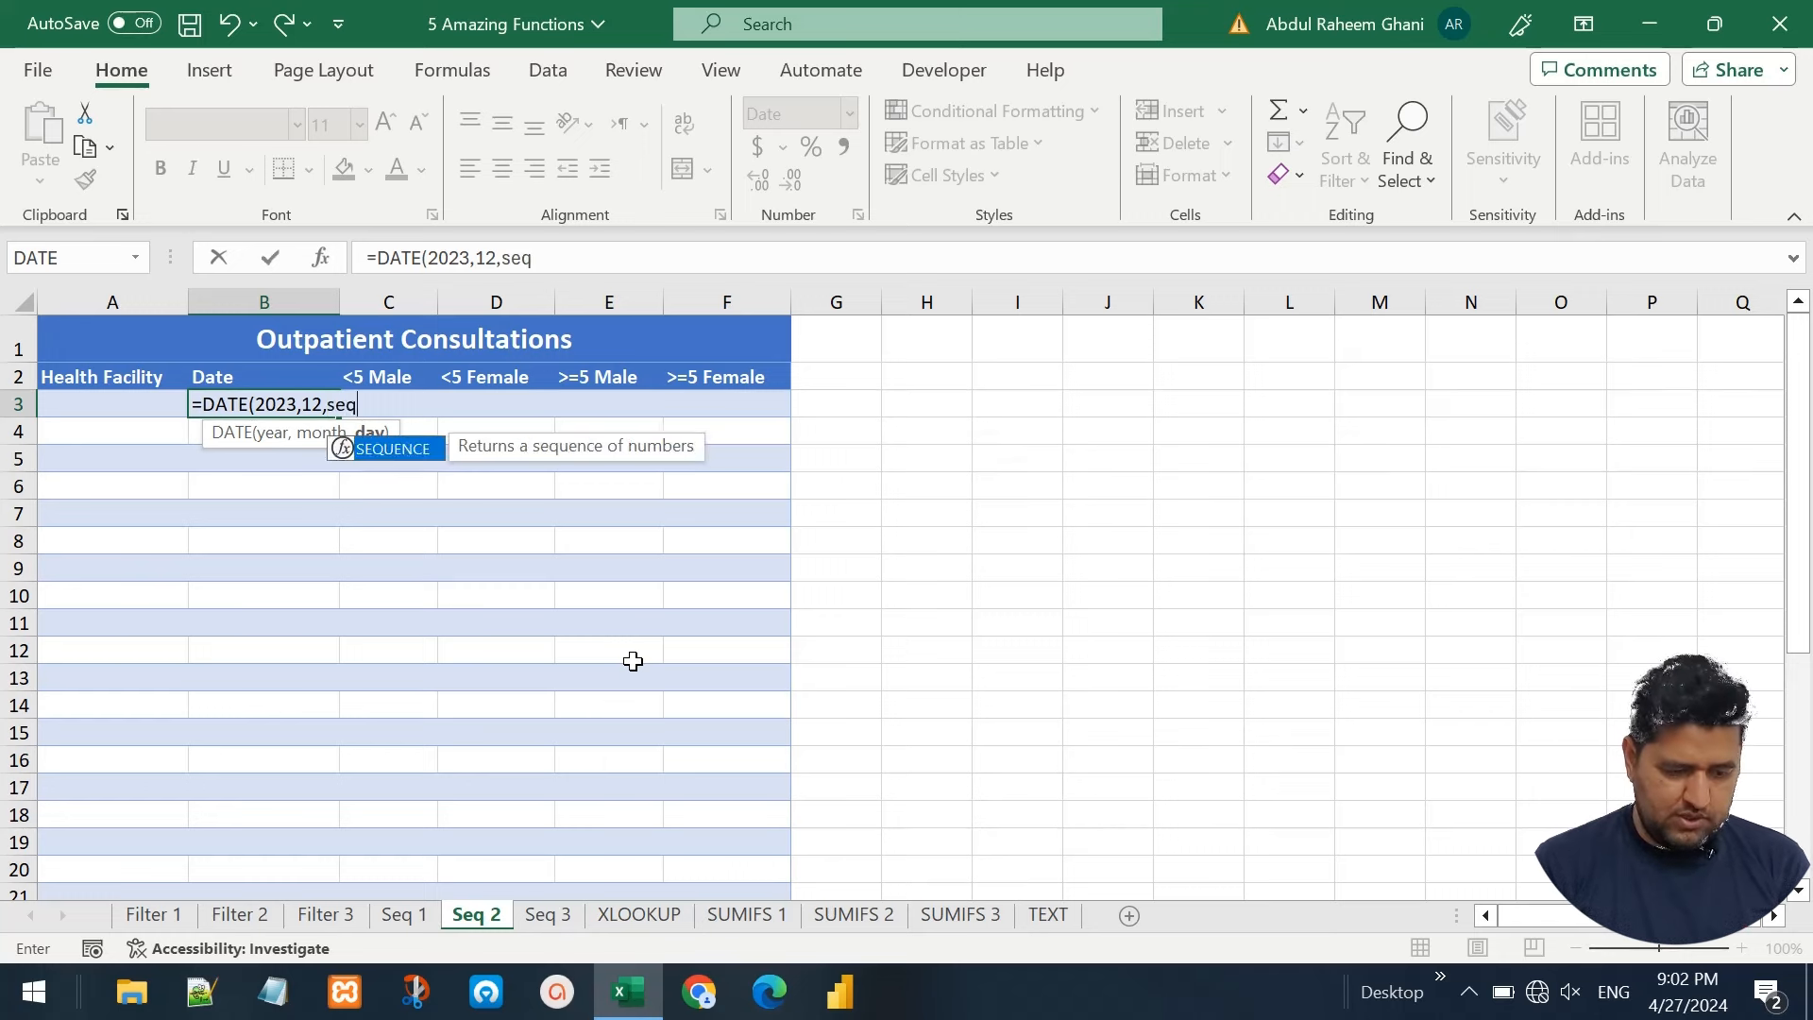
pyautogui.press('Tab')
pyautogui.write('31)')
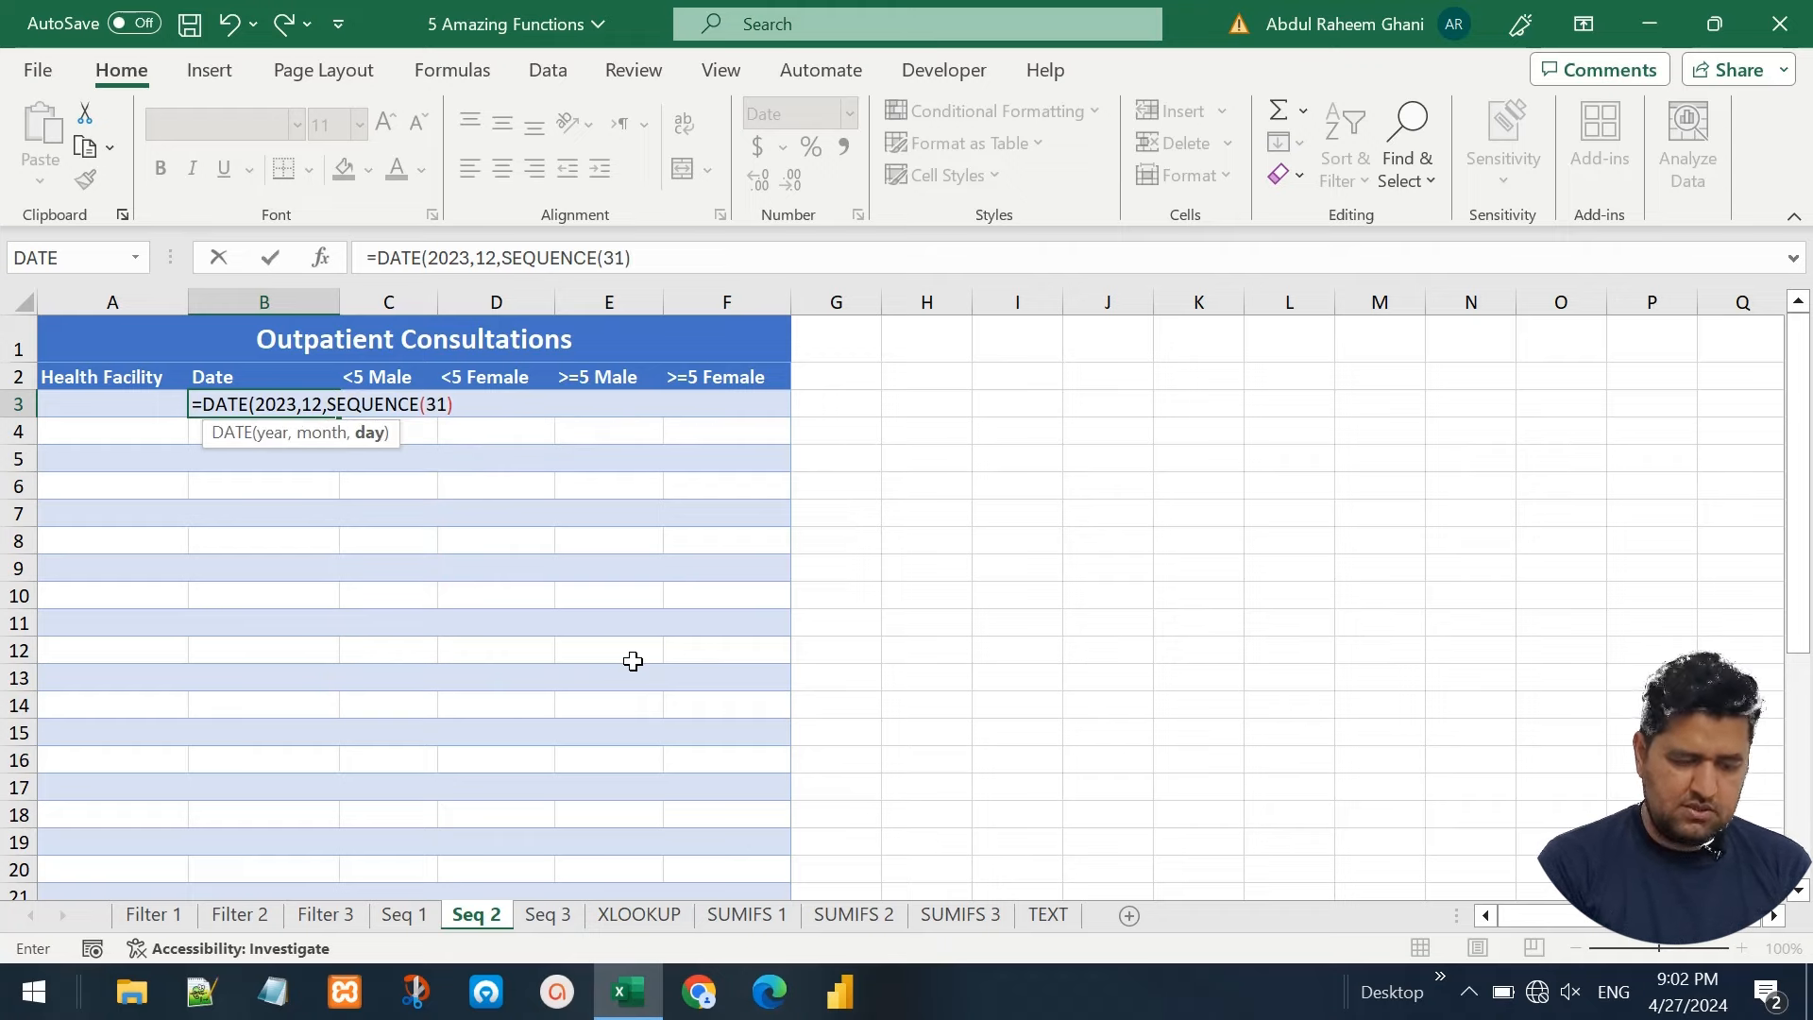
pyautogui.write(')')
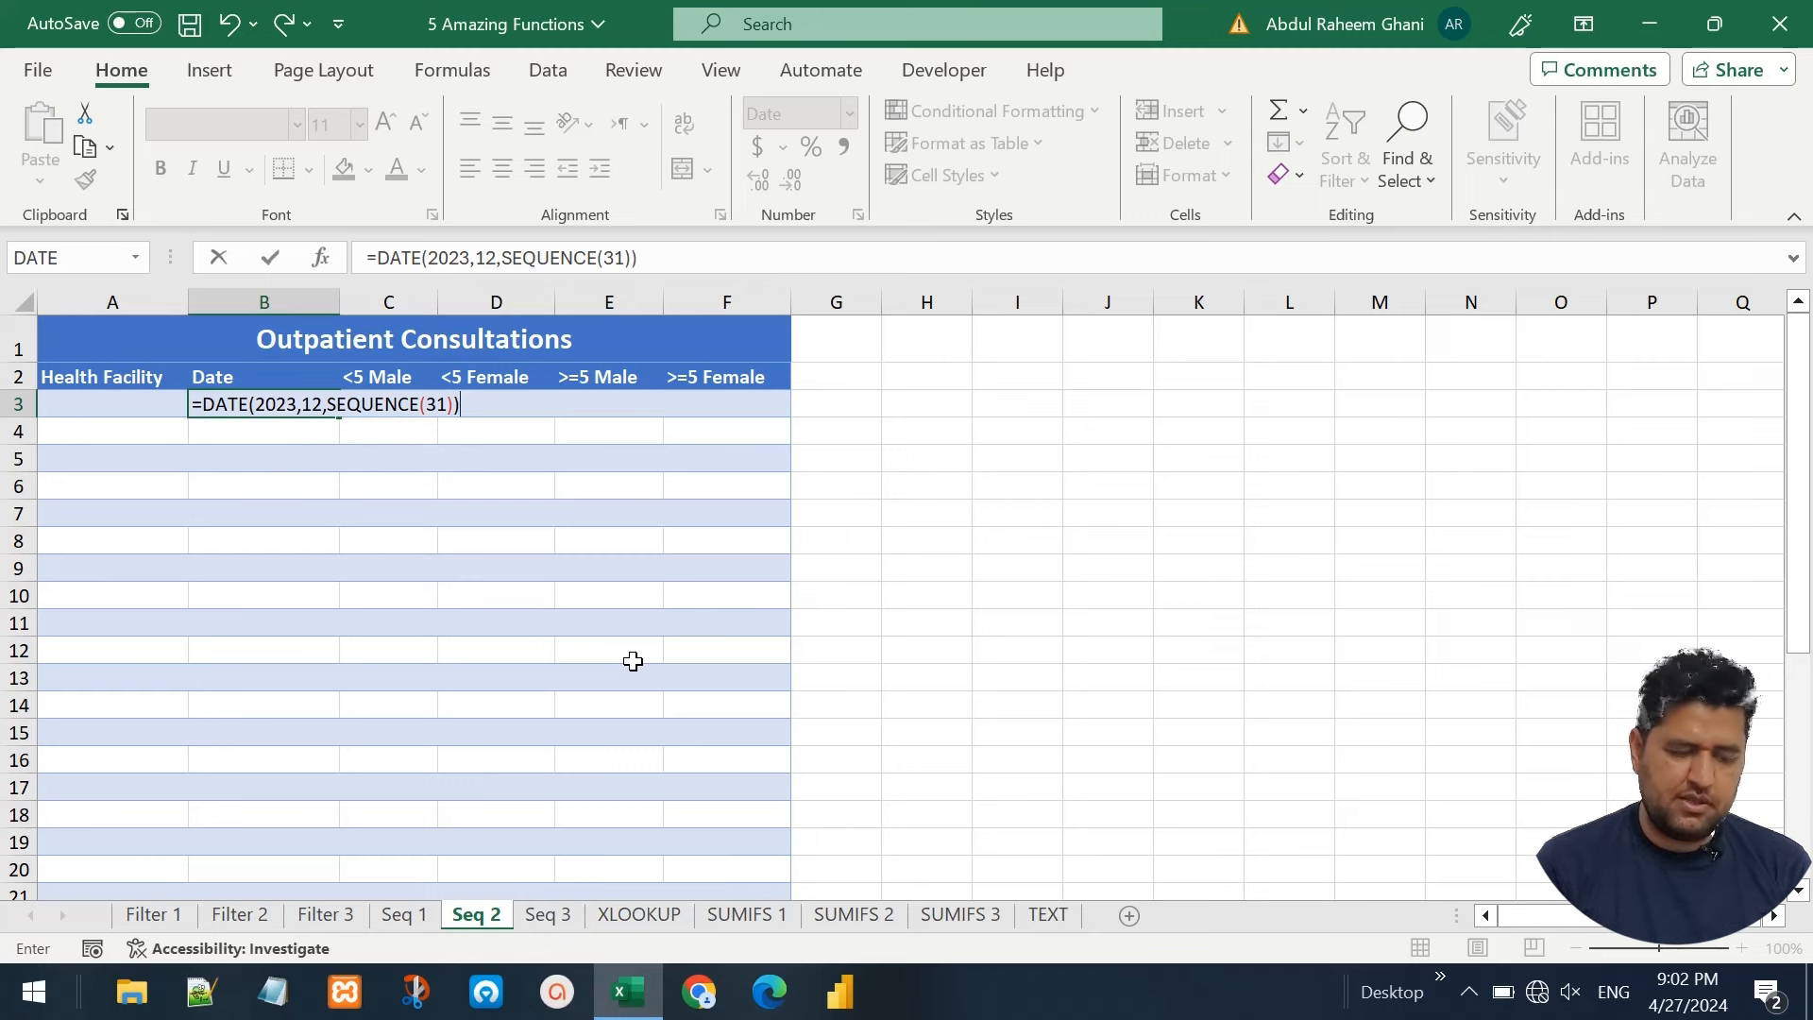
pyautogui.press('Return')
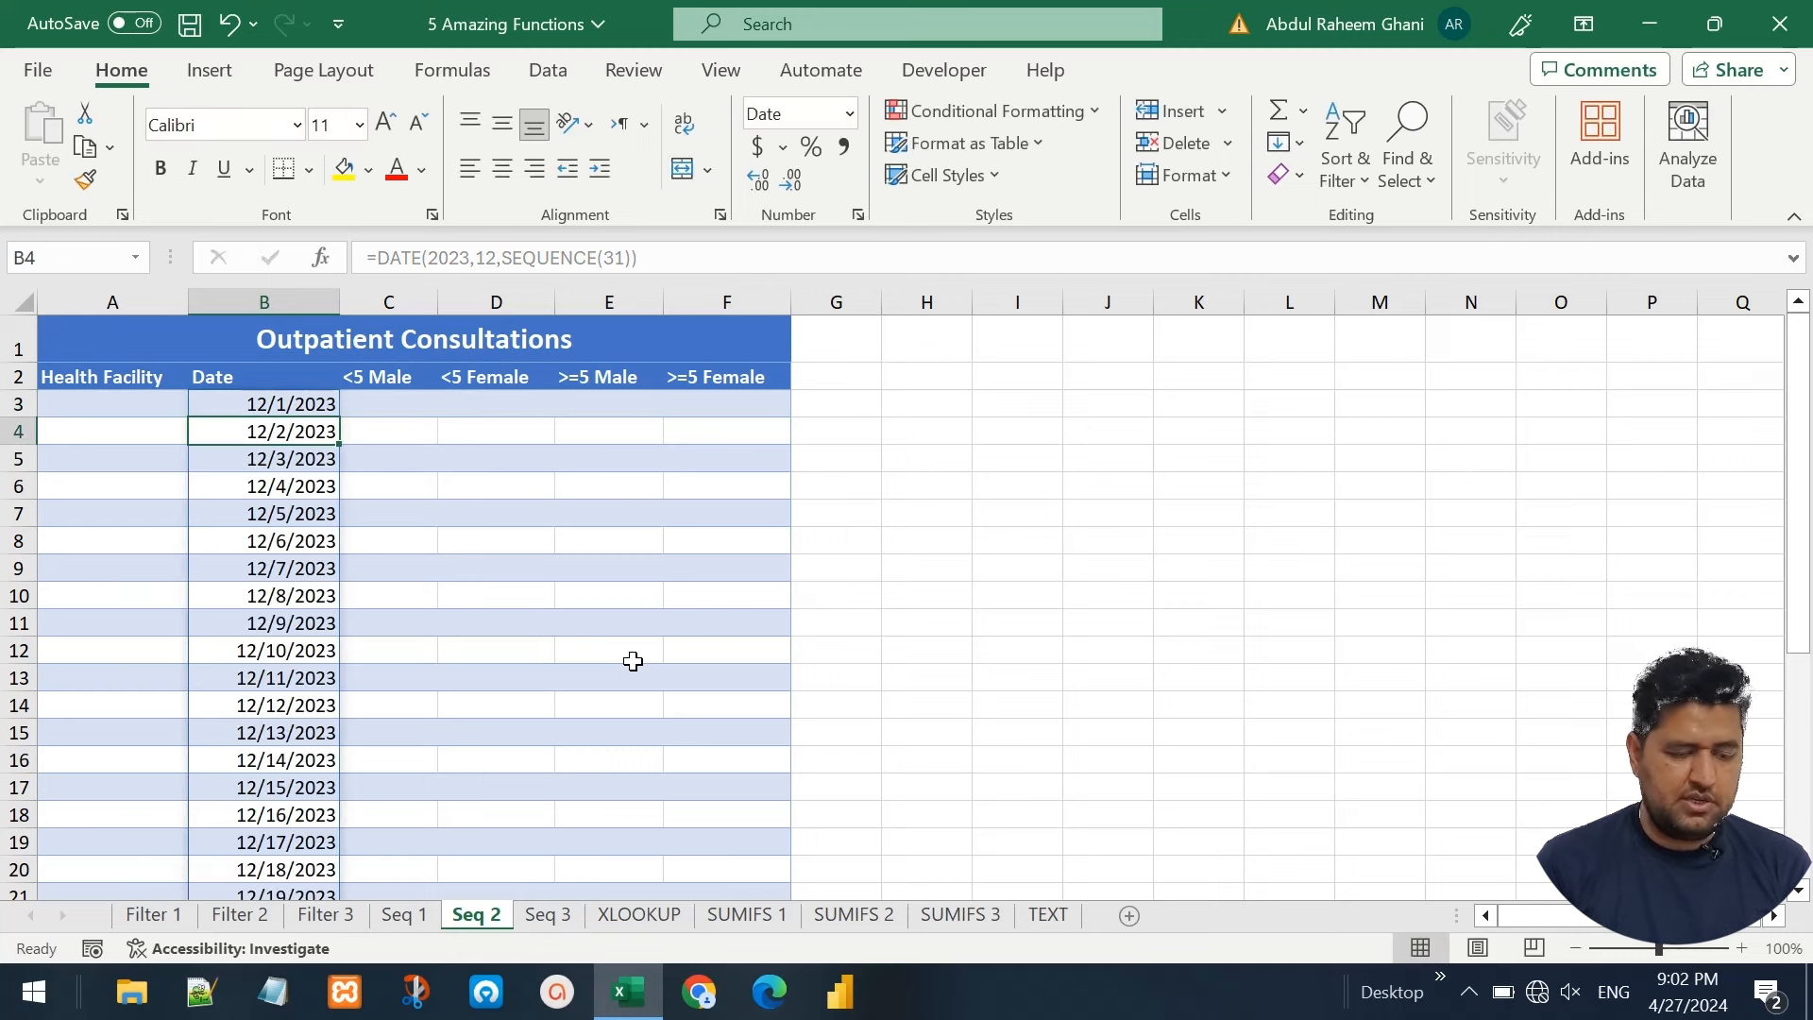
# Examine the generated dates in column B from the start of the list through its last row
pyautogui.click(284, 568)
pyautogui.click(288, 593)
pyautogui.press('Down')
pyautogui.press('Down')
pyautogui.press('Down')
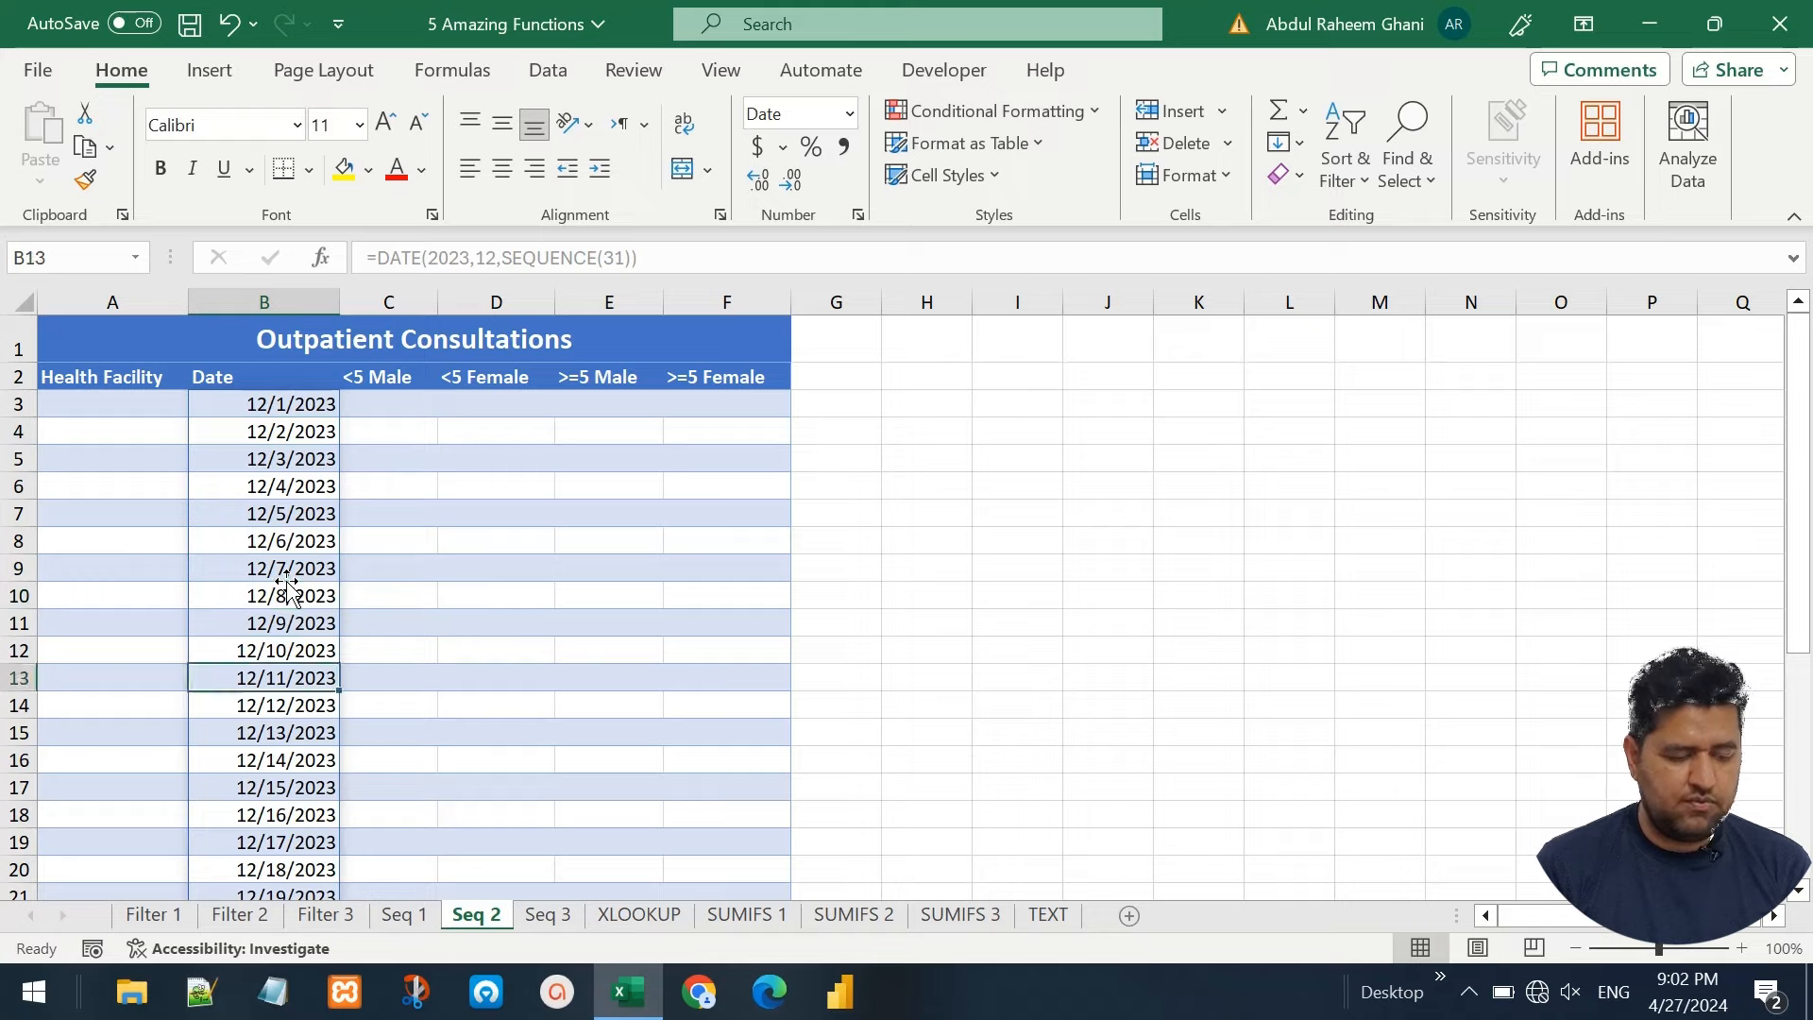
pyautogui.press('Down')
pyautogui.press('Down')
pyautogui.press('Down')
pyautogui.press('Down')
pyautogui.press('Down')
pyautogui.press('Down')
pyautogui.press('Down')
pyautogui.press('Down')
pyautogui.press('Down')
pyautogui.press('Down')
pyautogui.press('Down')
pyautogui.press('Down')
pyautogui.press('Down')
pyautogui.press('Down')
pyautogui.press('Down')
pyautogui.press('Down')
pyautogui.press('Down')
pyautogui.press('Down')
pyautogui.press('Down')
pyautogui.press('Down')
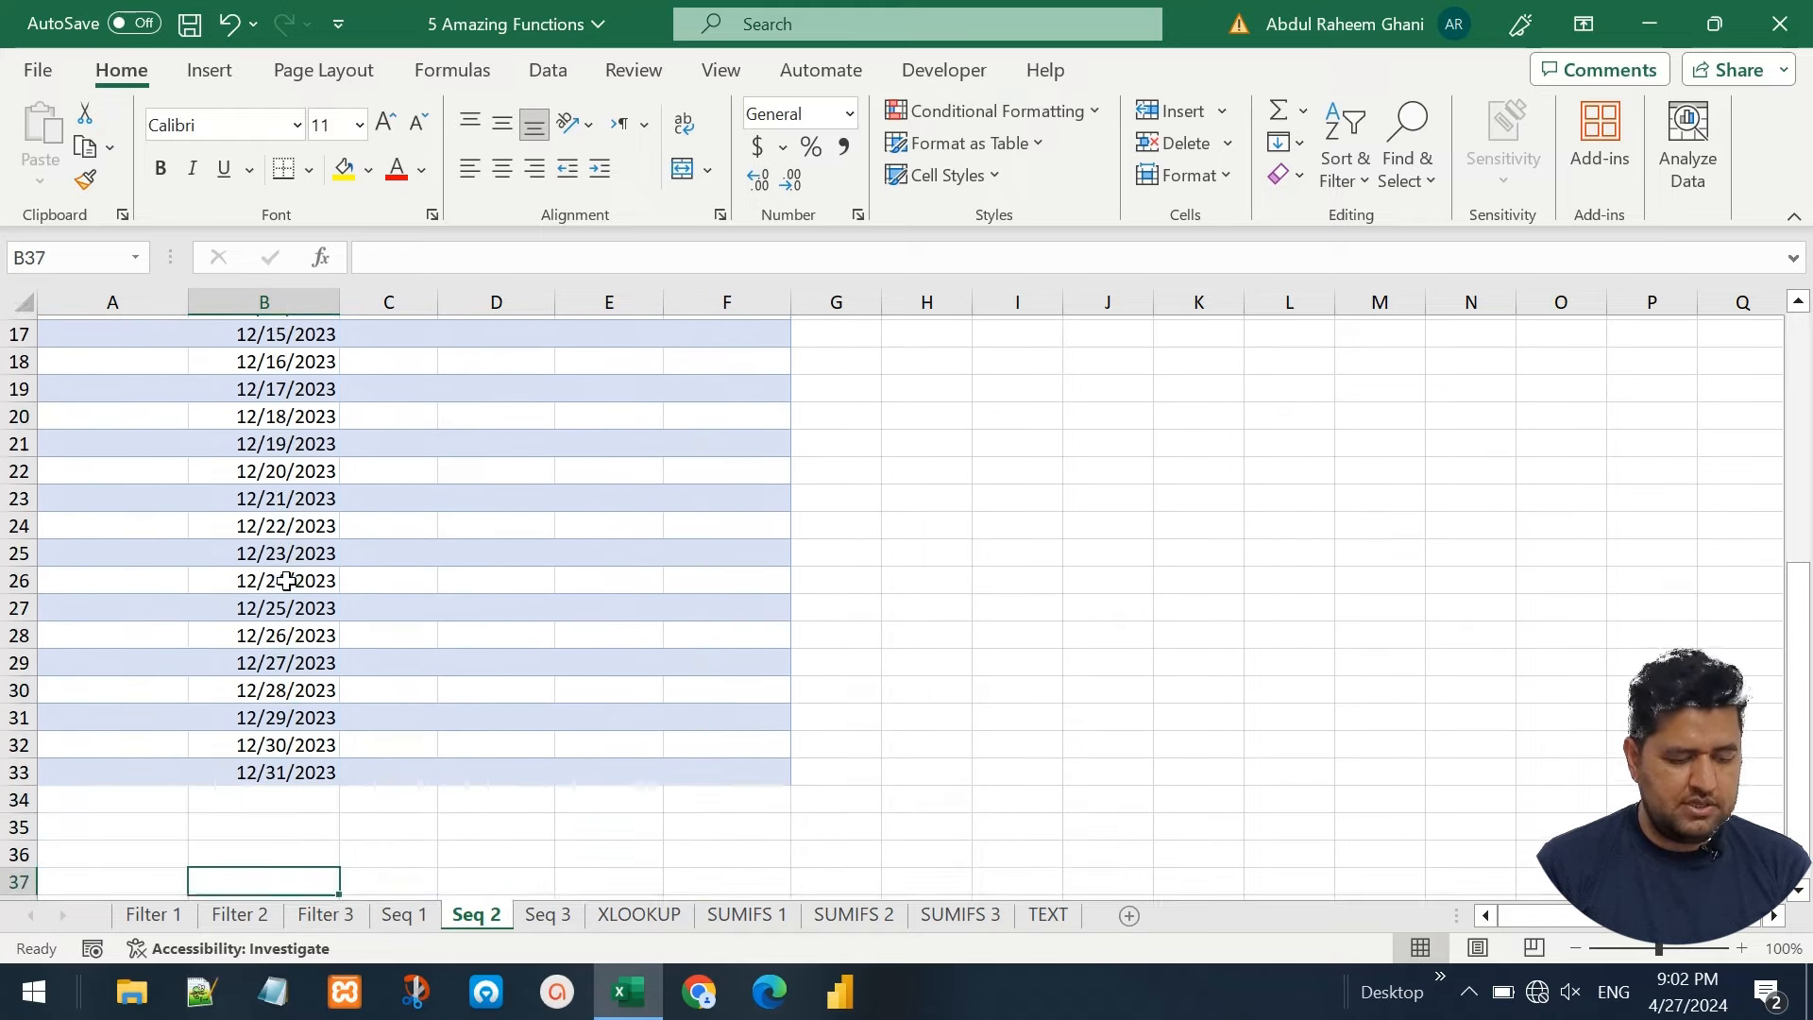
pyautogui.press('Up')
pyautogui.press('Up')
pyautogui.press('Up')
pyautogui.press('Up')
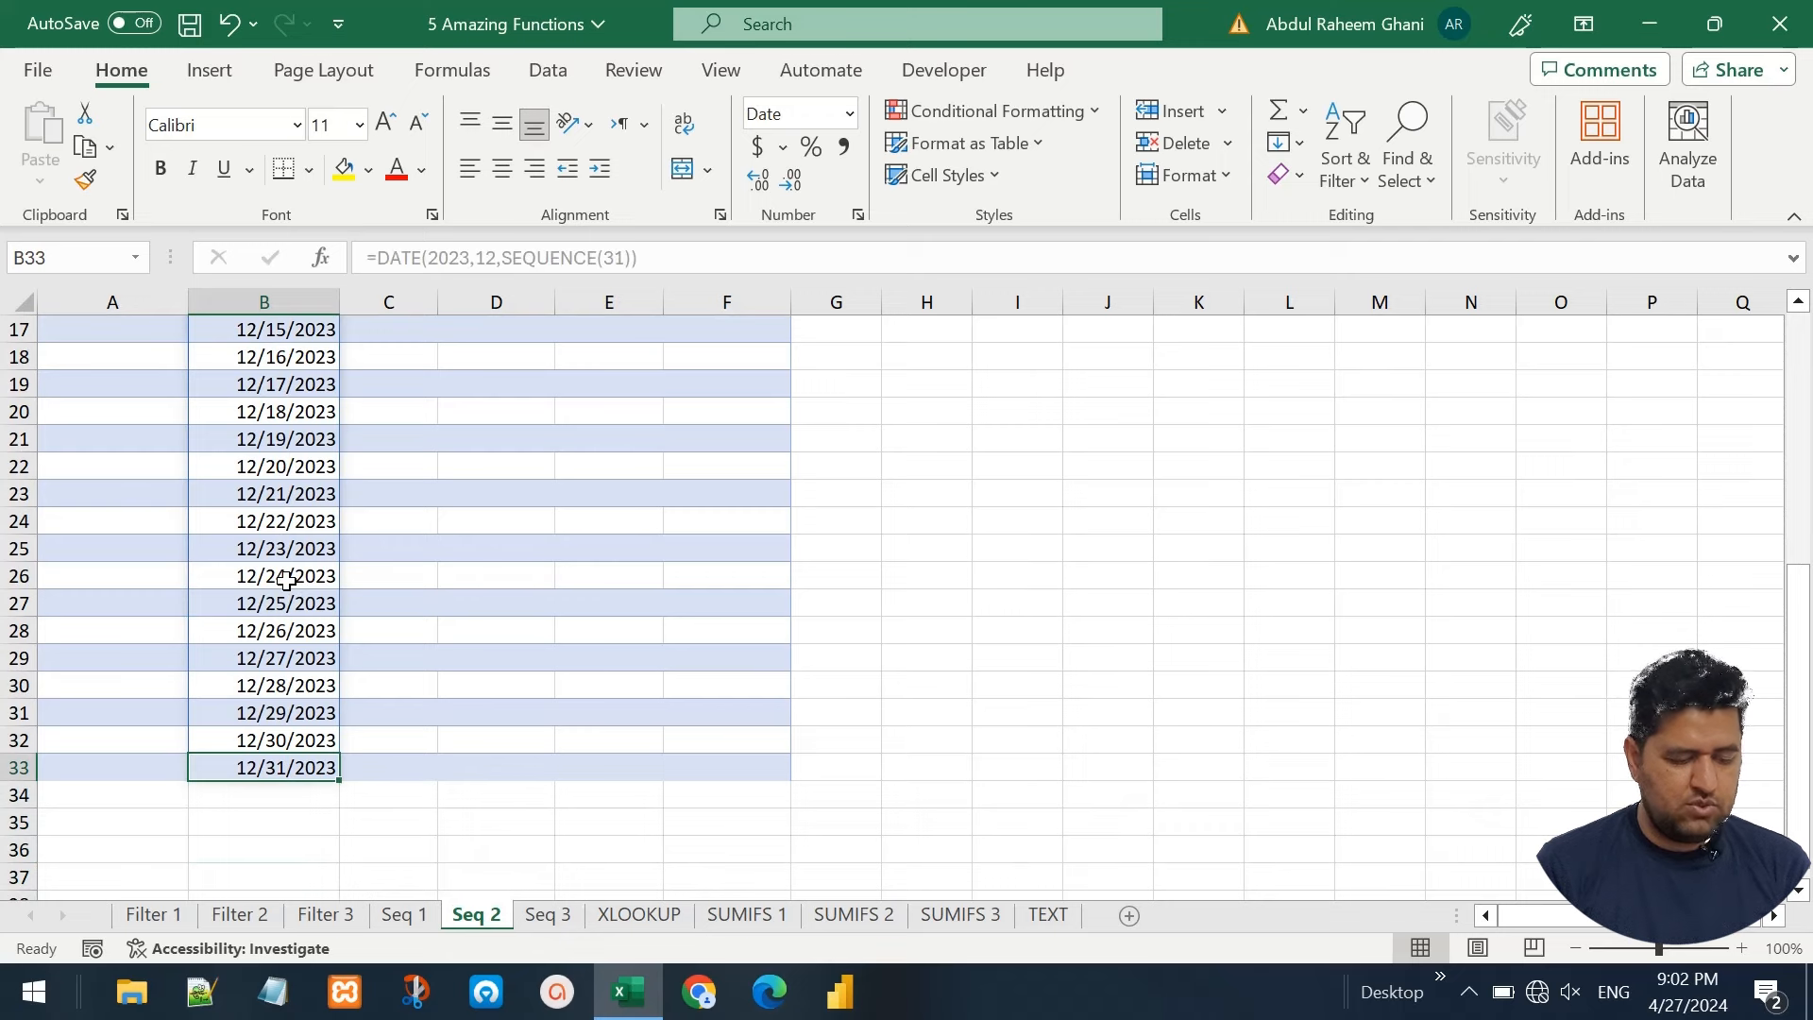
pyautogui.hotkey('ctrl', 'Up')
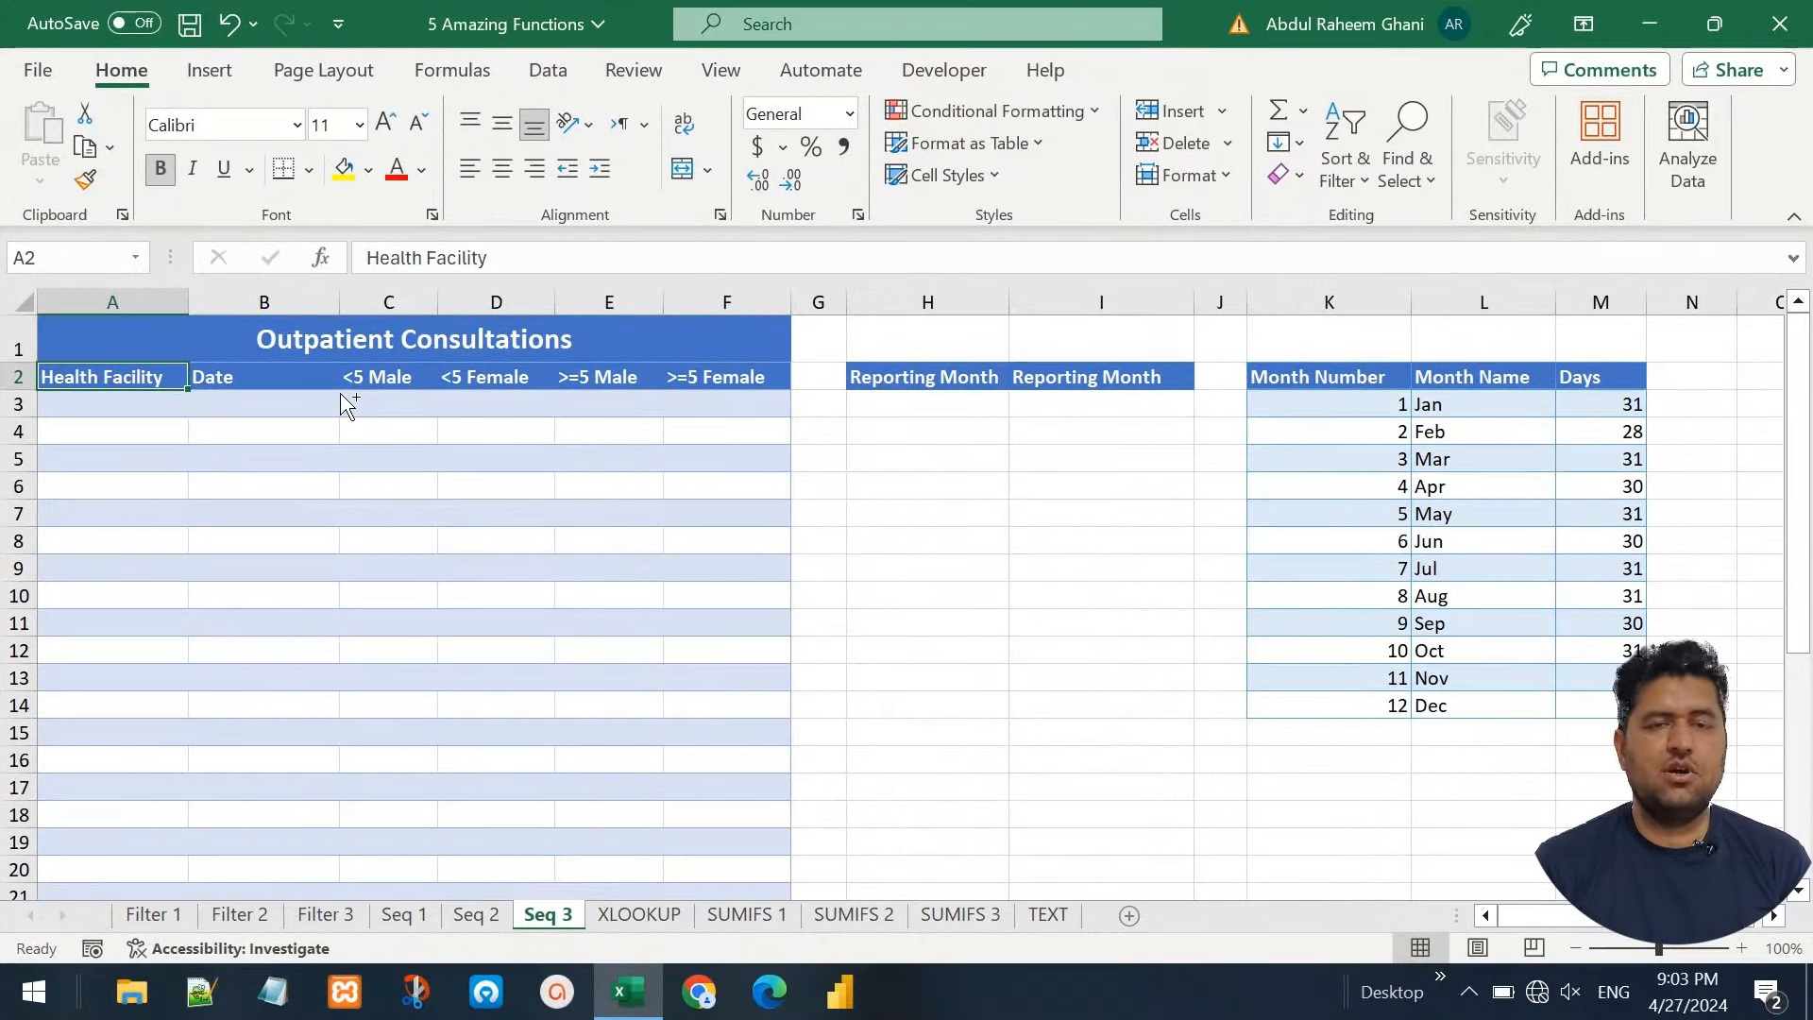
# Show the month numbers offered for the first Reporting Month cell, H3, on the Seq 3 sheet
pyautogui.press('Right')
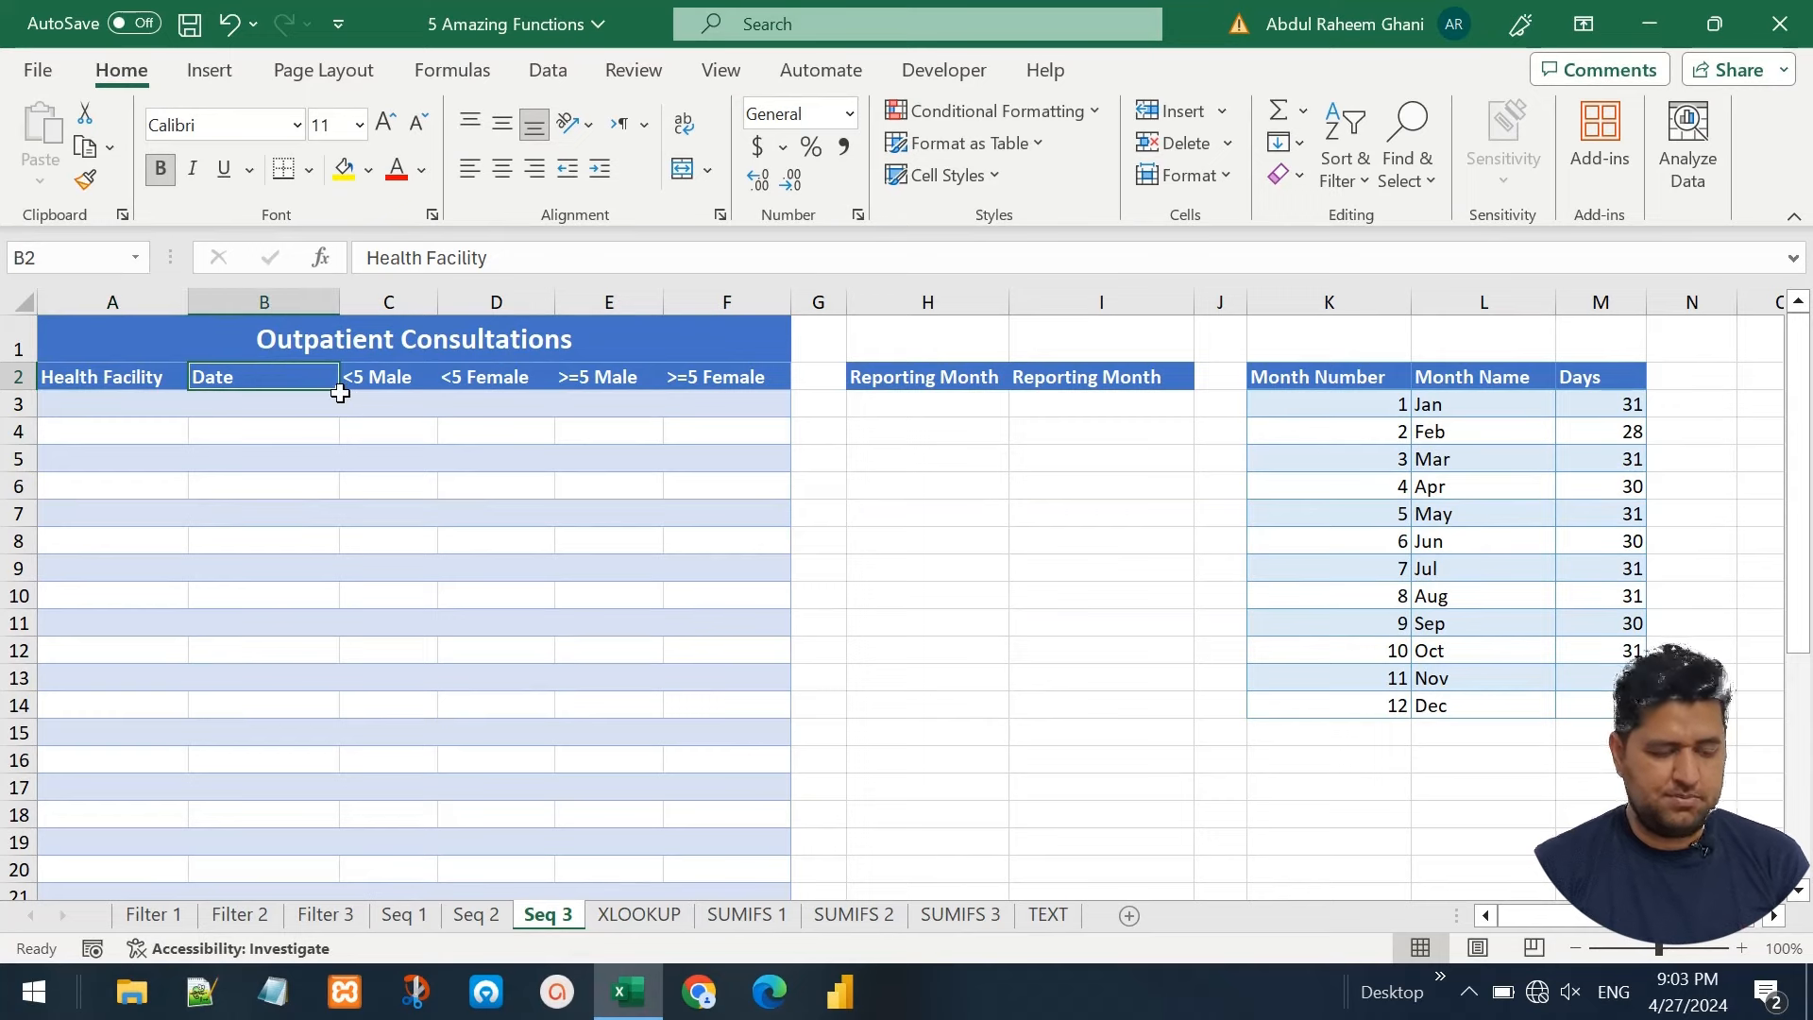
pyautogui.press('Down')
pyautogui.click(955, 403)
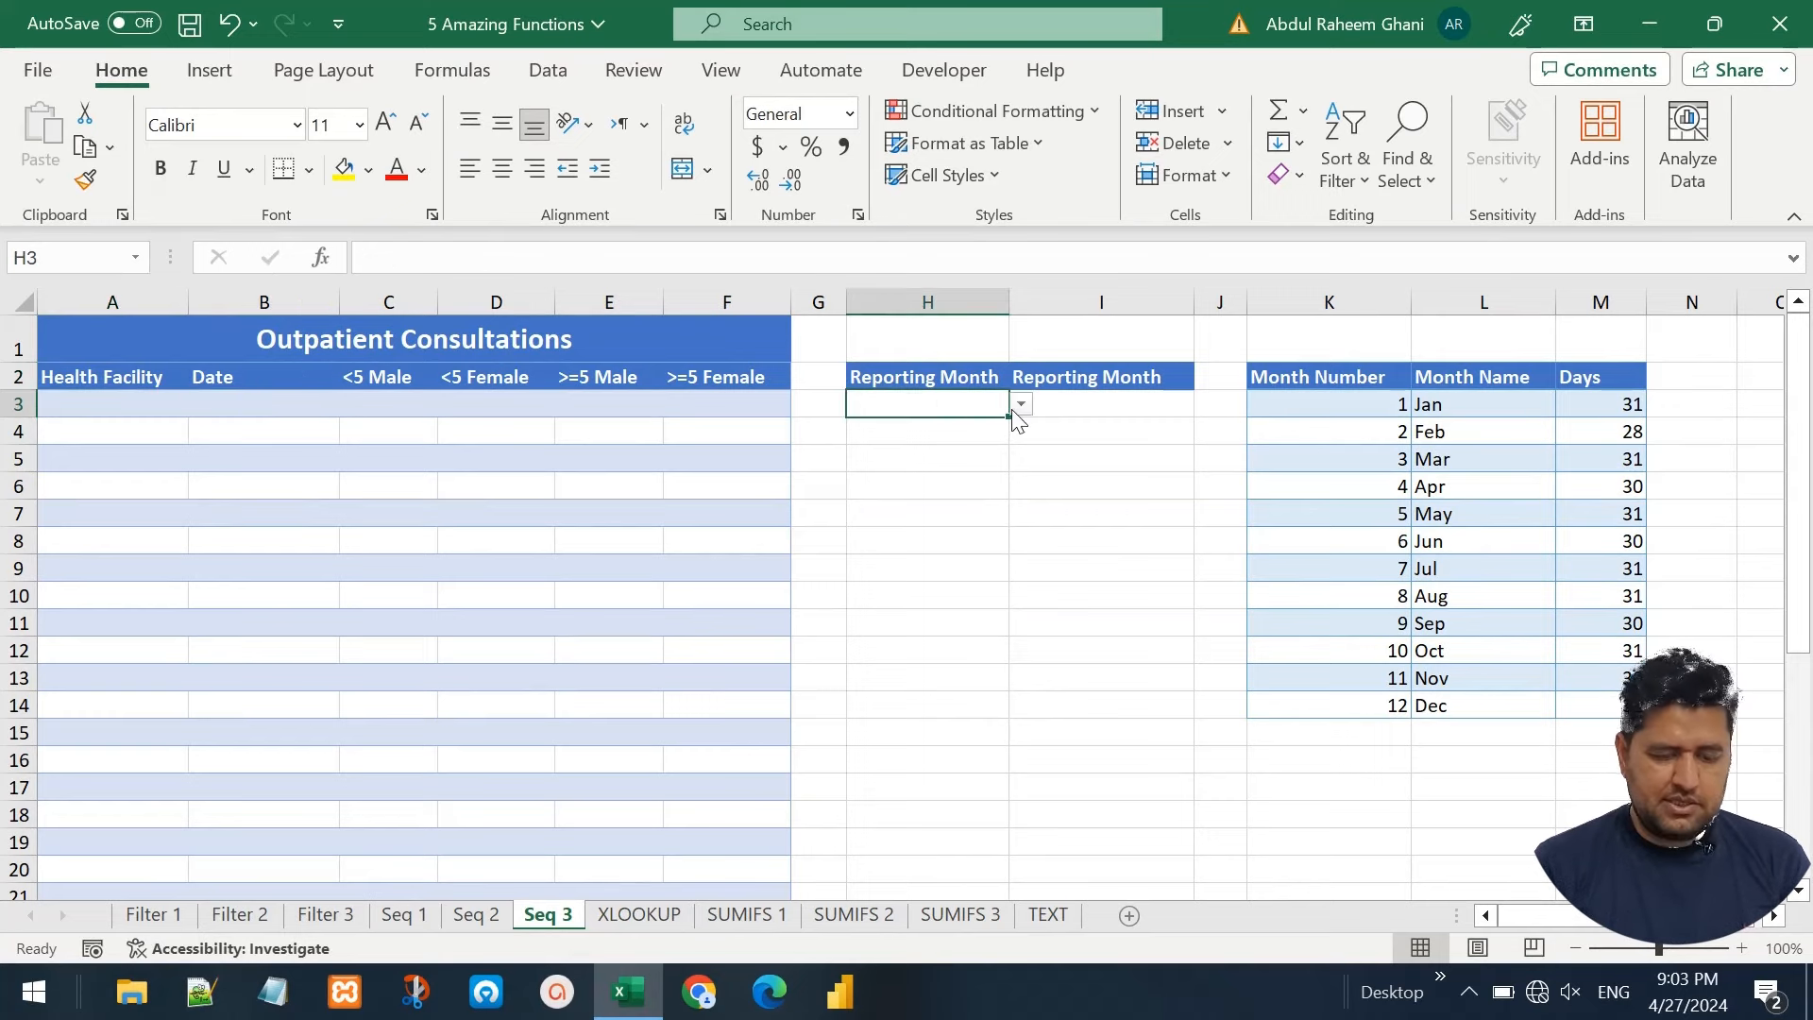
pyautogui.click(1021, 404)
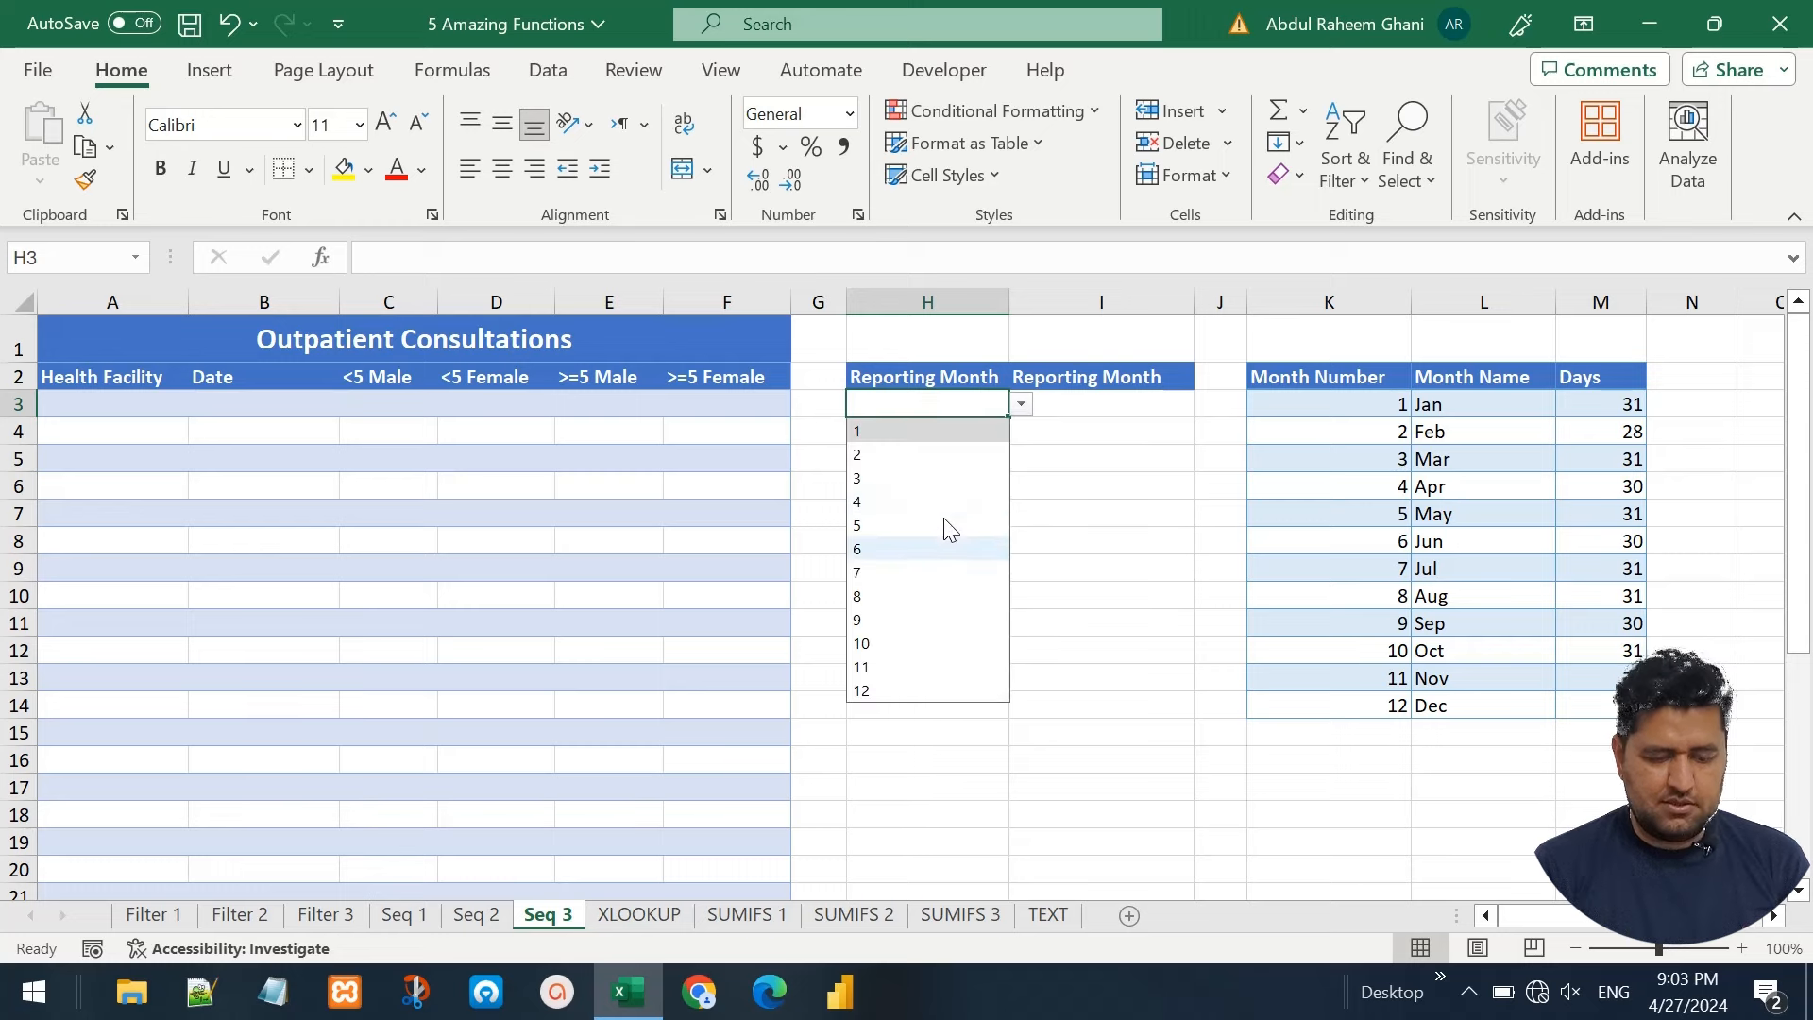
# Begin the Date column formula in B3 with =DATE(2023,H3,SEQUENCE(, taking the month from the Reporting Month cell
pyautogui.click(295, 406)
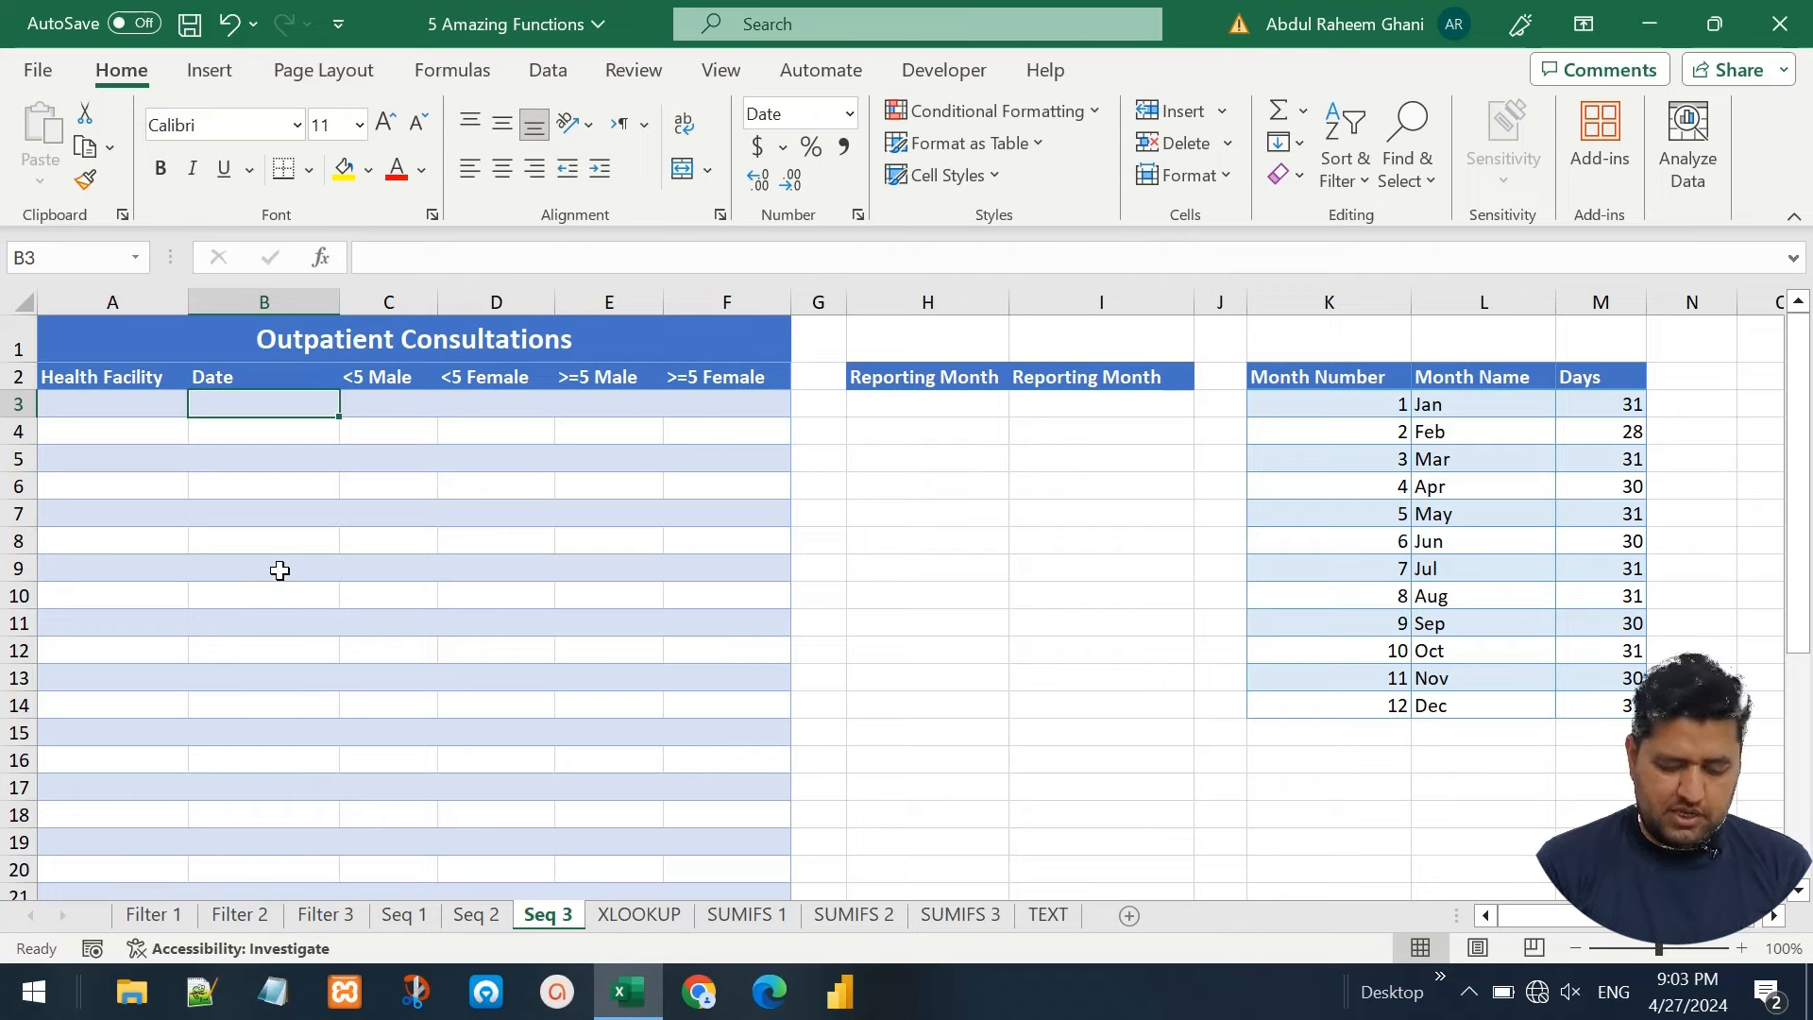
pyautogui.write('=date')
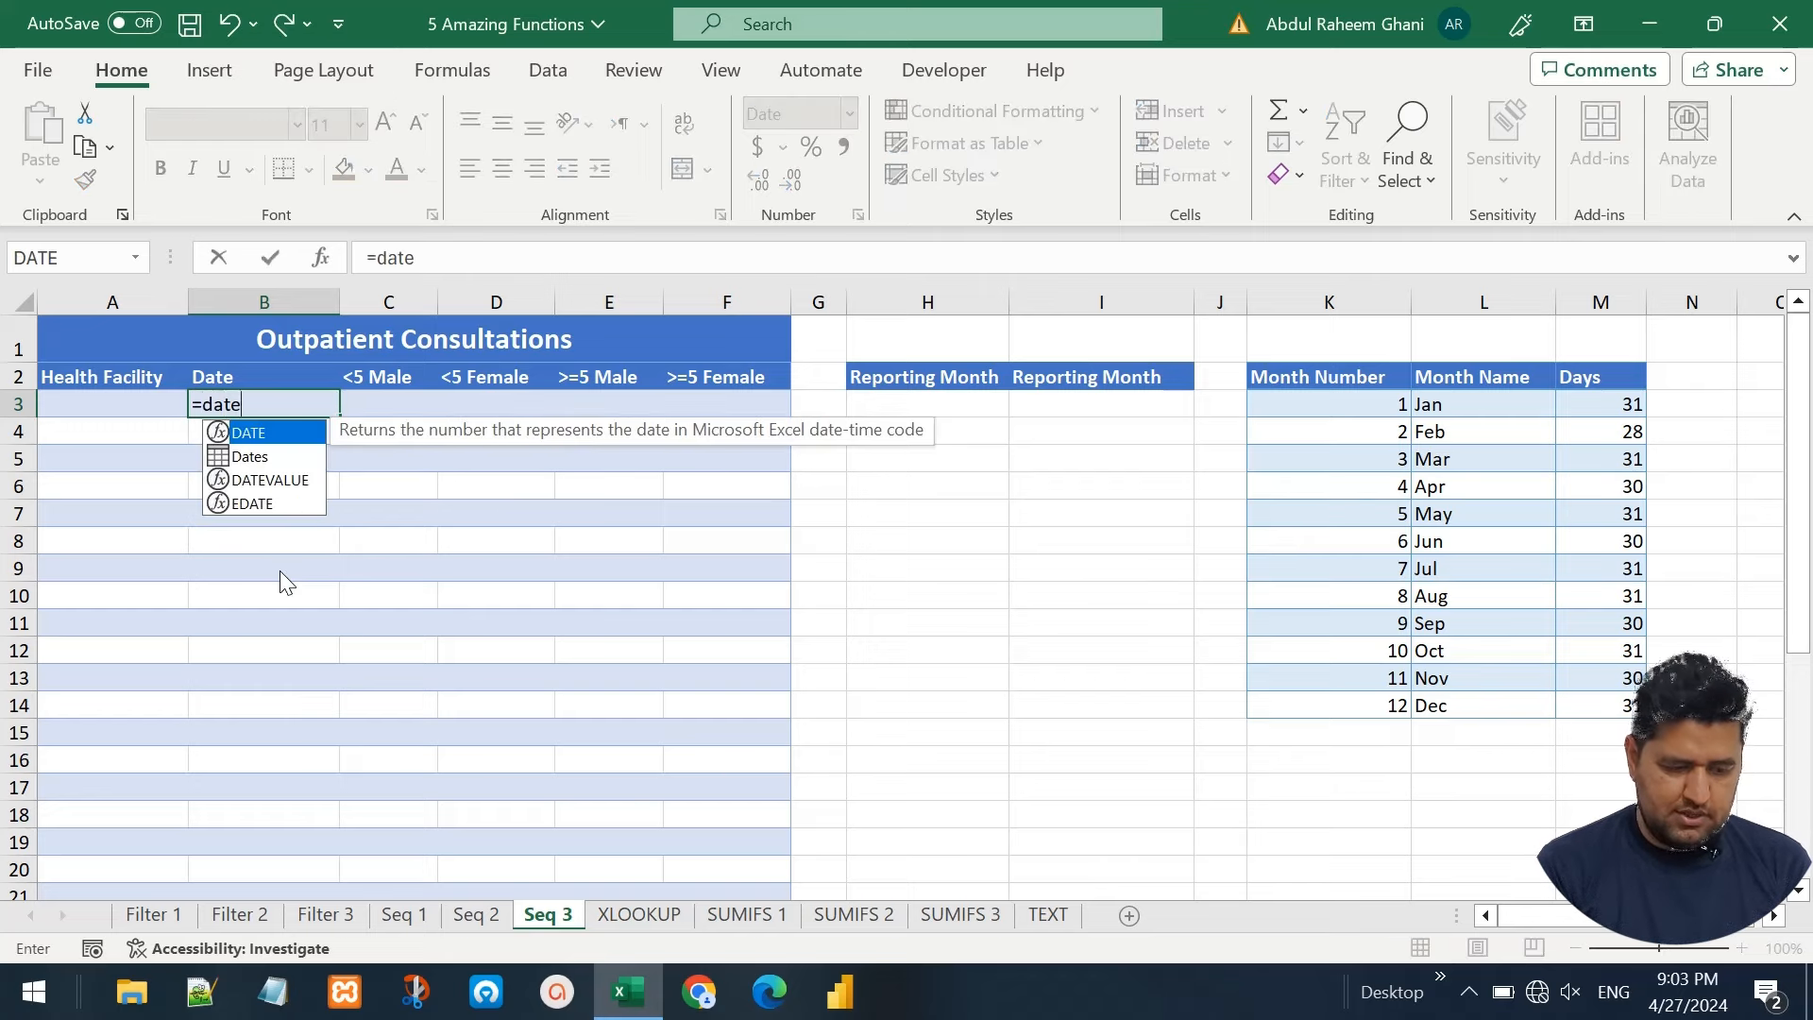
pyautogui.press('Tab')
pyautogui.write('2023,')
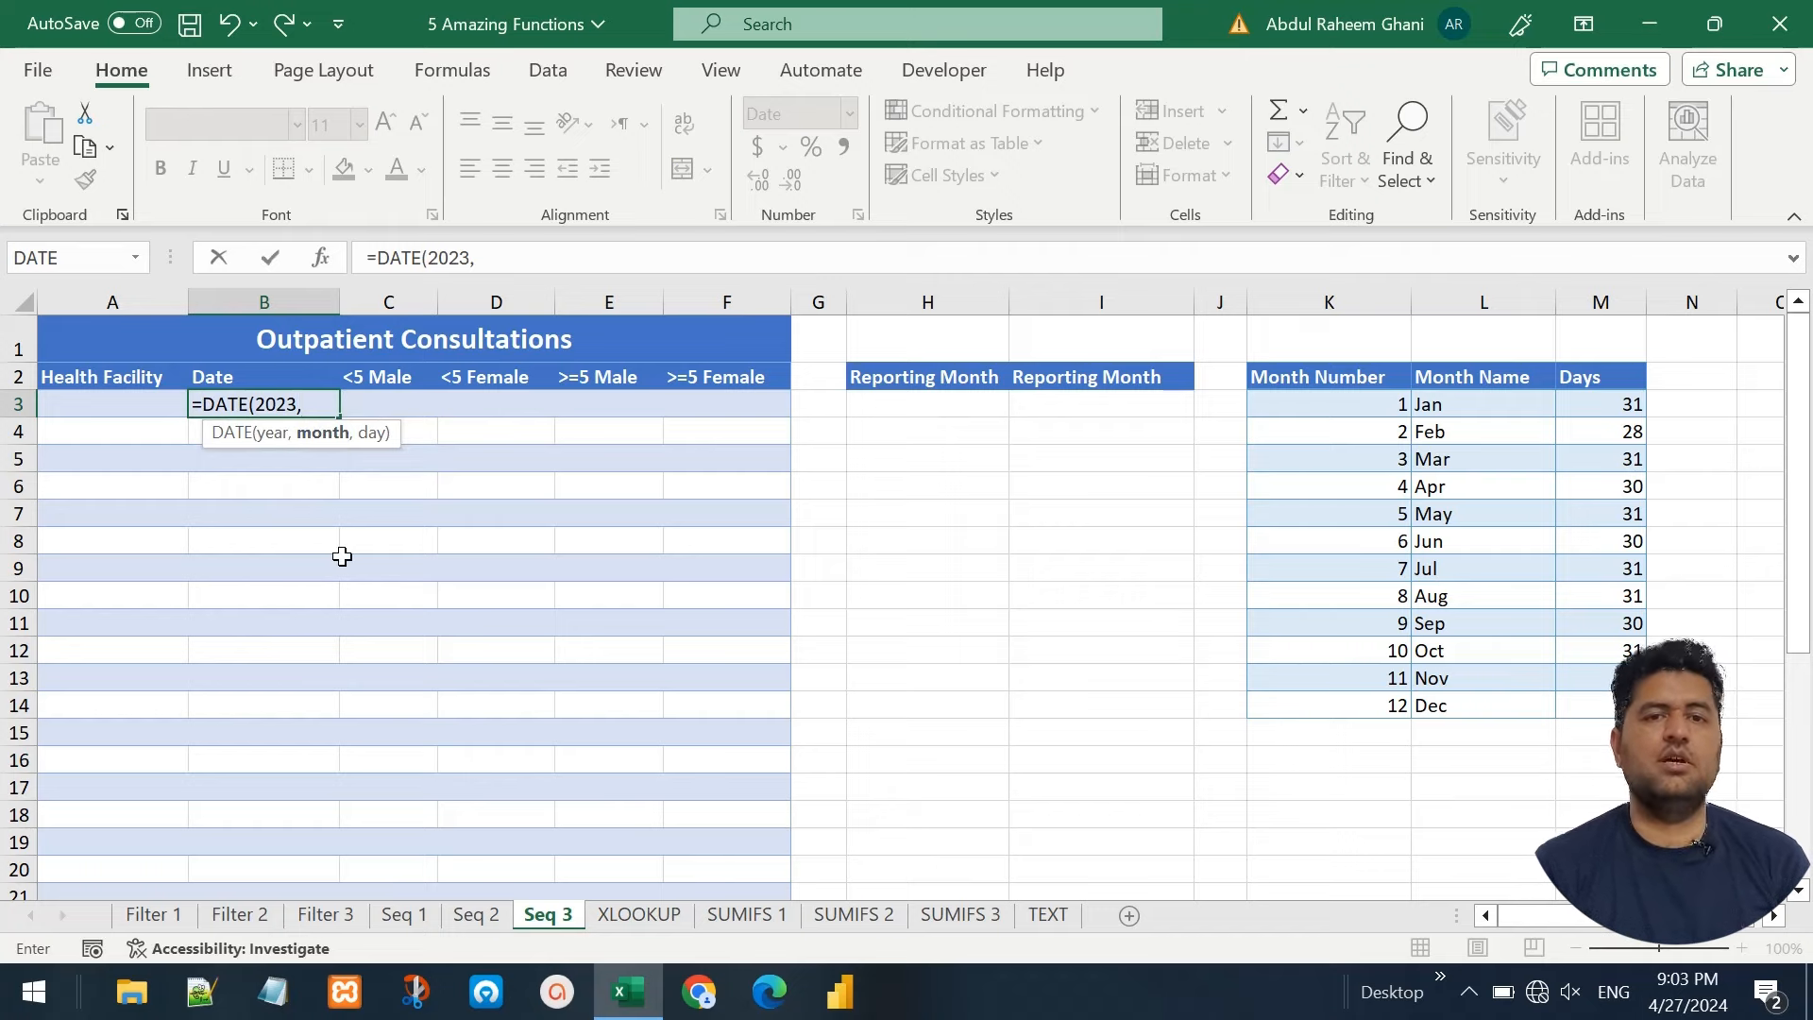
pyautogui.click(941, 404)
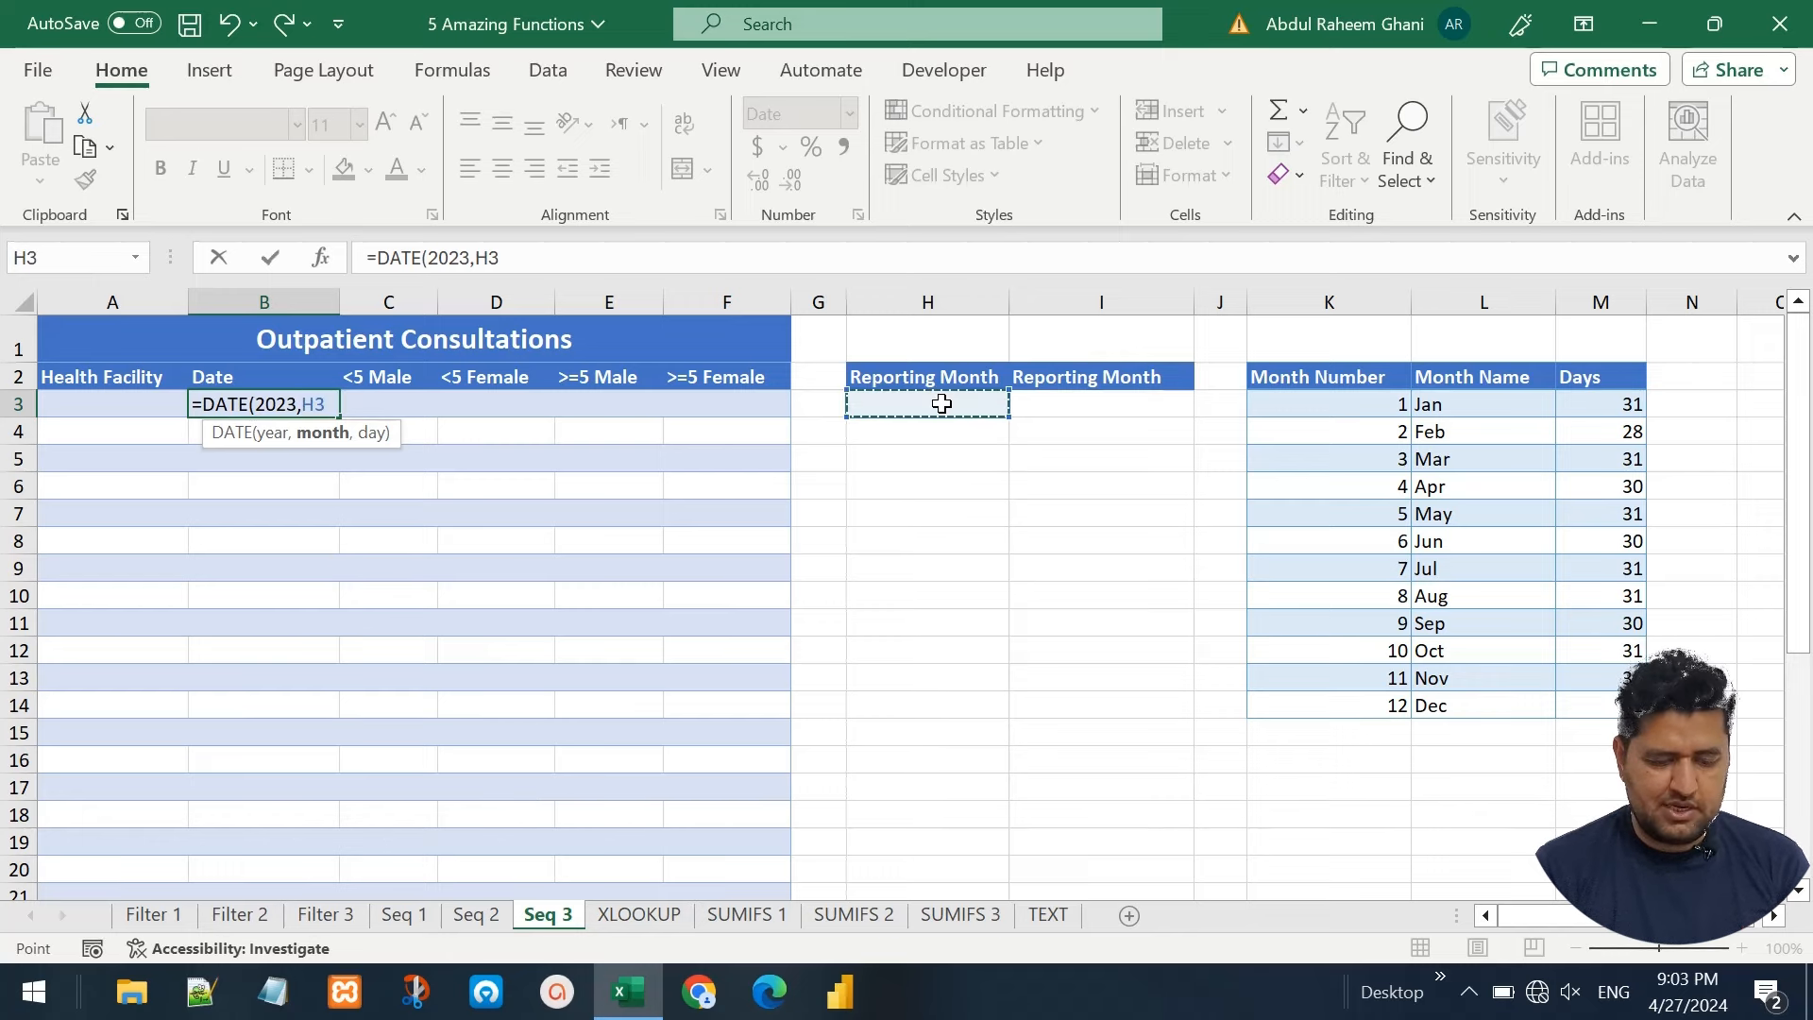
pyautogui.write(',')
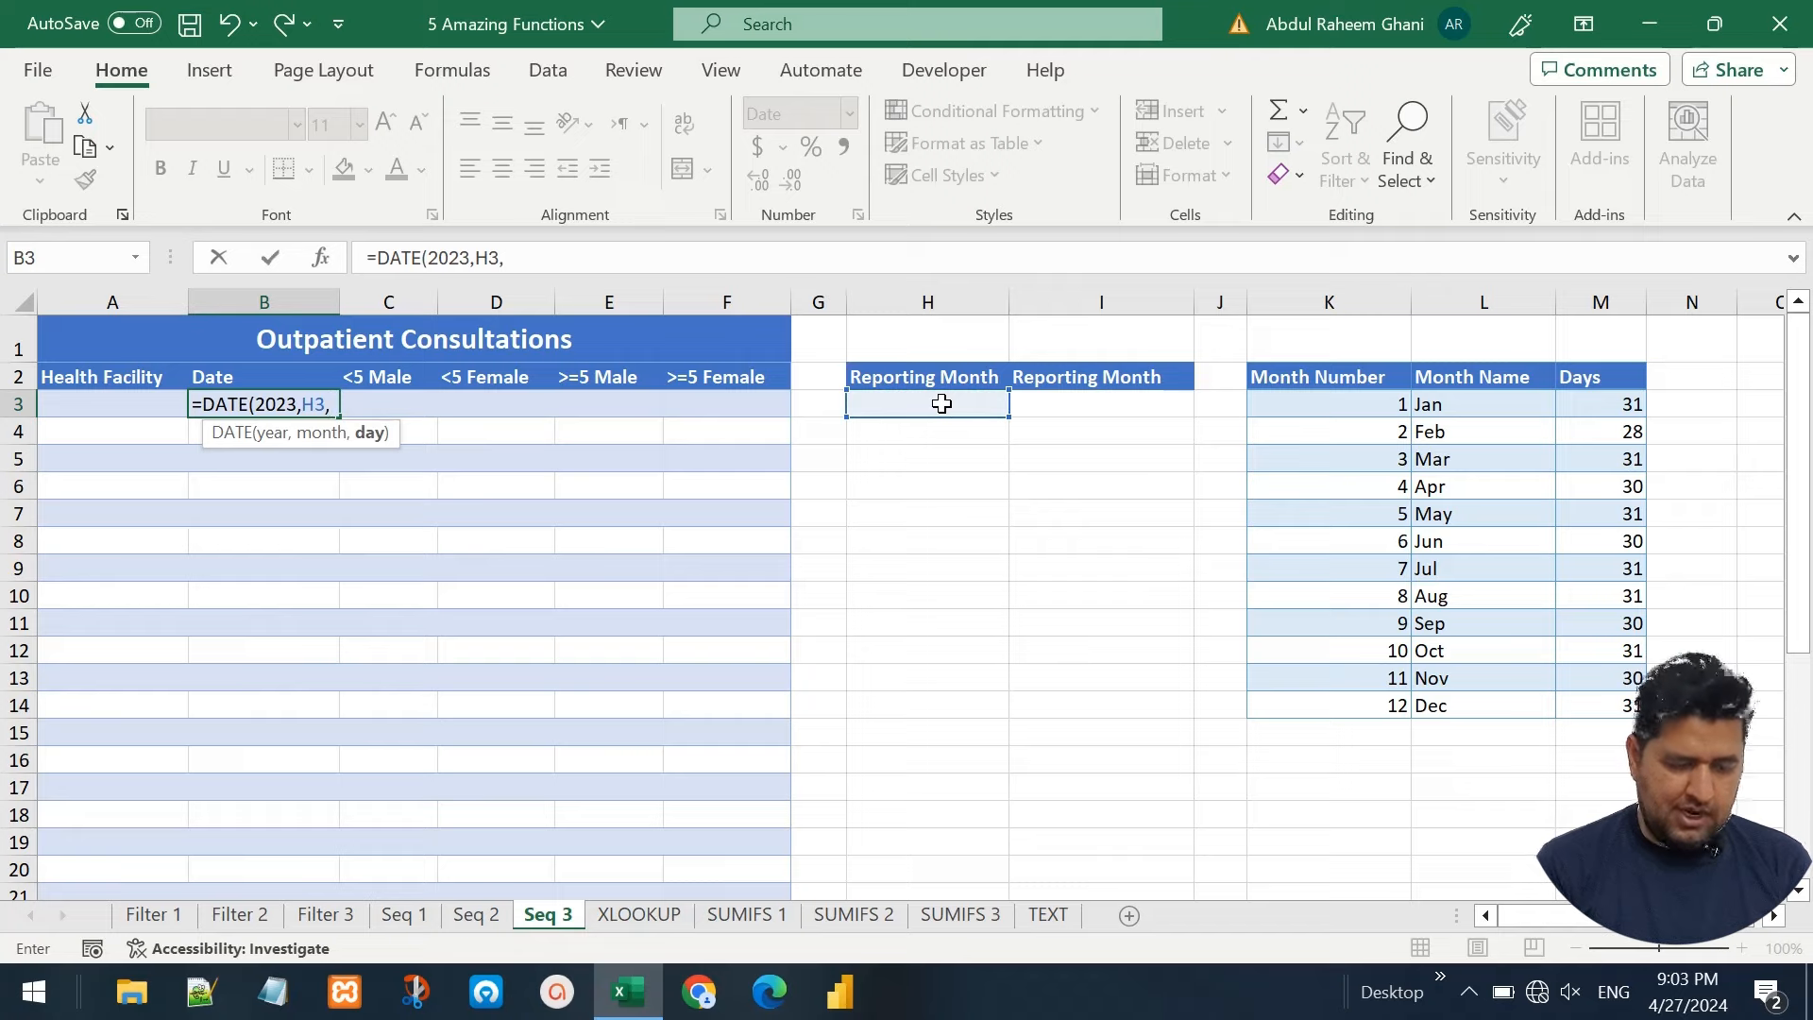
pyautogui.write('se')
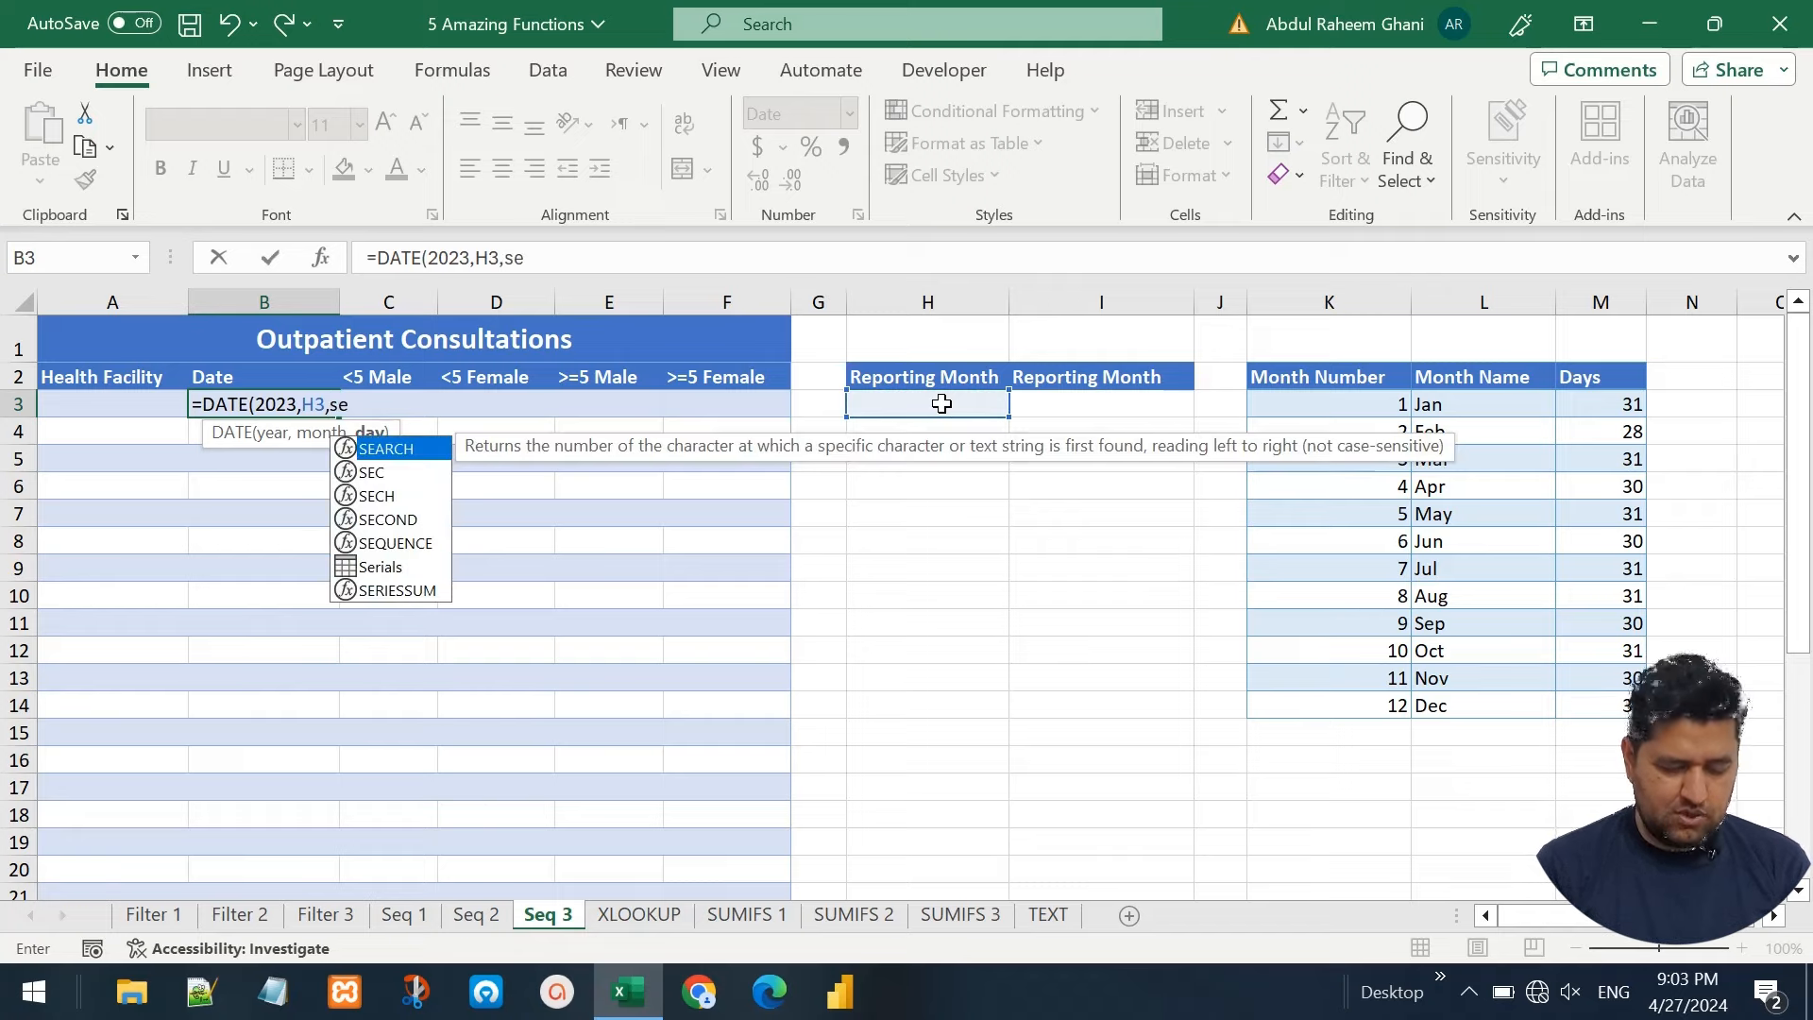
pyautogui.write('q')
pyautogui.press('Tab')
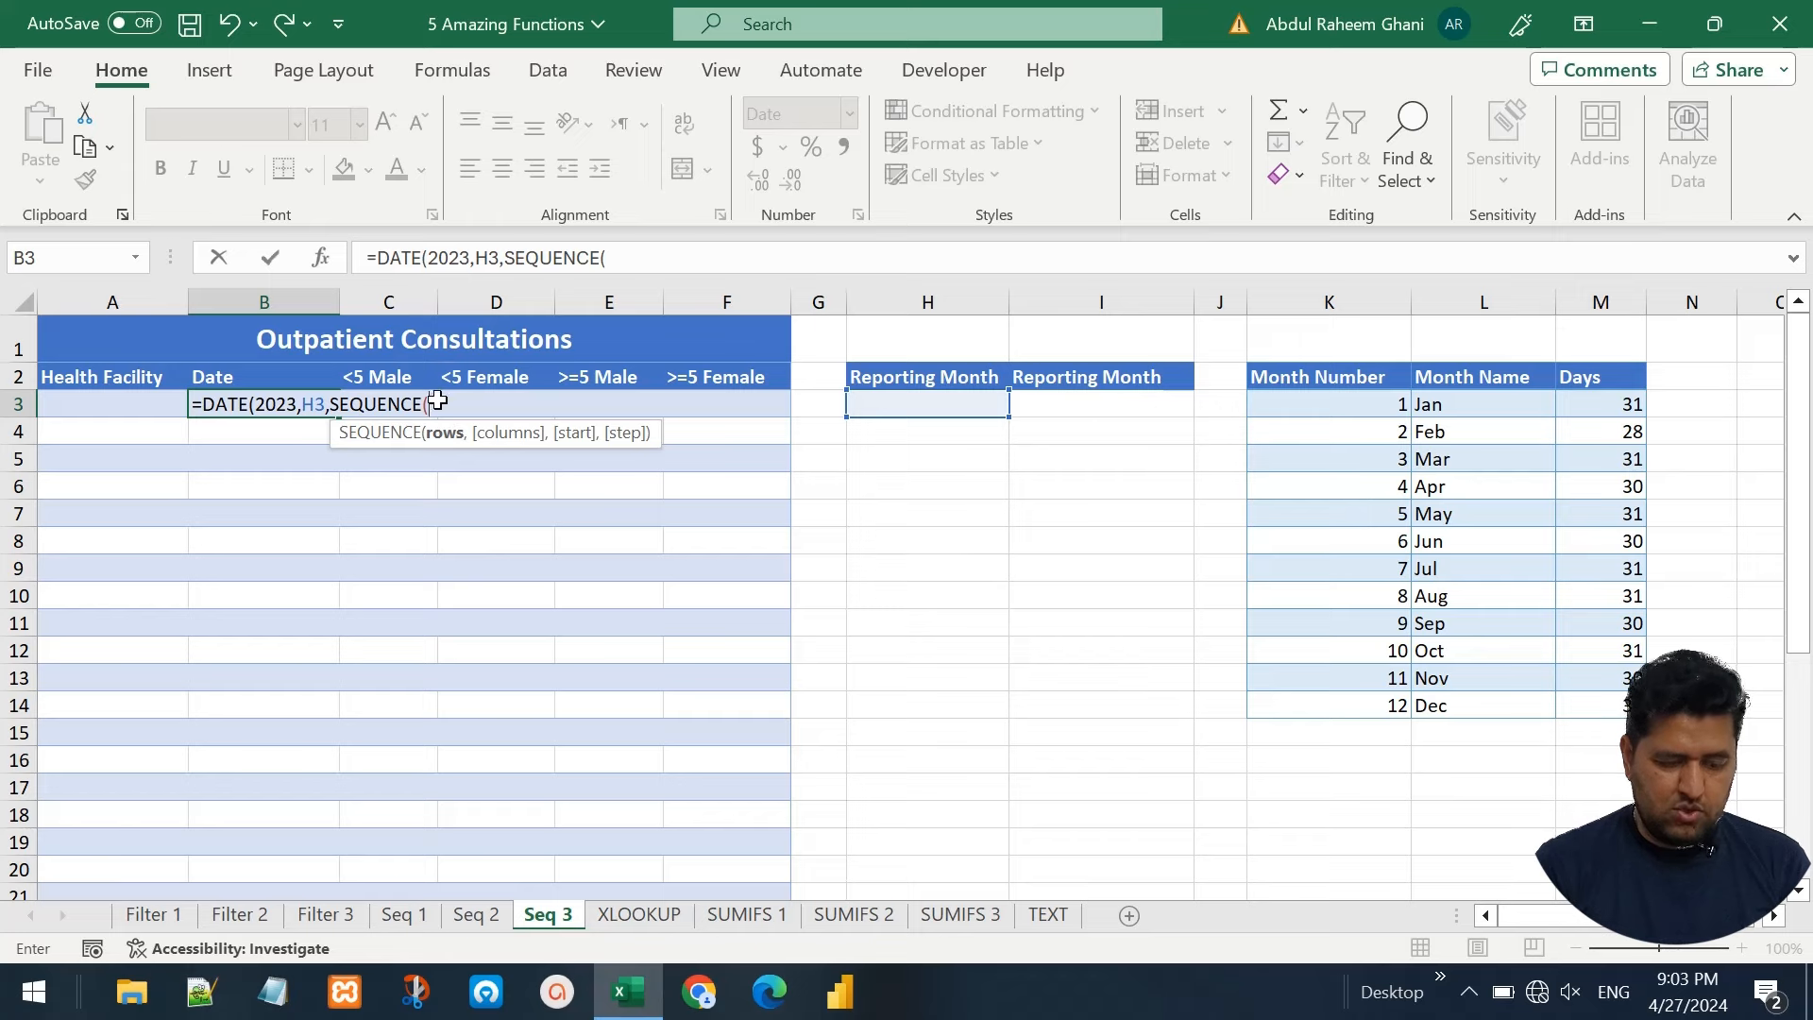
# Complete the B3 formula with XLOOKUP(H3,Table11[Month Number],Table11[Days]) as the SEQUENCE row count
pyautogui.write('xlo')
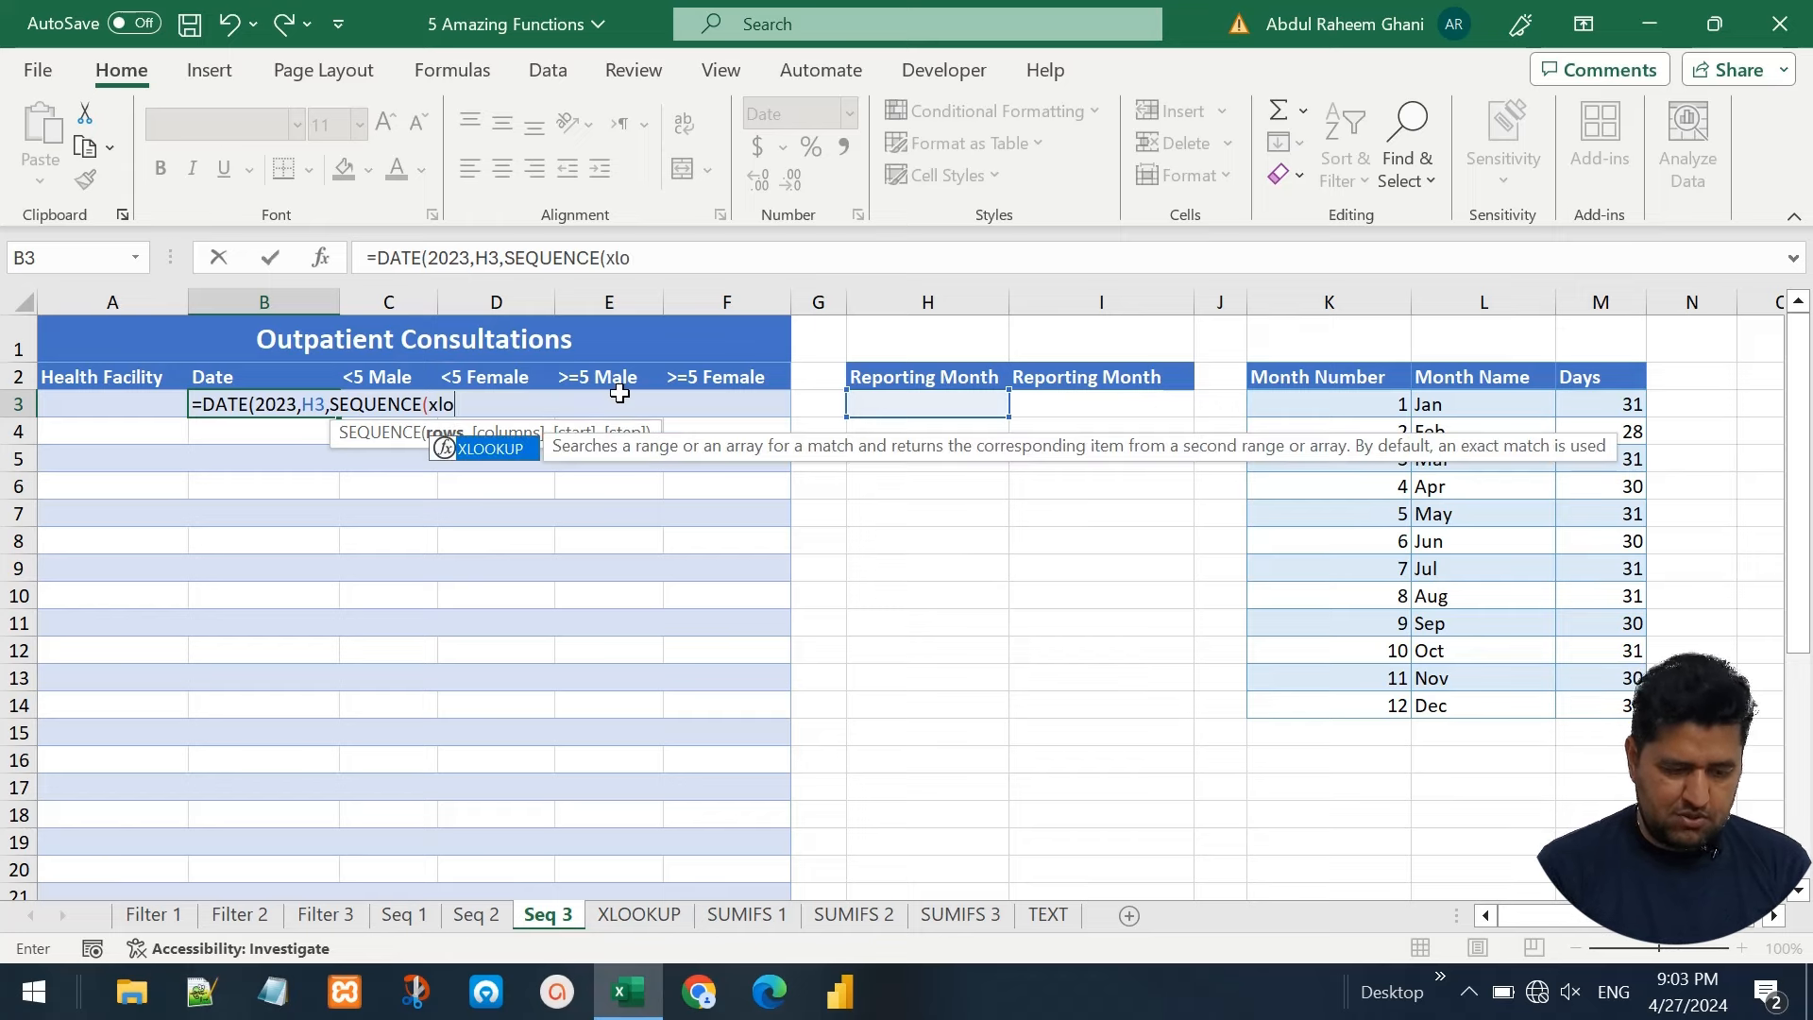
pyautogui.press('Tab')
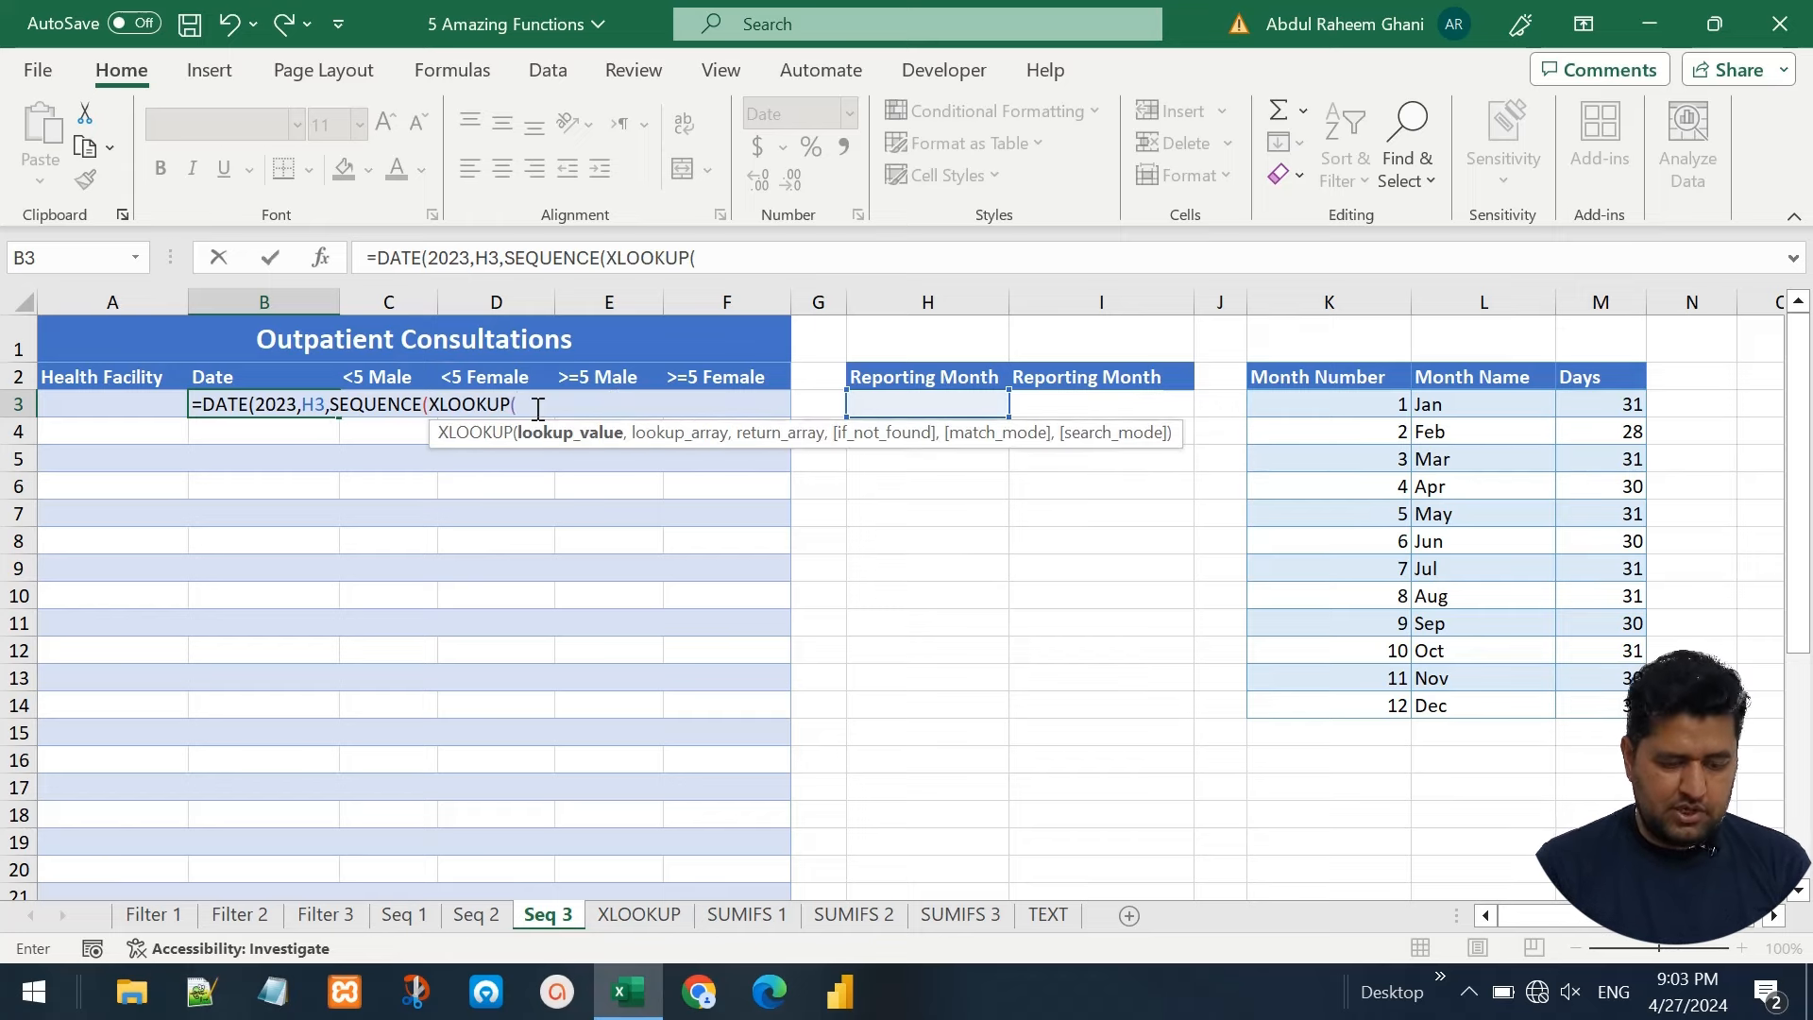
pyautogui.click(910, 403)
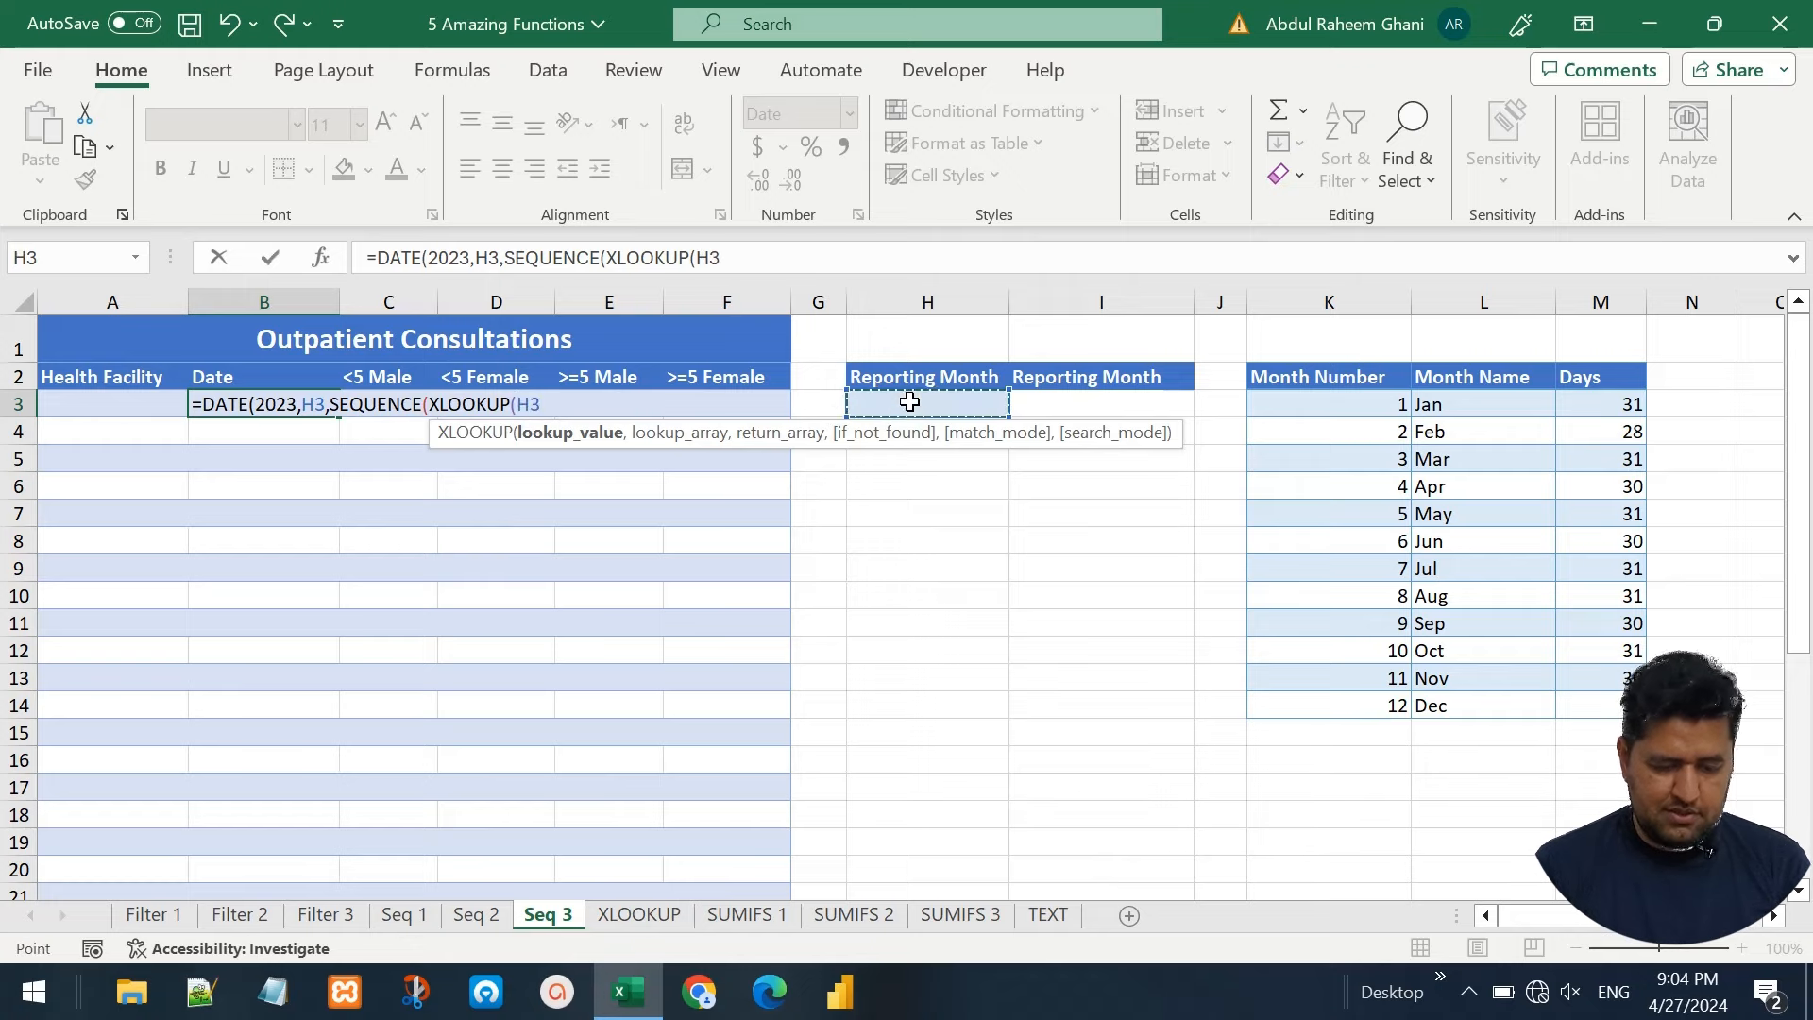
pyautogui.write(',')
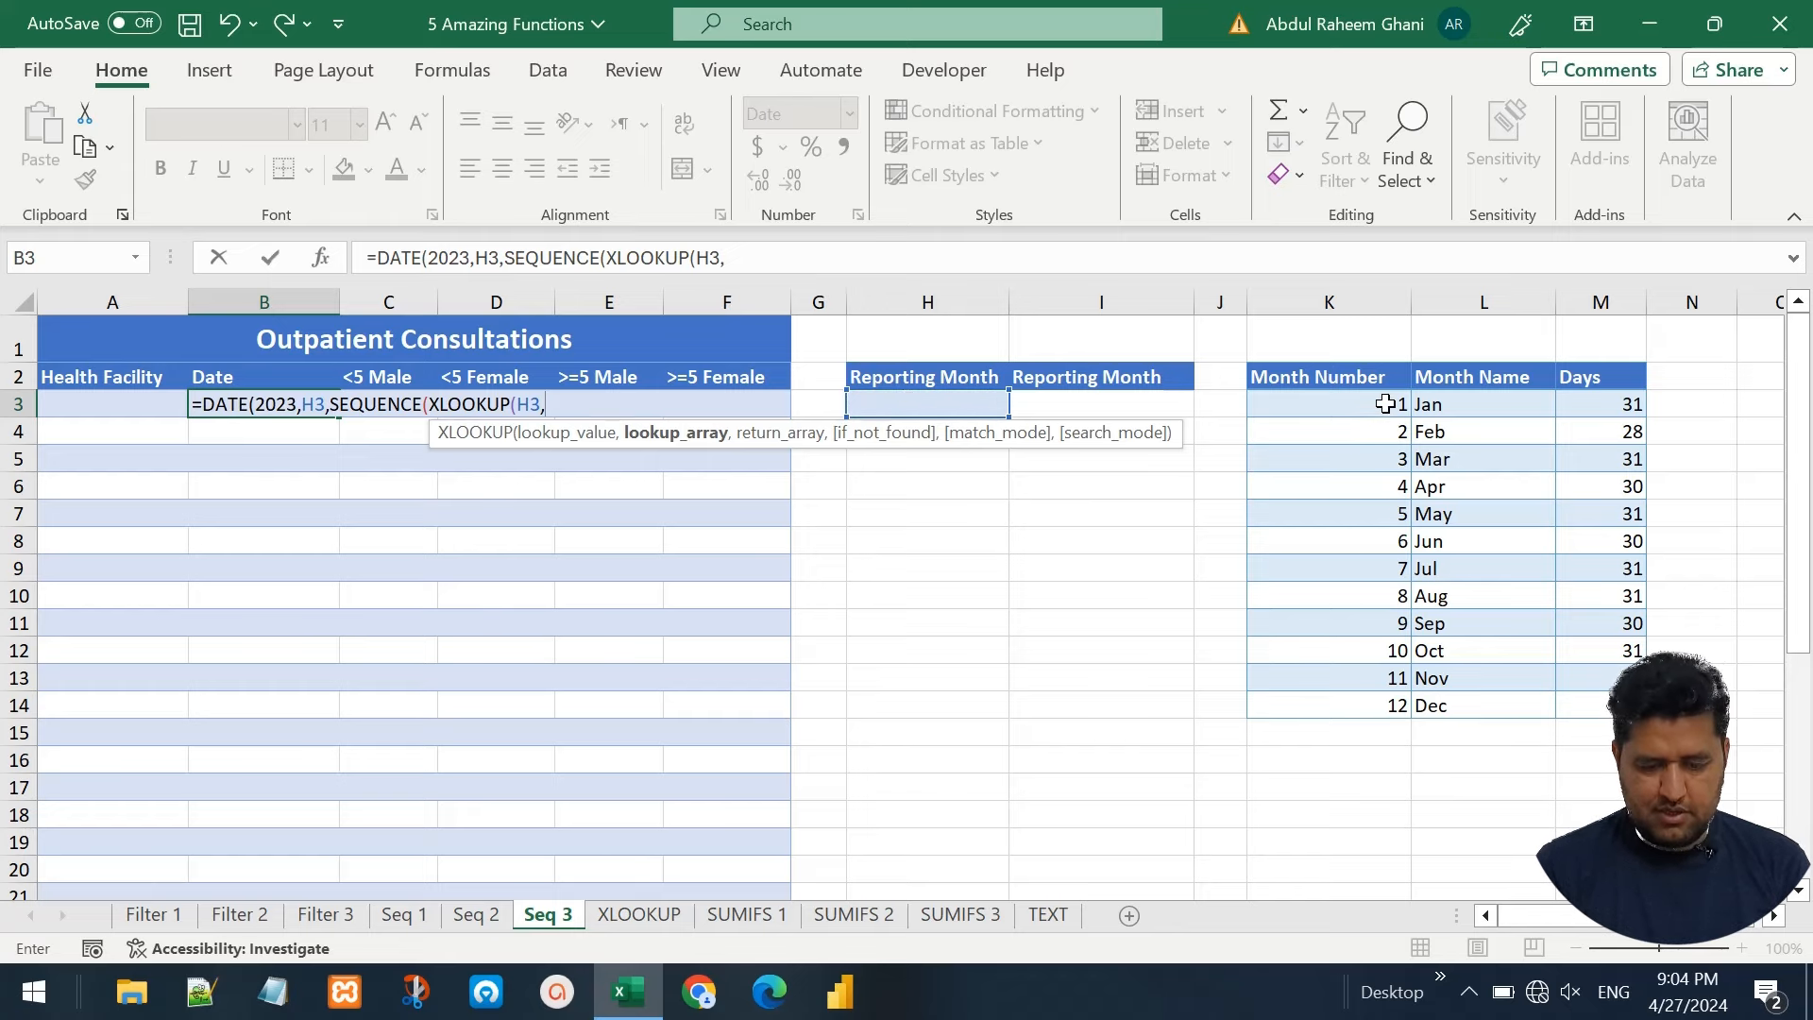
pyautogui.moveTo(1385, 403); pyautogui.dragTo(1362, 711)
pyautogui.write(',')
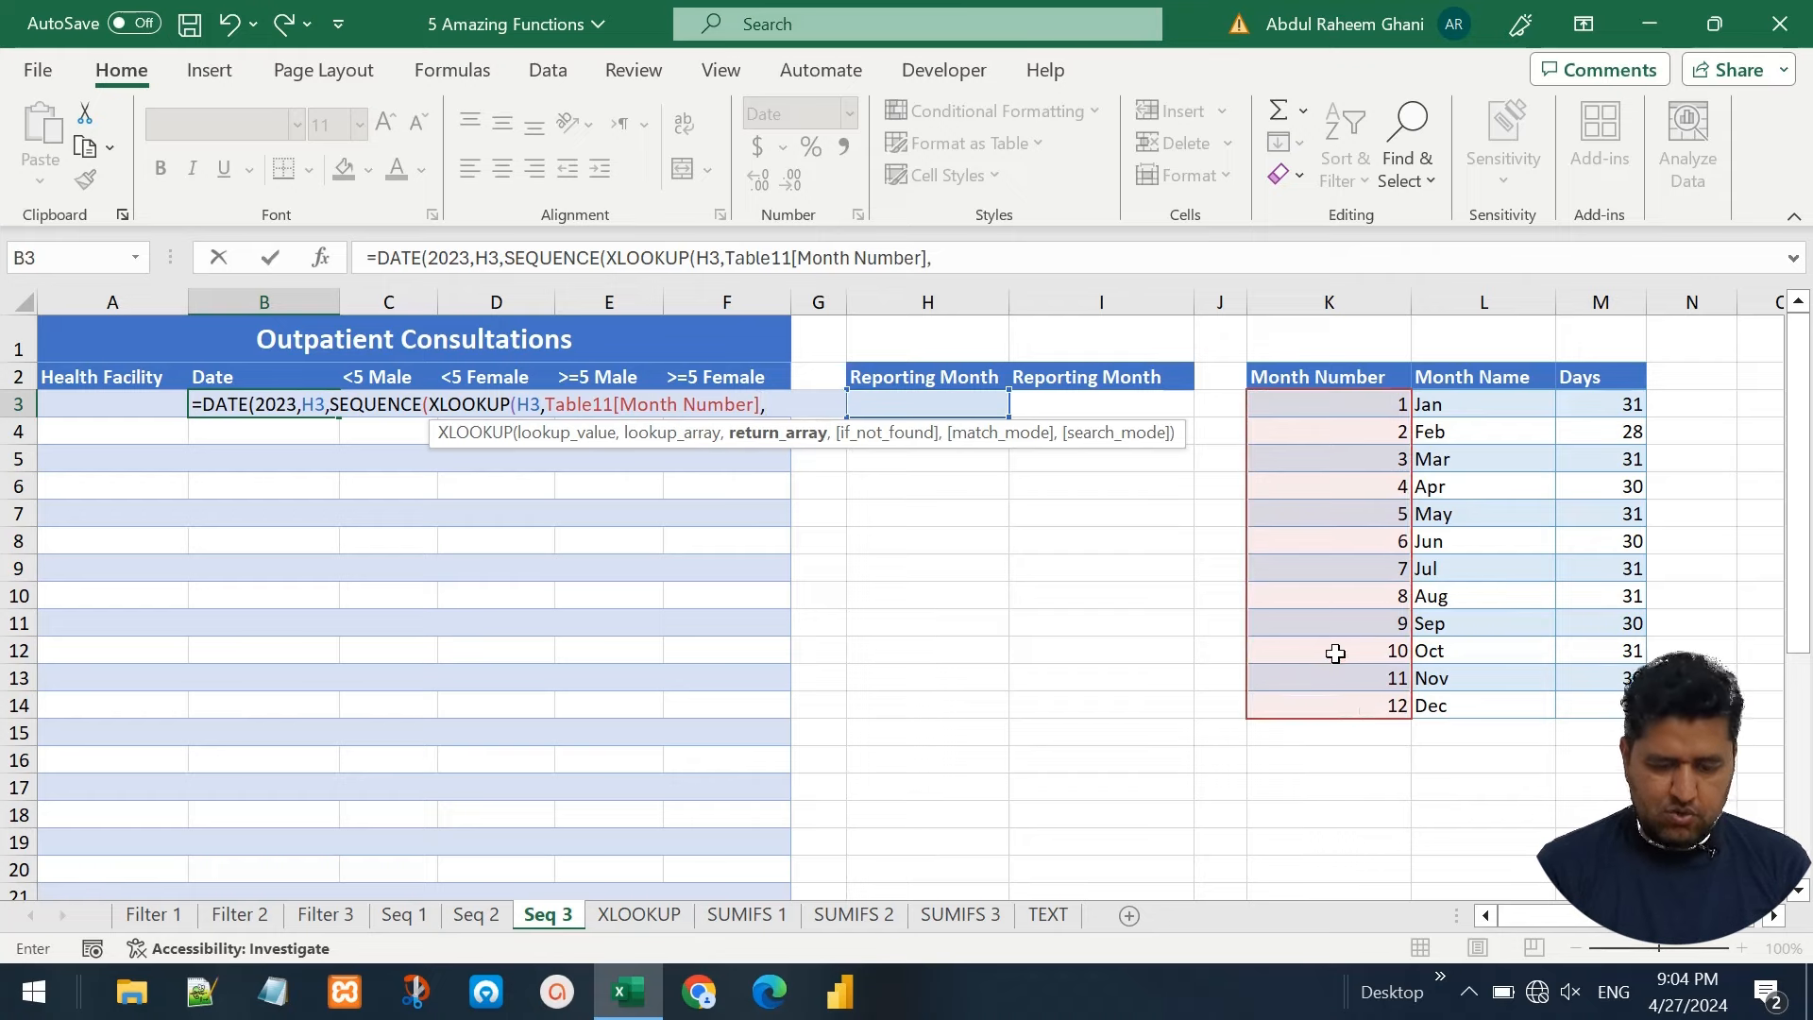
pyautogui.click(1589, 409)
pyautogui.moveTo(1589, 409); pyautogui.dragTo(1582, 706)
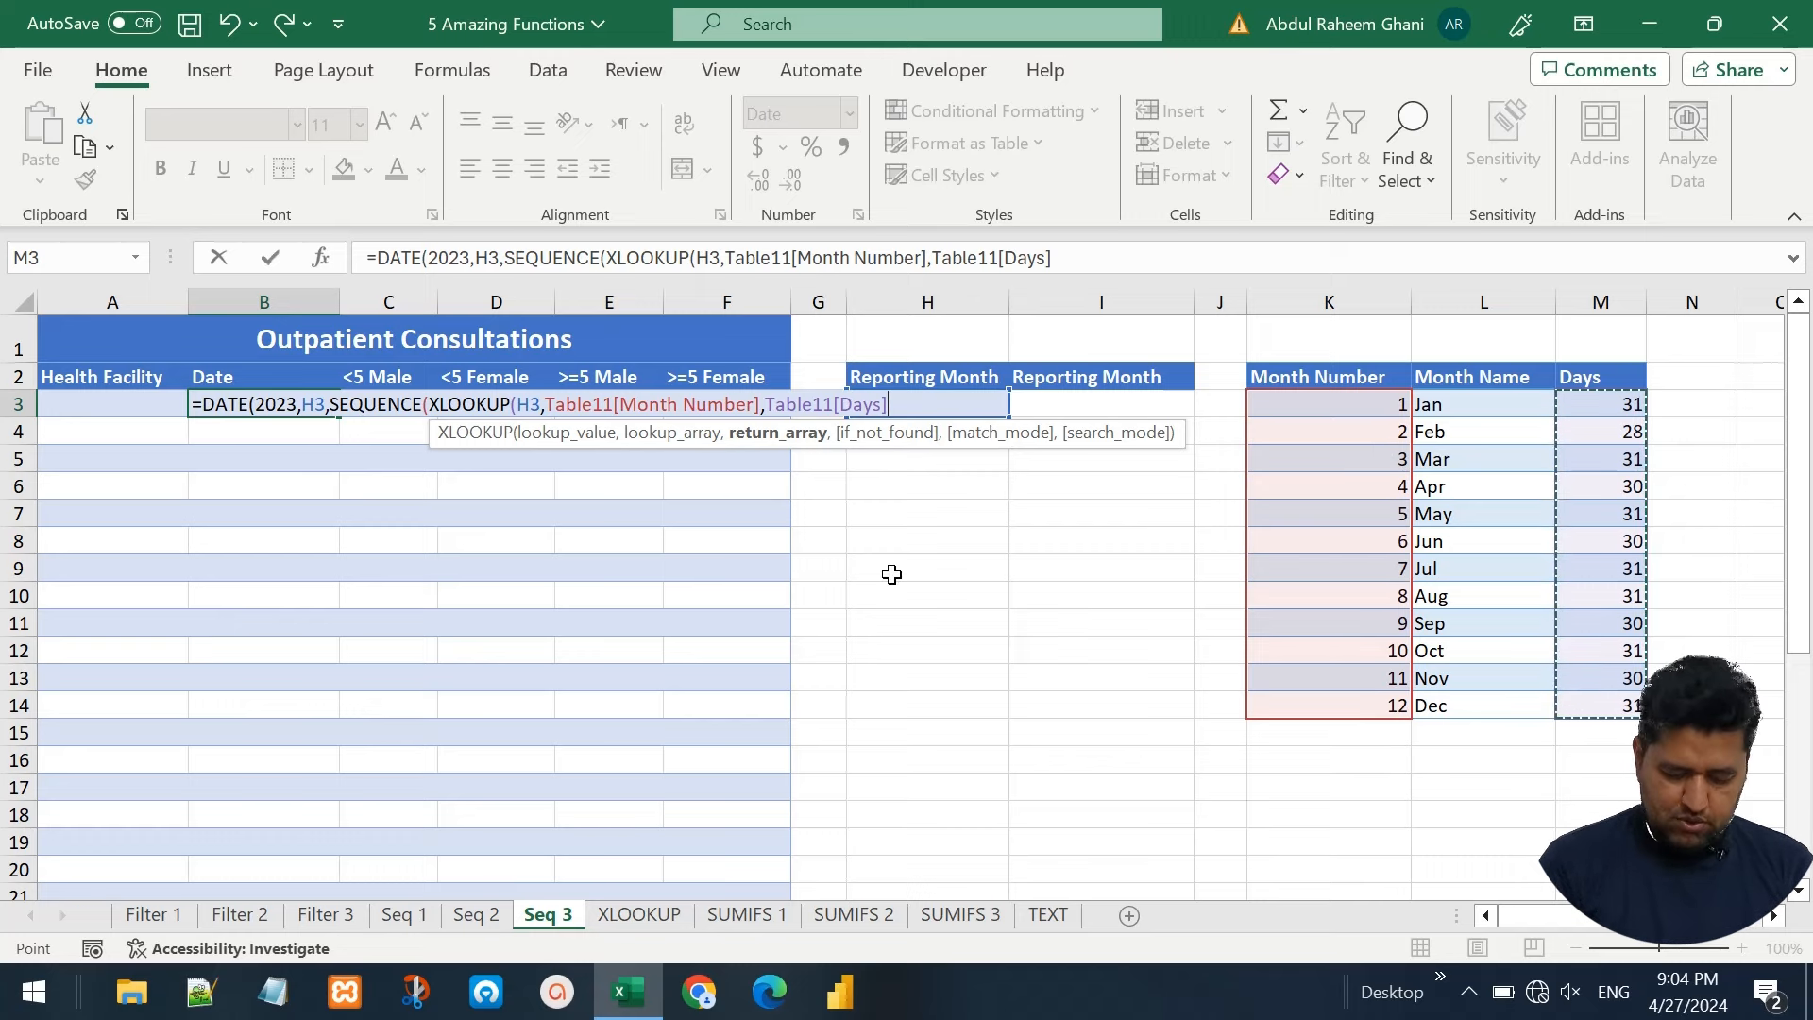
pyautogui.write(')')
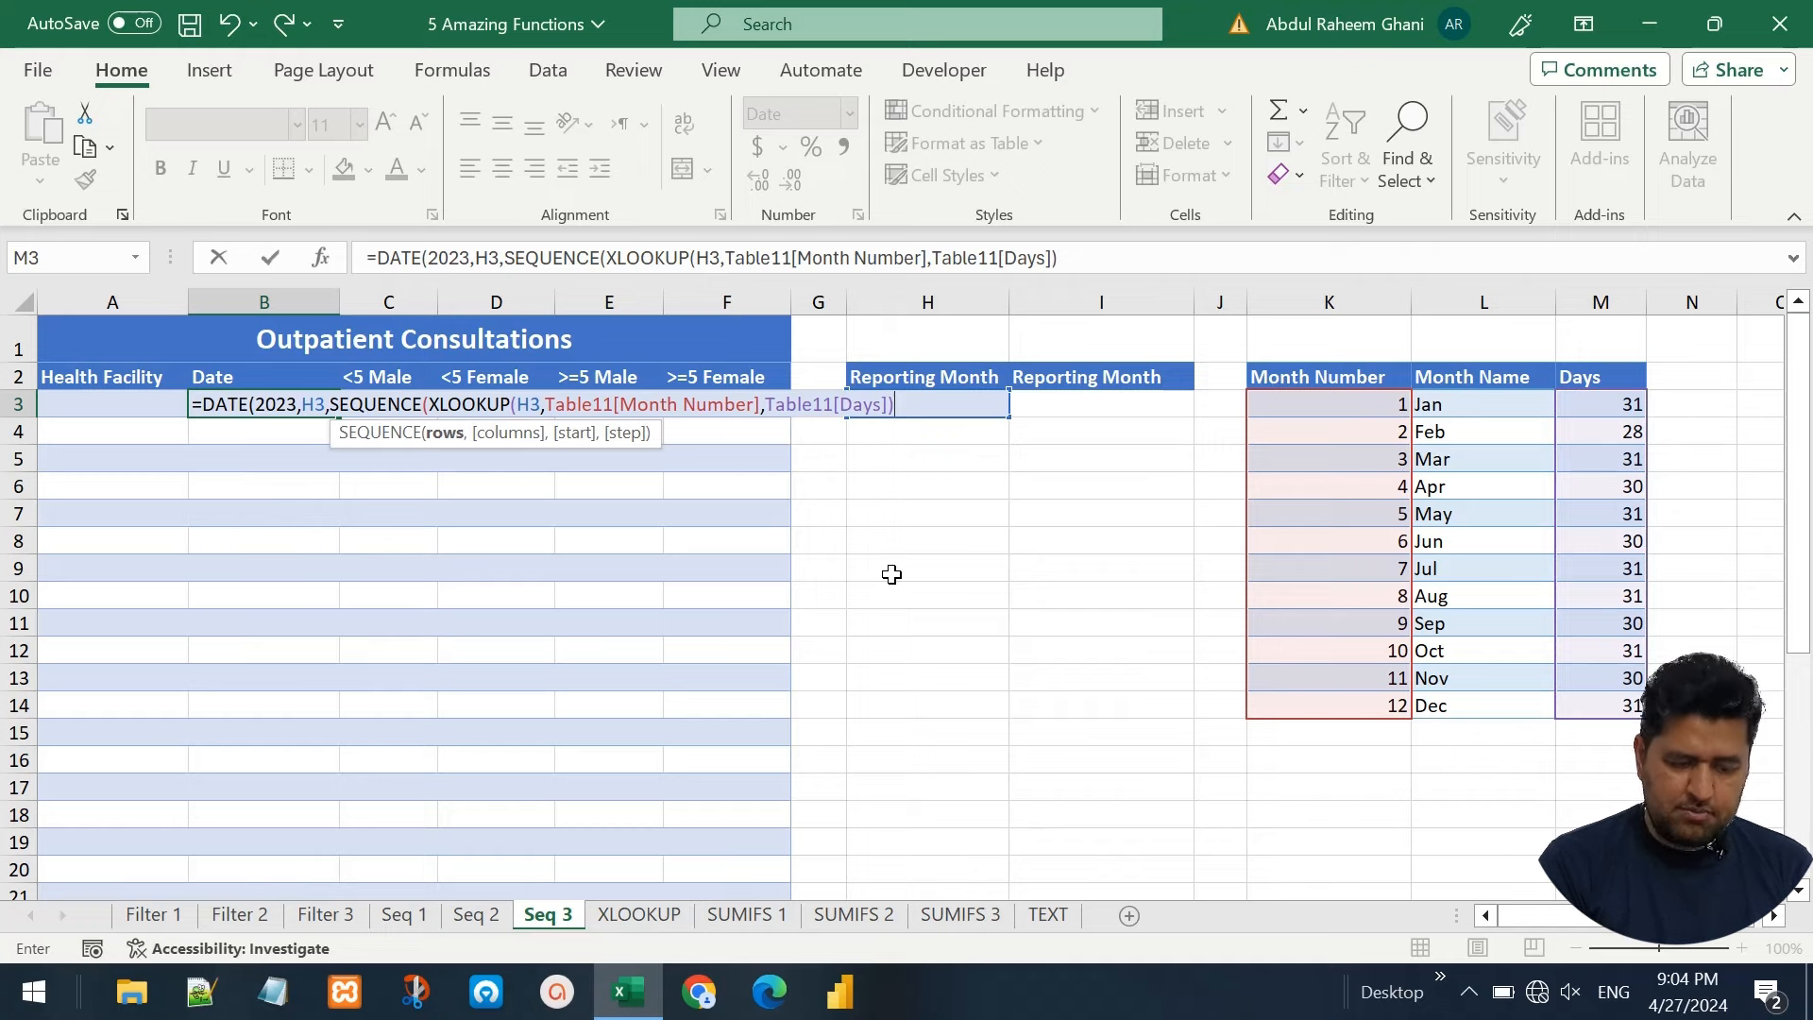
pyautogui.write(')')
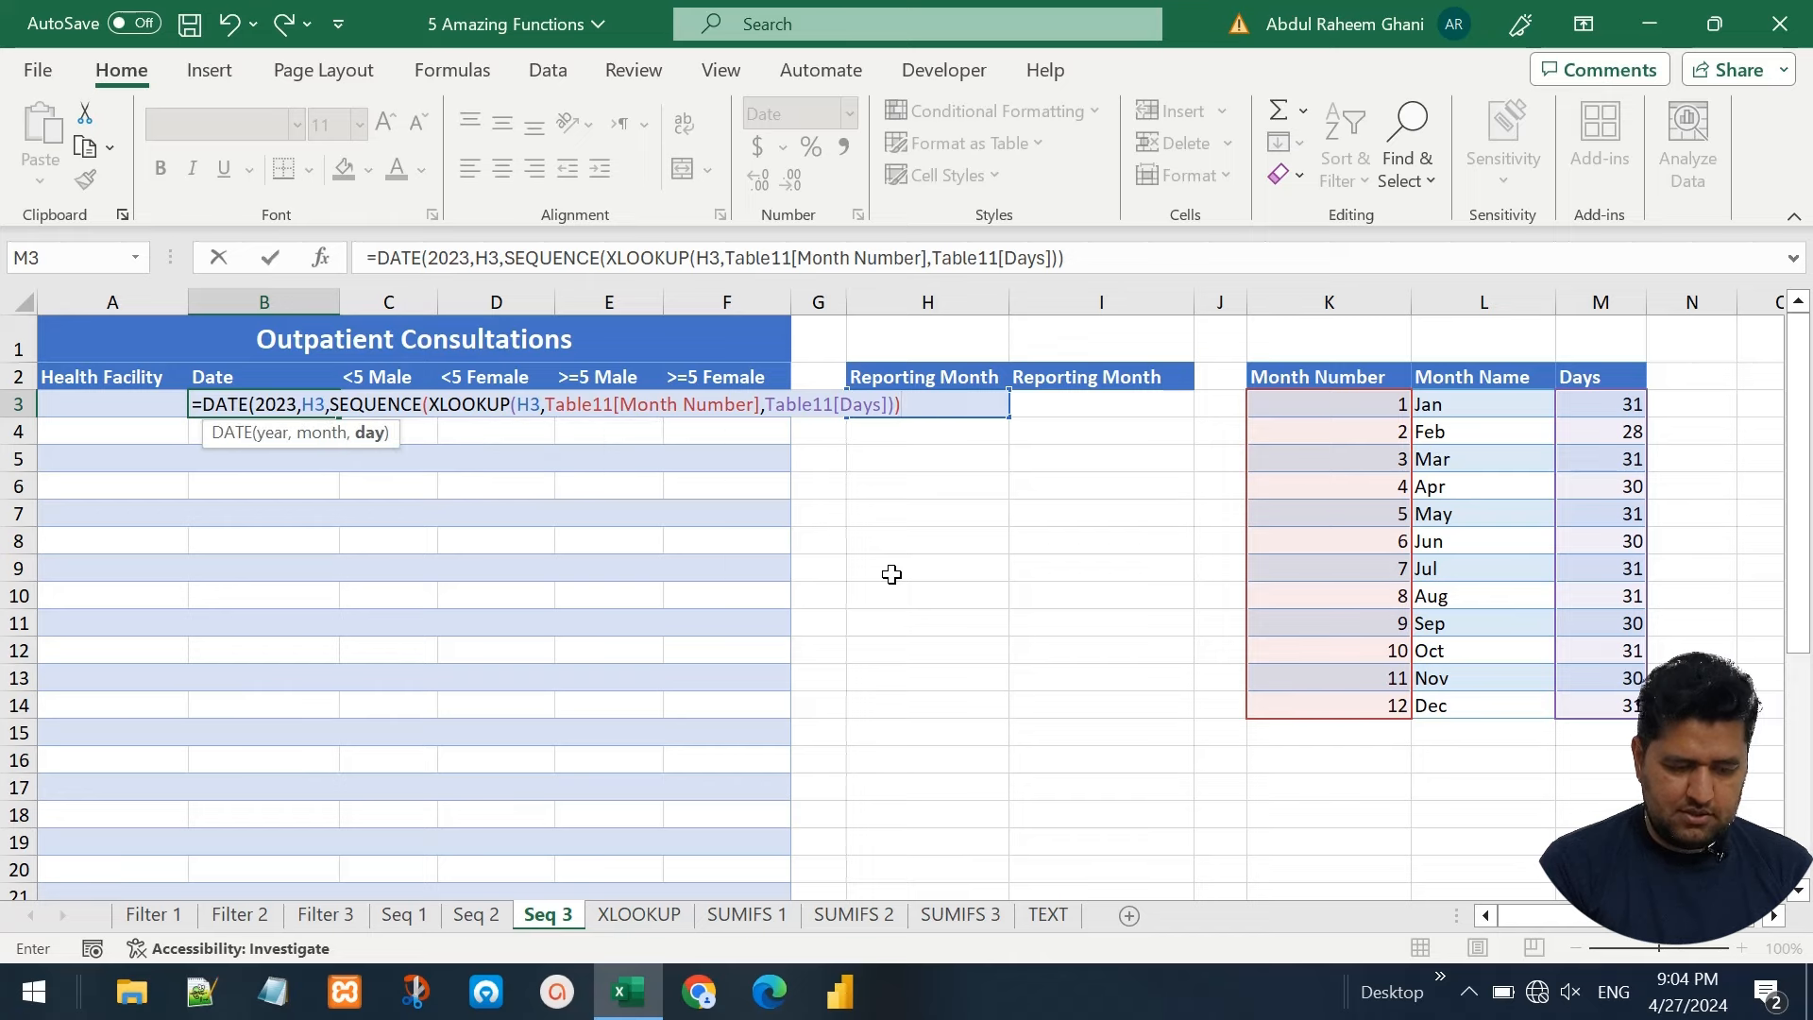
pyautogui.write(')')
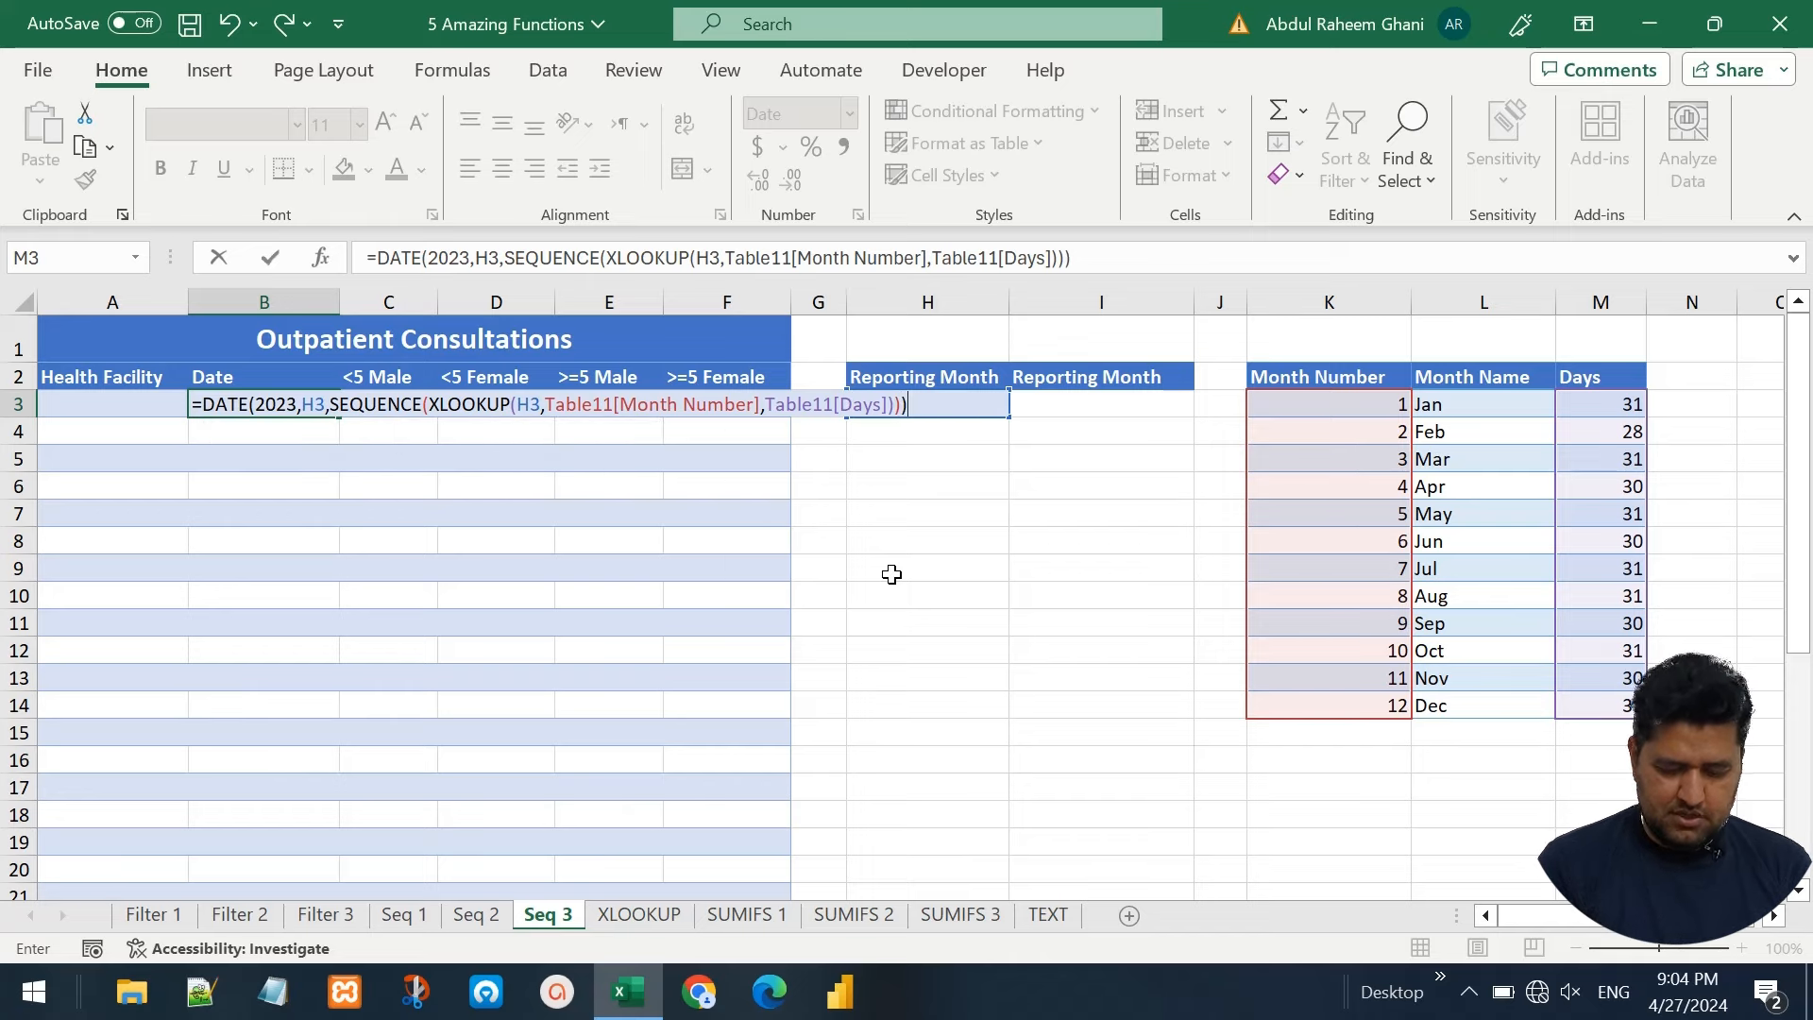
pyautogui.press('Return')
pyautogui.press('Up')
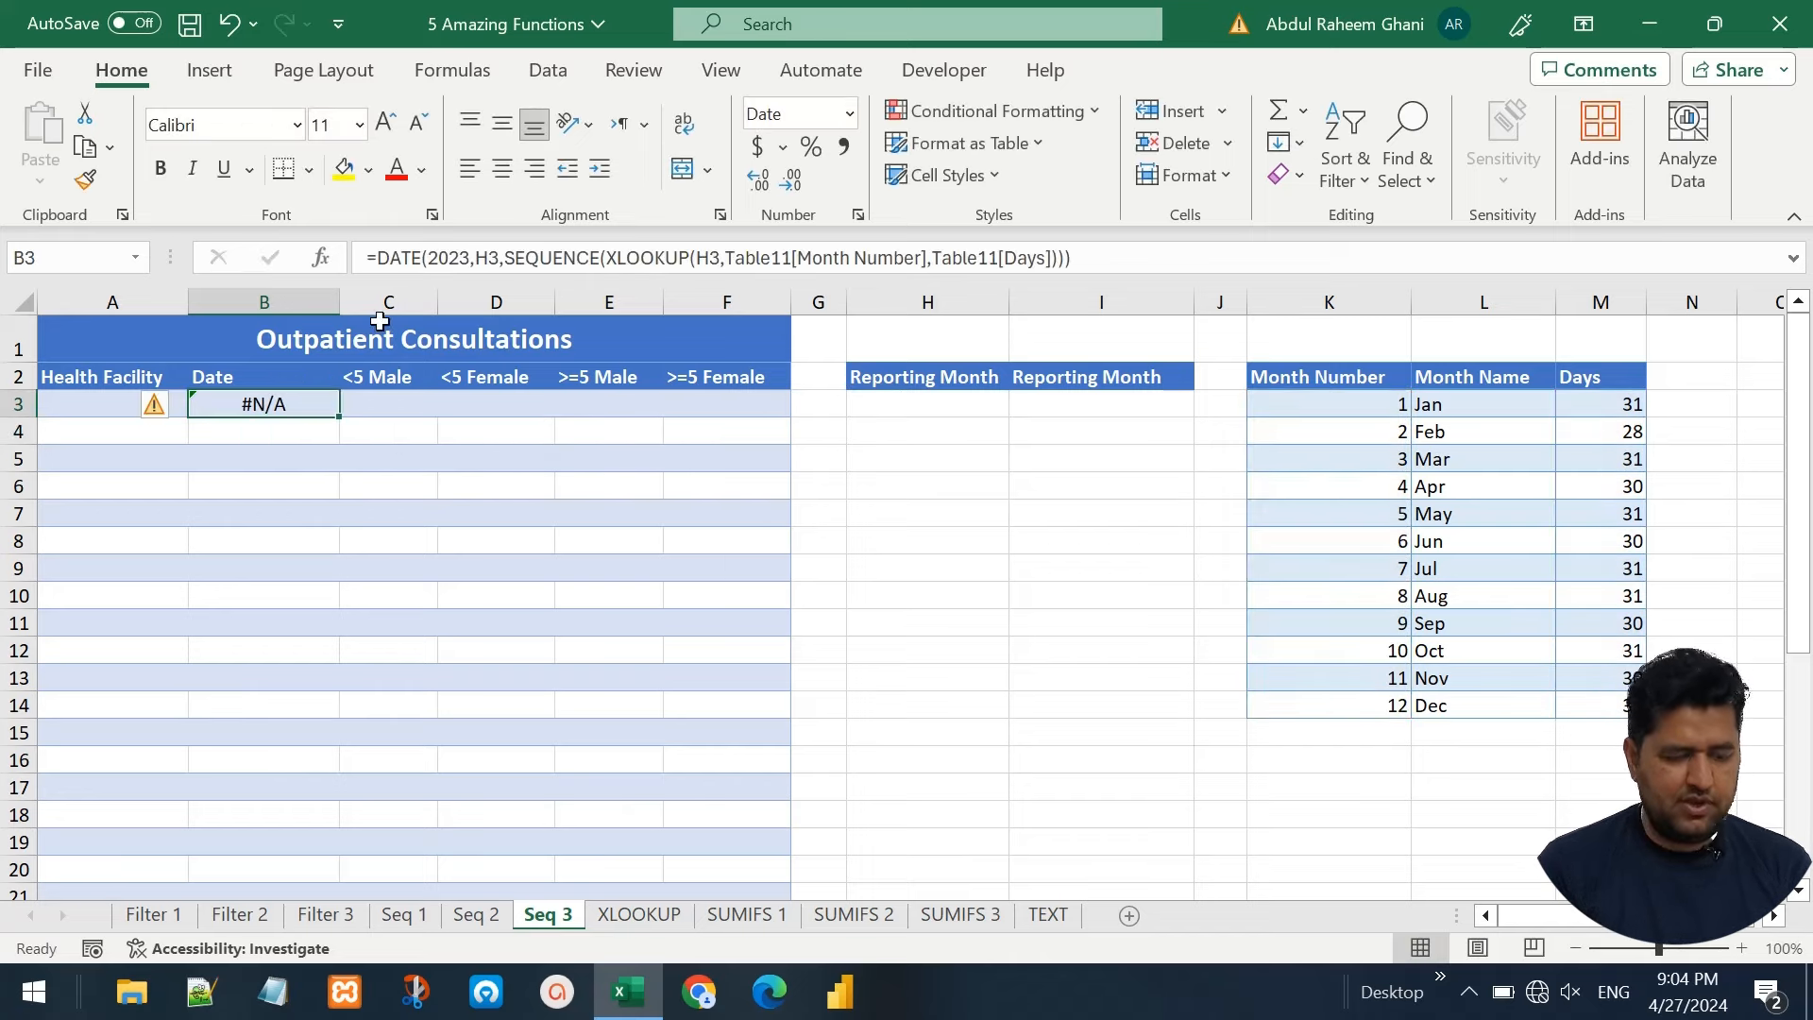
# Set the first Reporting Month cell, H3, to month 3, and switch it to month 2 to test the date list
pyautogui.click(923, 406)
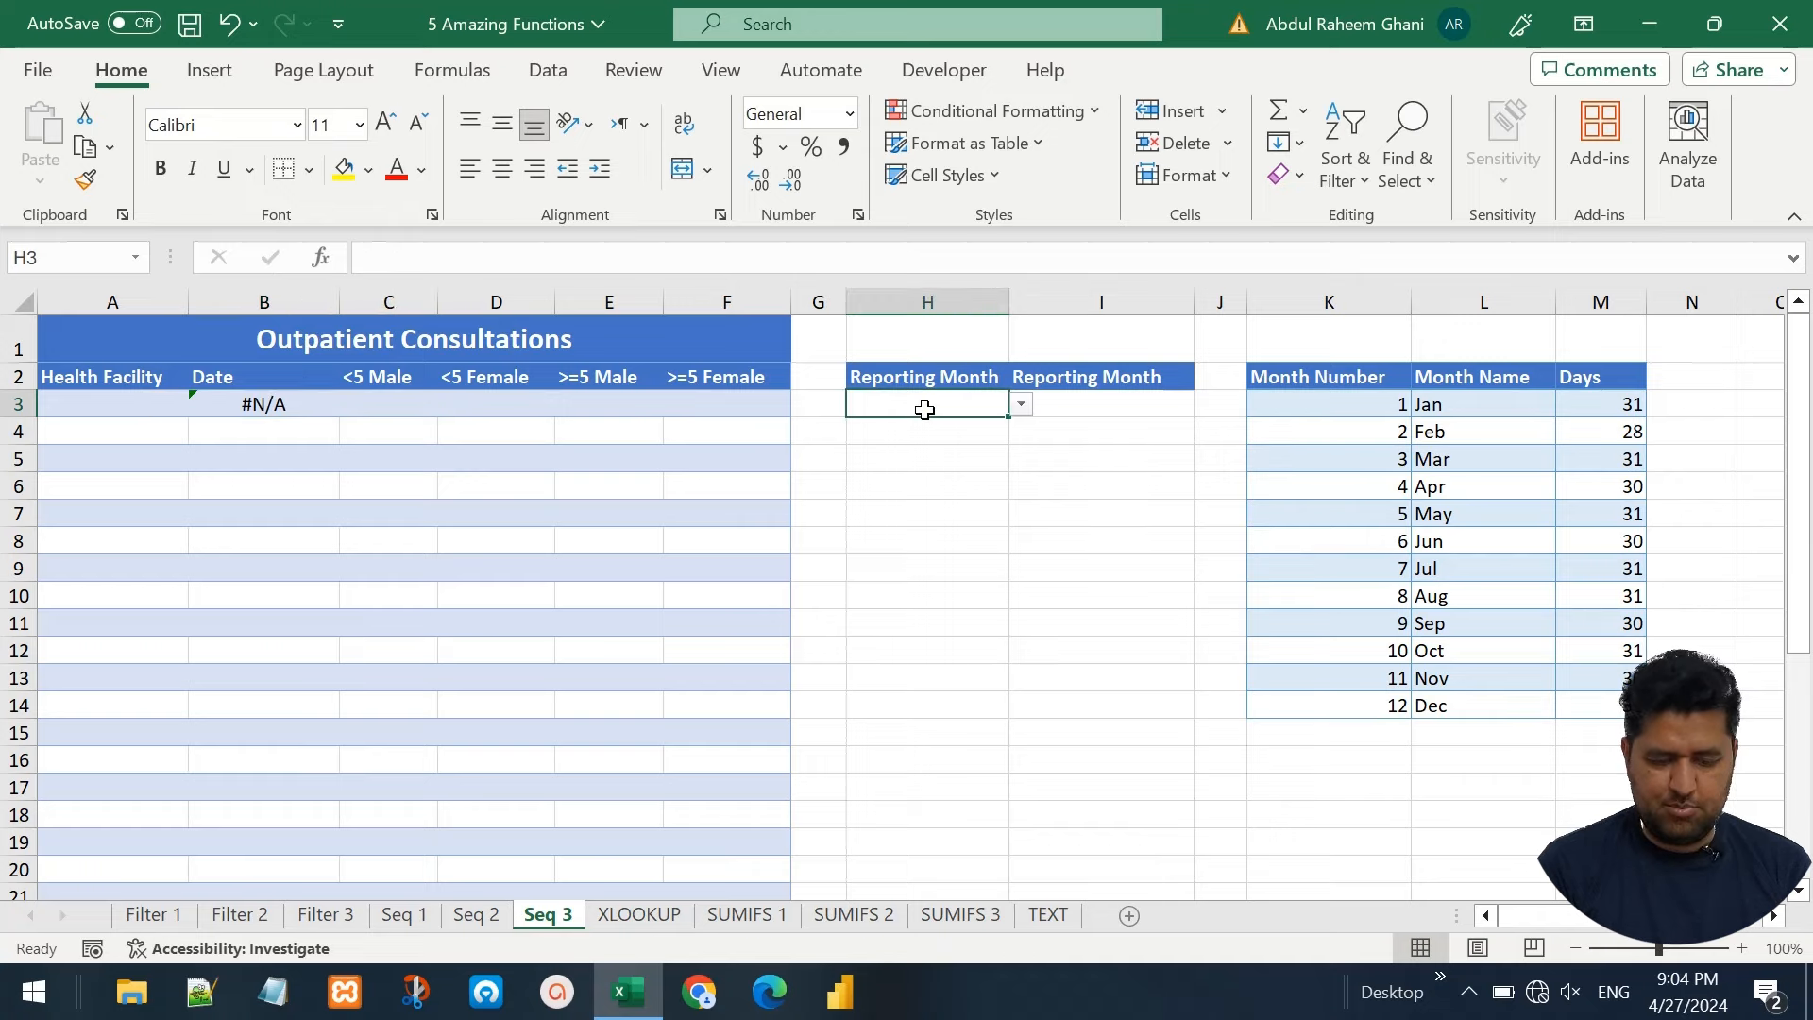
pyautogui.click(1021, 404)
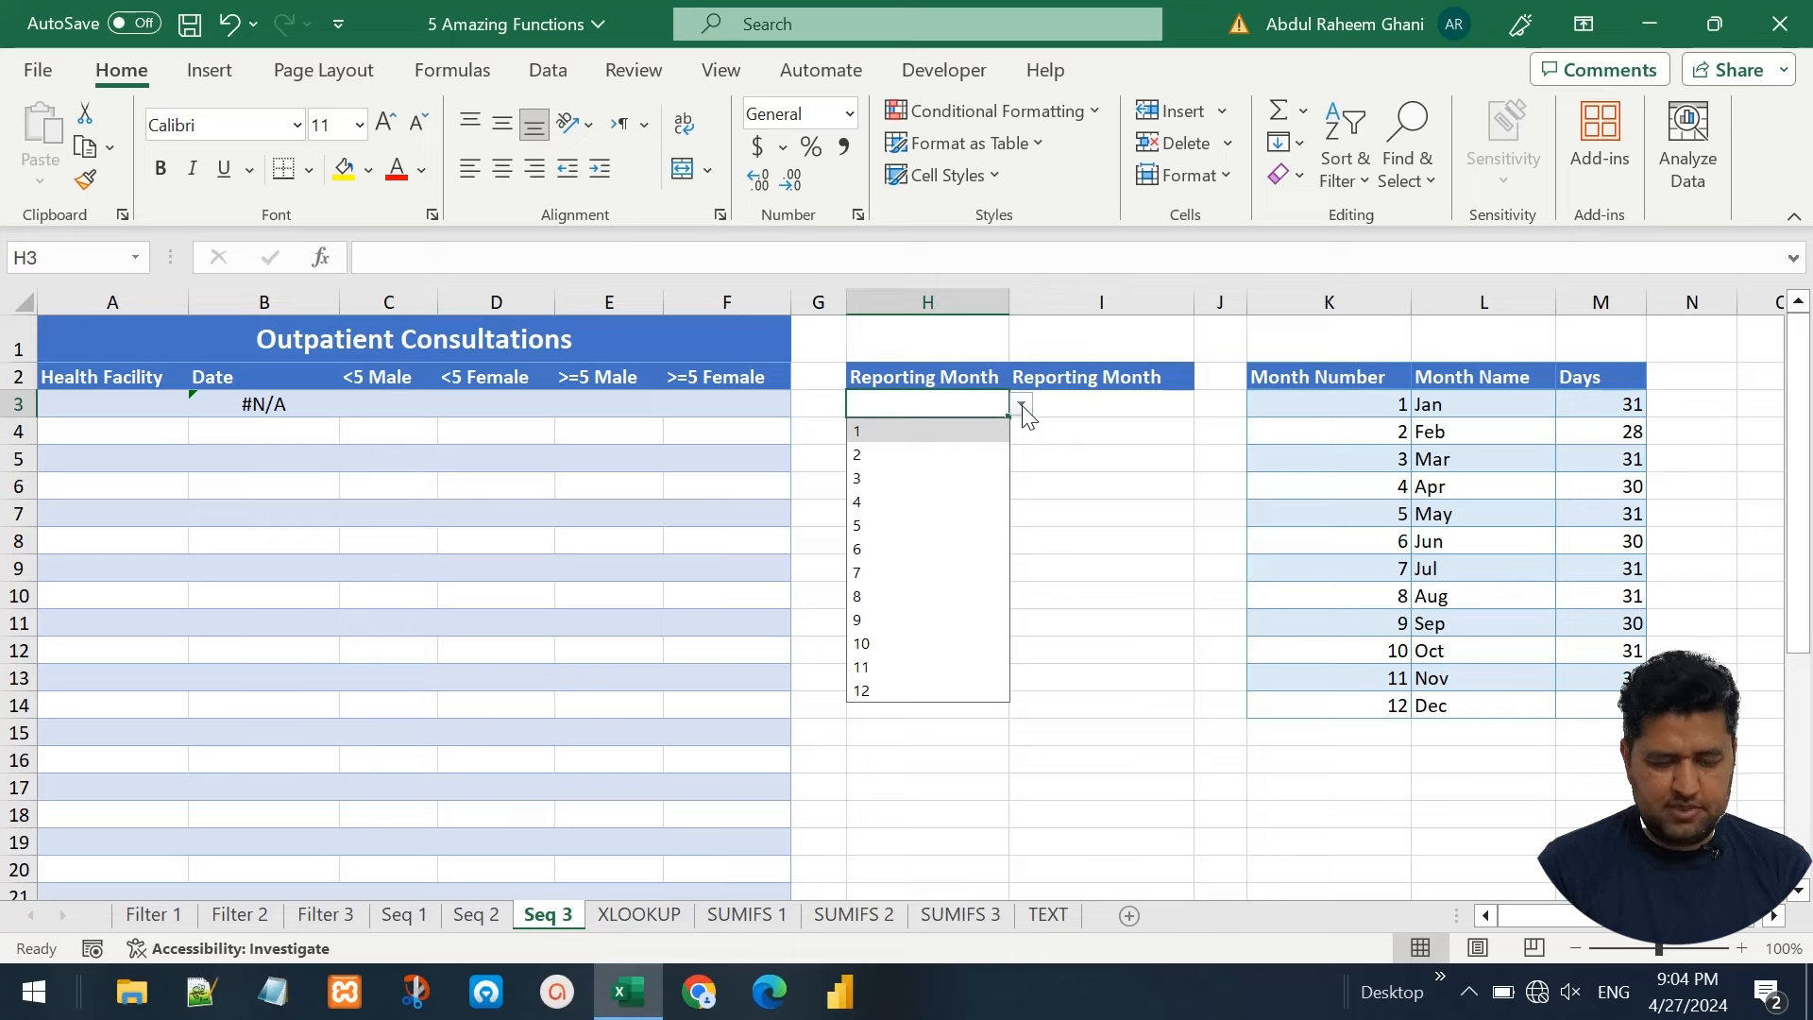
pyautogui.click(944, 477)
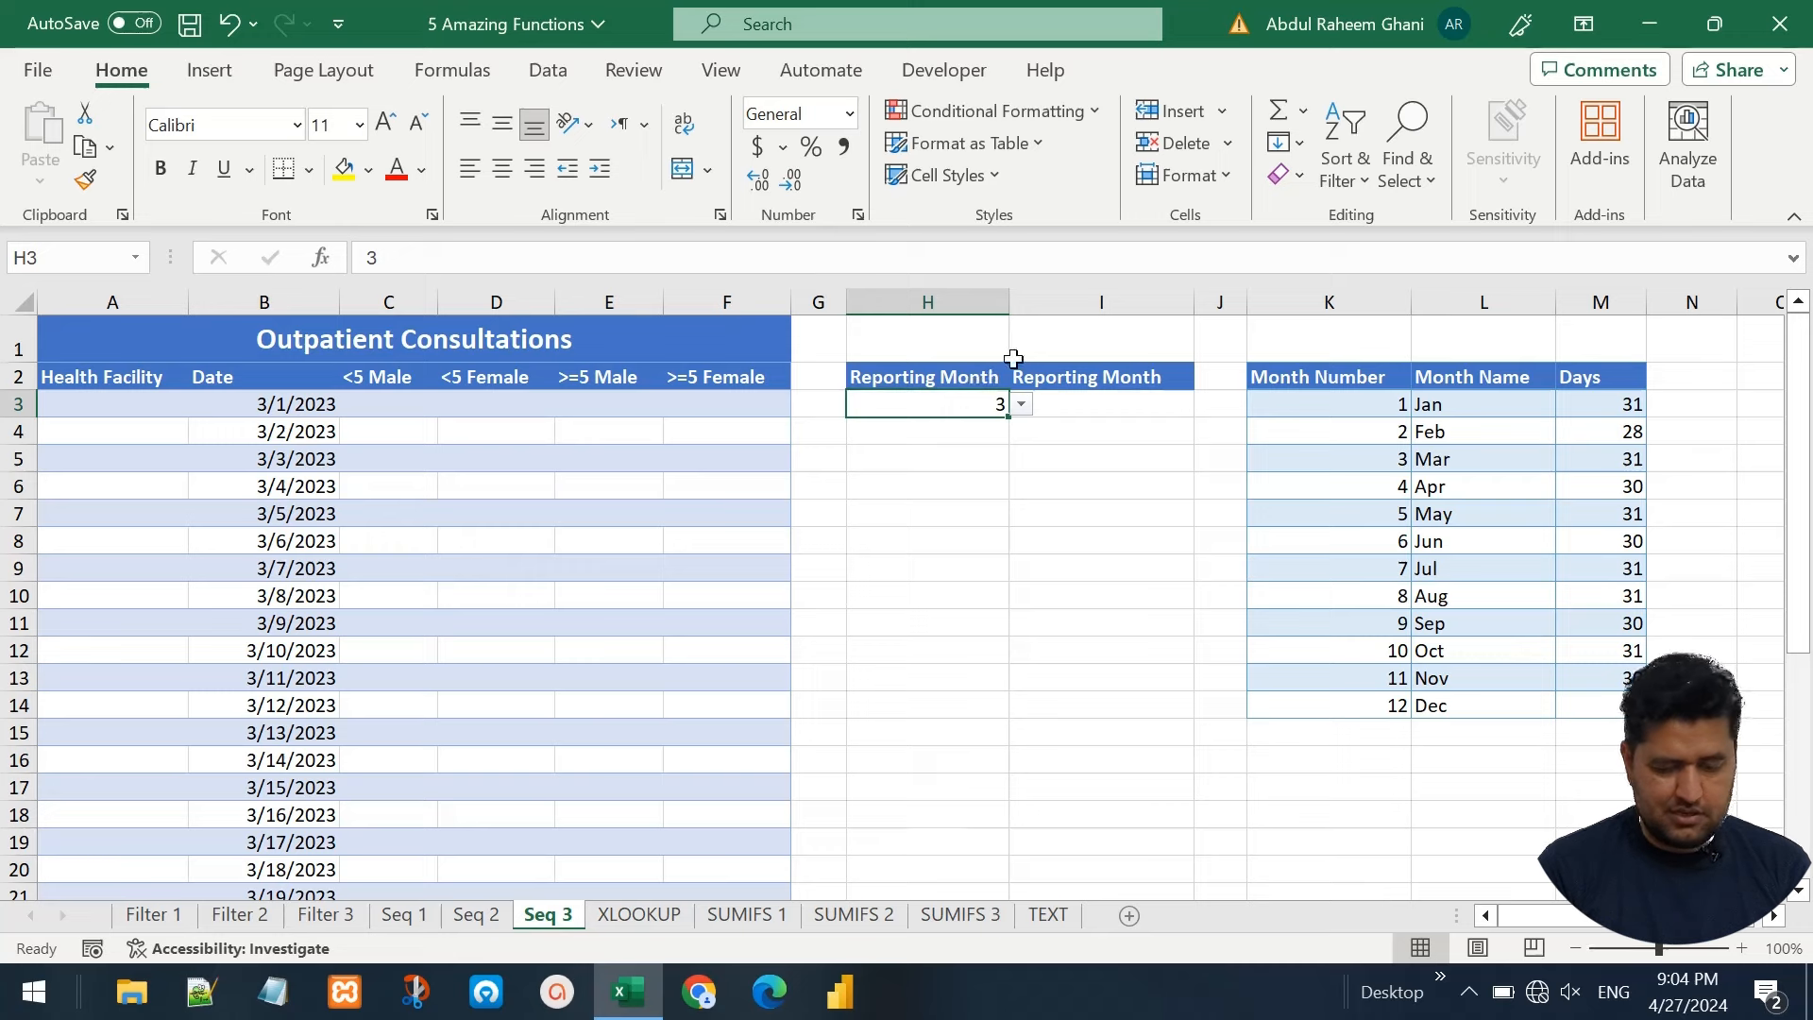
pyautogui.click(1021, 405)
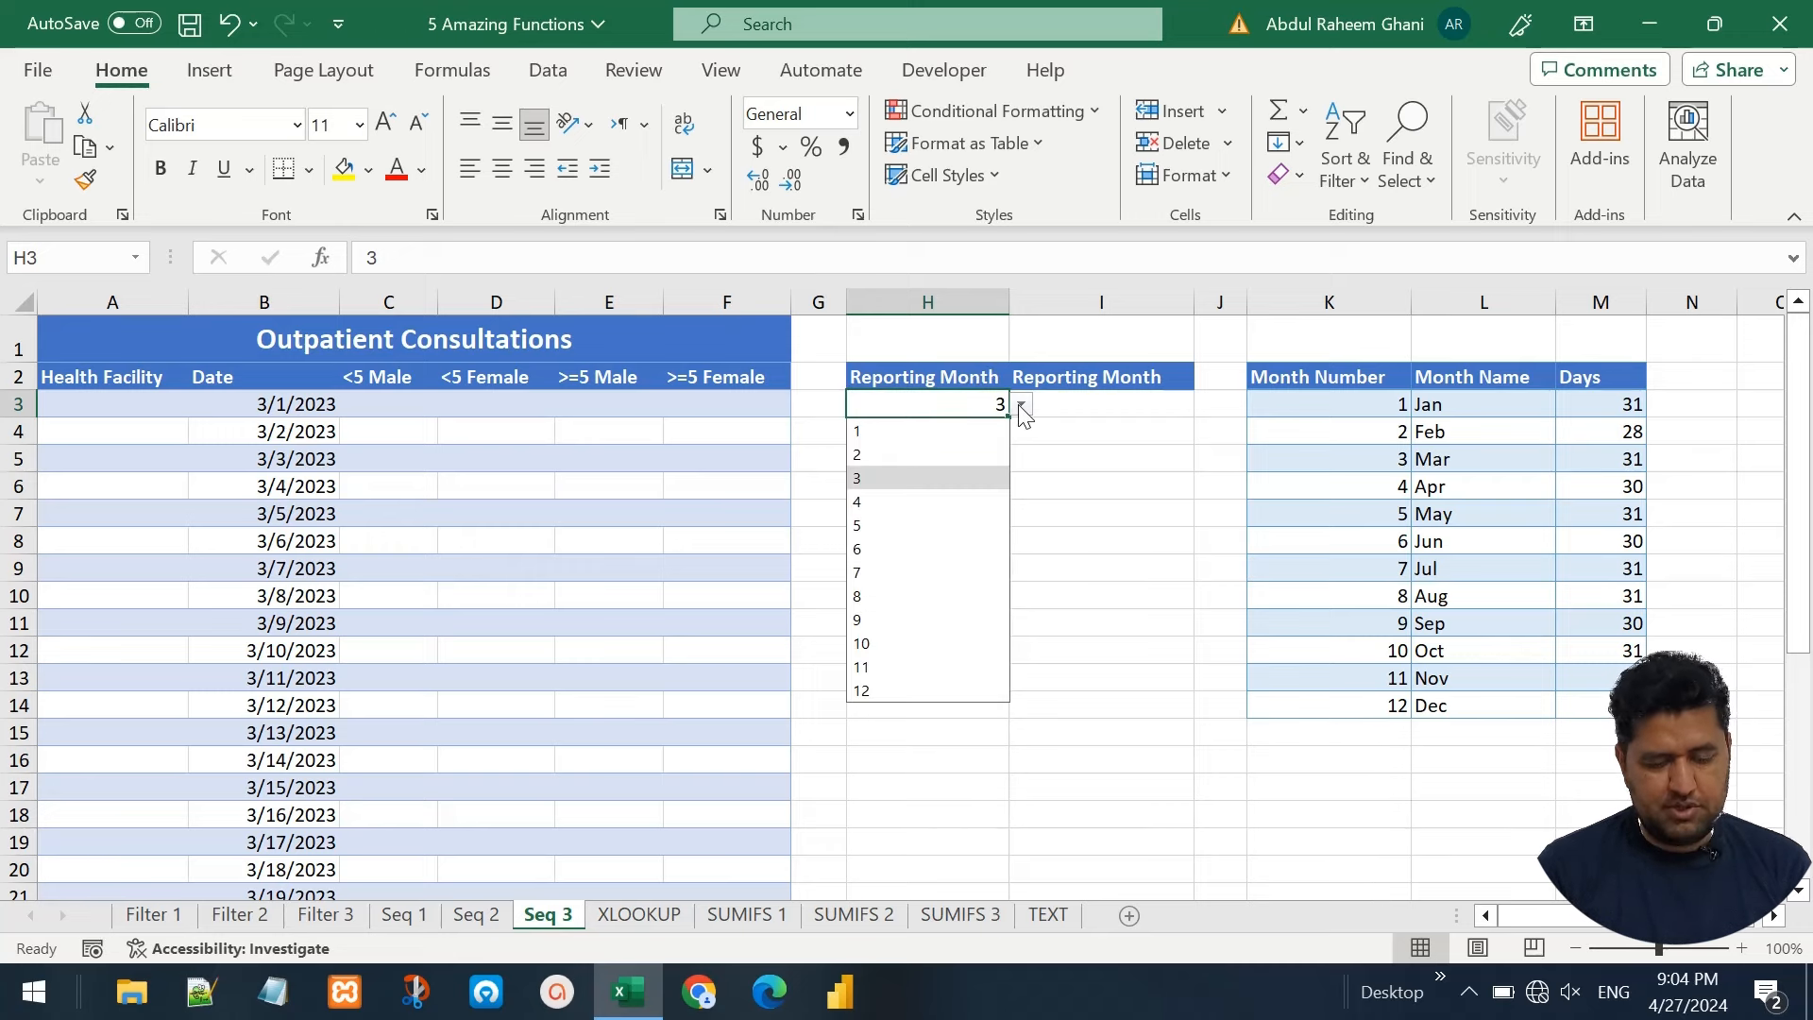
pyautogui.click(959, 457)
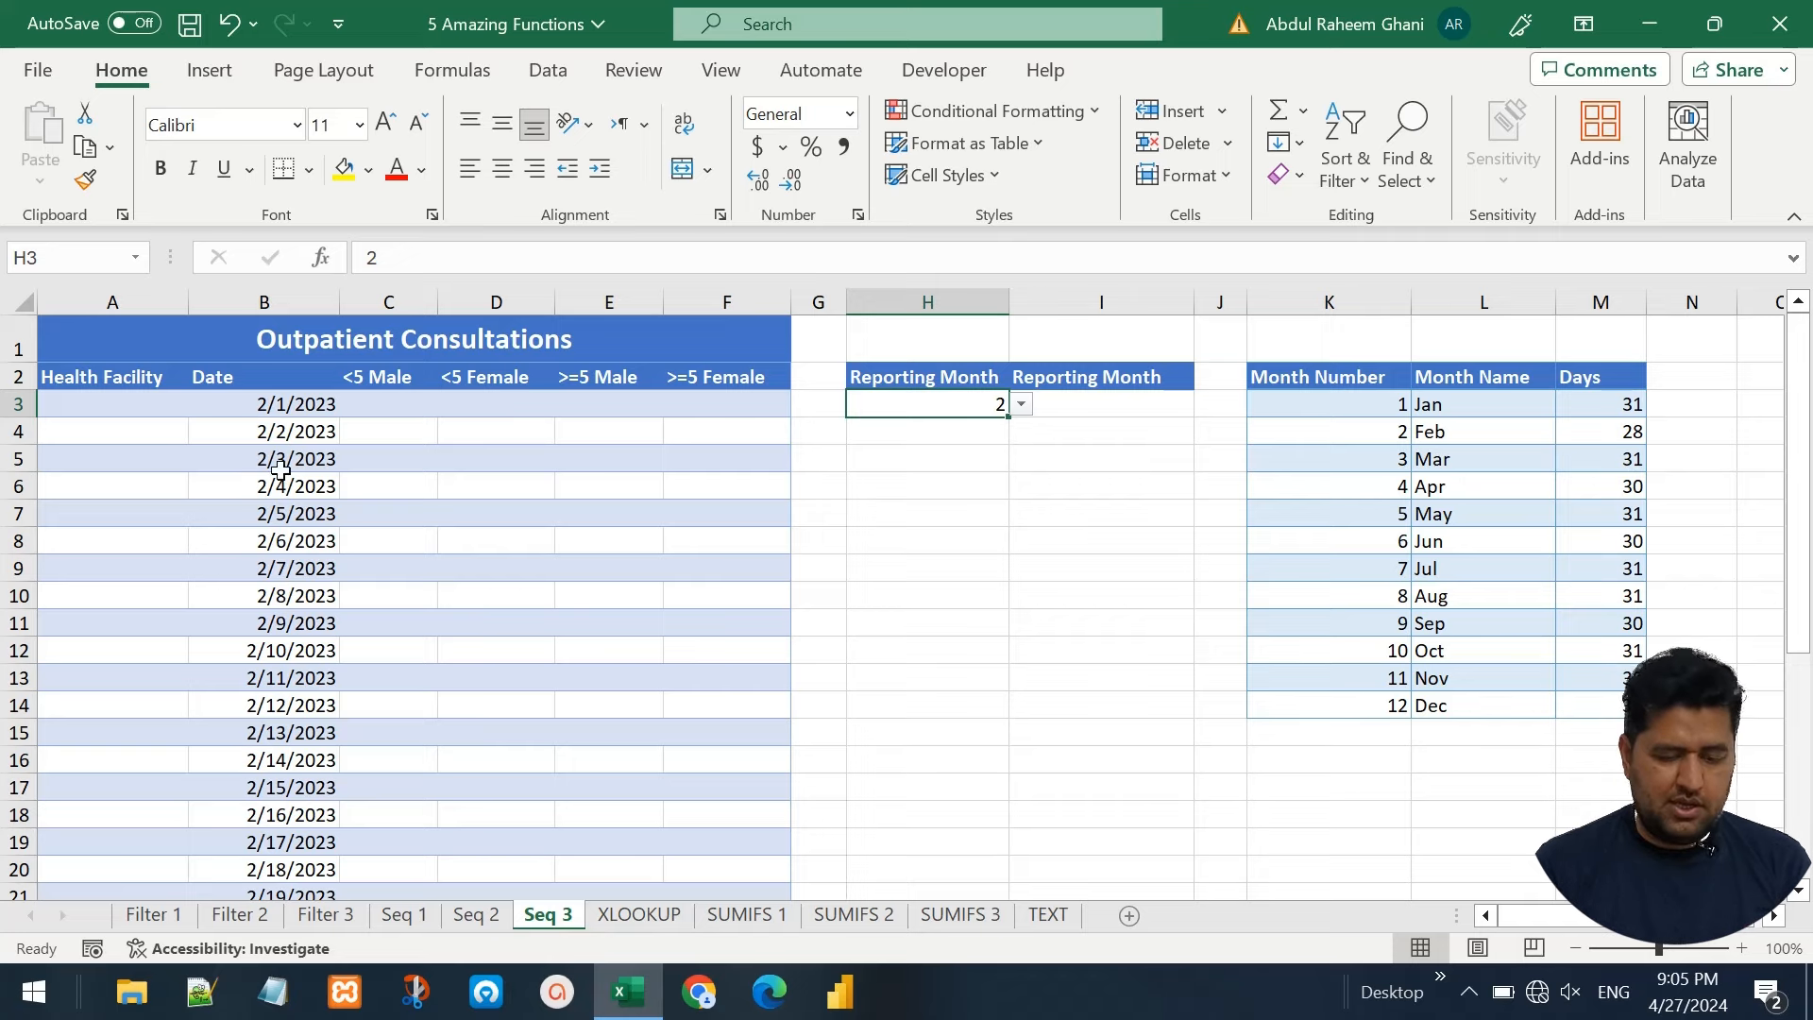
# Choose Mar as the month name in the second Reporting Month cell, I3
pyautogui.click(1103, 406)
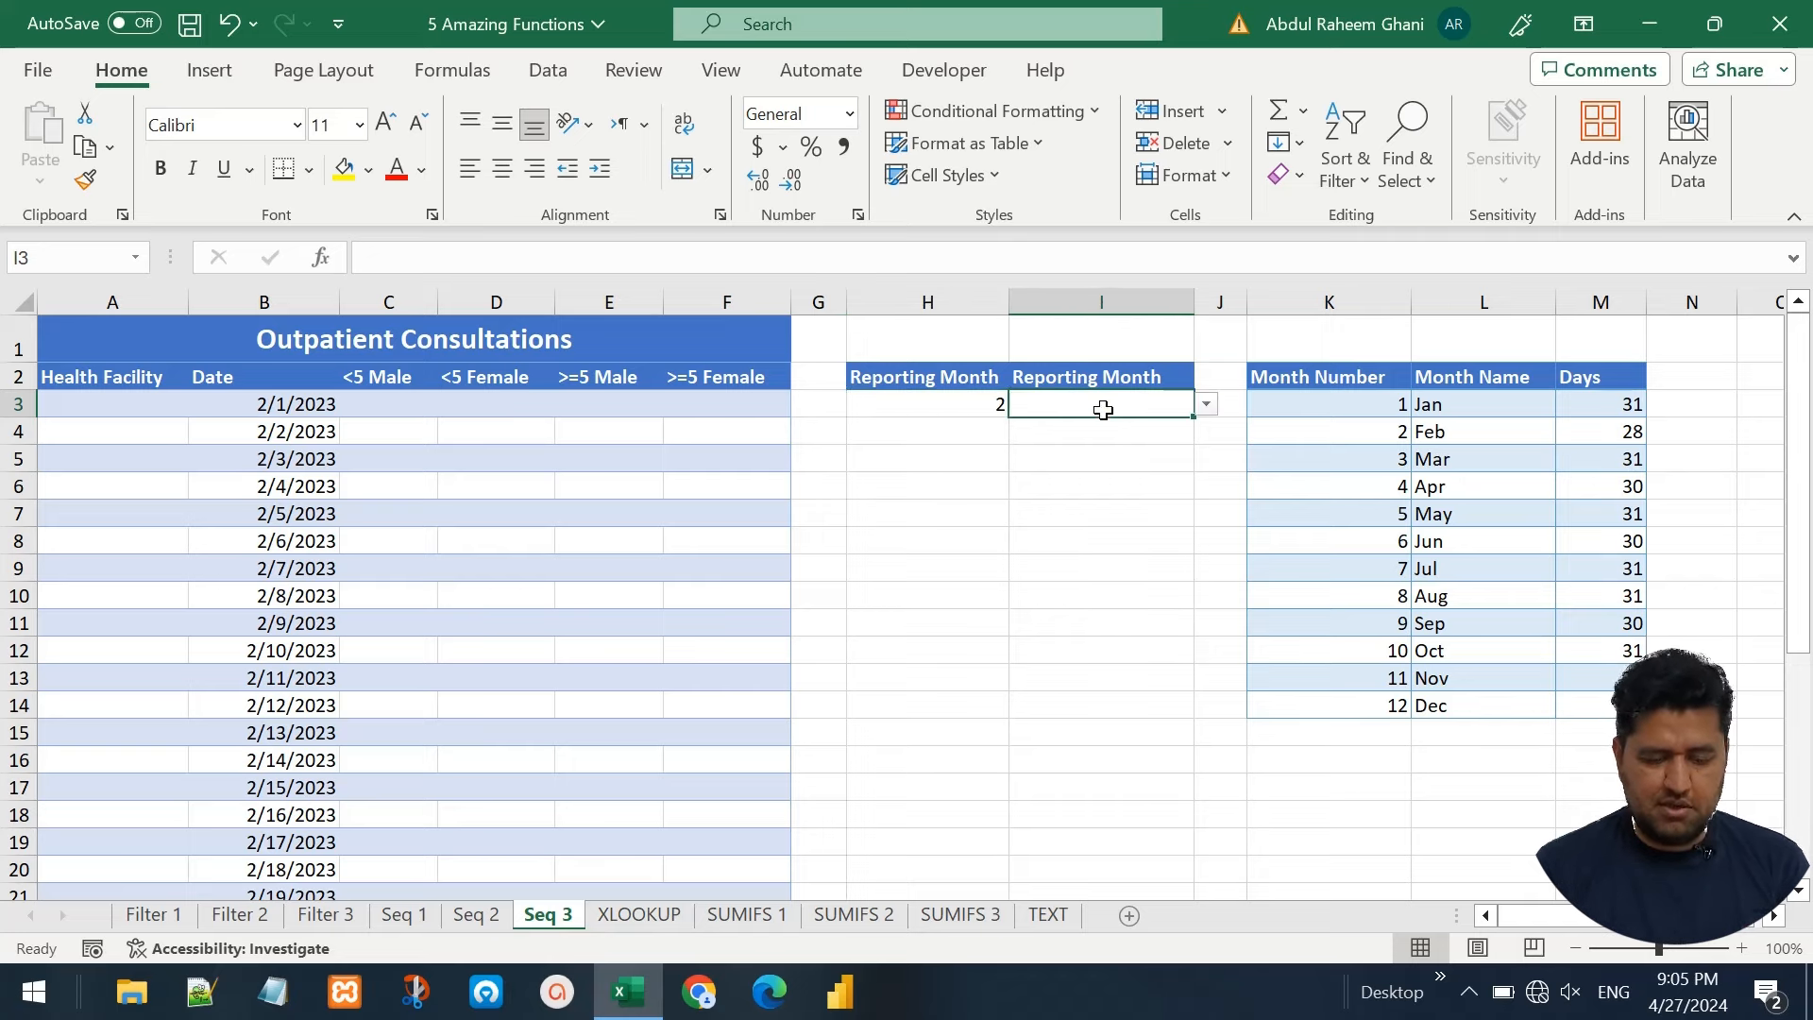
pyautogui.click(1208, 406)
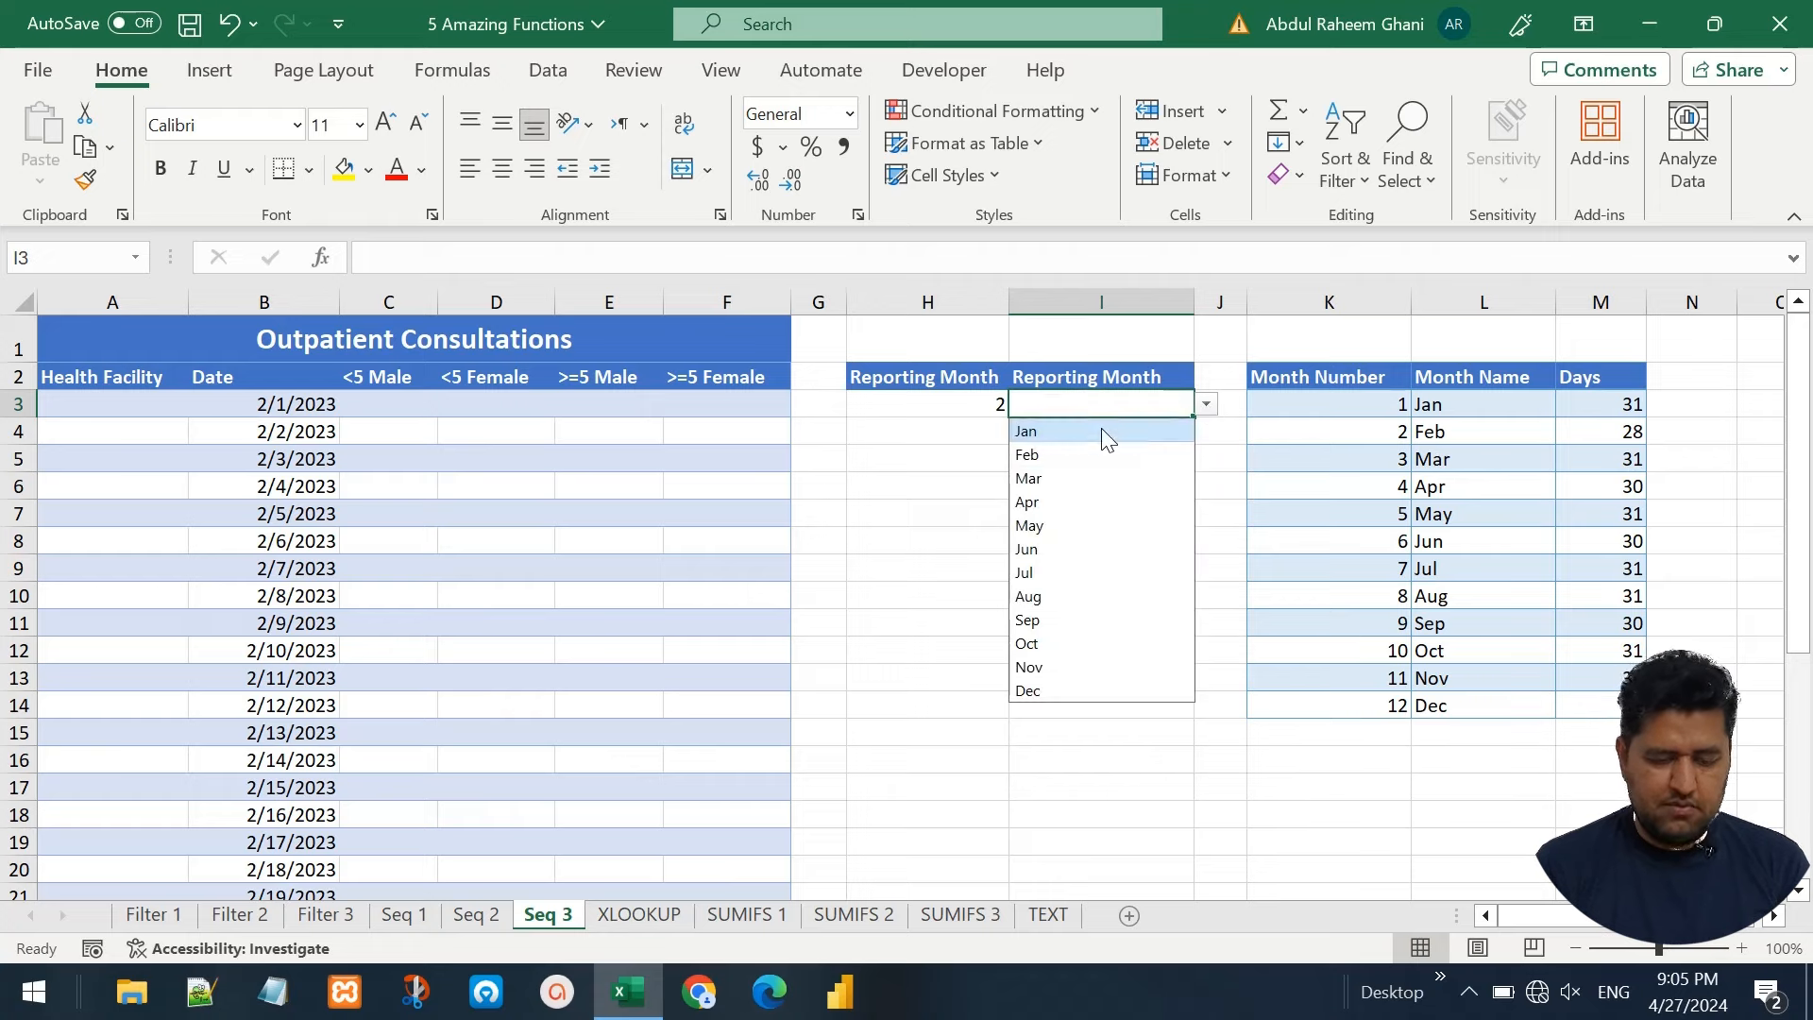
pyautogui.click(1085, 478)
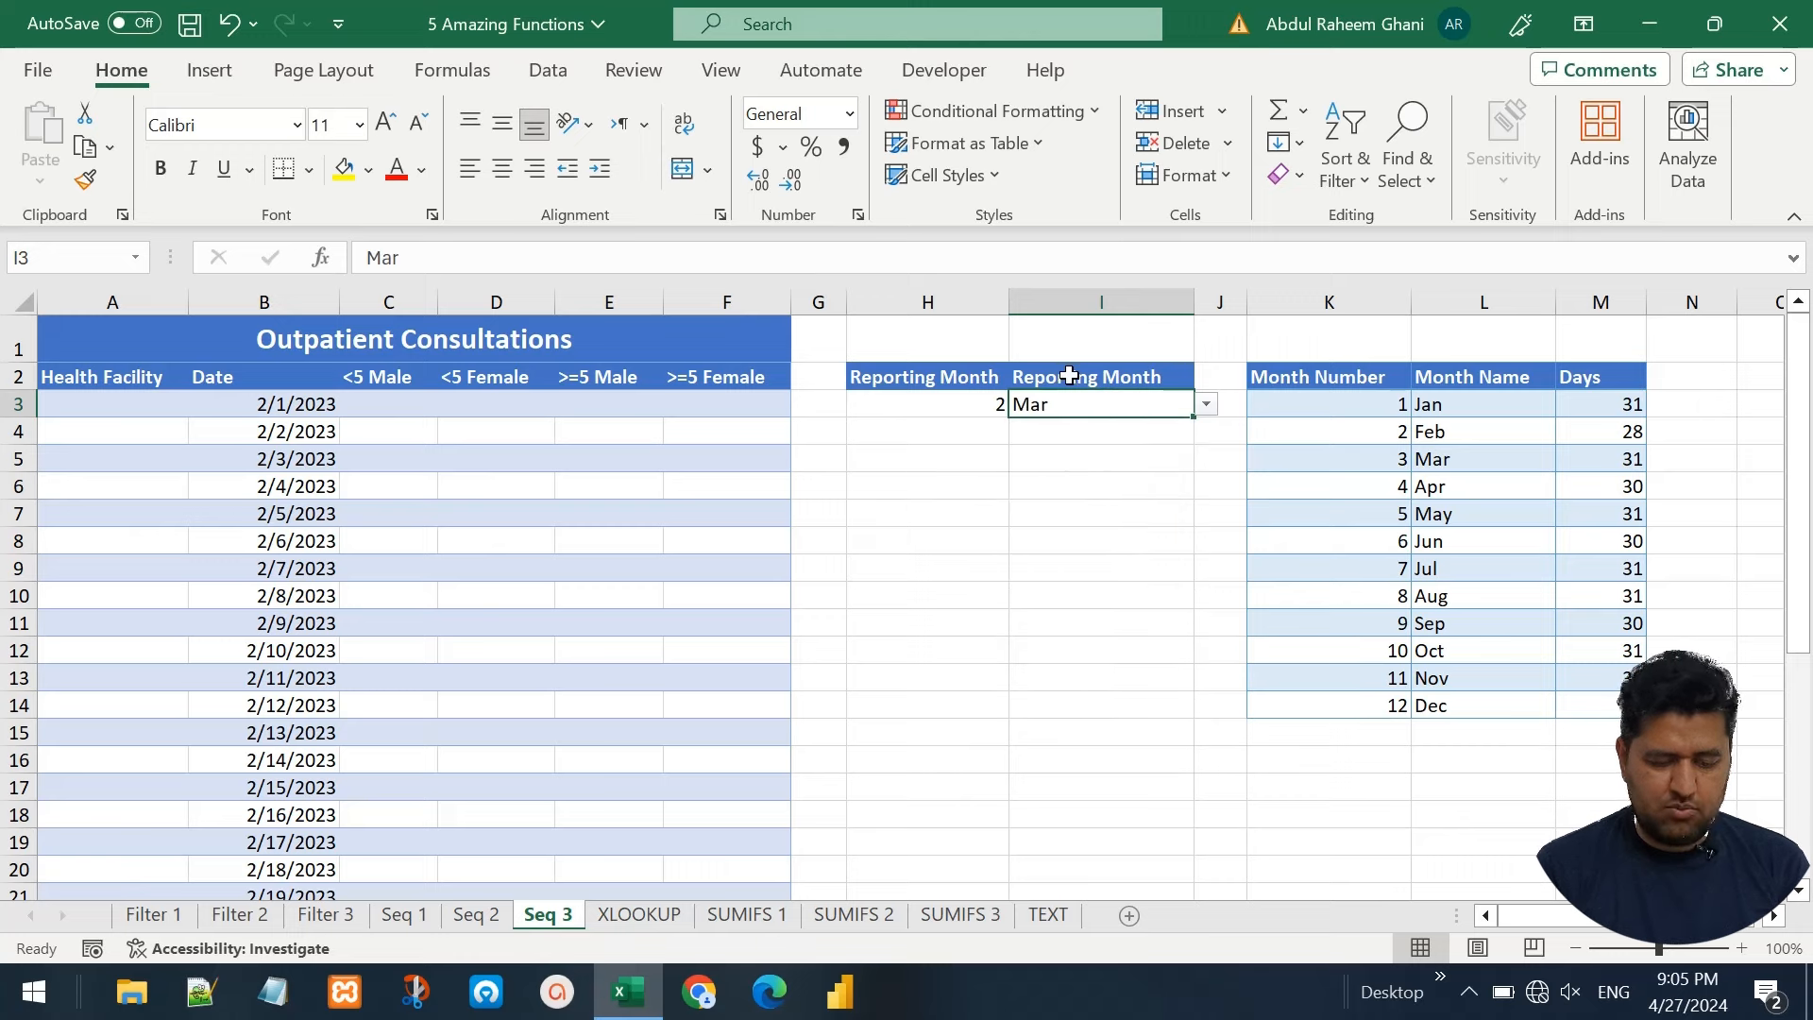
# Clear the date formula in B3 and begin a new one with =DATE(2023, as the year argument
pyautogui.click(283, 414)
pyautogui.press('Delete')
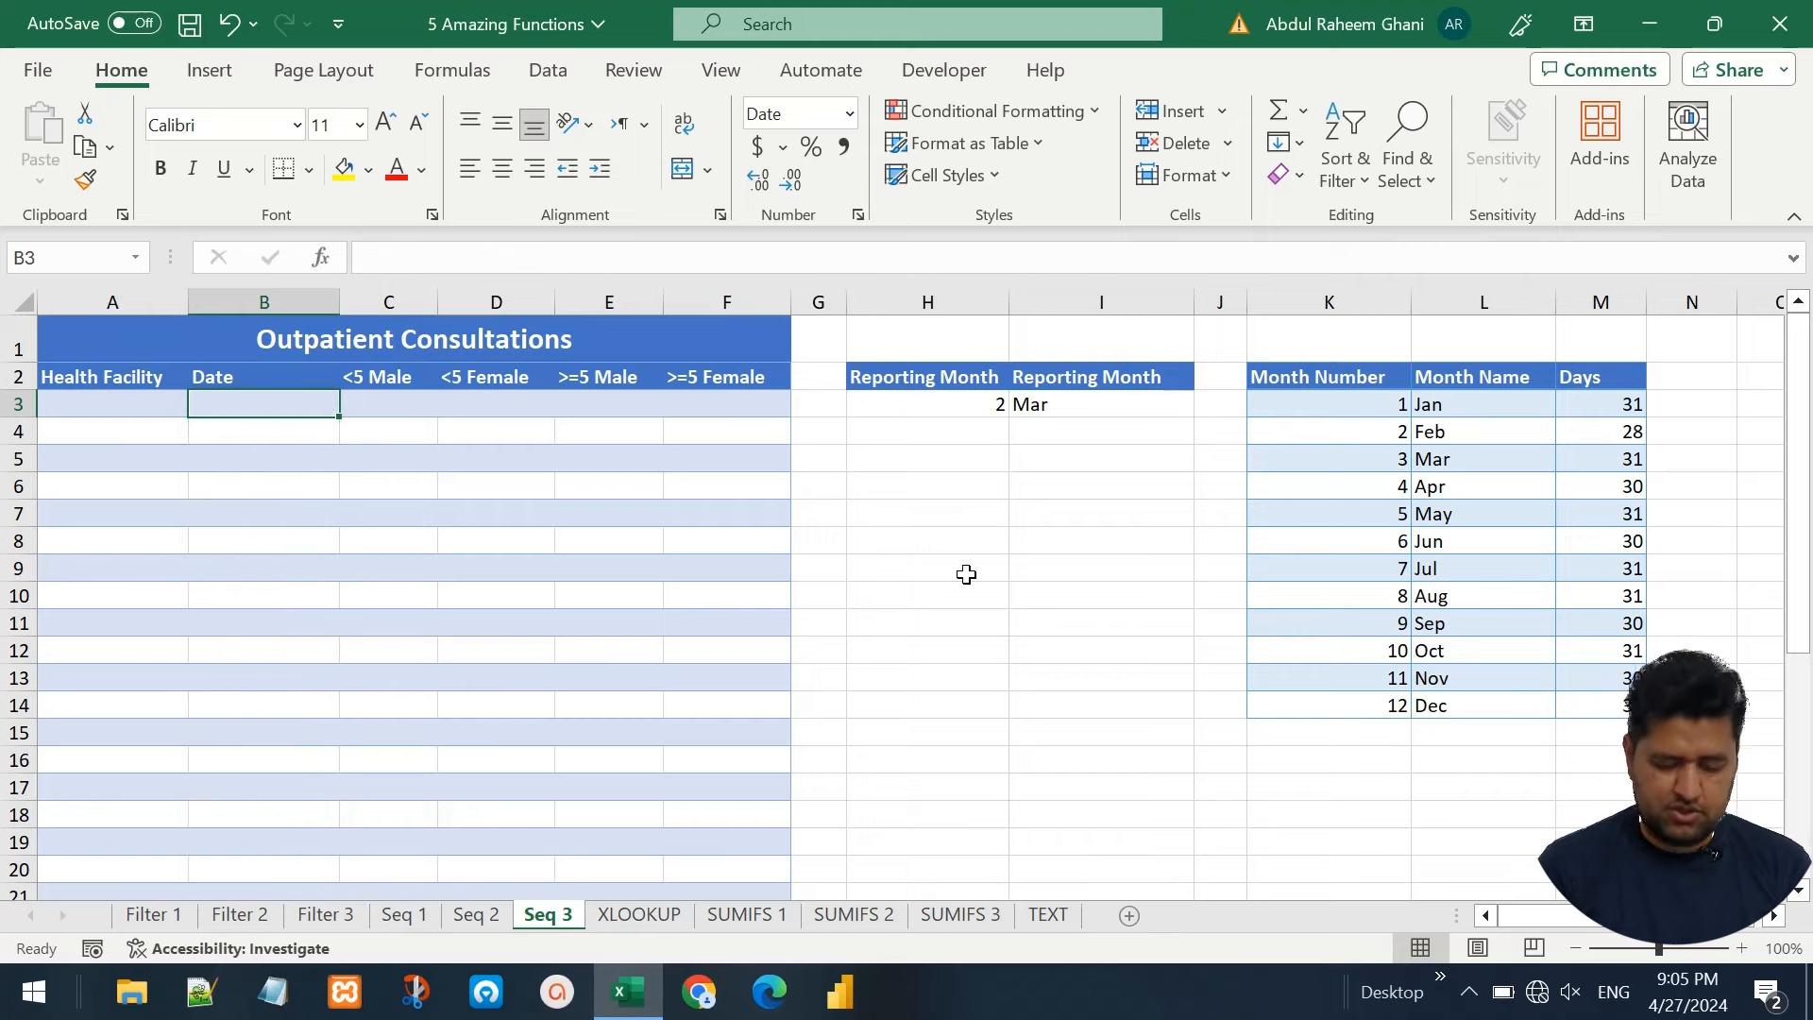
pyautogui.write('=dat')
pyautogui.press('Tab')
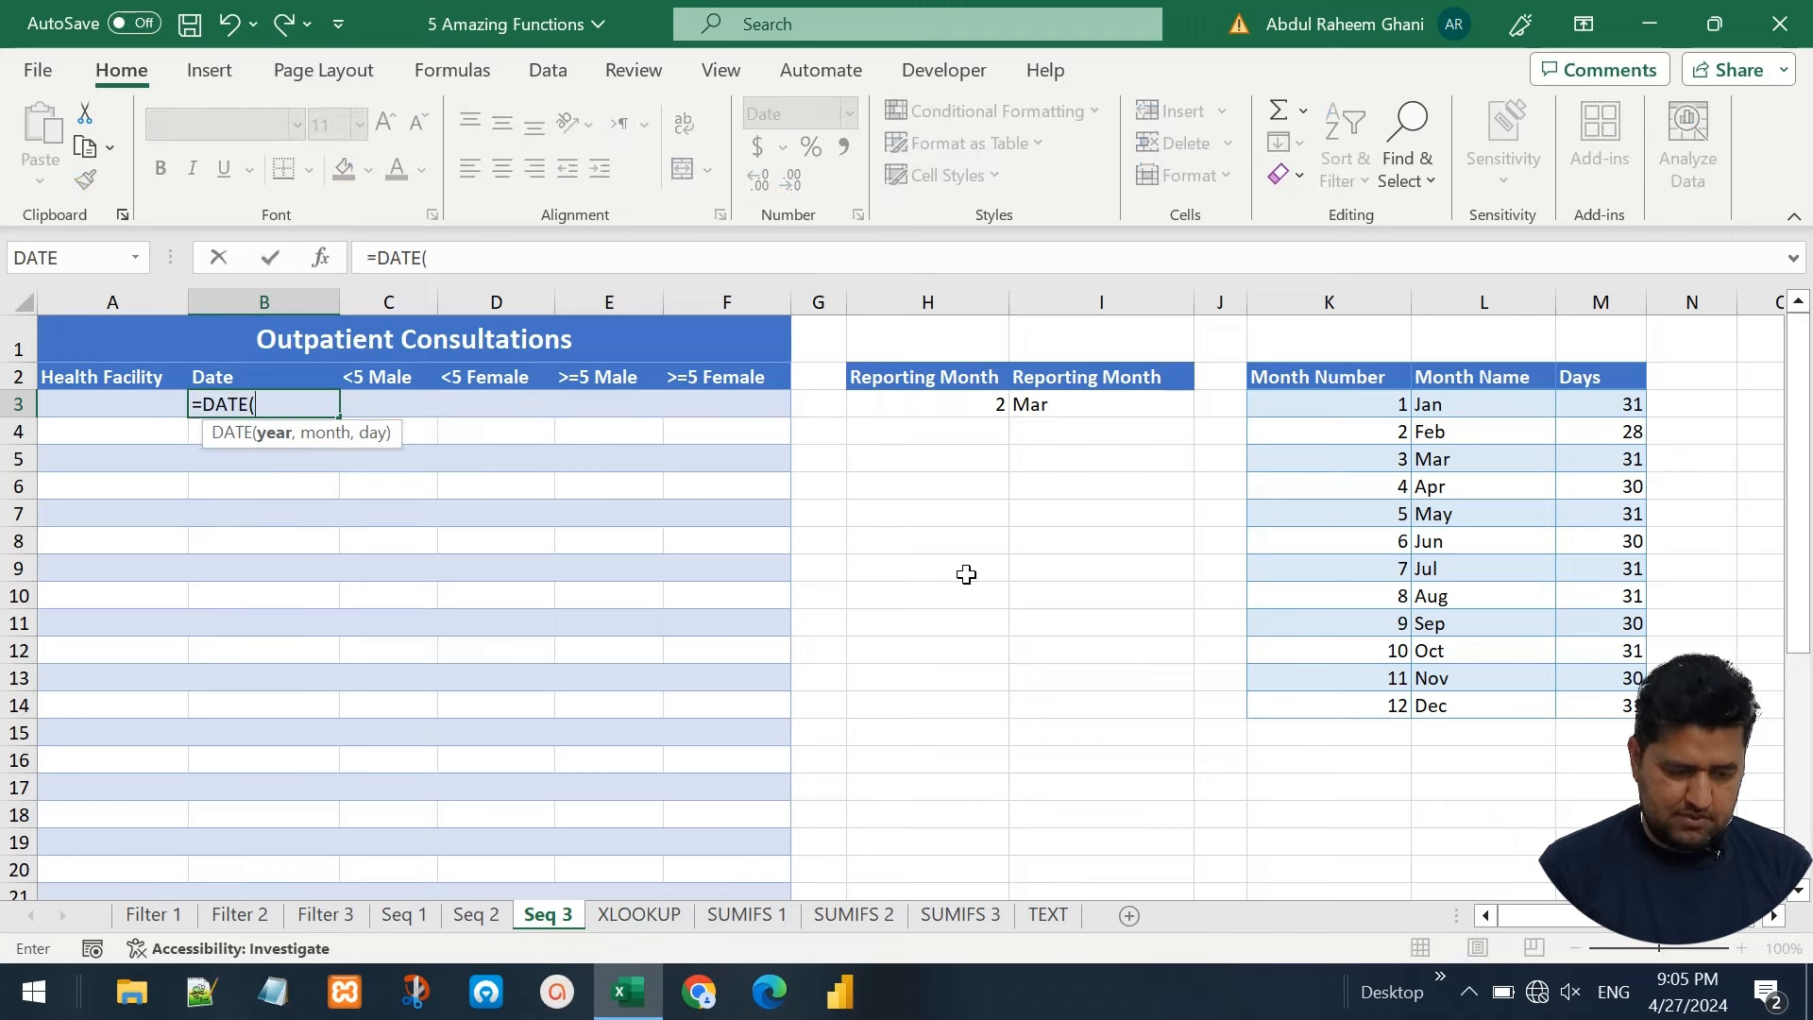
pyautogui.write('2023')
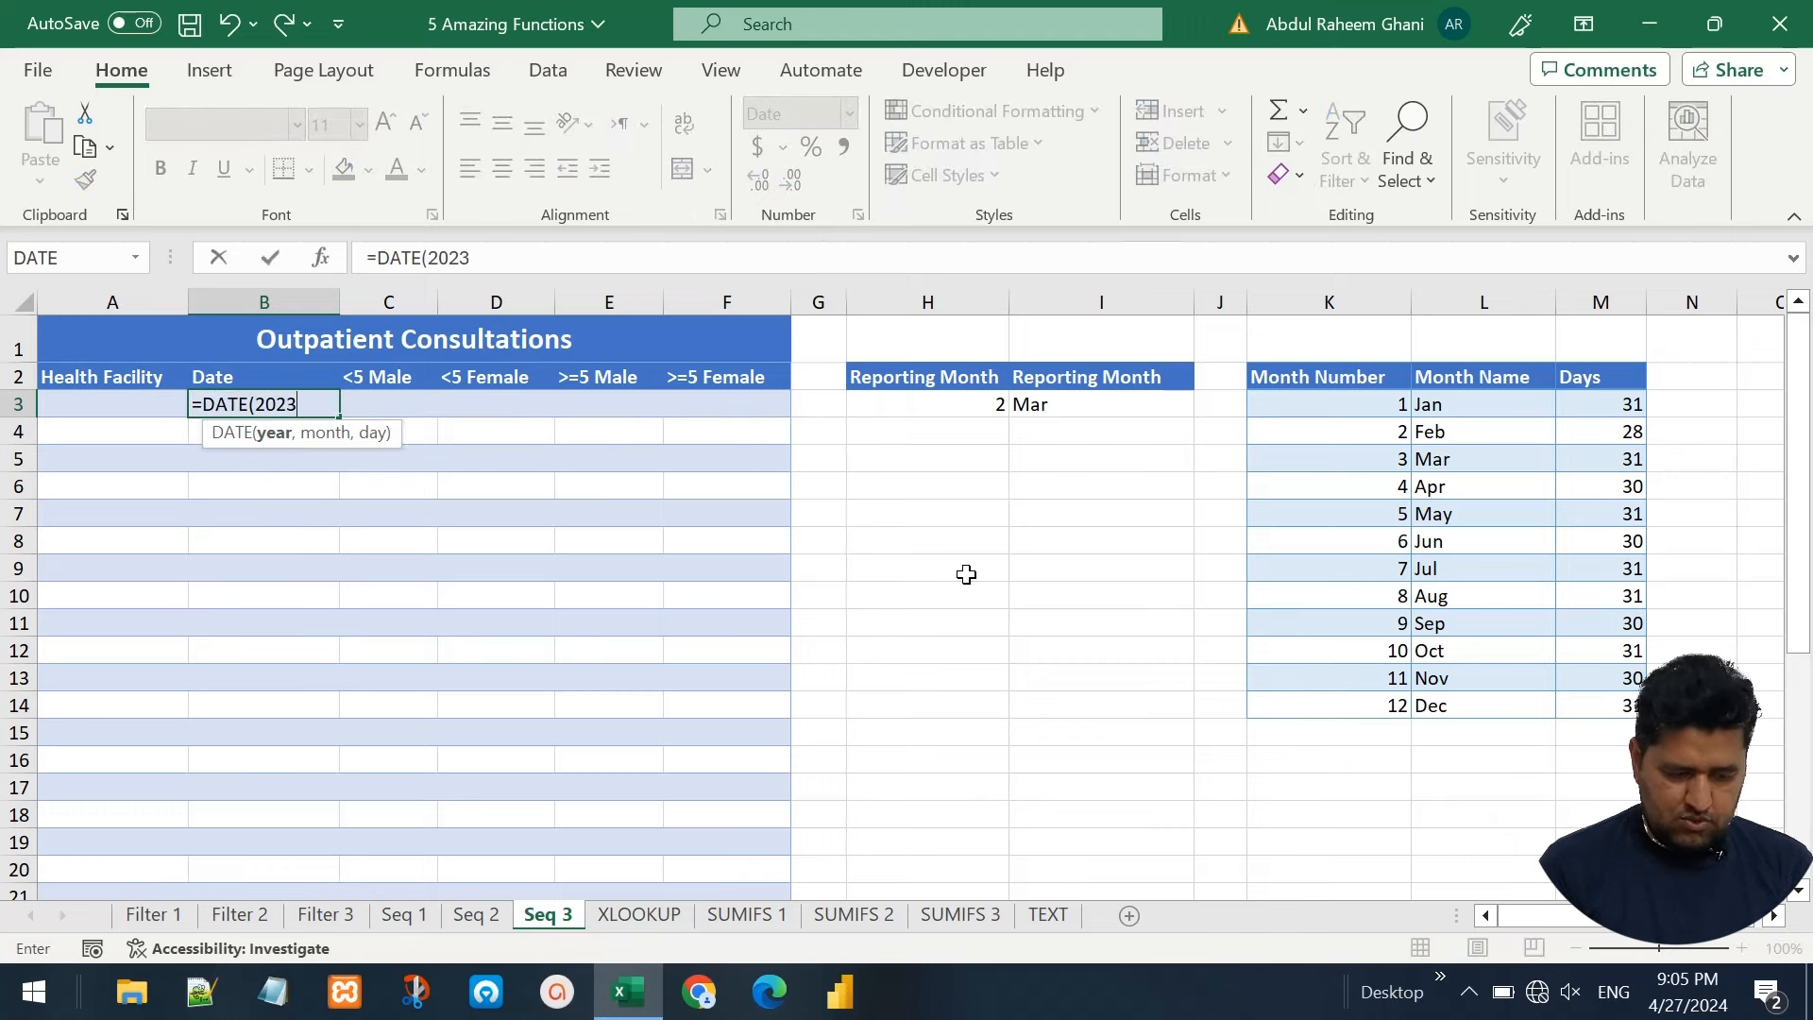
pyautogui.write(',')
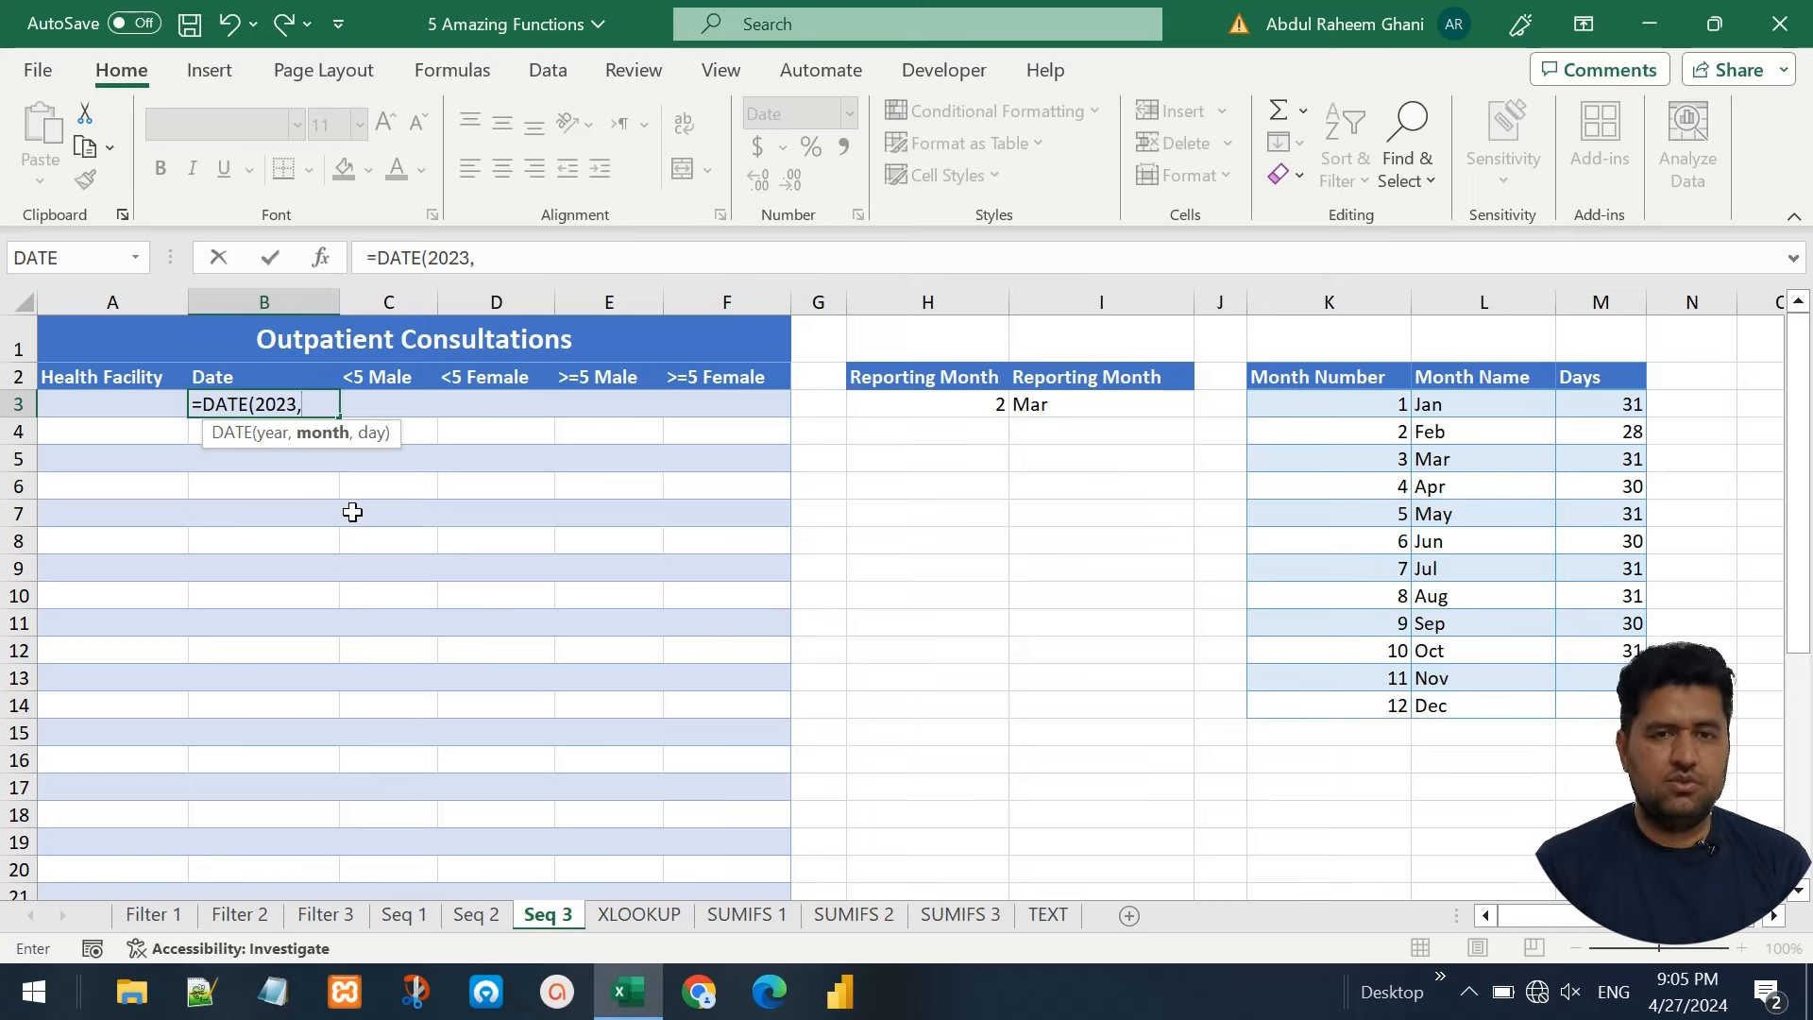
# Add XLOOKUP(I3,Table11[Month Name],Table11[Month Number]) as the month argument of the B3 DATE formula
pyautogui.write('xlo')
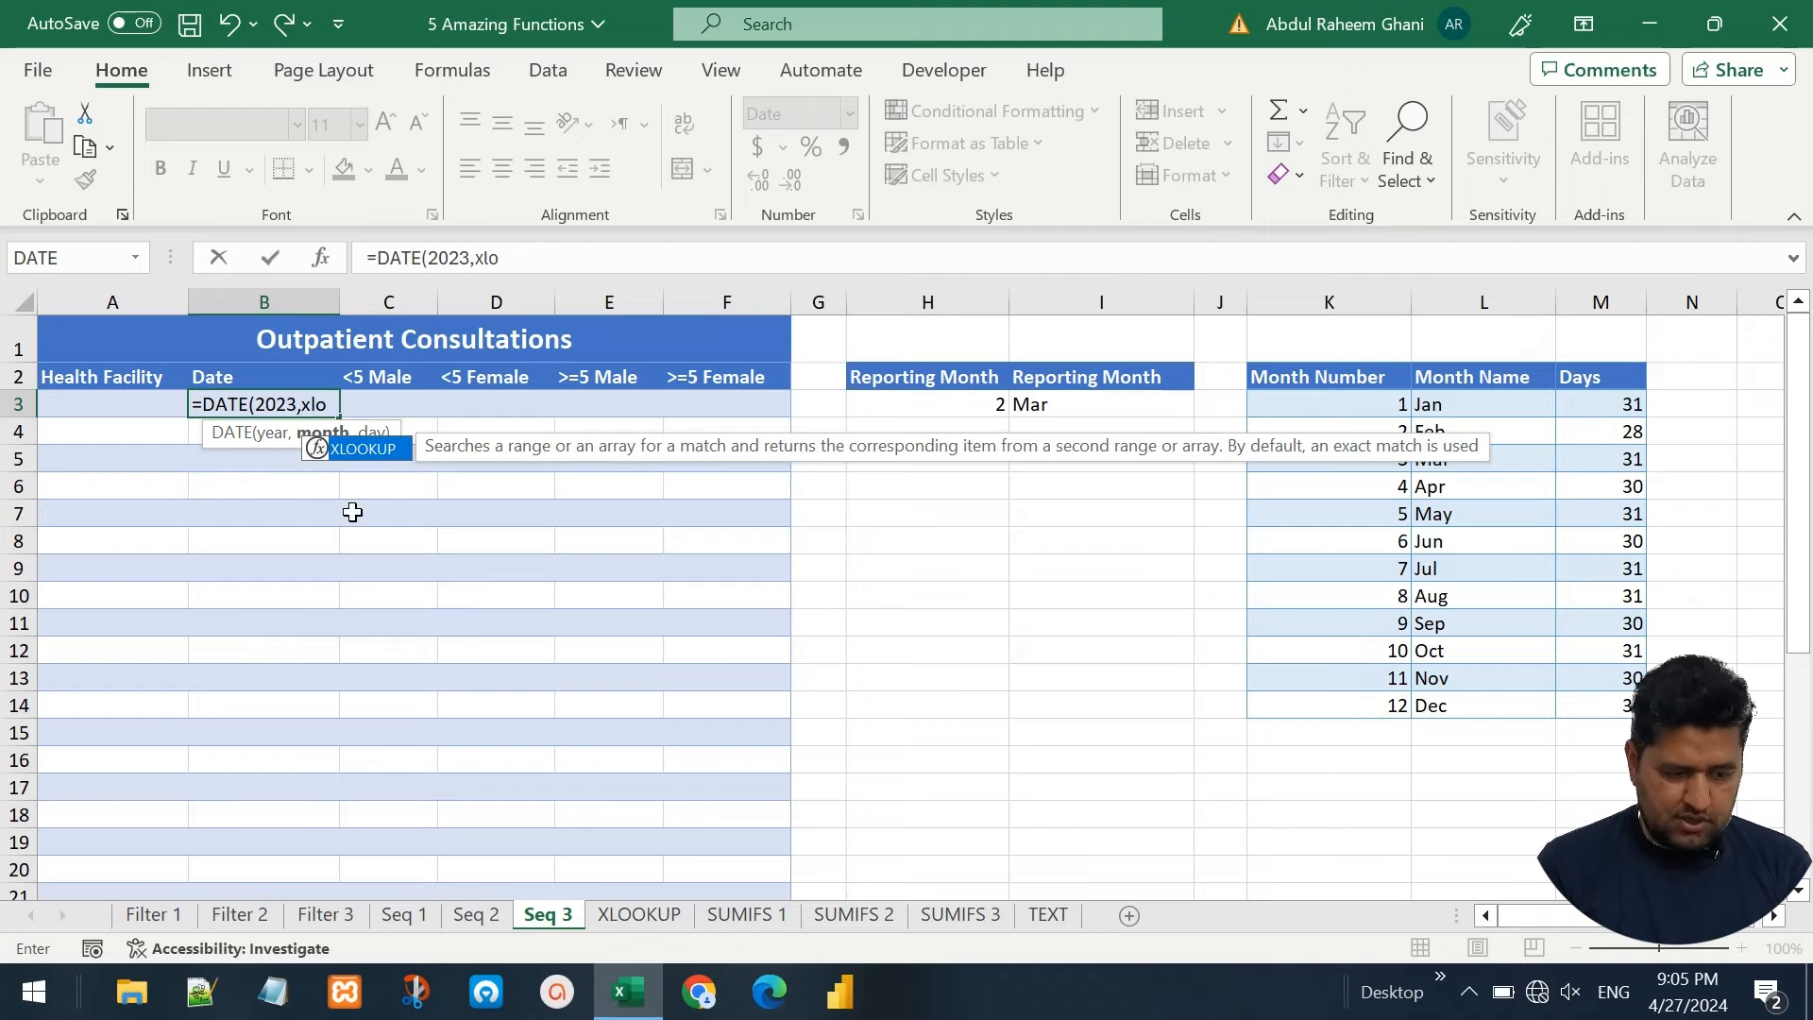
pyautogui.press('Tab')
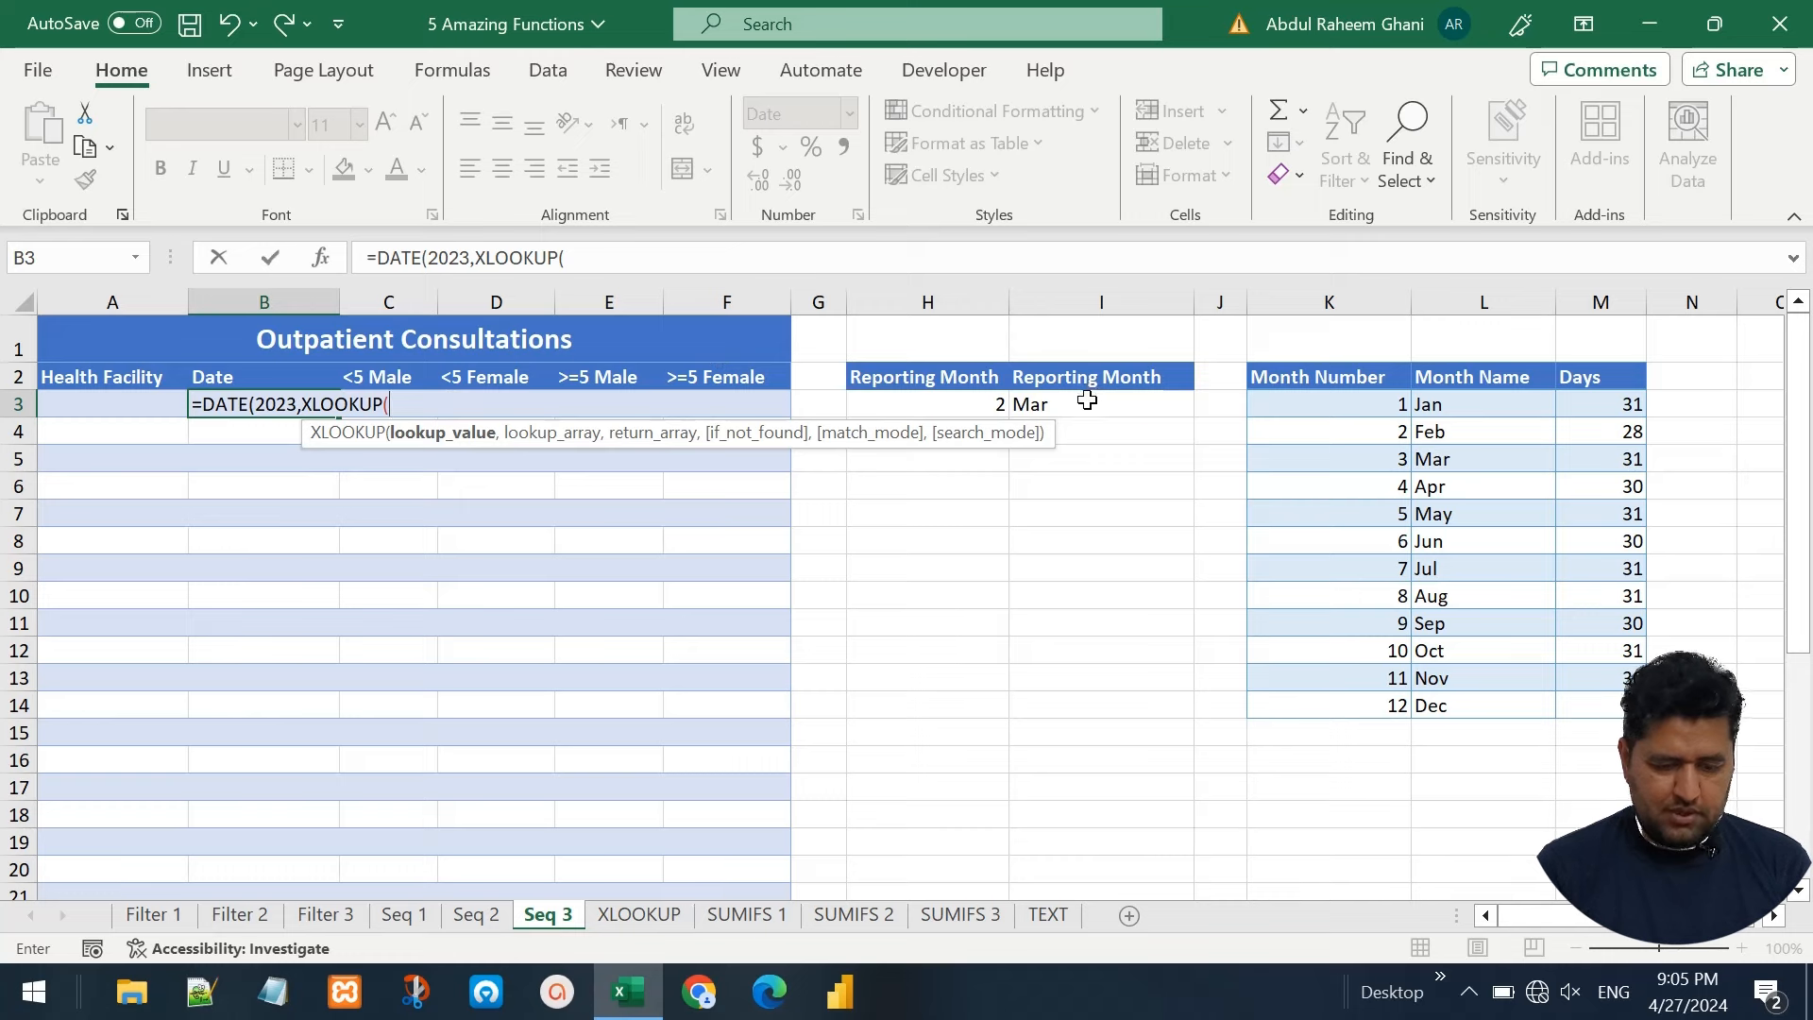
pyautogui.click(1088, 403)
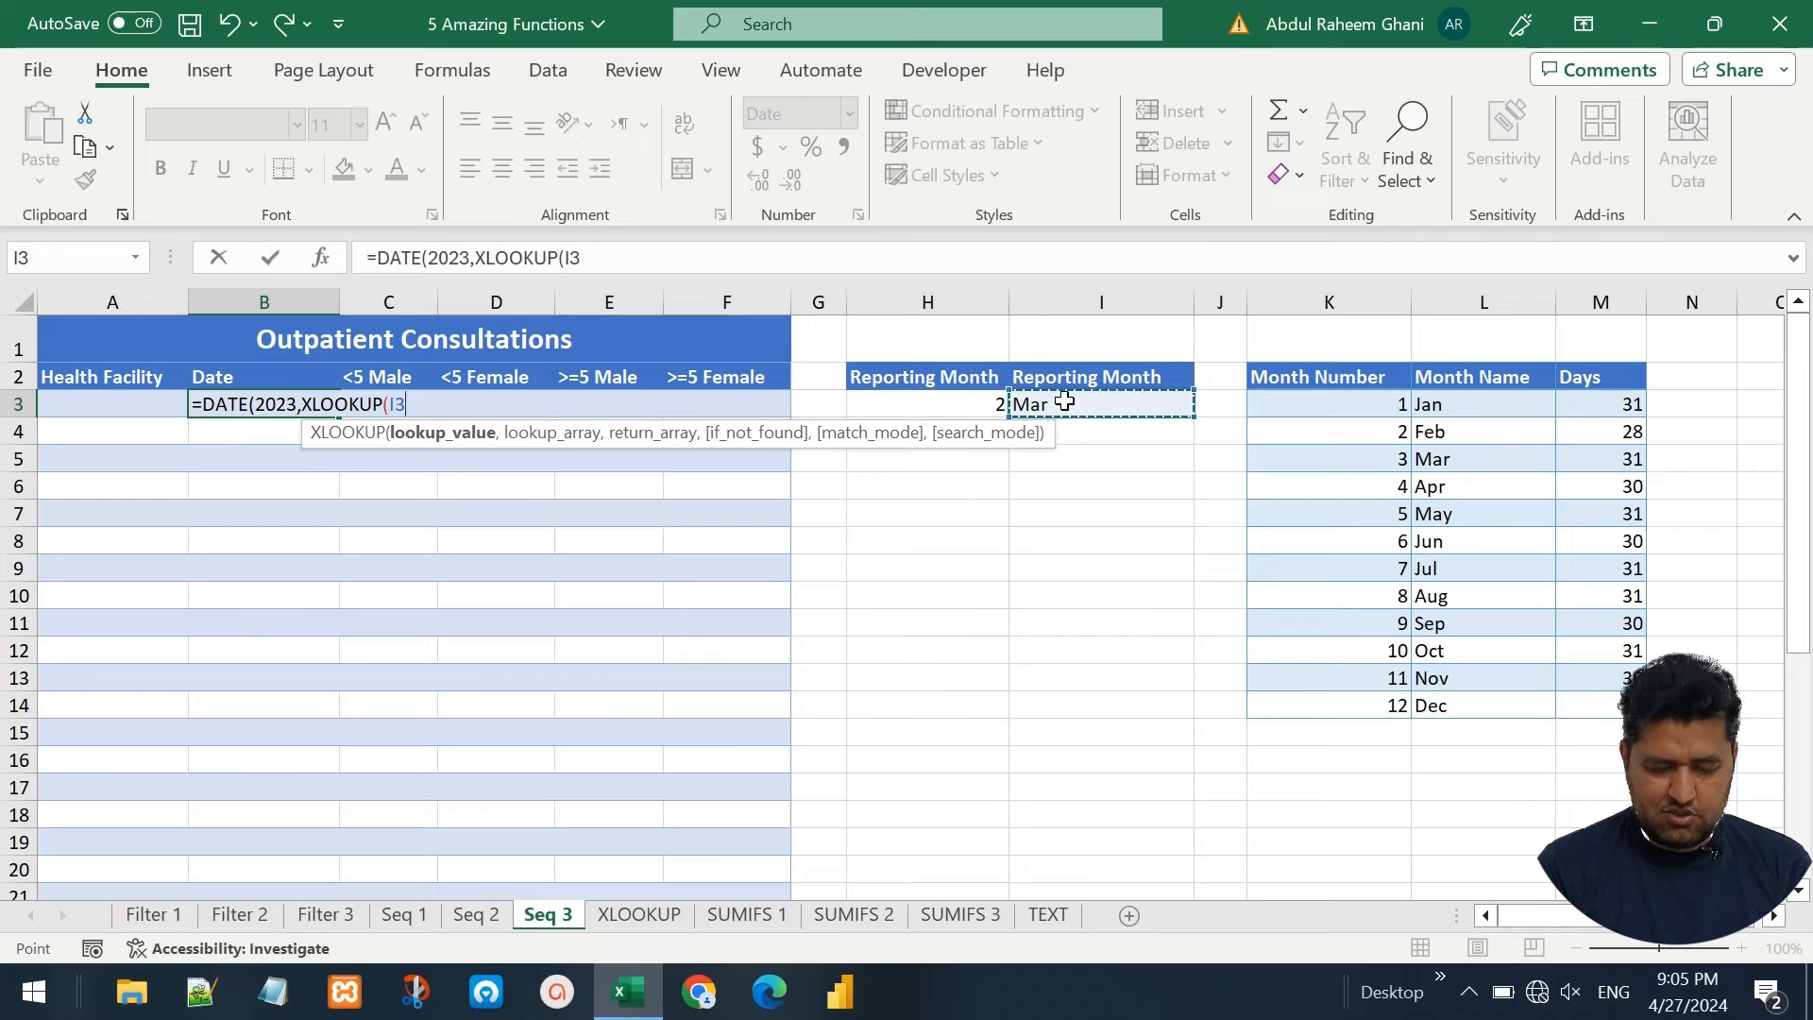
pyautogui.write(',')
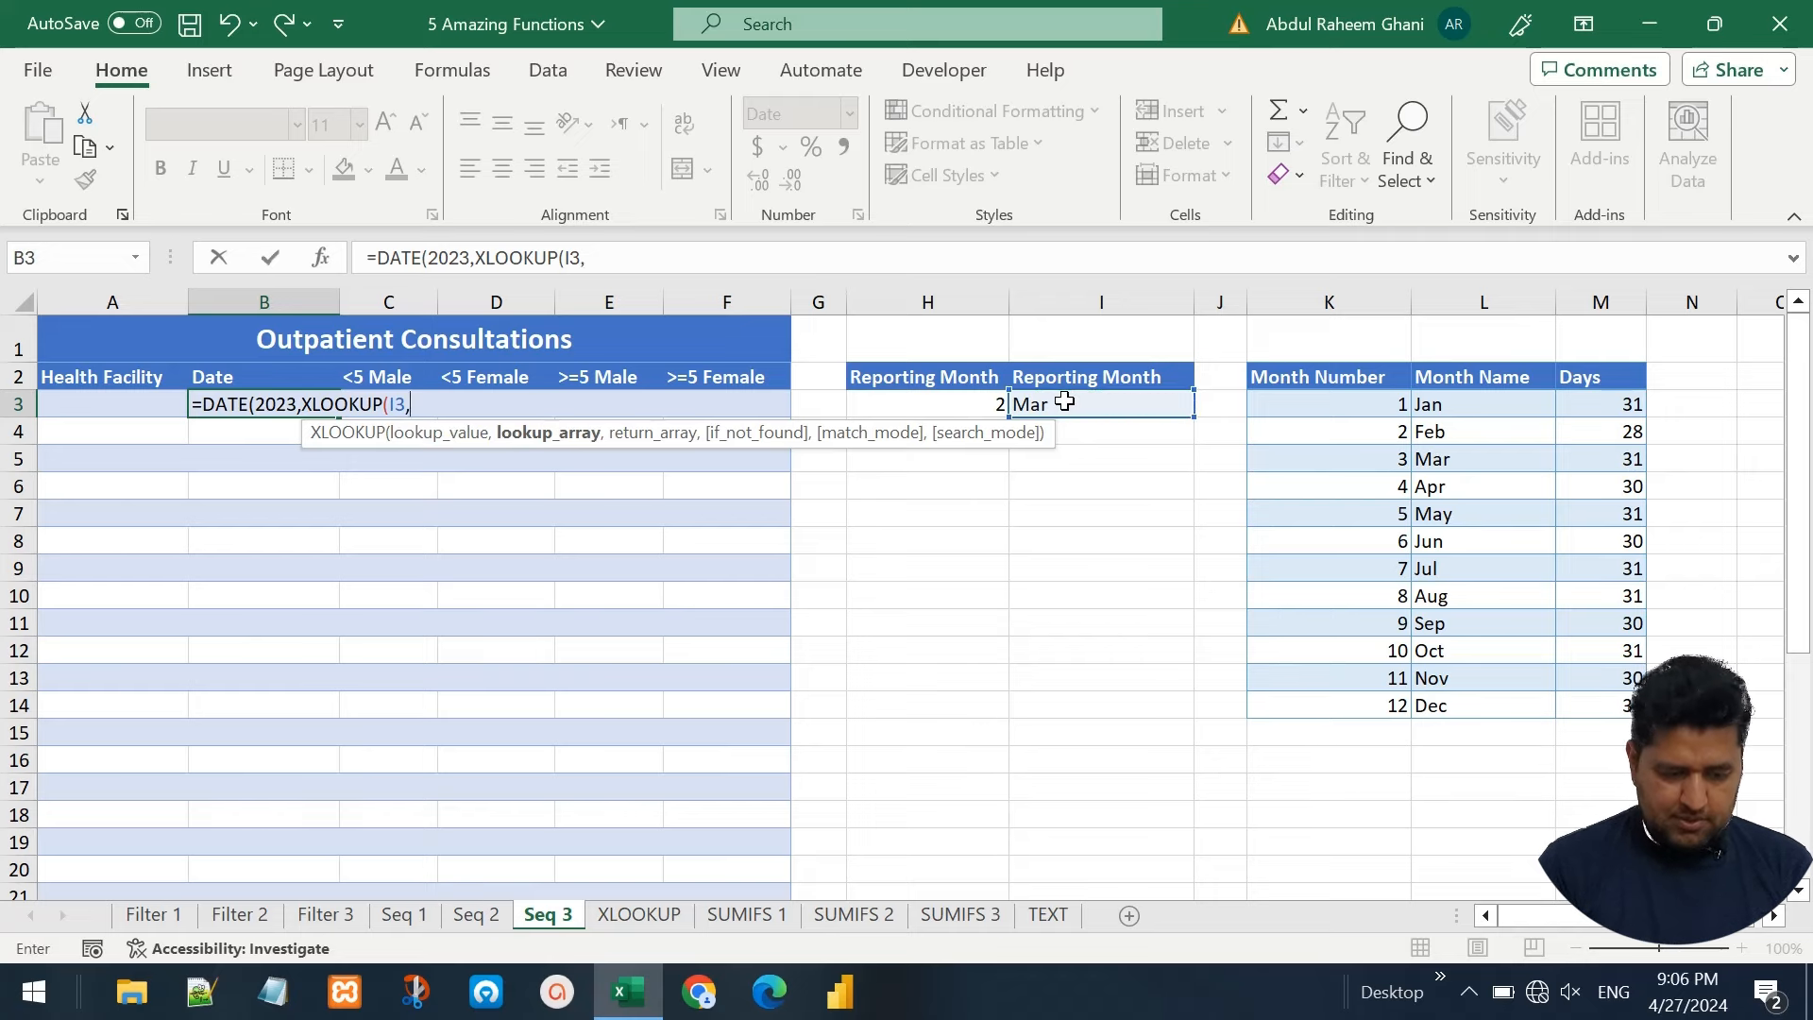
pyautogui.moveTo(1476, 404); pyautogui.dragTo(1440, 705)
pyautogui.write(',')
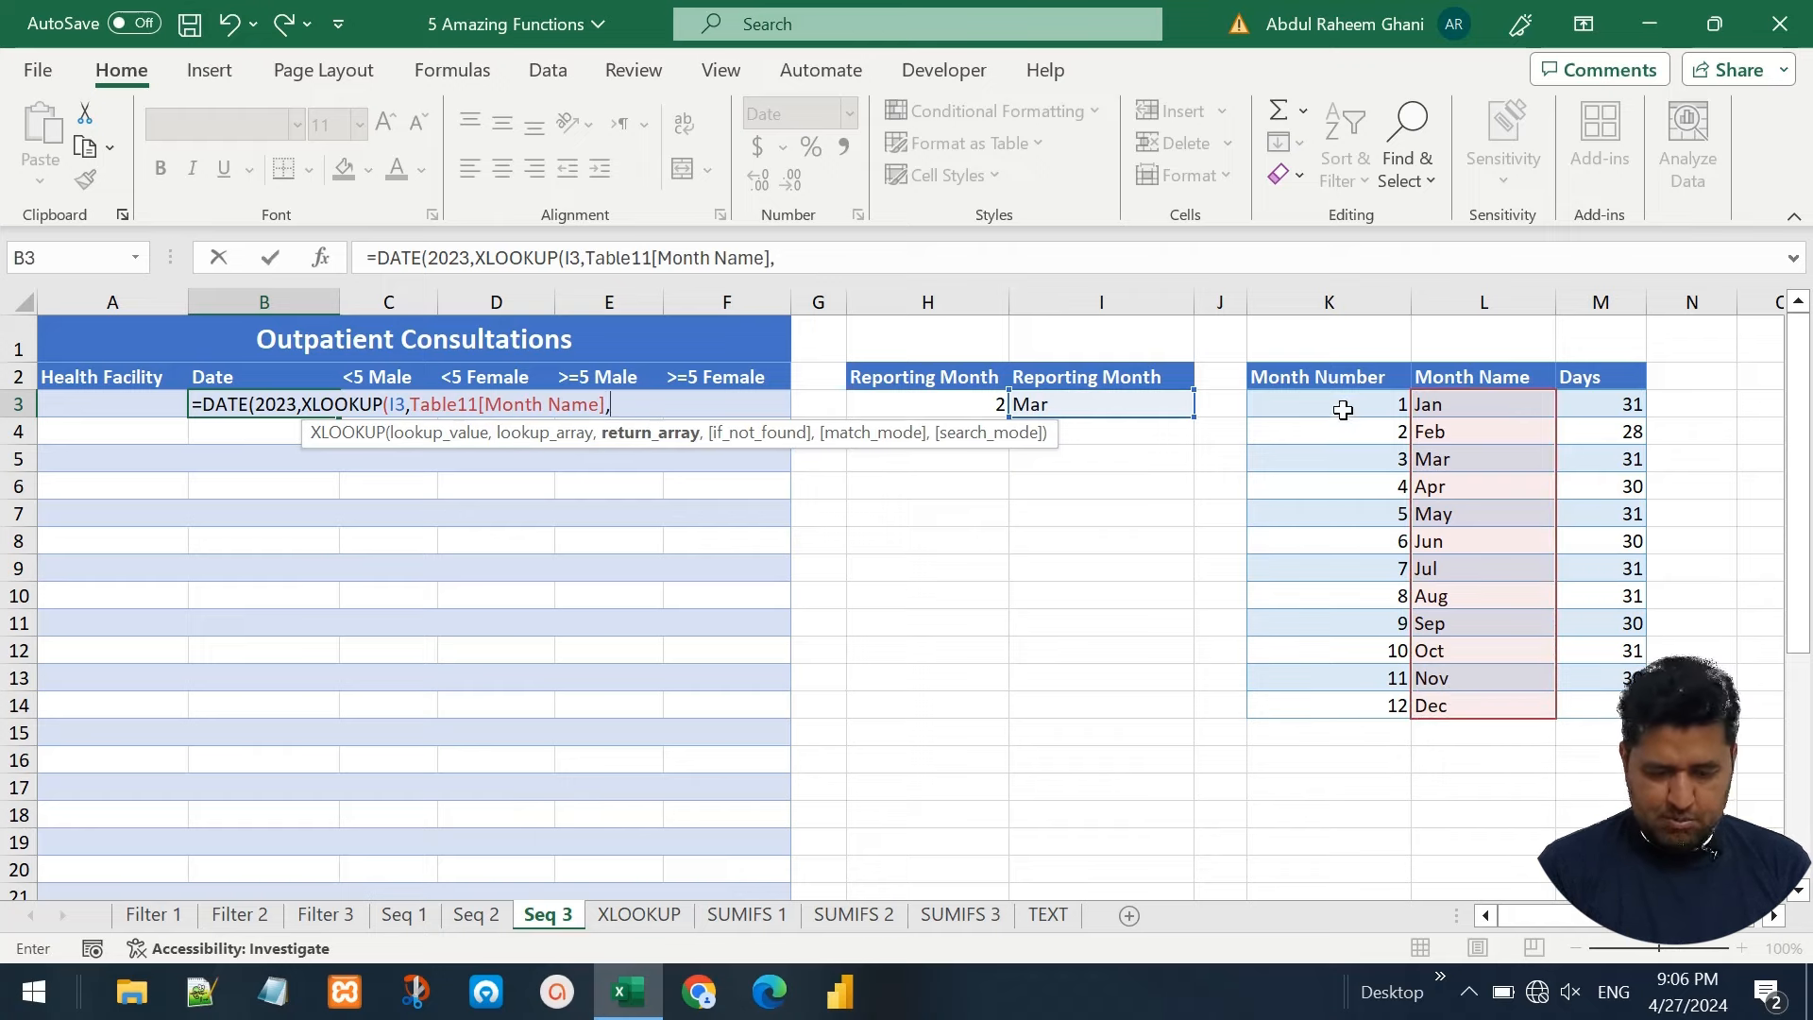
pyautogui.moveTo(1350, 411); pyautogui.dragTo(1325, 696)
pyautogui.write(')')
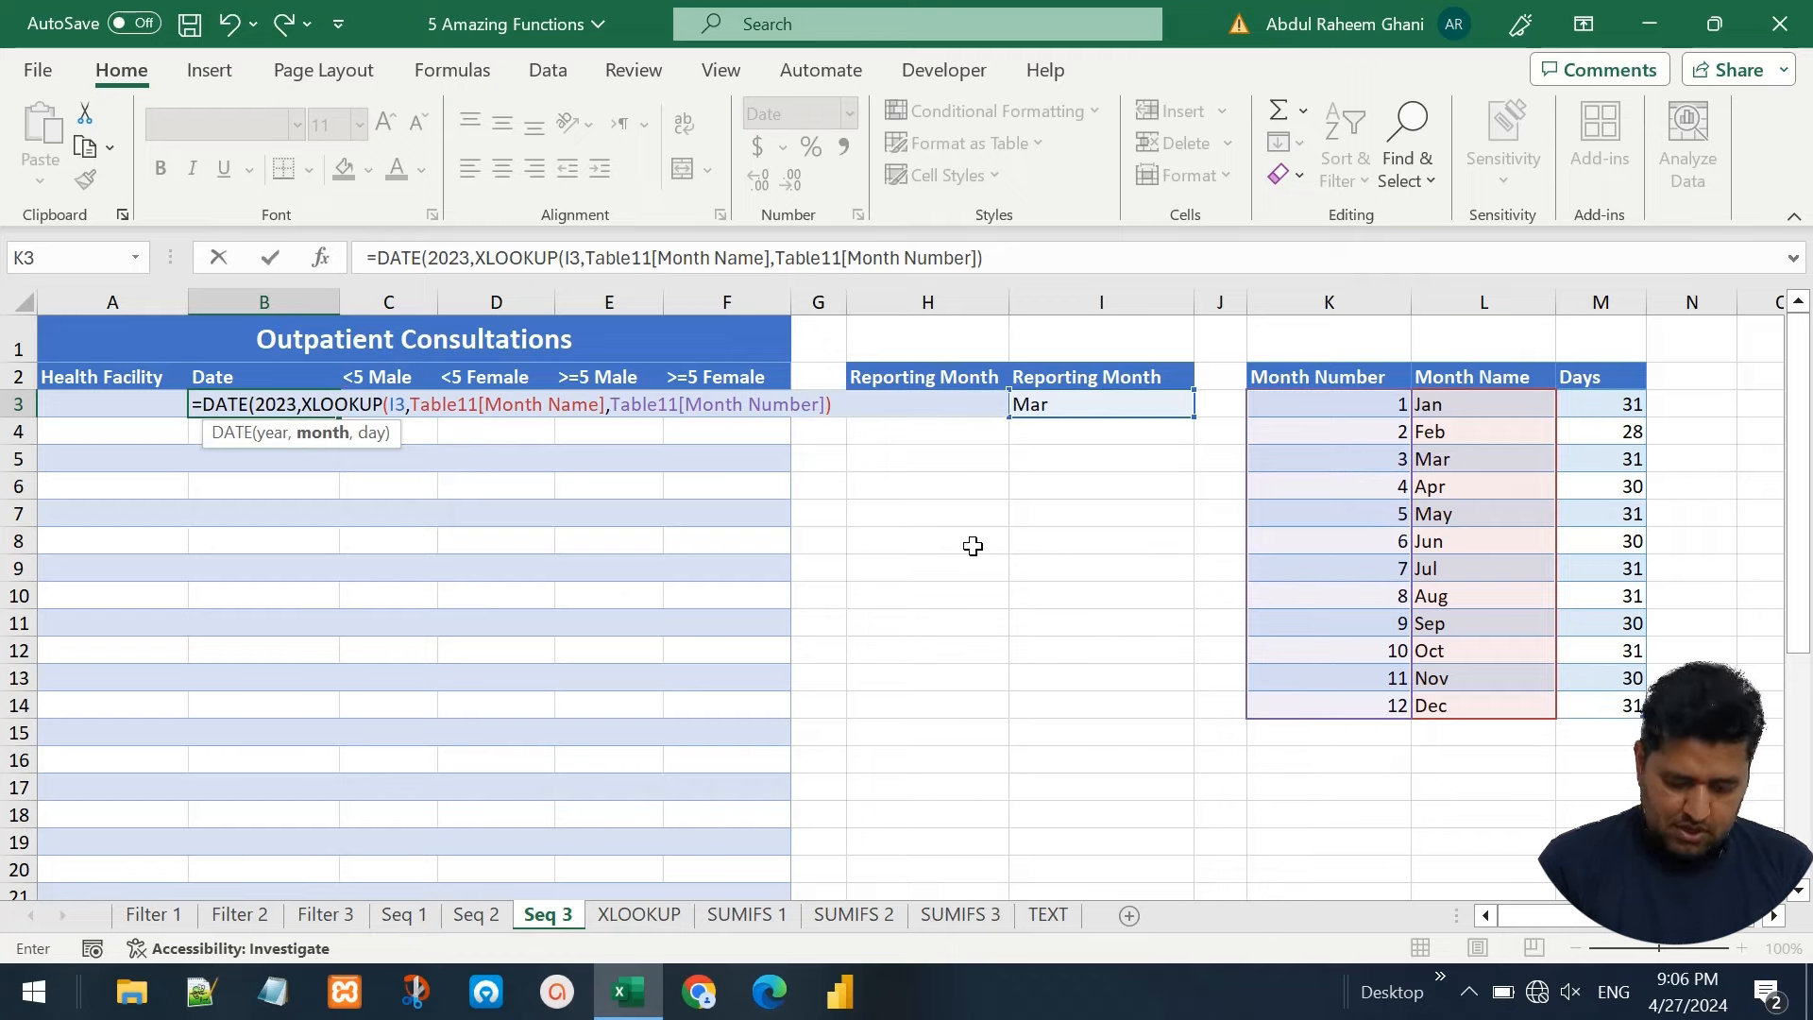
pyautogui.write(',')
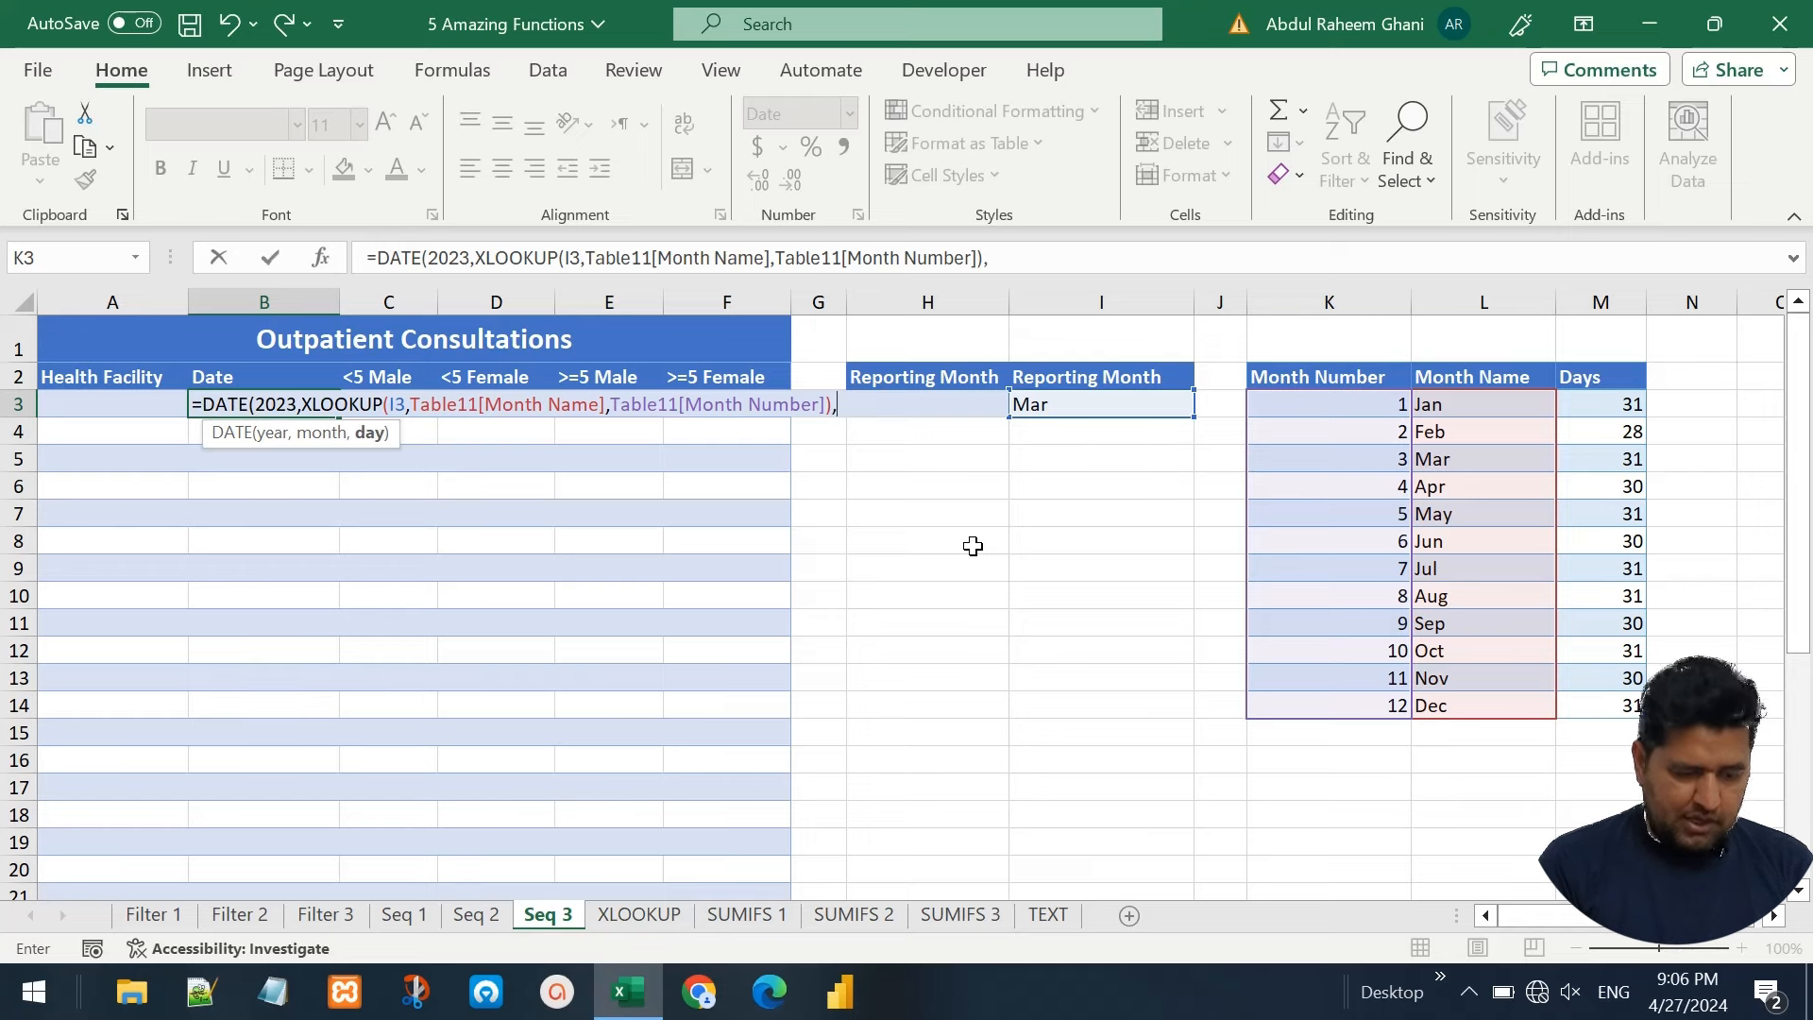
# Begin the day argument of the B3 formula with SEQUENCE(XLOOKUP(I3, using the selected month name as lookup value
pyautogui.write('seq')
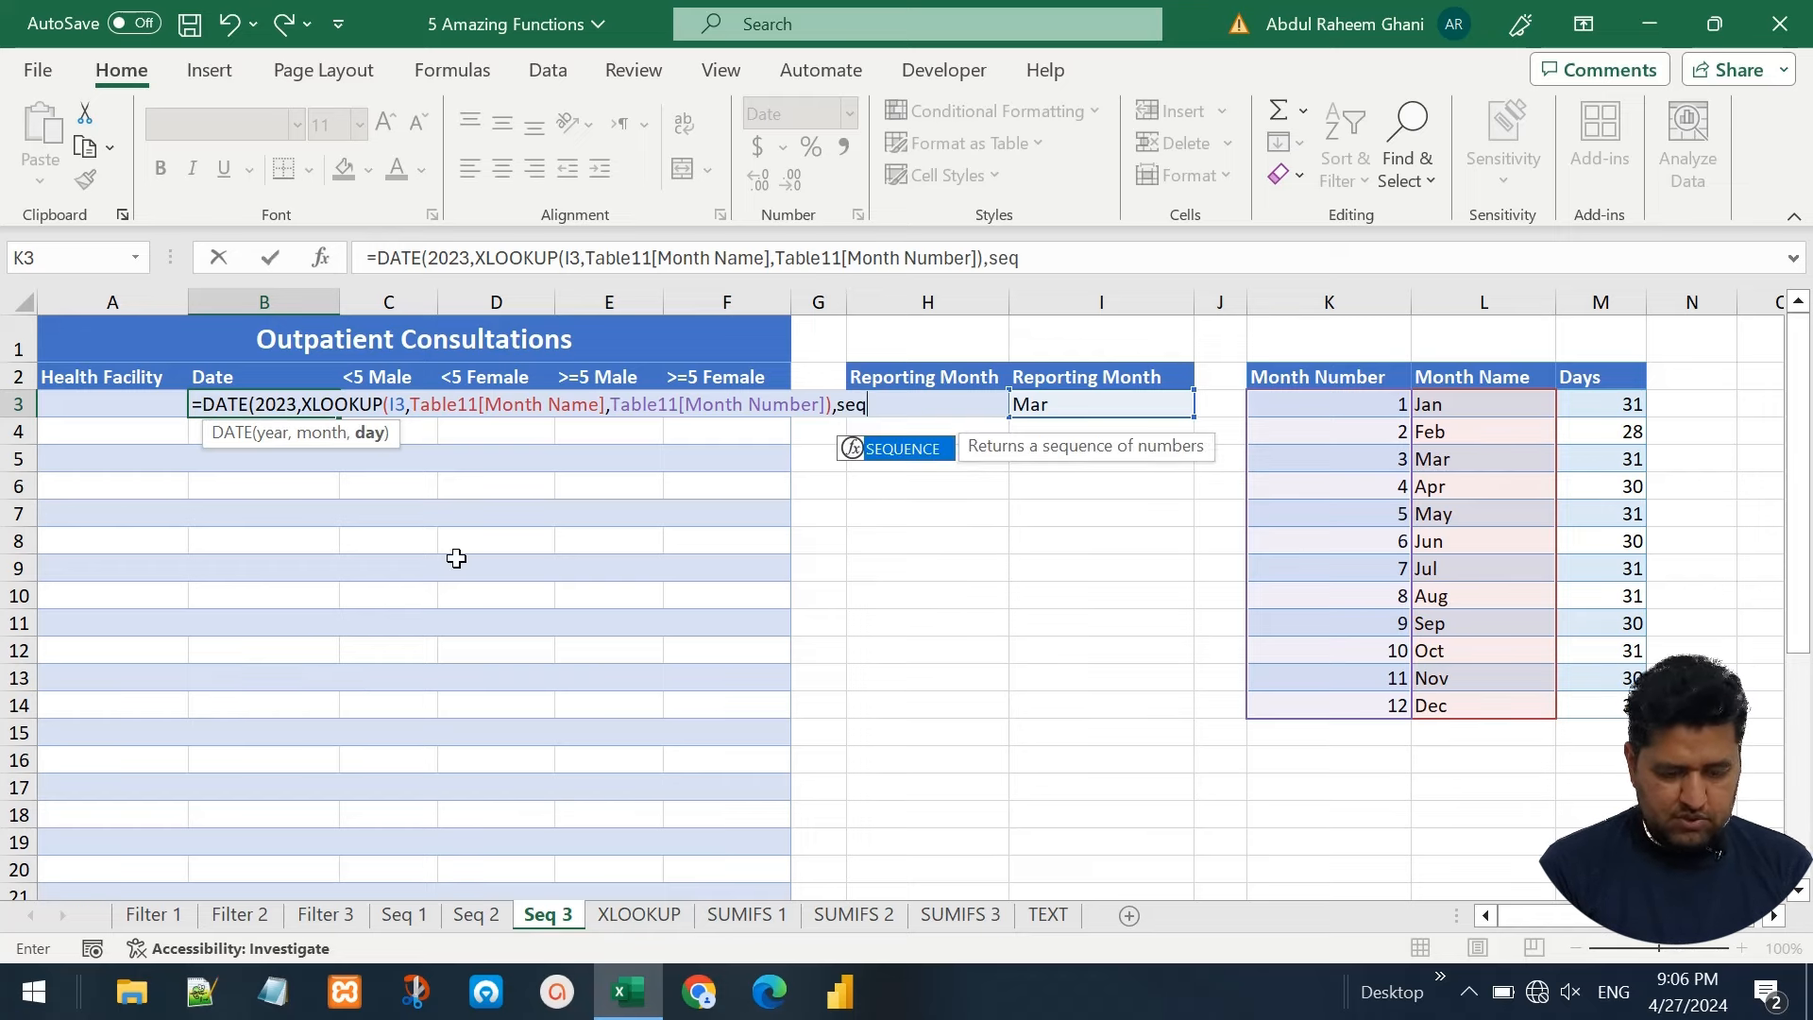
pyautogui.press('Tab')
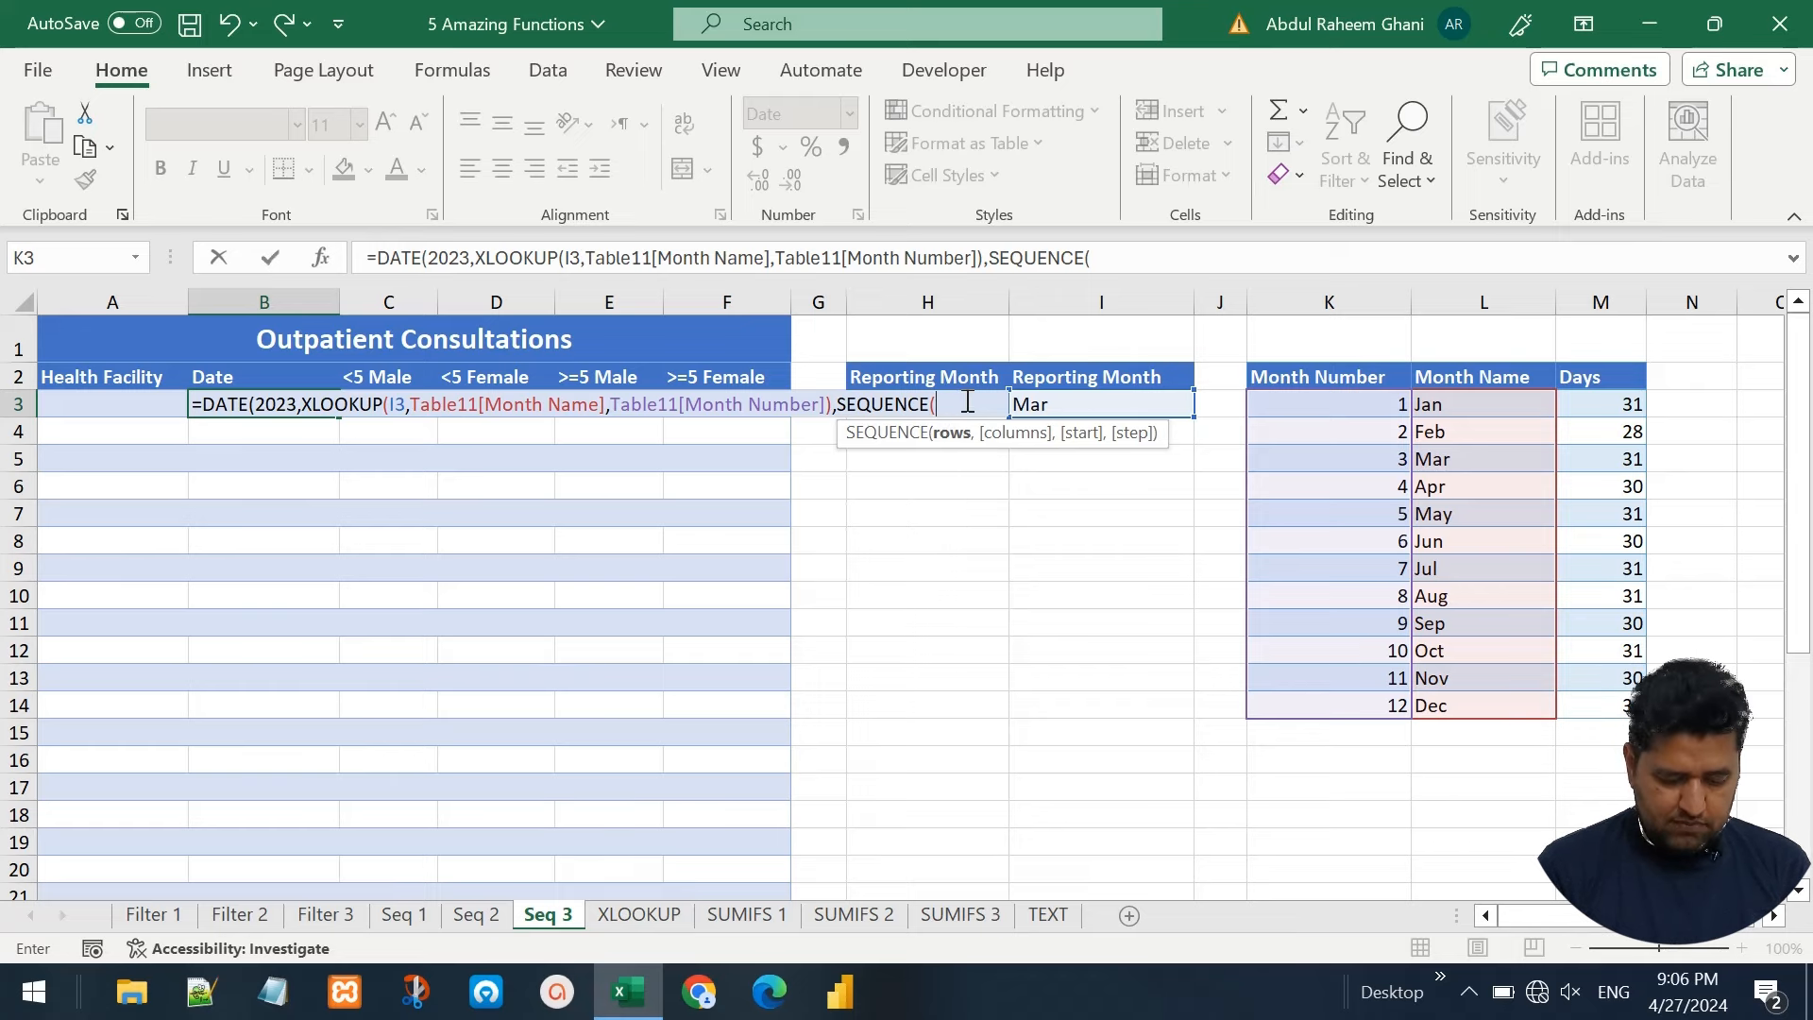
pyautogui.write('xlo')
pyautogui.press('Tab')
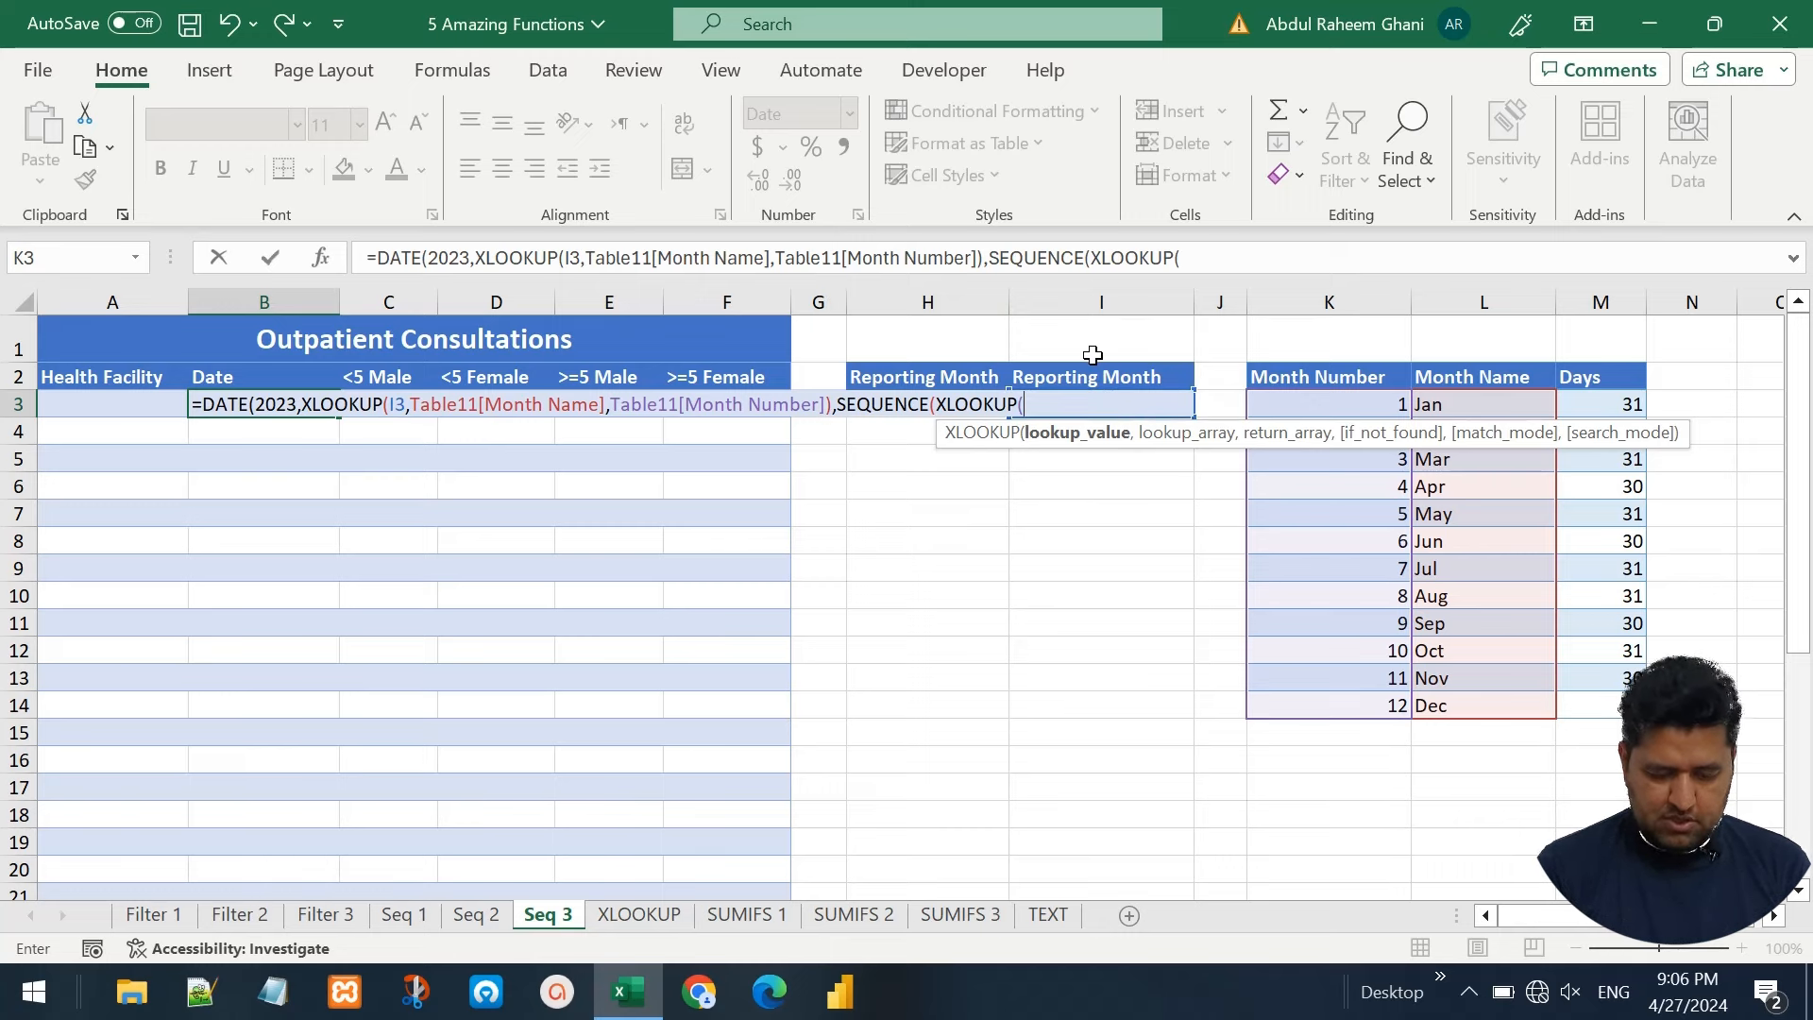
pyautogui.write('I3')
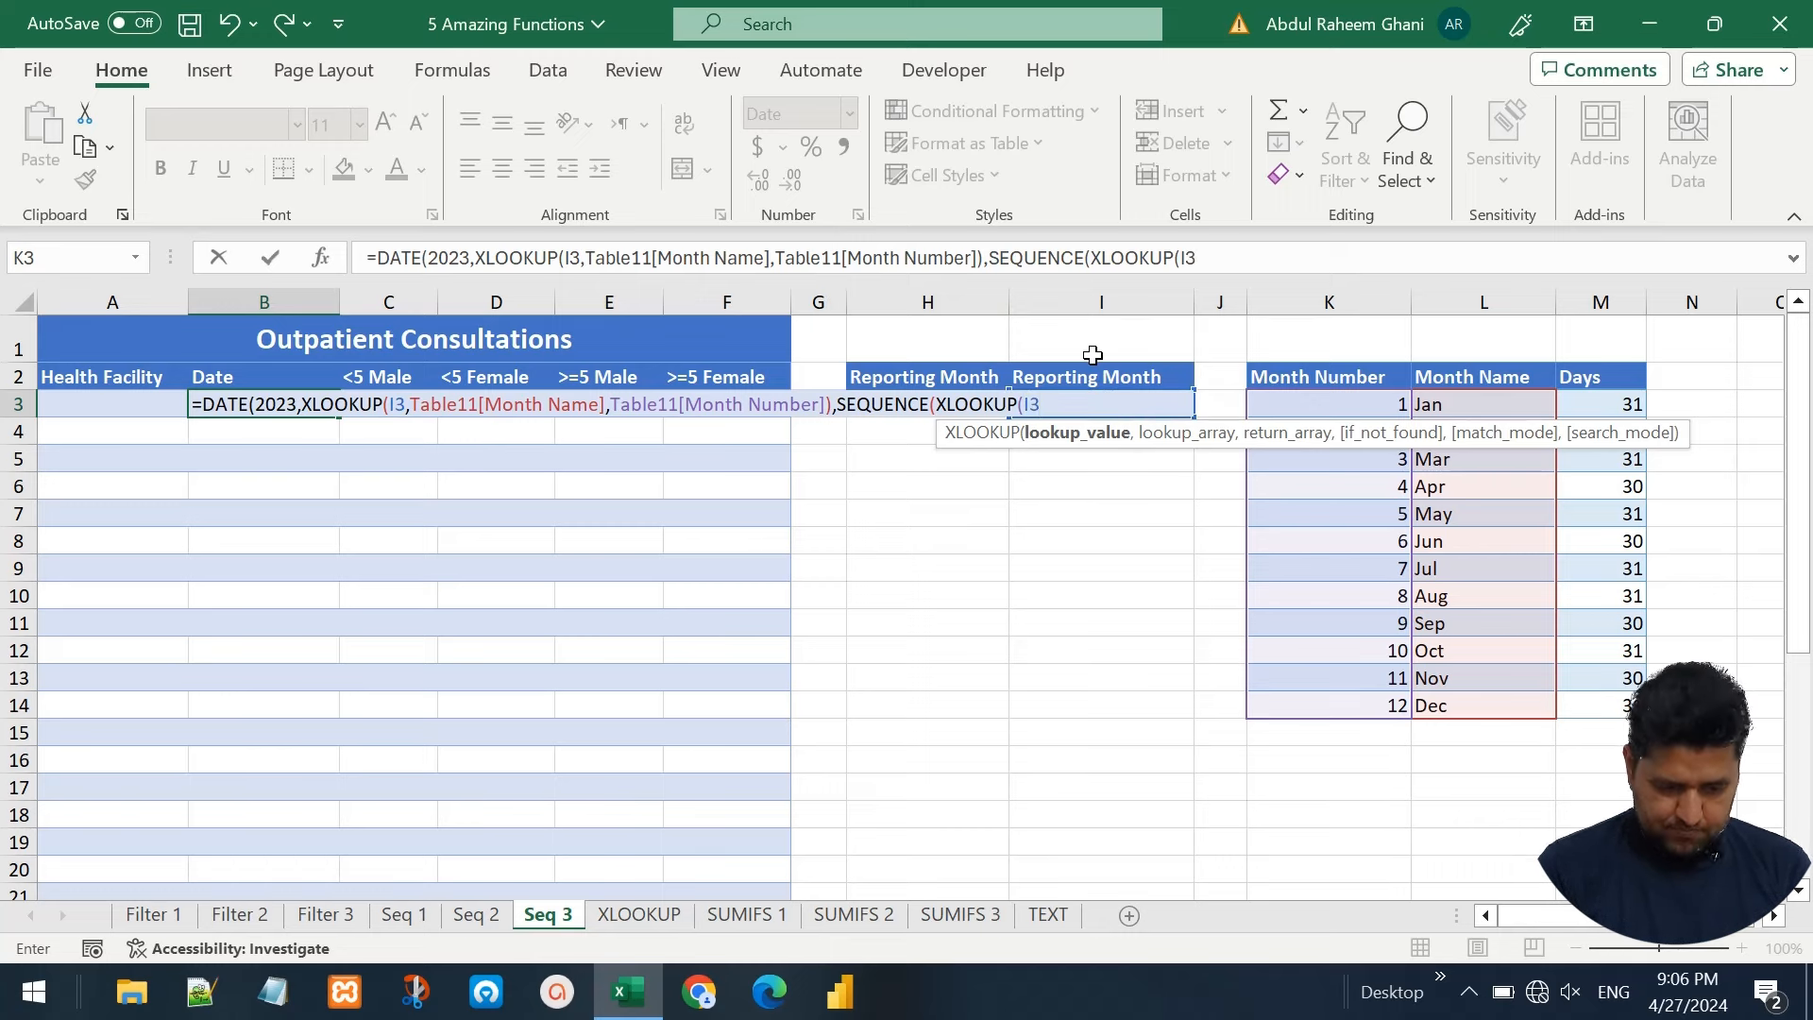
pyautogui.write(',')
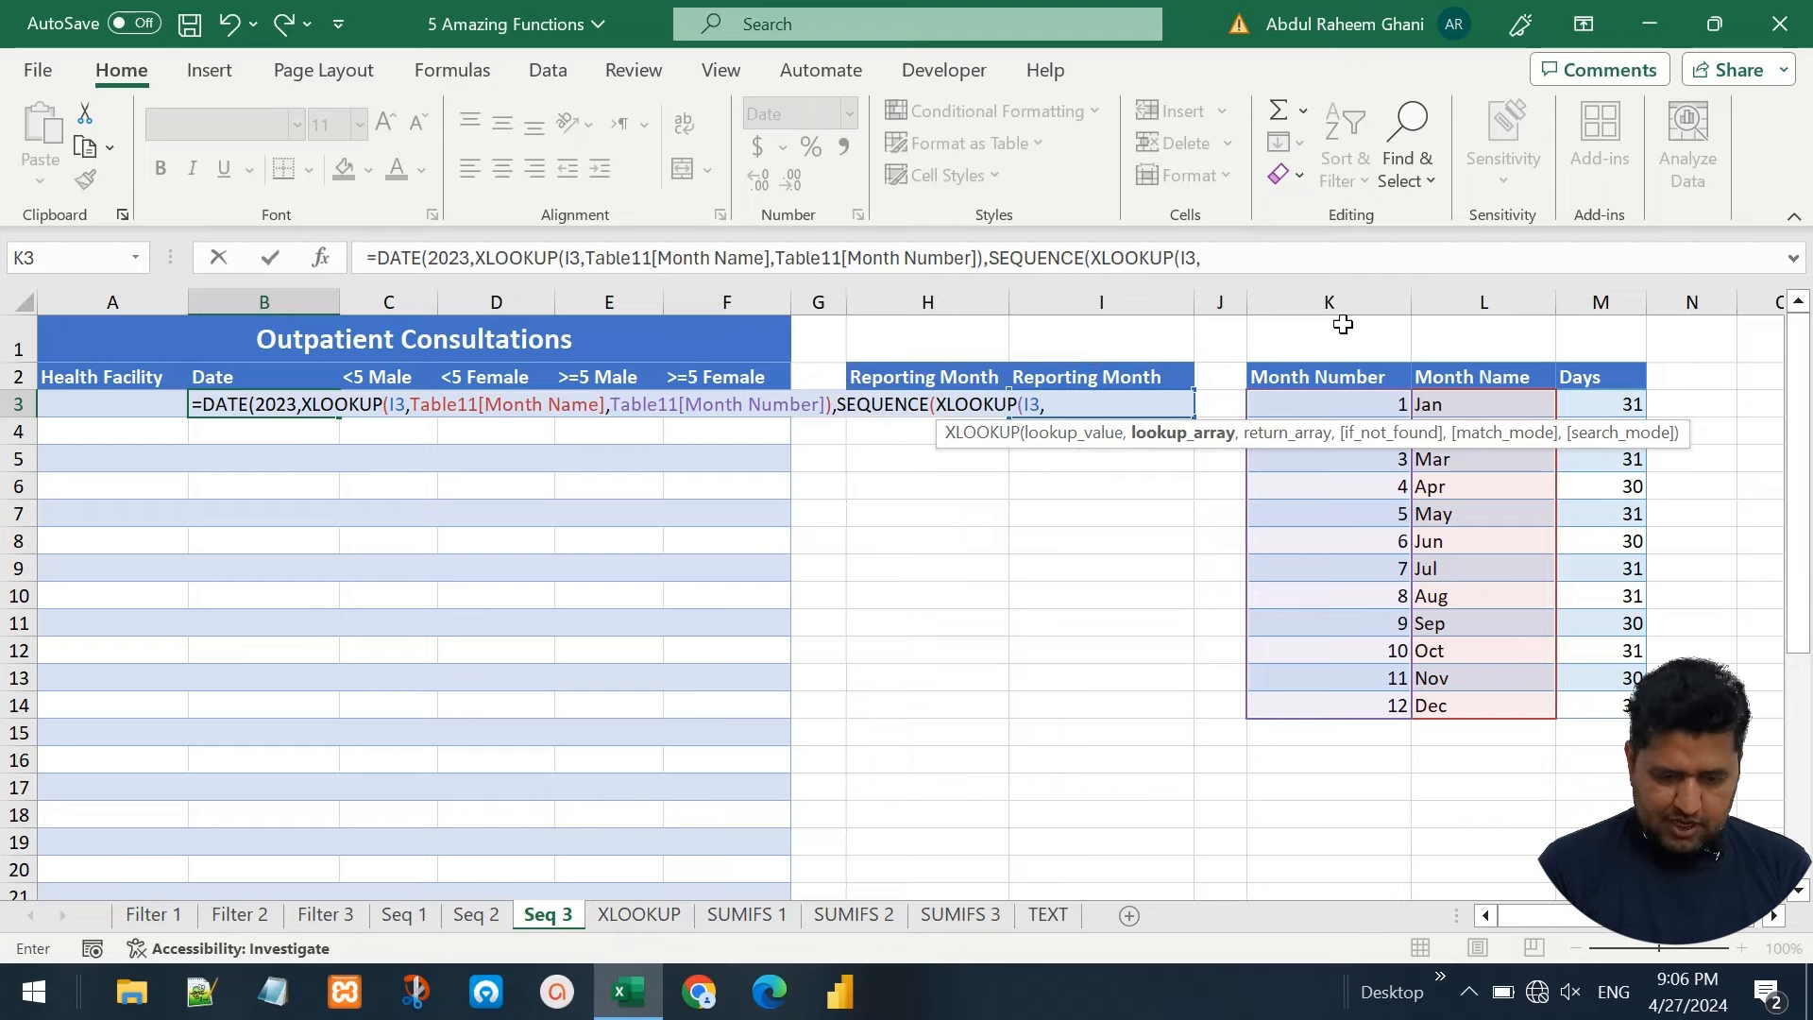
# Finish the B3 formula with Table11[Month Name] as lookup array and Table11[Days] as return array, and enter it
pyautogui.moveTo(1474, 400); pyautogui.dragTo(1458, 708)
pyautogui.write(',')
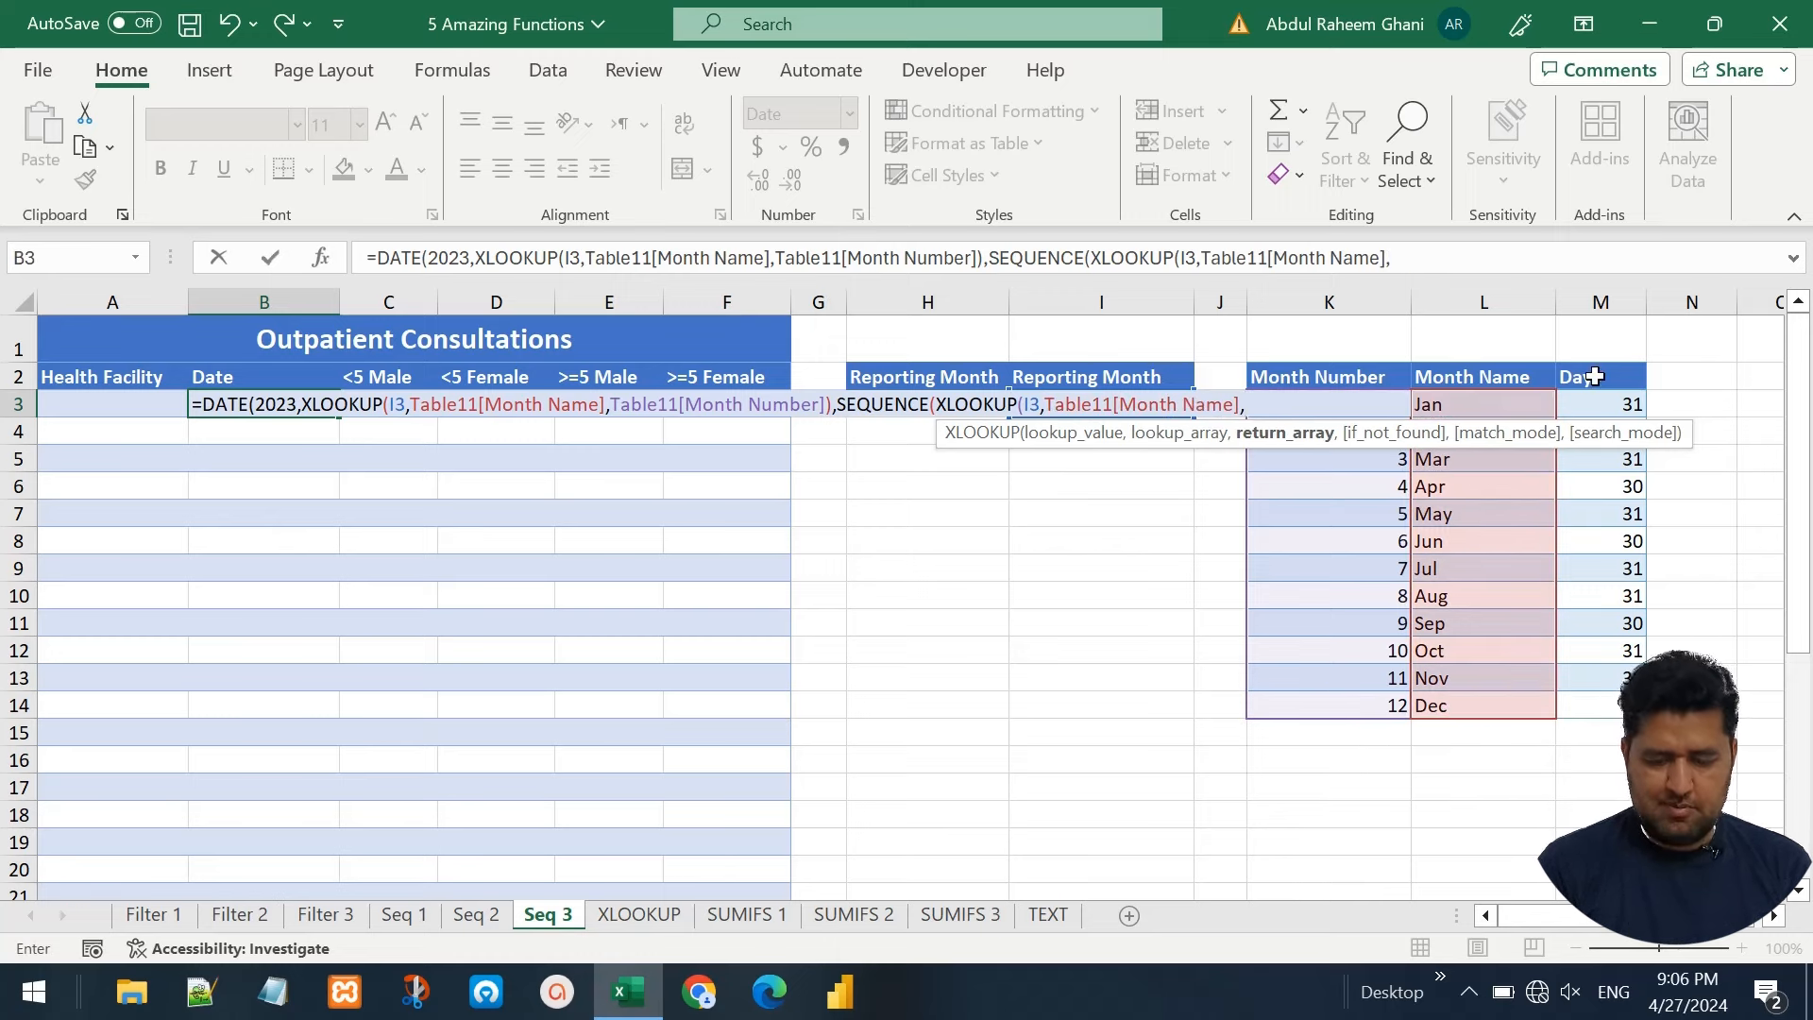
pyautogui.moveTo(1608, 403); pyautogui.dragTo(1574, 700)
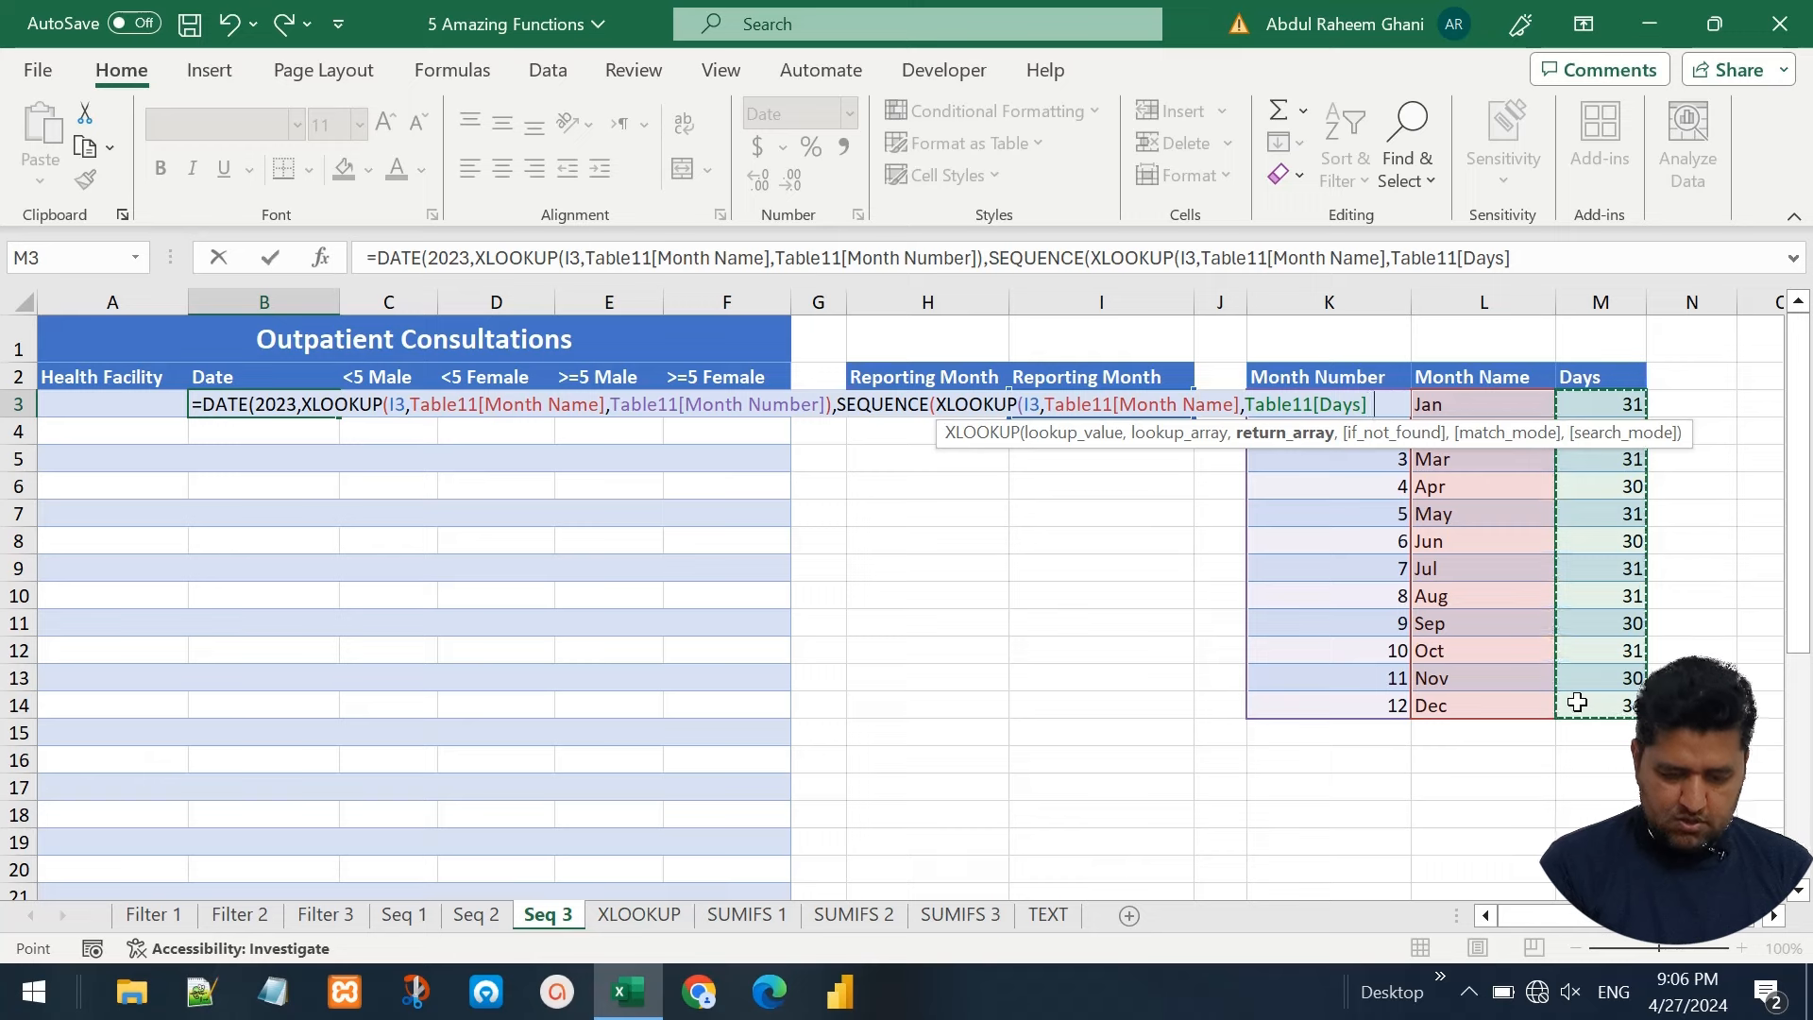
pyautogui.write(')')
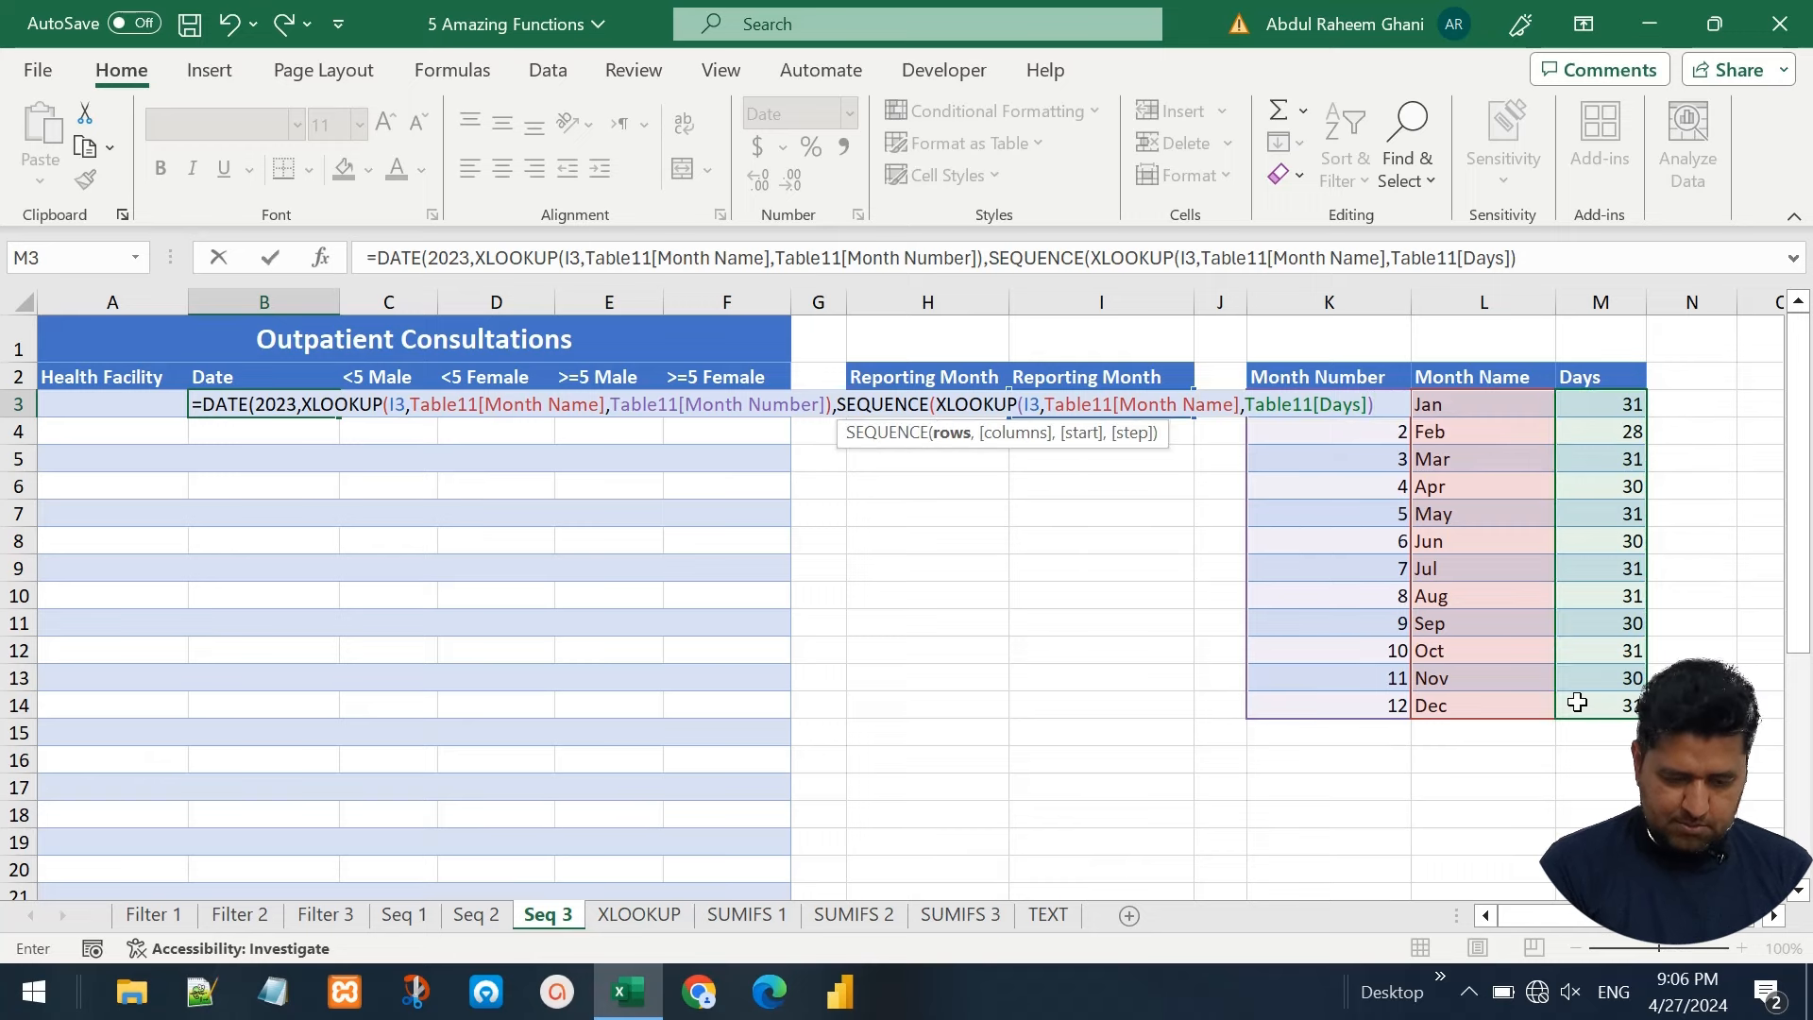
pyautogui.write(')')
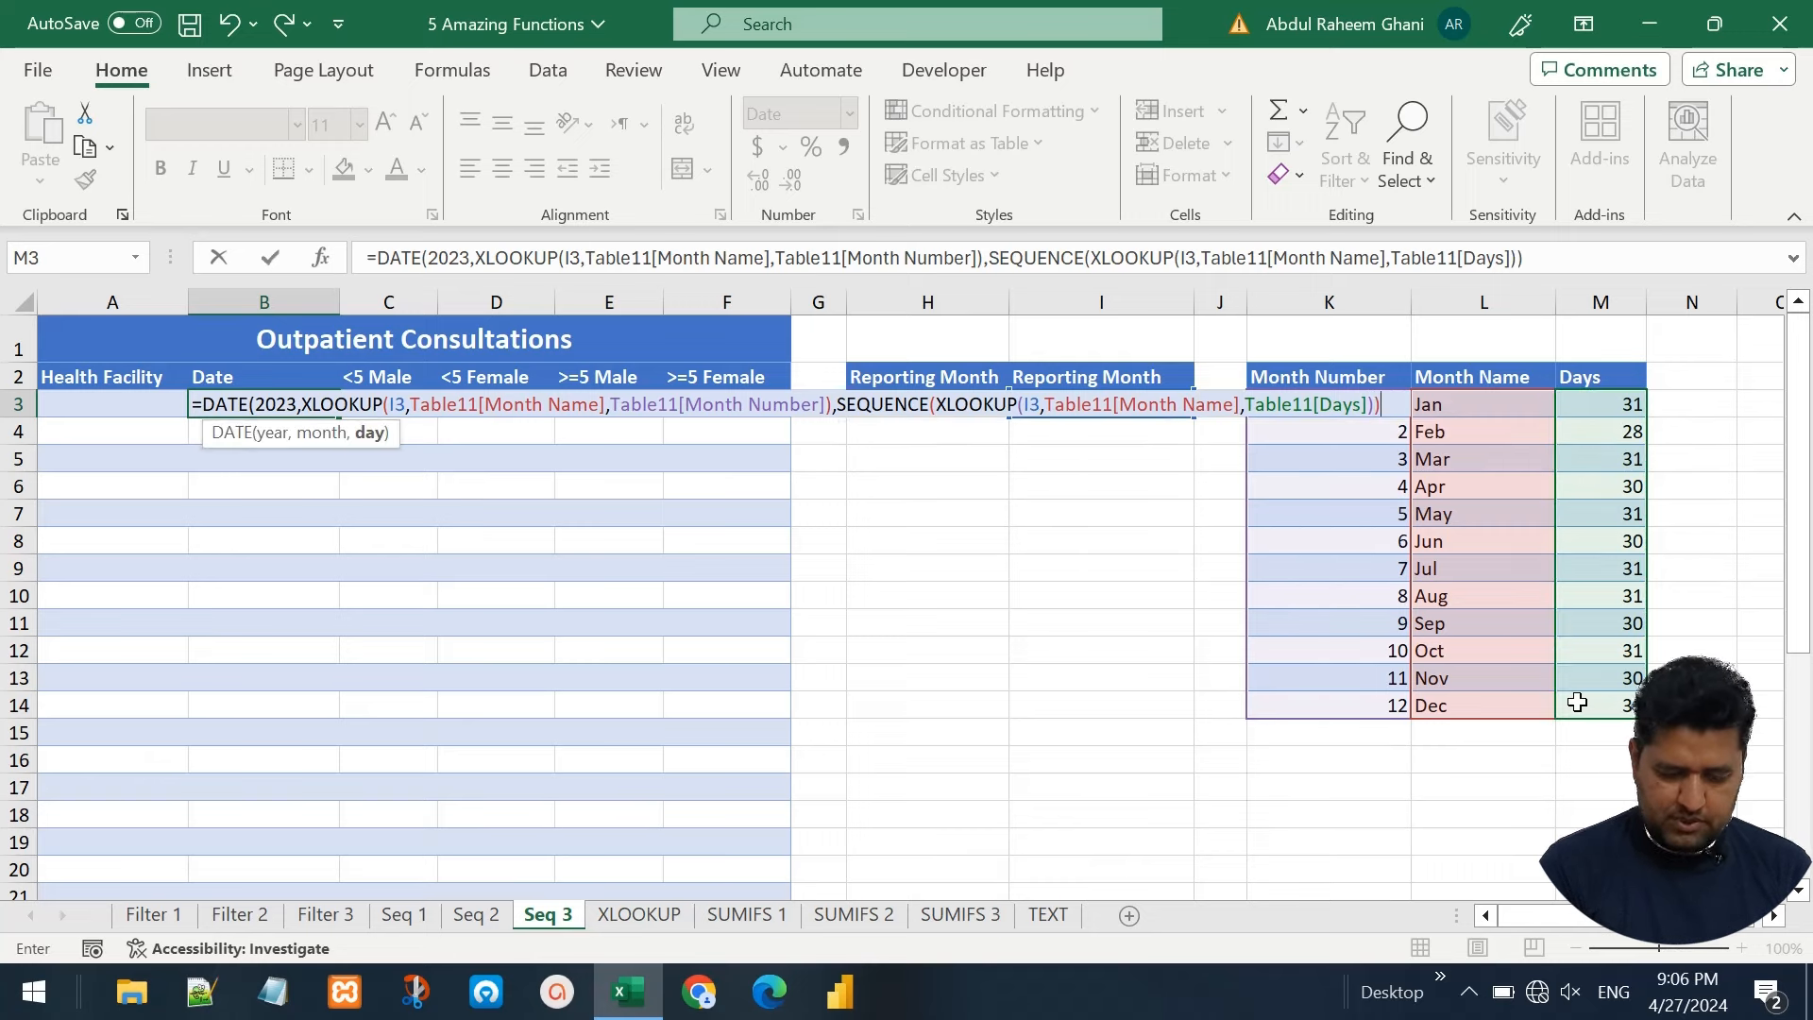
pyautogui.write(')')
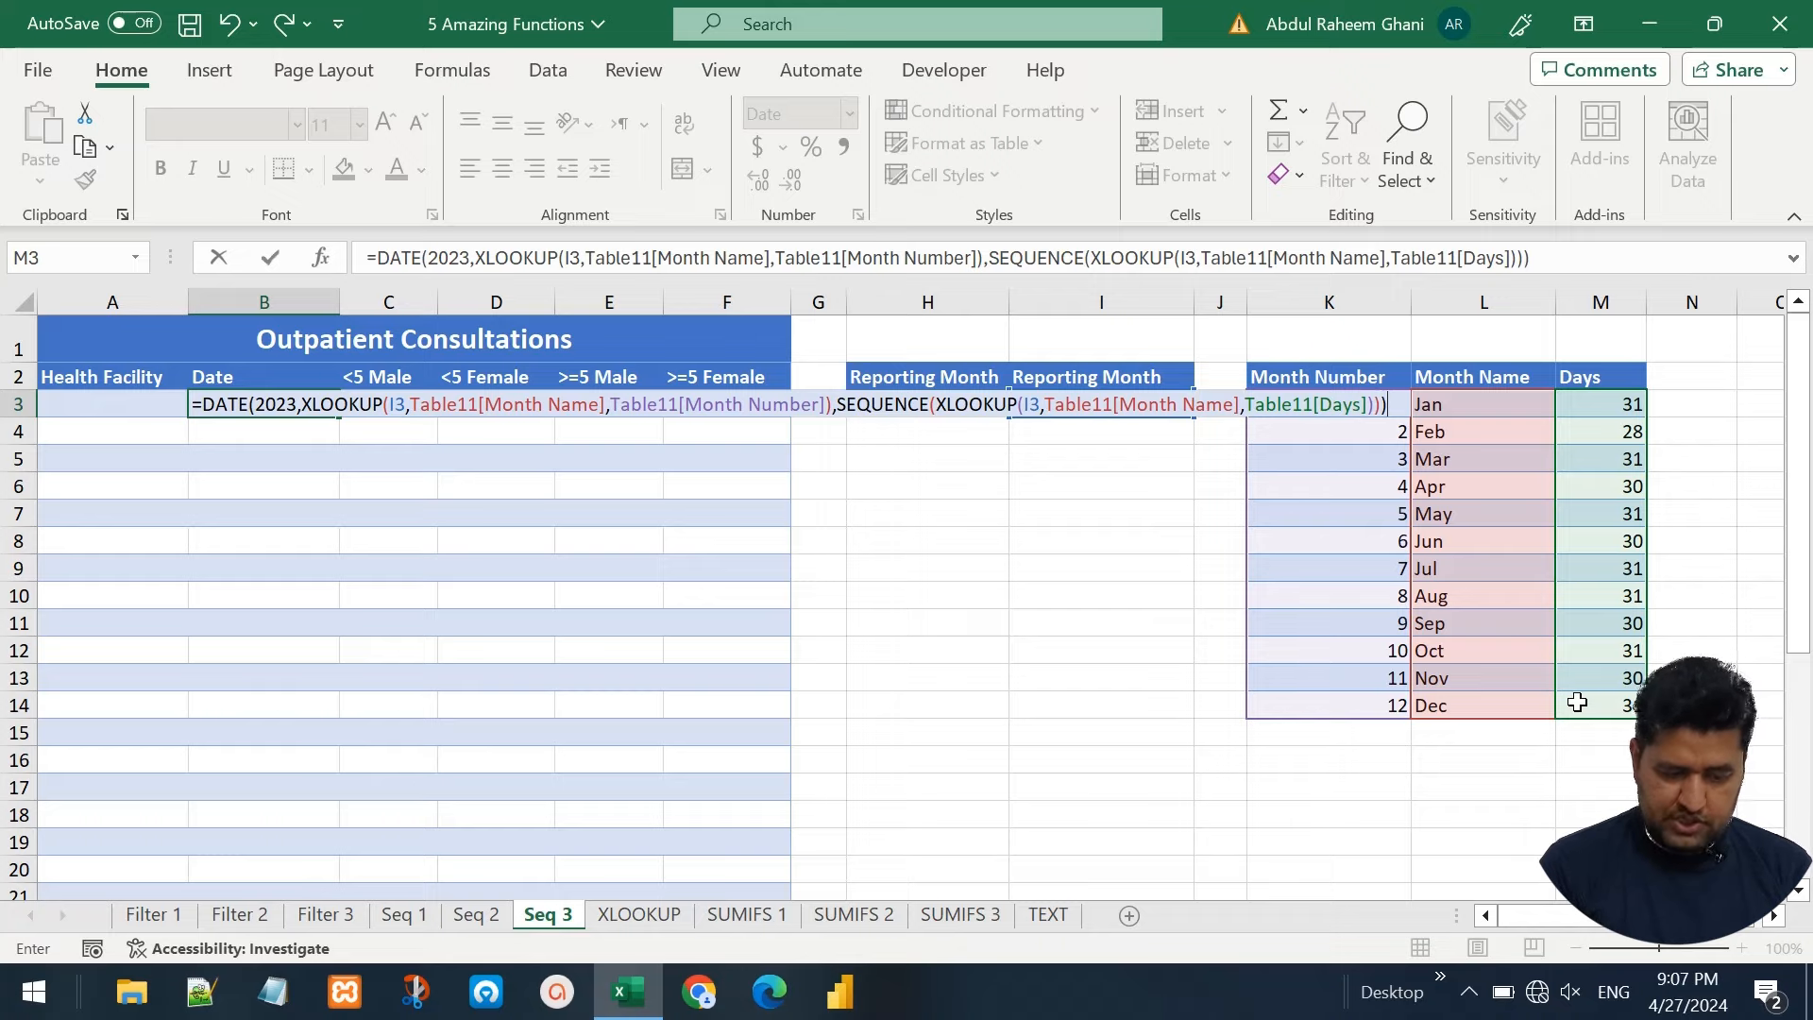
pyautogui.press('Return')
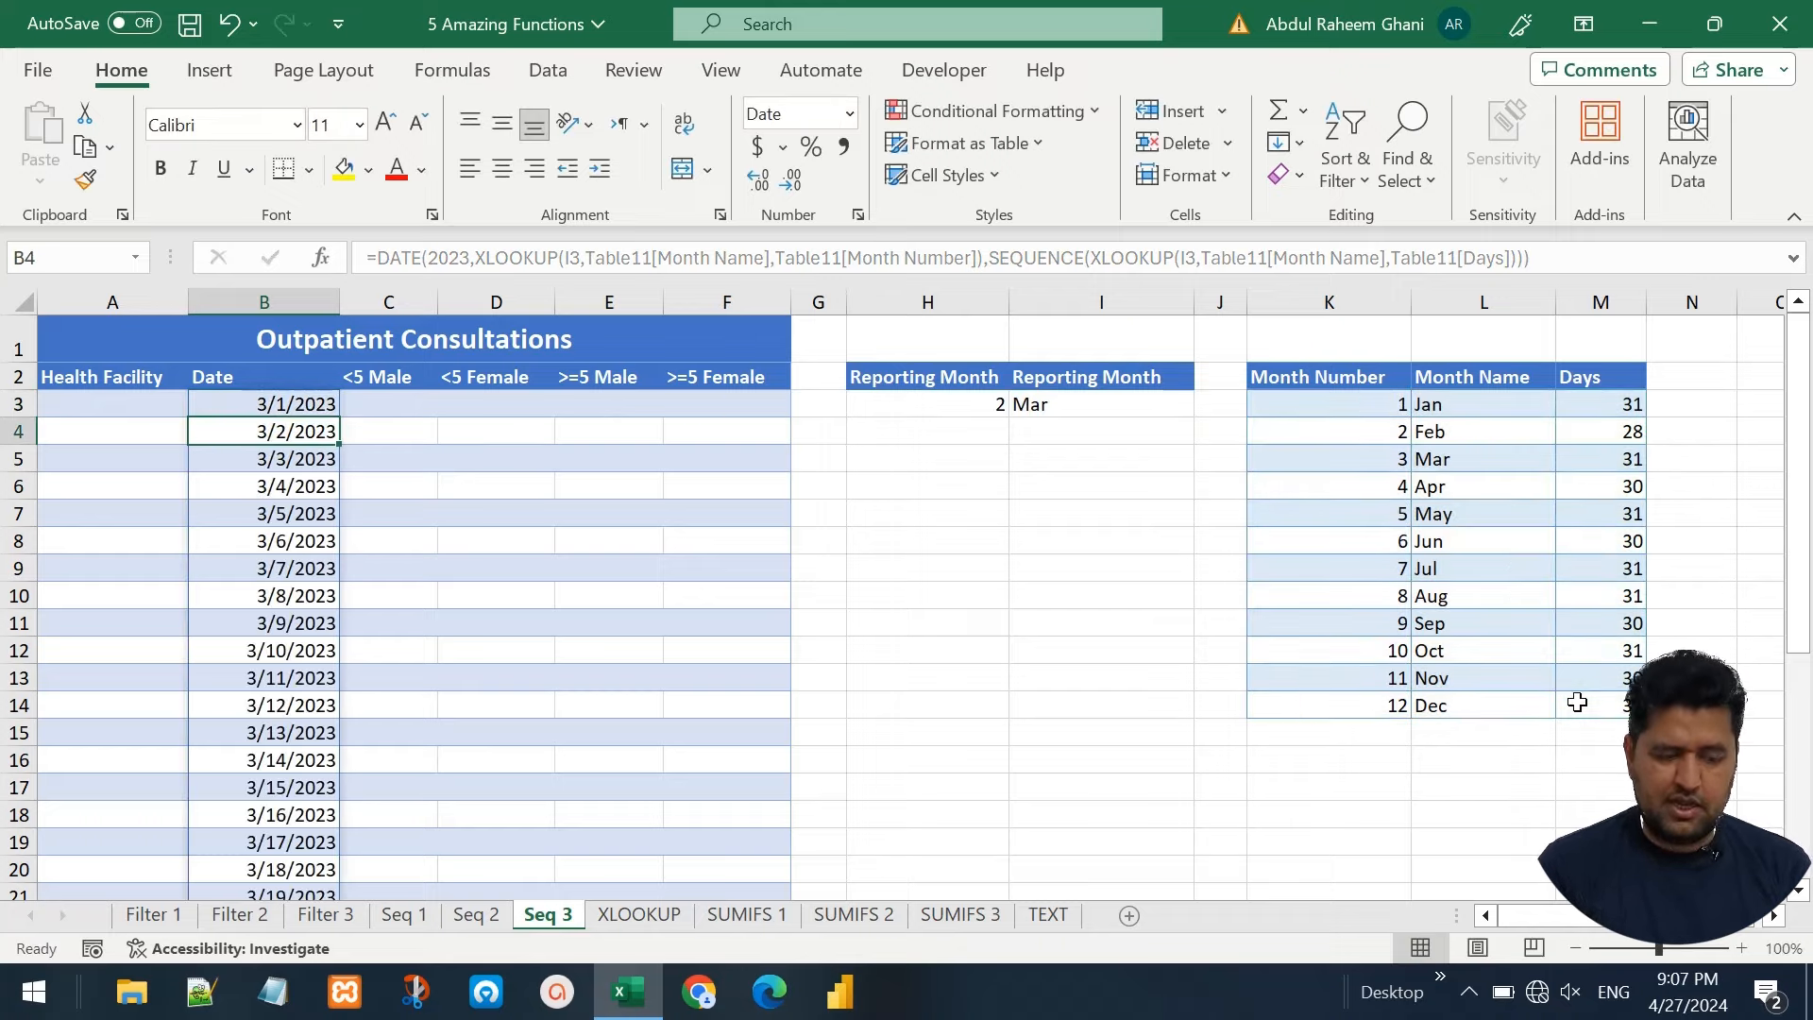
# Check the formula behind the first spilled dates in the Date column, returning to B3
pyautogui.press('Down')
pyautogui.press('Down')
pyautogui.press('Down')
pyautogui.press('Up')
pyautogui.press('Up')
pyautogui.press('Up')
pyautogui.press('Up')
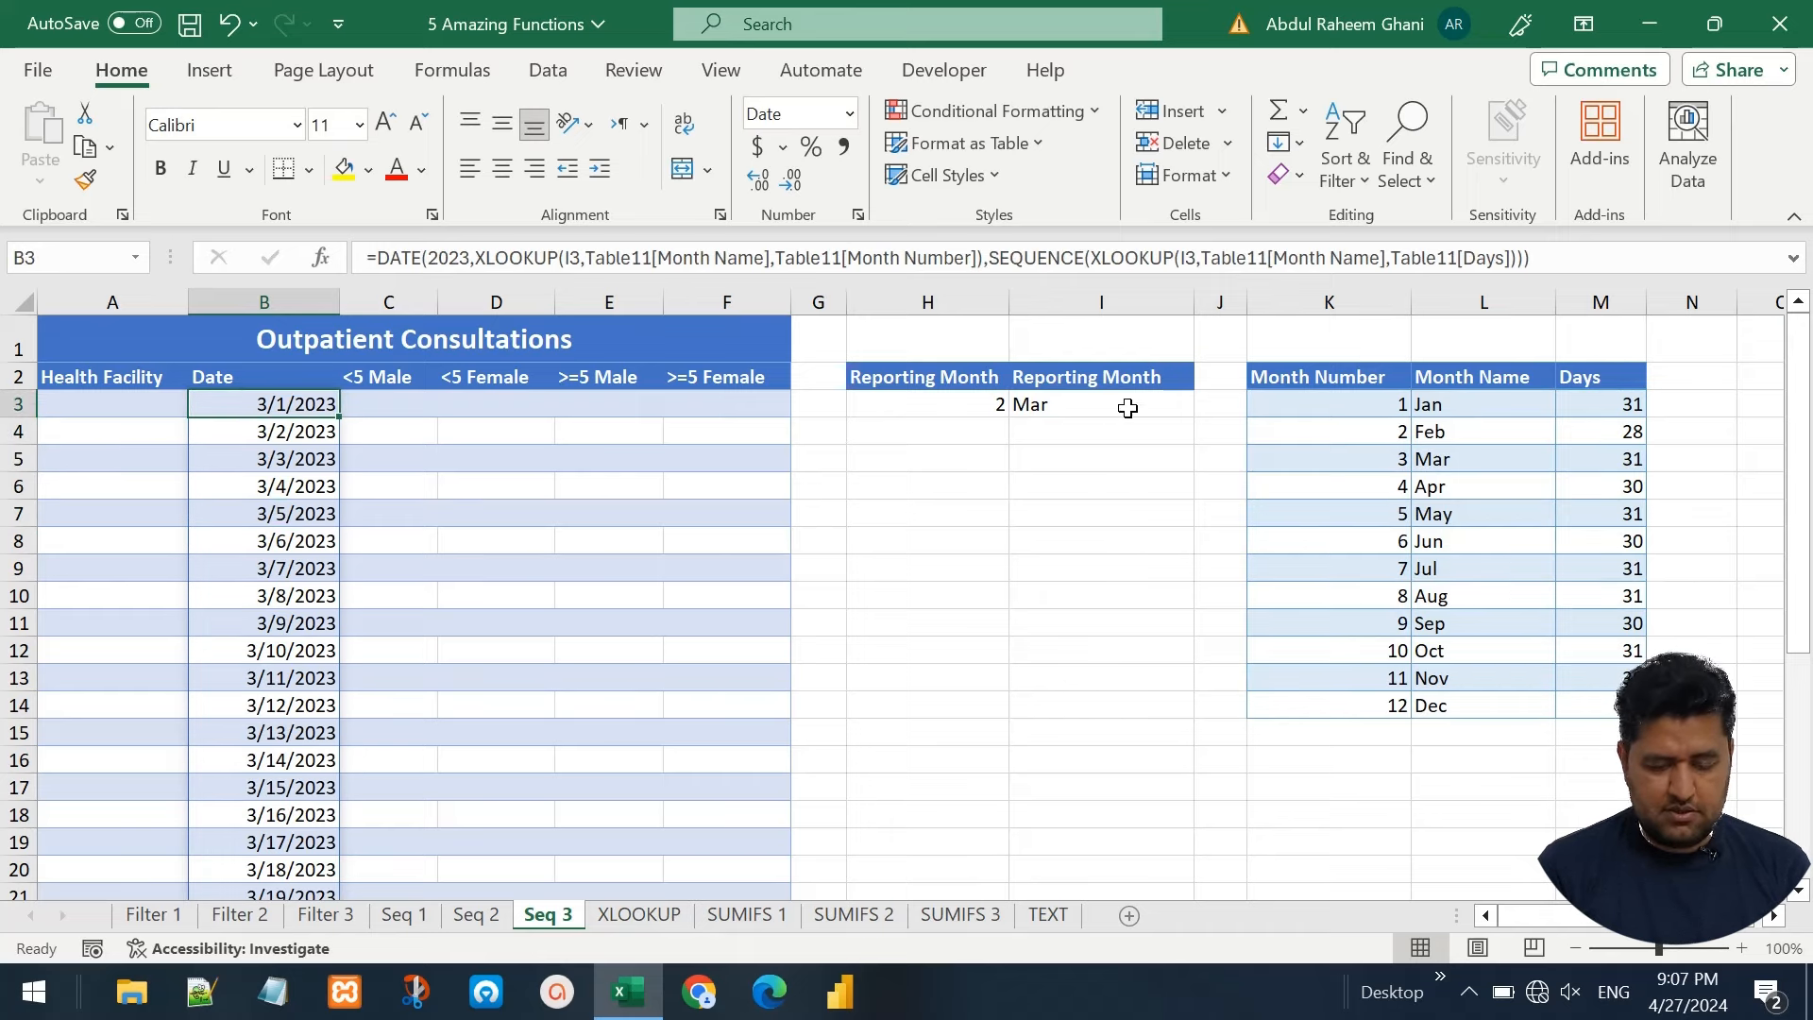
# Set the second Reporting Month cell, I3, to Jul, and switch it to Dec to test the name-driven date list
pyautogui.click(1128, 408)
pyautogui.click(1206, 406)
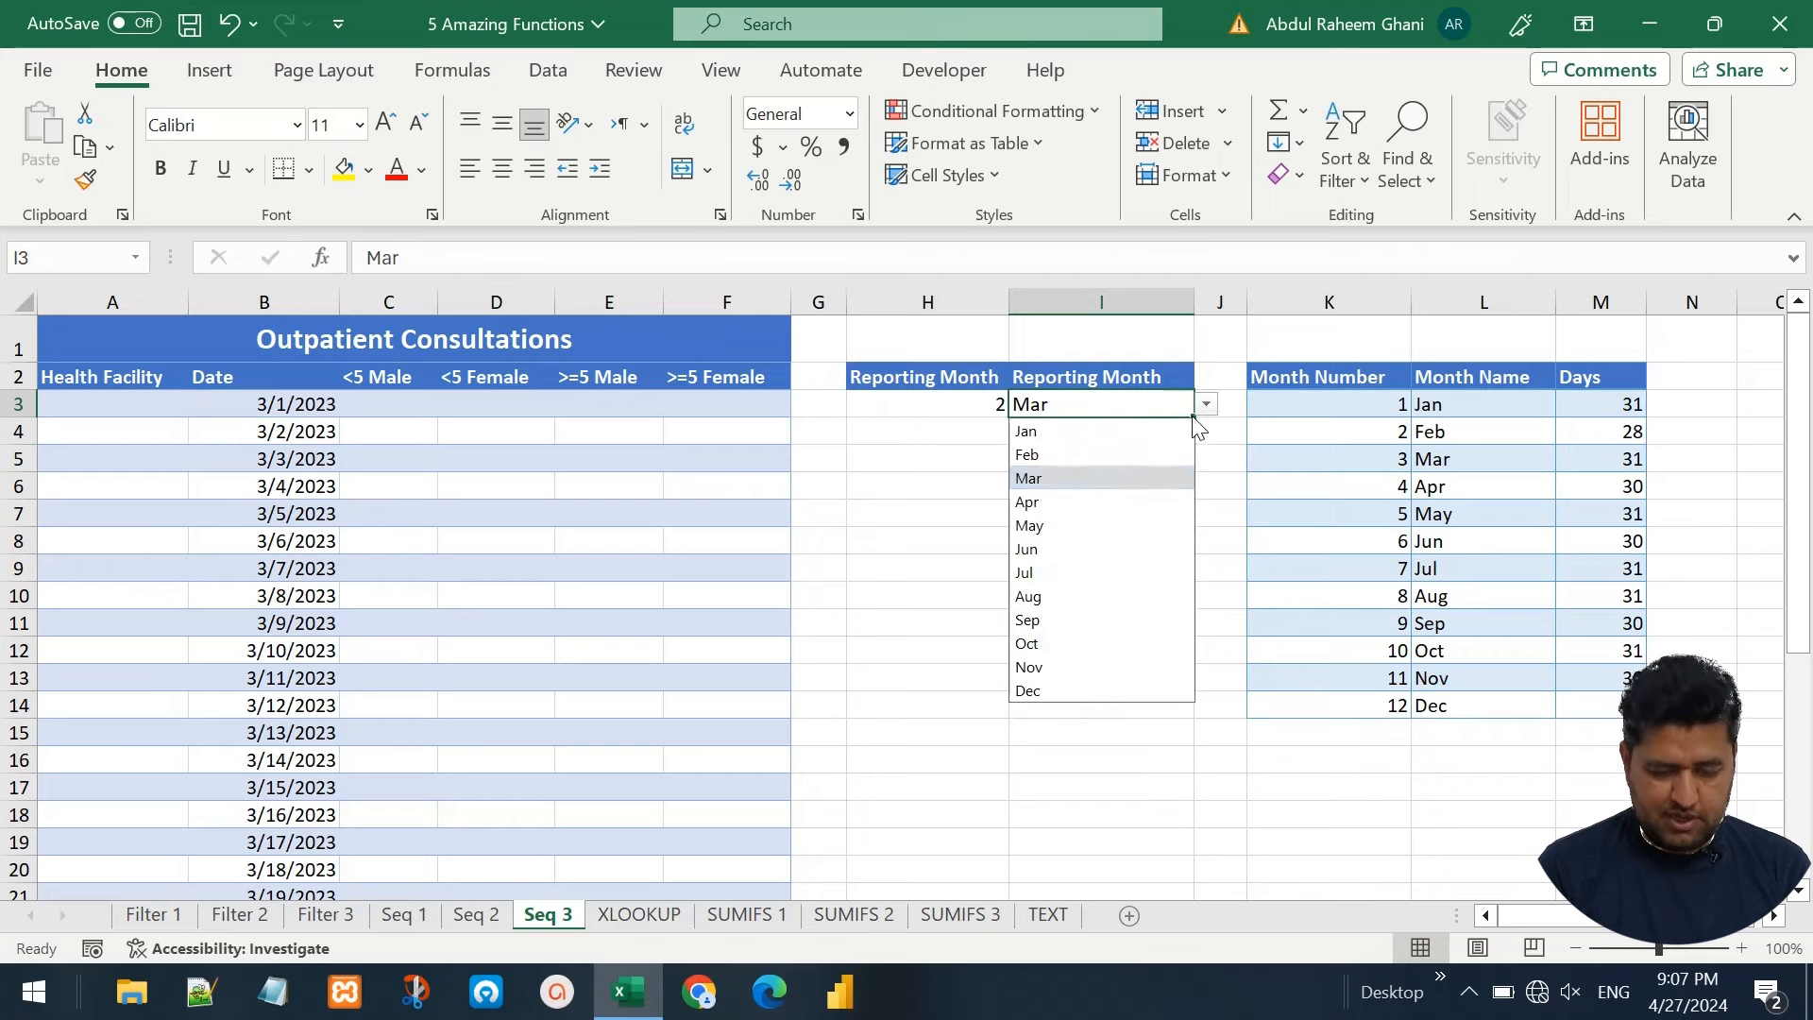
pyautogui.click(1092, 576)
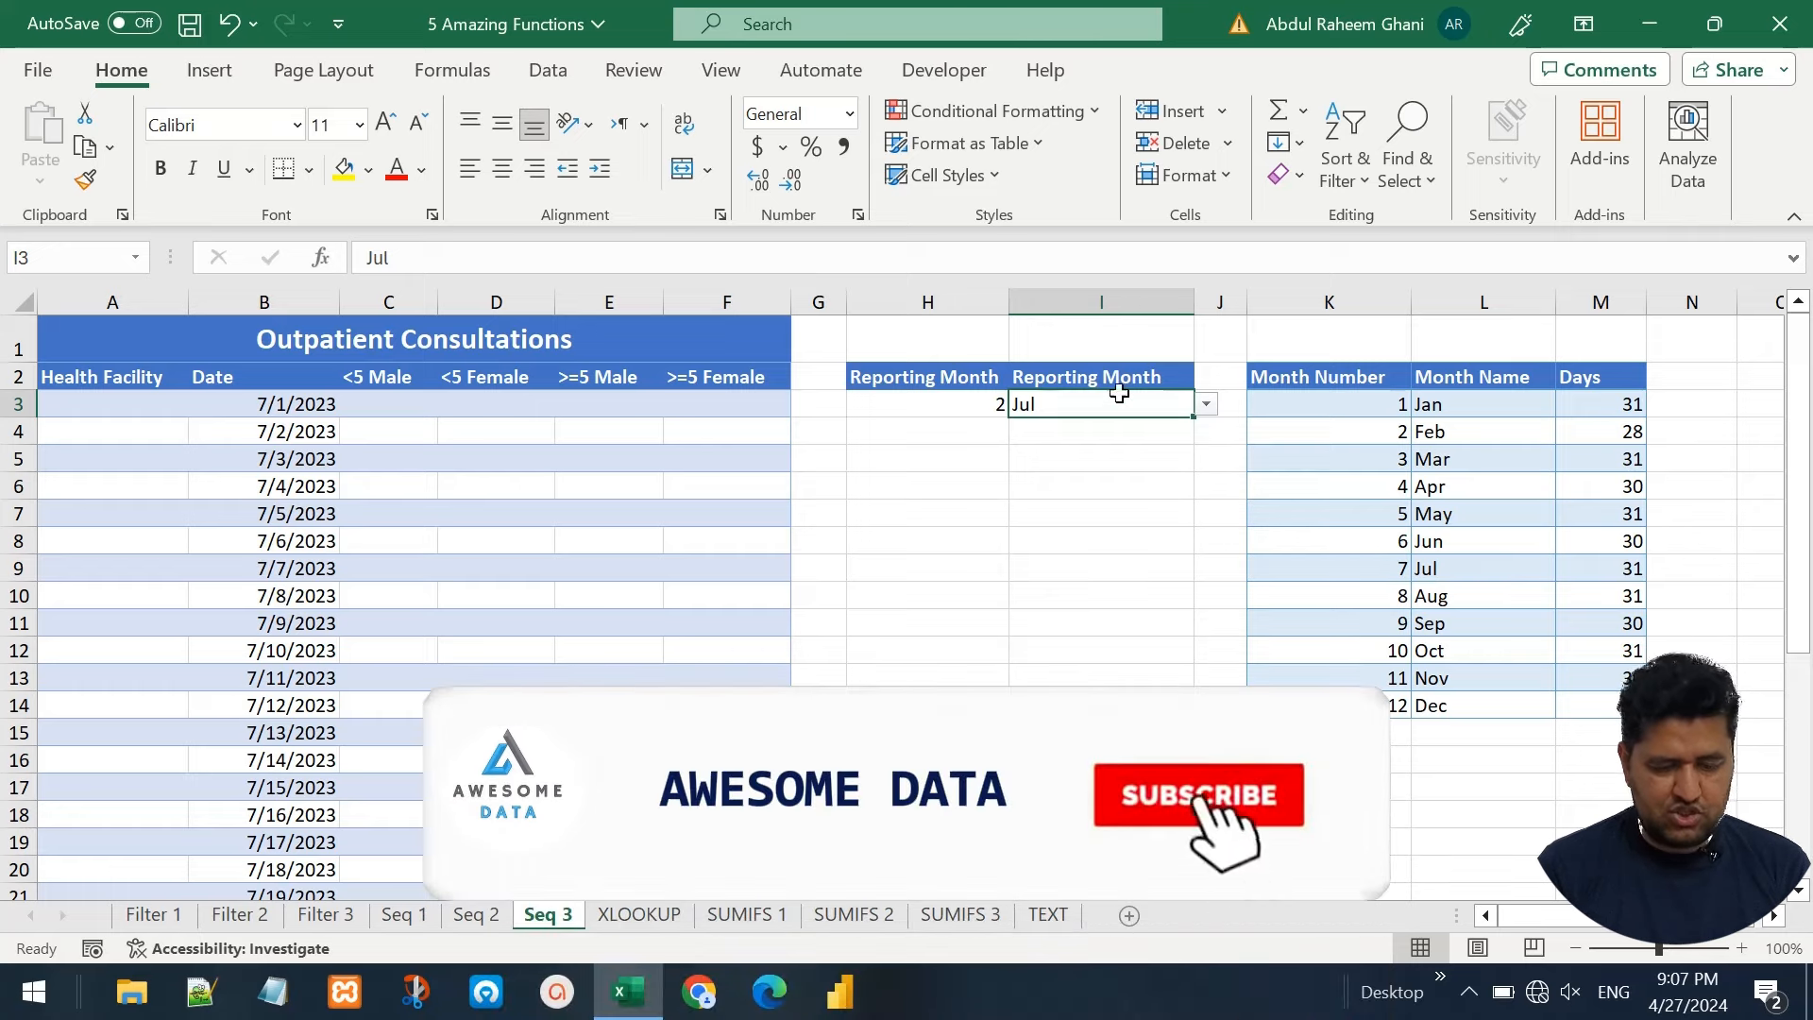
pyautogui.click(1206, 408)
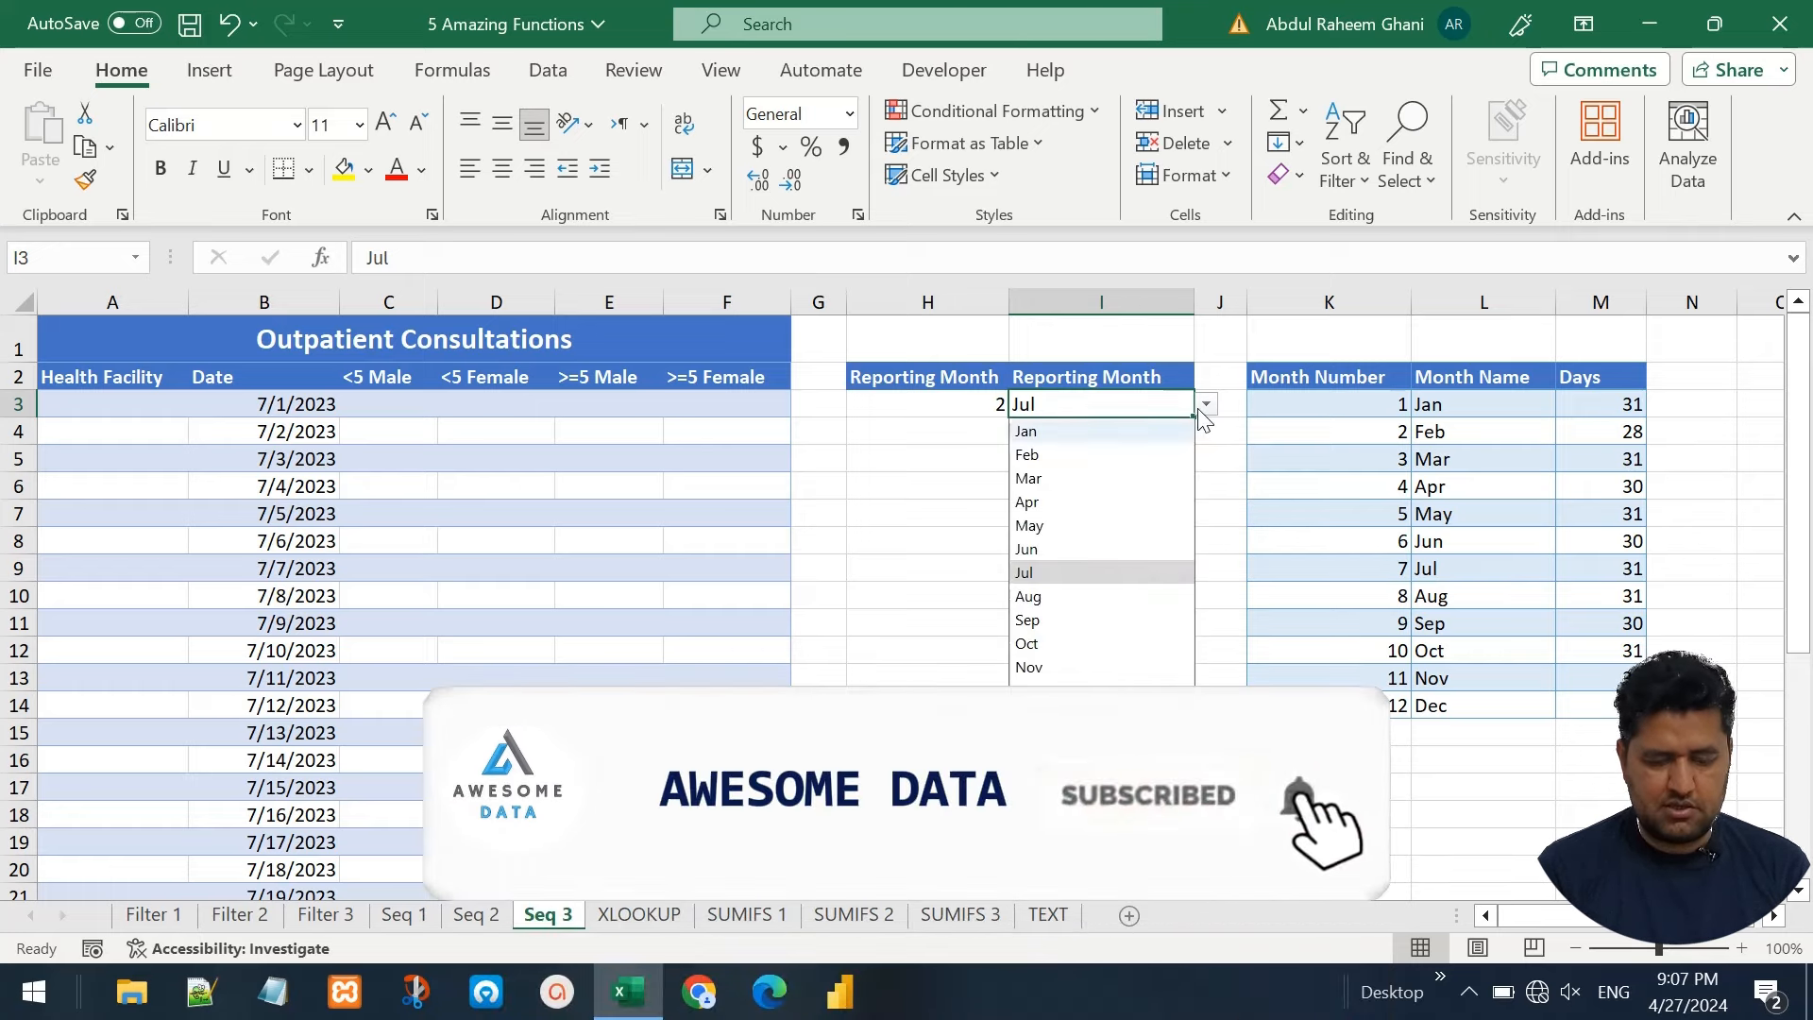
pyautogui.scroll(-1, 1077, 676)
pyautogui.click(1074, 689)
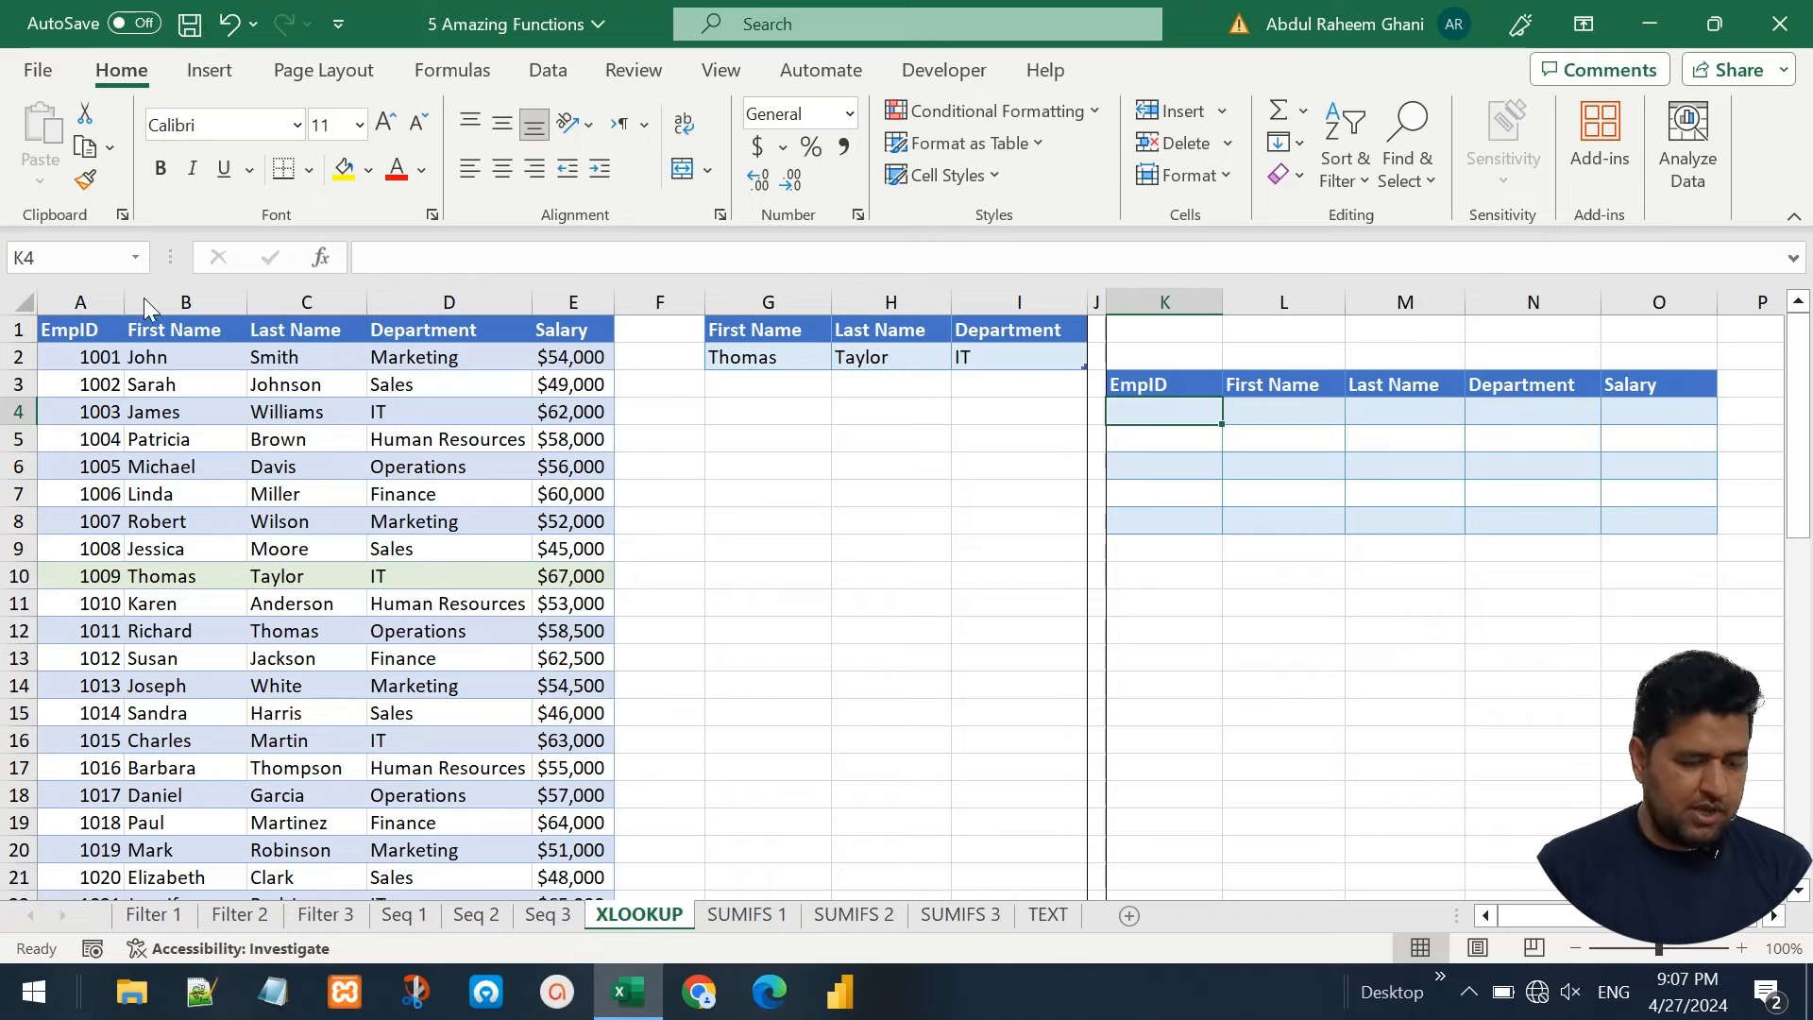
# Check the name of the employee table and examine its highlighted record in row 10 on the XLOOKUP sheet
pyautogui.click(189, 375)
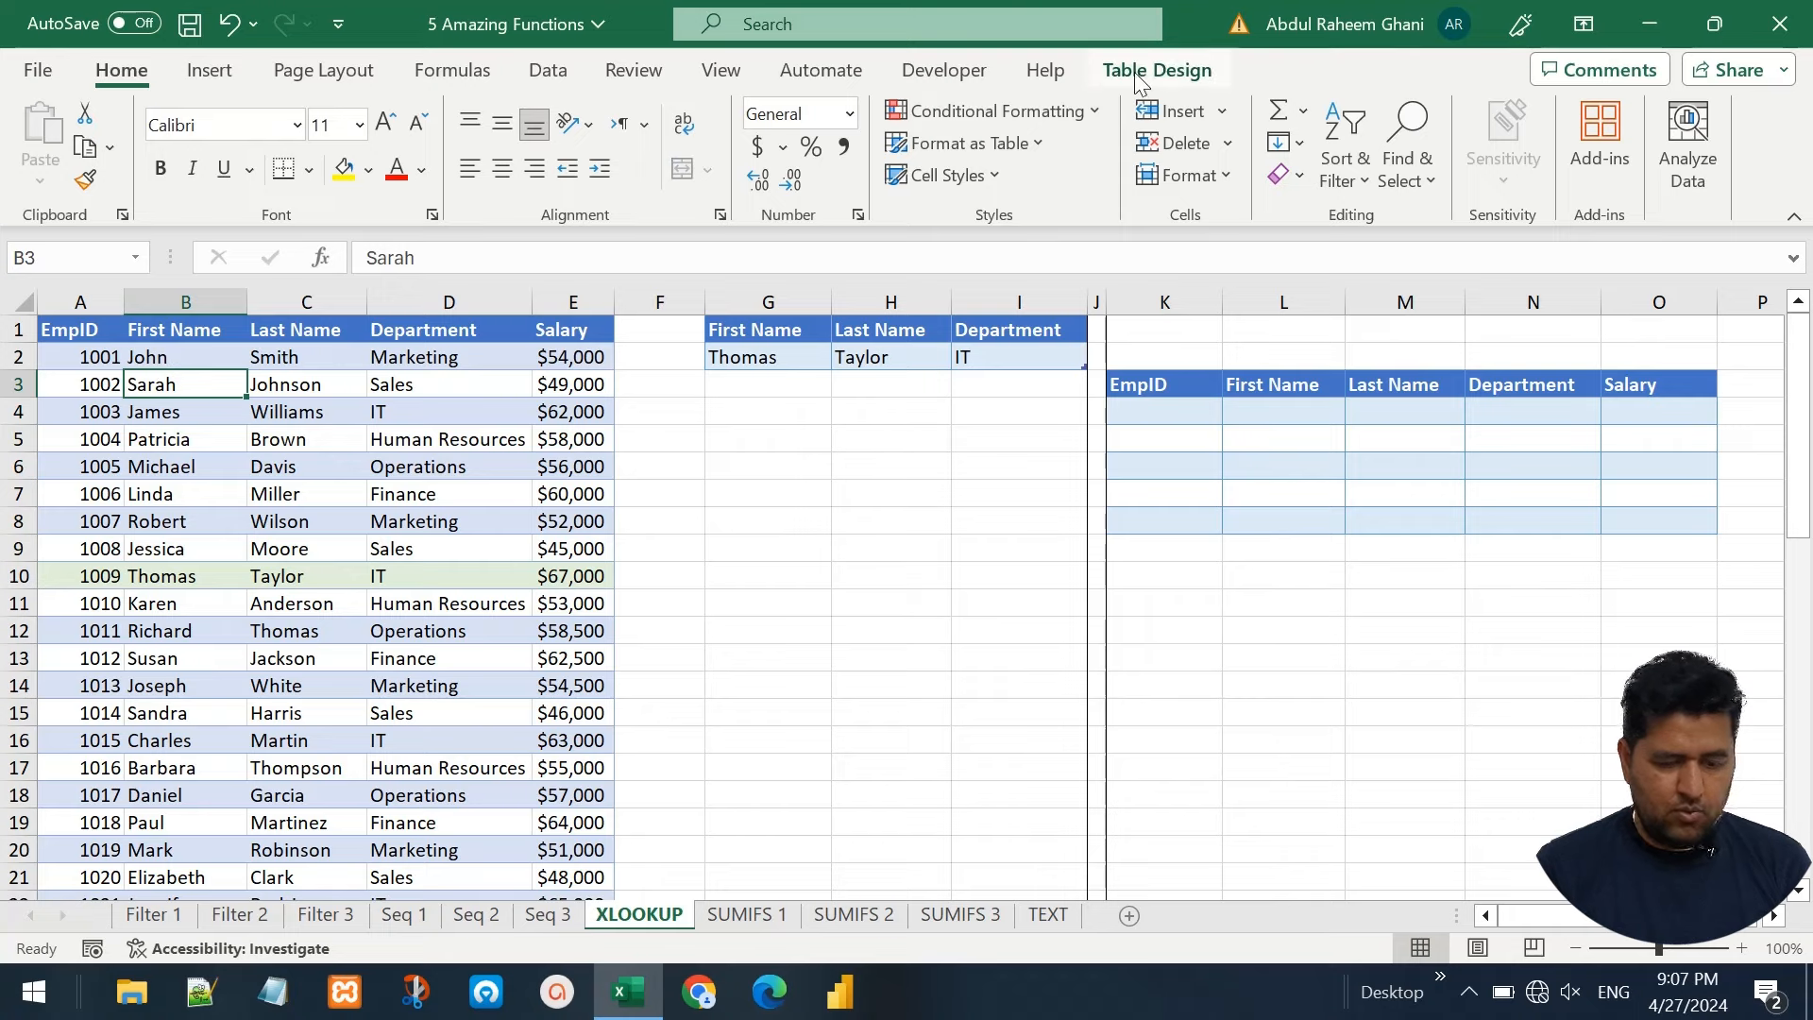
pyautogui.click(1135, 74)
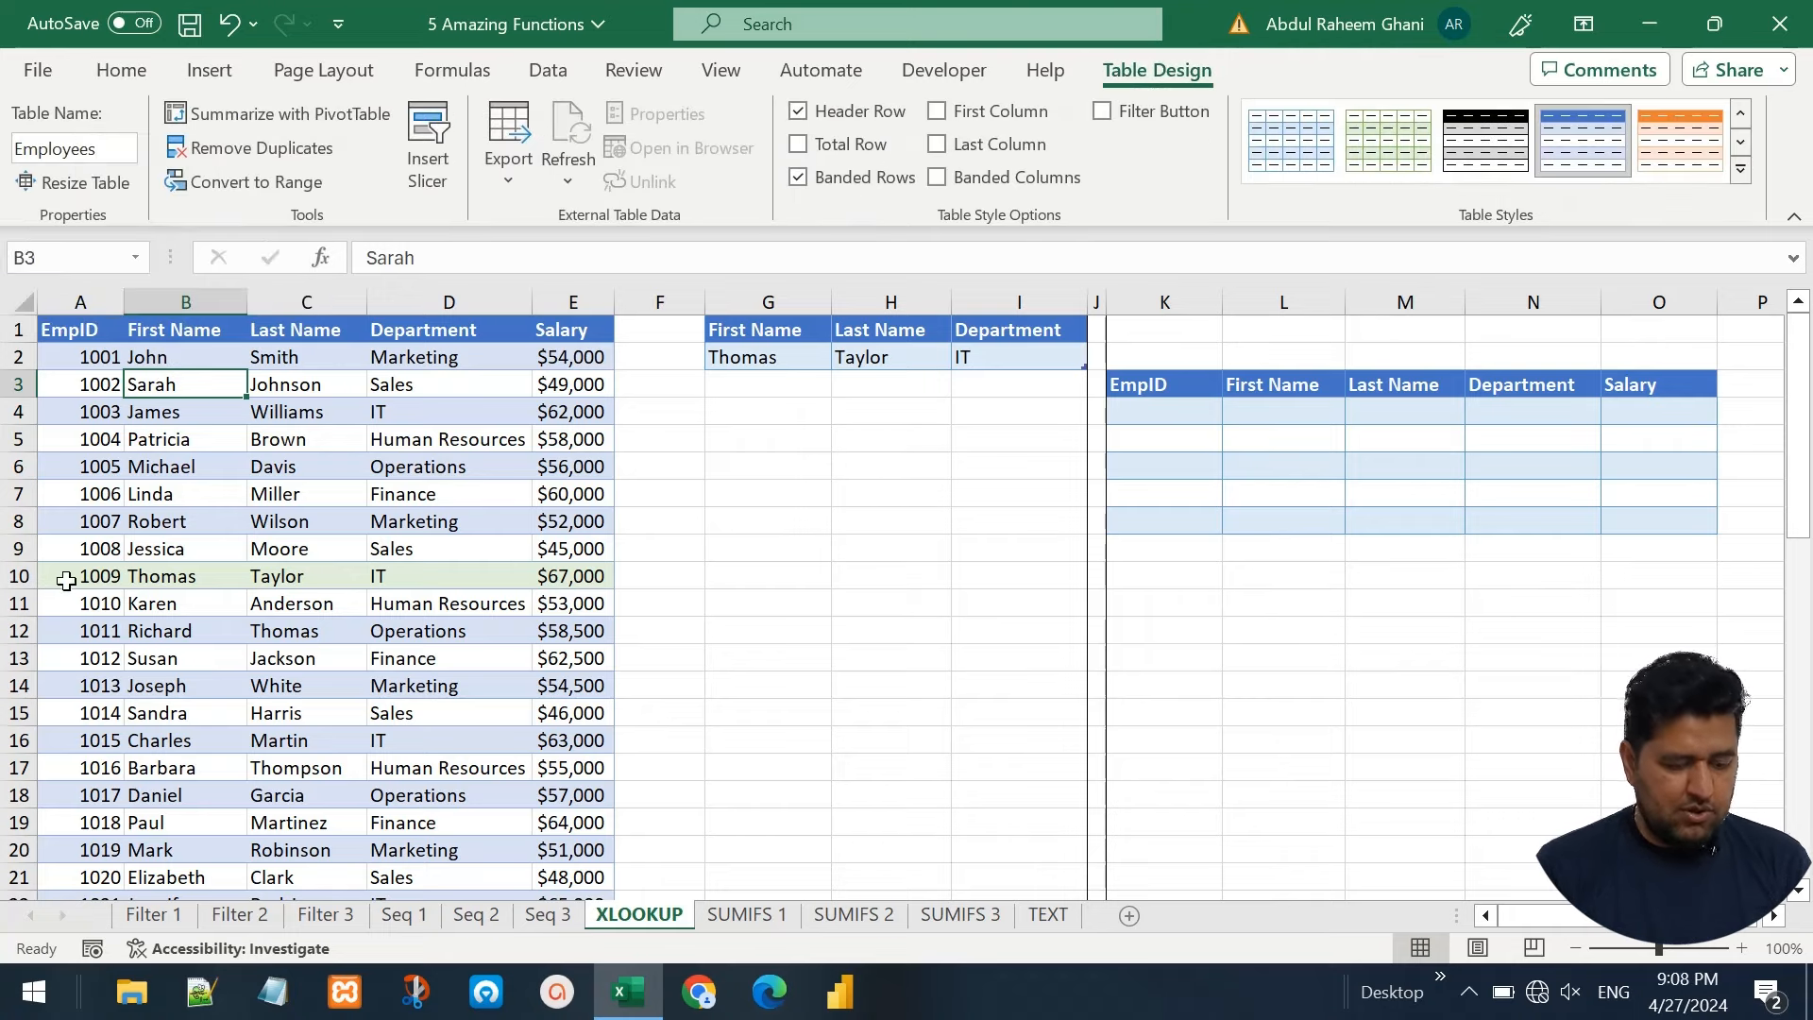
pyautogui.moveTo(65, 576); pyautogui.dragTo(565, 573)
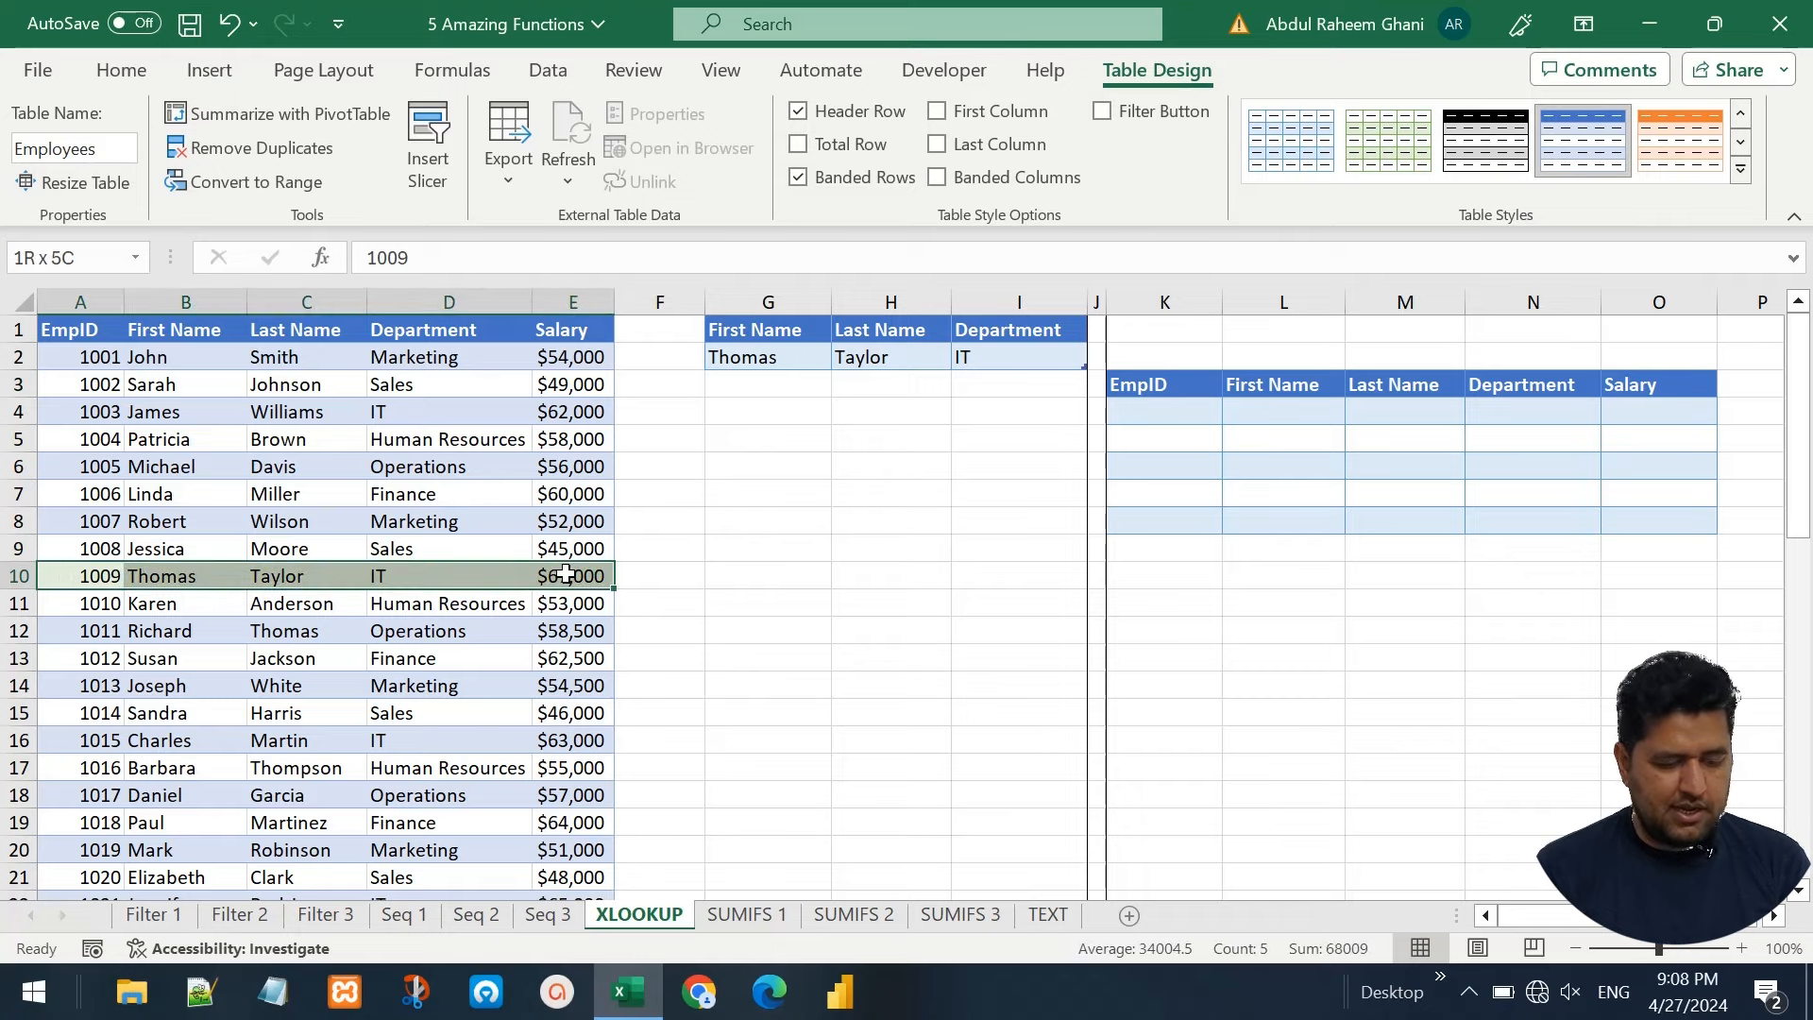
pyautogui.click(404, 392)
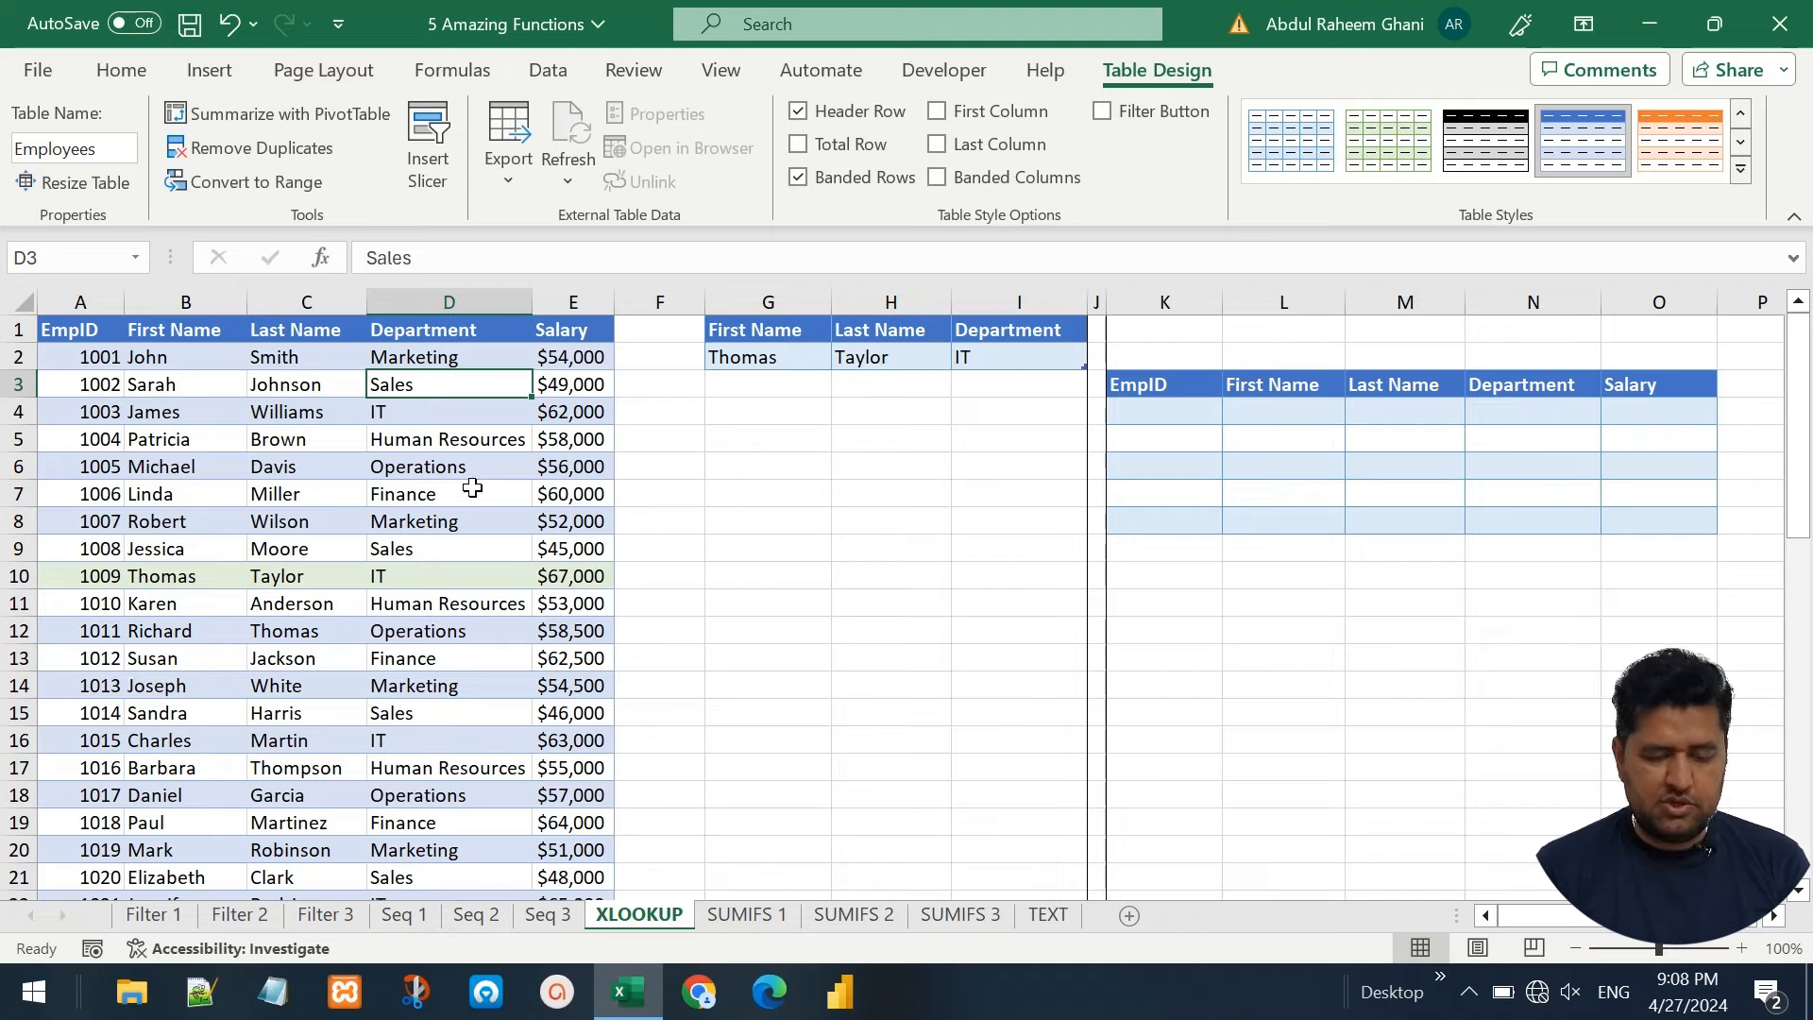
# Begin an XLOOKUP formula in K4, under the EmpID header of the results table, with 1 as lookup value
pyautogui.click(1402, 438)
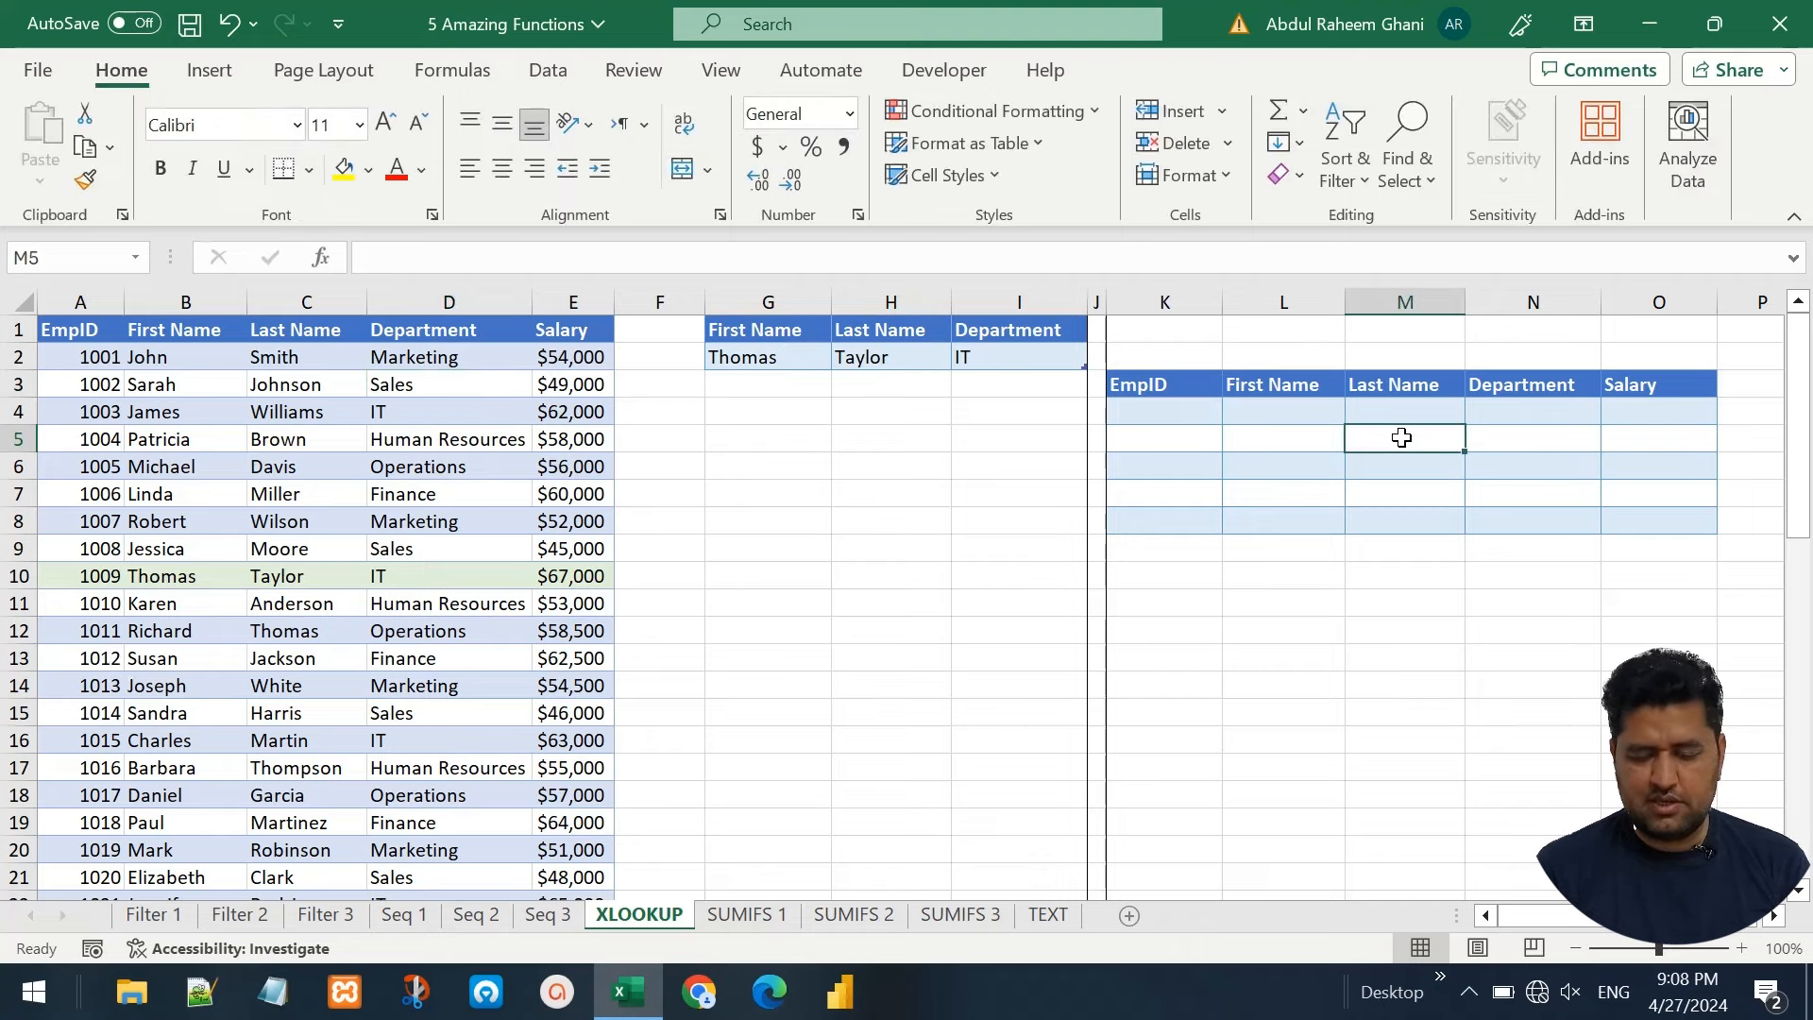
pyautogui.click(1167, 413)
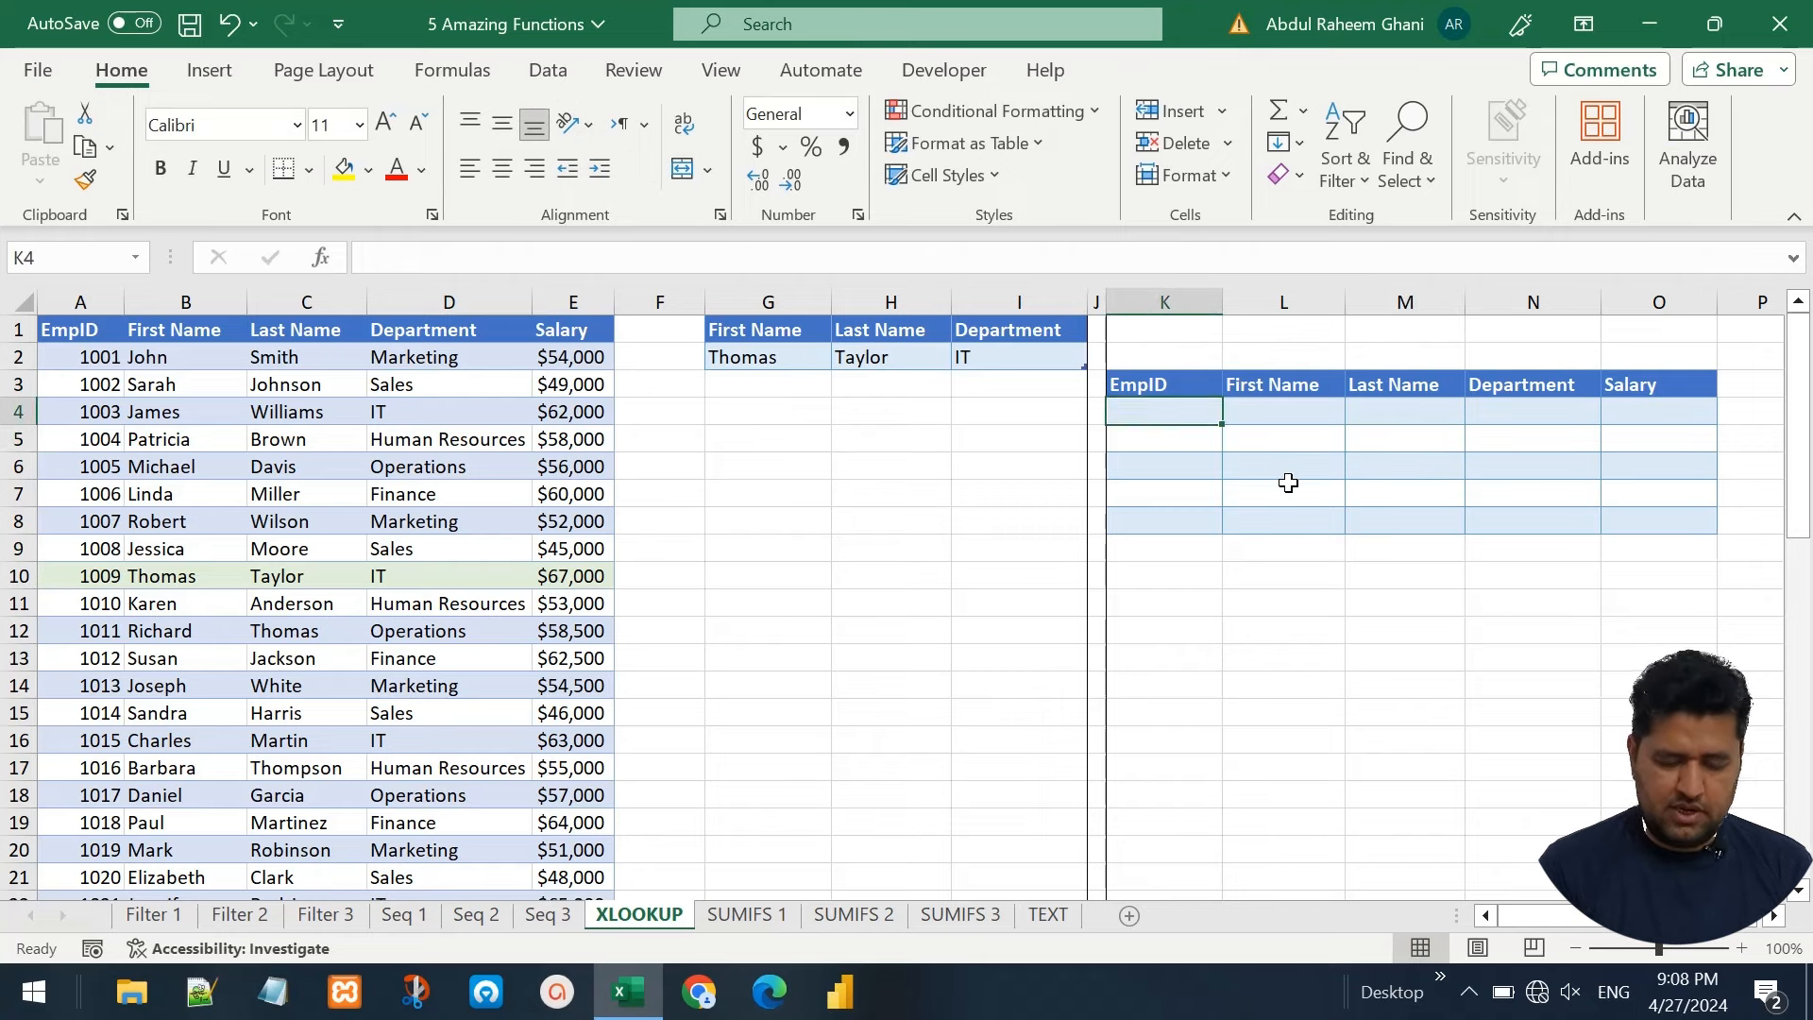
pyautogui.write('=xlo')
pyautogui.press('Tab')
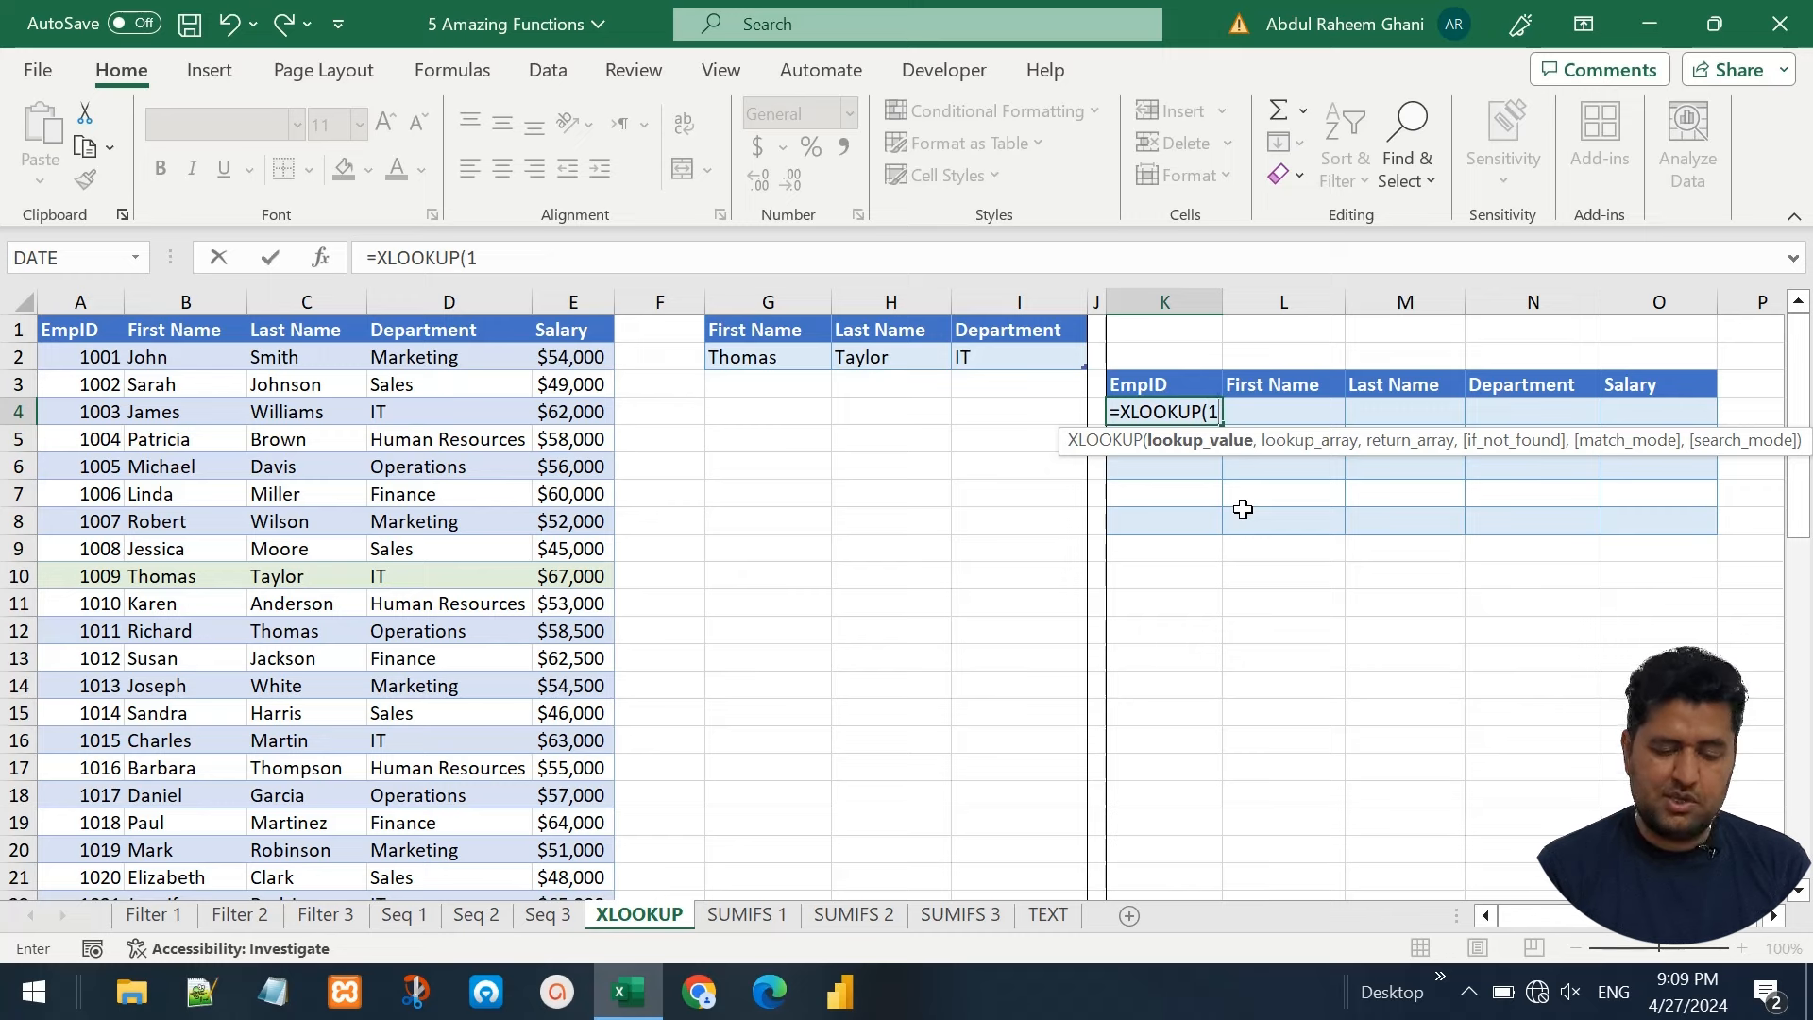
pyautogui.write(',')
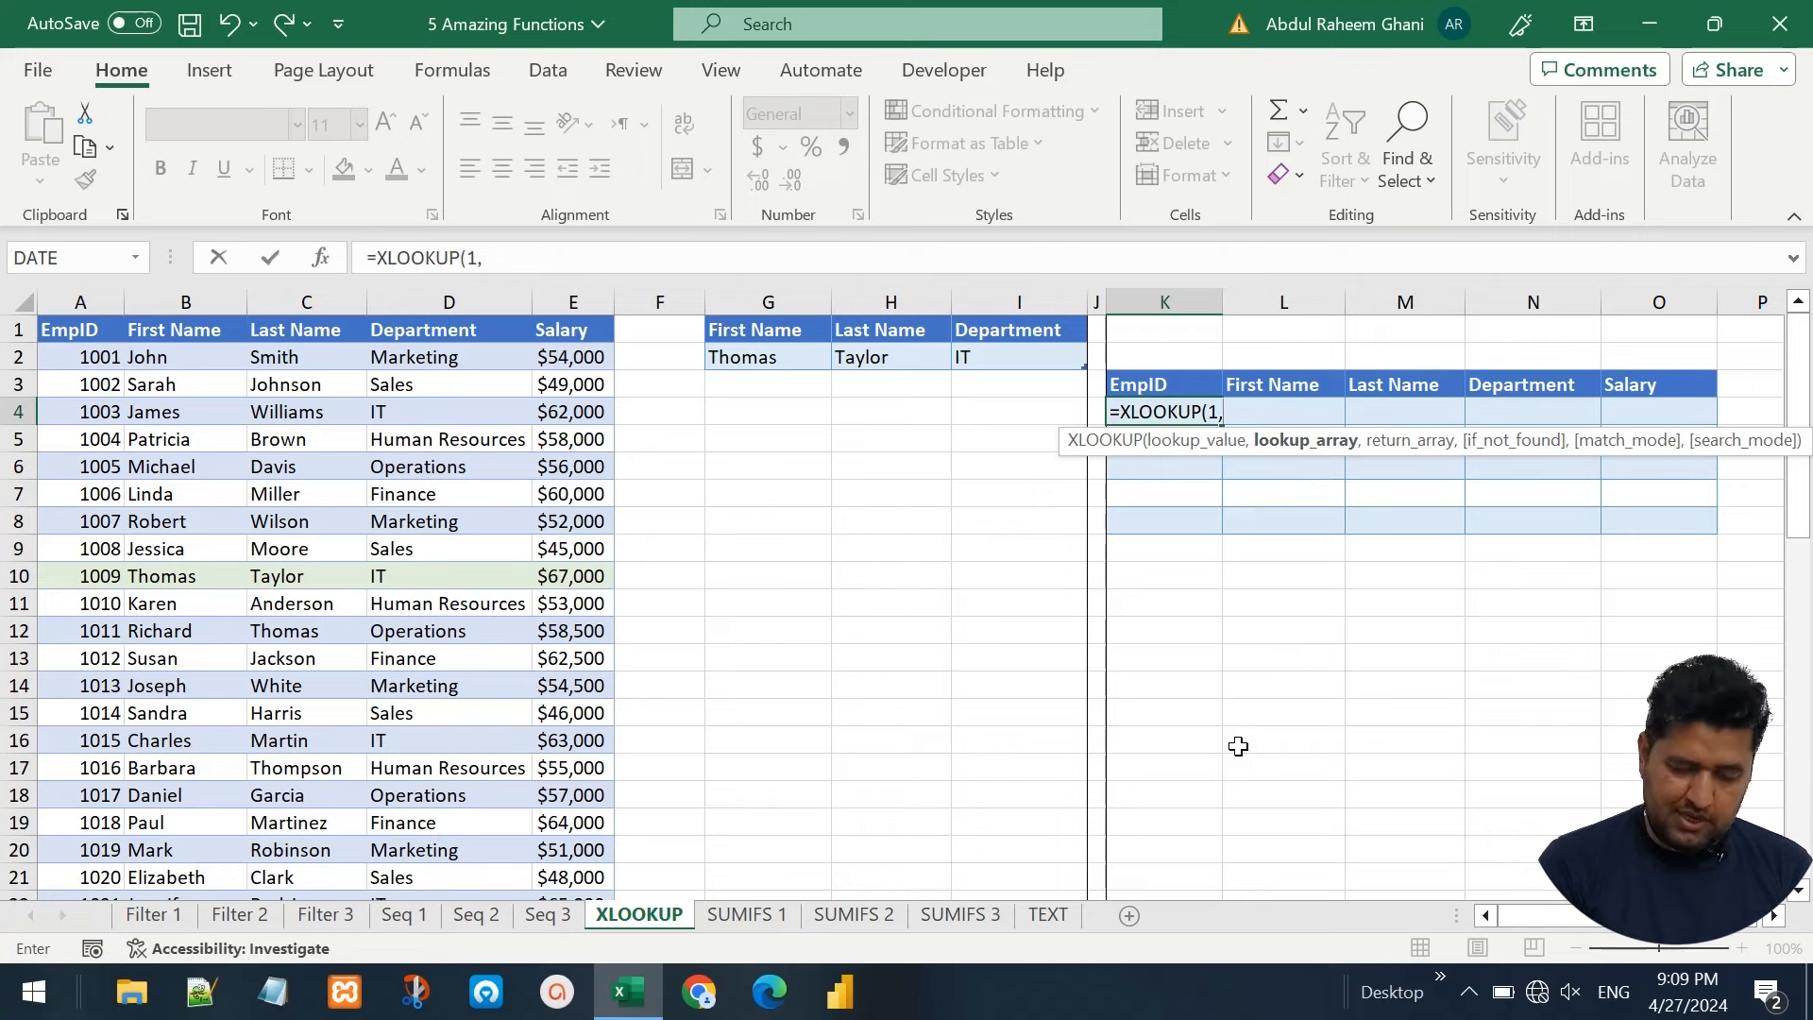
# Add the first lookup-array condition (Employees[First Name]=LookupTable[First Name]) to the K4 formula, followed by a multiplication sign
pyautogui.write('(')
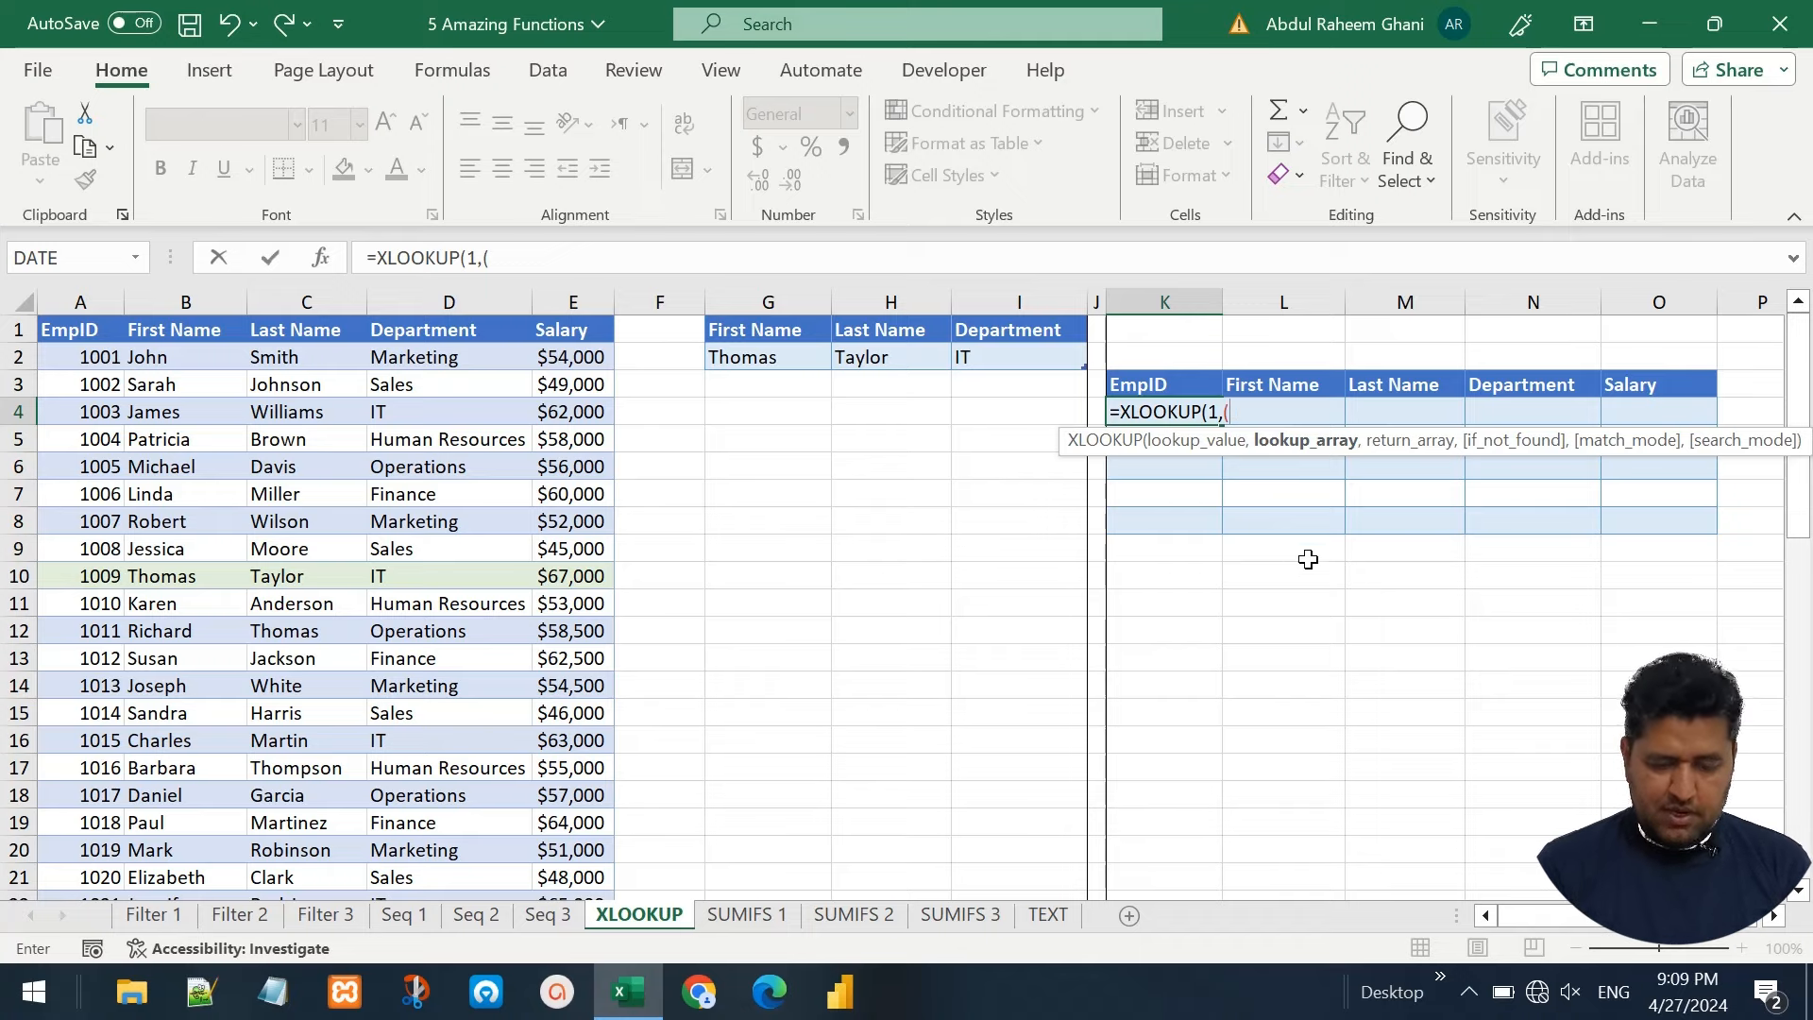
pyautogui.click(158, 309)
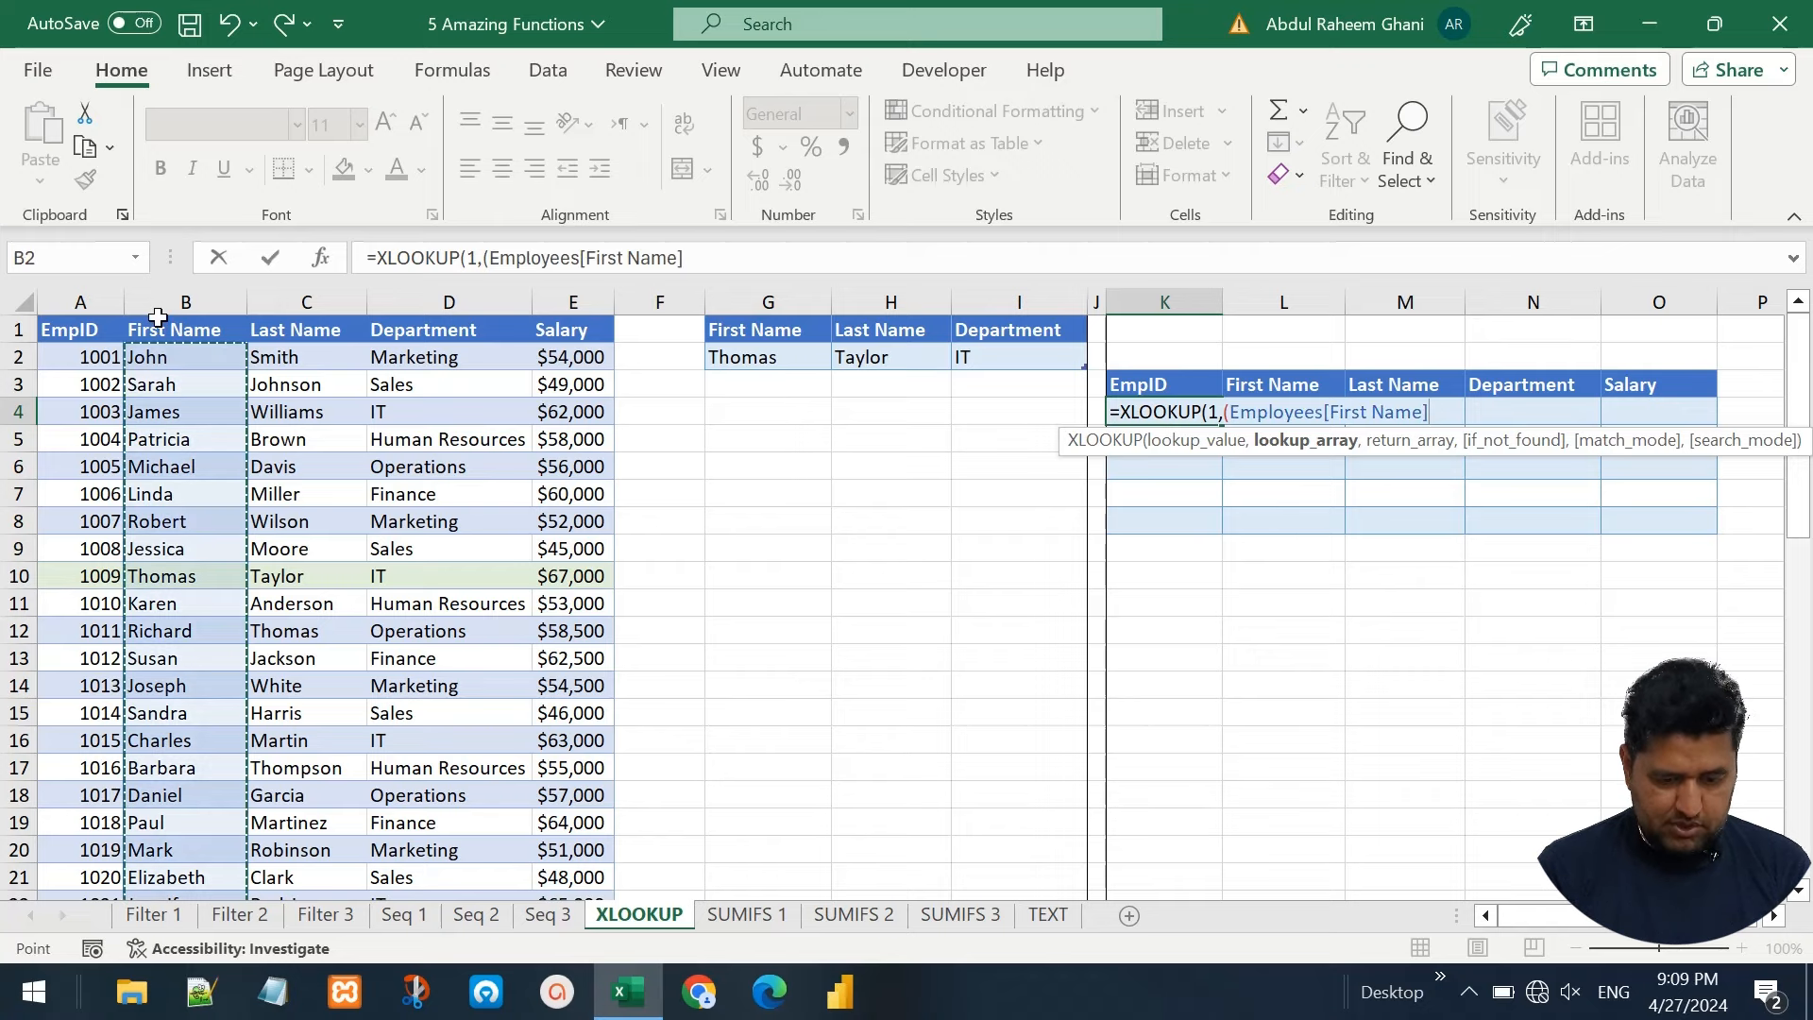
pyautogui.write('=')
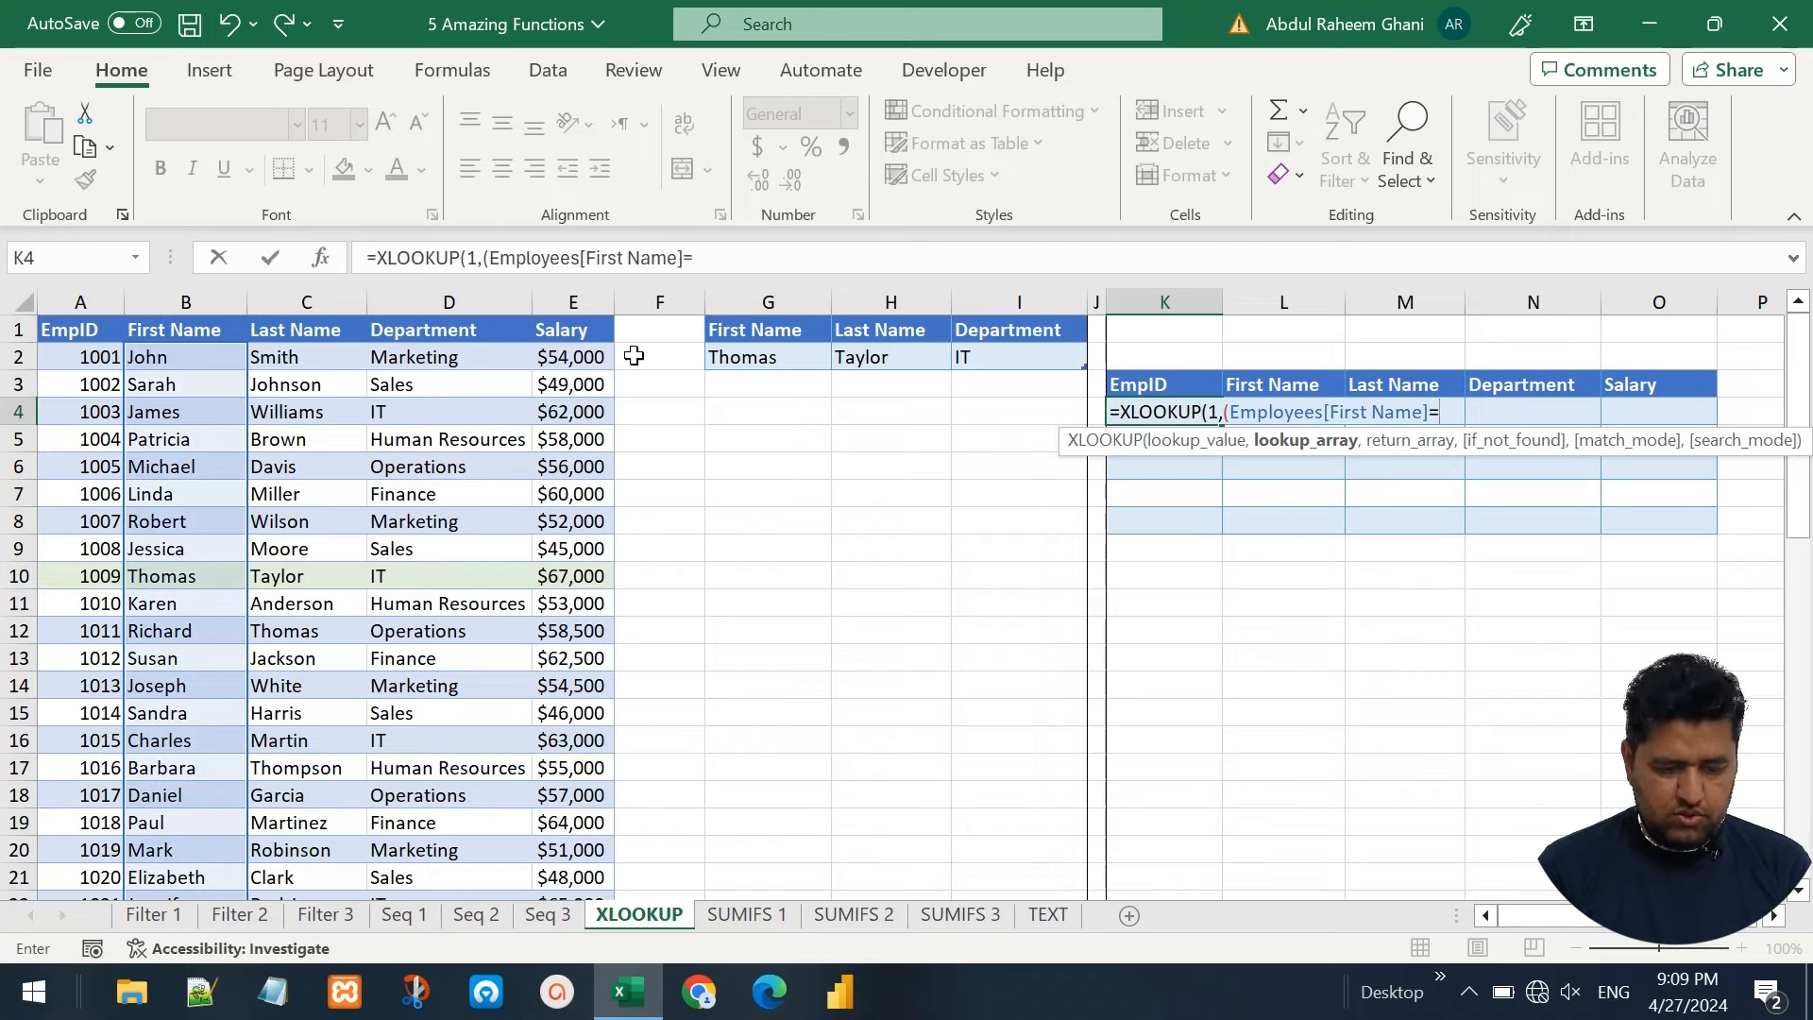
pyautogui.click(744, 361)
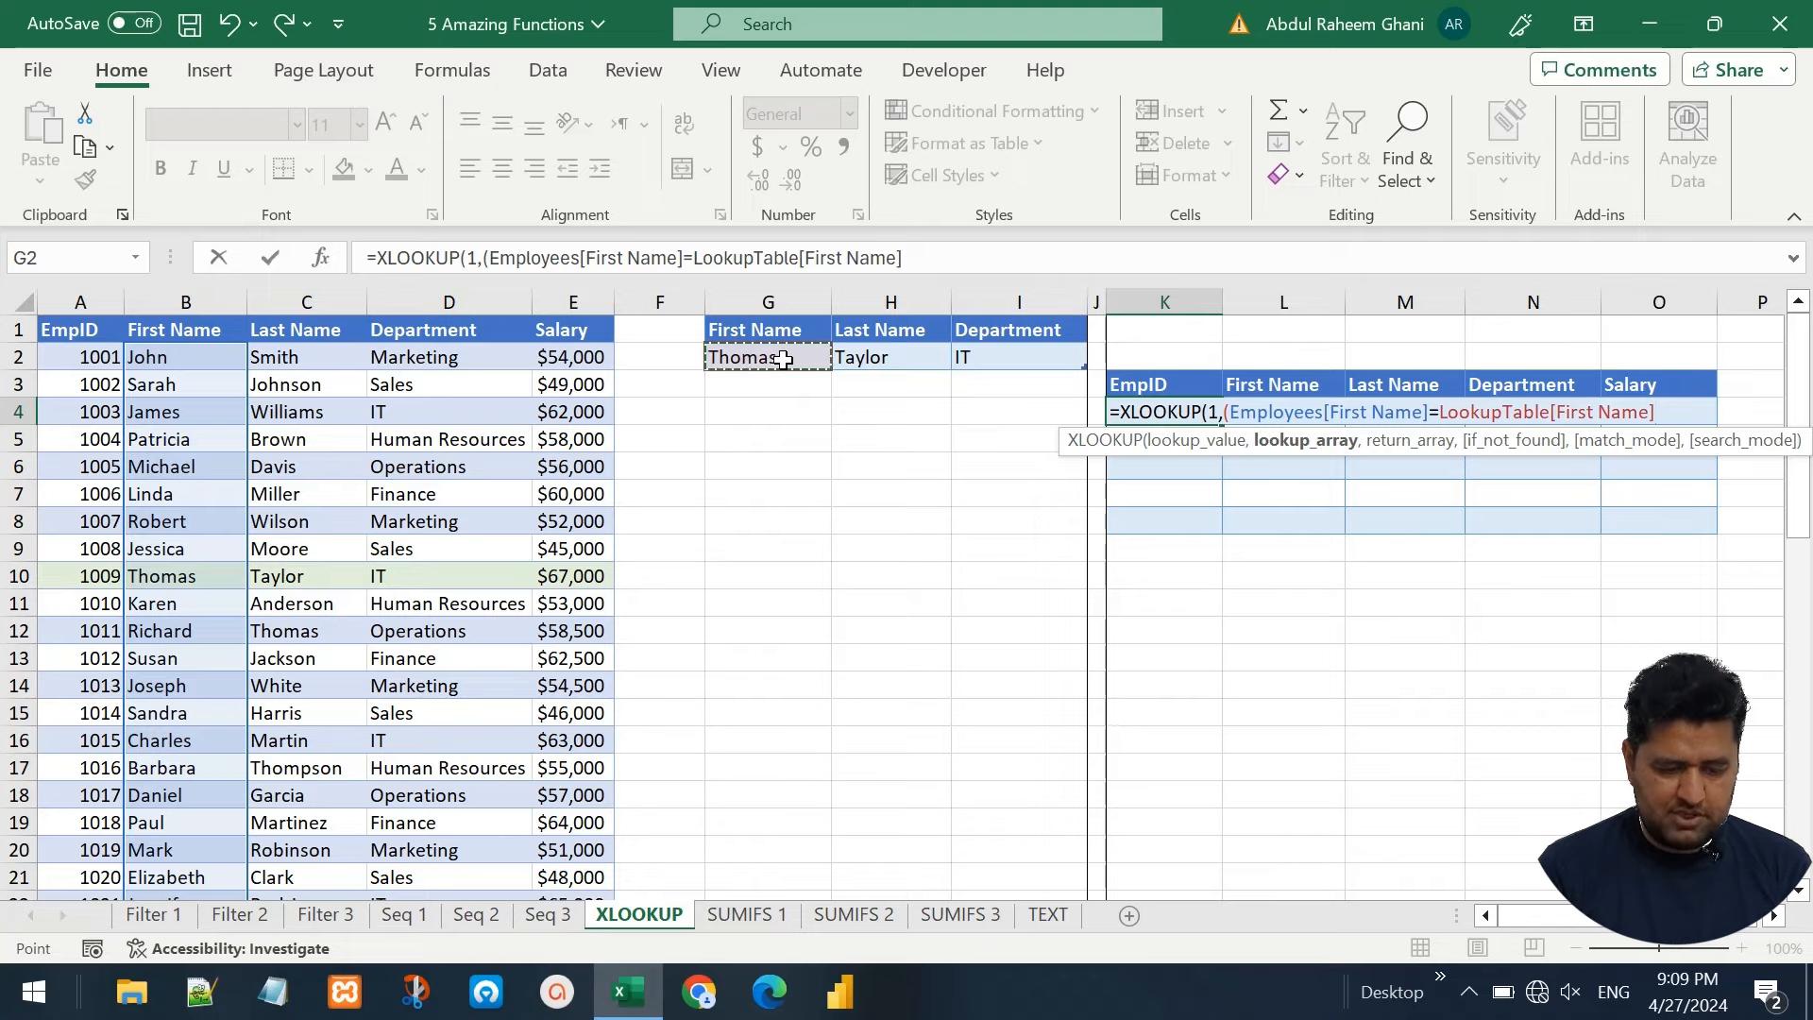
pyautogui.write(')(')
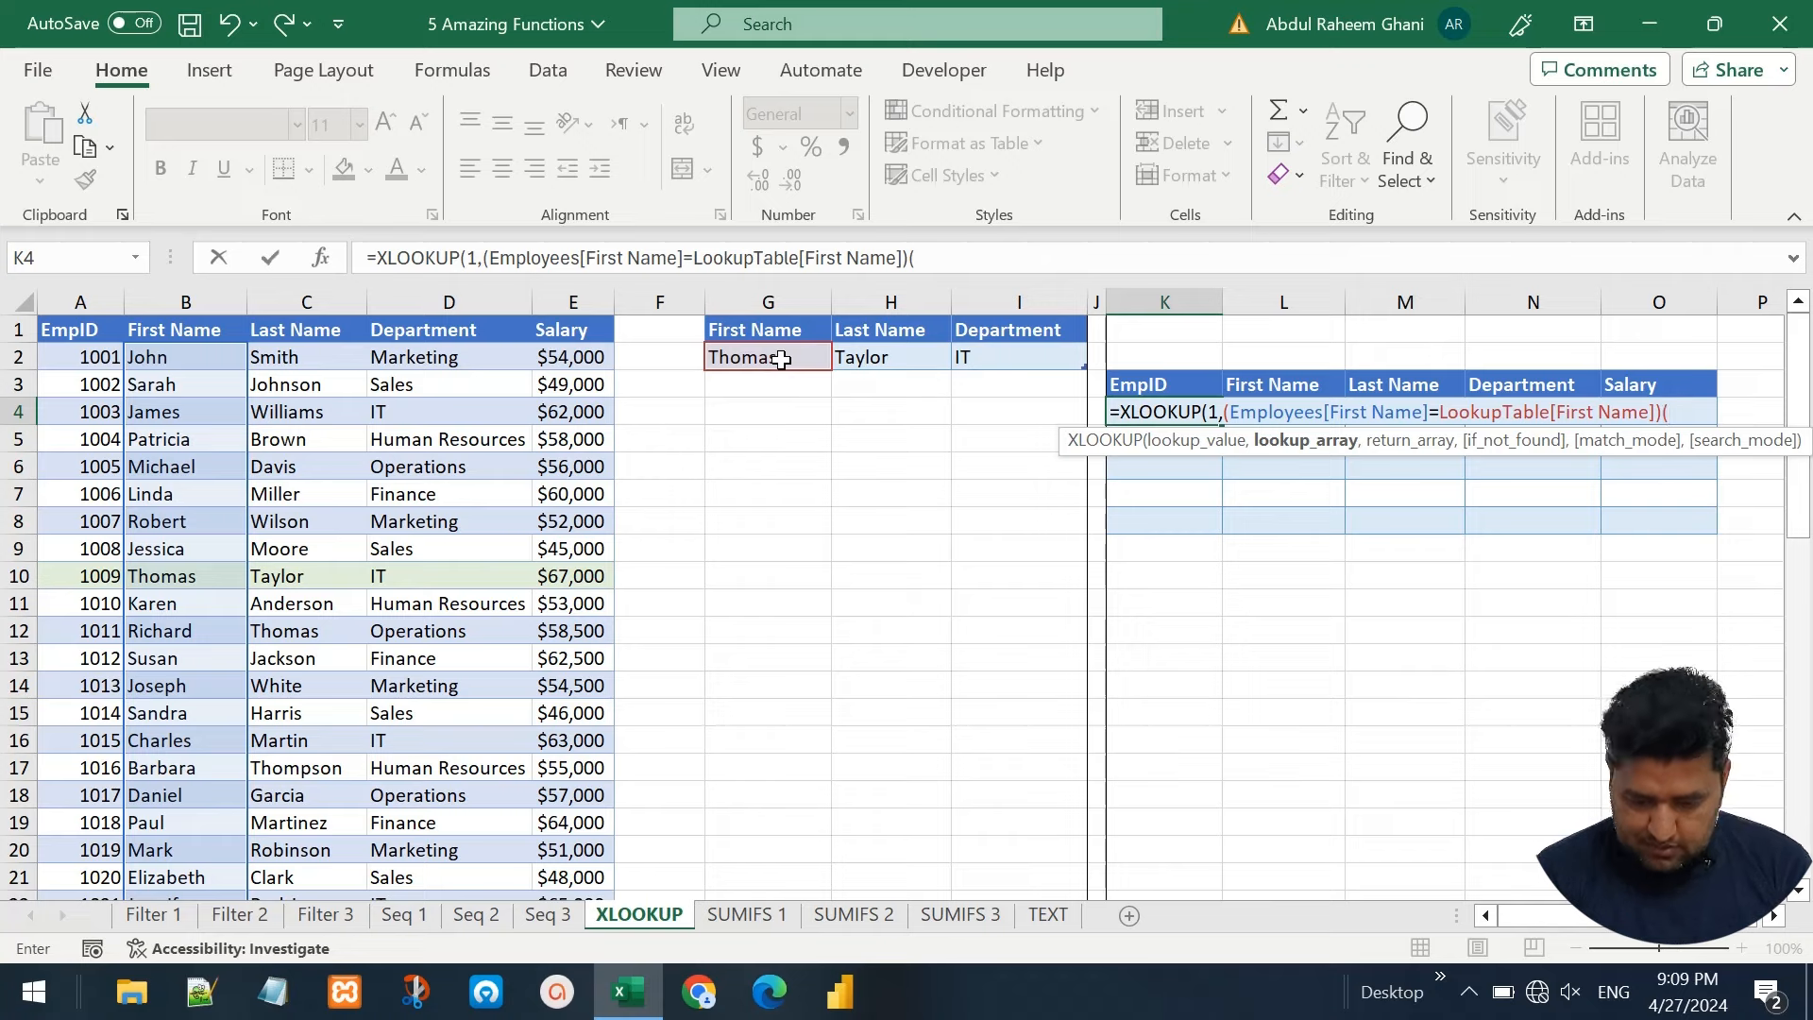
pyautogui.press('BackSpace')
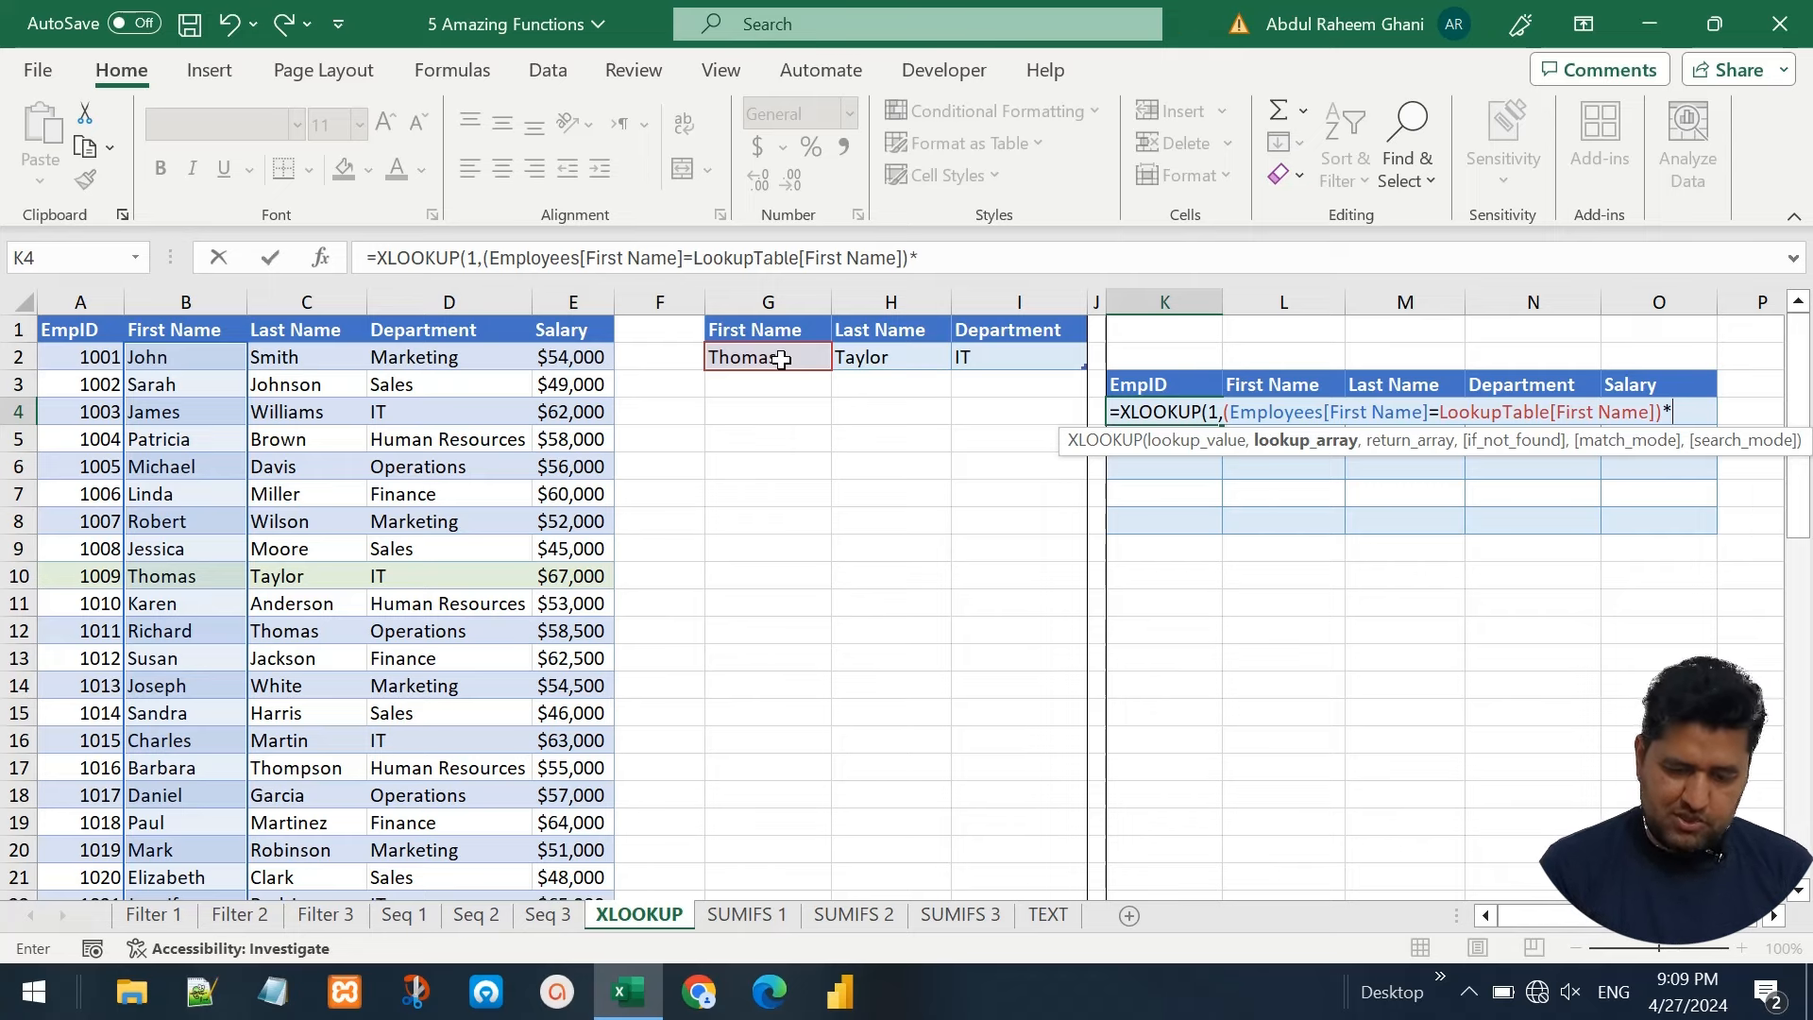
pyautogui.write('*')
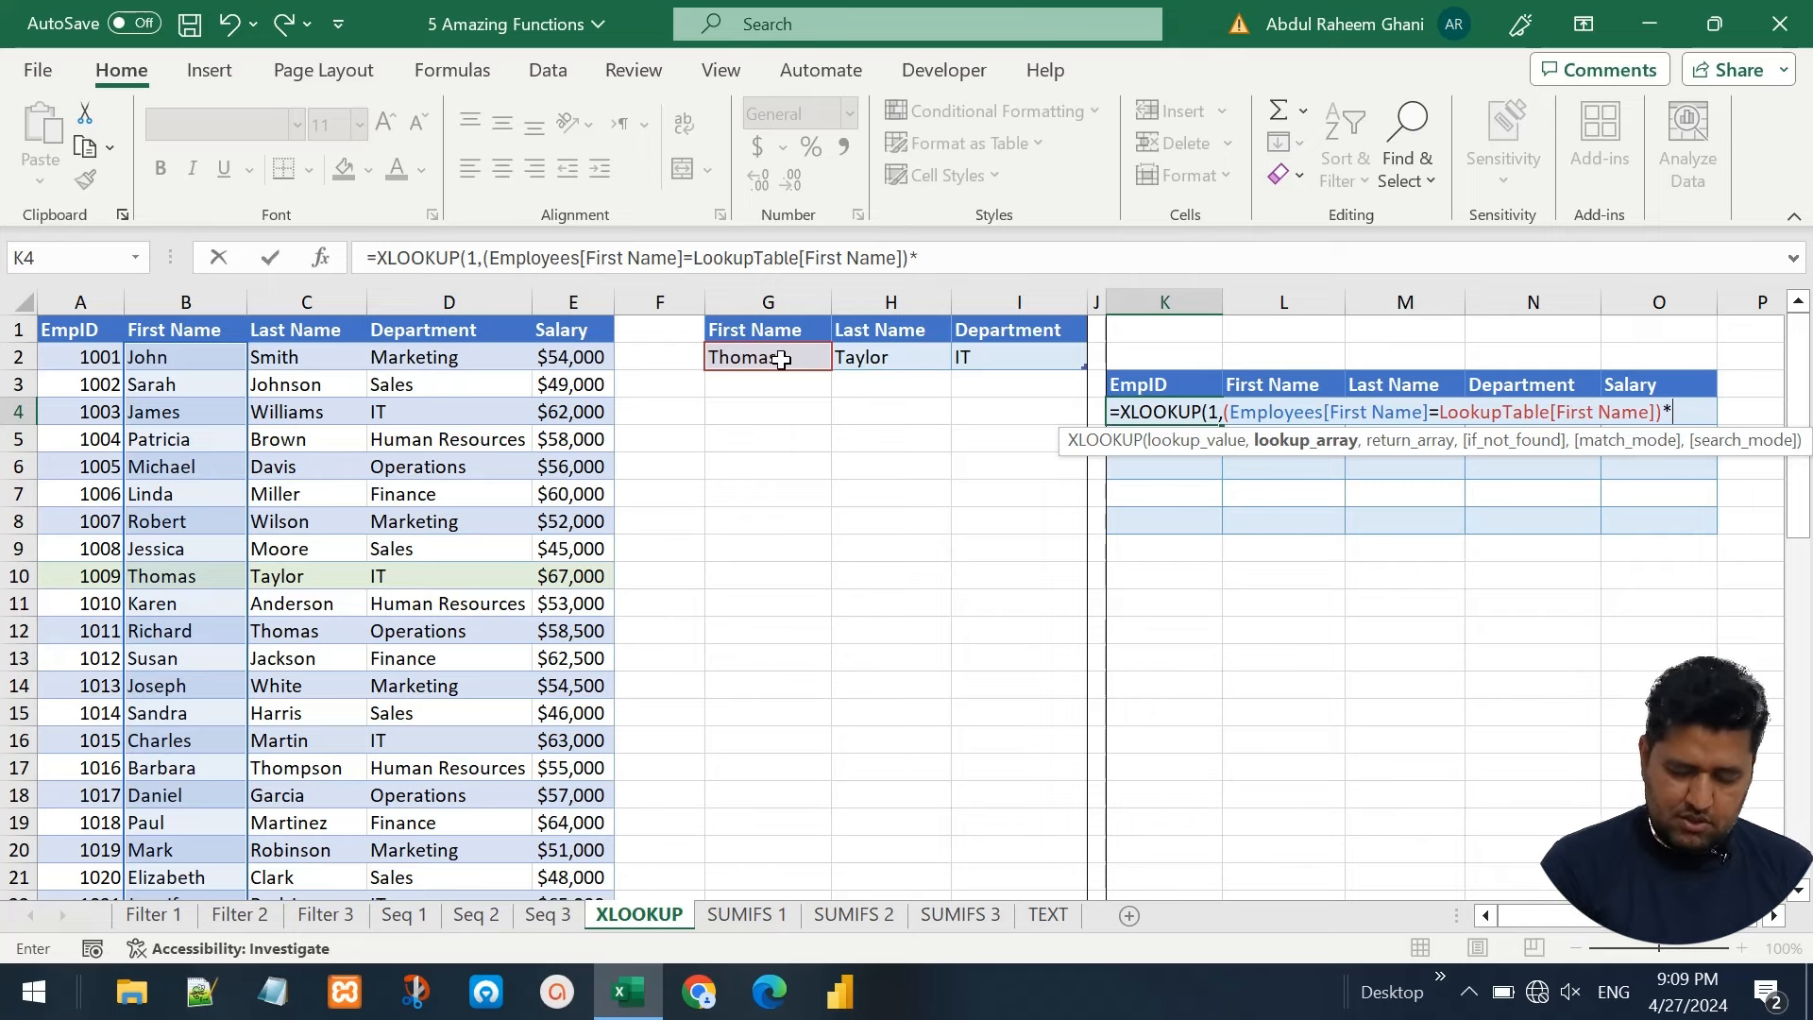
# Add the second condition (Employees[Last Name]=LookupTable[Last Name]) to the lookup array of the K4 formula
pyautogui.write('(')
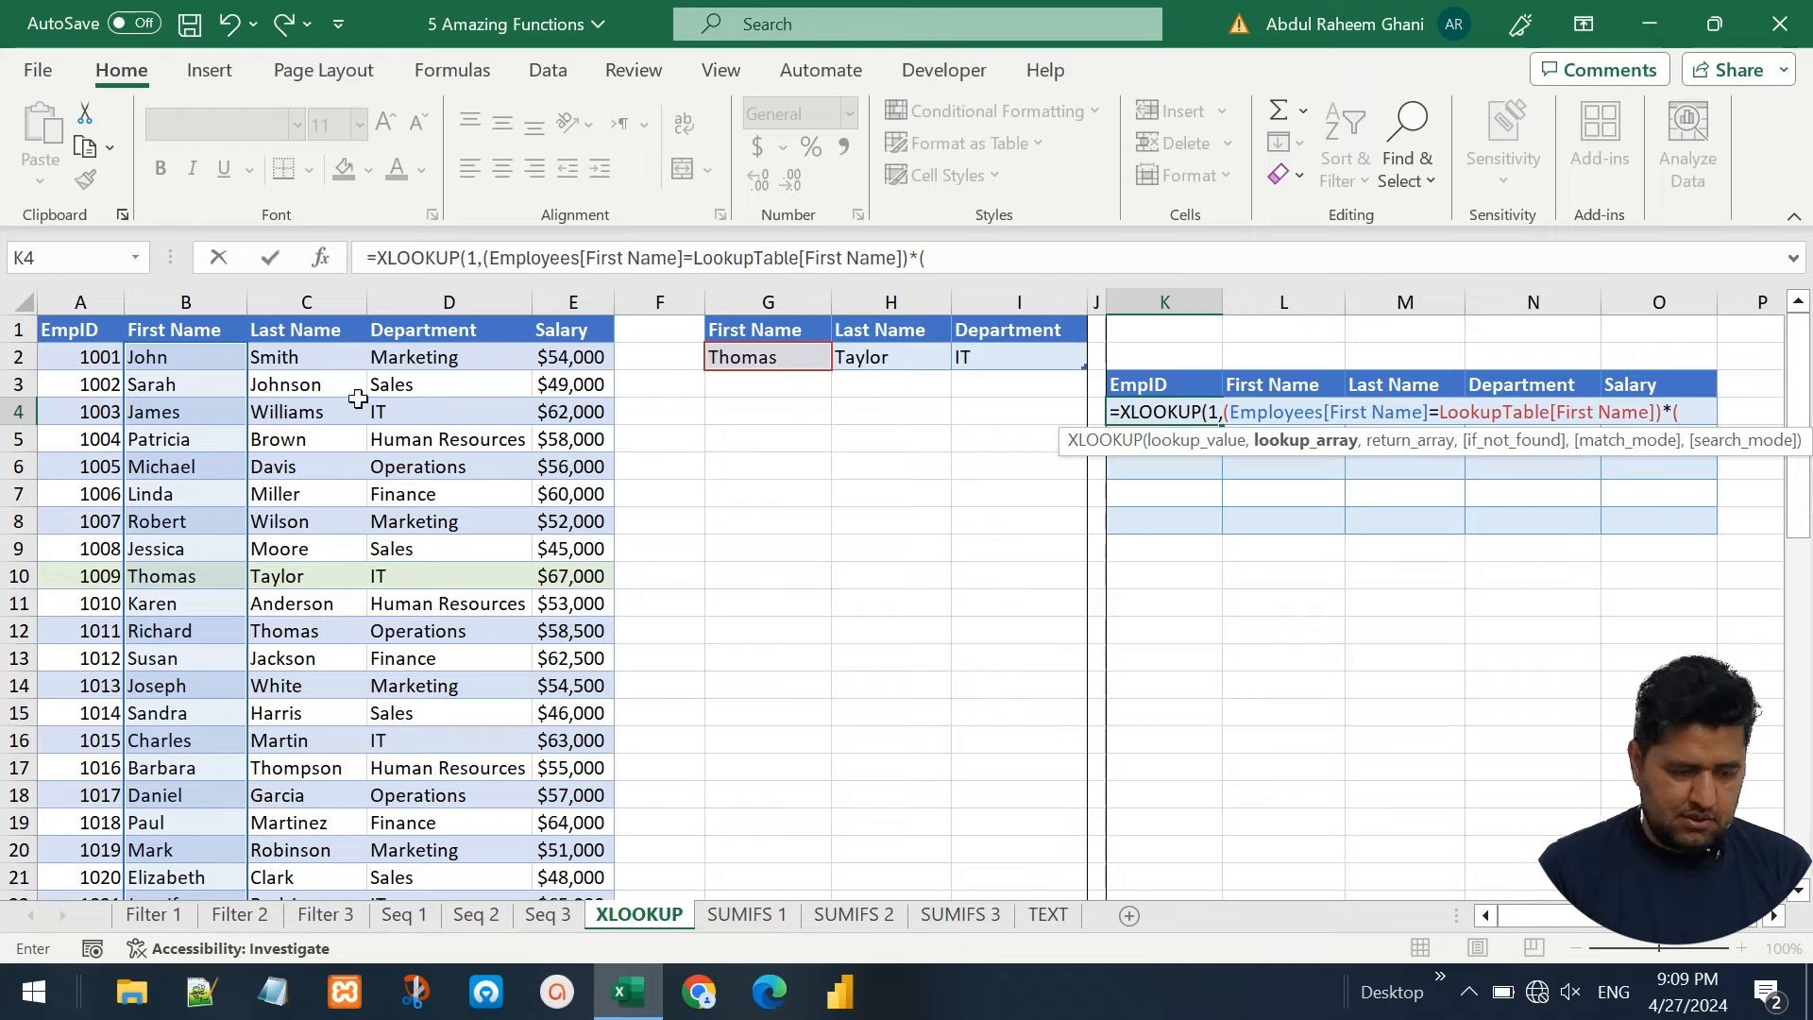
pyautogui.click(302, 316)
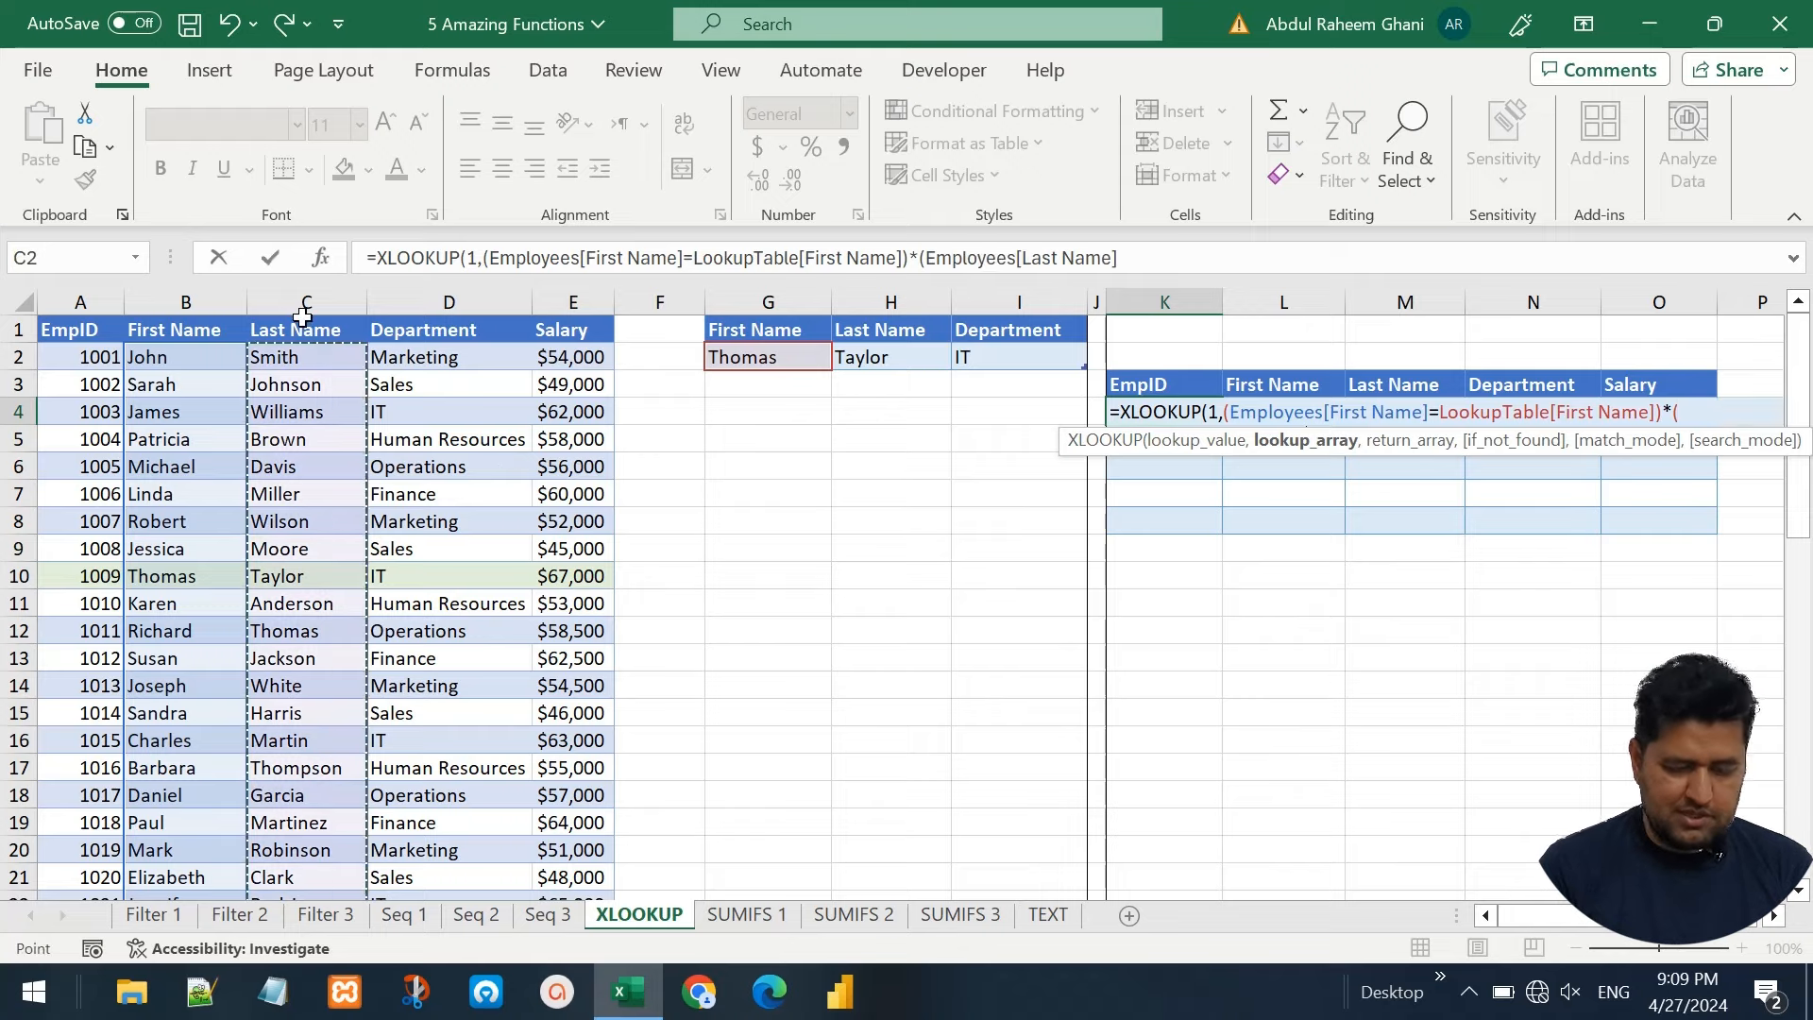
pyautogui.write('=')
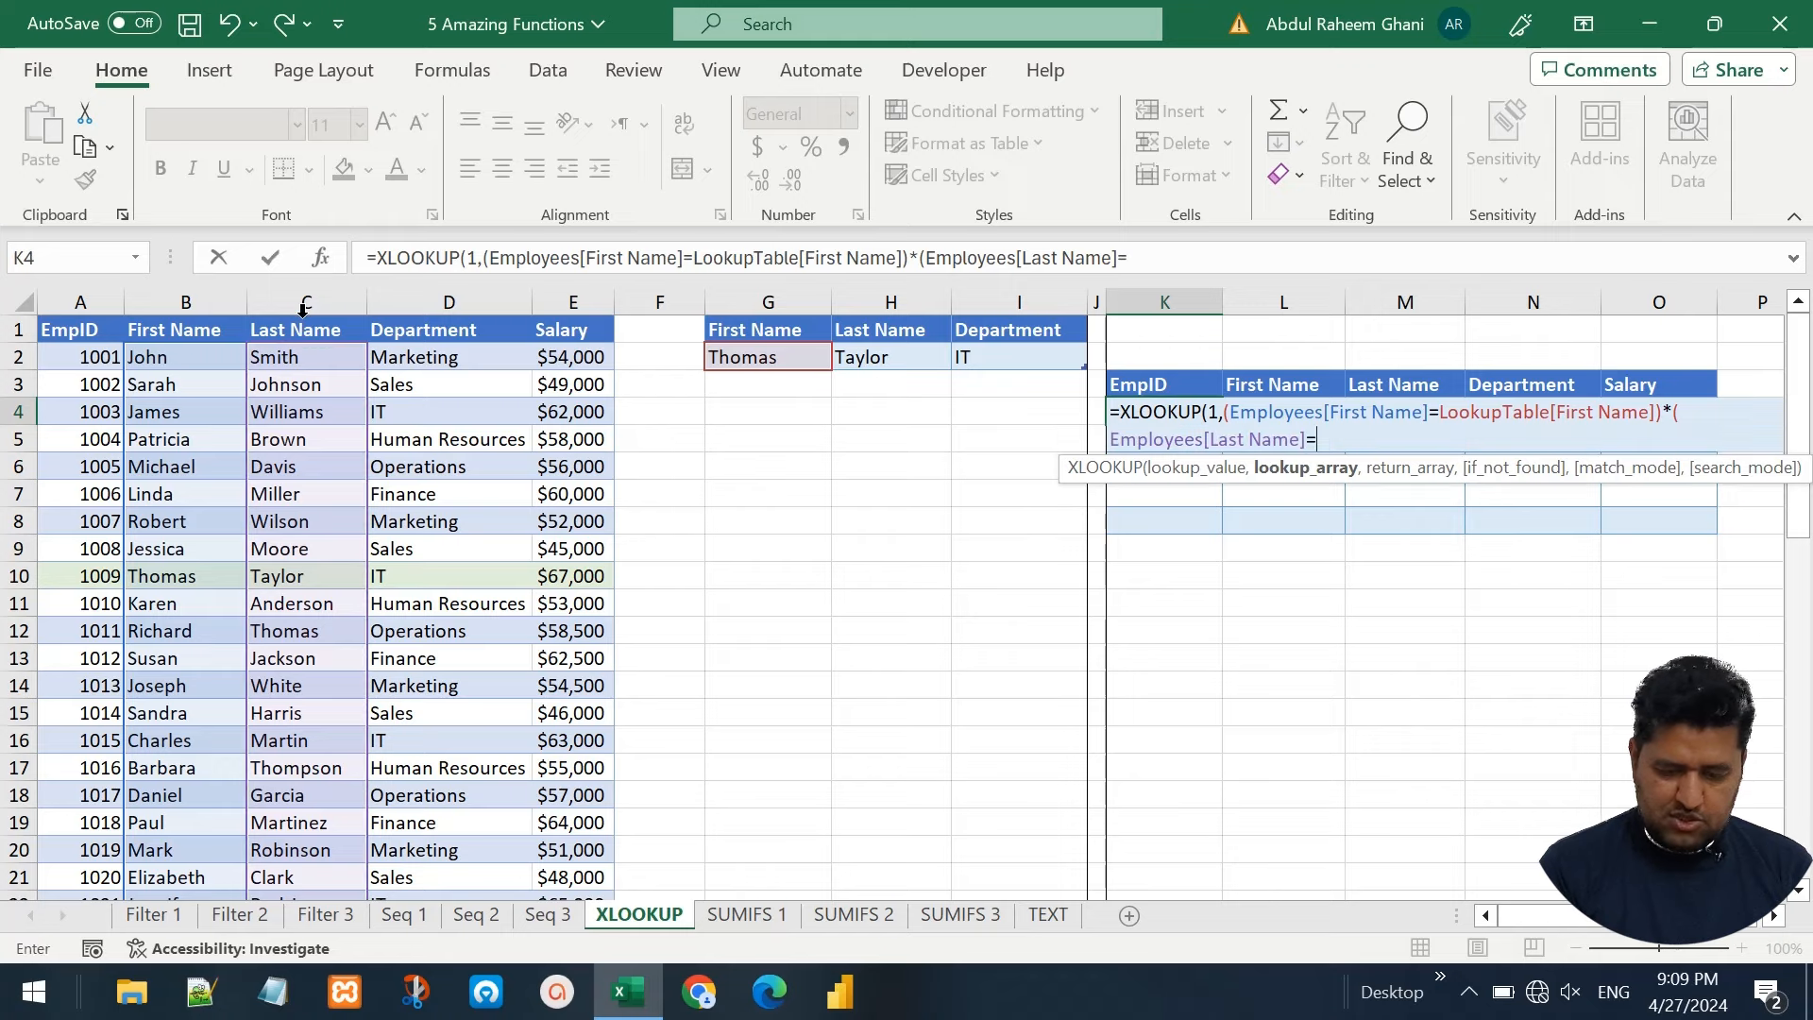
pyautogui.click(876, 355)
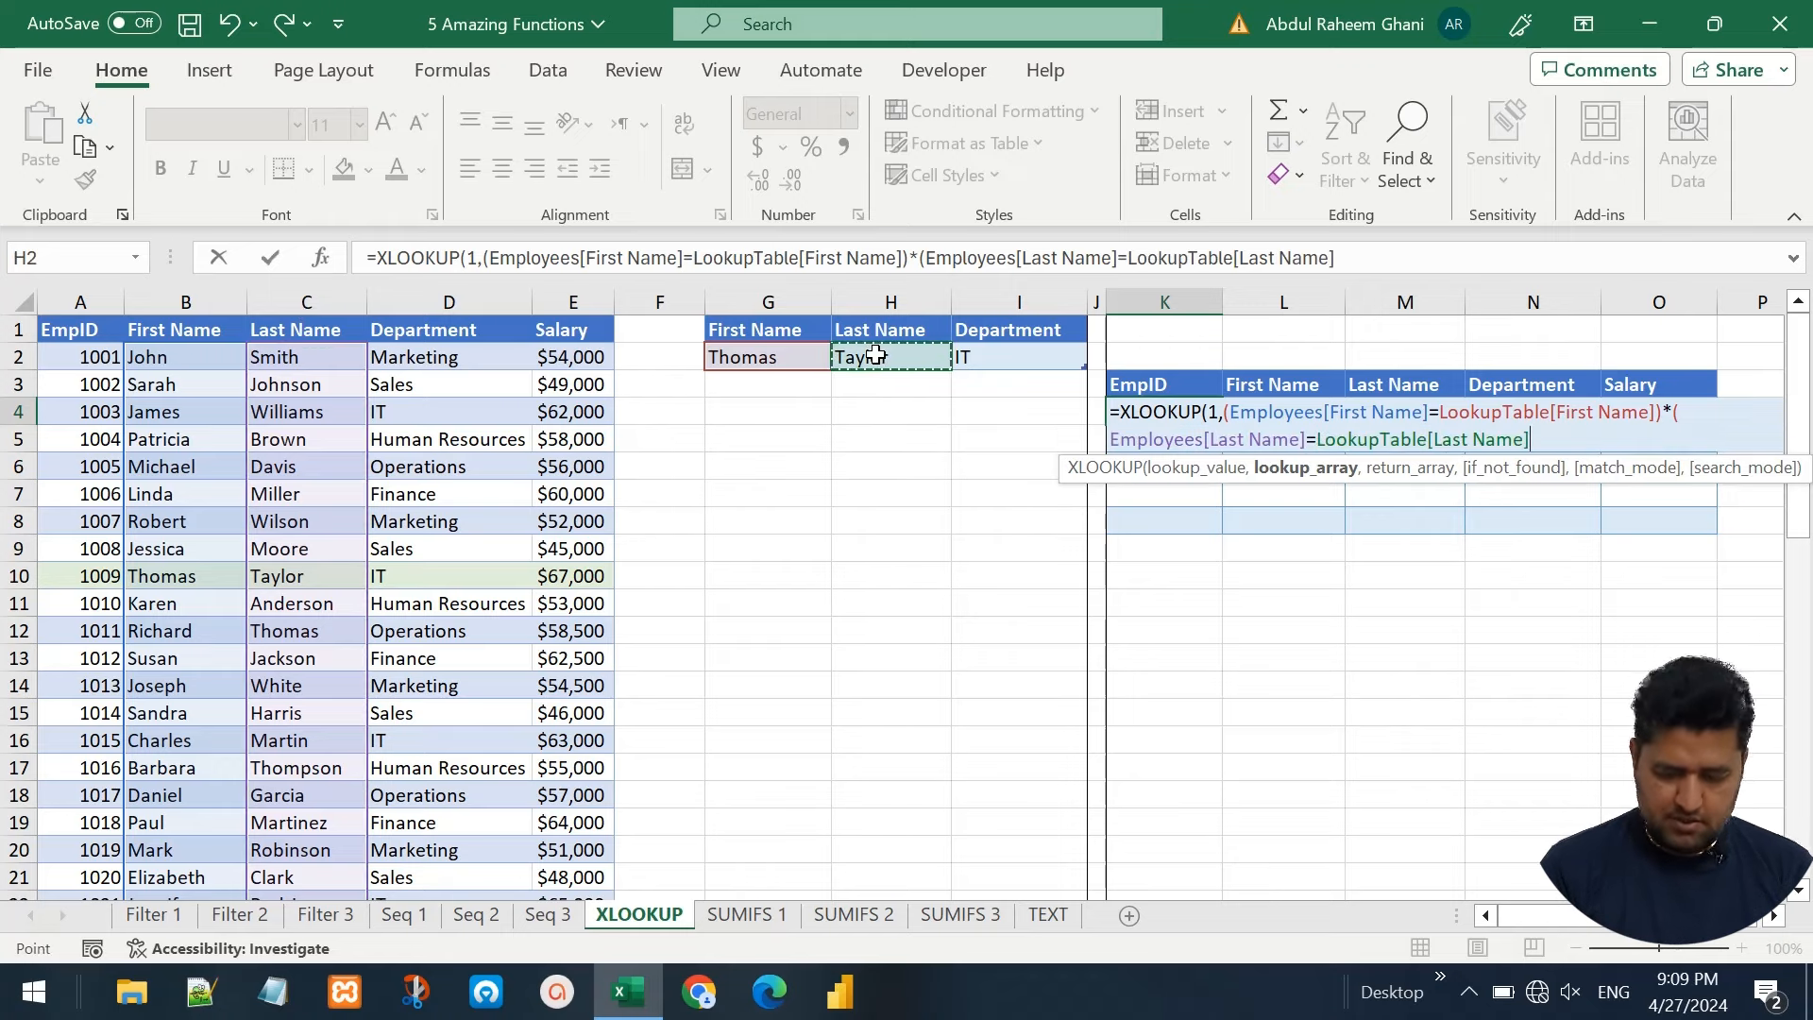
pyautogui.write(')')
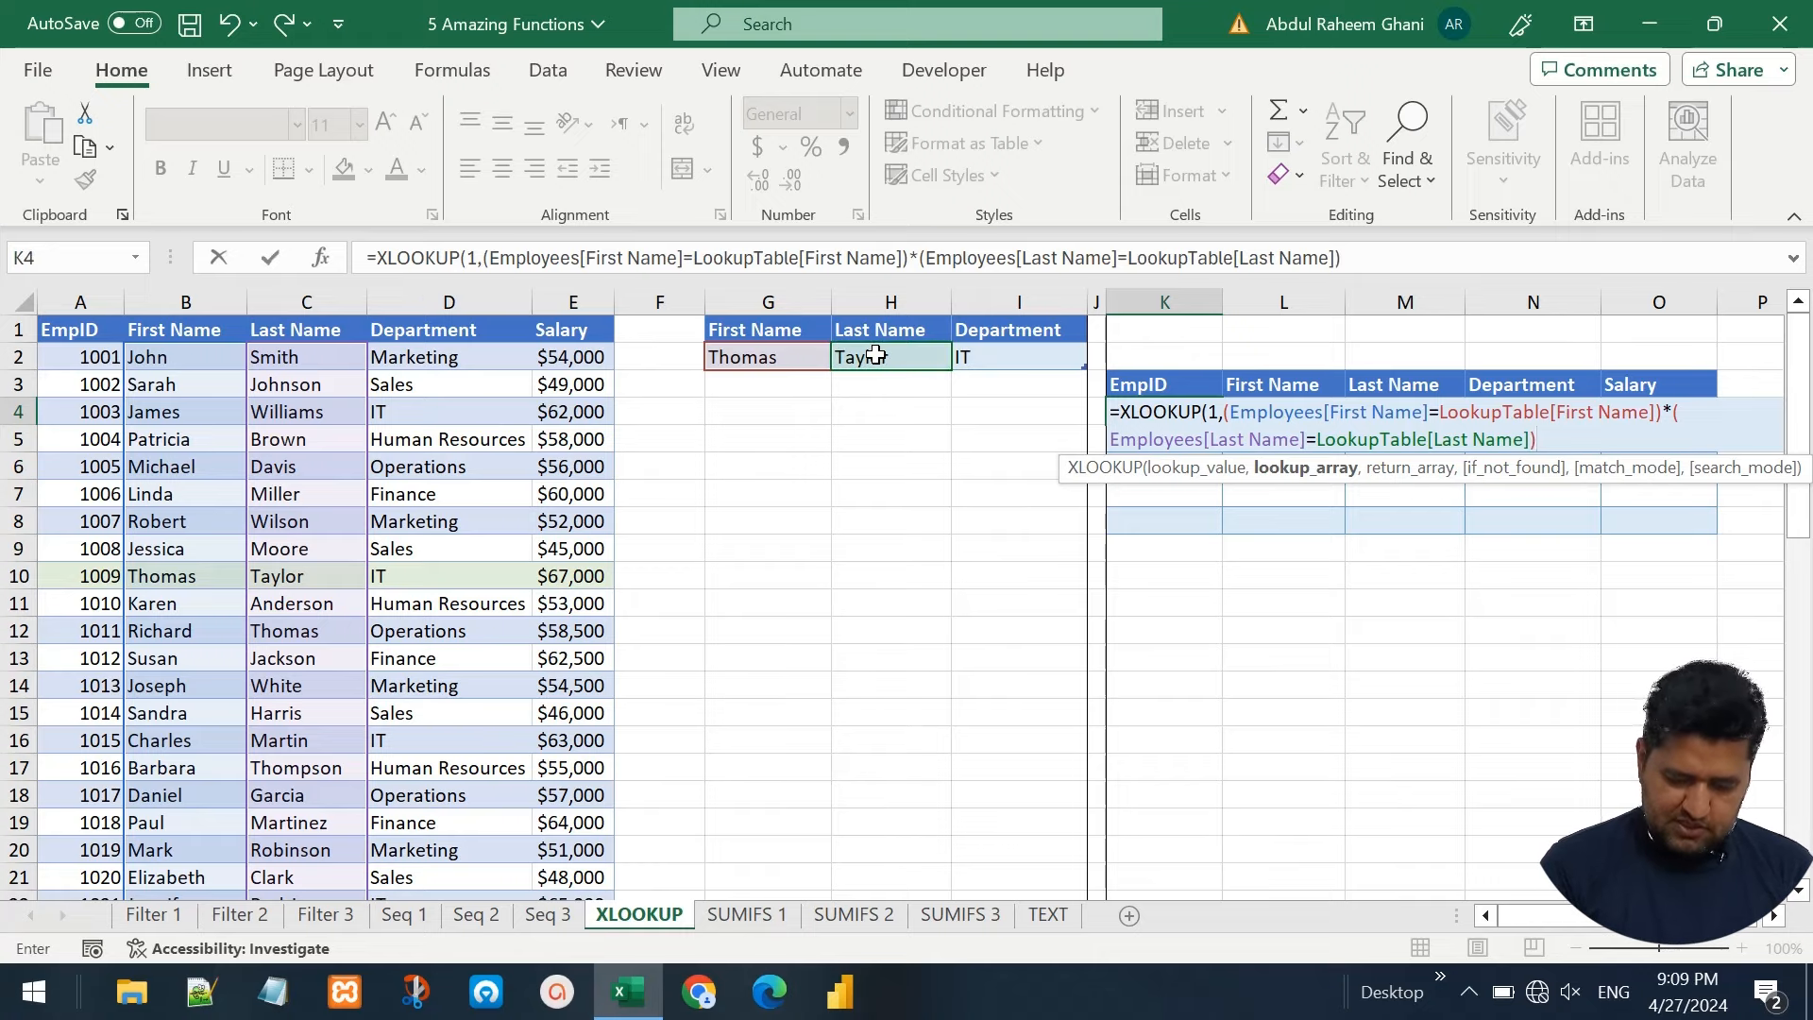
# Multiply the lookup array in K4 by a third condition, (Employees[Department]=LookupTable[Department])
pyautogui.write('*(')
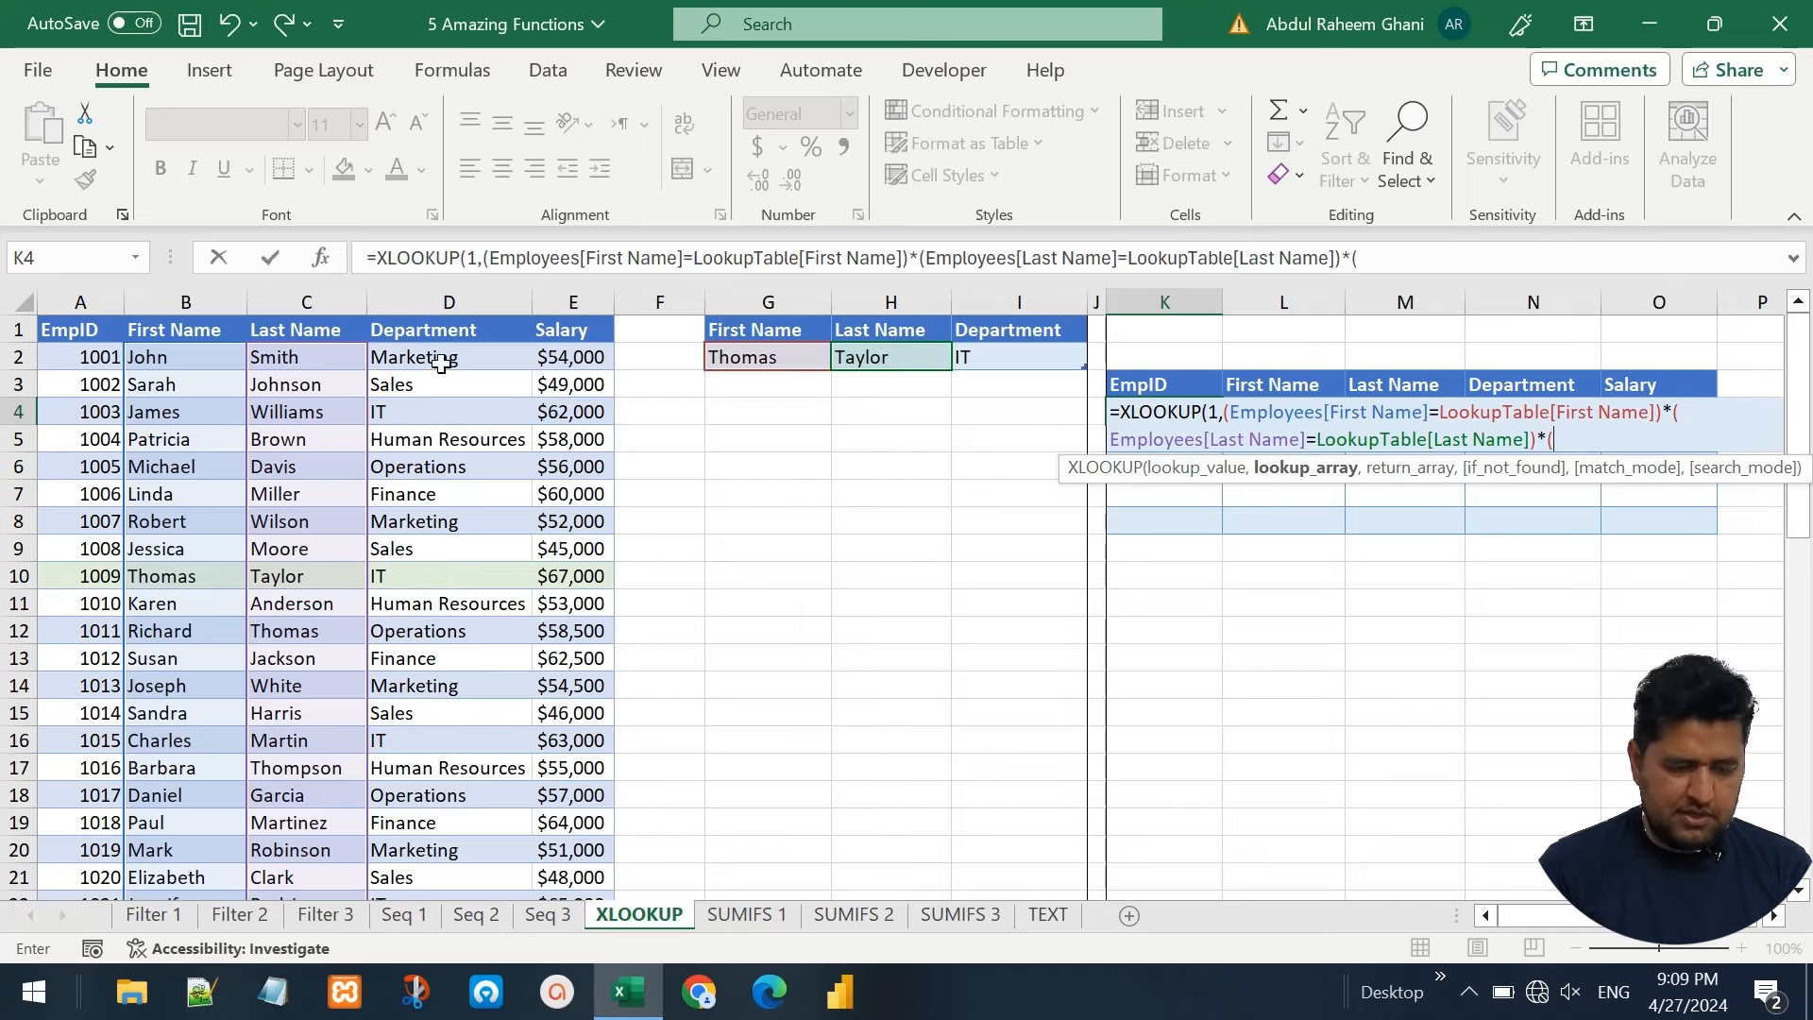
pyautogui.click(422, 315)
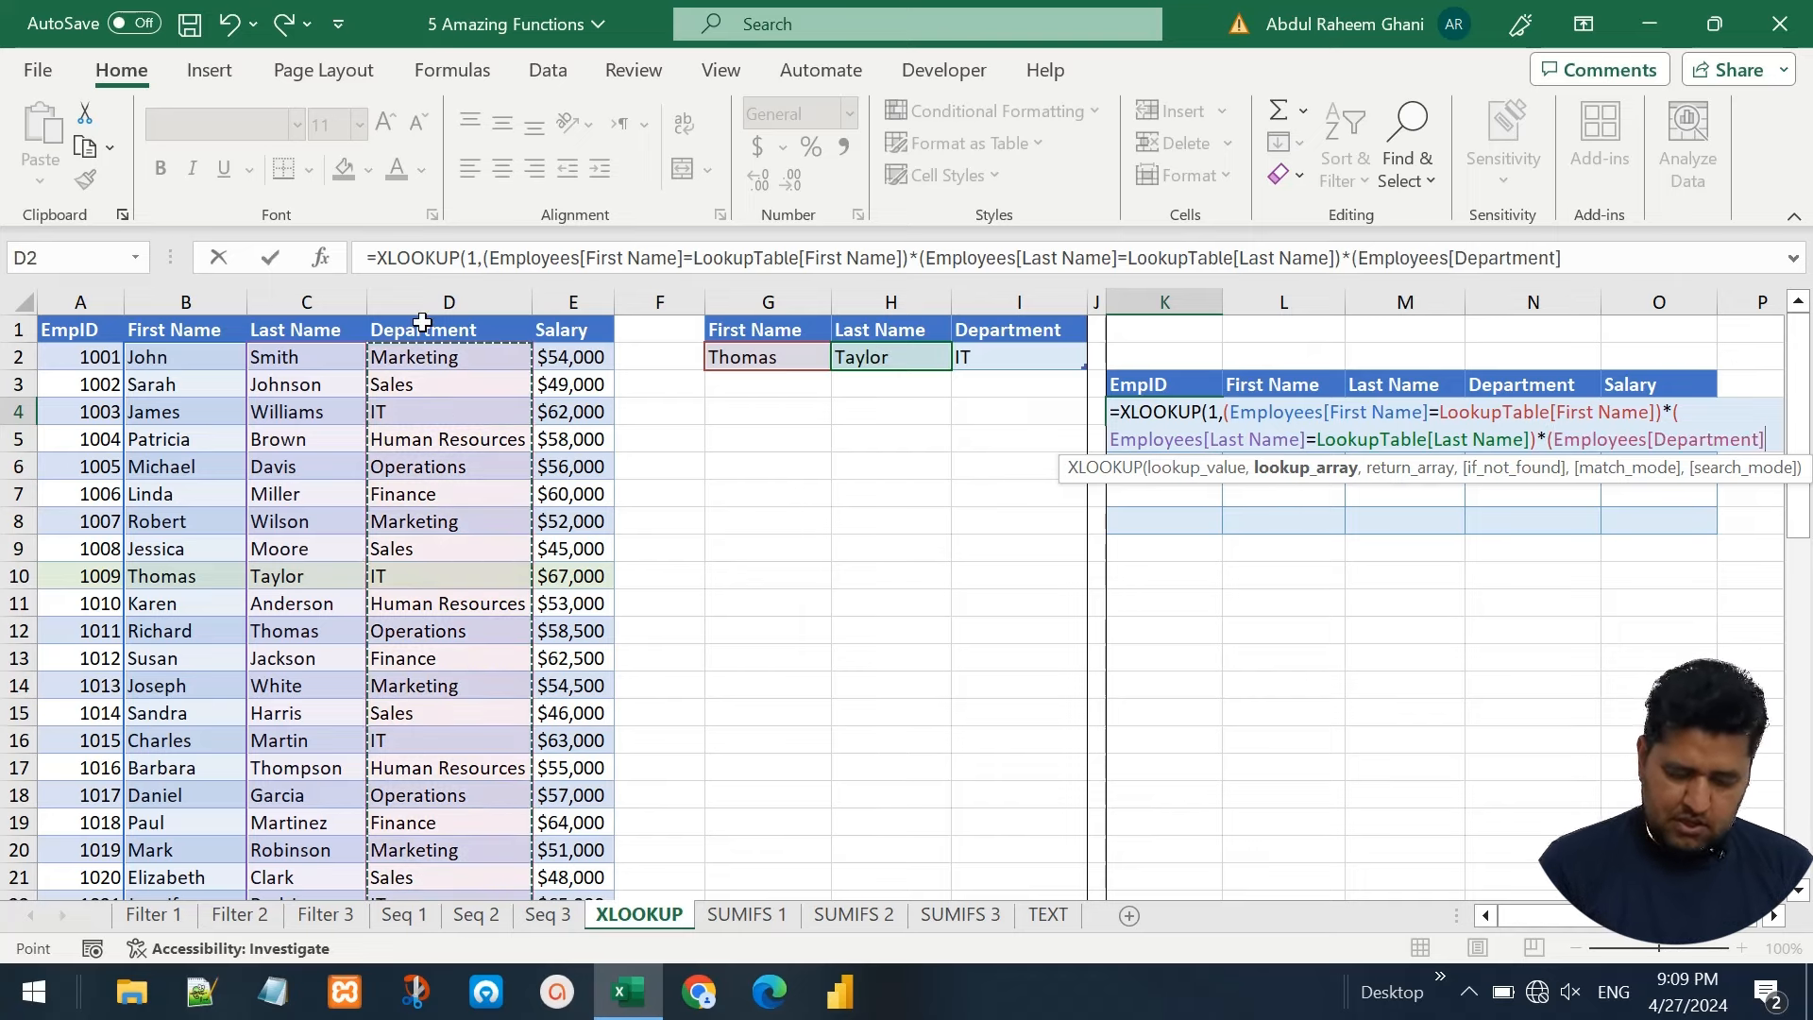
pyautogui.write('=')
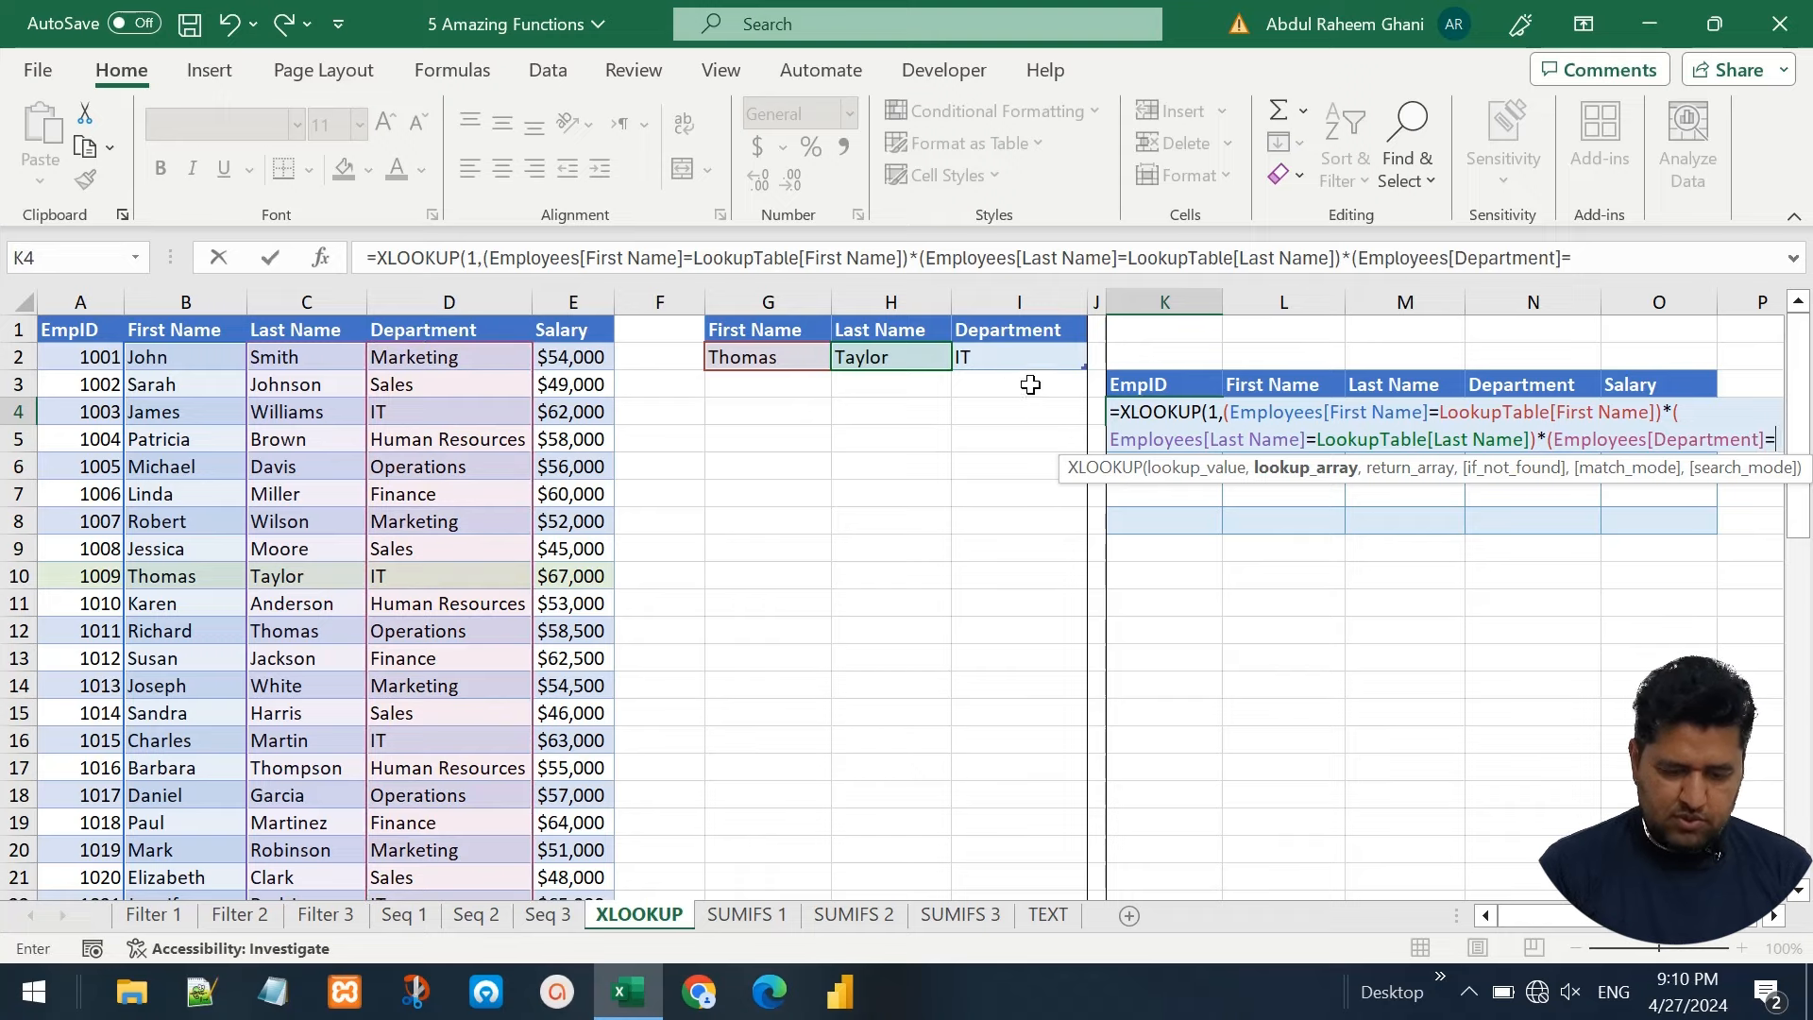
pyautogui.click(1009, 365)
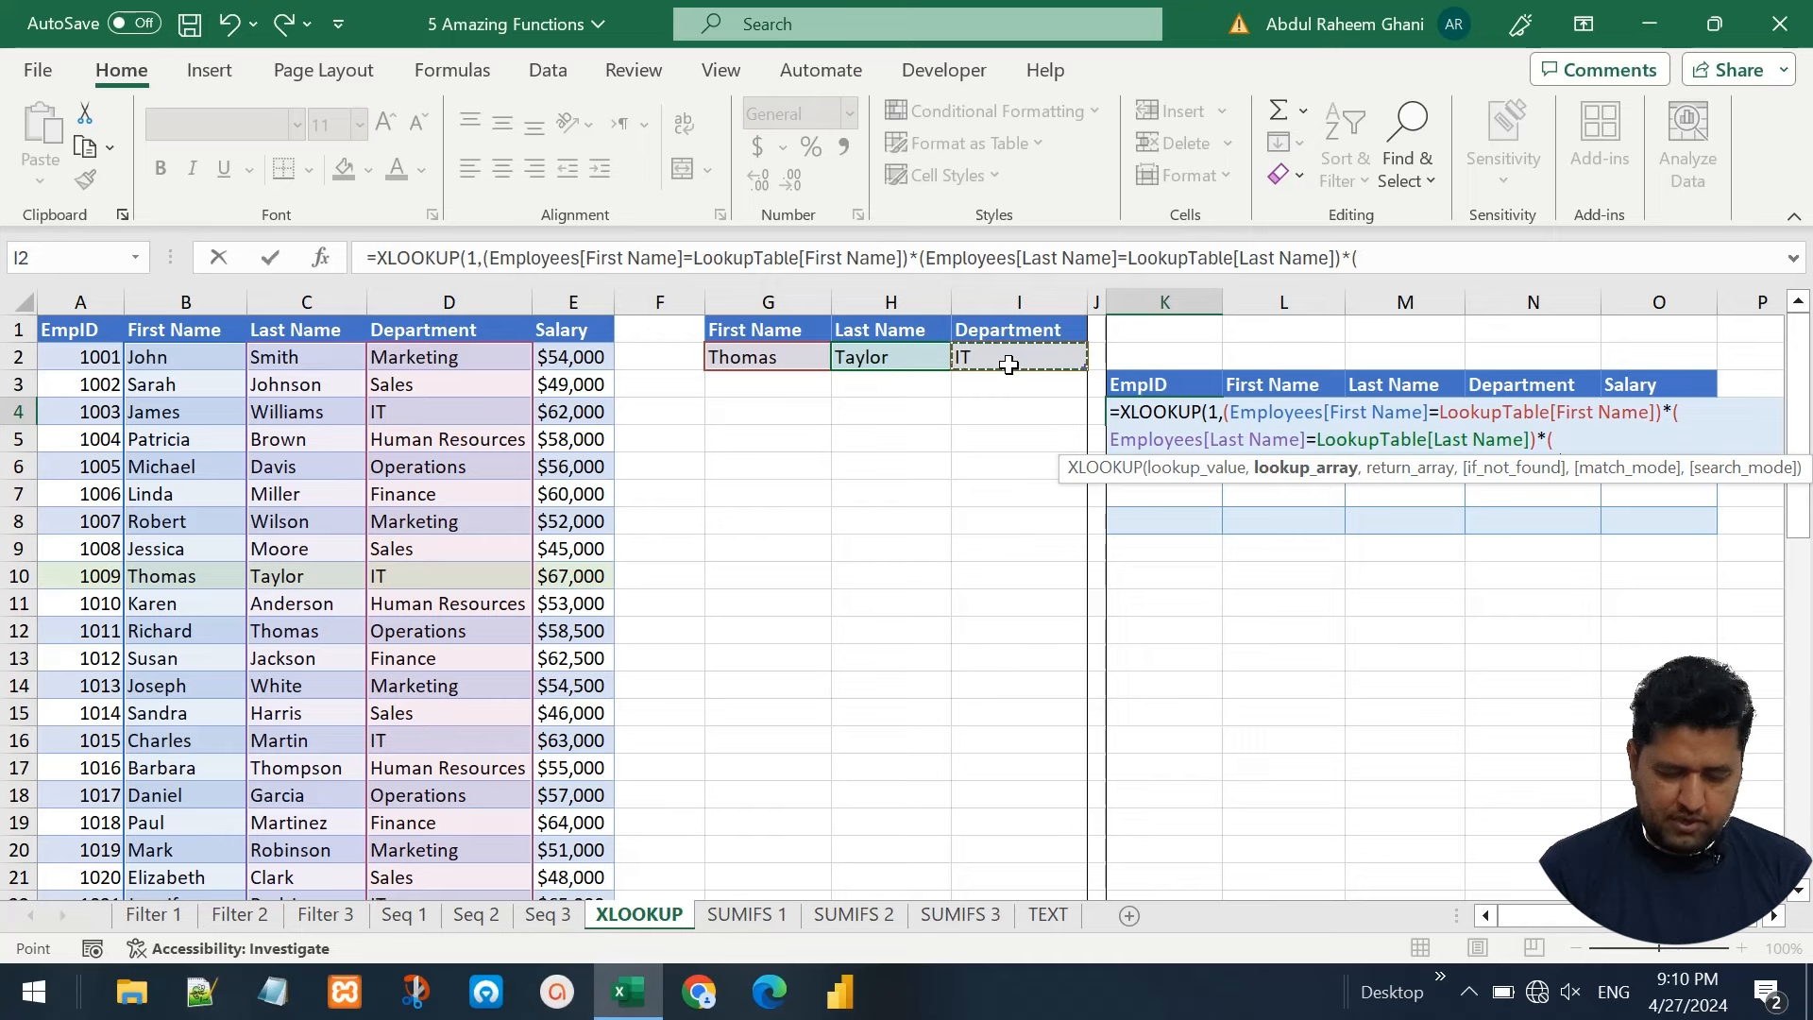
pyautogui.write(')')
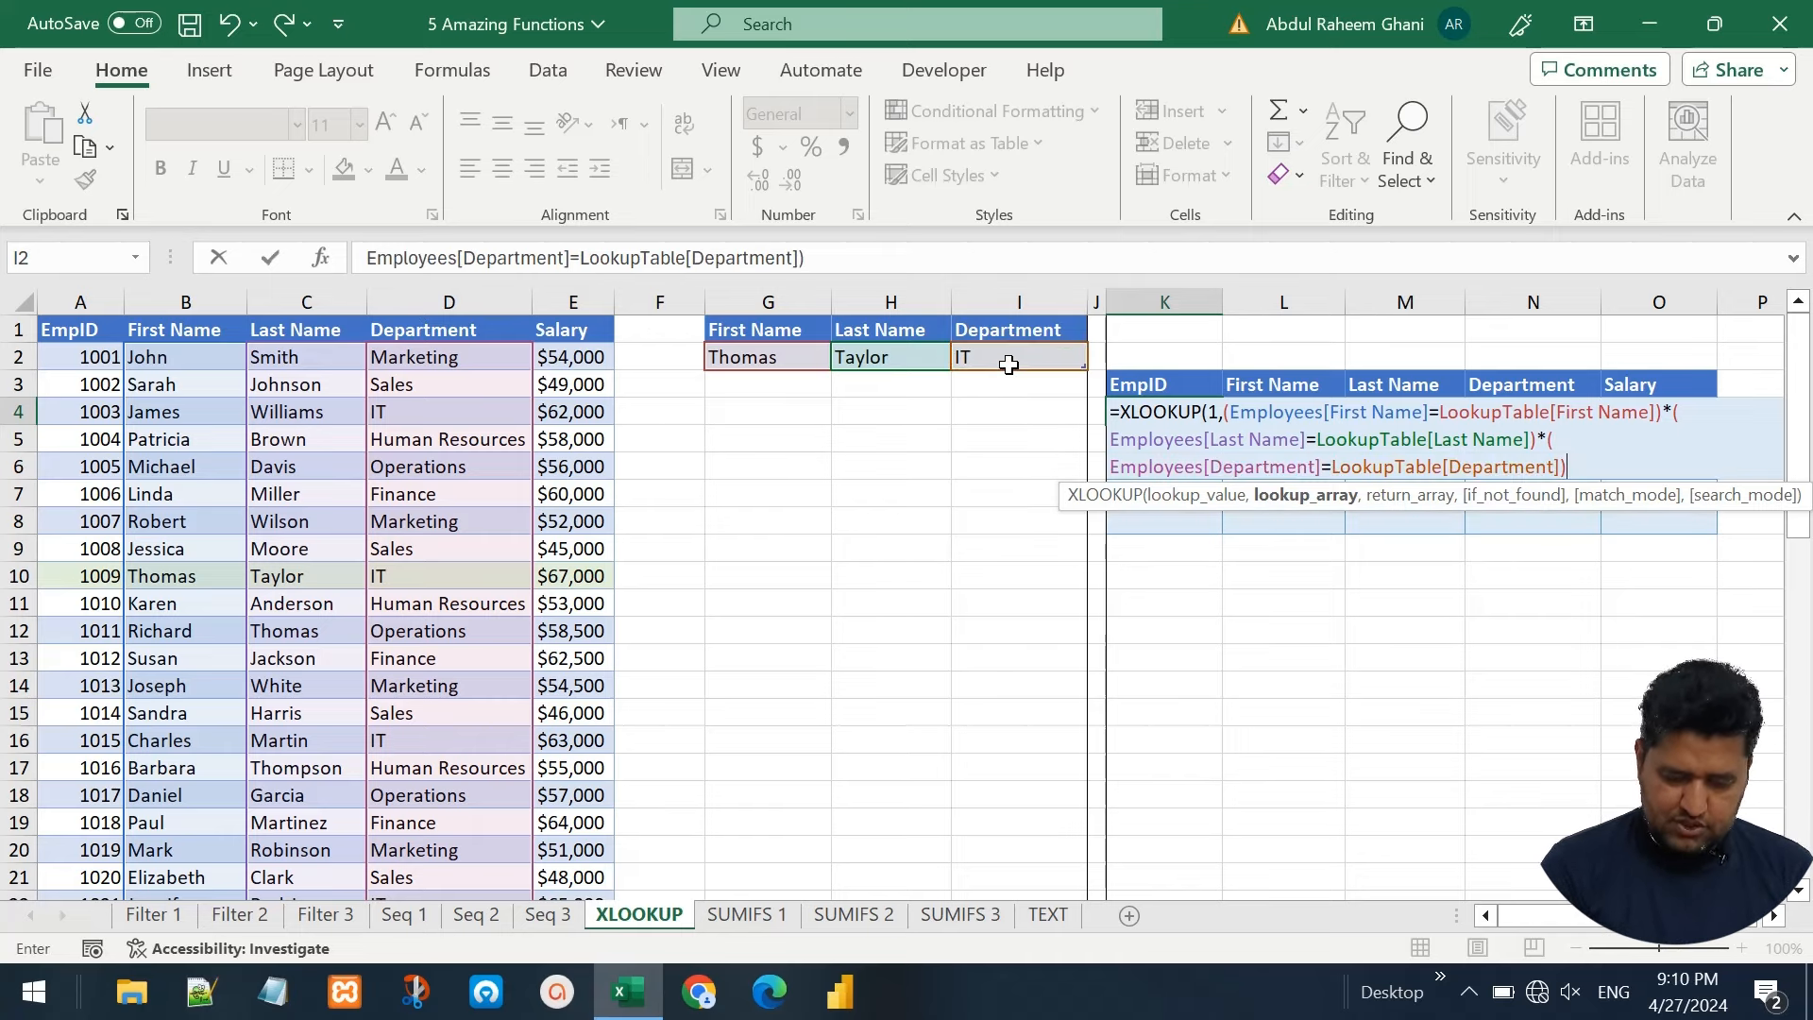
pyautogui.write(')')
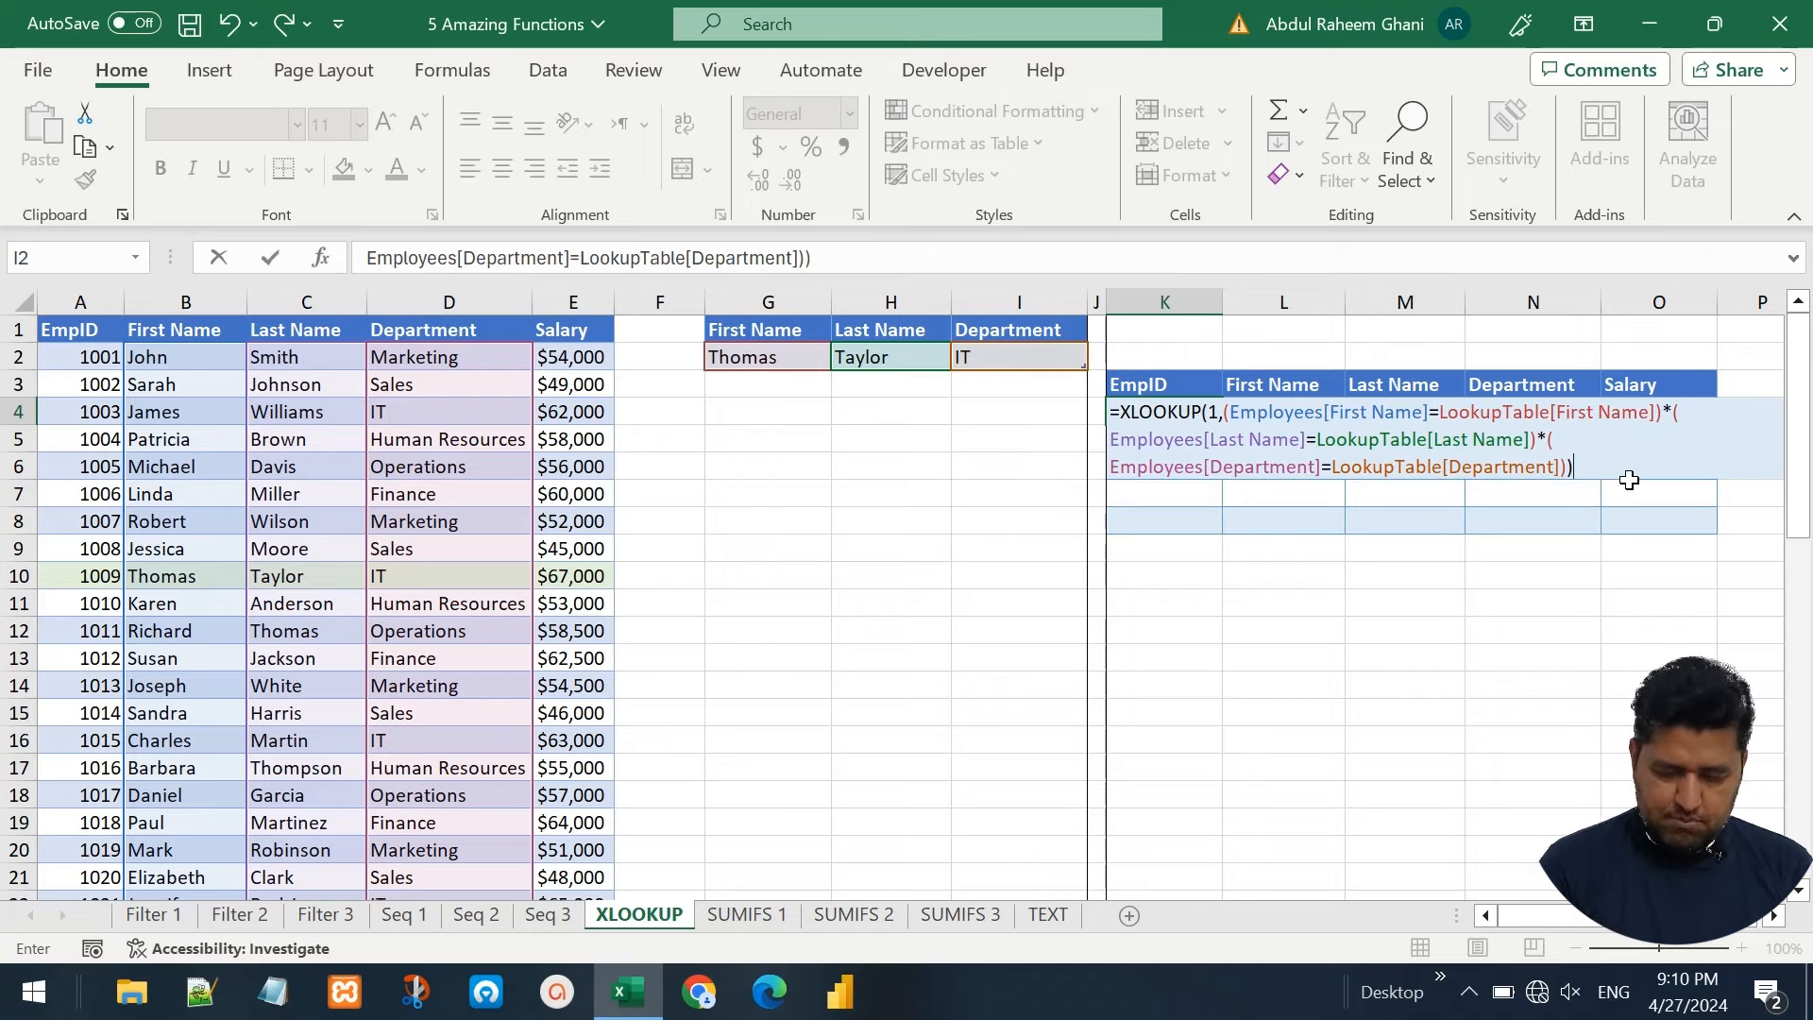
pyautogui.press('BackSpace')
# Finish the K4 XLOOKUP formula with the whole Employees table as return array, enter it and reselect K4
pyautogui.write(',')
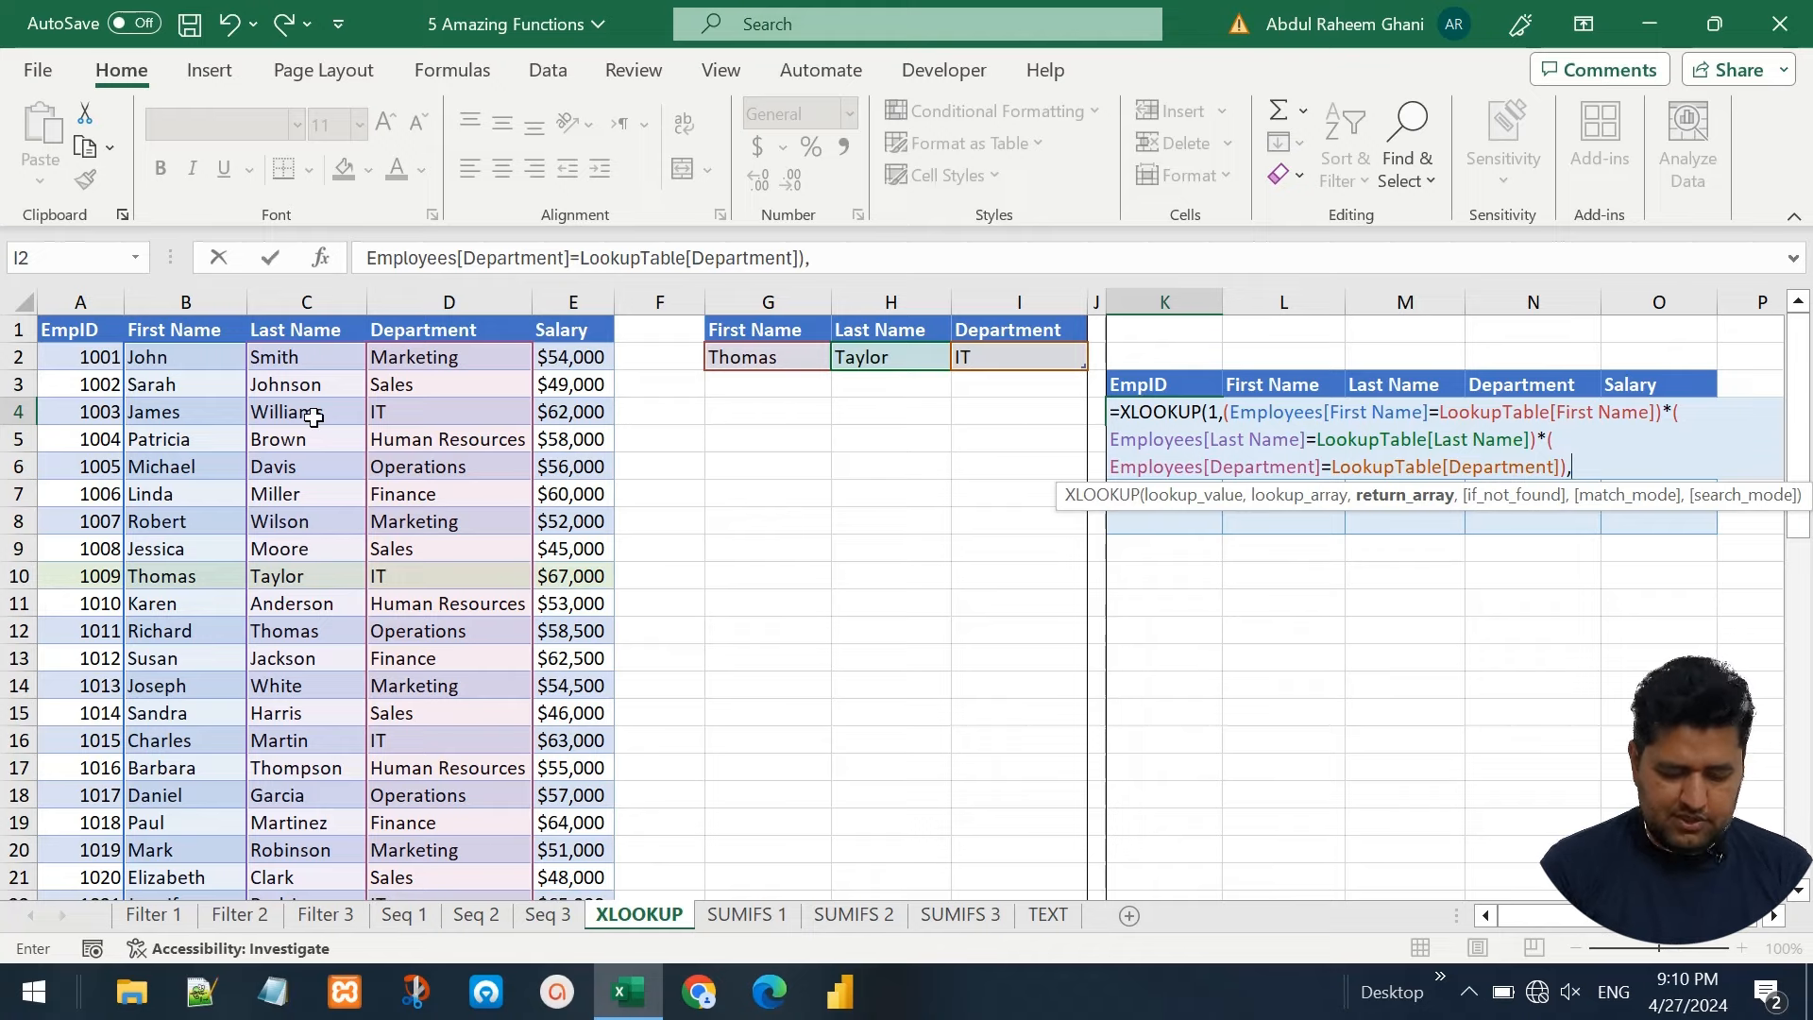
pyautogui.write('Employees')
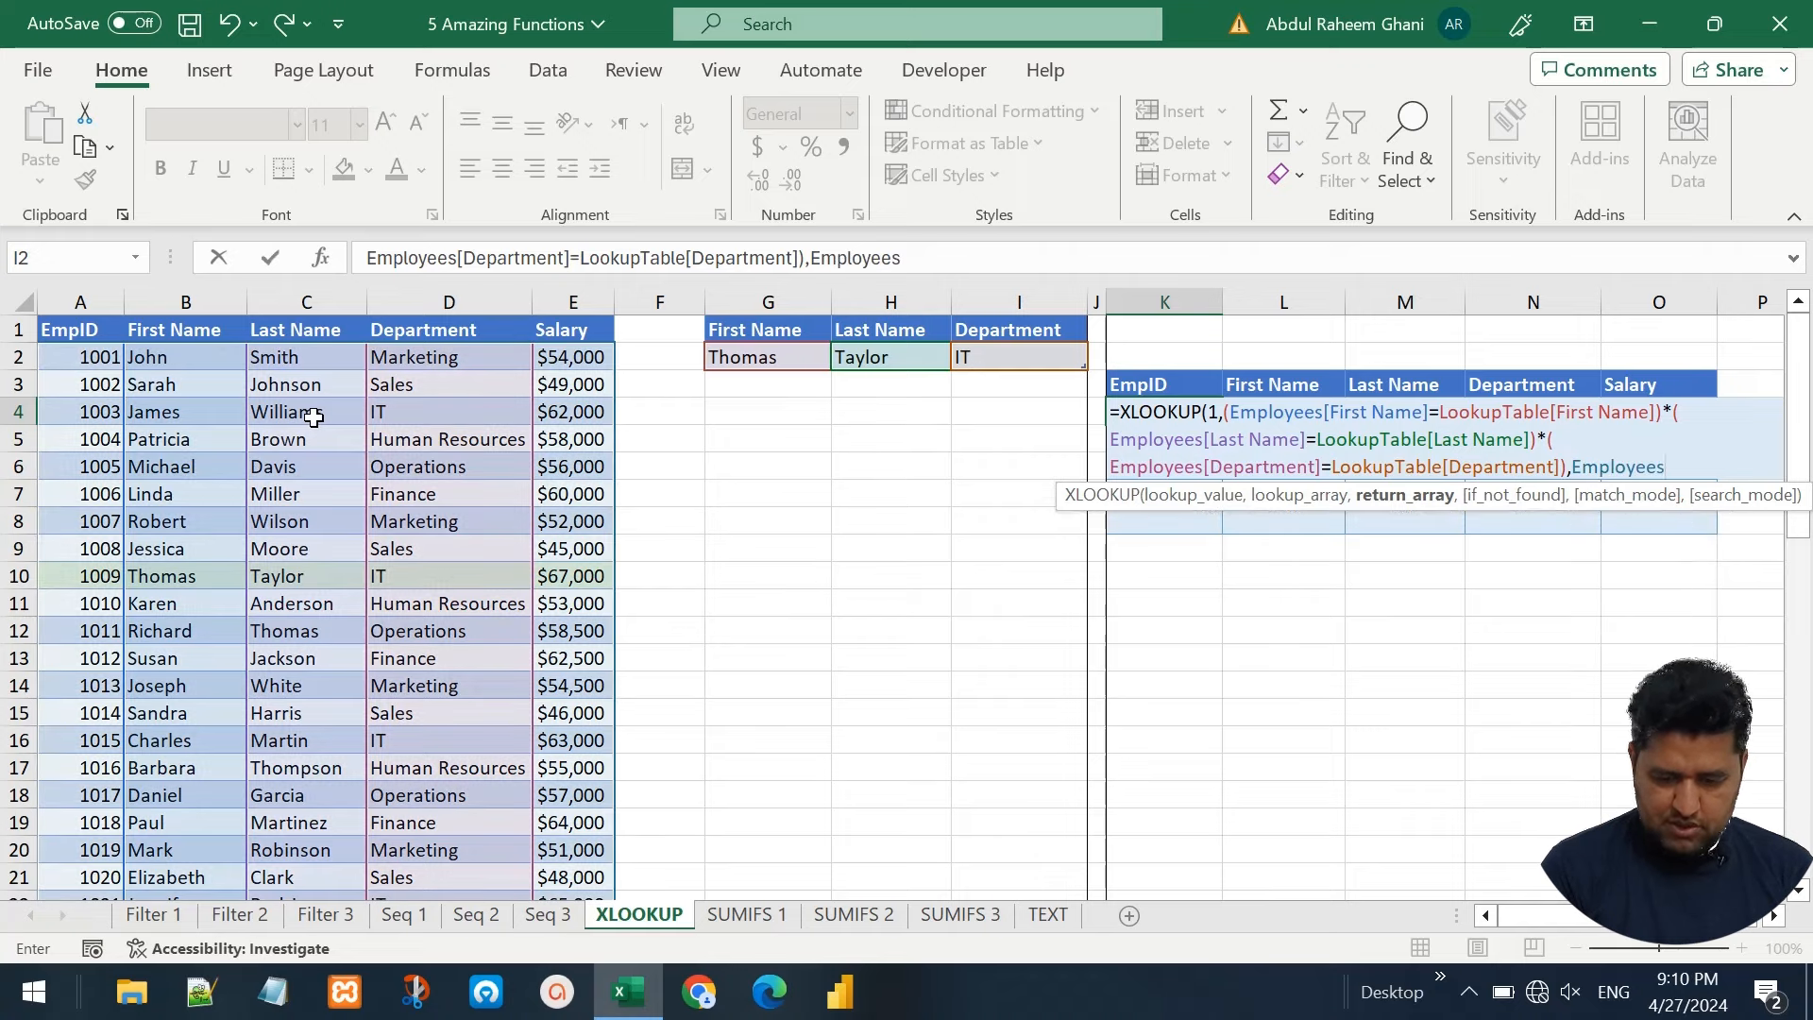
pyautogui.write(')')
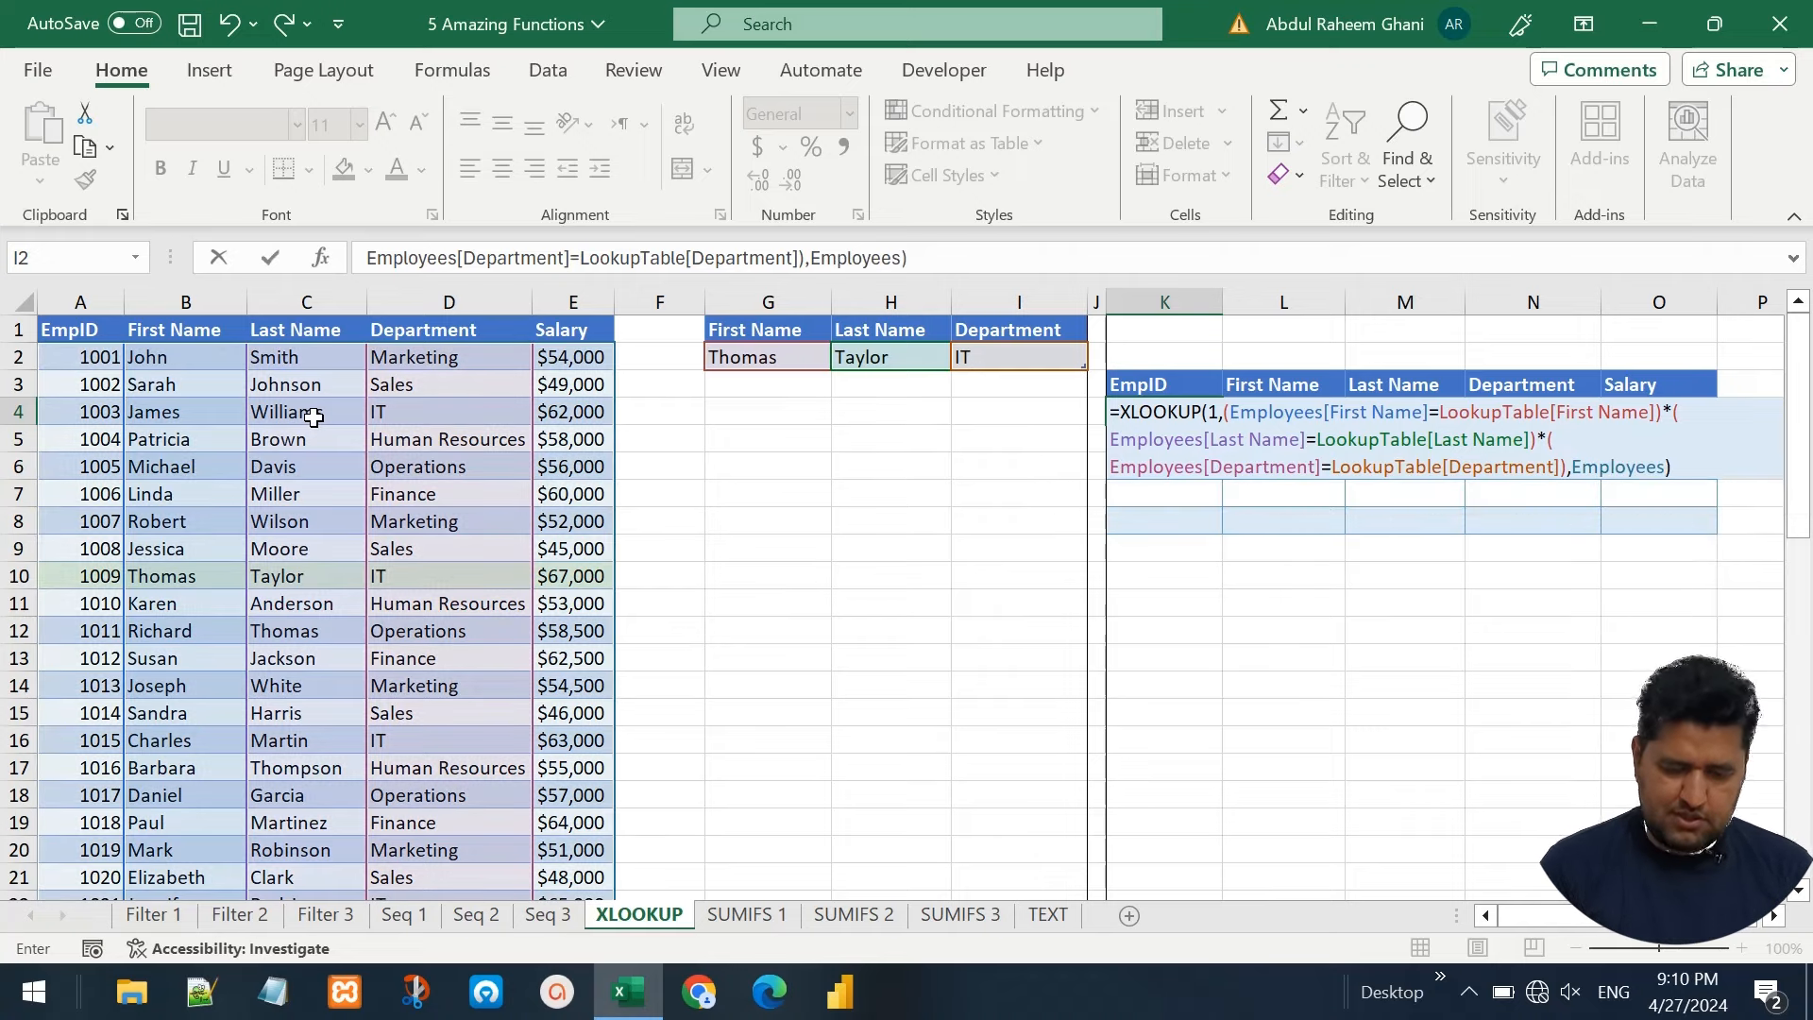
pyautogui.press('Return')
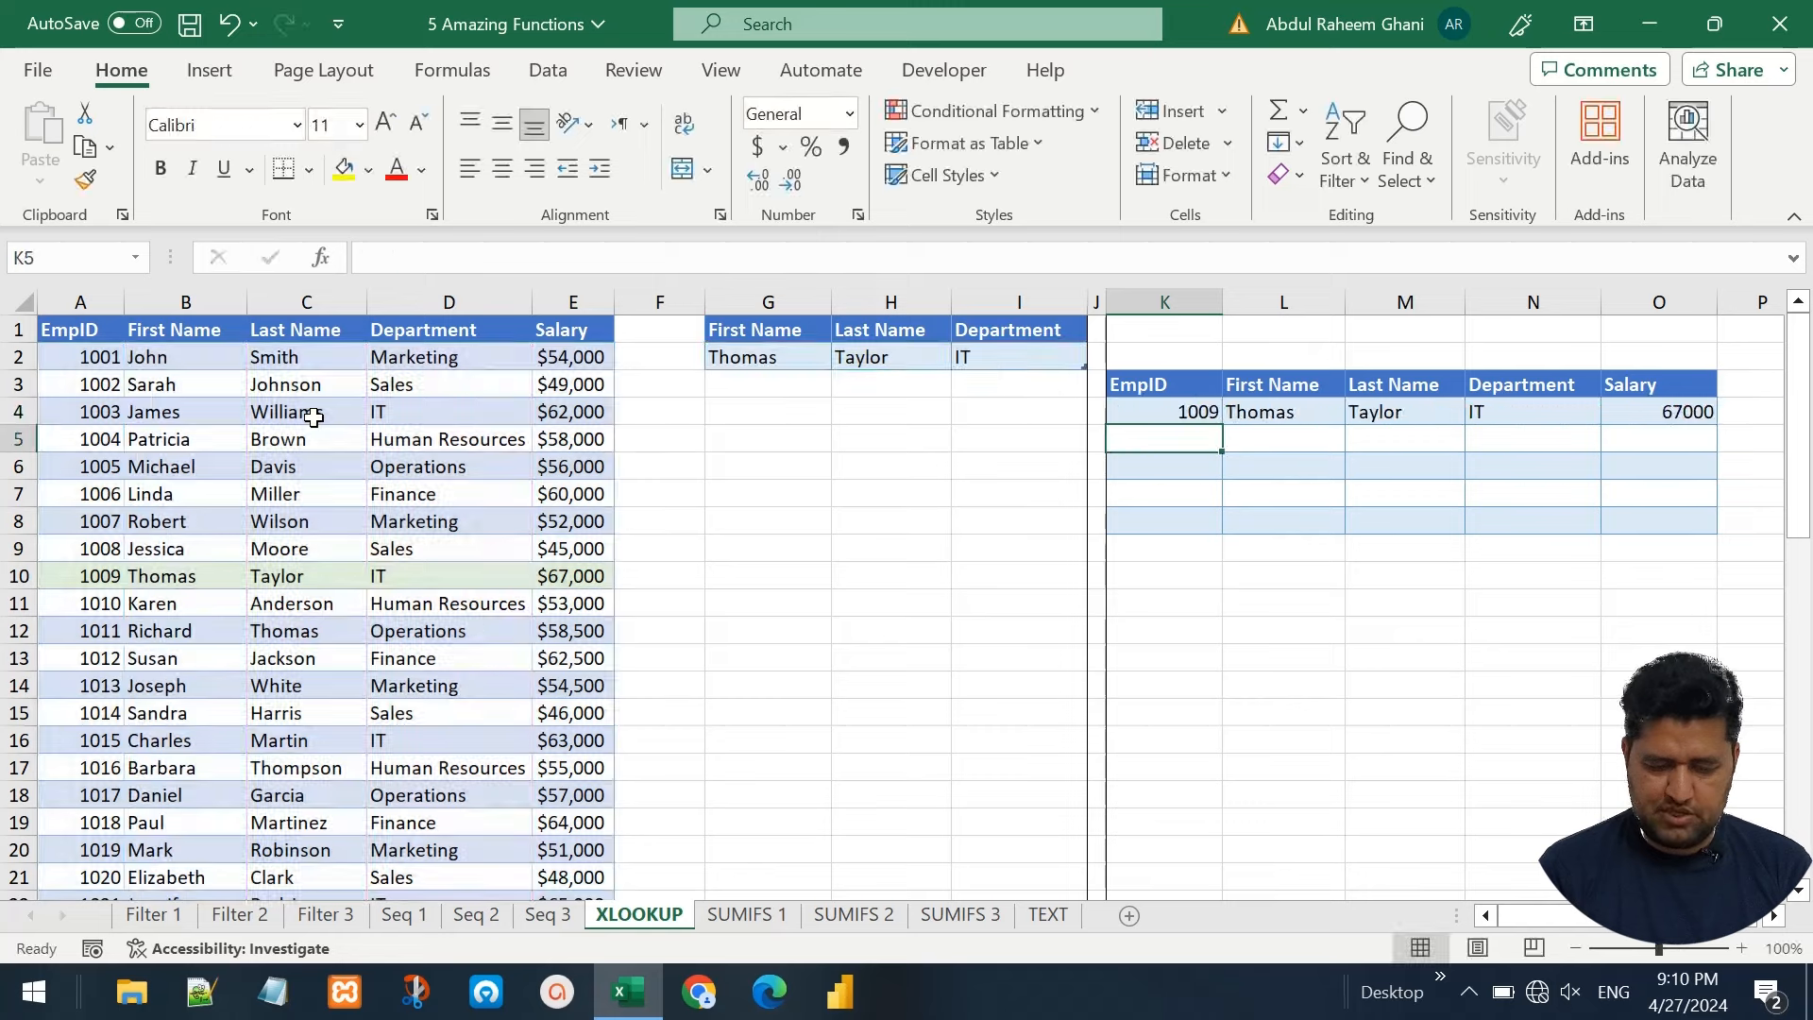
pyautogui.press('Up')
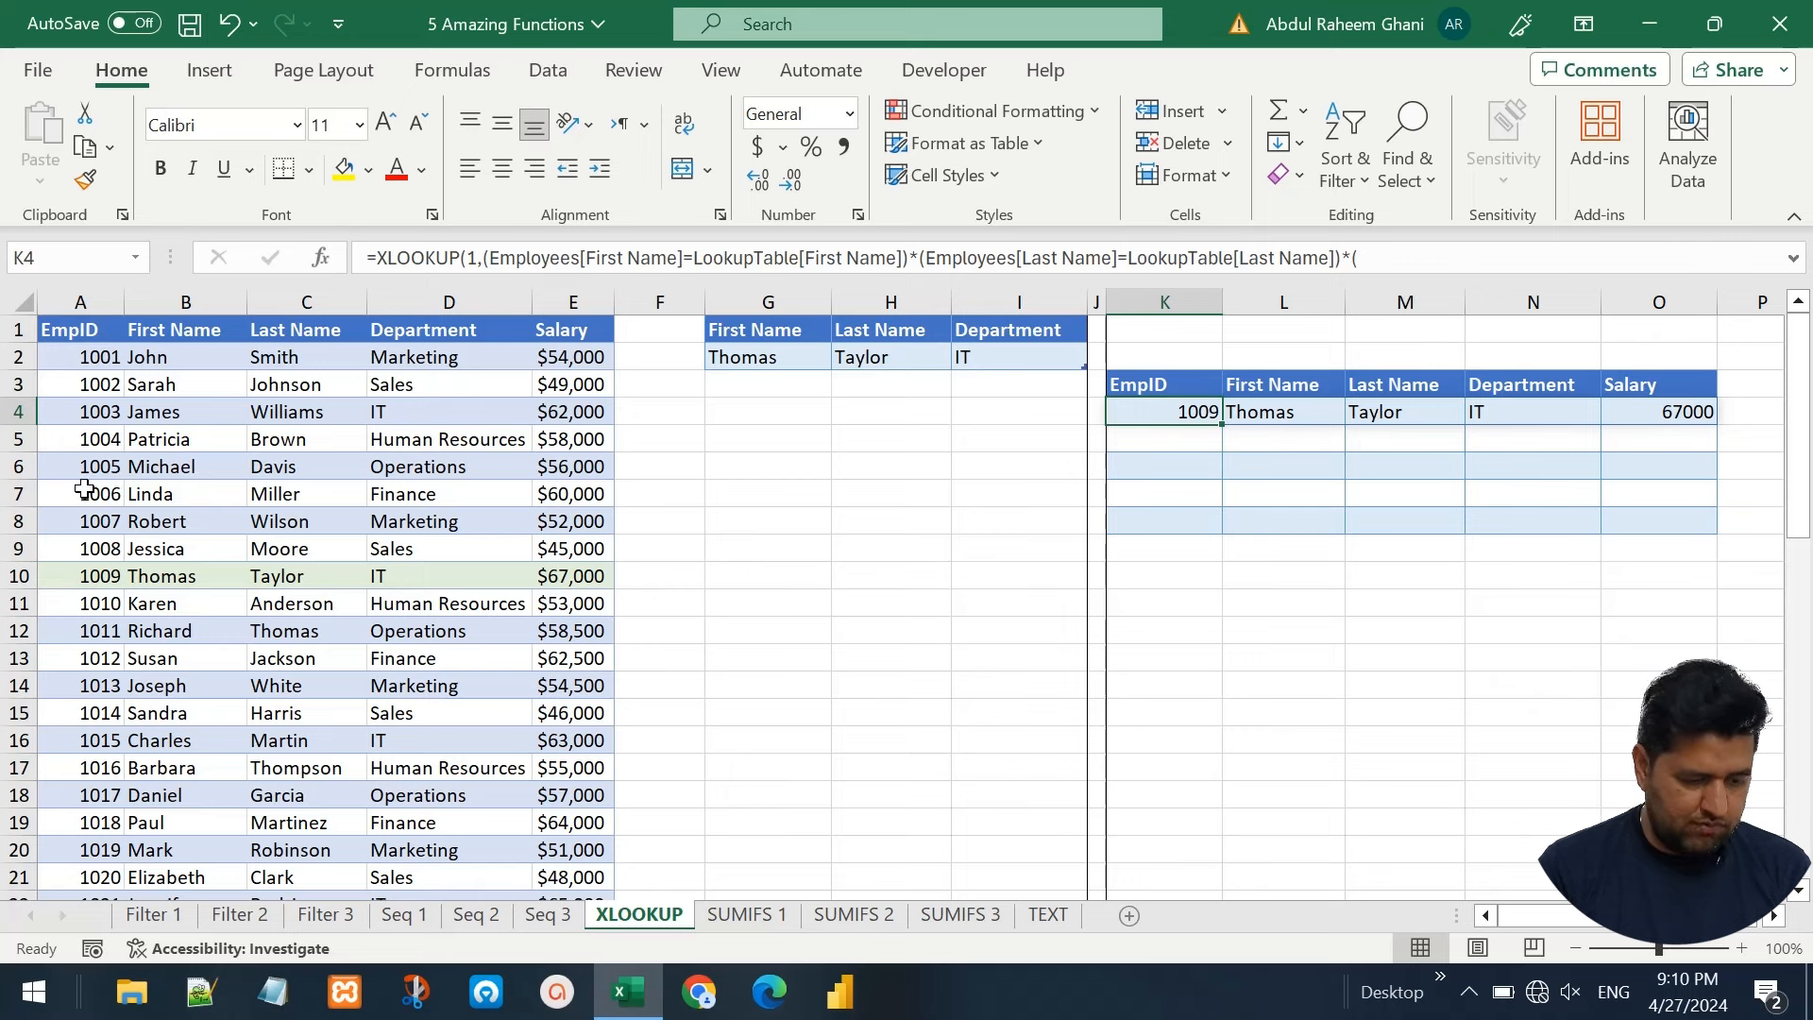
# Set the lookup criteria in G2:I2 to the first name, last name and Finance department of the employee in row 7
pyautogui.click(780, 362)
pyautogui.click(844, 360)
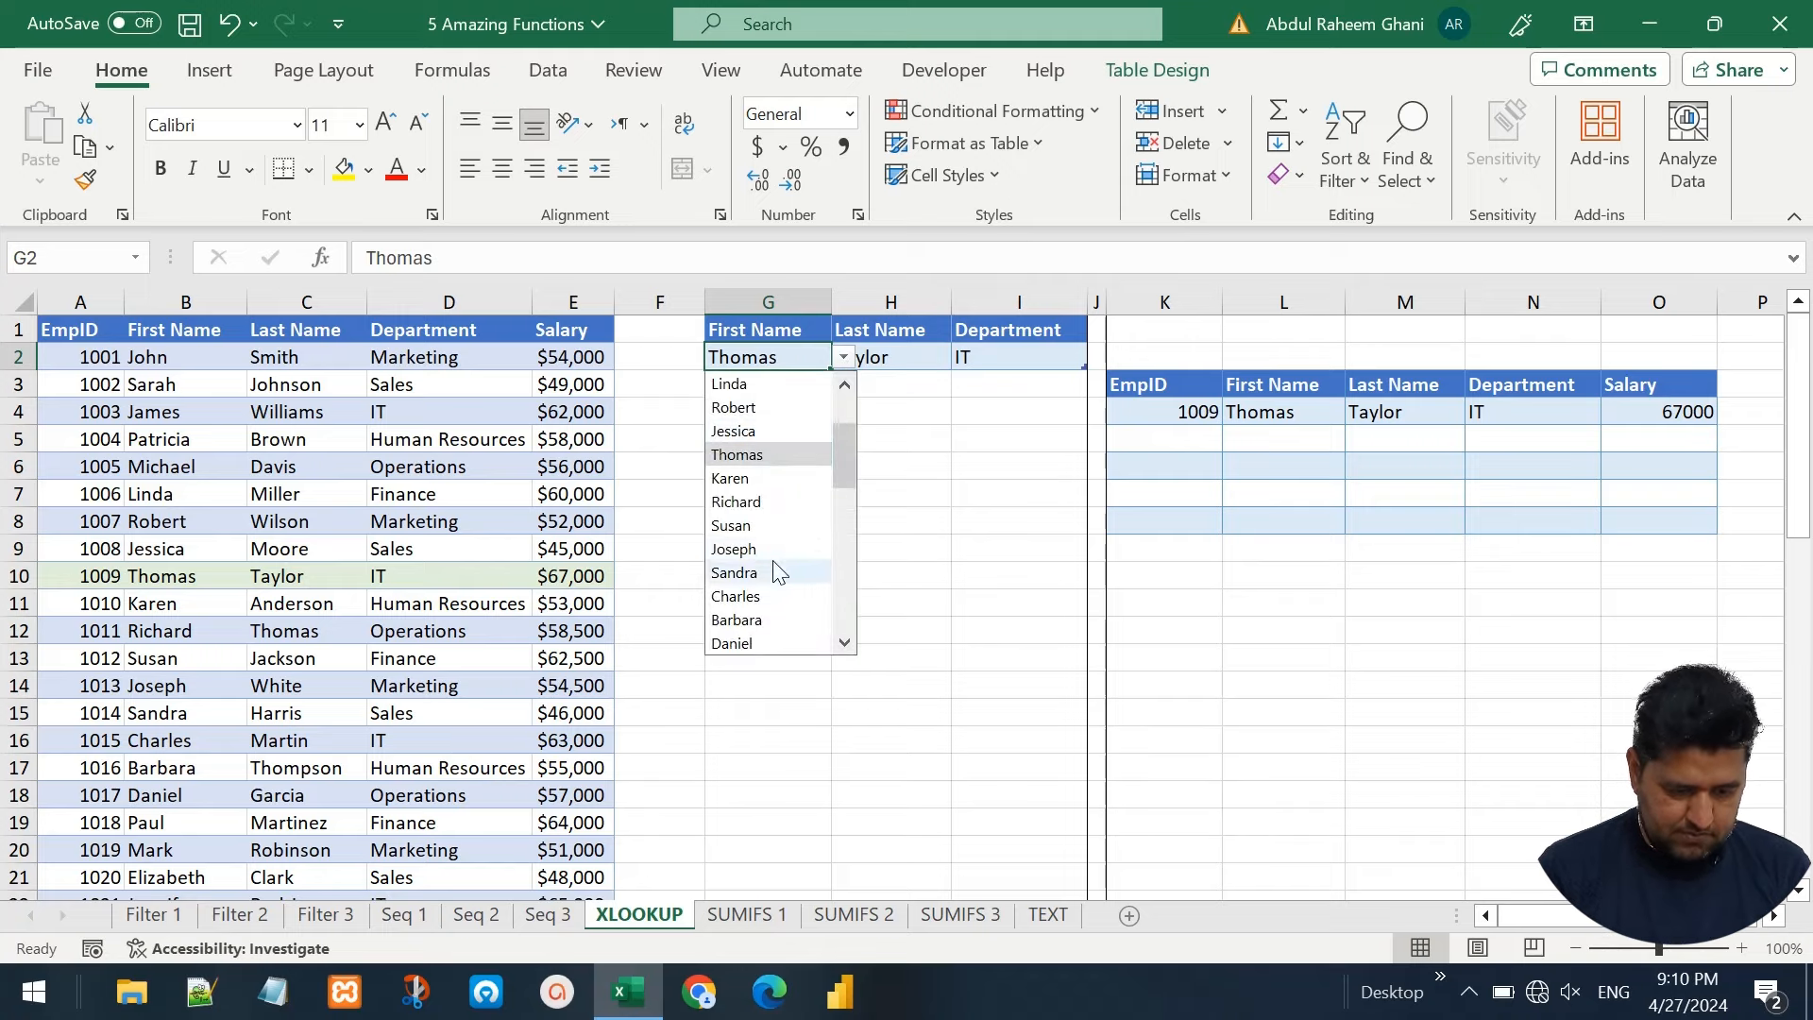
pyautogui.click(757, 386)
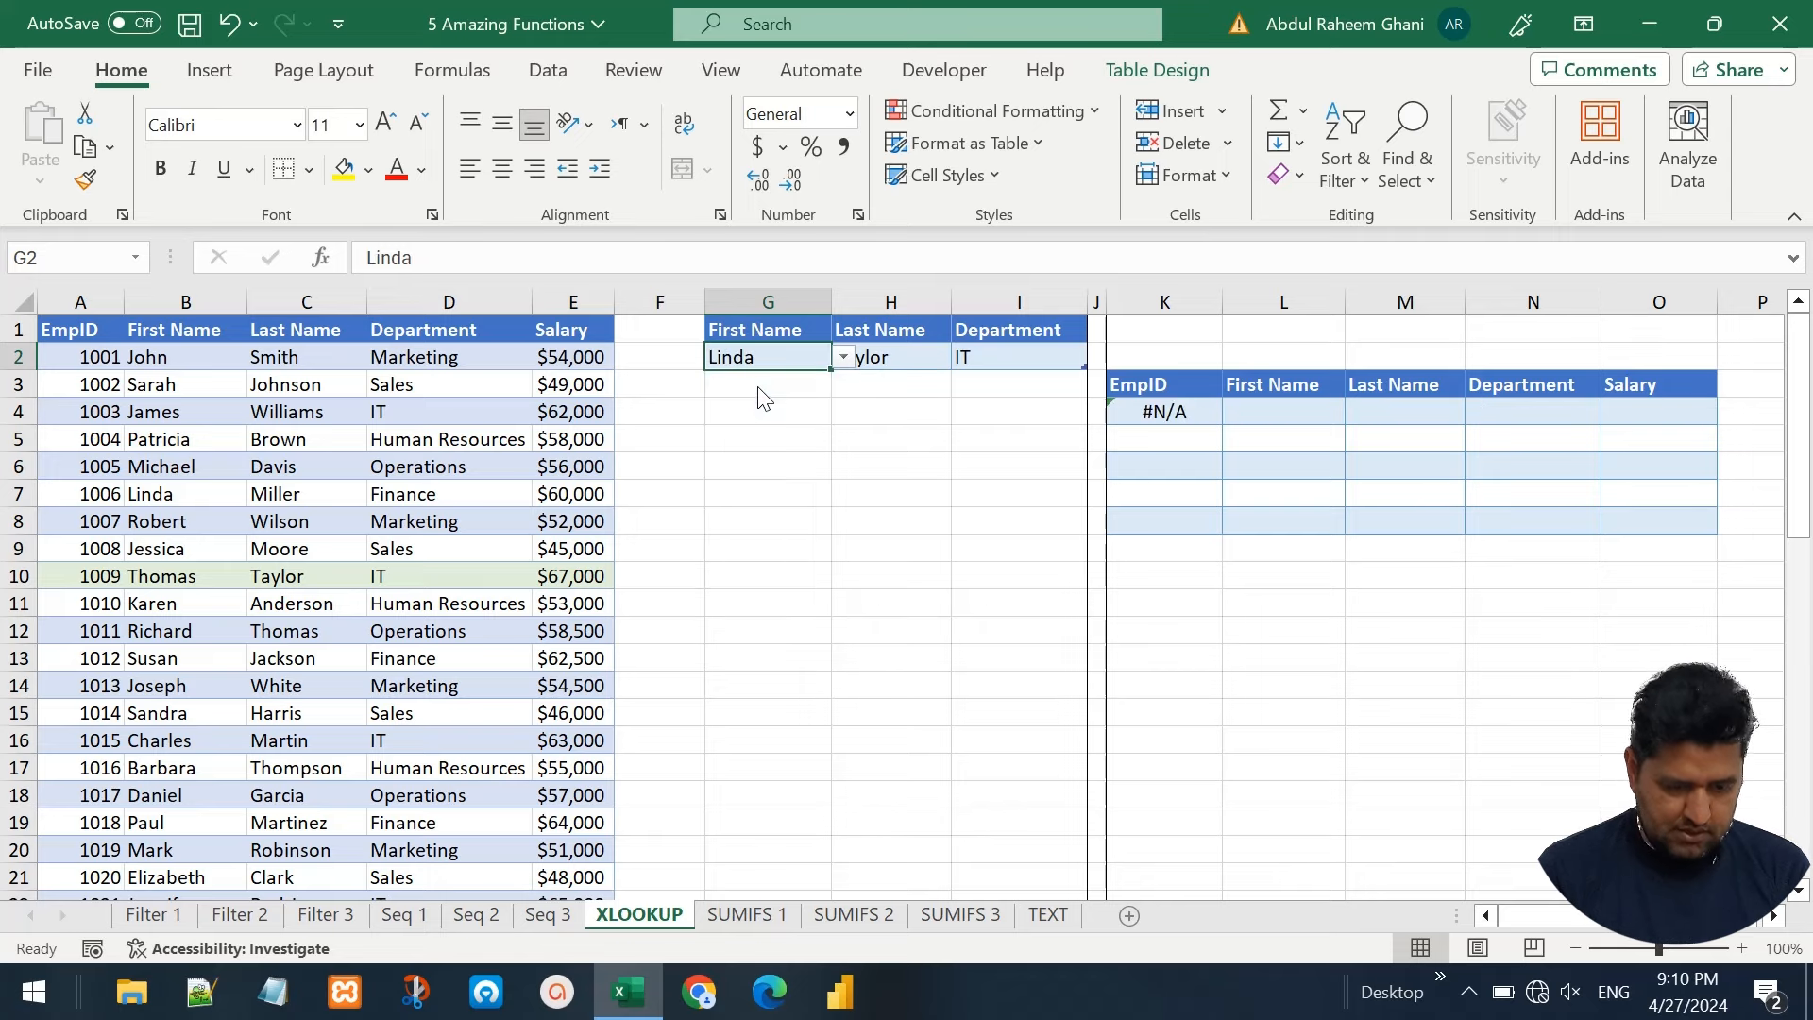
pyautogui.click(883, 363)
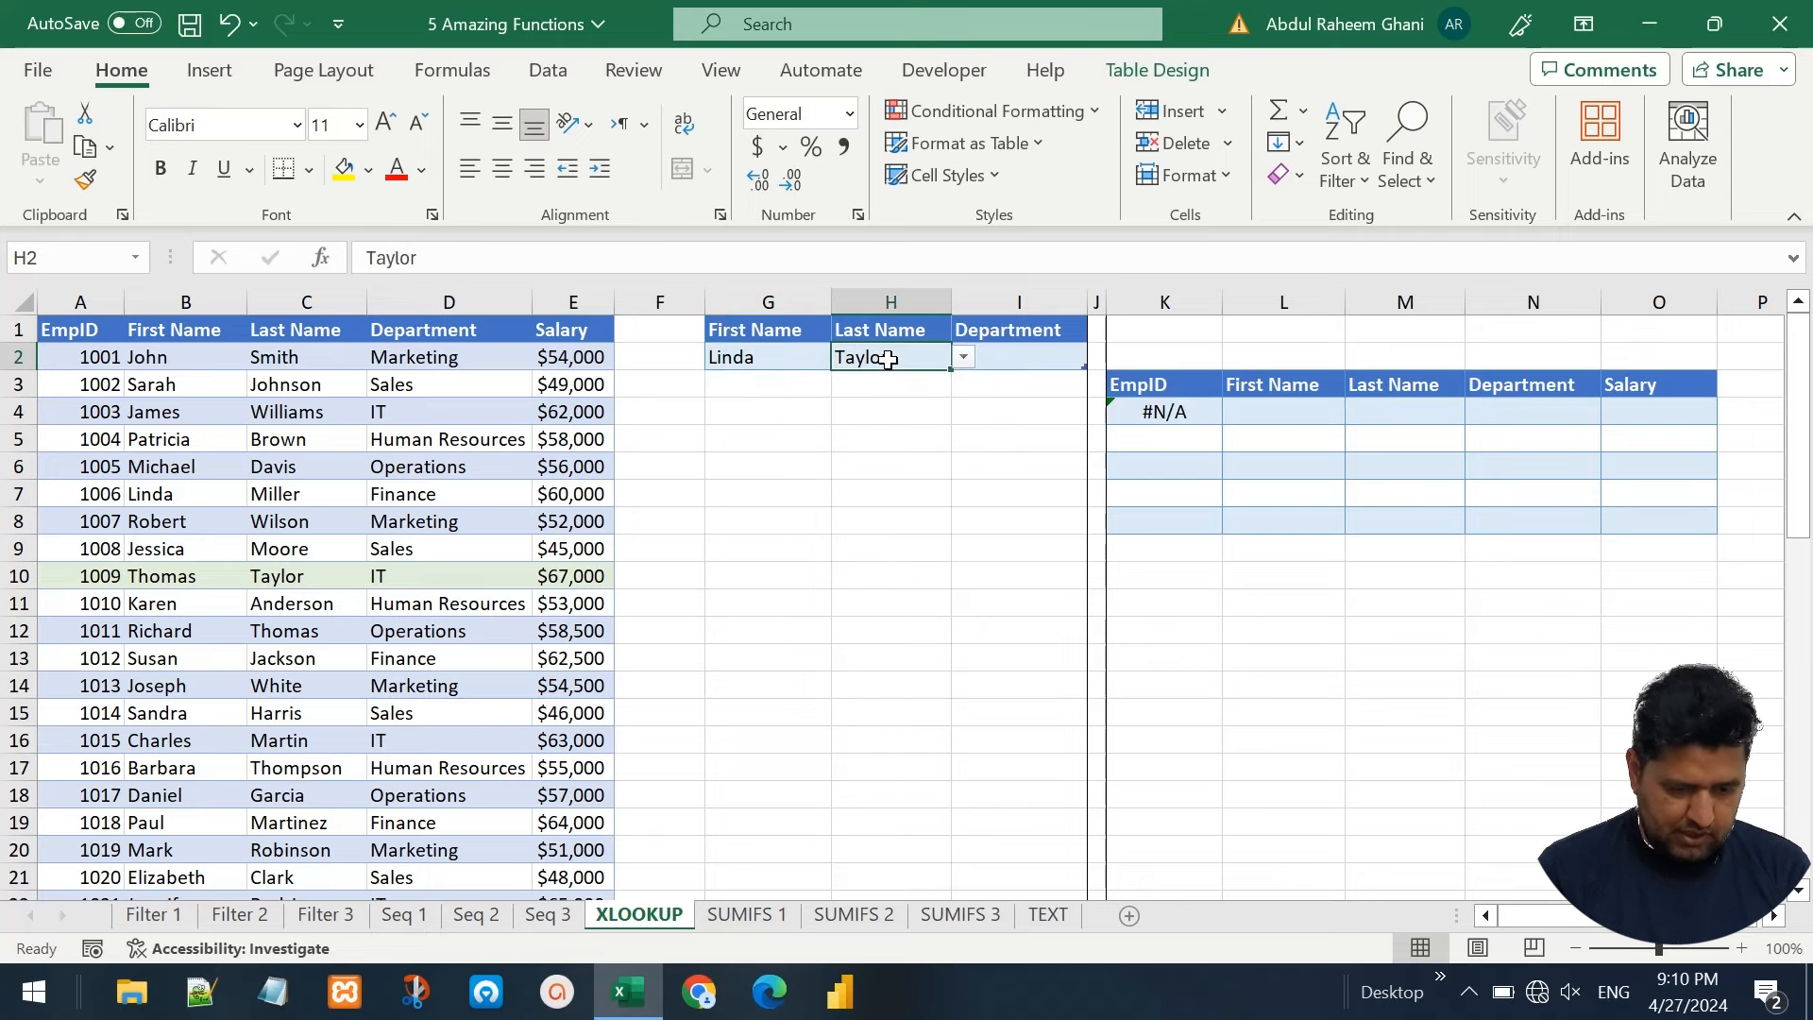
pyautogui.click(964, 359)
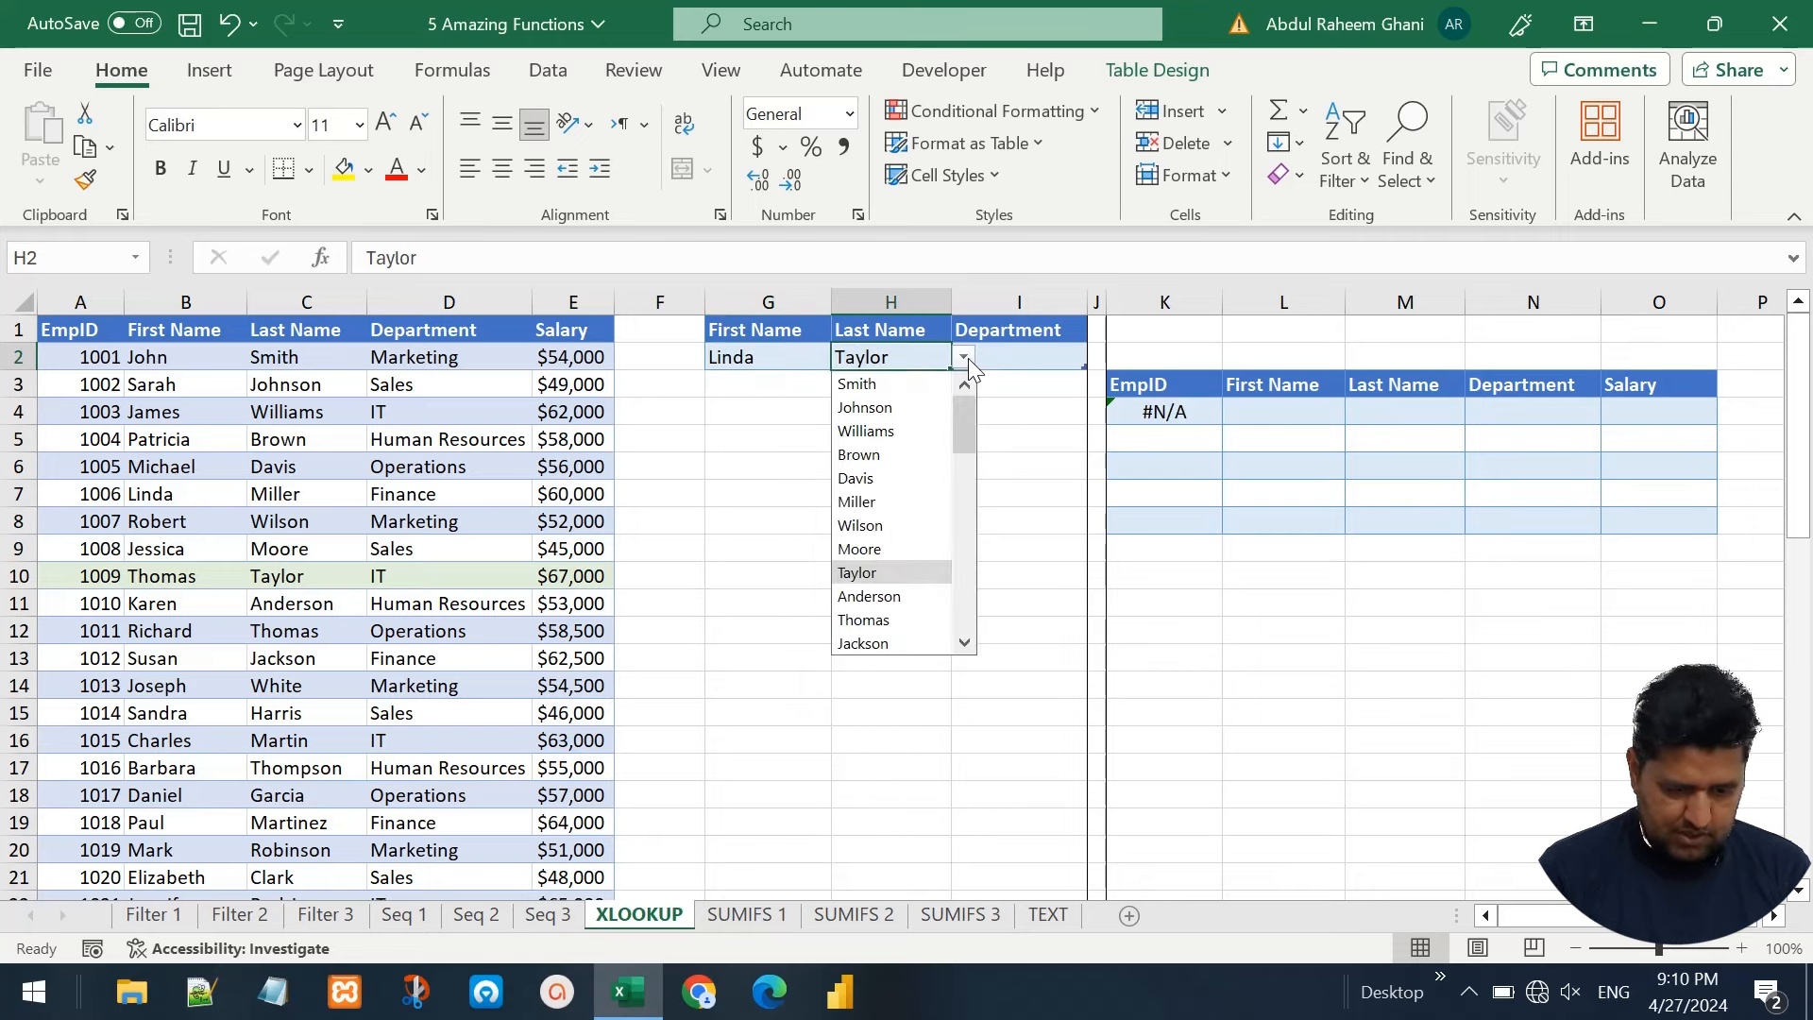
pyautogui.click(905, 500)
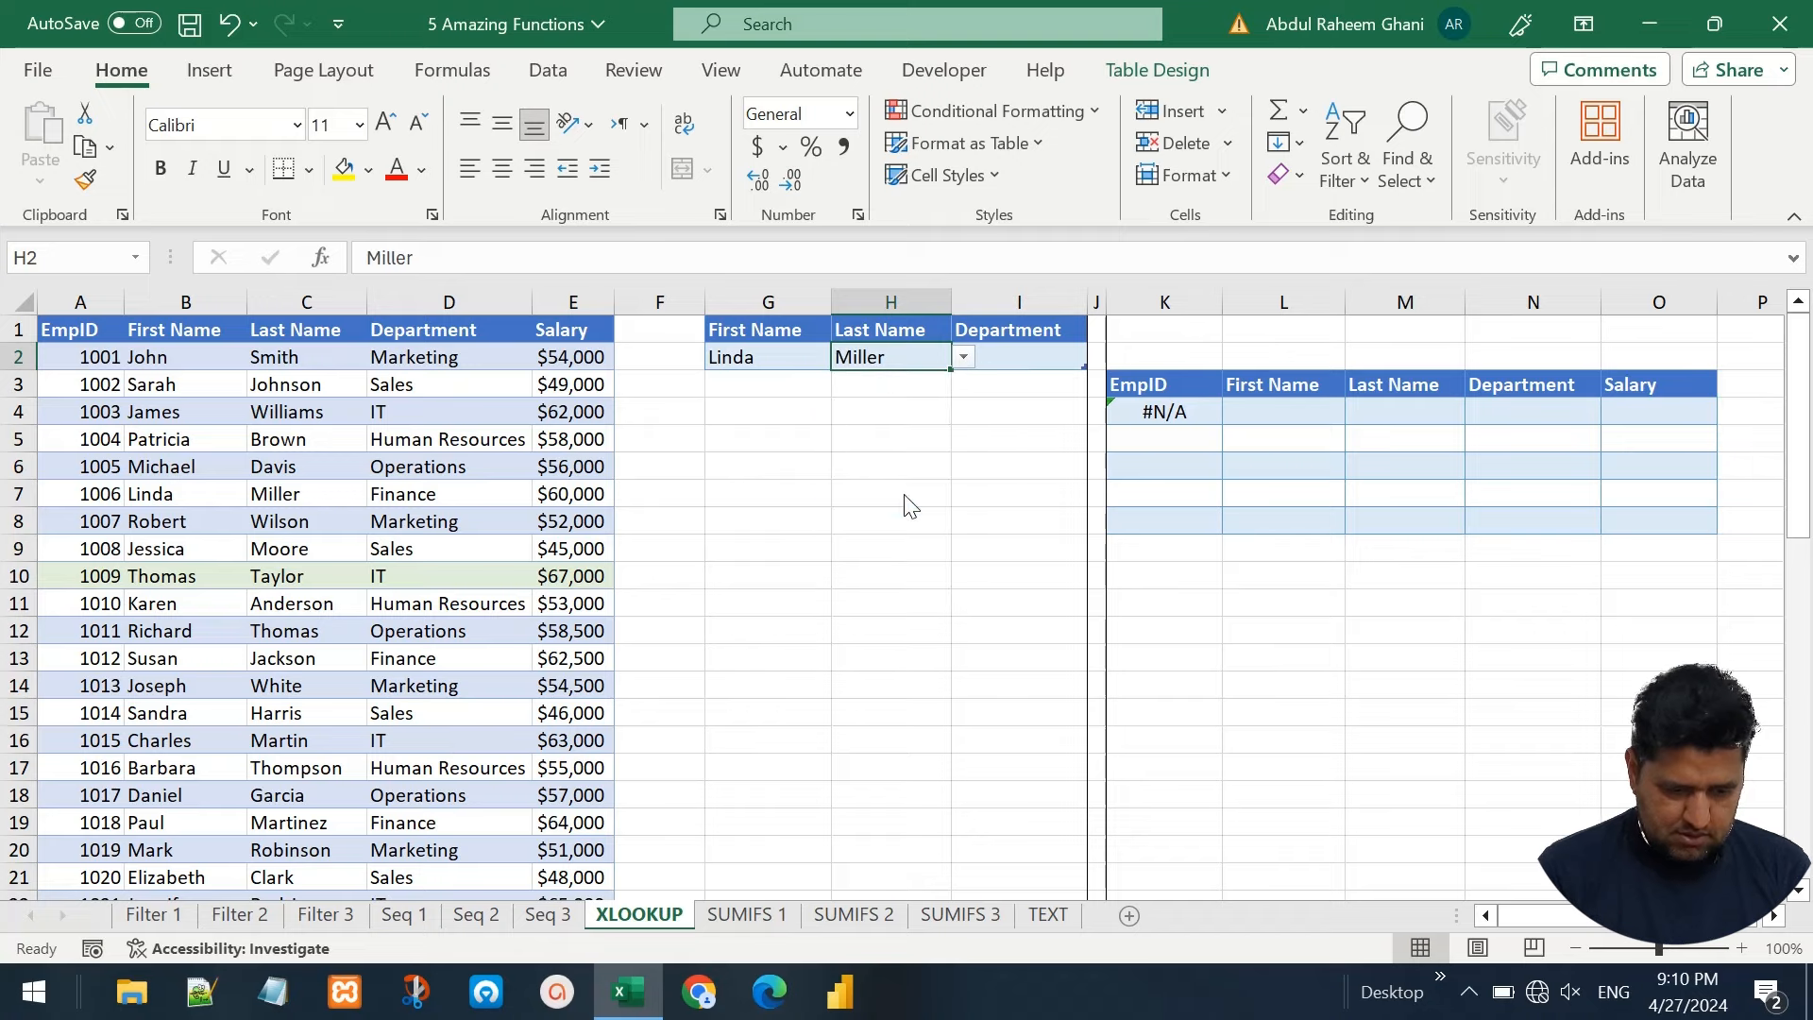
pyautogui.click(1046, 354)
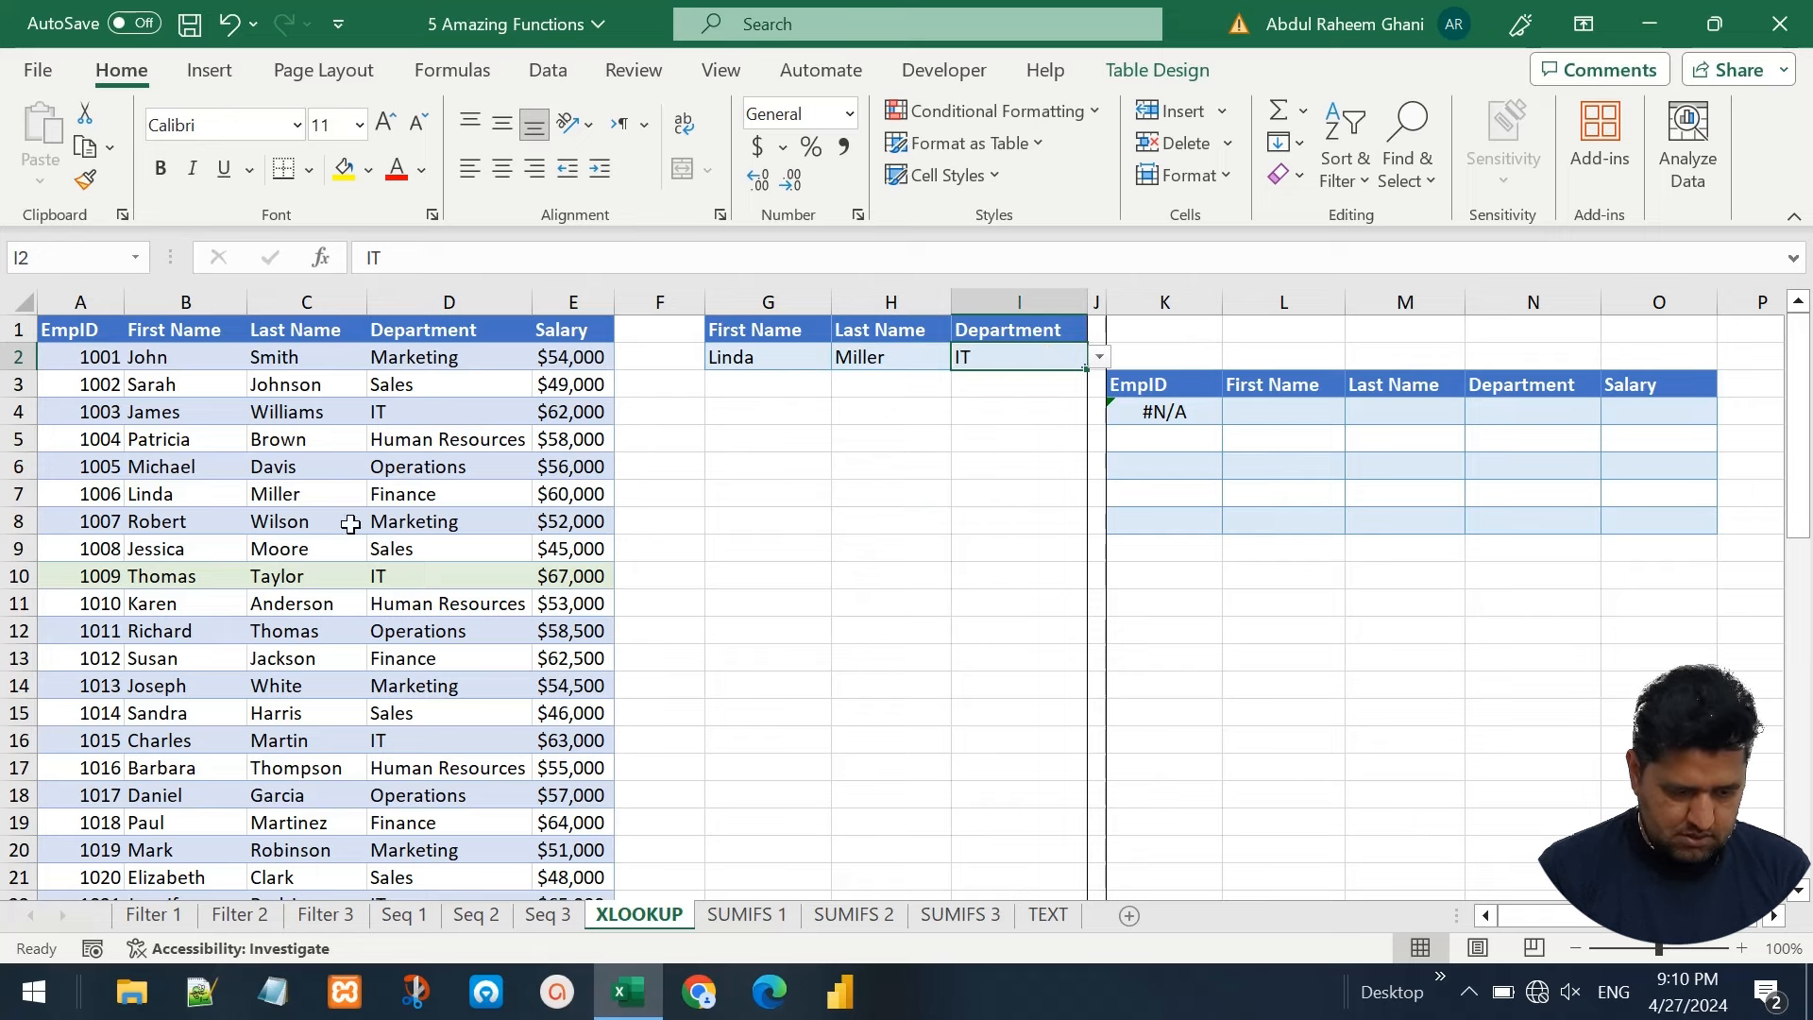
pyautogui.click(1100, 356)
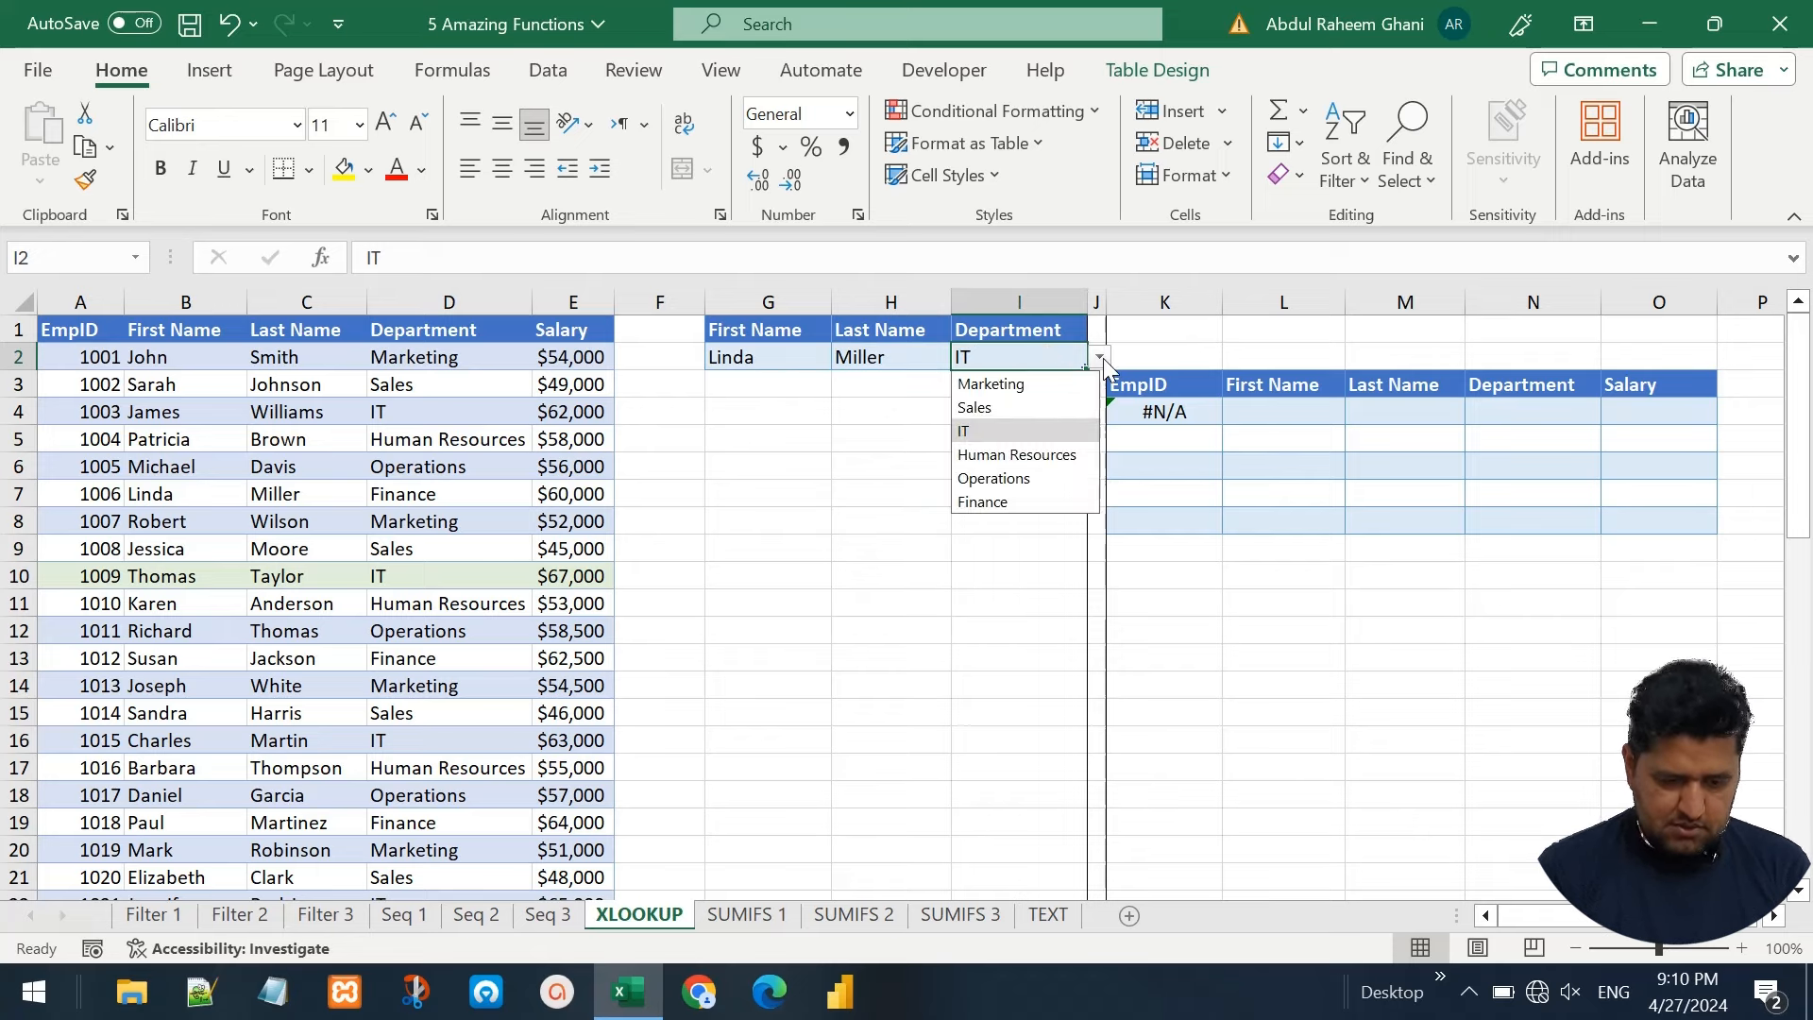
pyautogui.click(1006, 501)
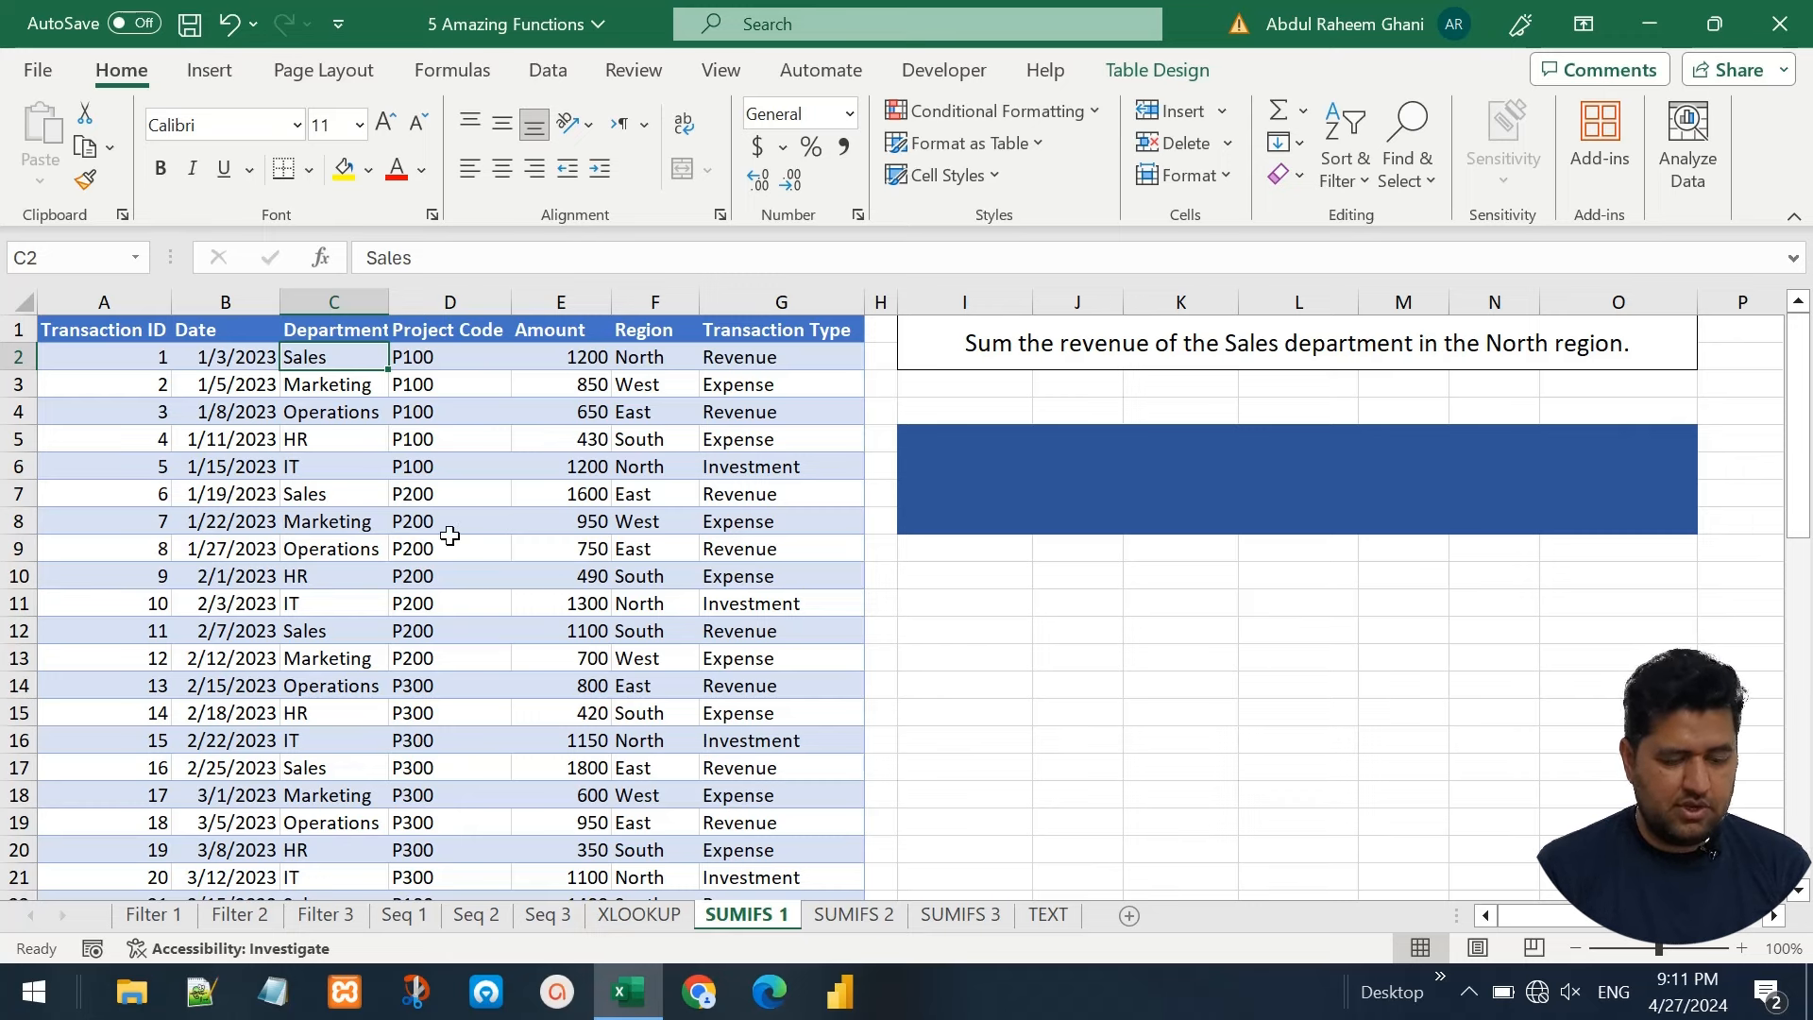
# Show the filter buttons in the header row of the Transactions table
pyautogui.click(1123, 349)
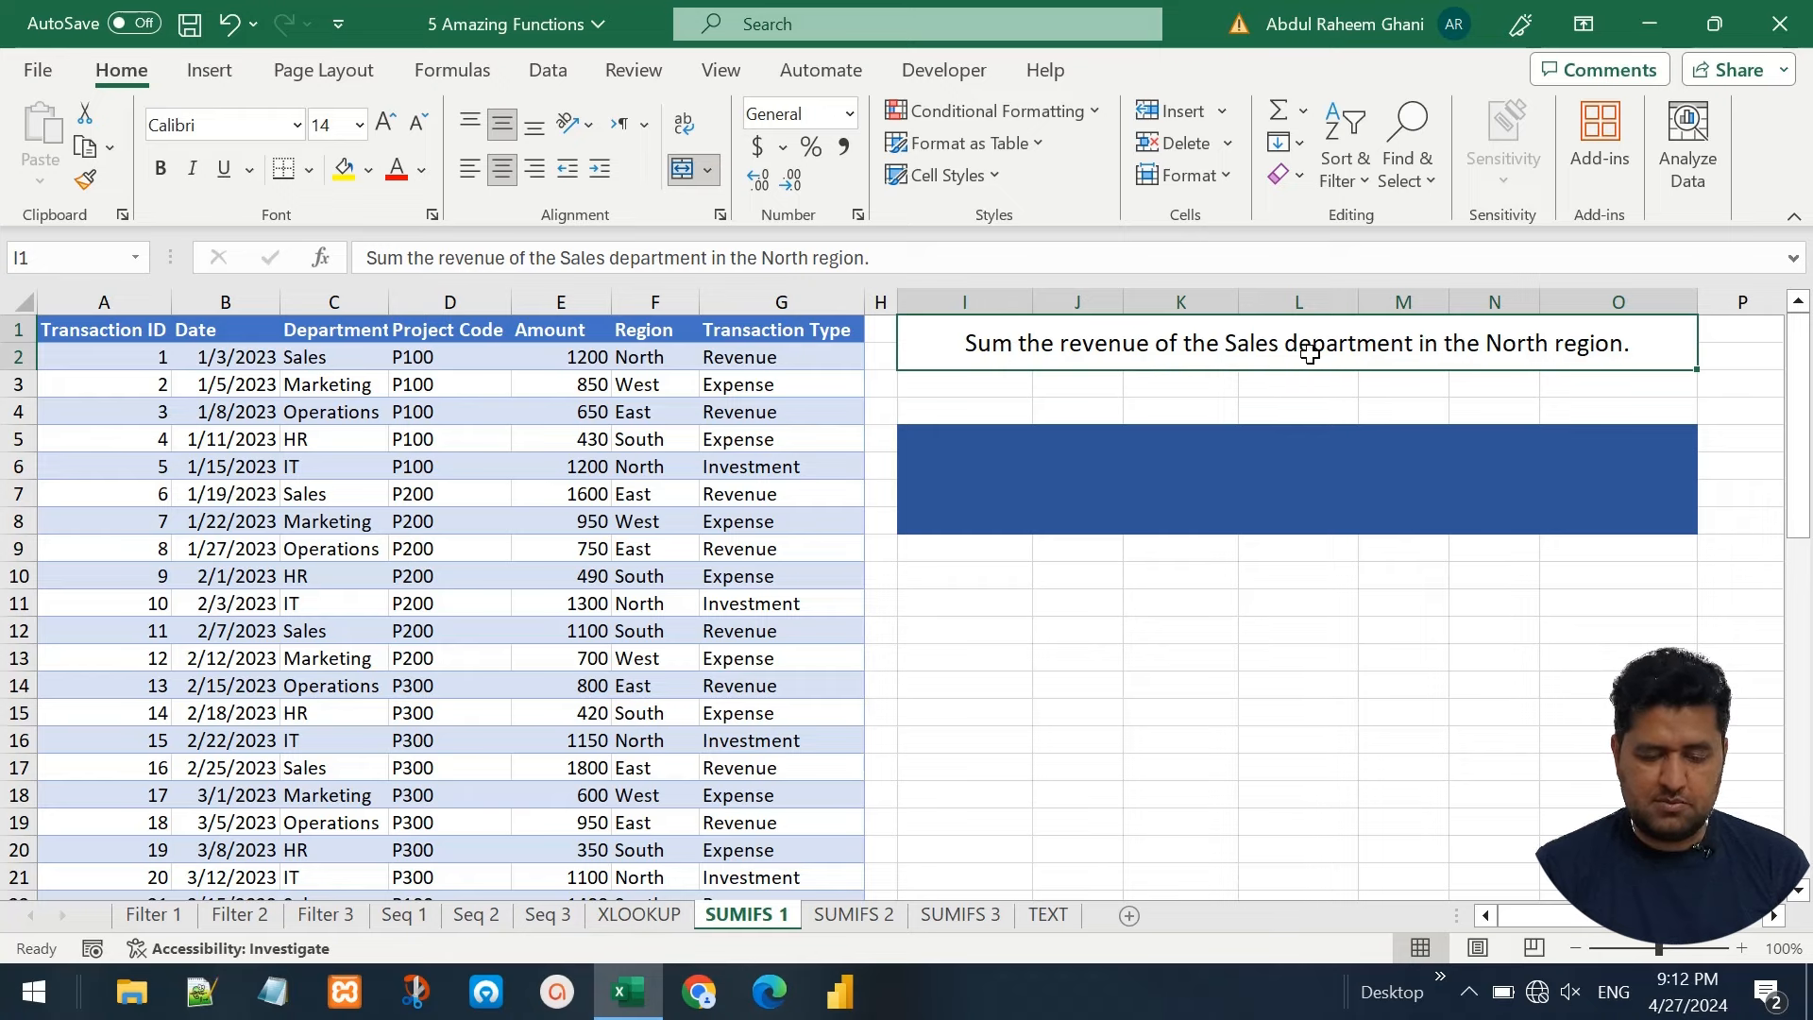
pyautogui.click(1085, 492)
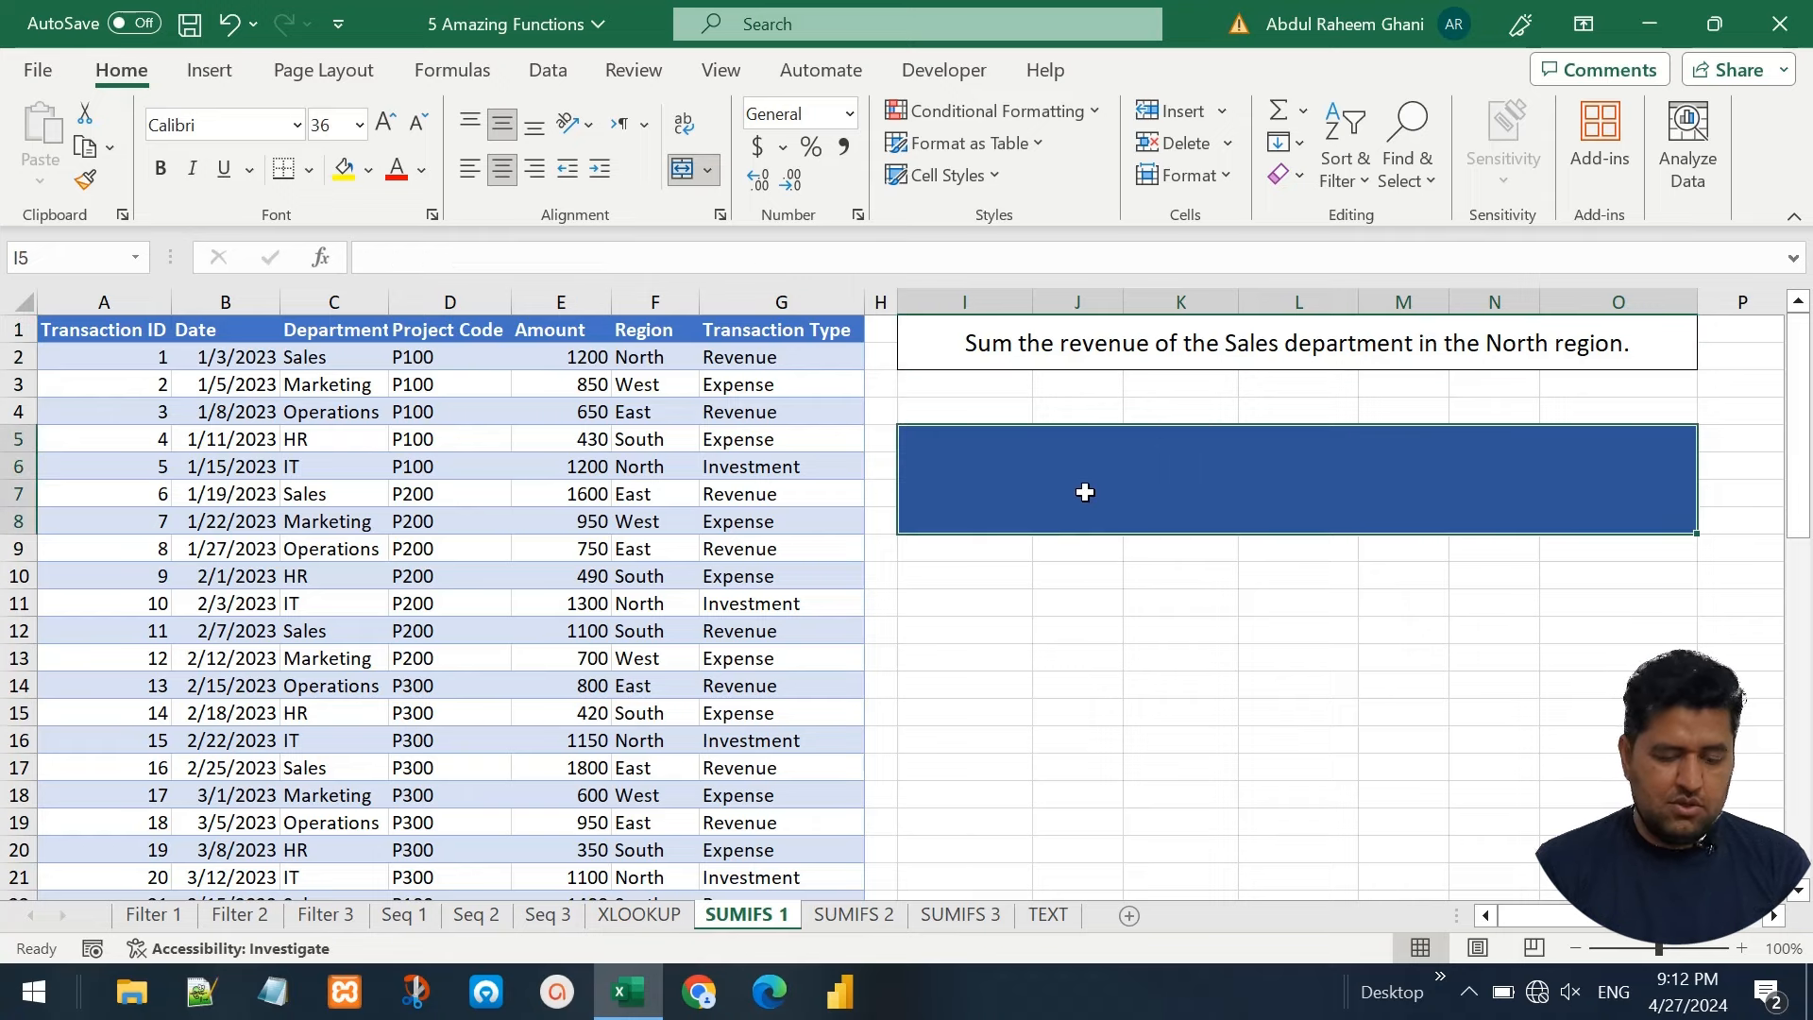
pyautogui.click(357, 332)
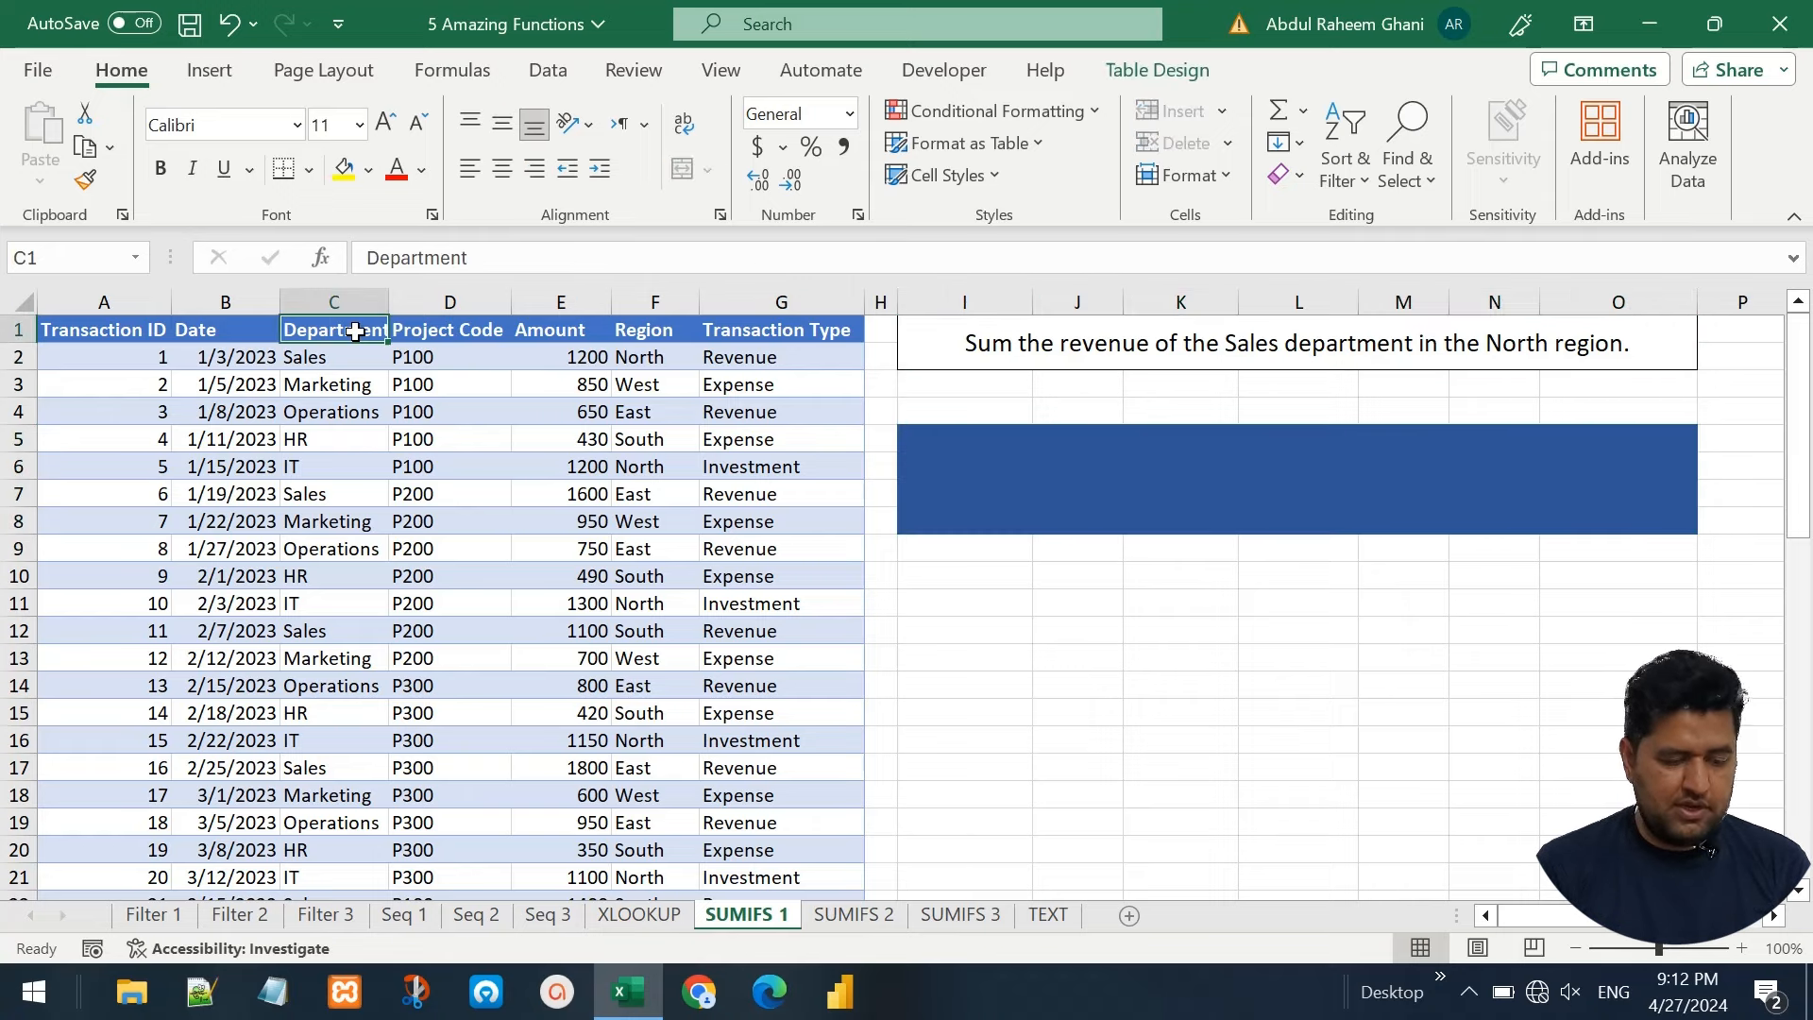
pyautogui.click(1157, 71)
pyautogui.click(1102, 111)
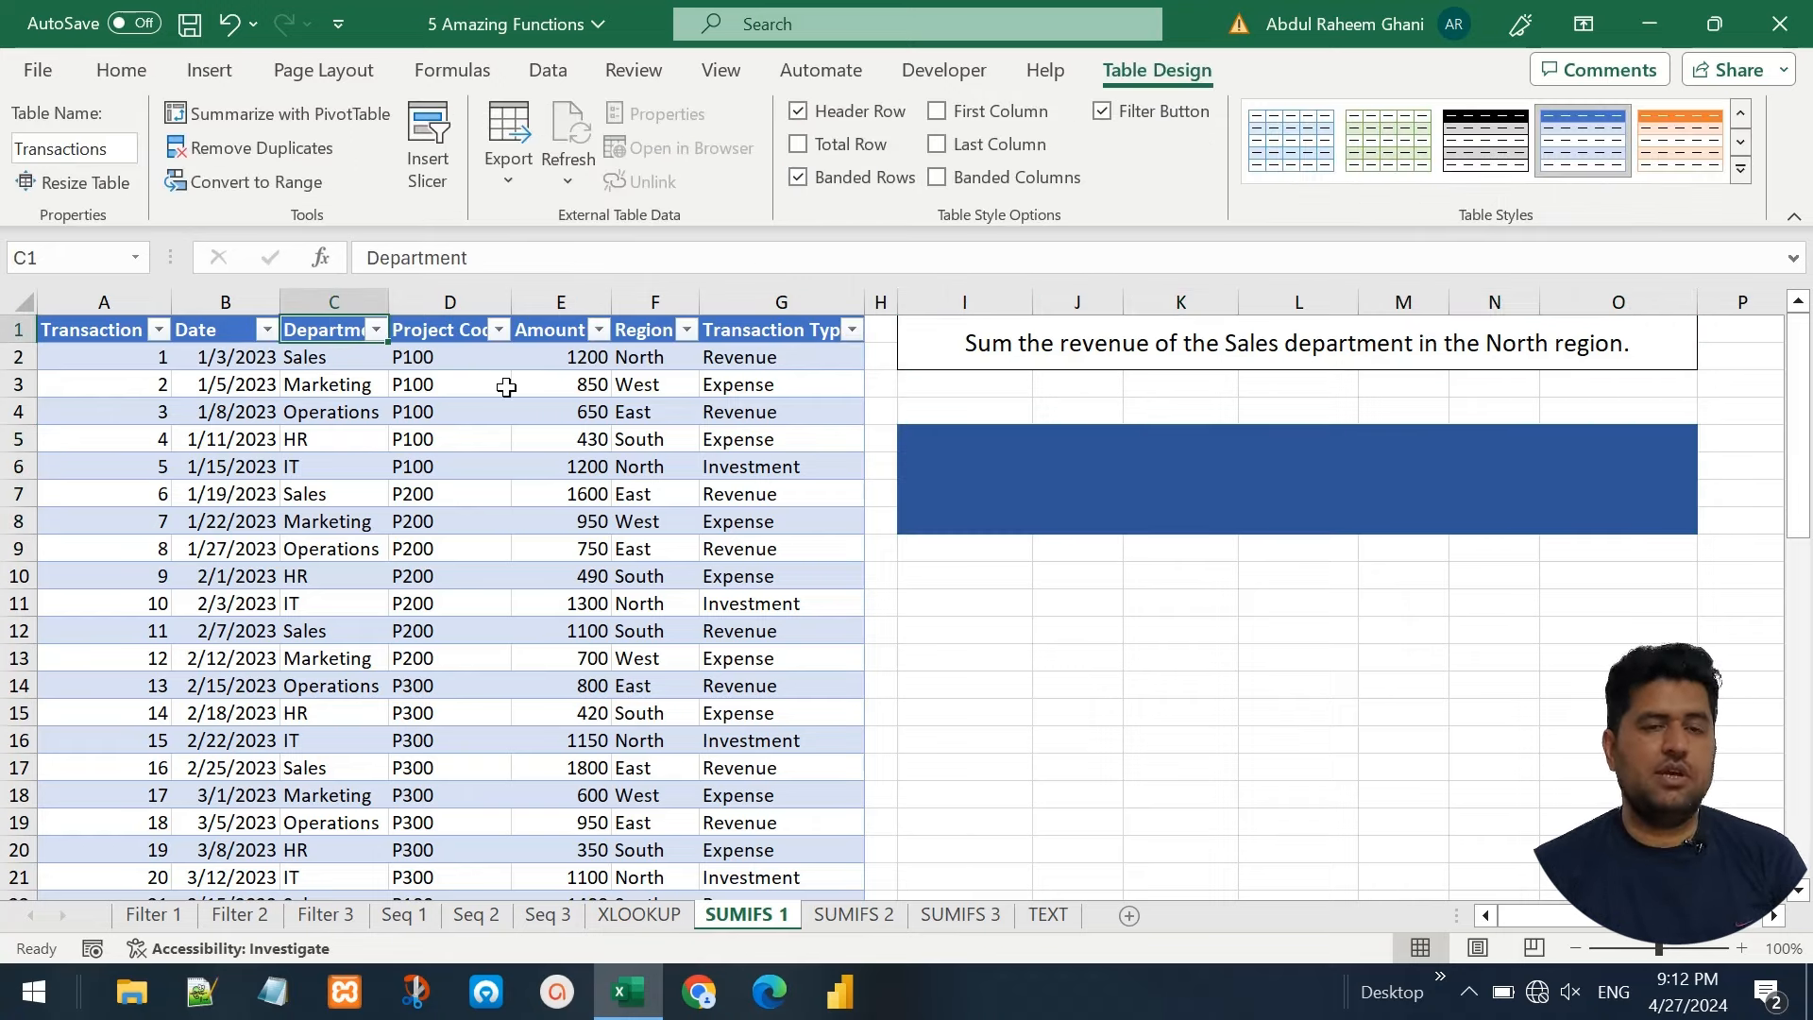
# Filter the Transactions table to the Revenue transaction type and the Sales department
pyautogui.click(851, 329)
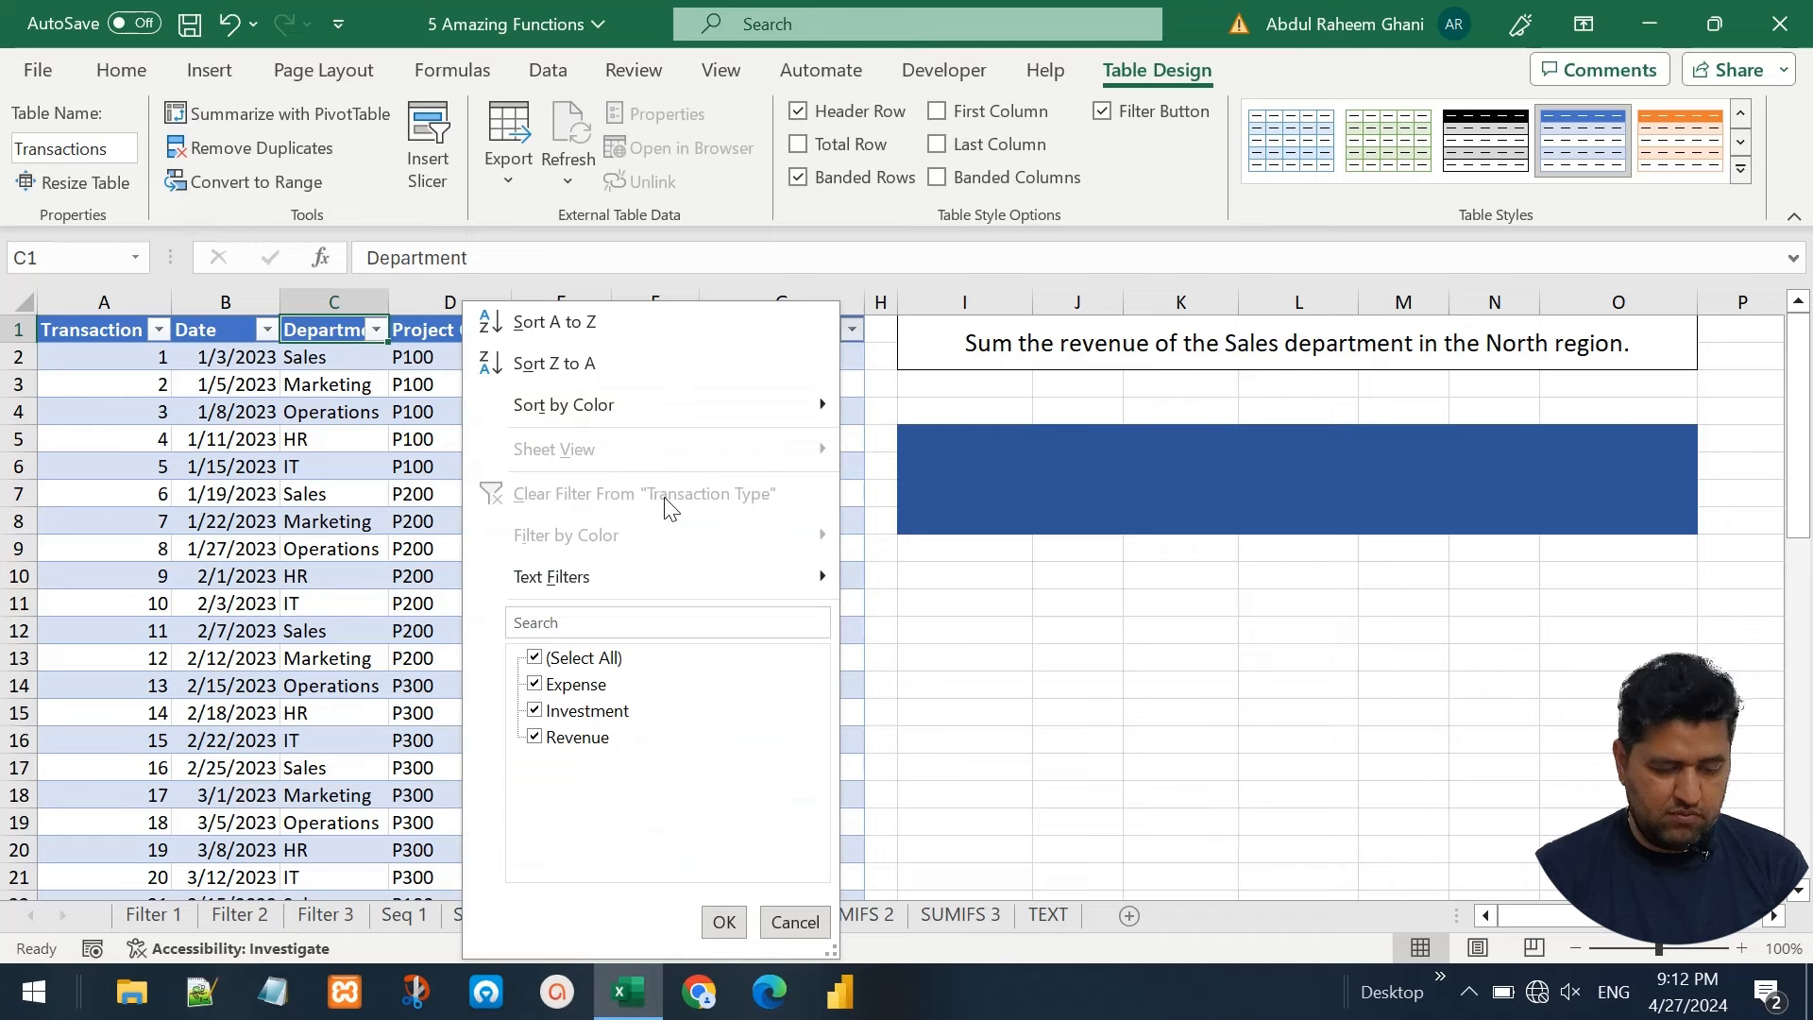
pyautogui.click(583, 658)
pyautogui.click(578, 738)
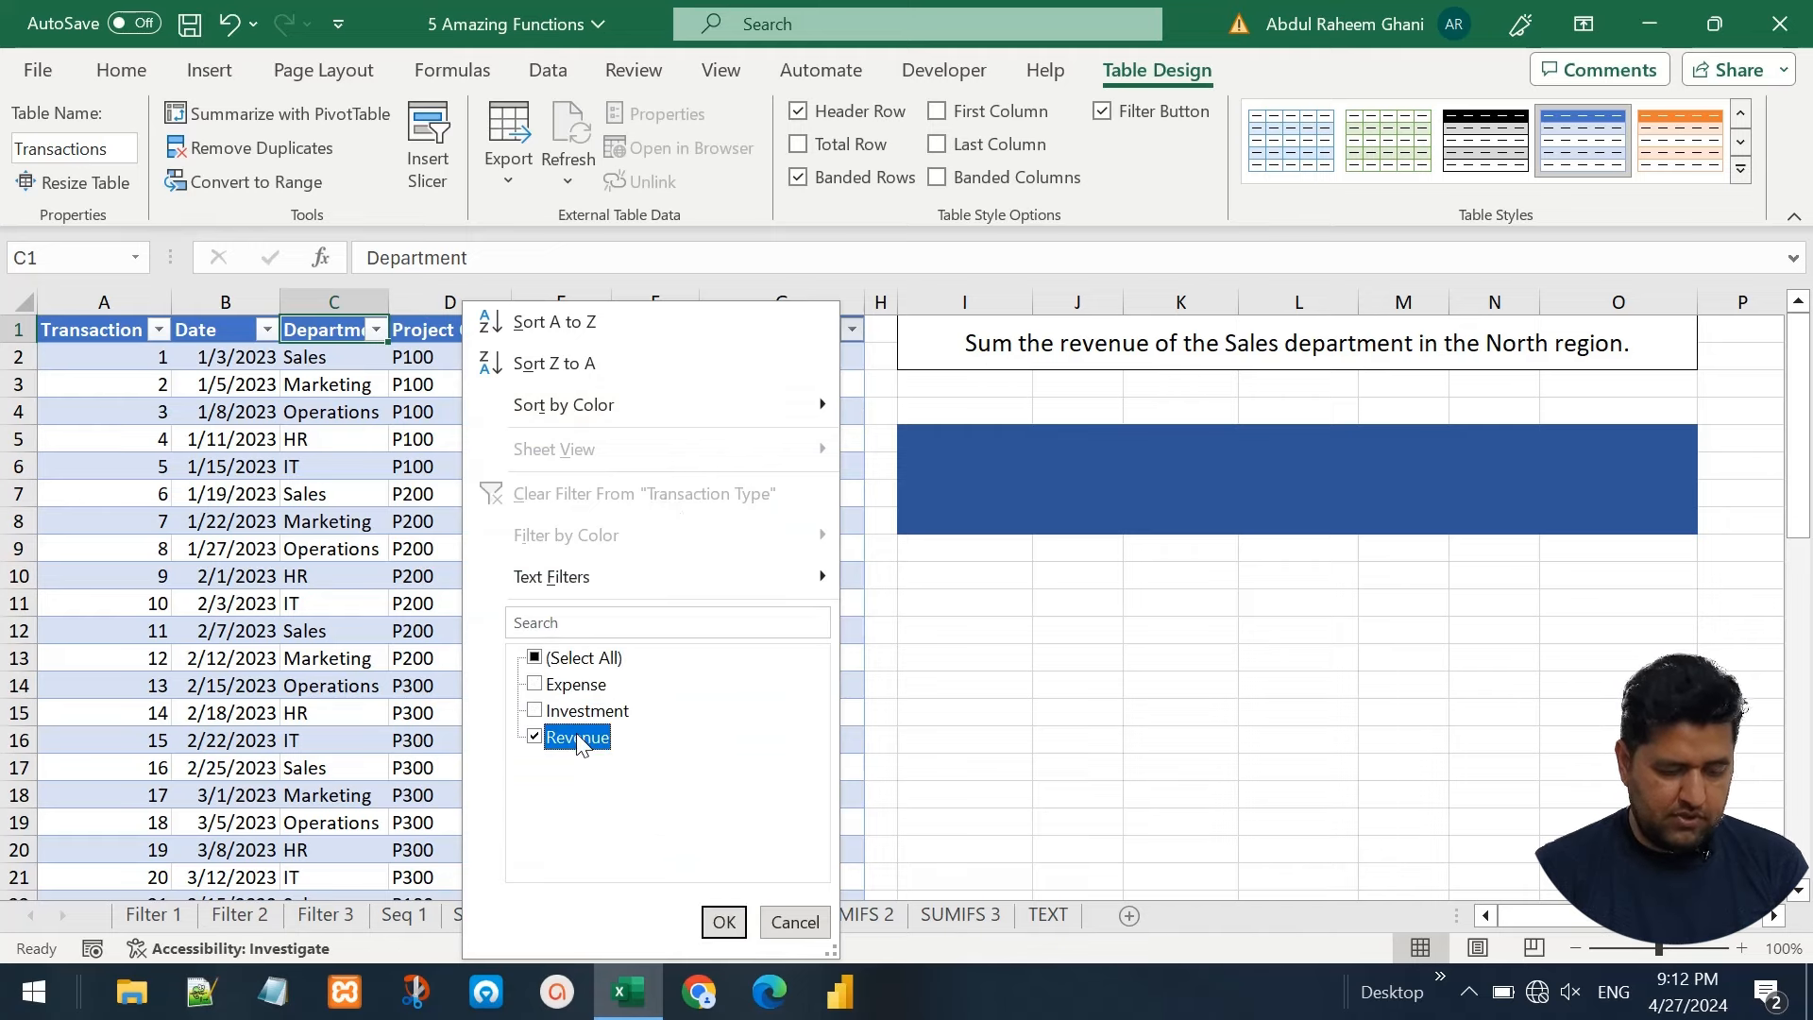
pyautogui.click(727, 927)
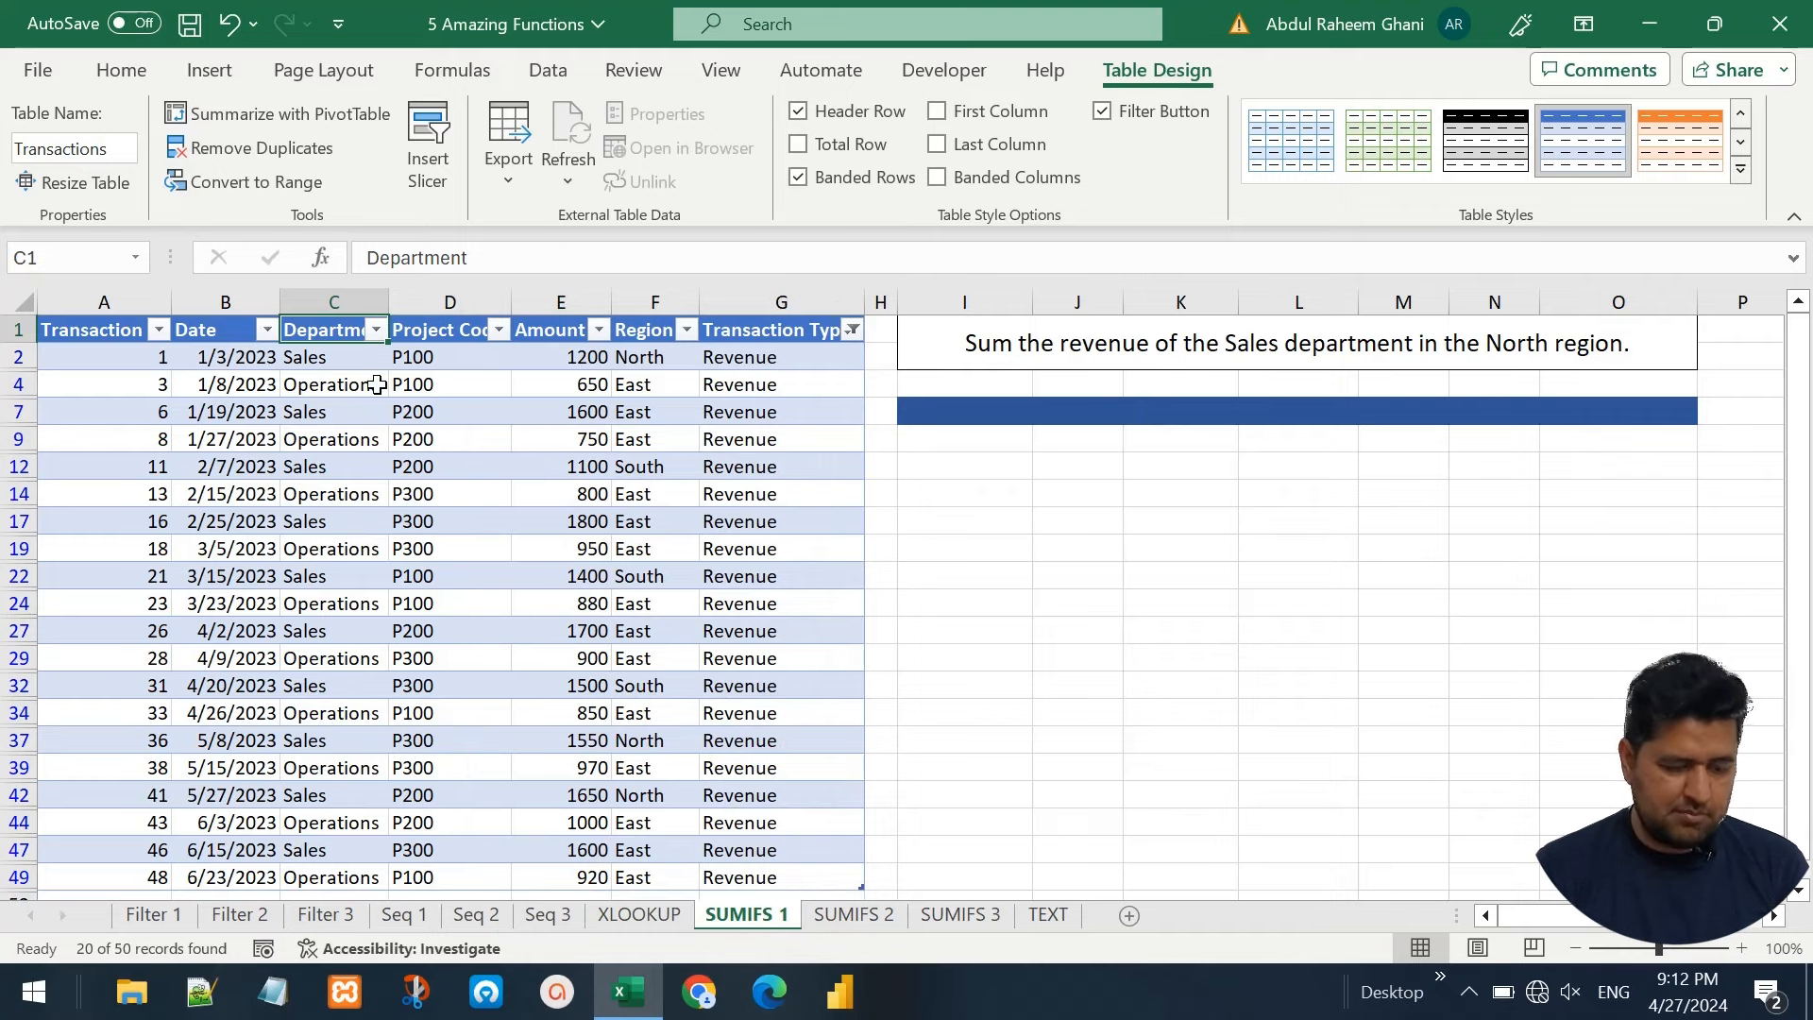
pyautogui.click(376, 331)
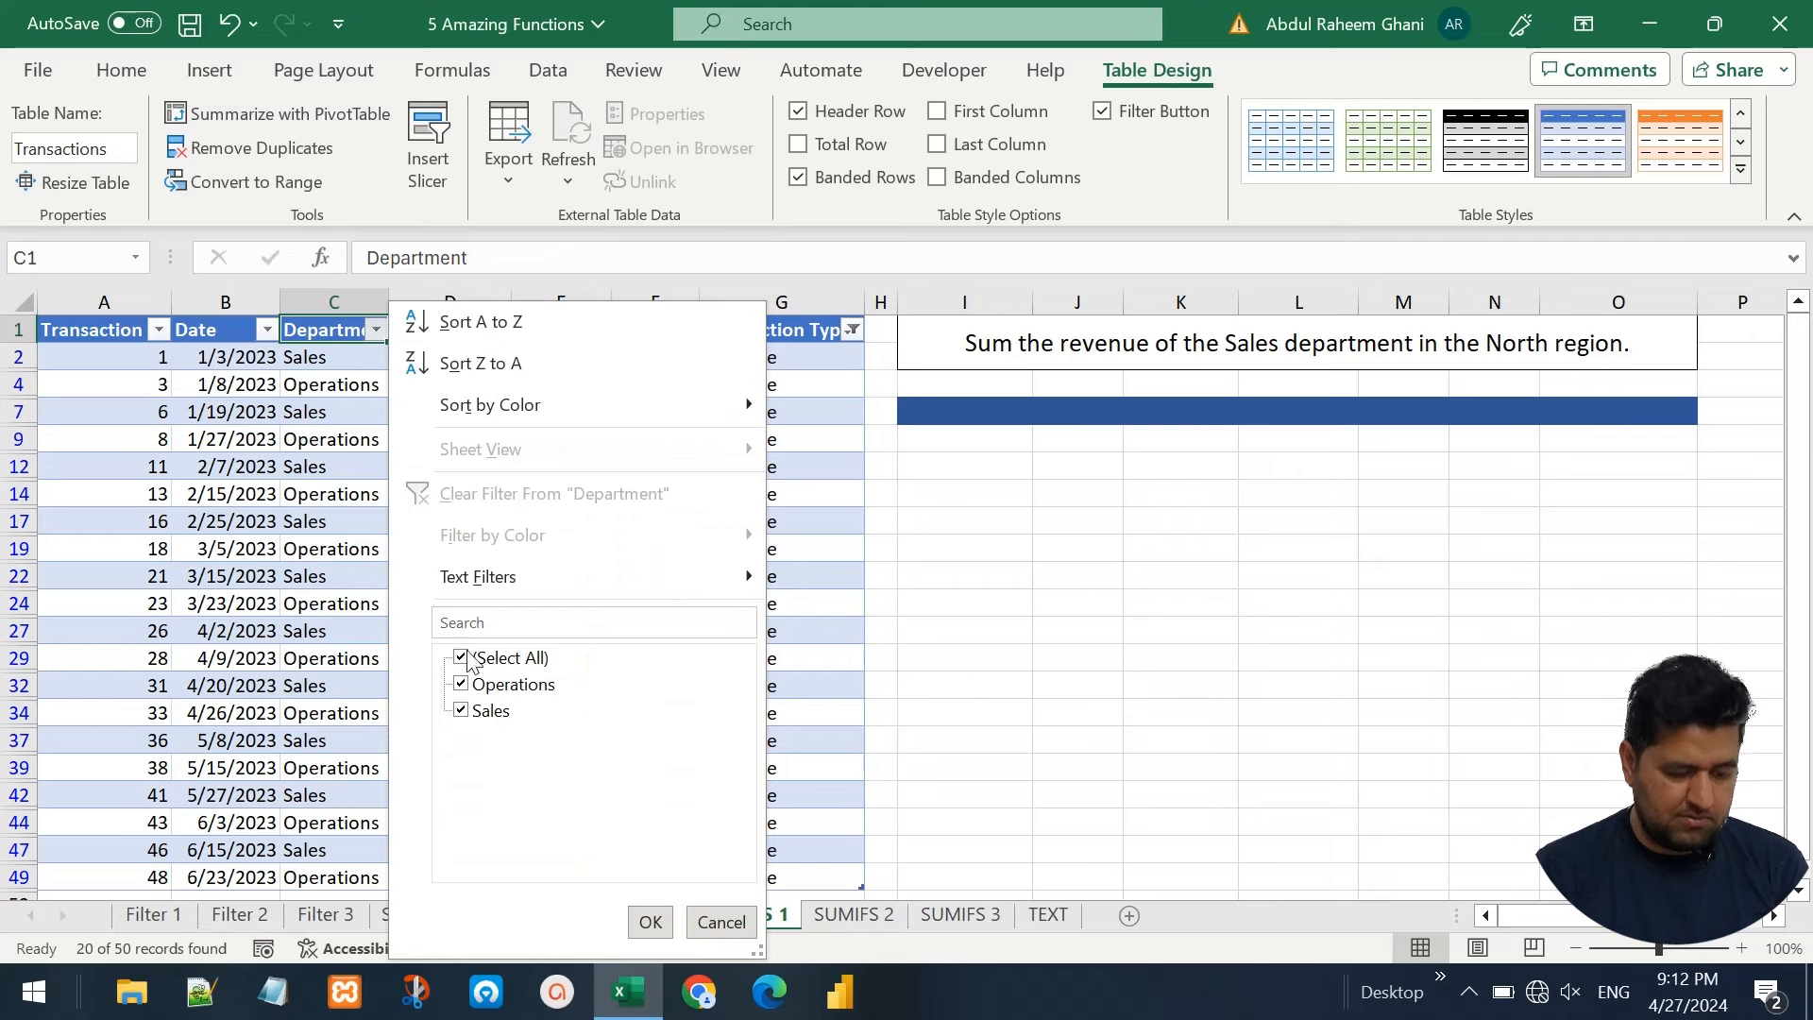
pyautogui.click(461, 684)
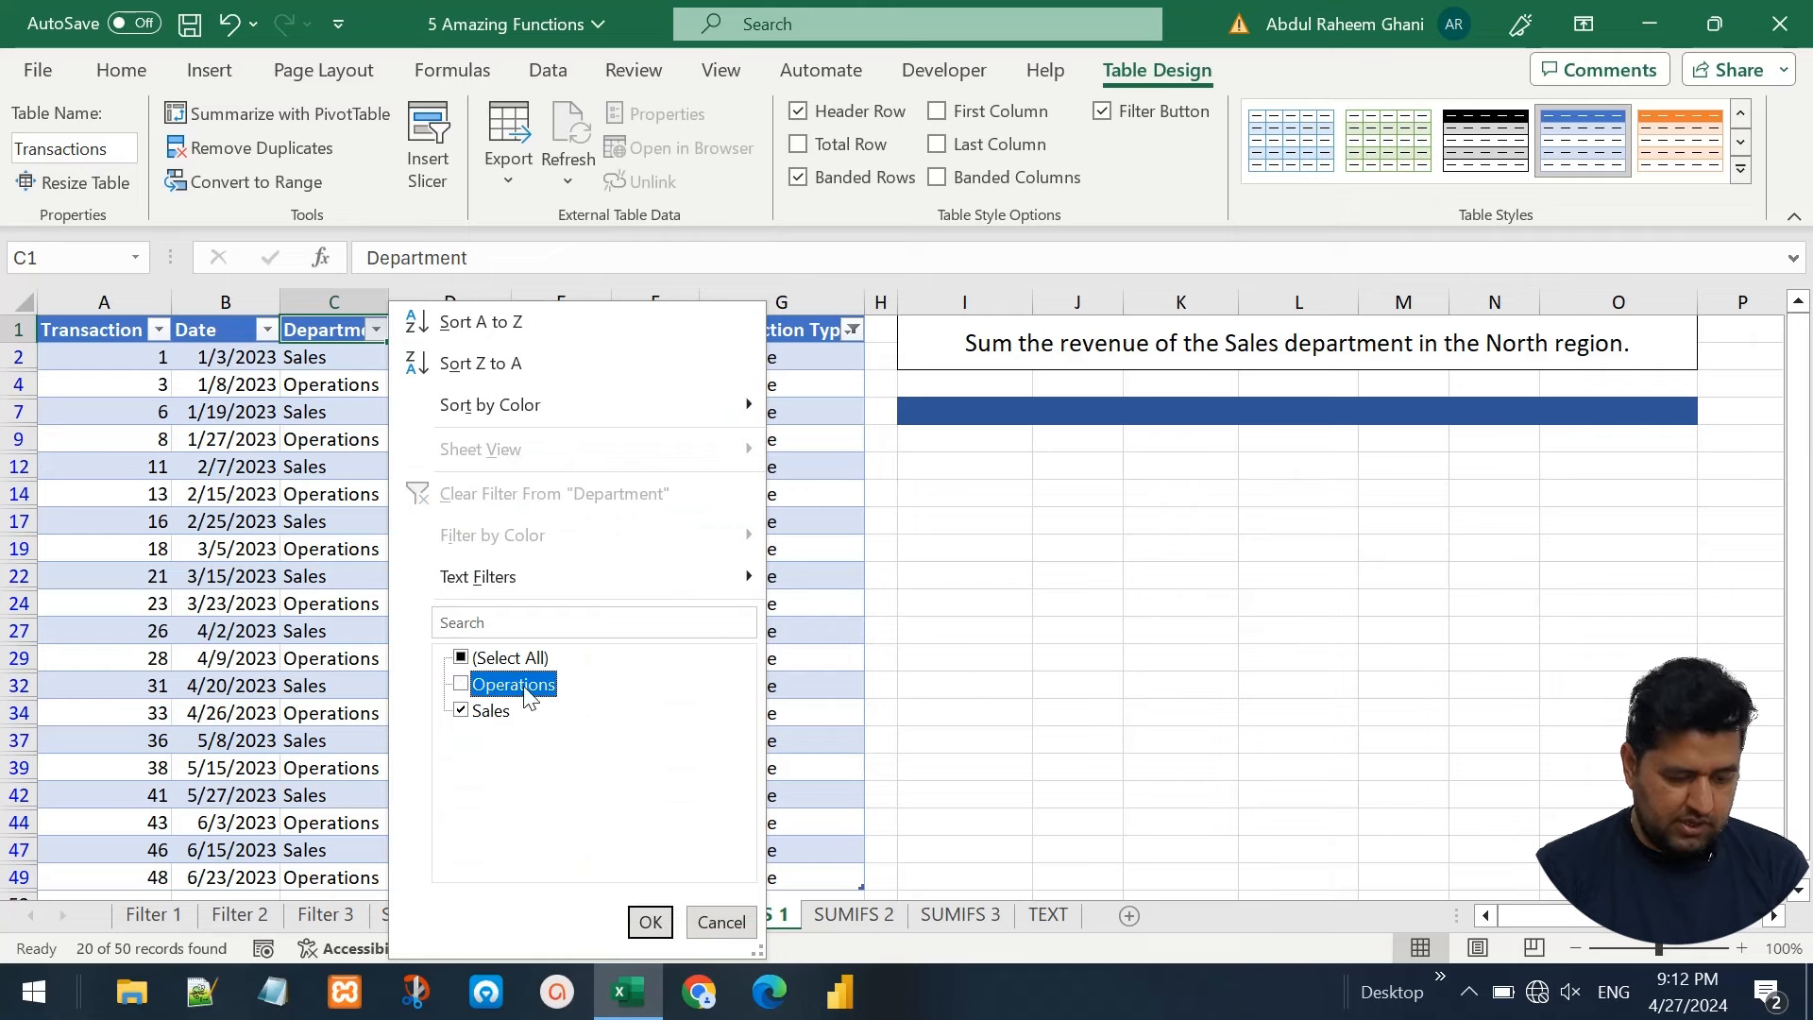
pyautogui.click(649, 923)
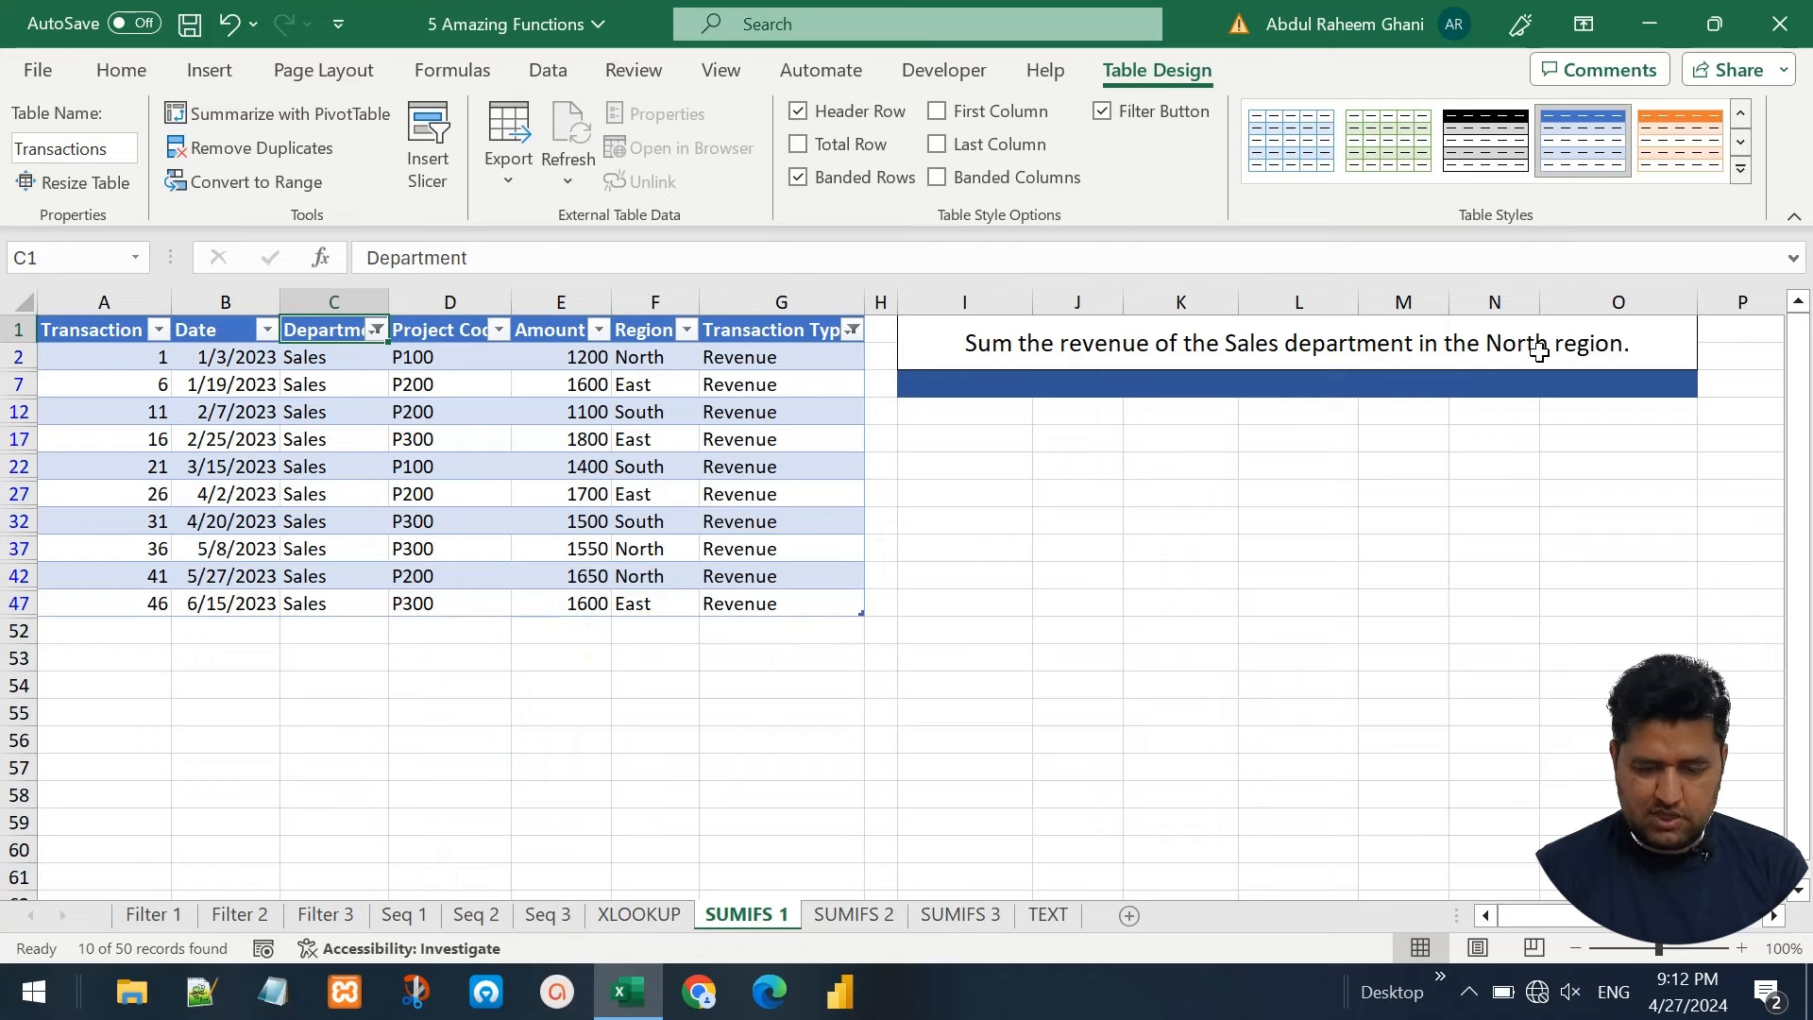
# Filter the Region column to North and select the remaining Amount cells to check their sum
pyautogui.click(686, 330)
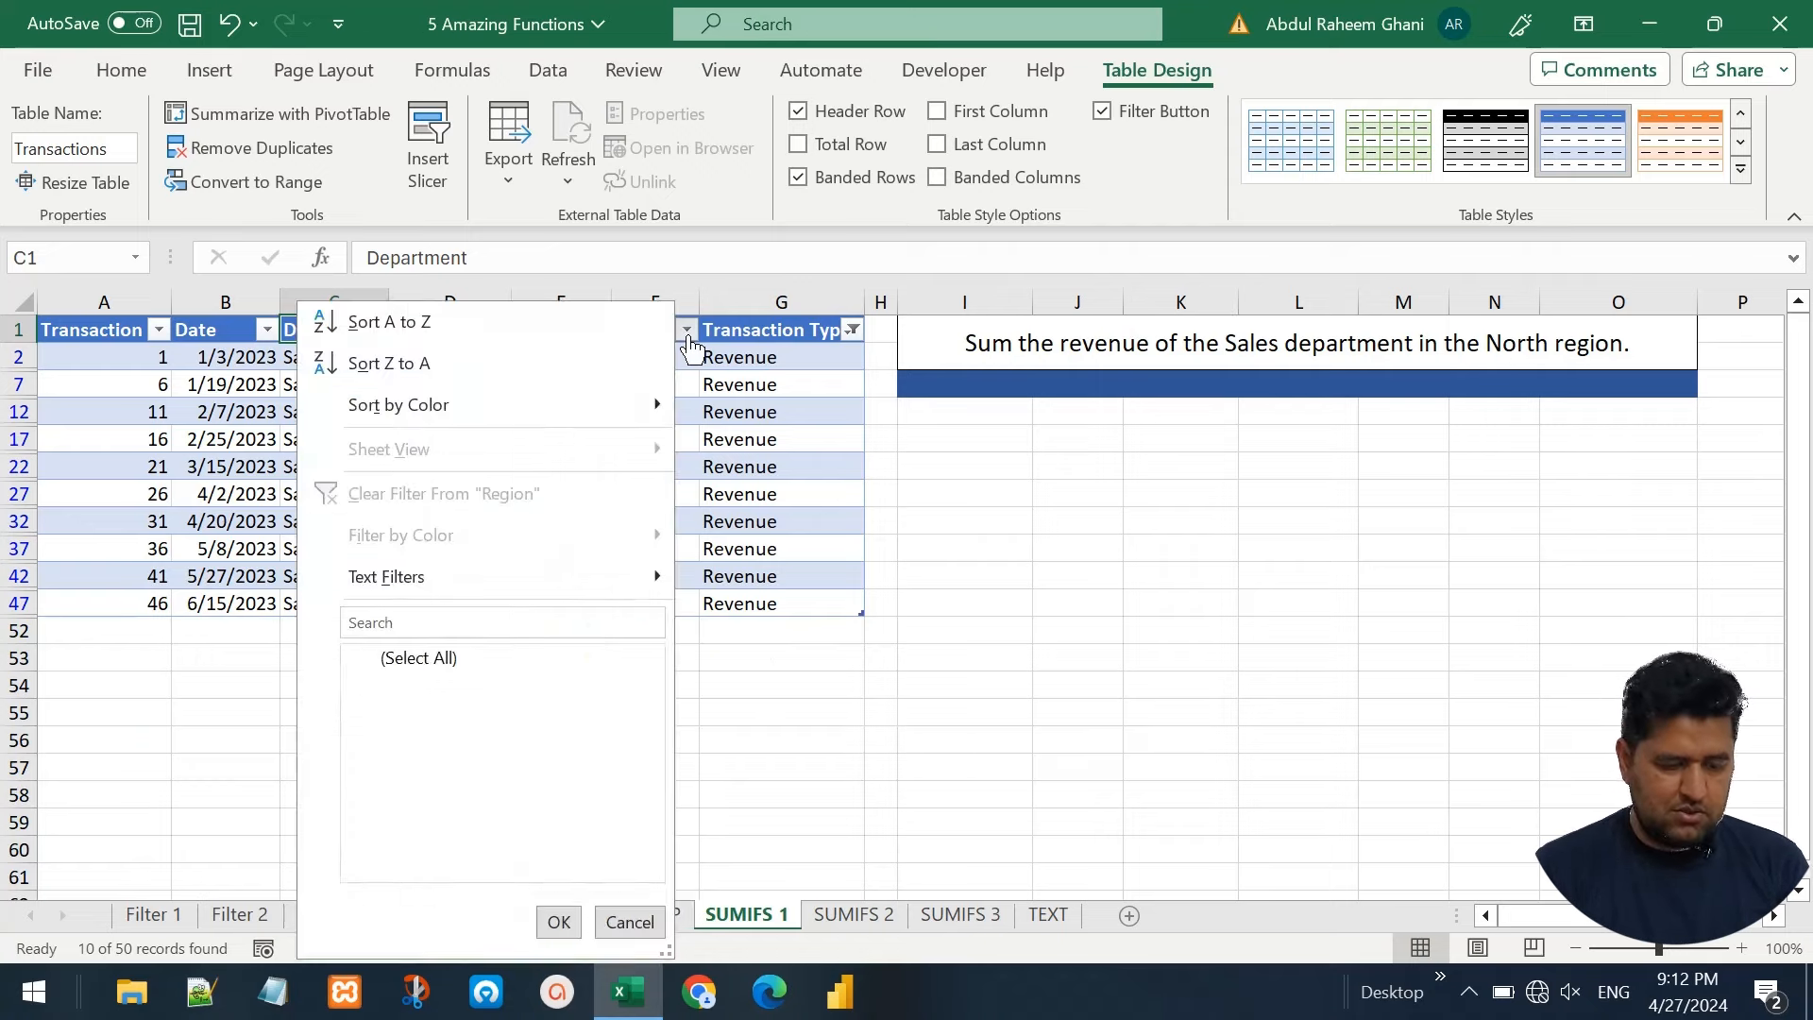
pyautogui.click(388, 661)
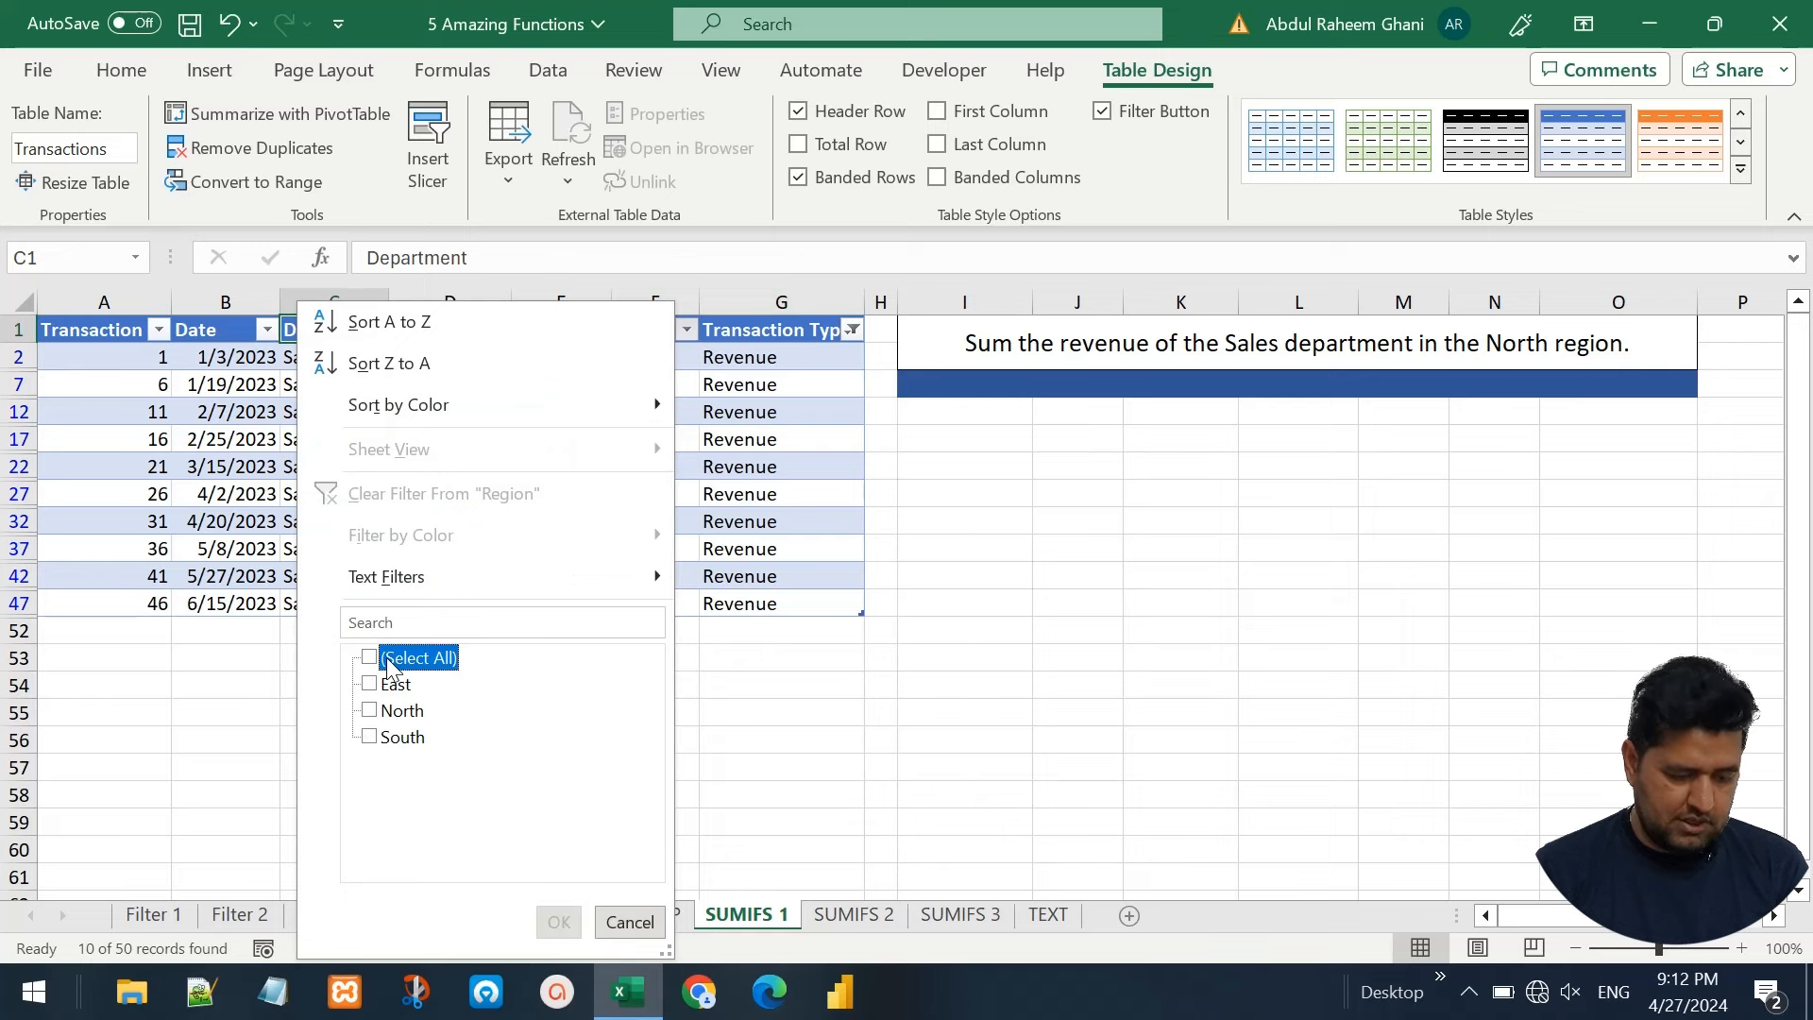
pyautogui.click(394, 710)
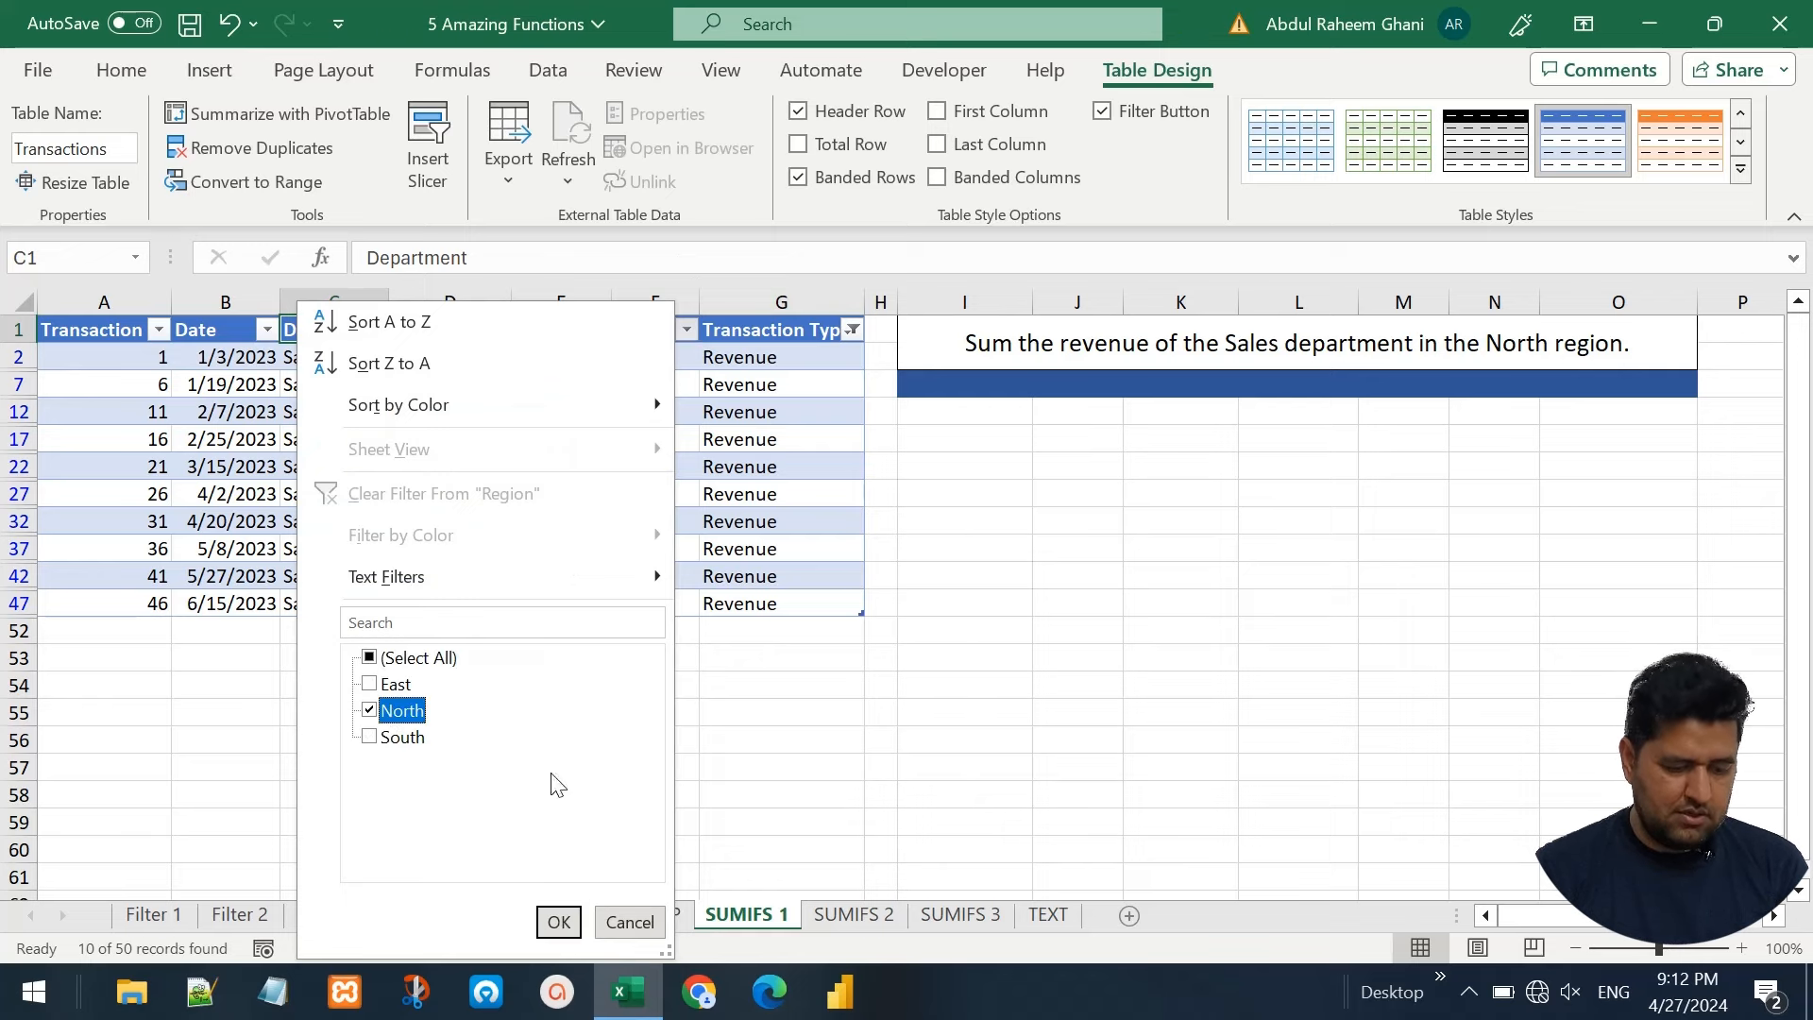
pyautogui.click(558, 921)
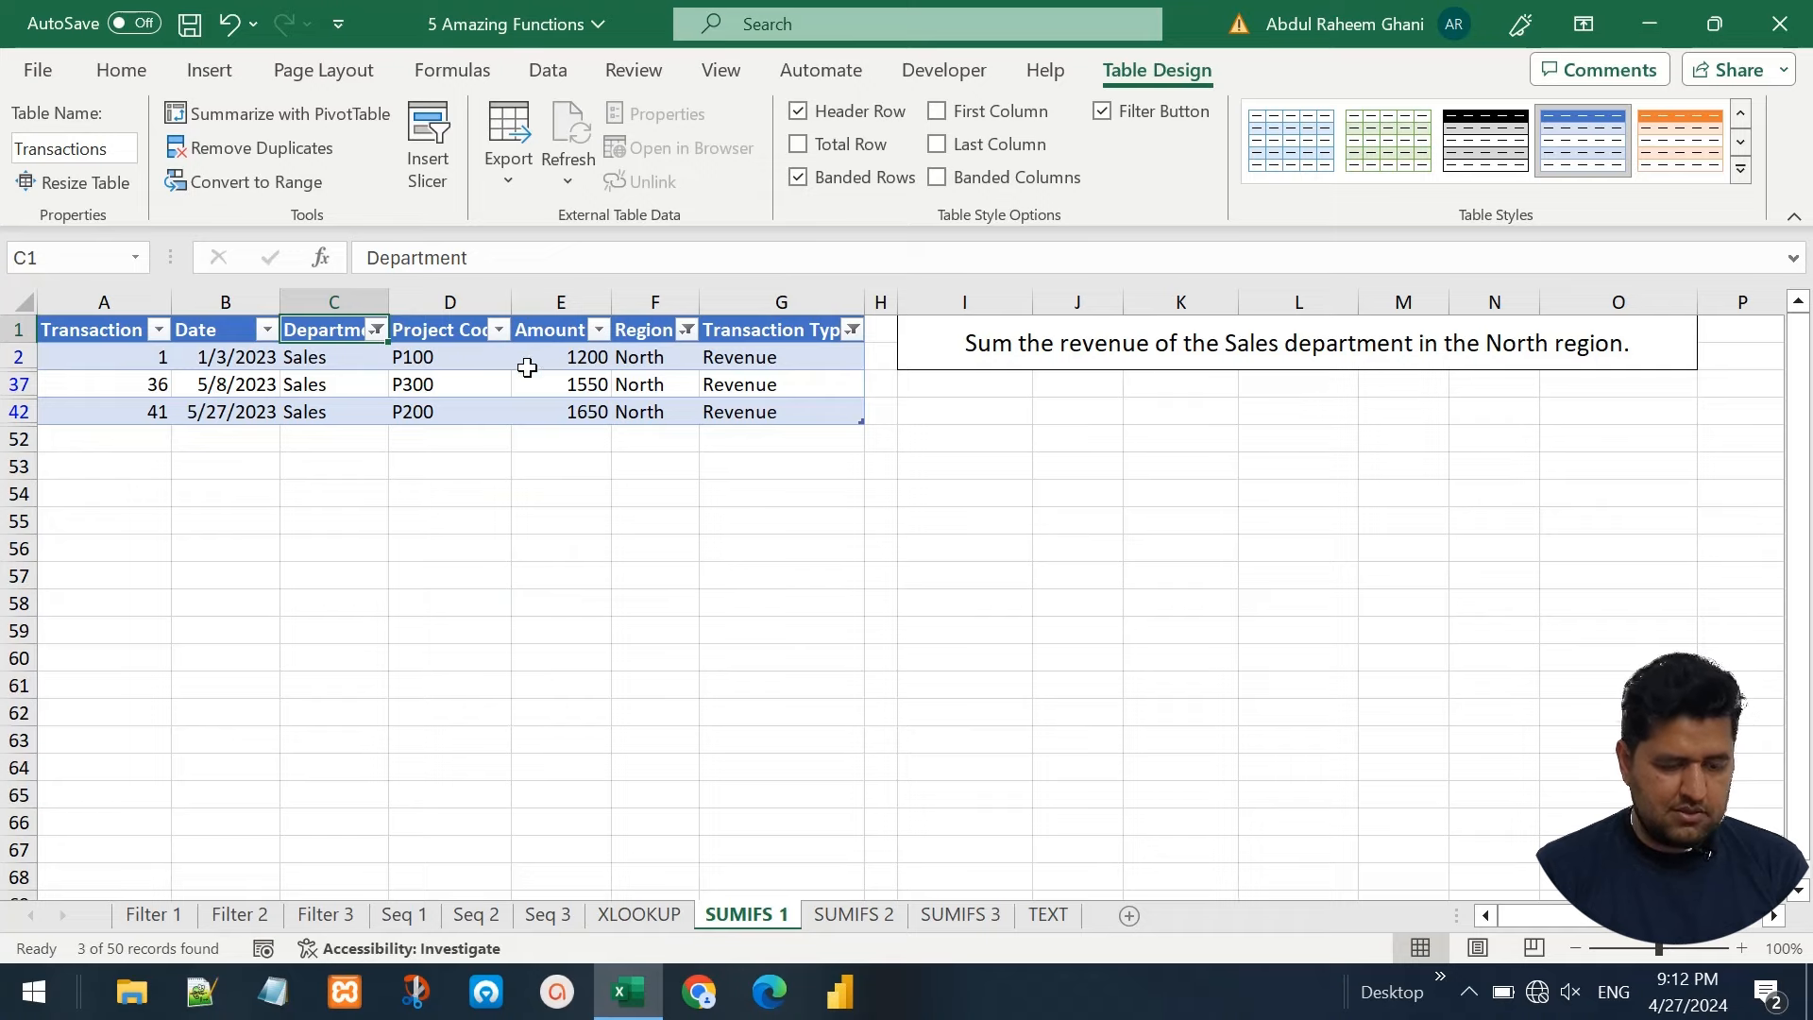
pyautogui.moveTo(579, 354); pyautogui.dragTo(582, 411)
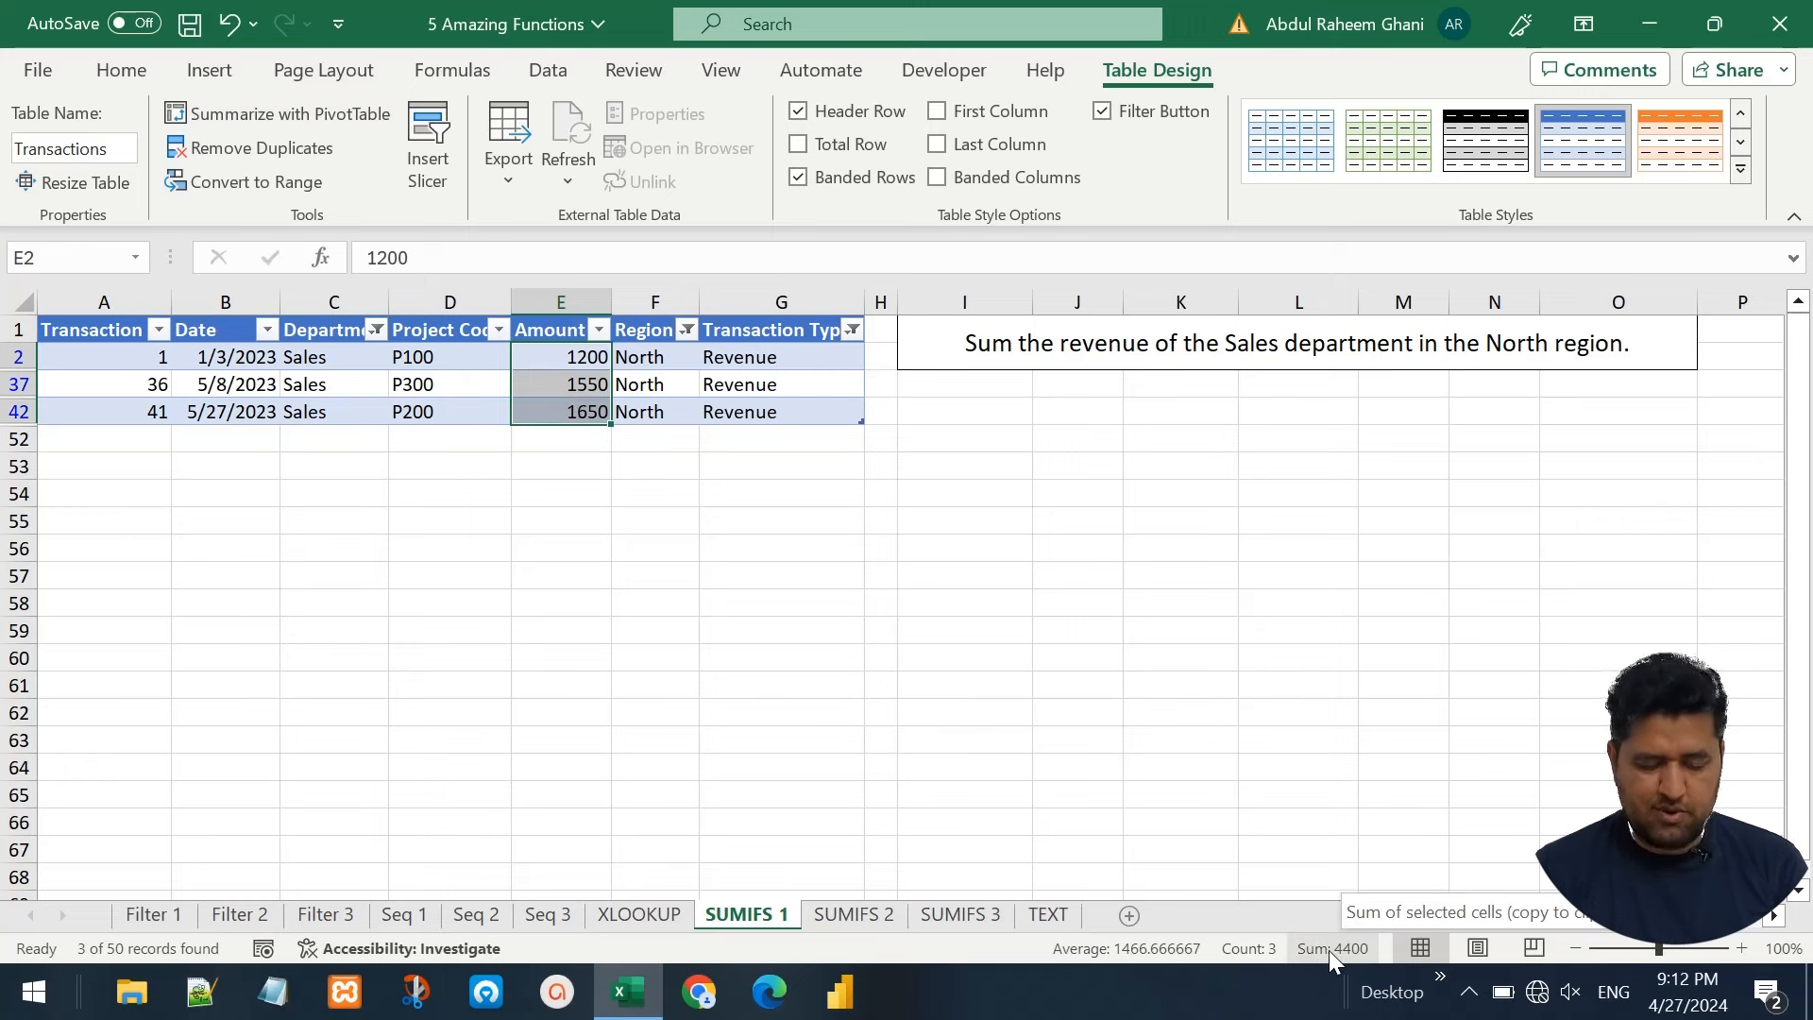
pyautogui.click(587, 383)
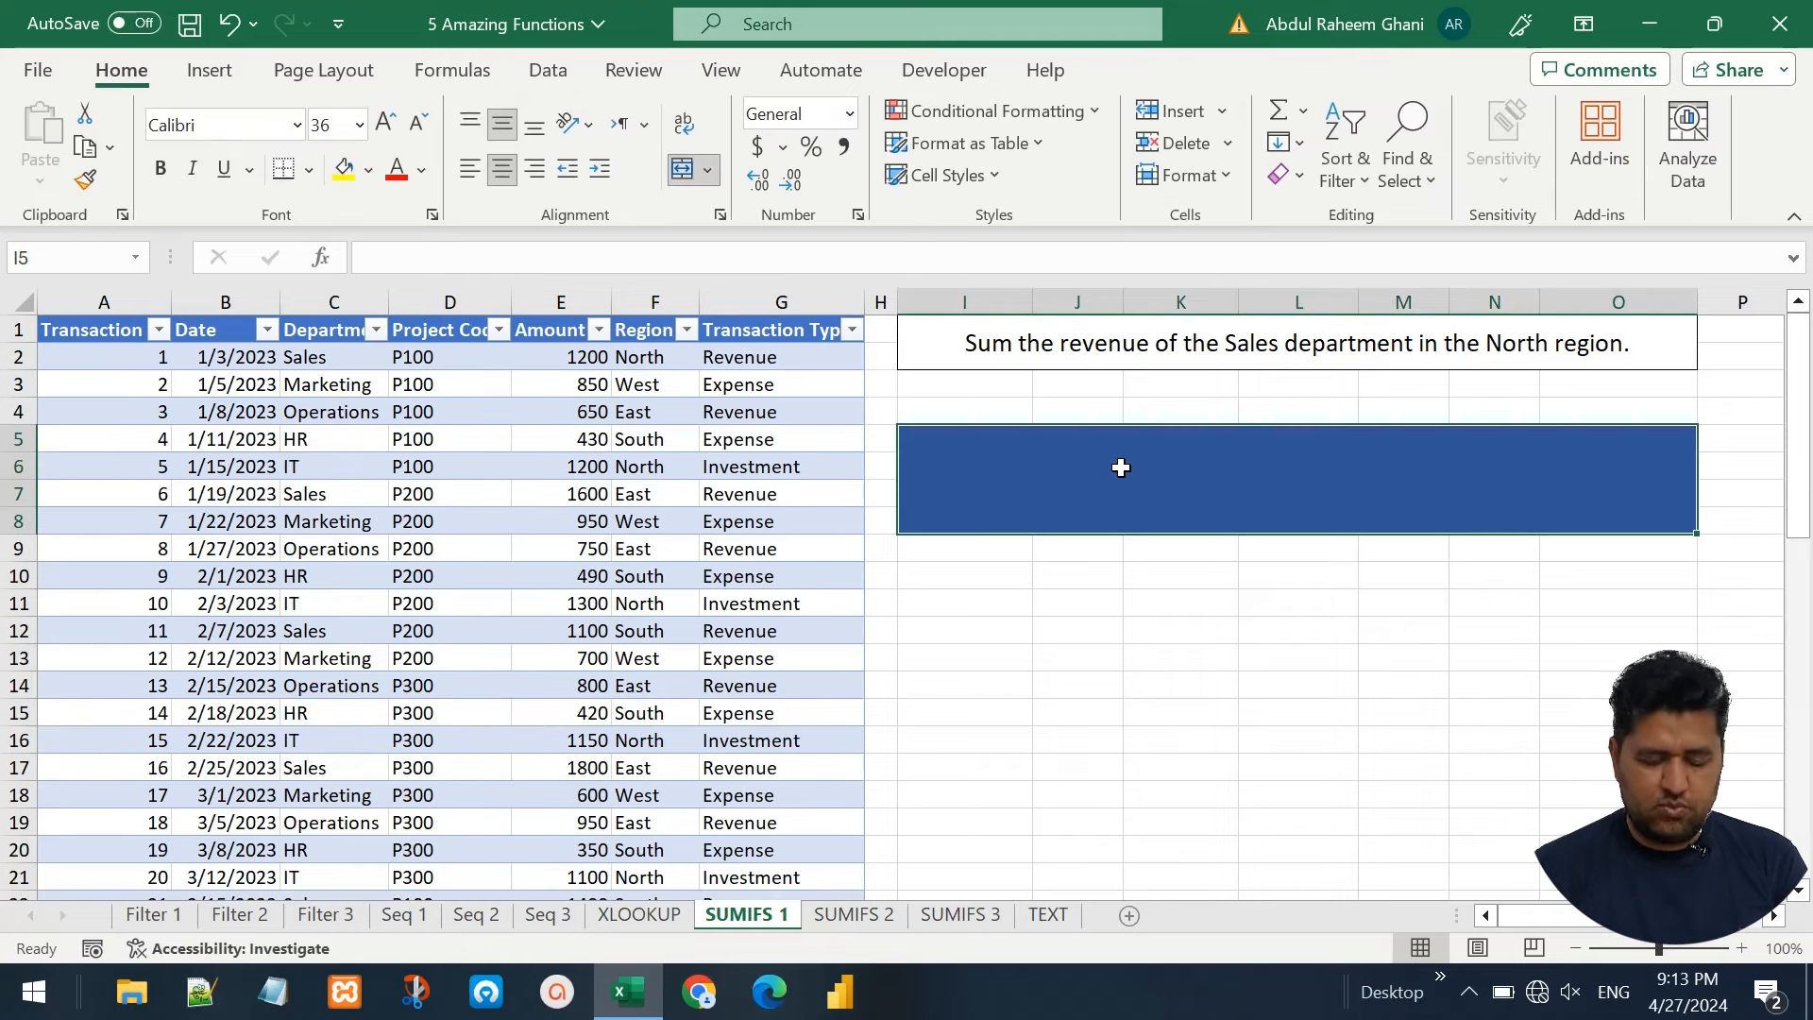
# Start a SUMIFS formula in merged cell I5 with Transactions[Amount] as the sum range
pyautogui.write('=')
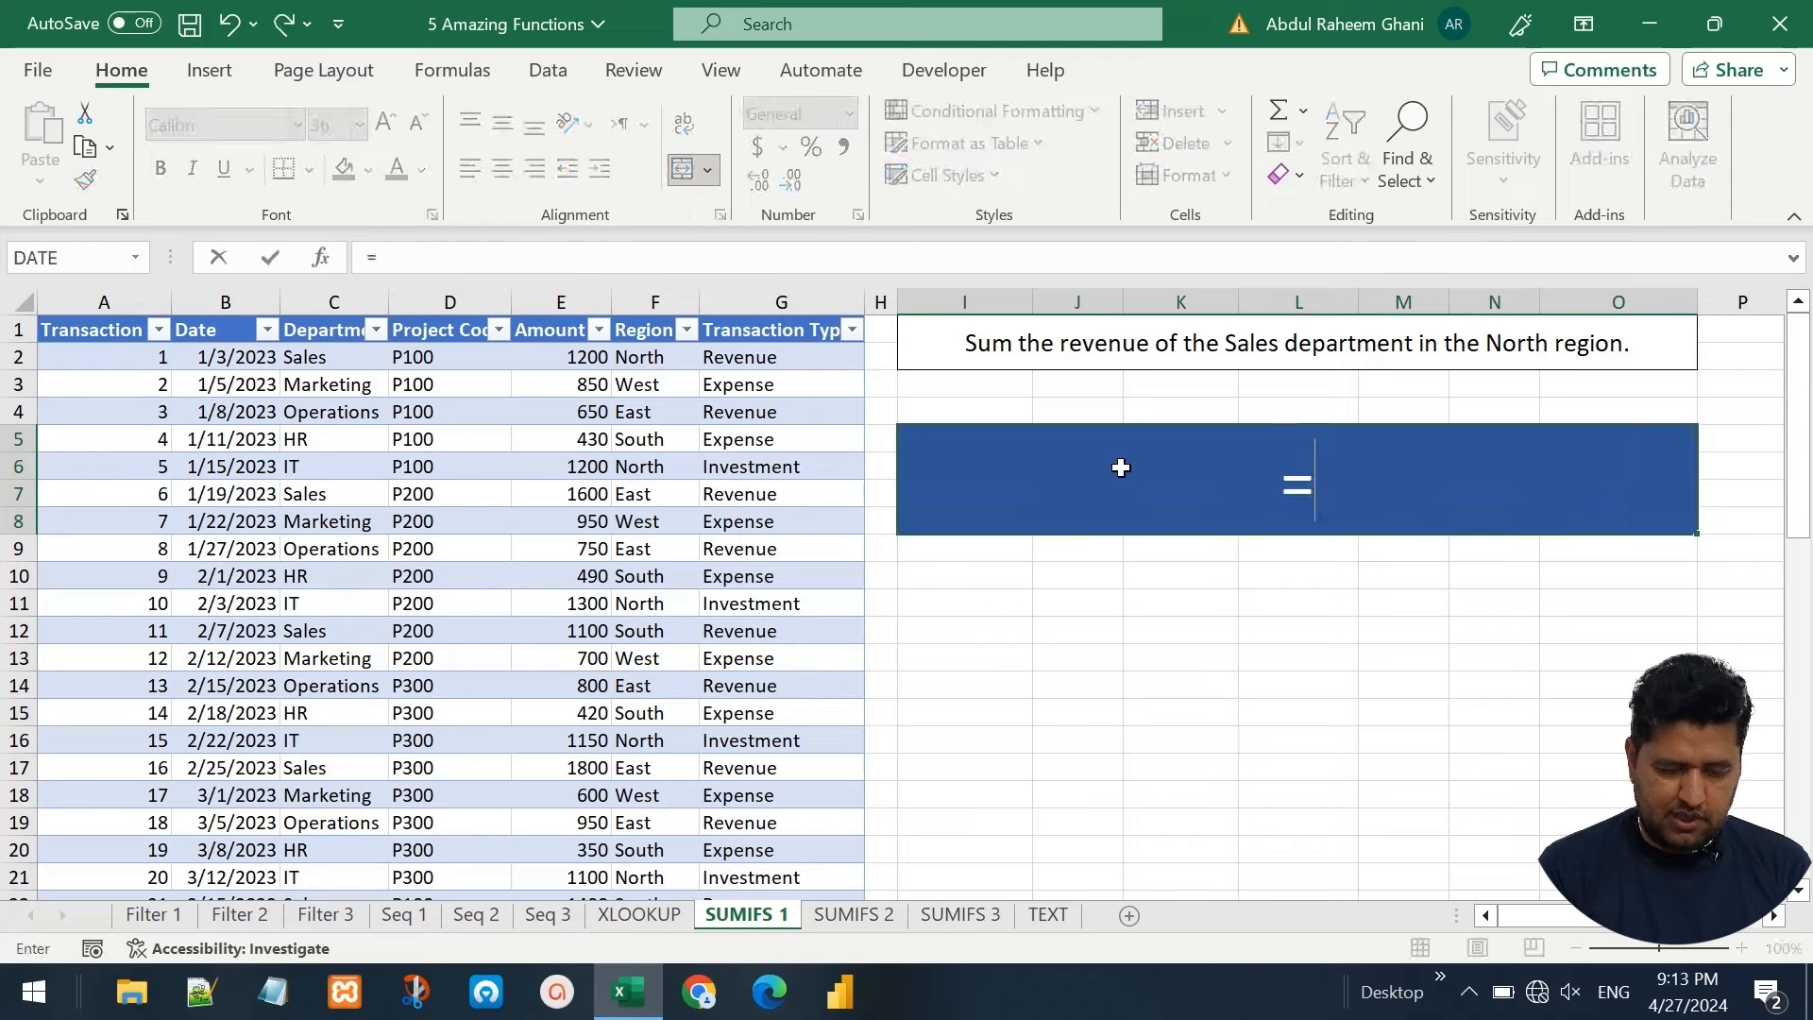
pyautogui.write('SUMIF')
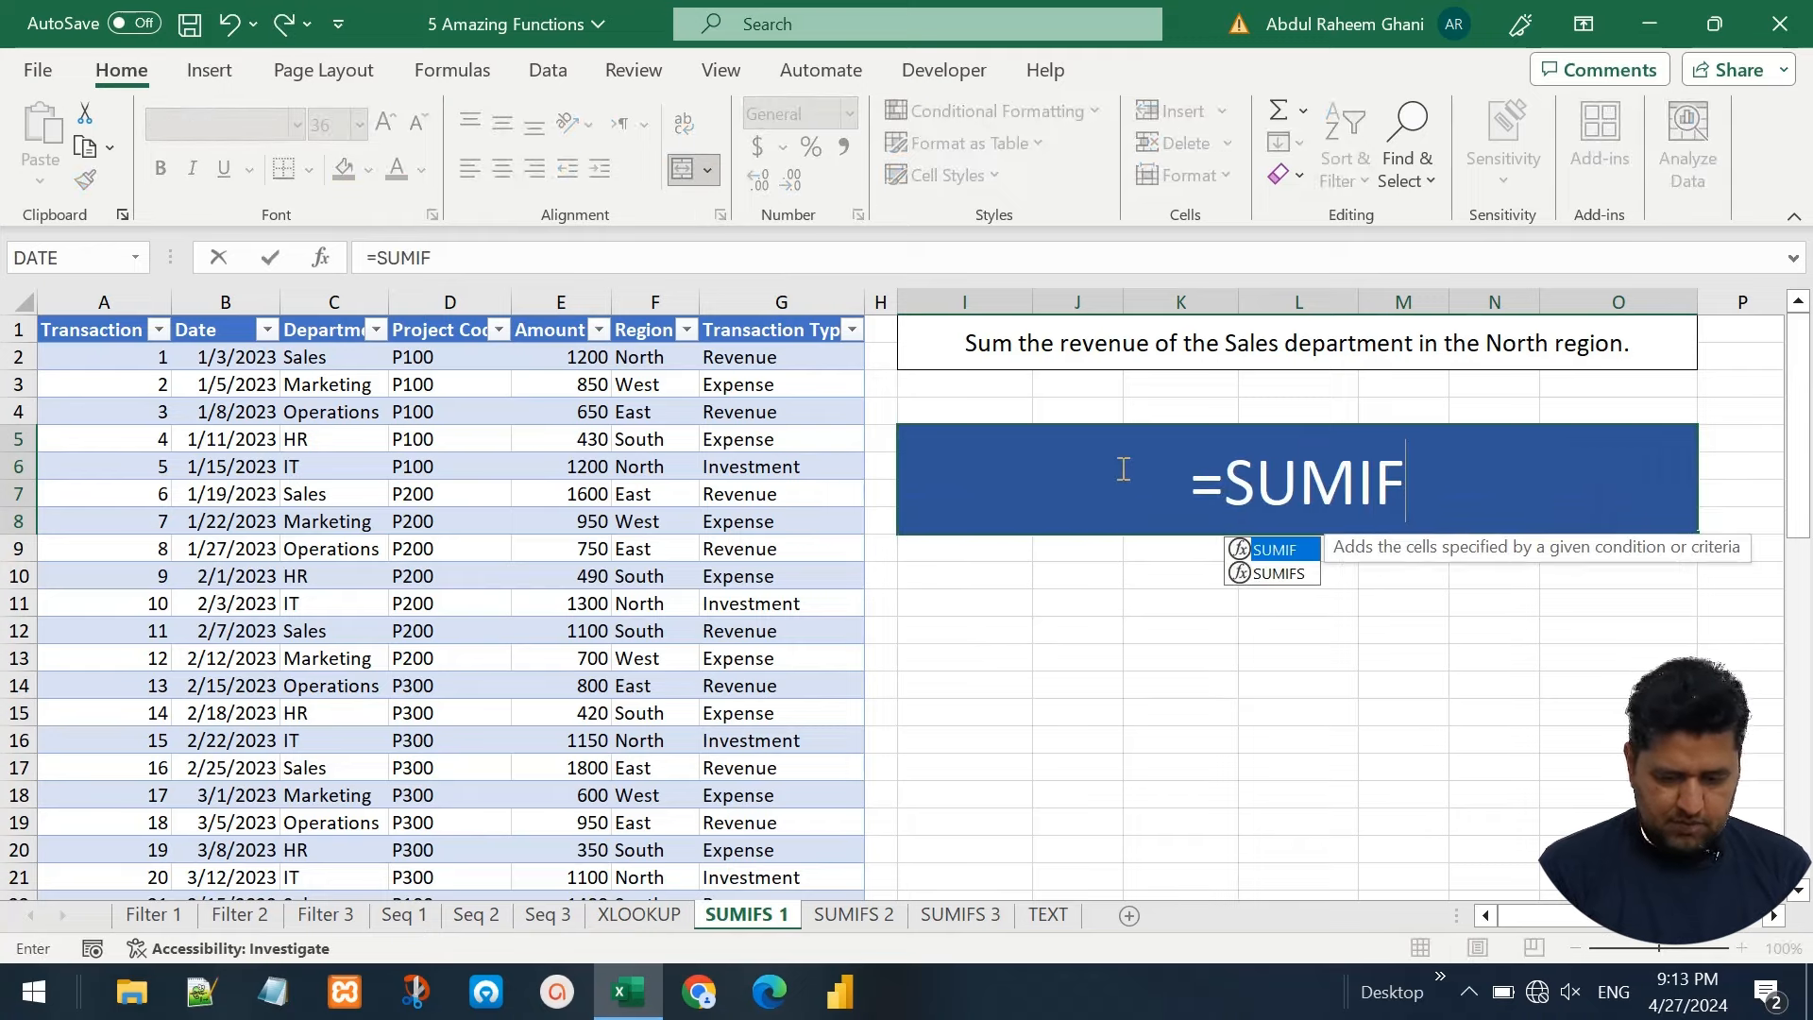
pyautogui.press('Down')
pyautogui.press('Tab')
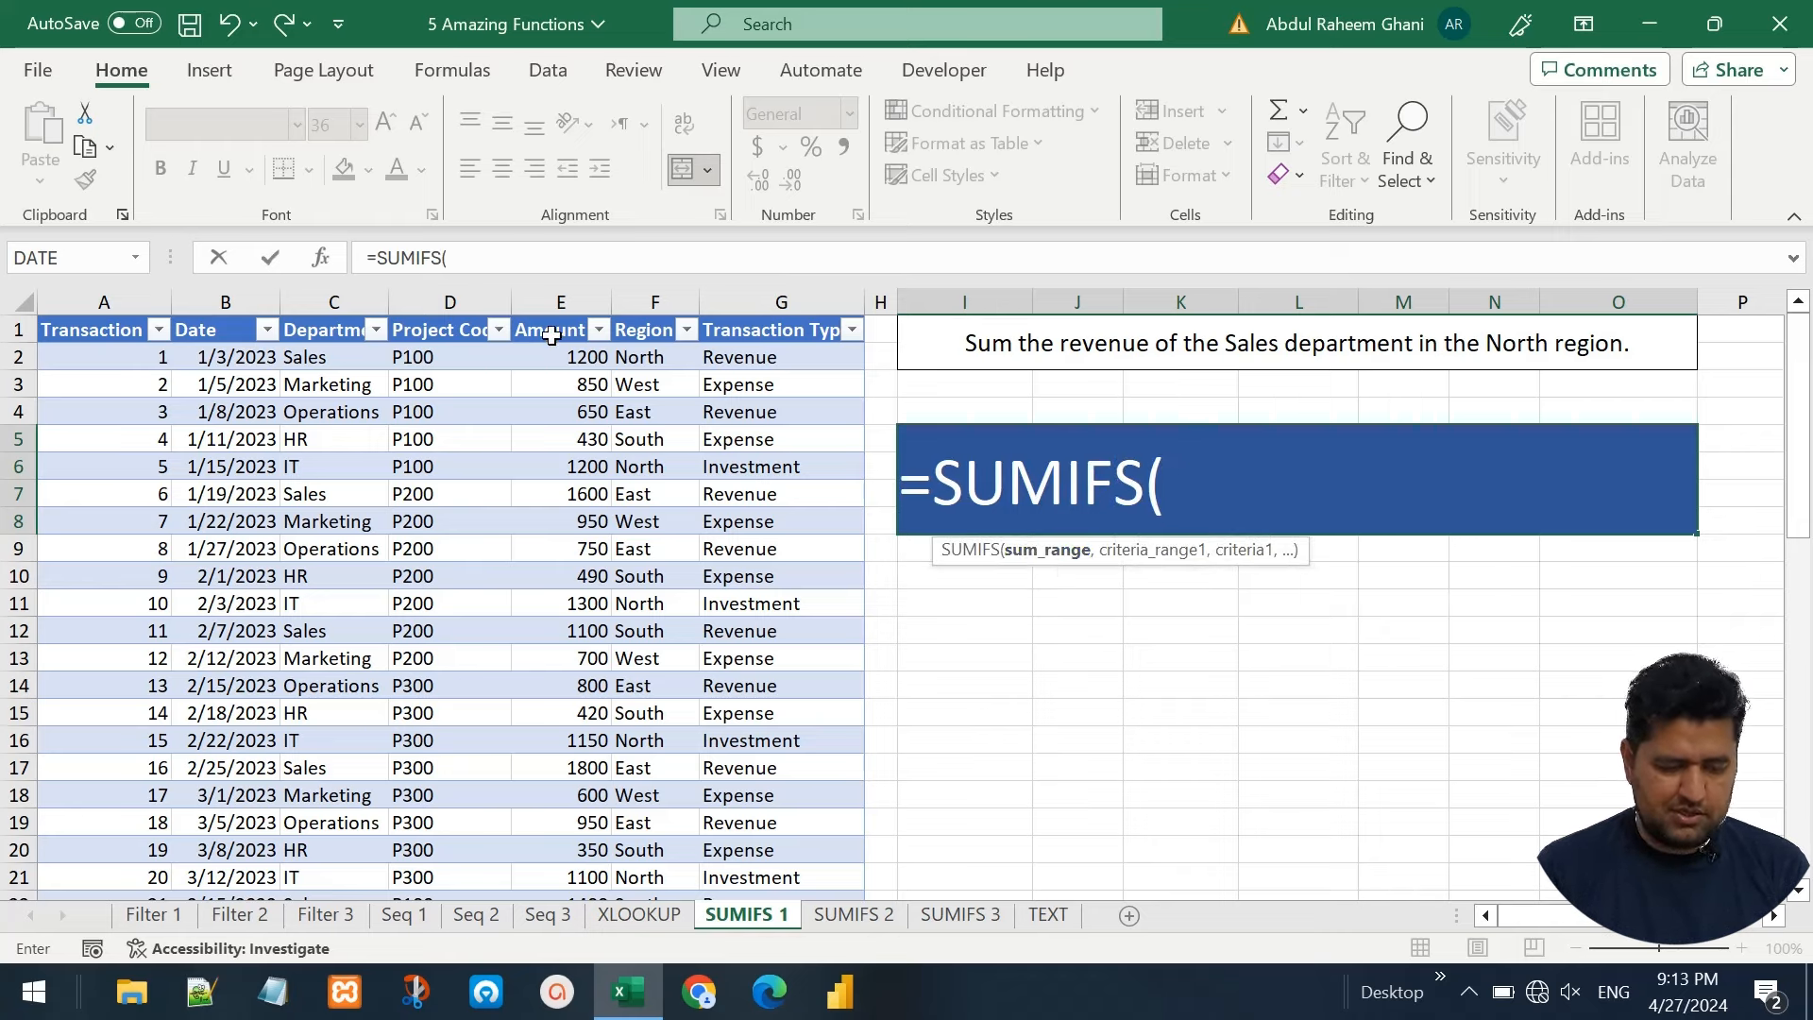
pyautogui.click(550, 314)
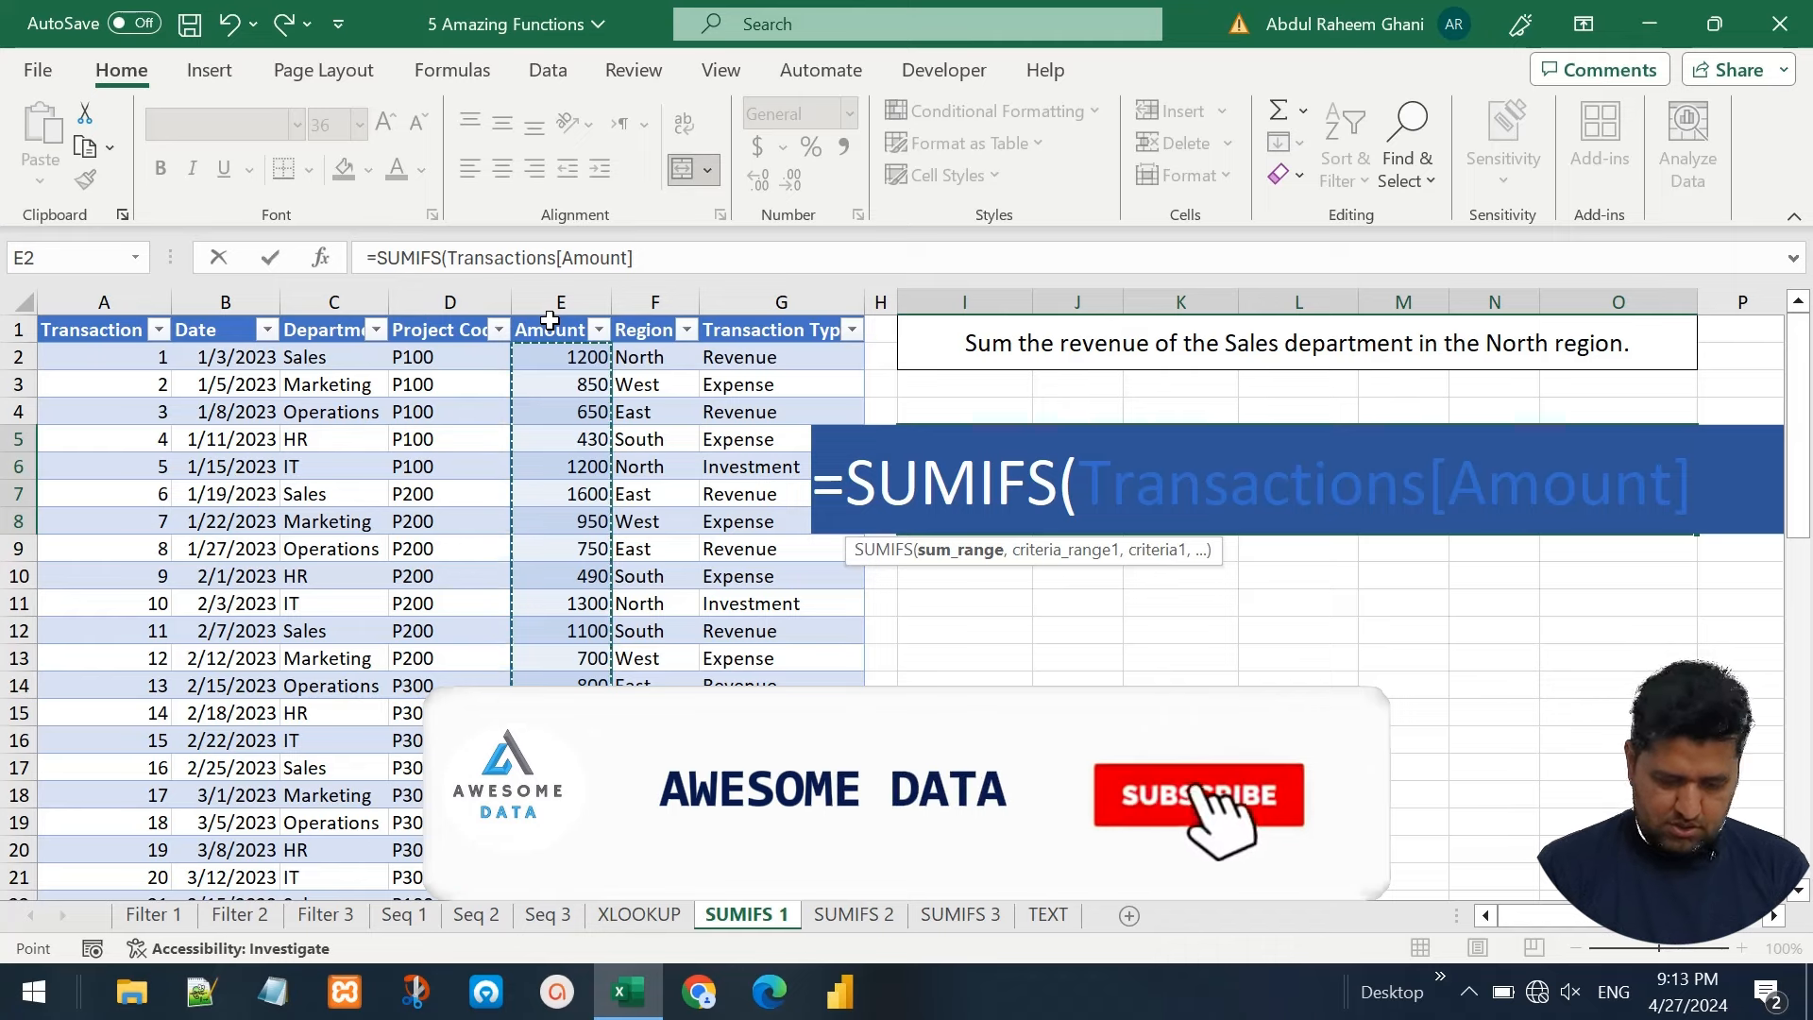
pyautogui.write(',')
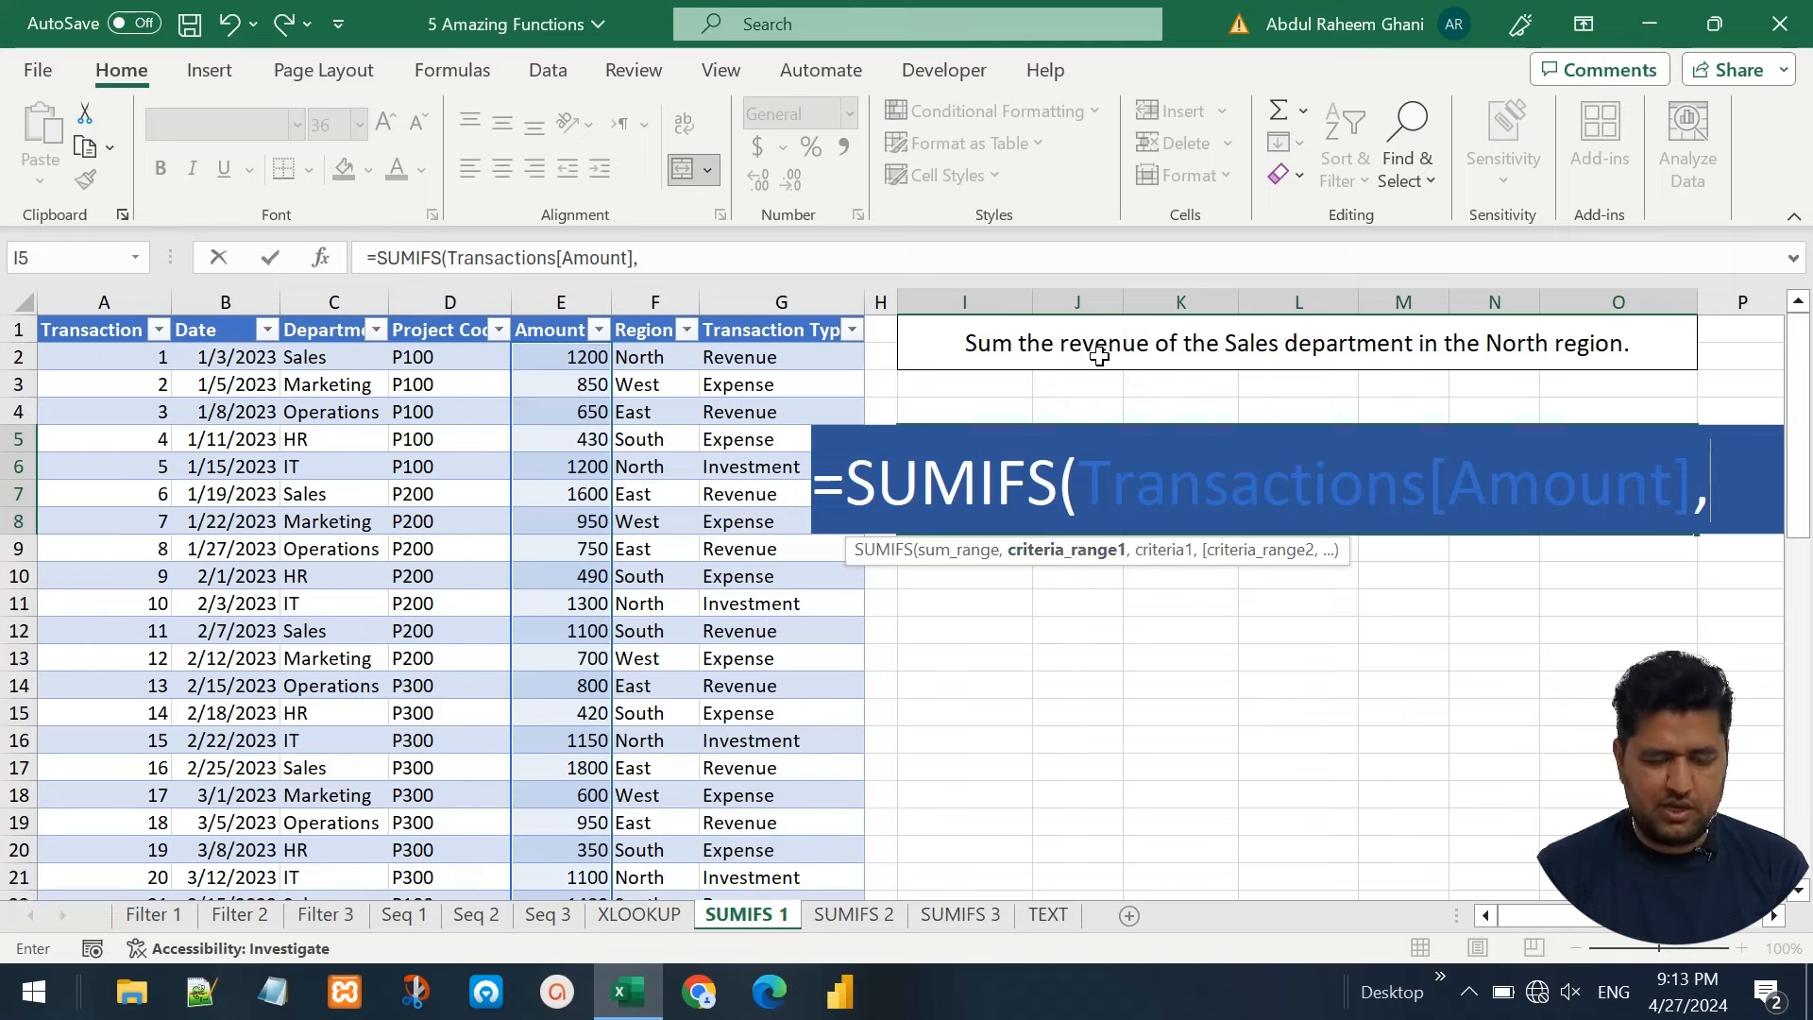
# Add Transactions[Transaction Type] with the criterion "Revenue" as the first condition of the SUMIFS formula
pyautogui.click(764, 310)
pyautogui.write(',')
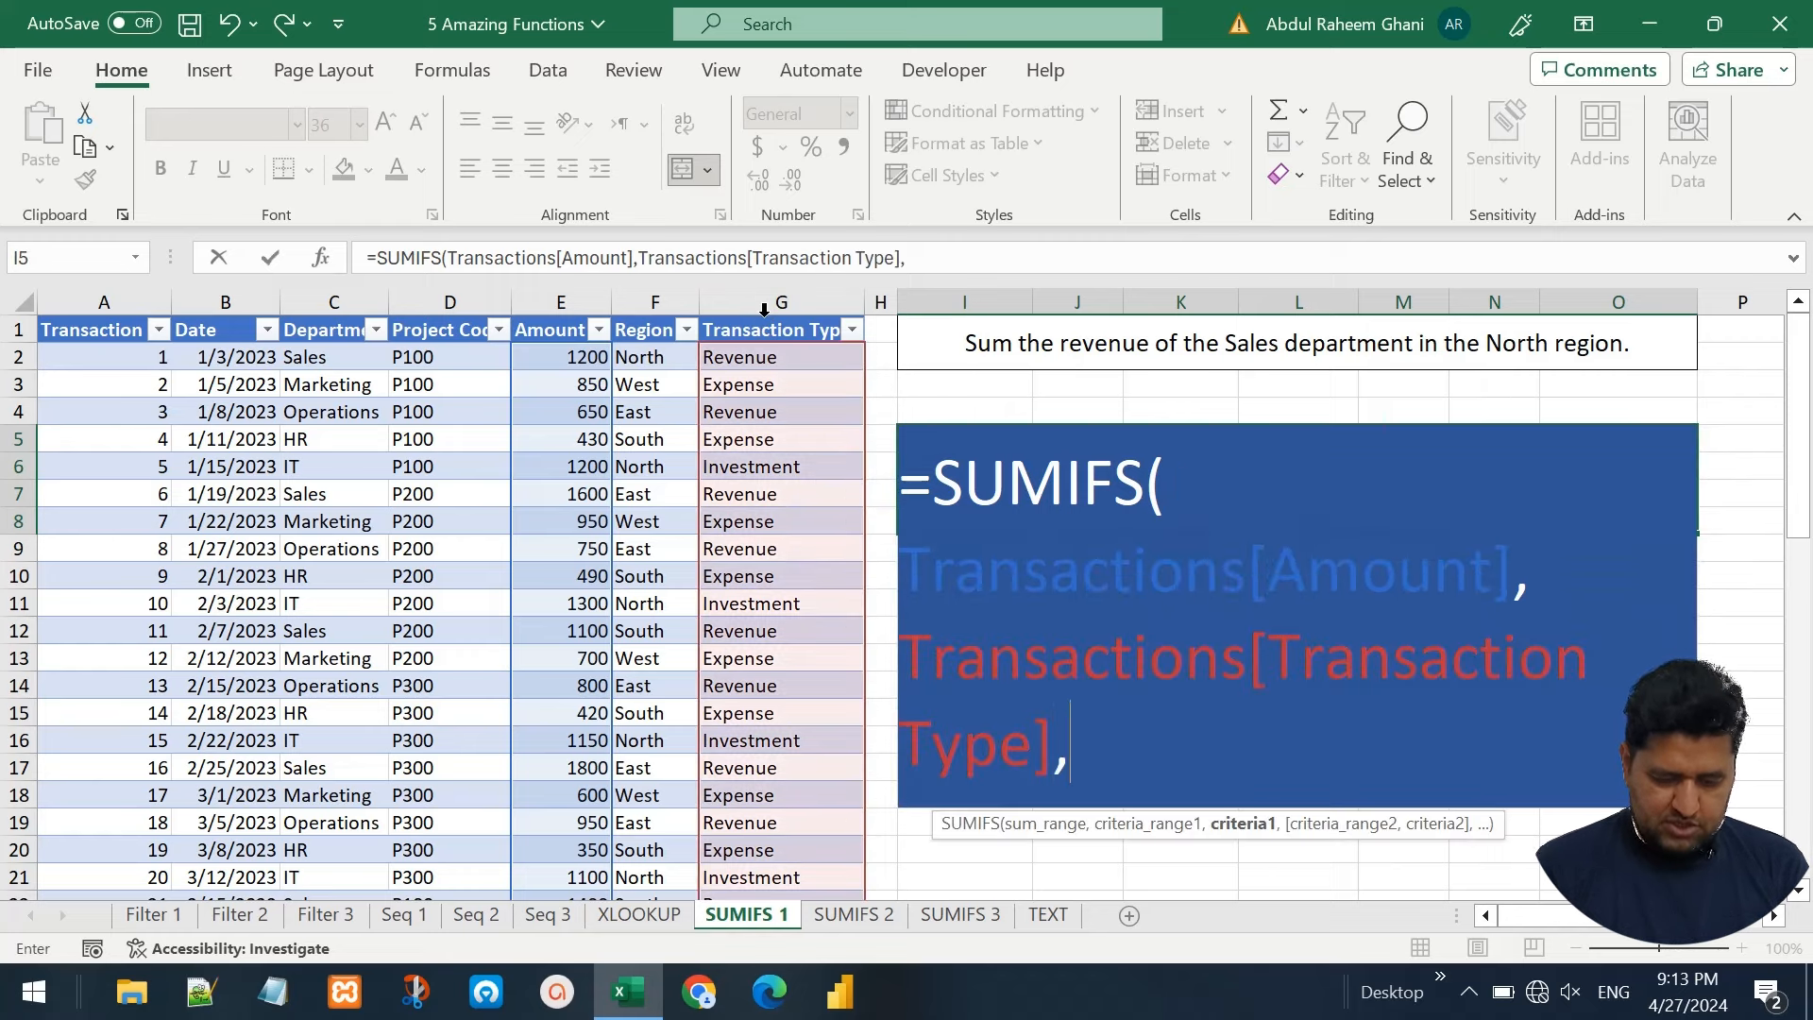
pyautogui.write('"')
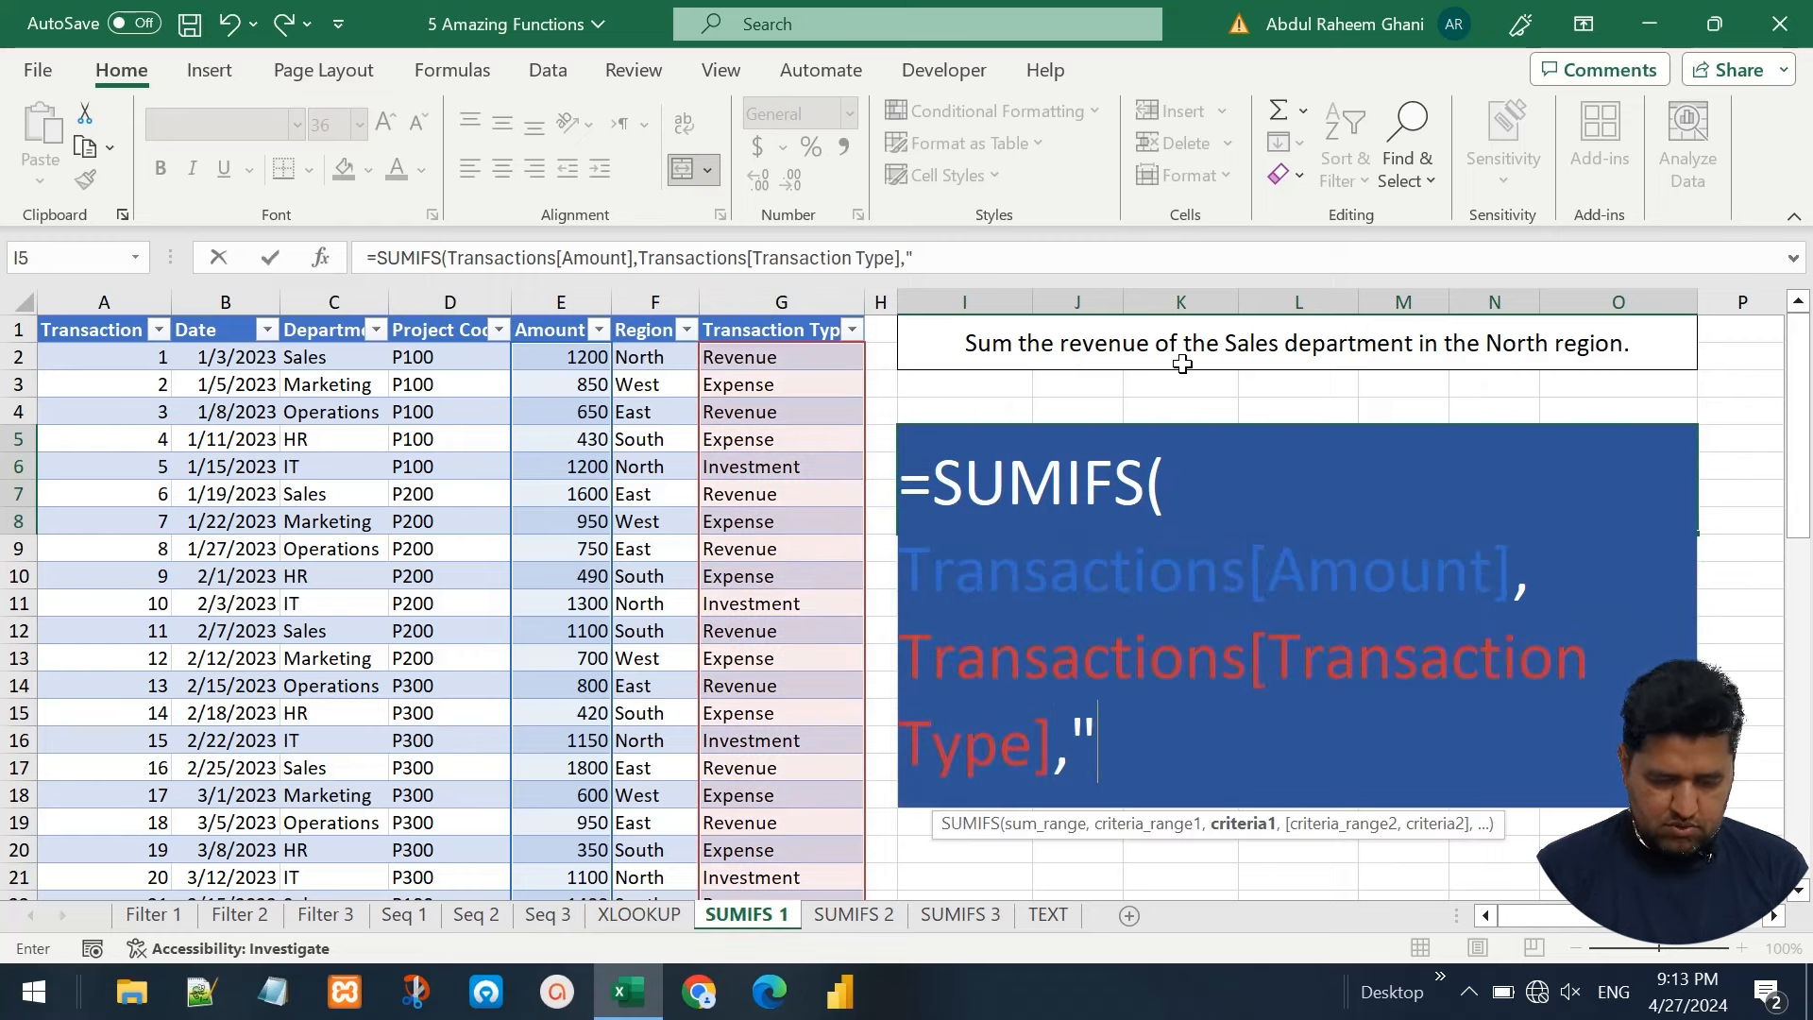
pyautogui.write('Revenue')
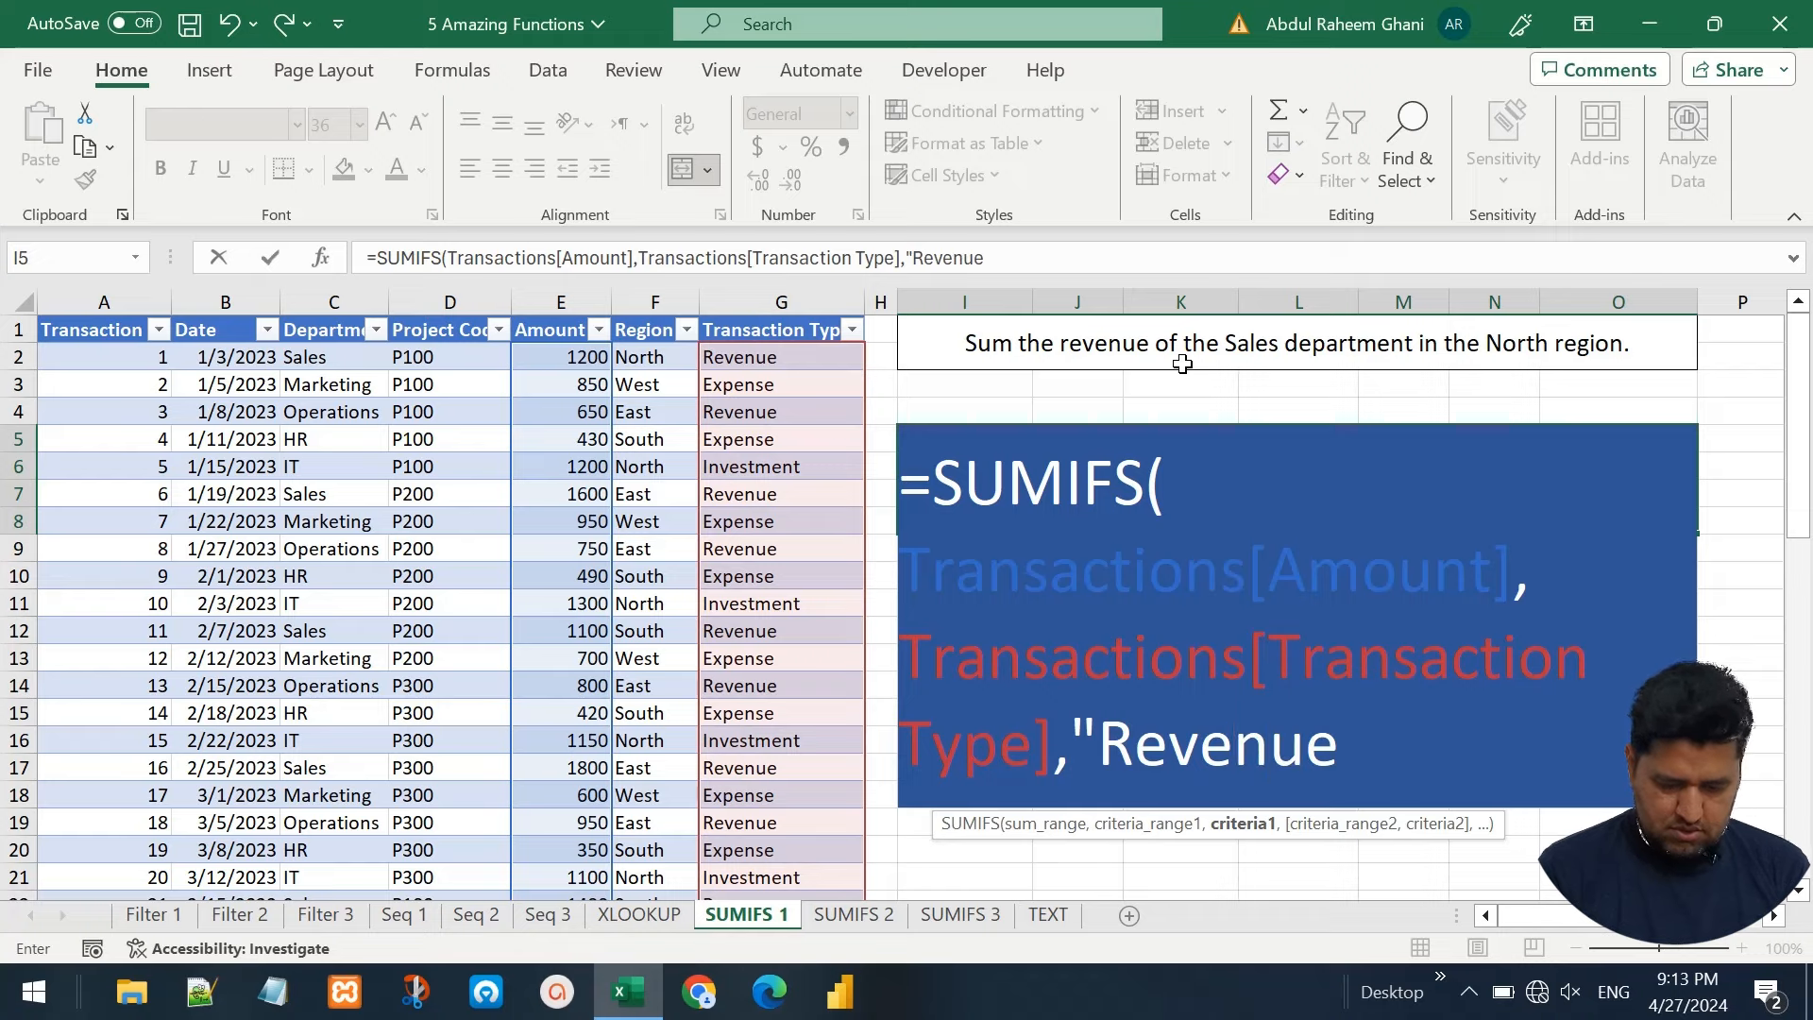
pyautogui.write('",')
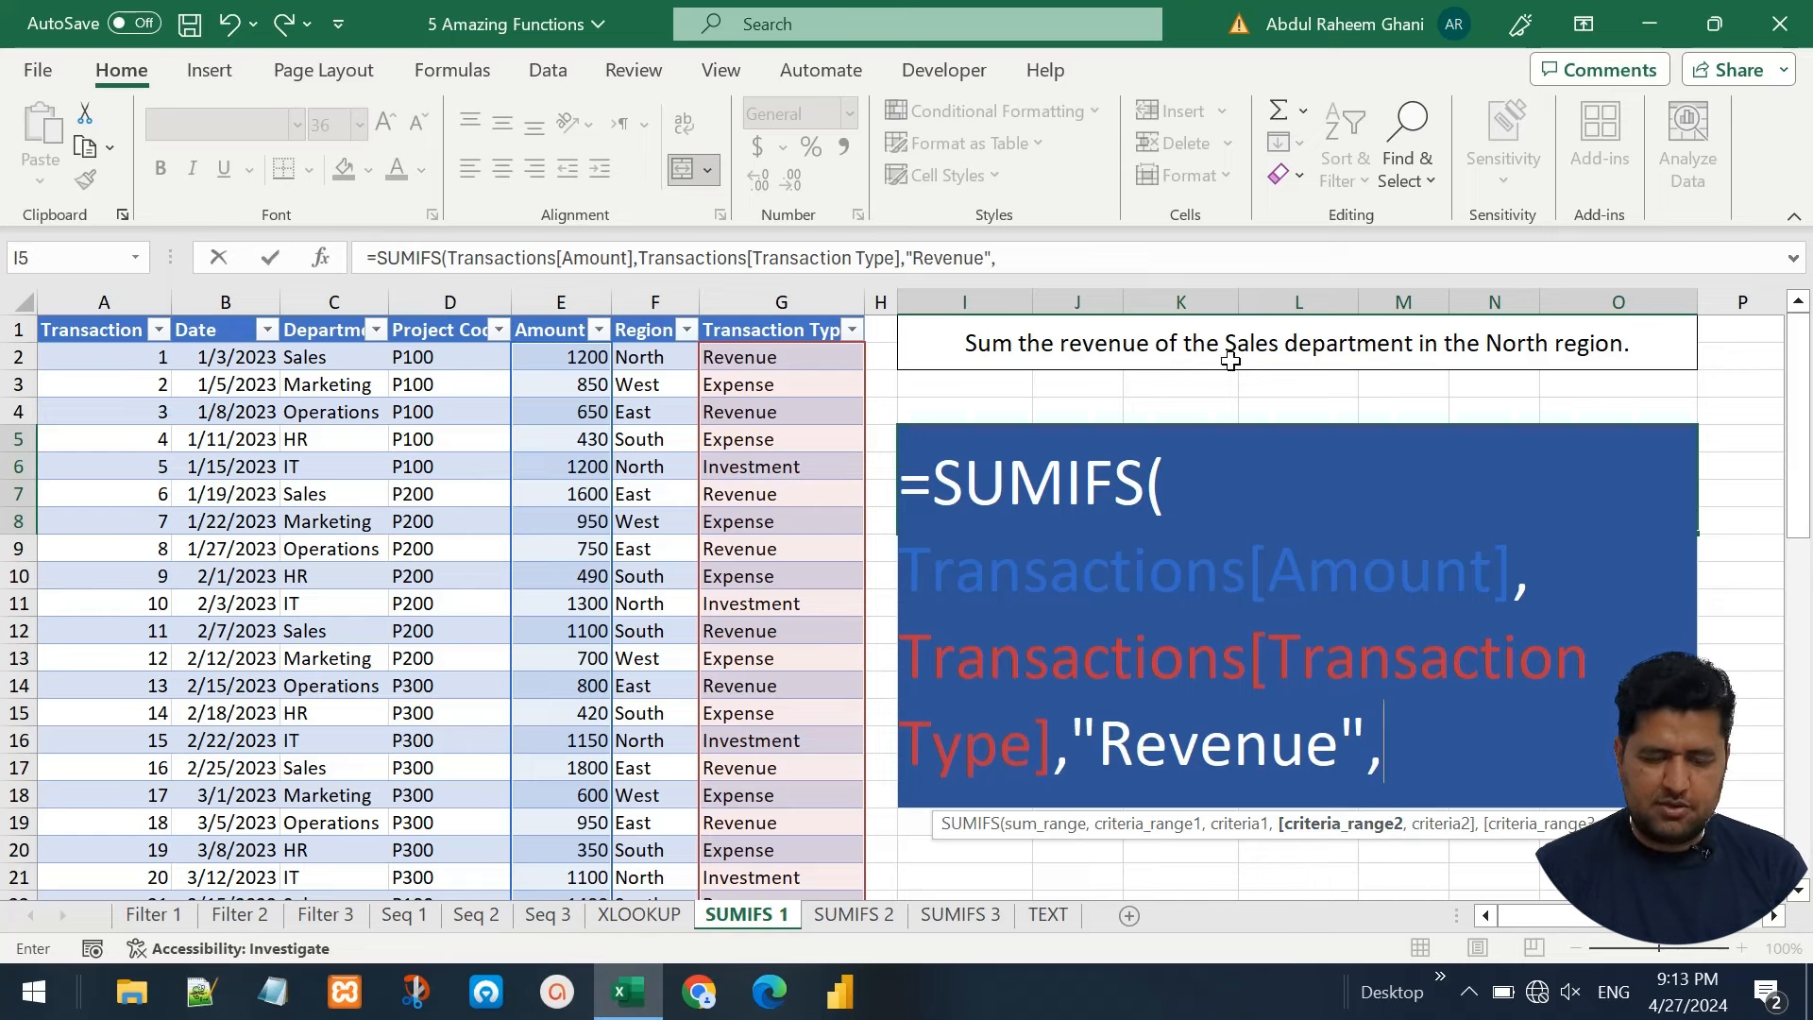
# Add Transactions[Department] with the criterion "Sales" as the second condition of the SUMIFS formula
pyautogui.click(313, 312)
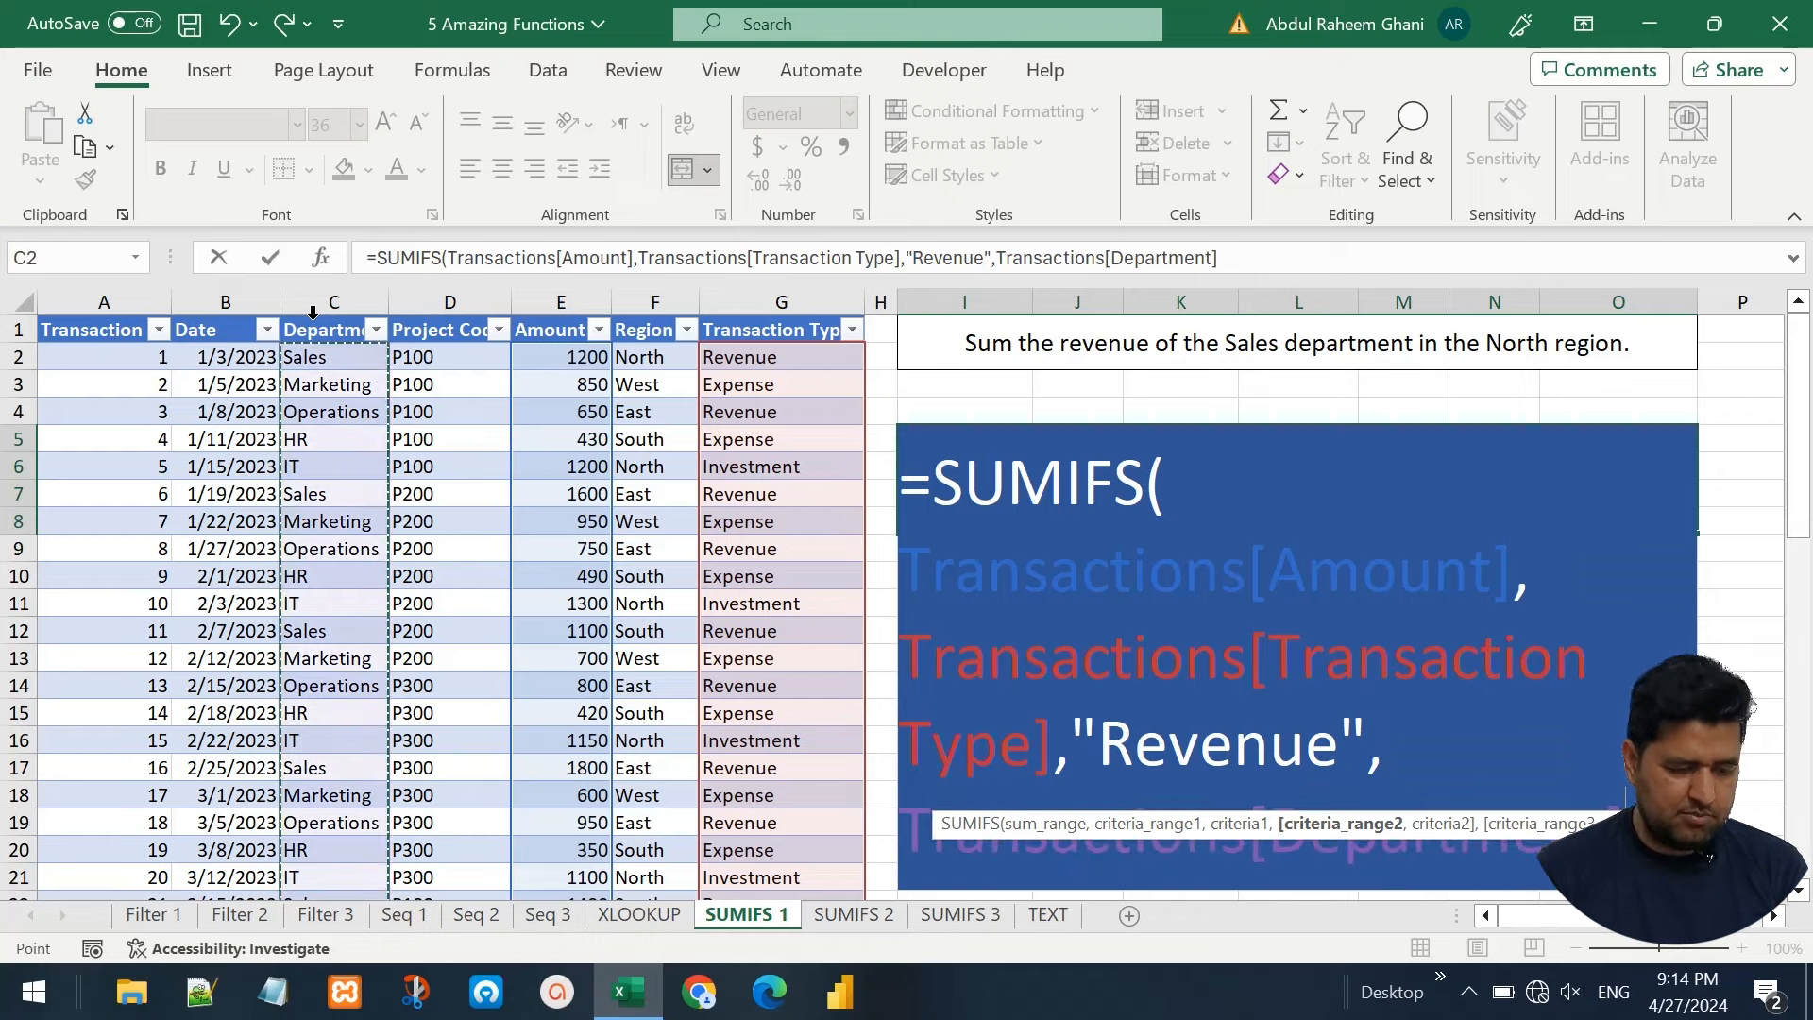
pyautogui.write(',')
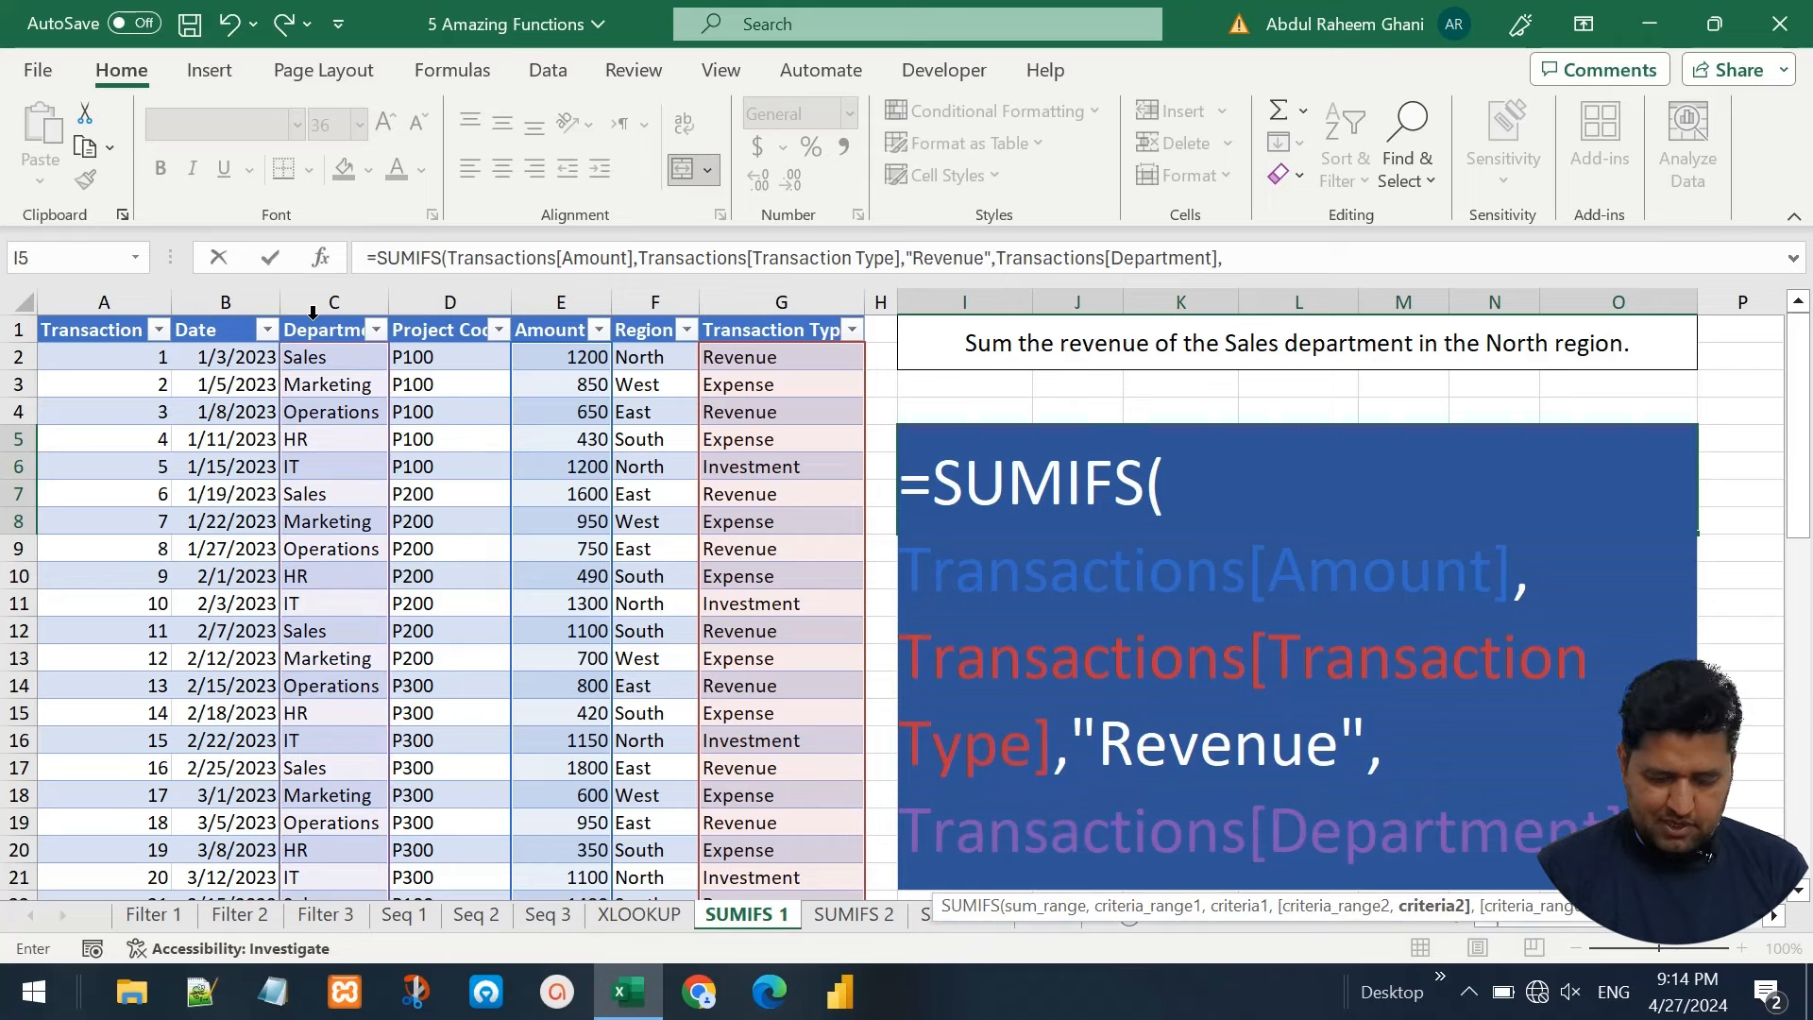
pyautogui.write('"Sales"')
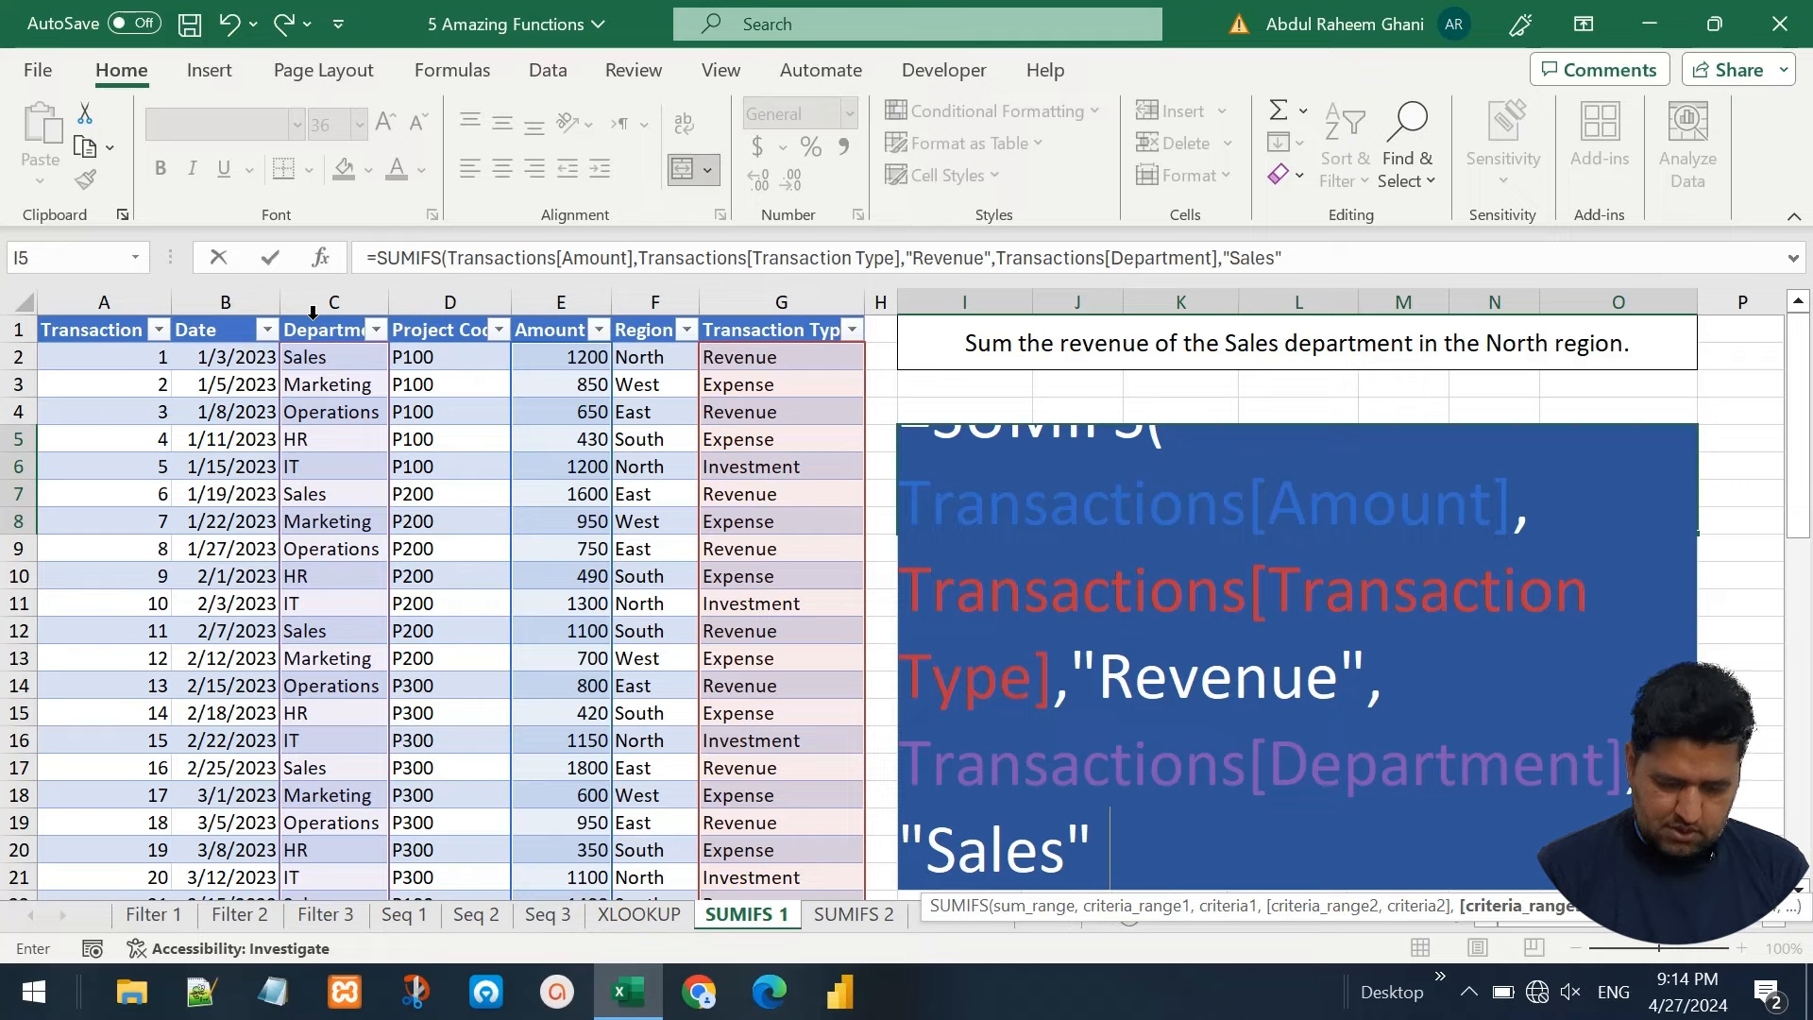
pyautogui.write(',')
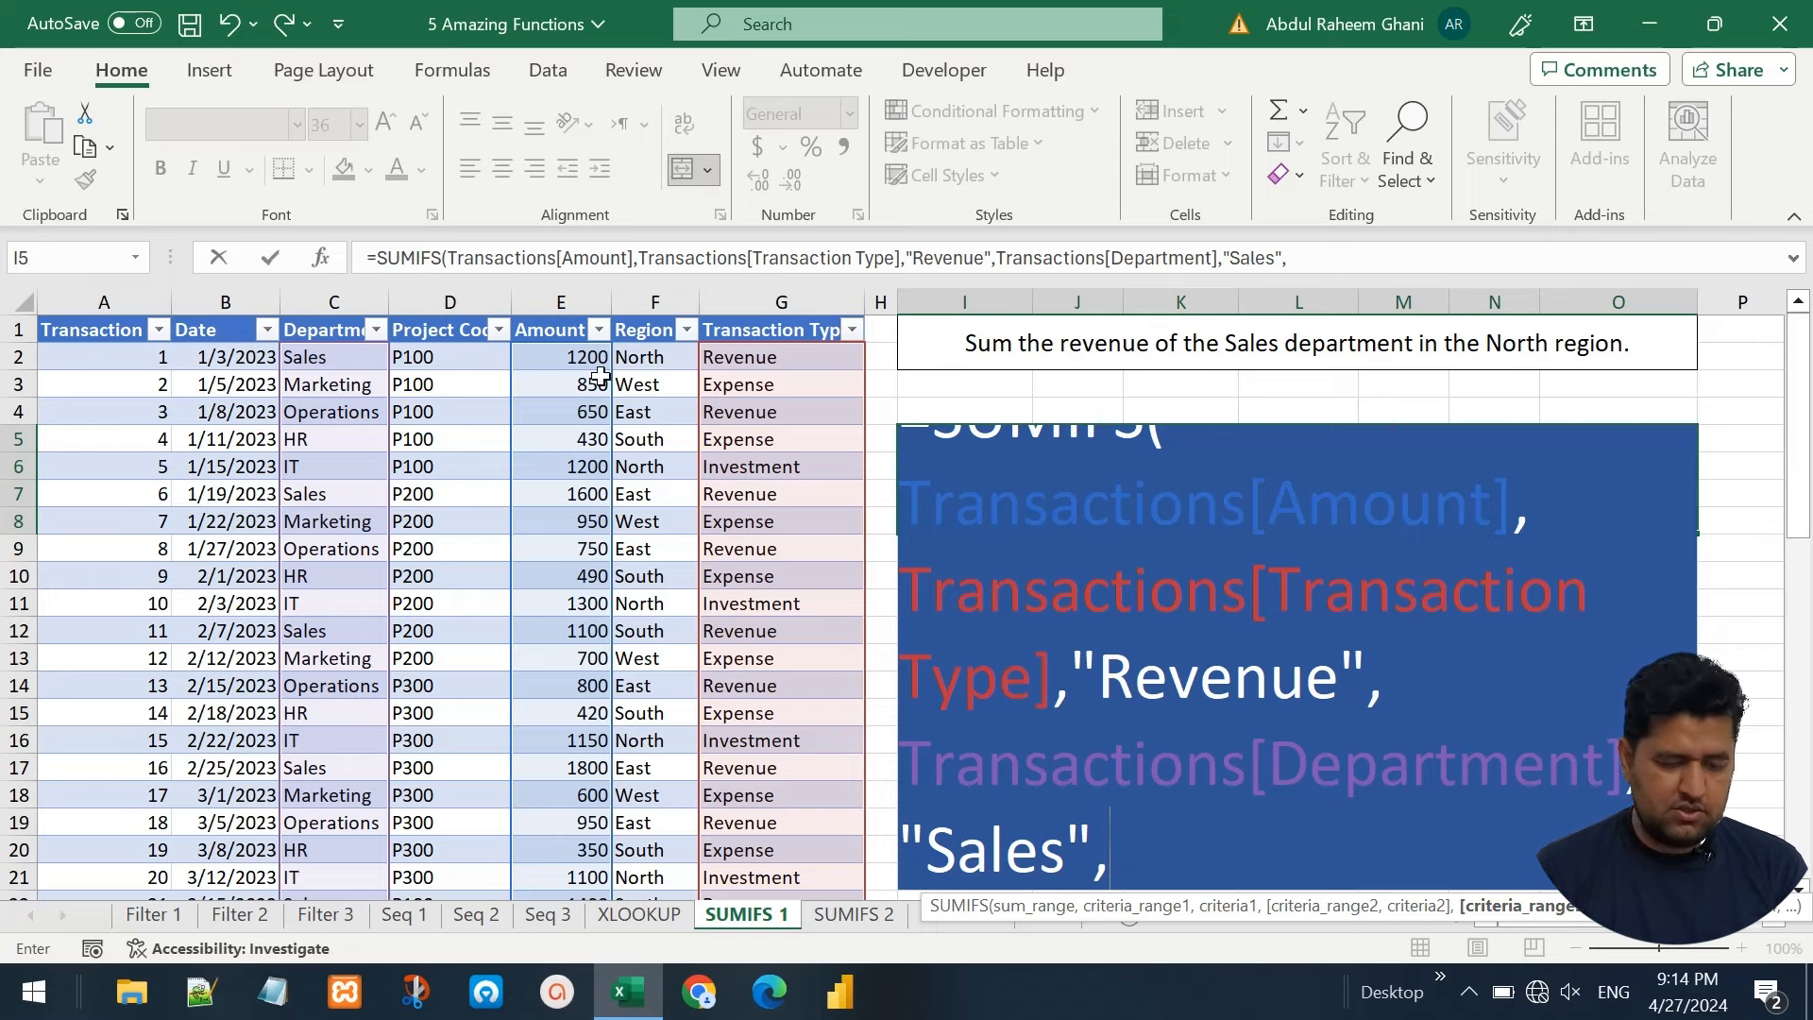
# Add Transactions[Region] with the criterion "North" as the third condition, then close and enter the SUMIFS formula in I5
pyautogui.click(649, 310)
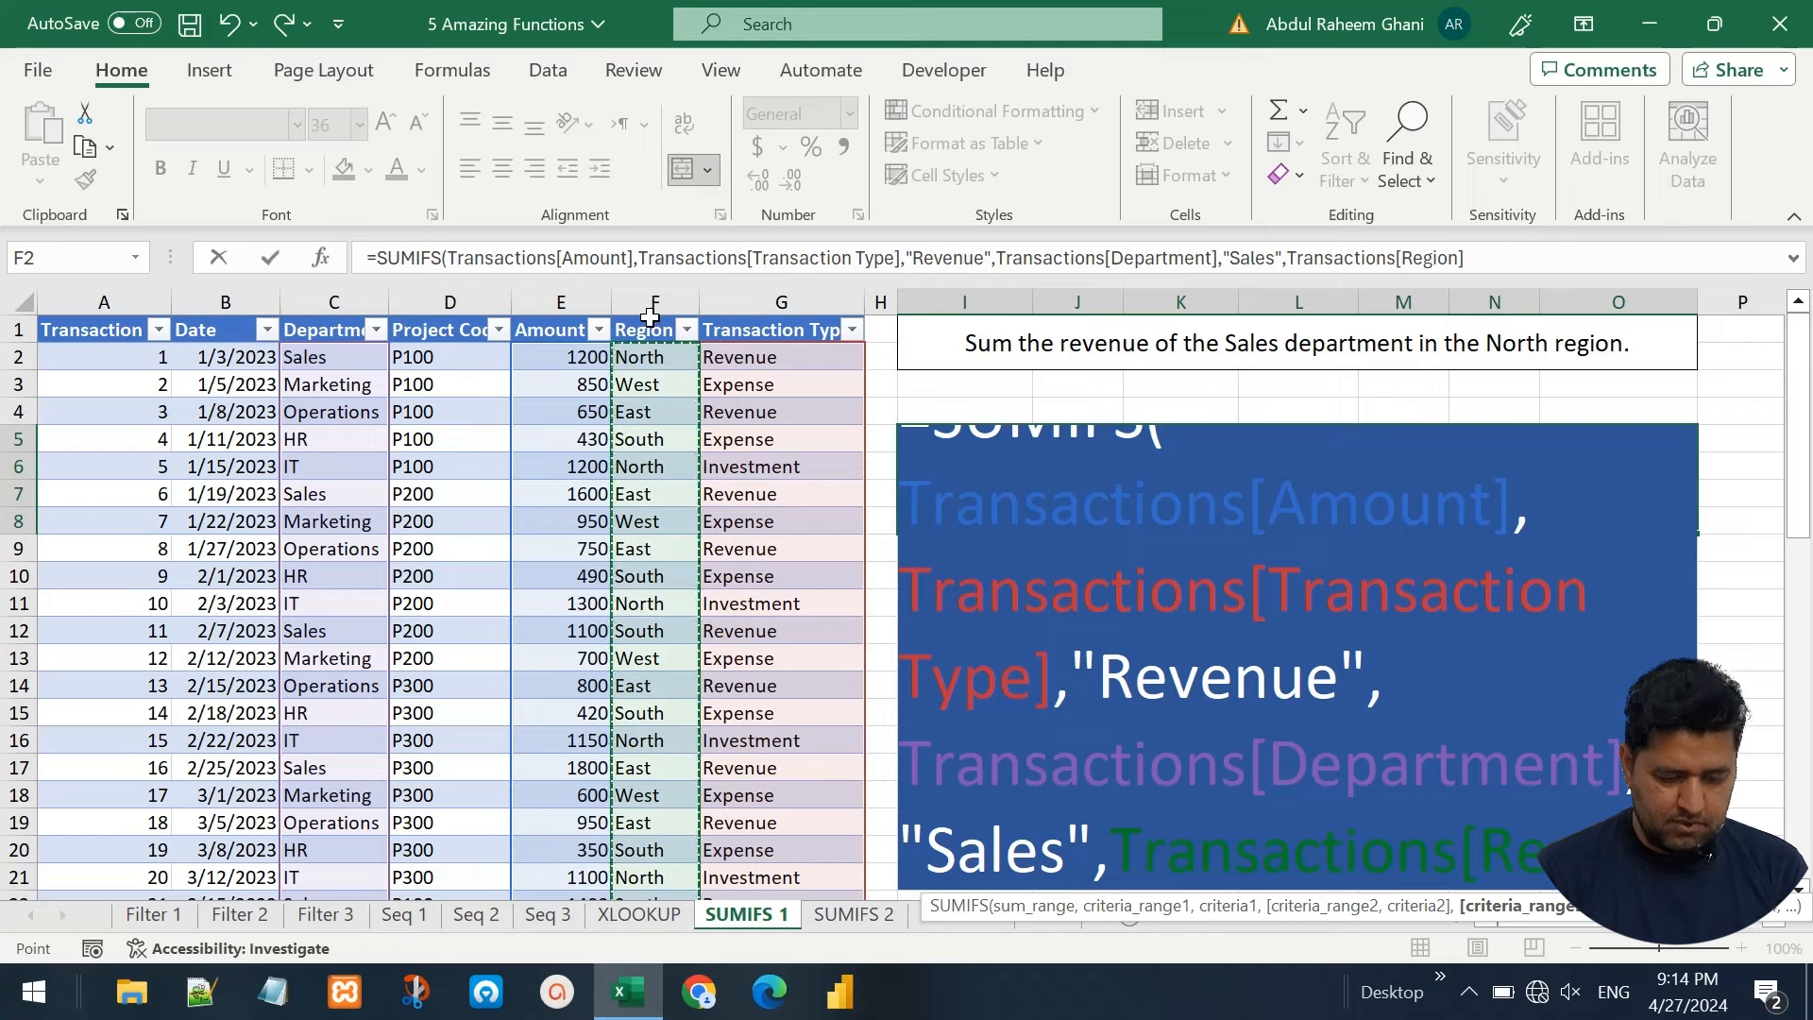
pyautogui.write(',"N')
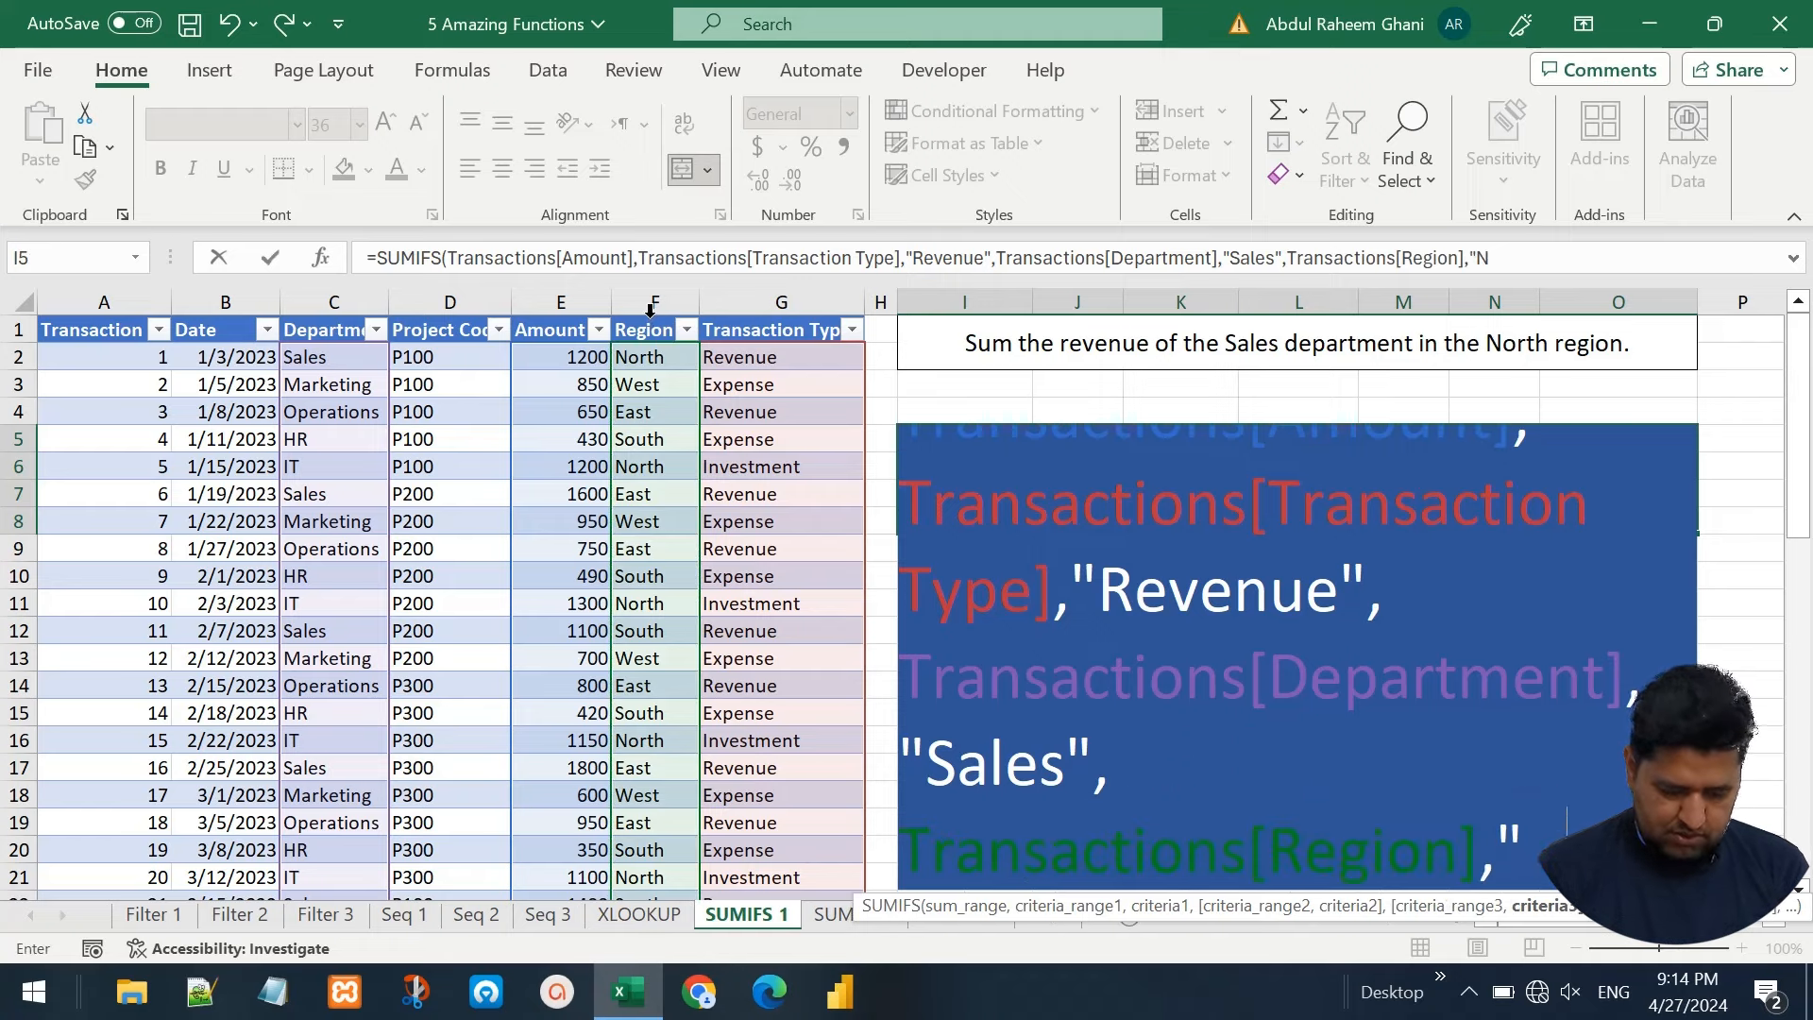
pyautogui.write('orth"')
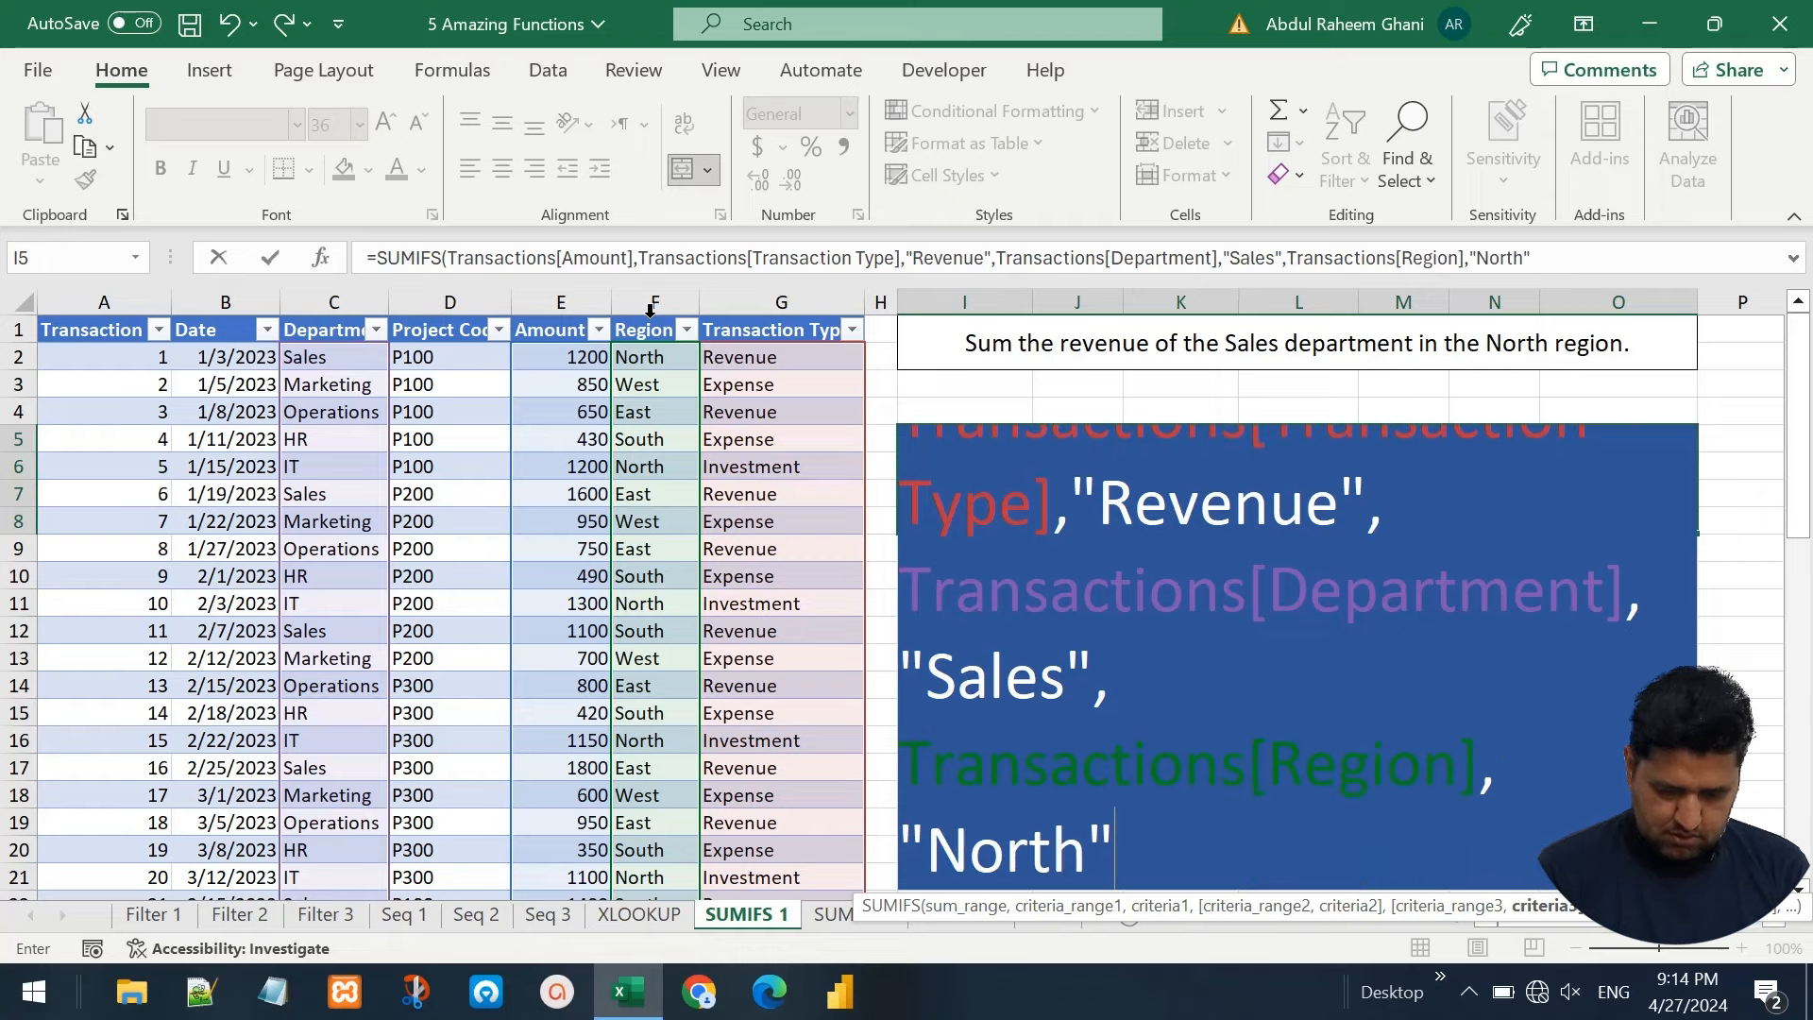
pyautogui.write(')')
pyautogui.hotkey('ctrl', 'Return')
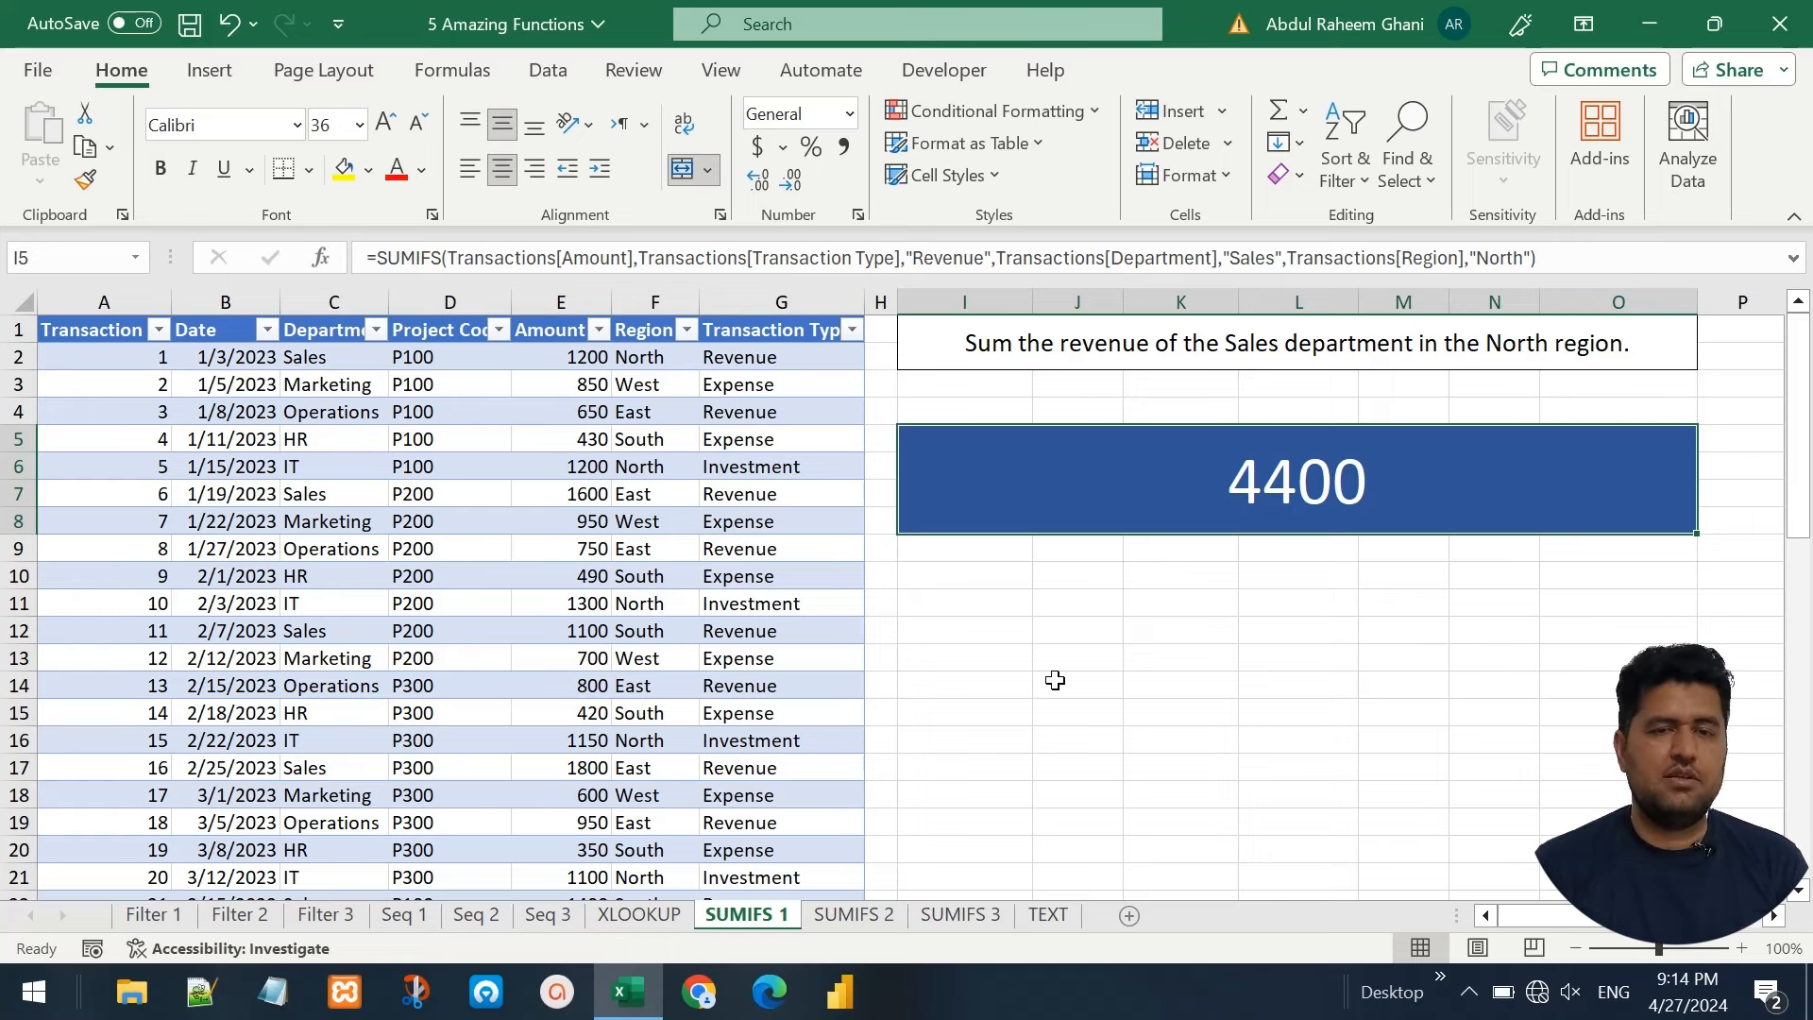
# On the SUMIFS 2 sheet, start a SUMIFS formula in merged cell I5 with Transactions2[Amount] as the sum range
pyautogui.click(839, 915)
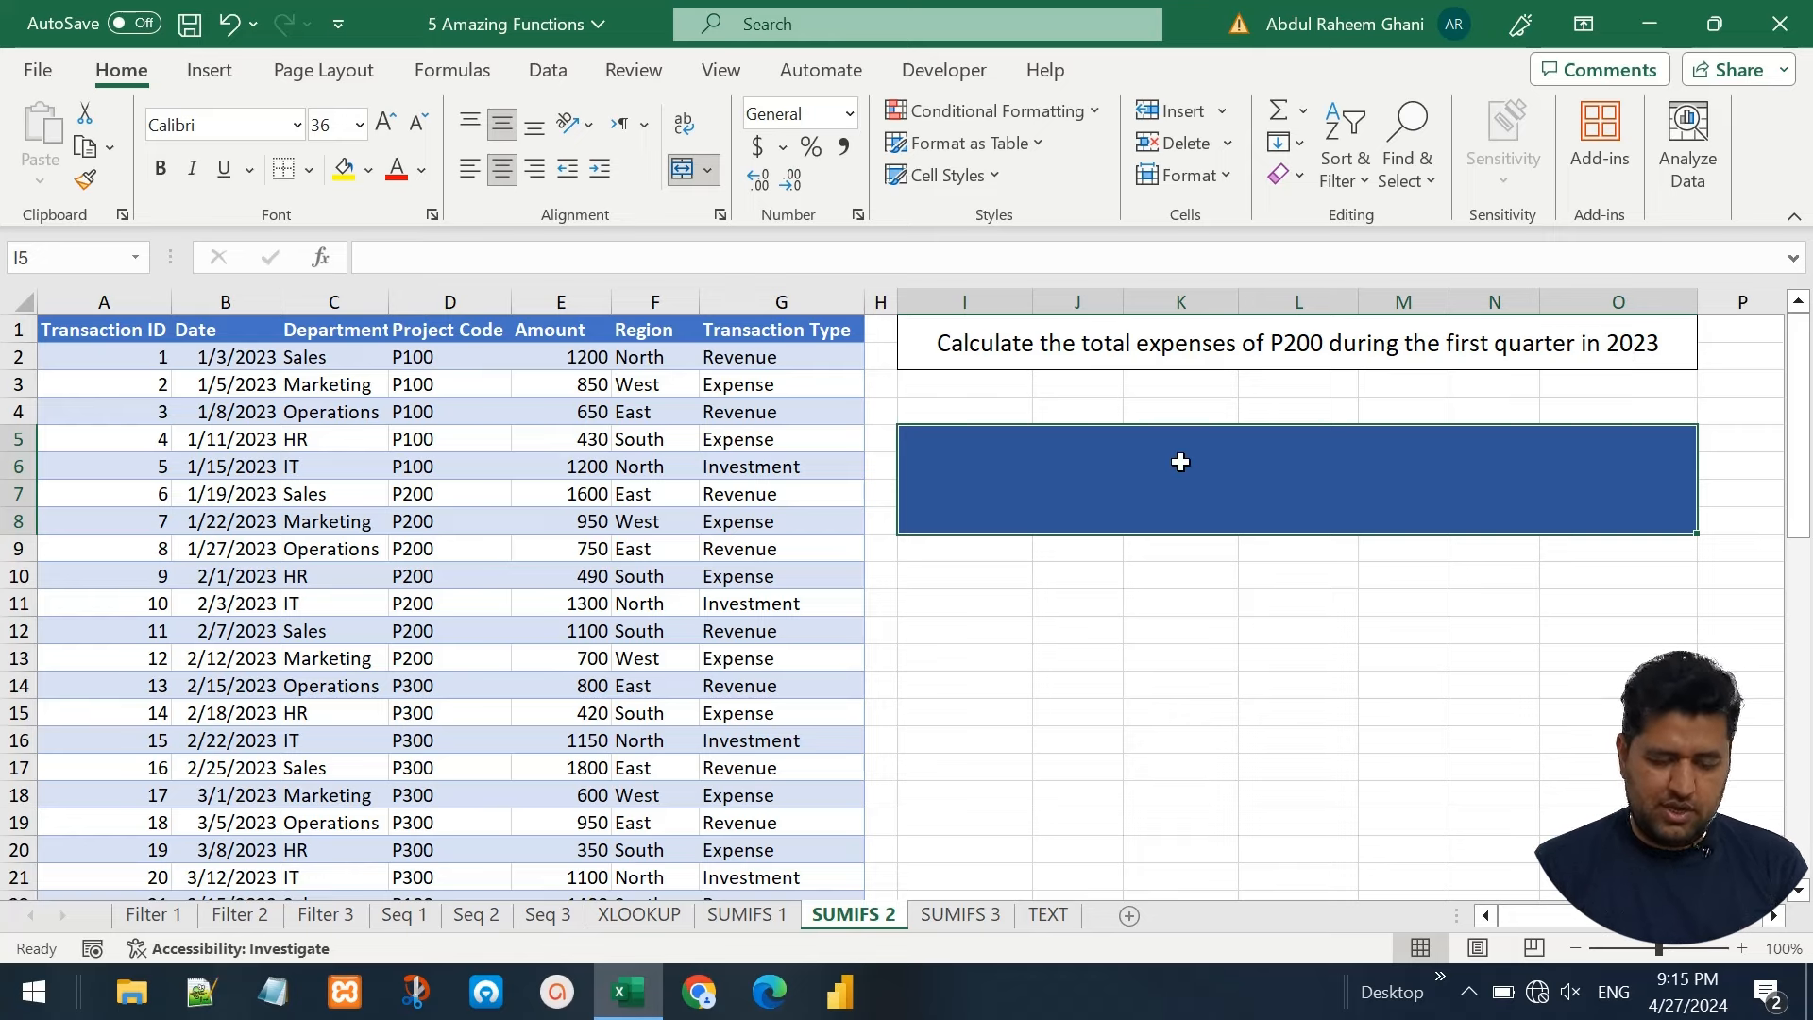
pyautogui.write('=sumi')
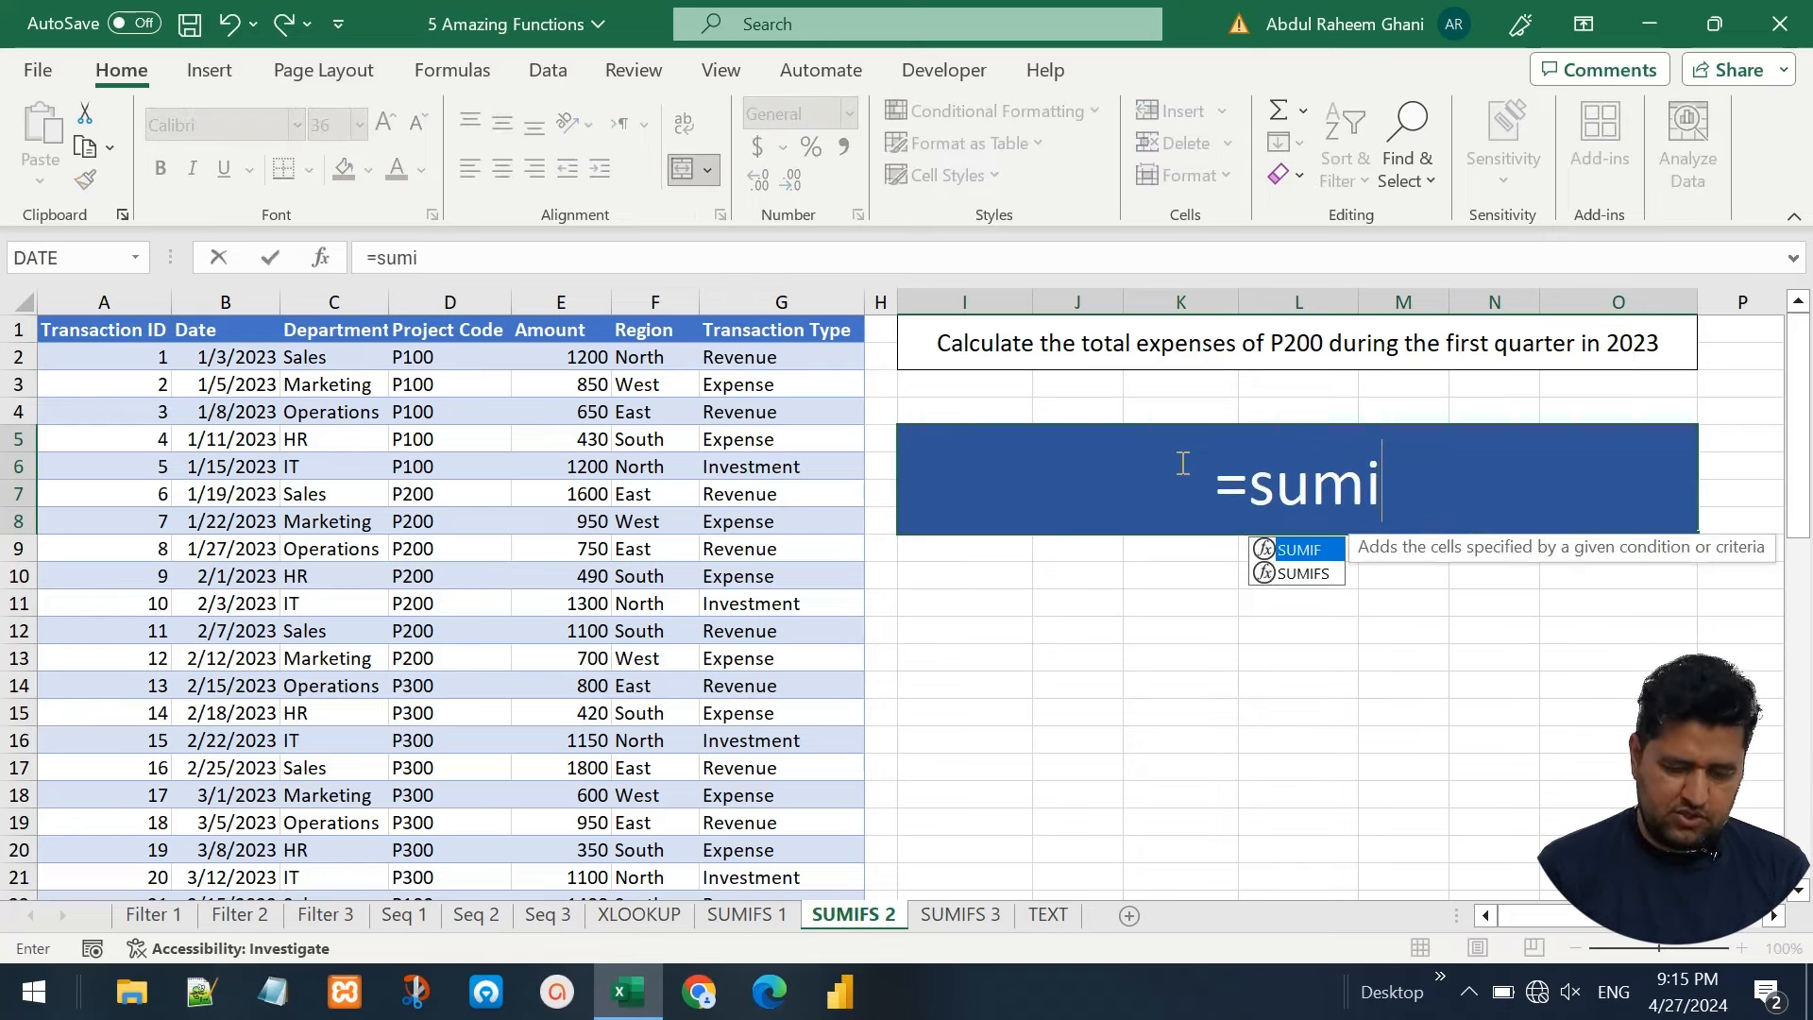
pyautogui.press('Tab')
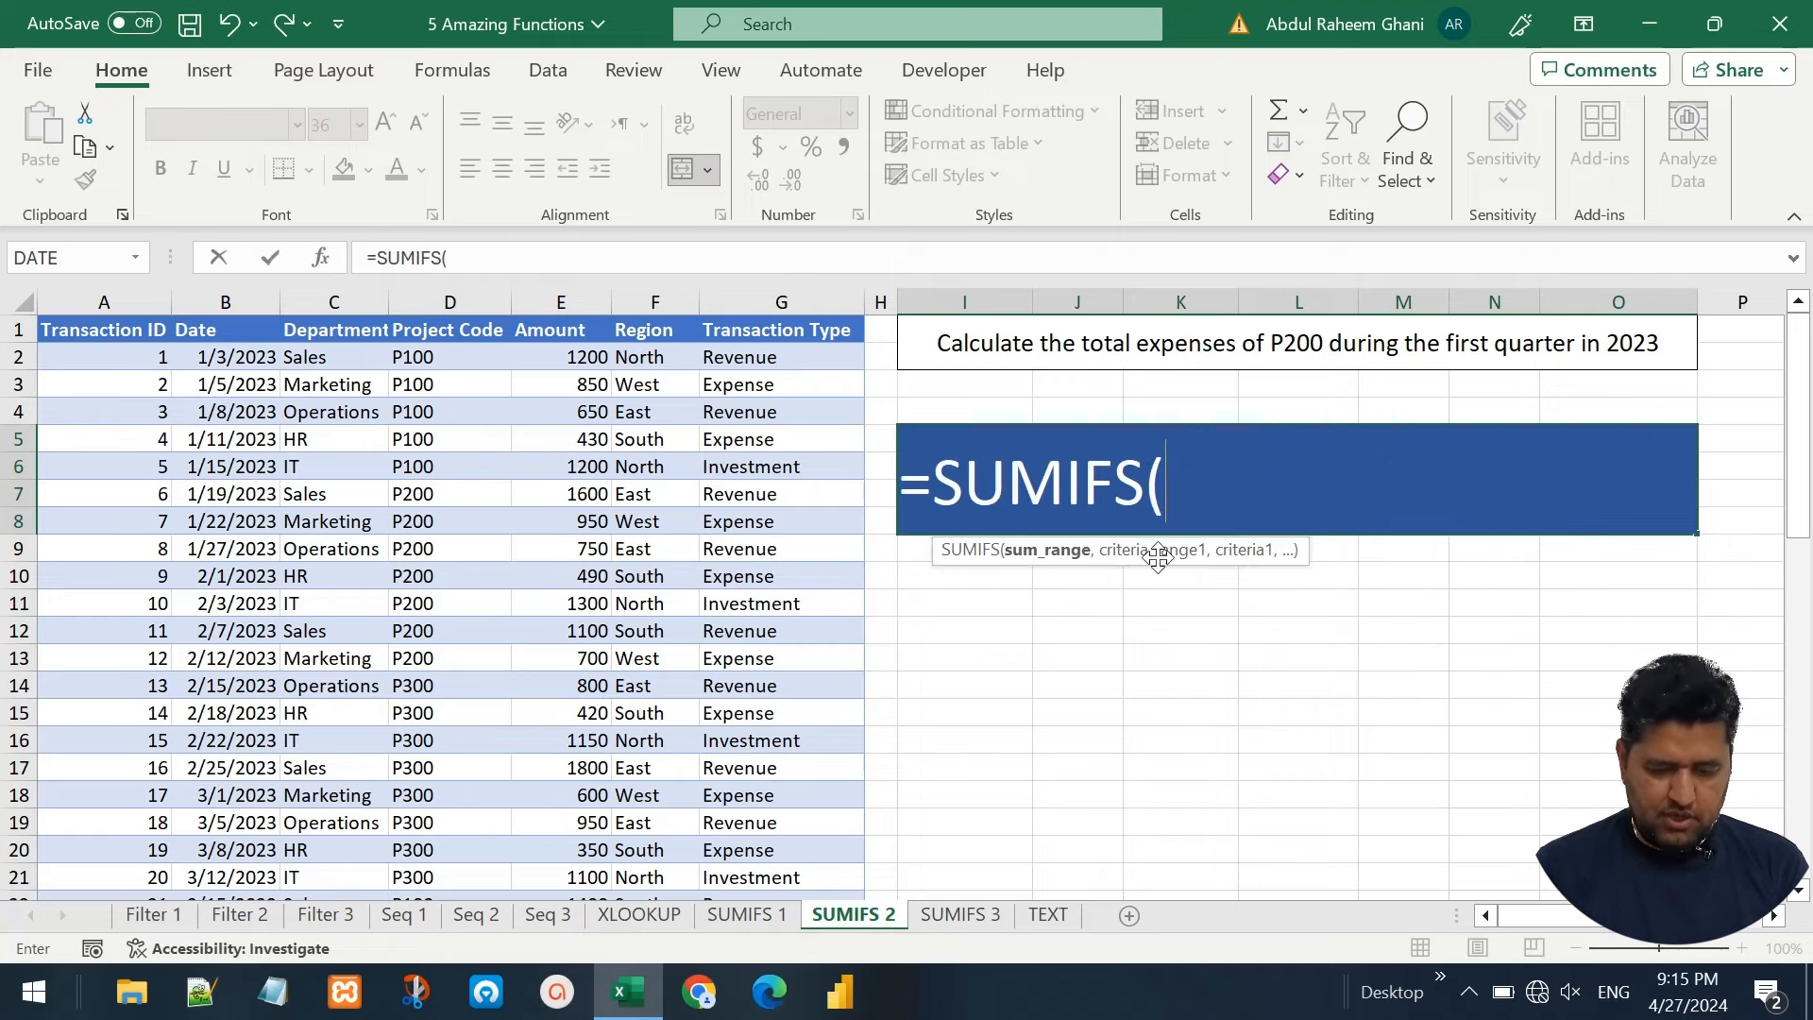
pyautogui.click(549, 311)
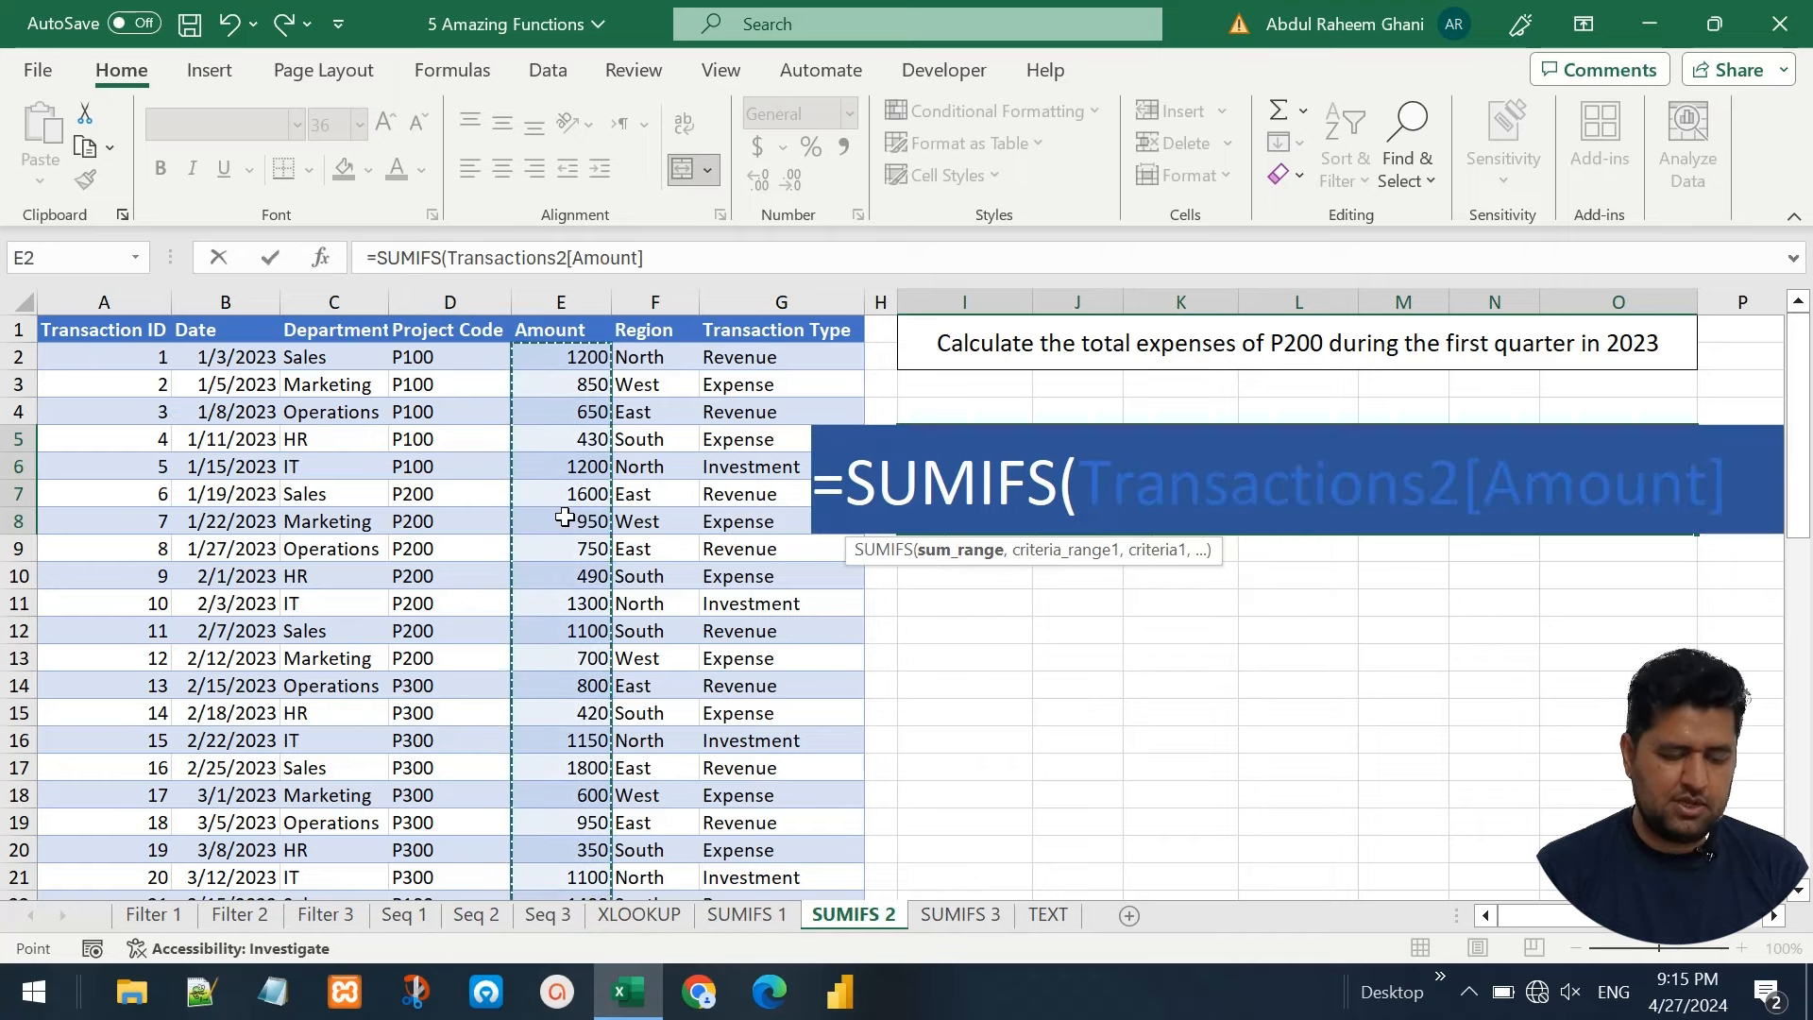
pyautogui.write(',')
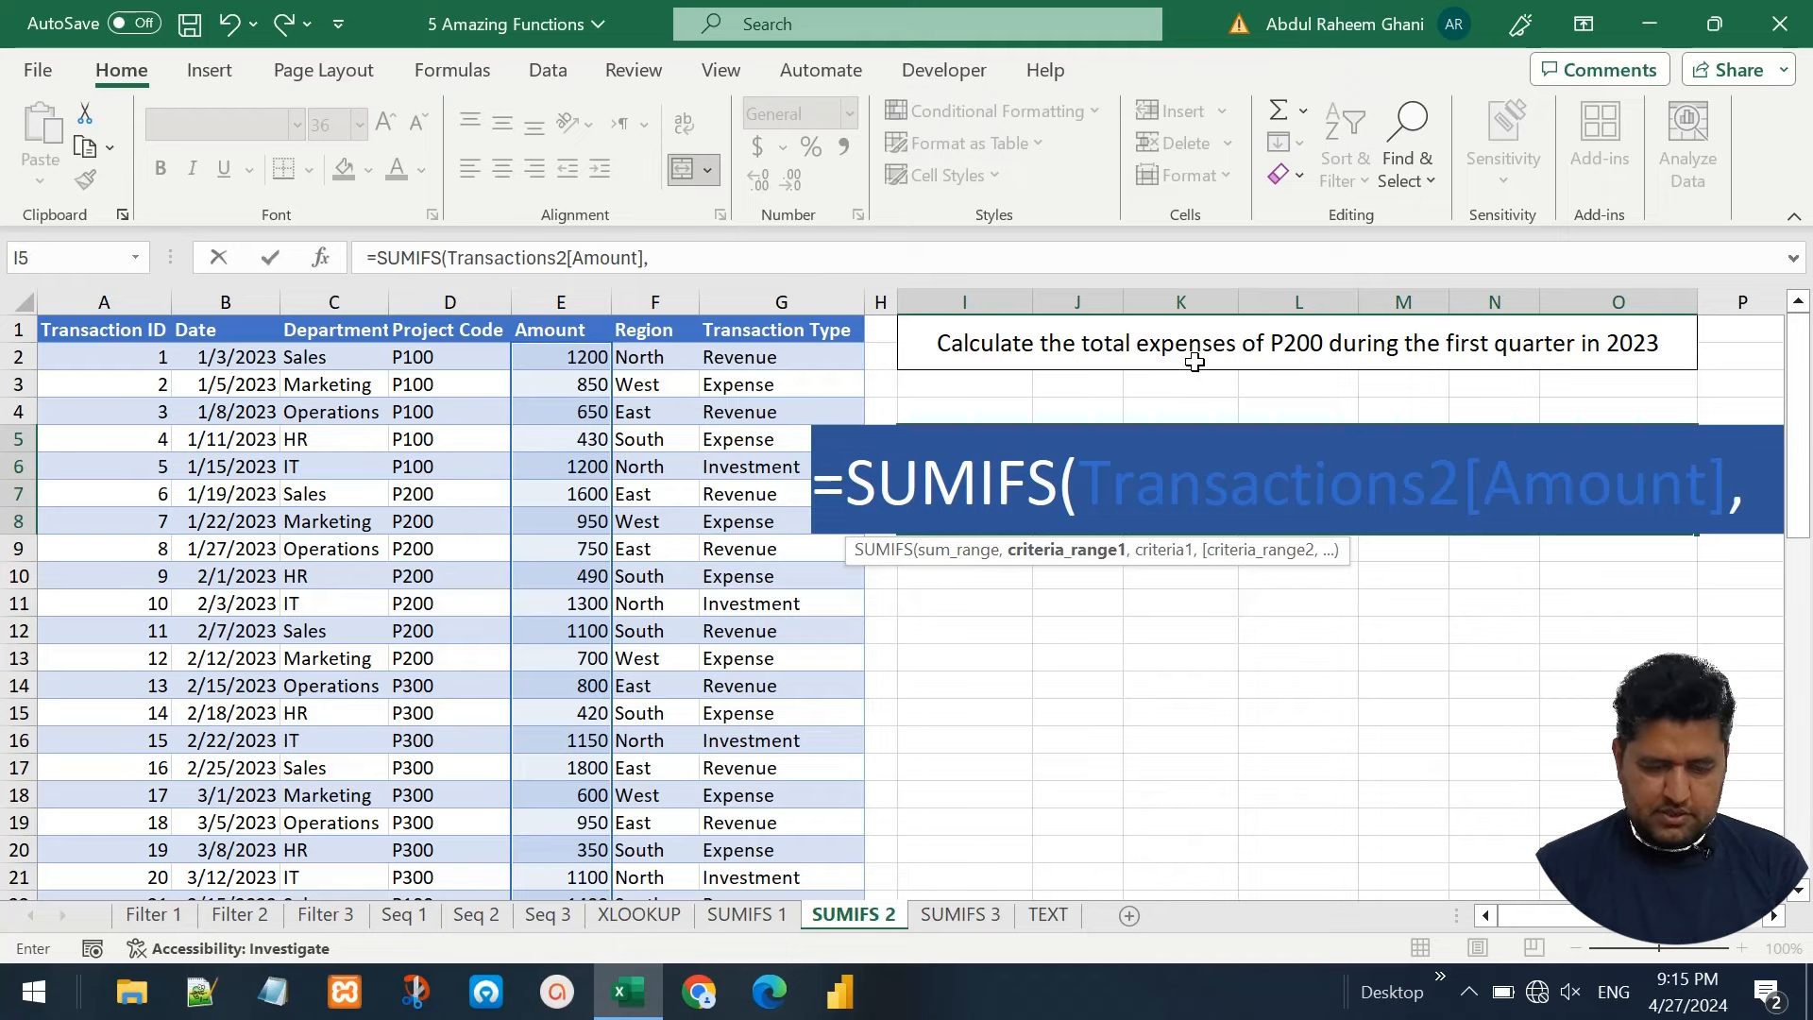
# Add Transactions2[Transaction Type] with the criterion "Expense" as the formula's first condition
pyautogui.click(770, 319)
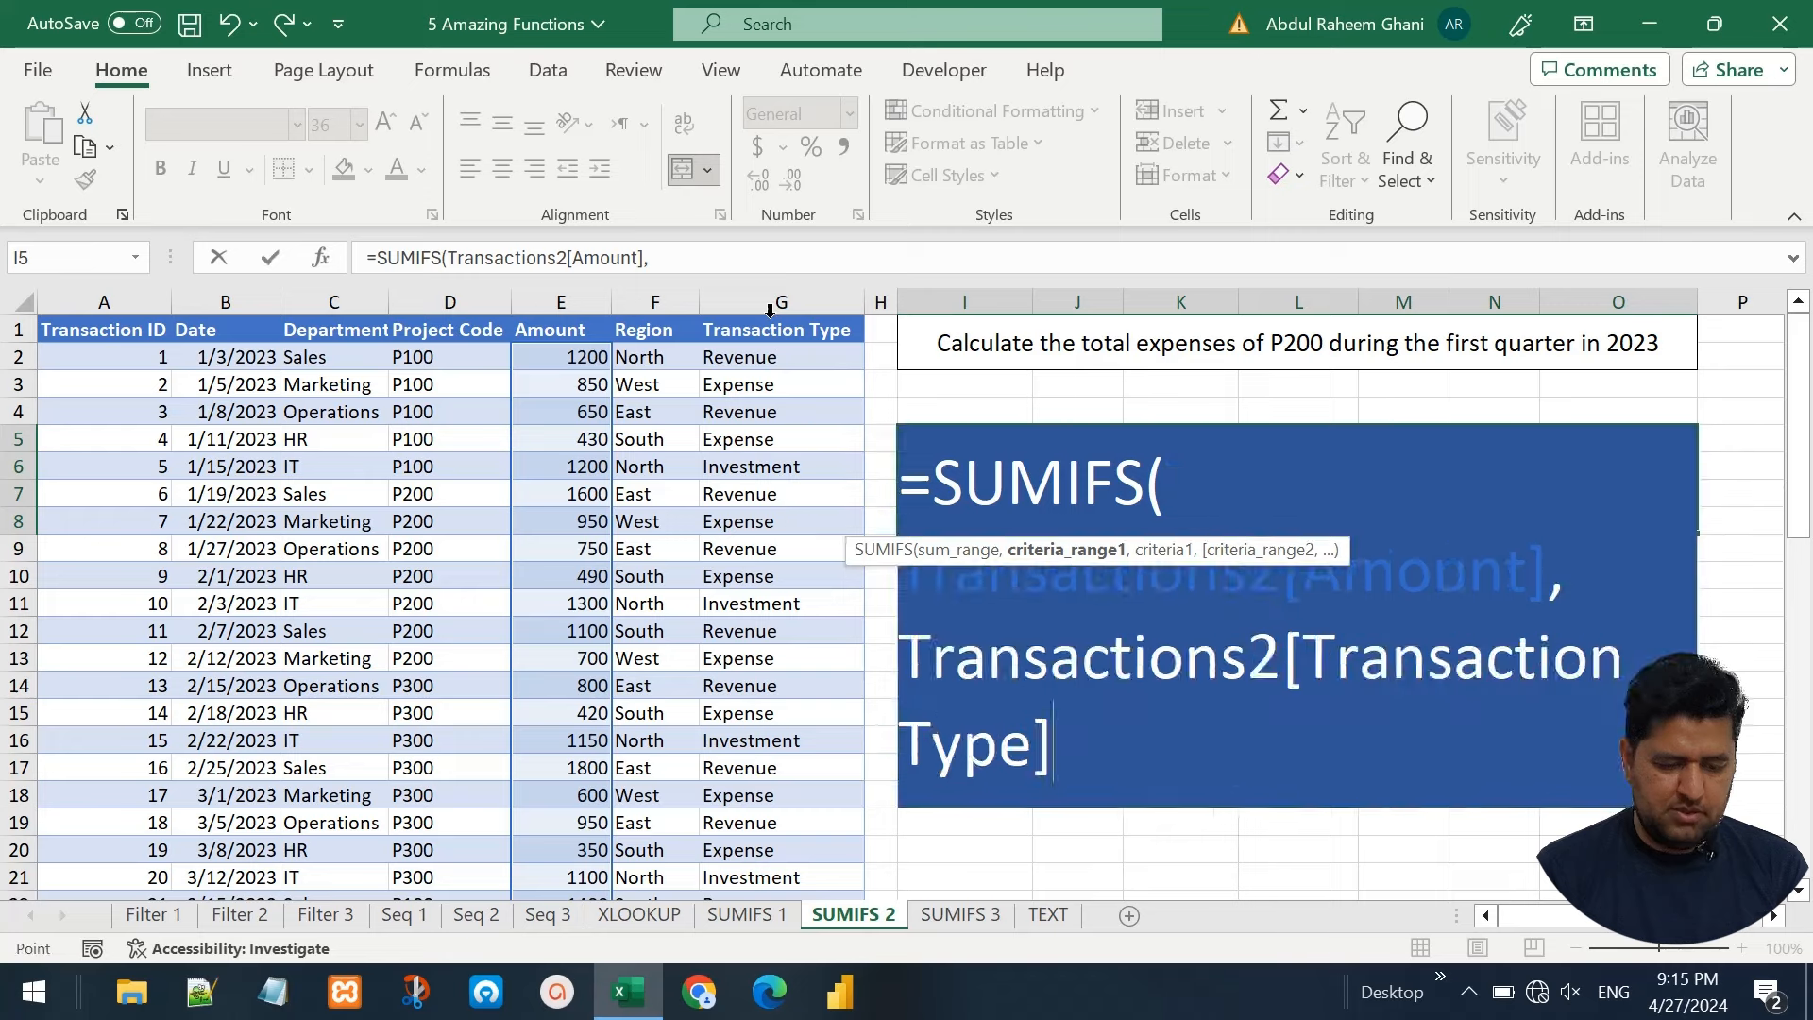
pyautogui.write(',"Expe')
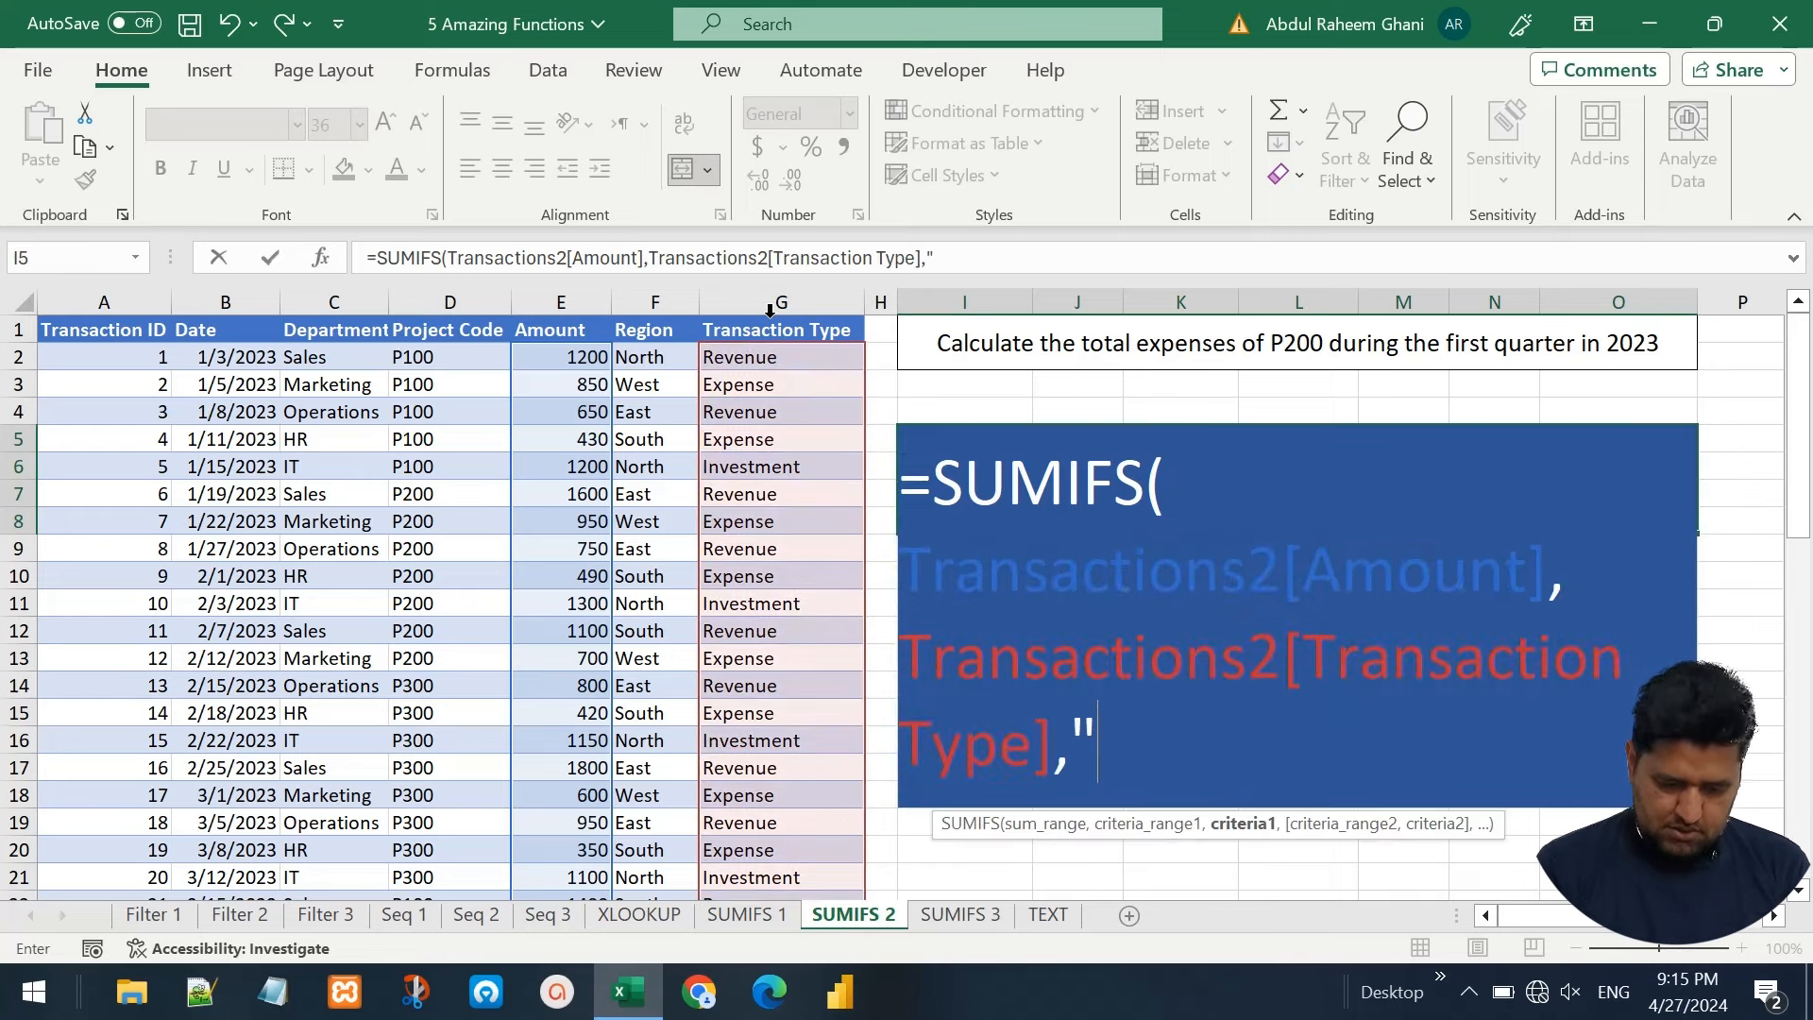
pyautogui.write('nse')
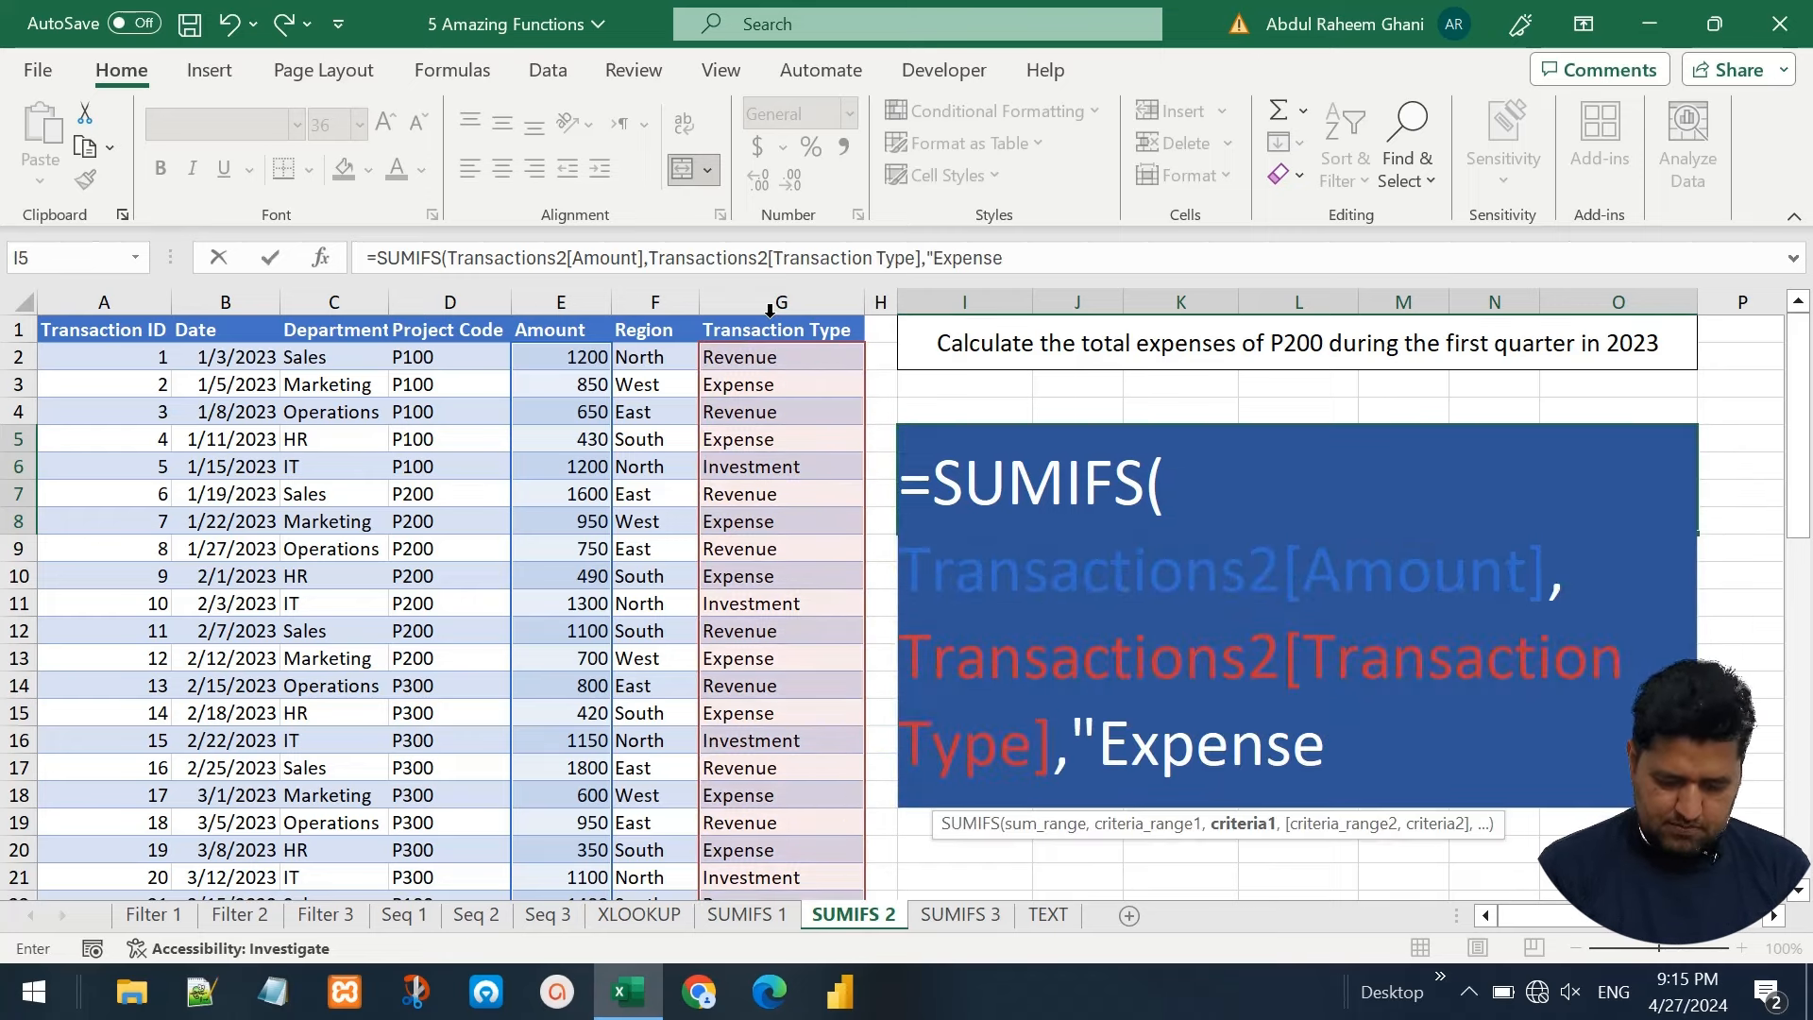
pyautogui.write('",')
# Add Transactions2[Project Code] with the criterion "P200" as the formula's second condition
pyautogui.click(423, 307)
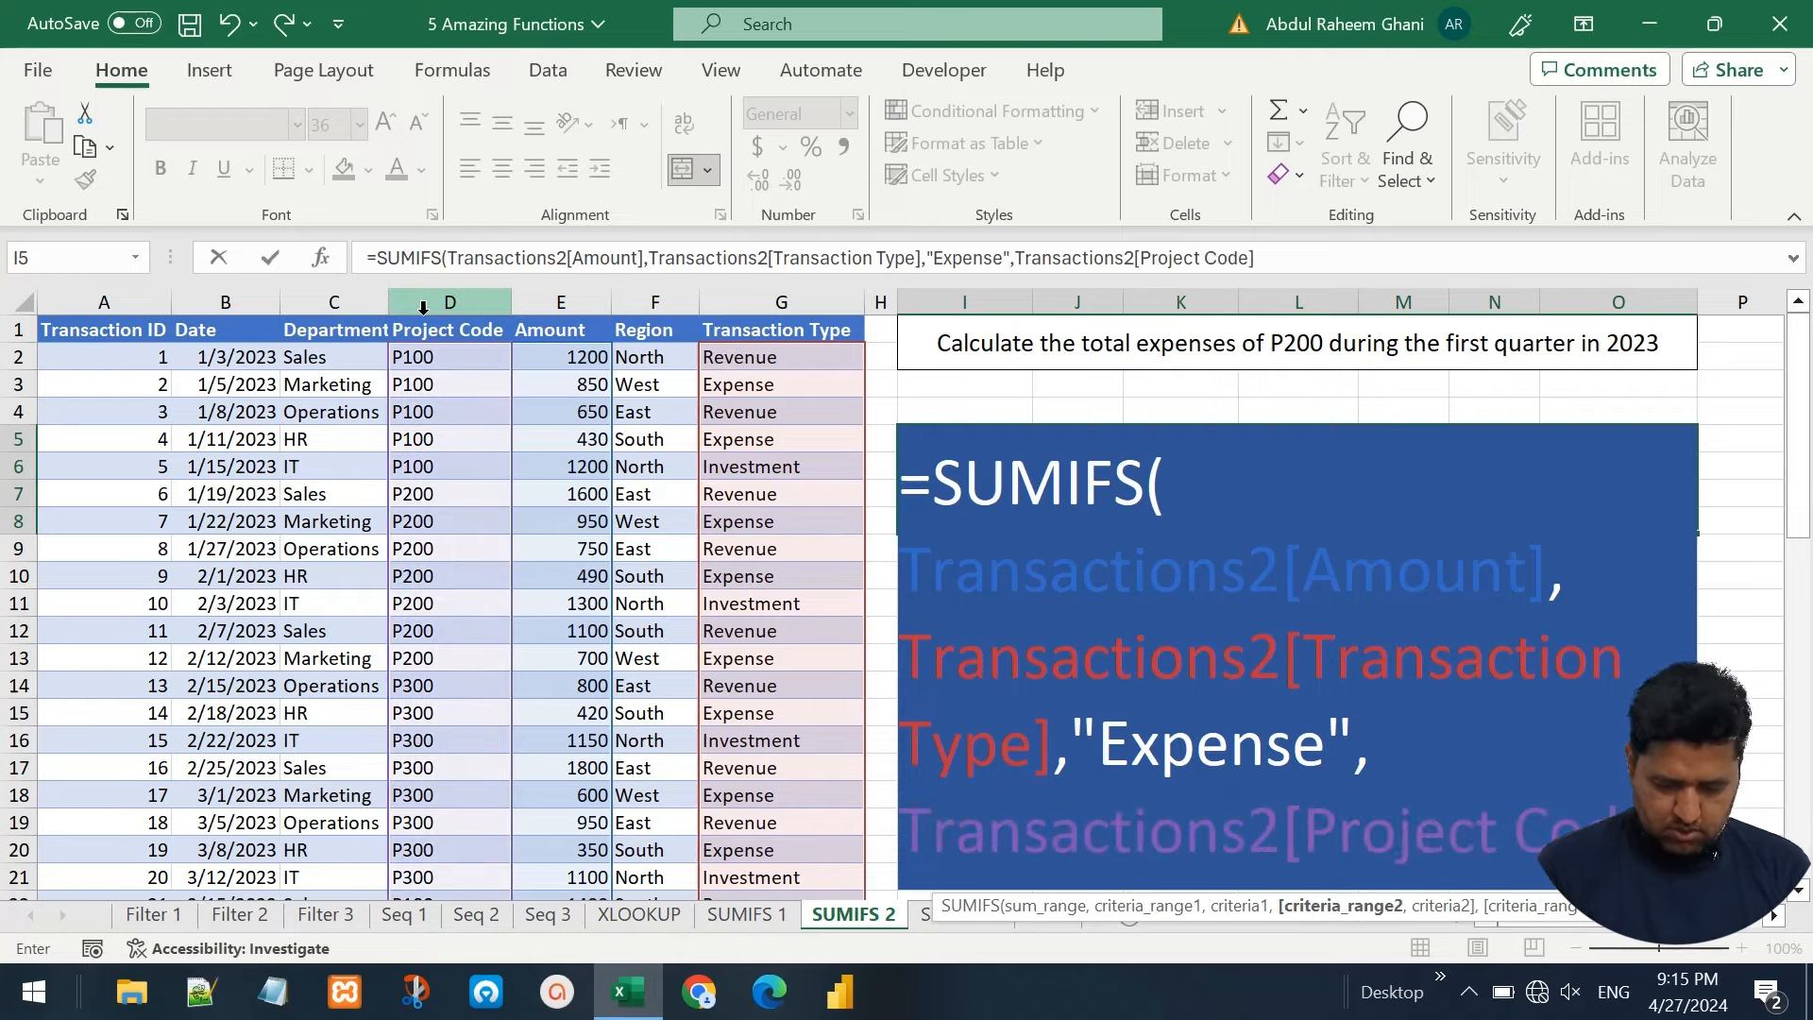
pyautogui.write(',"')
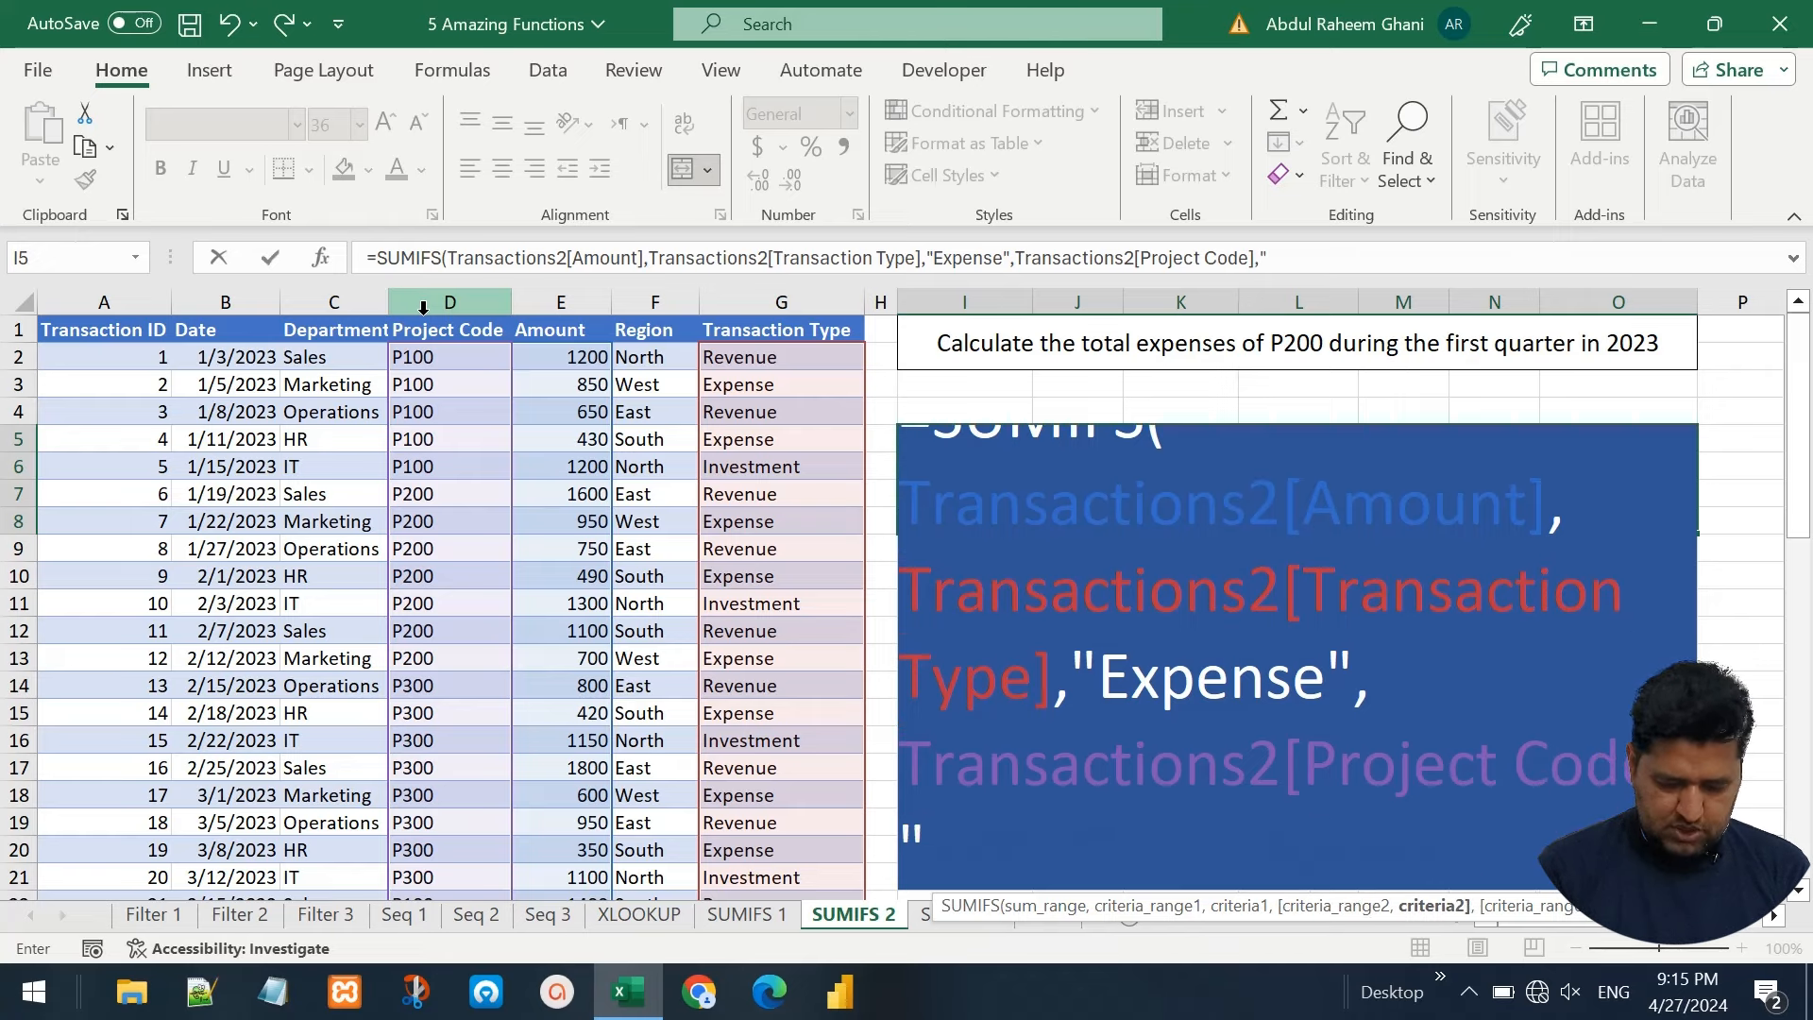
pyautogui.write('P200"')
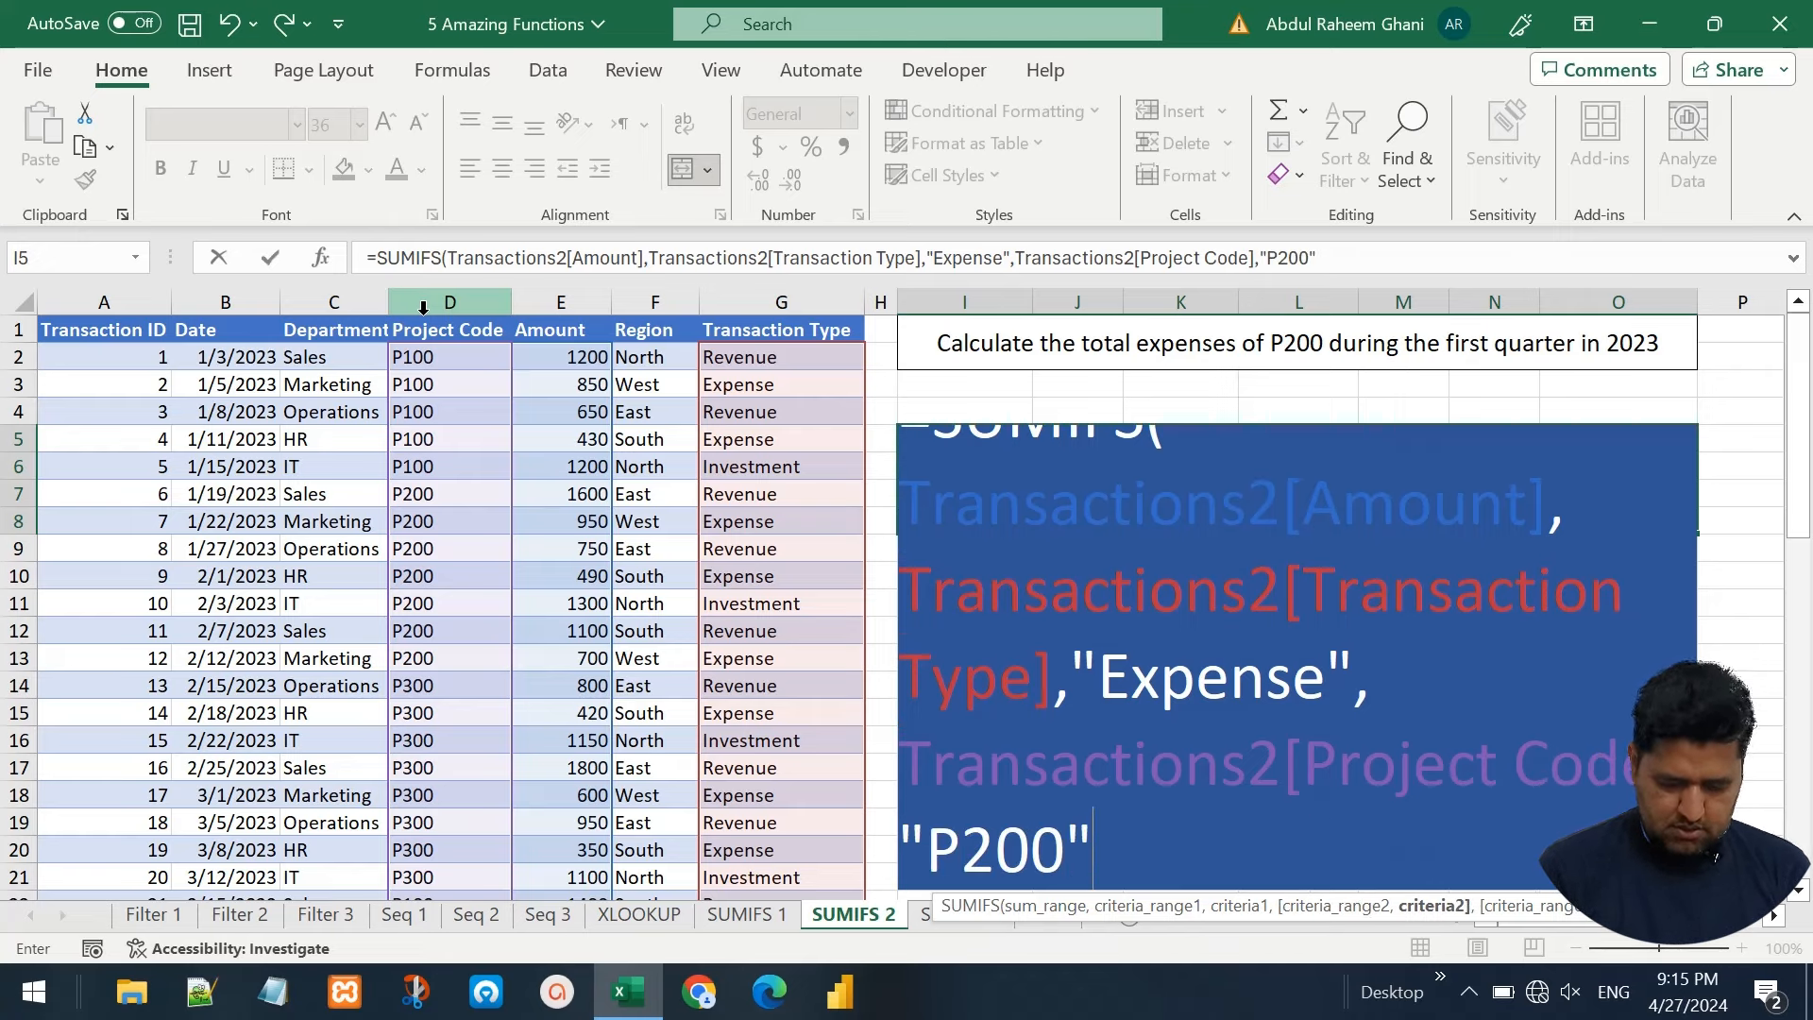
pyautogui.write(',')
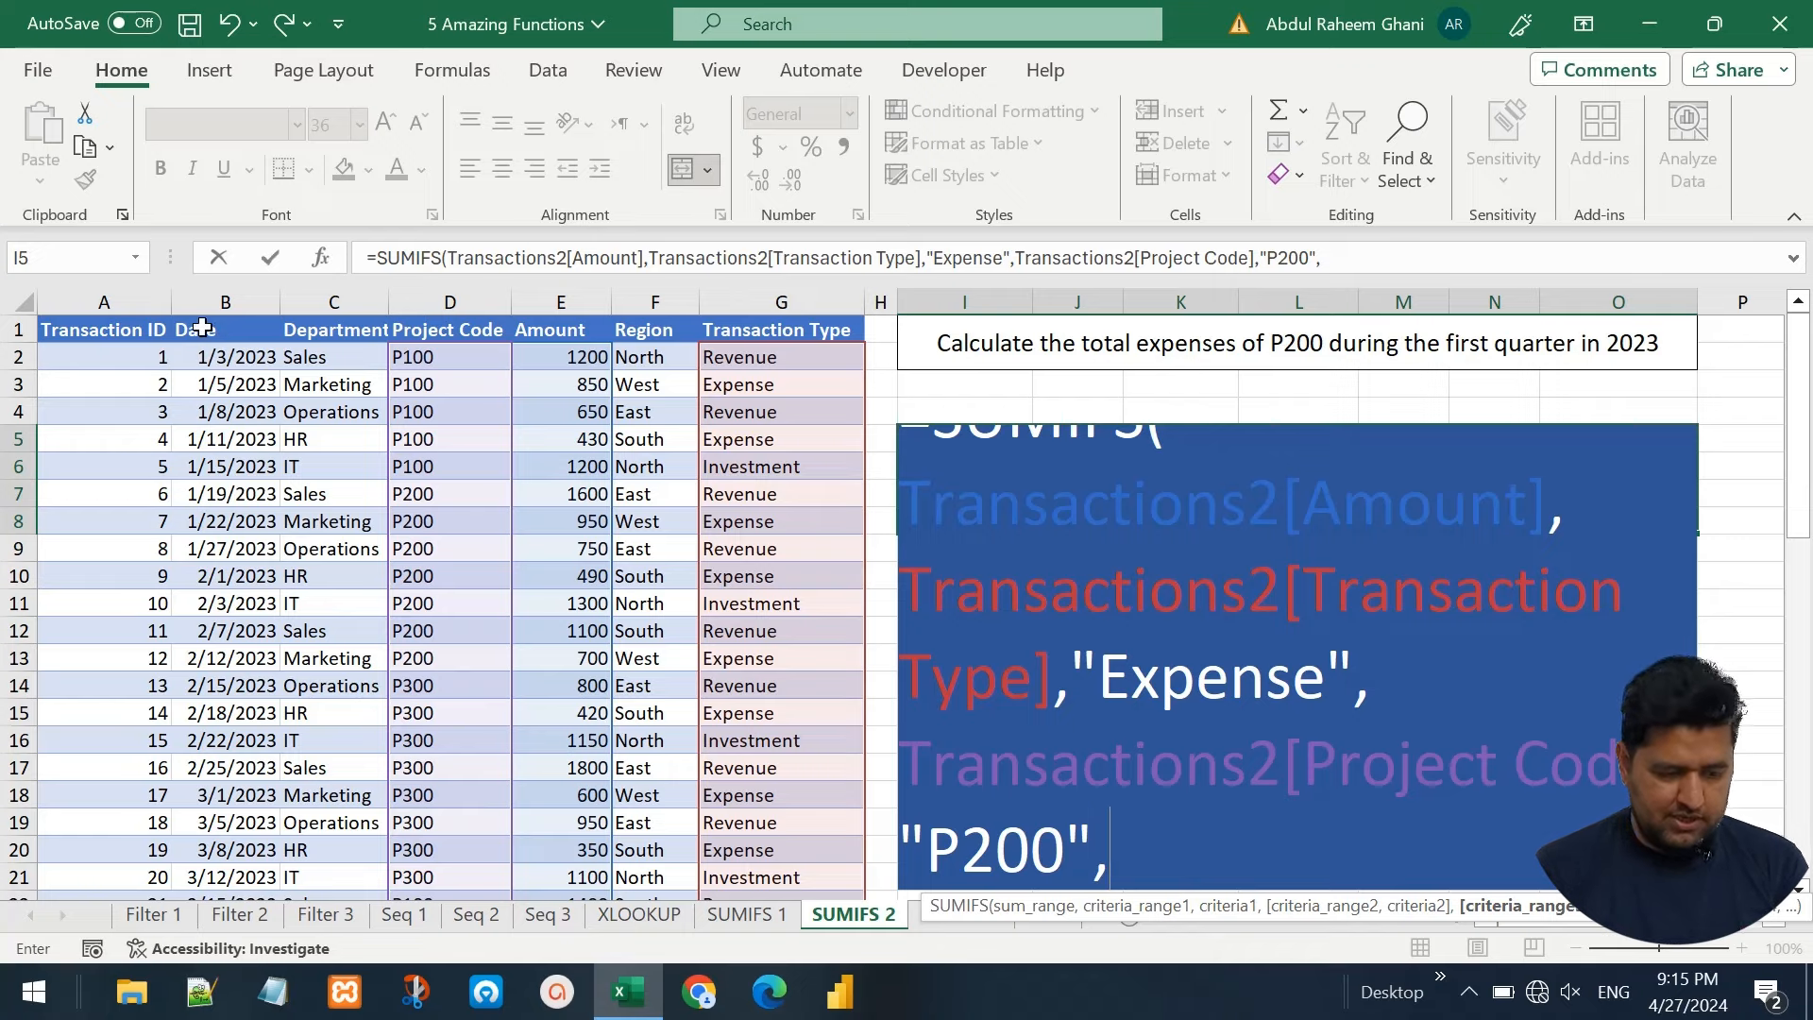
# Add Transactions2[Date] with the criterion ">=2023-01-01" as the start-date condition of the SUMIFS formula
pyautogui.click(203, 311)
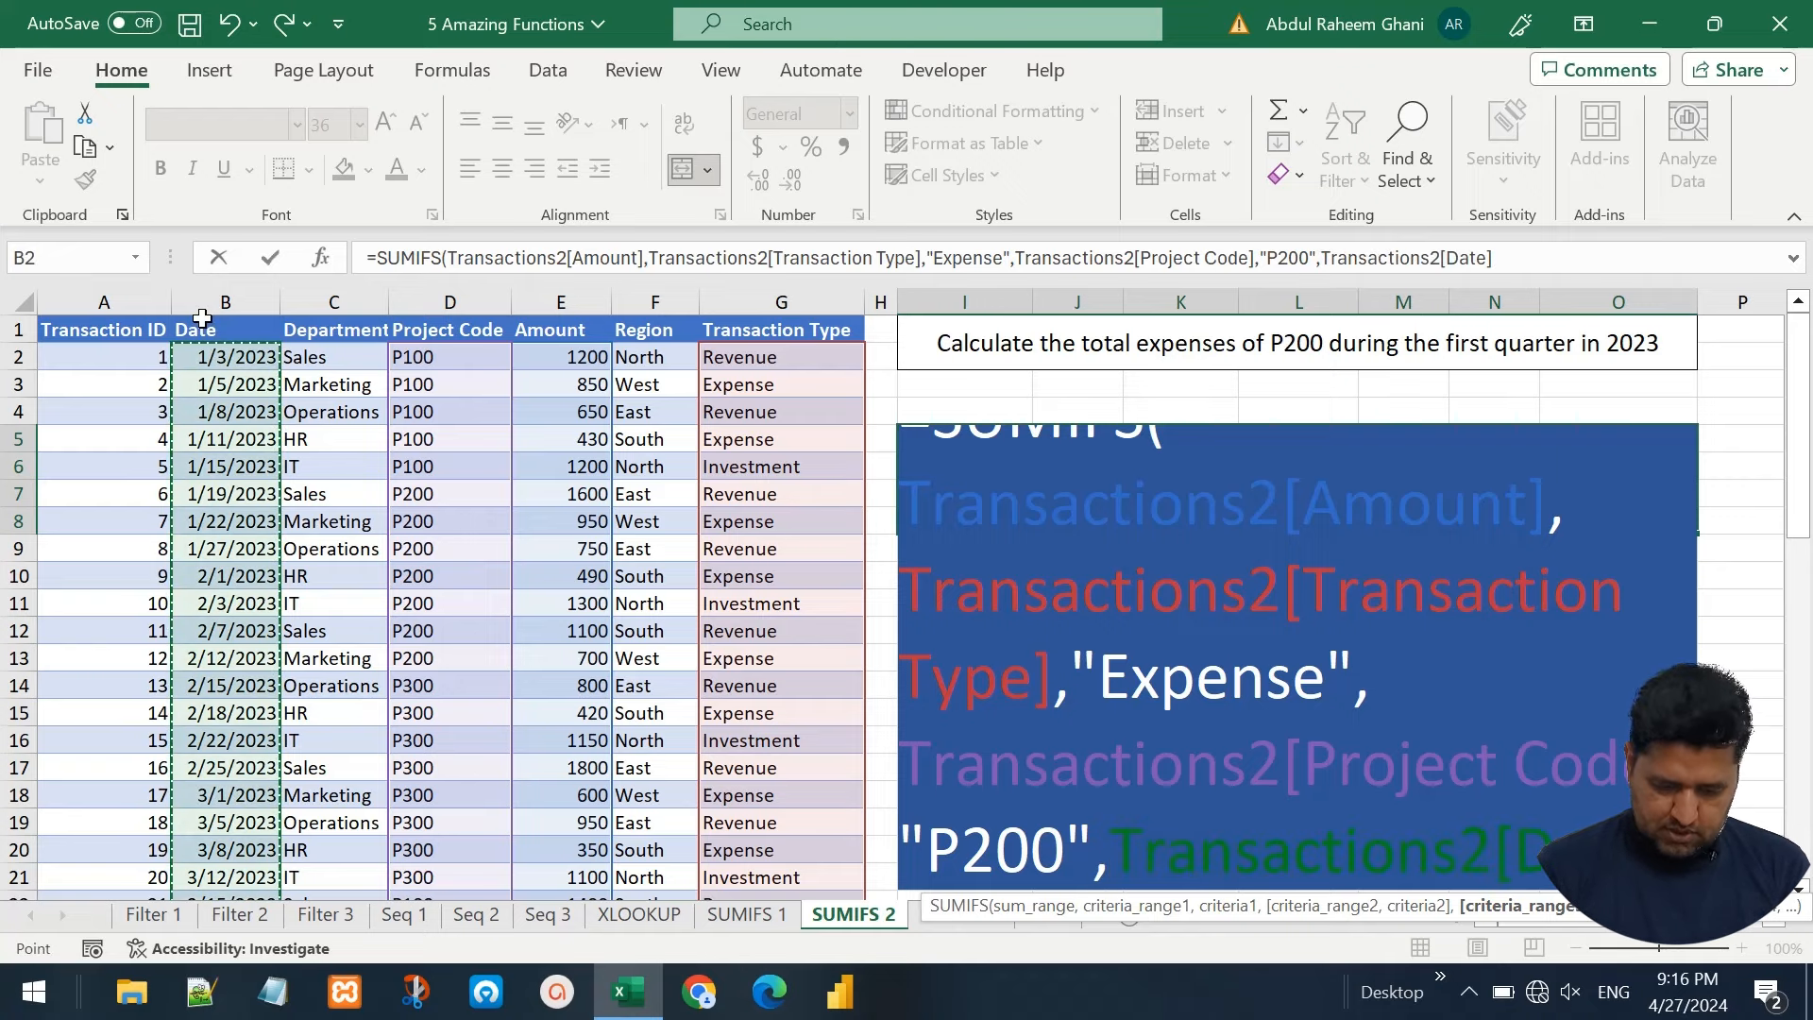
pyautogui.write(',">')
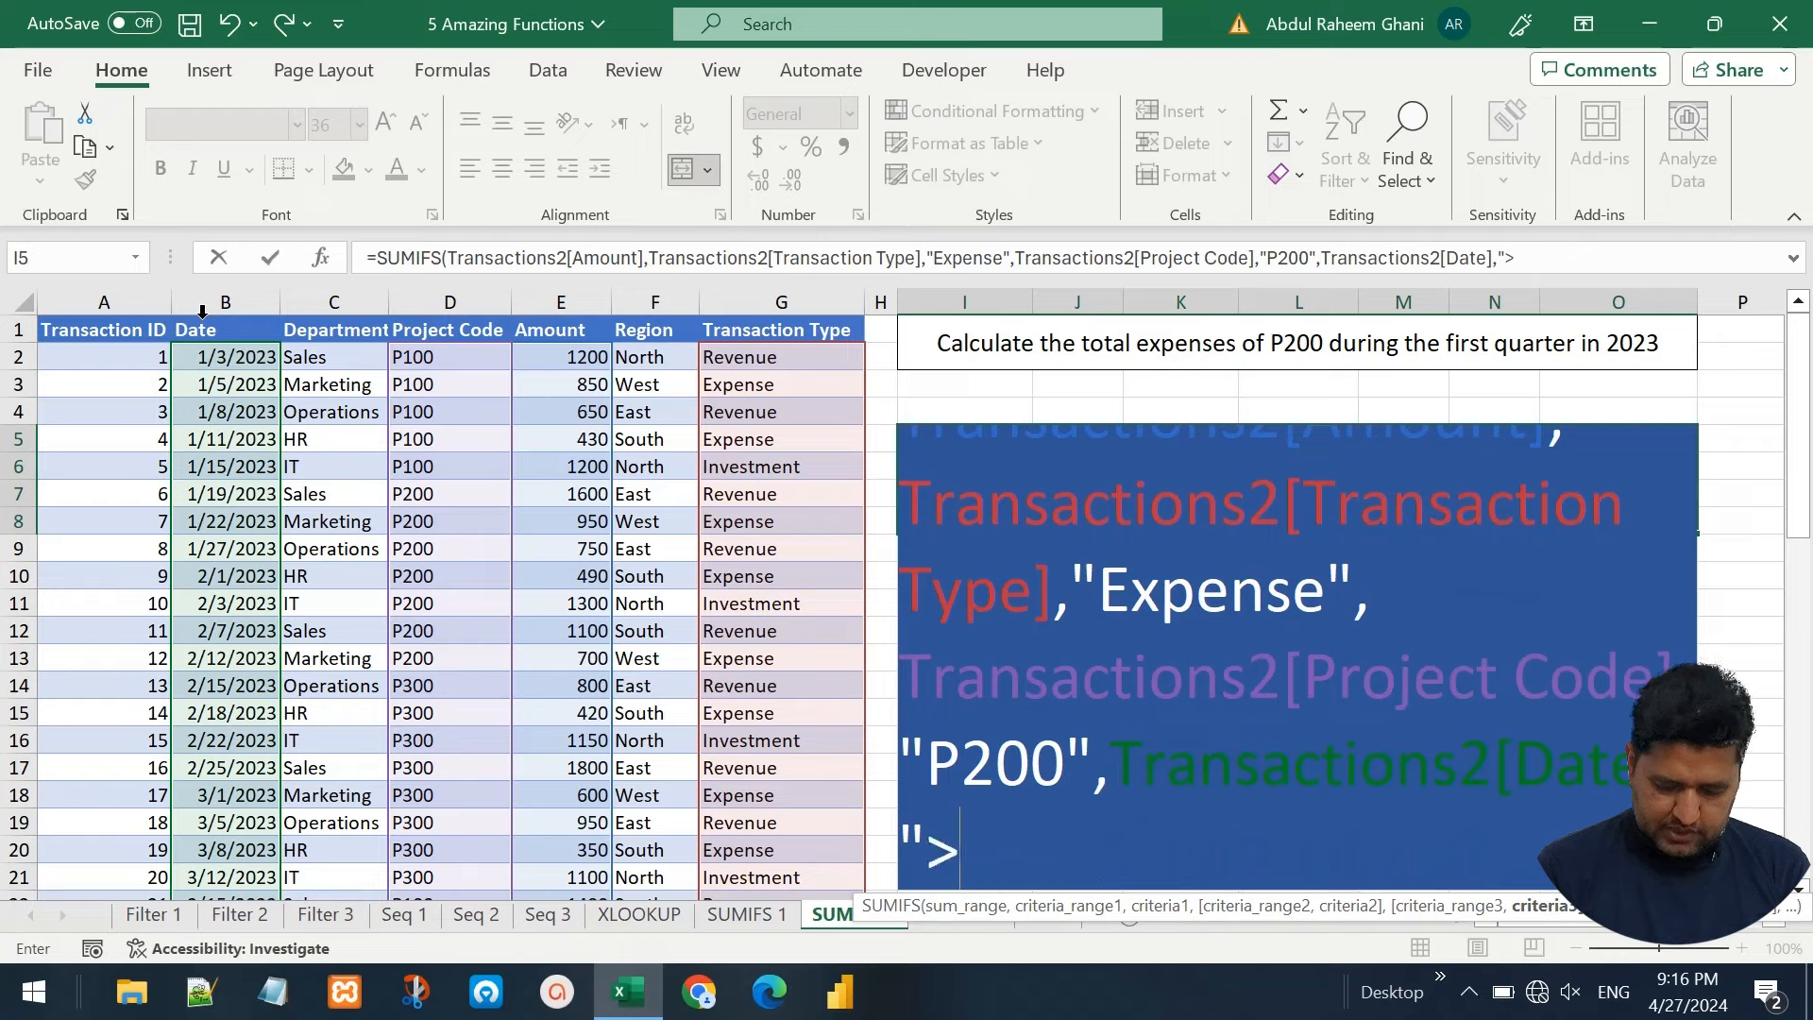
pyautogui.write('=2023')
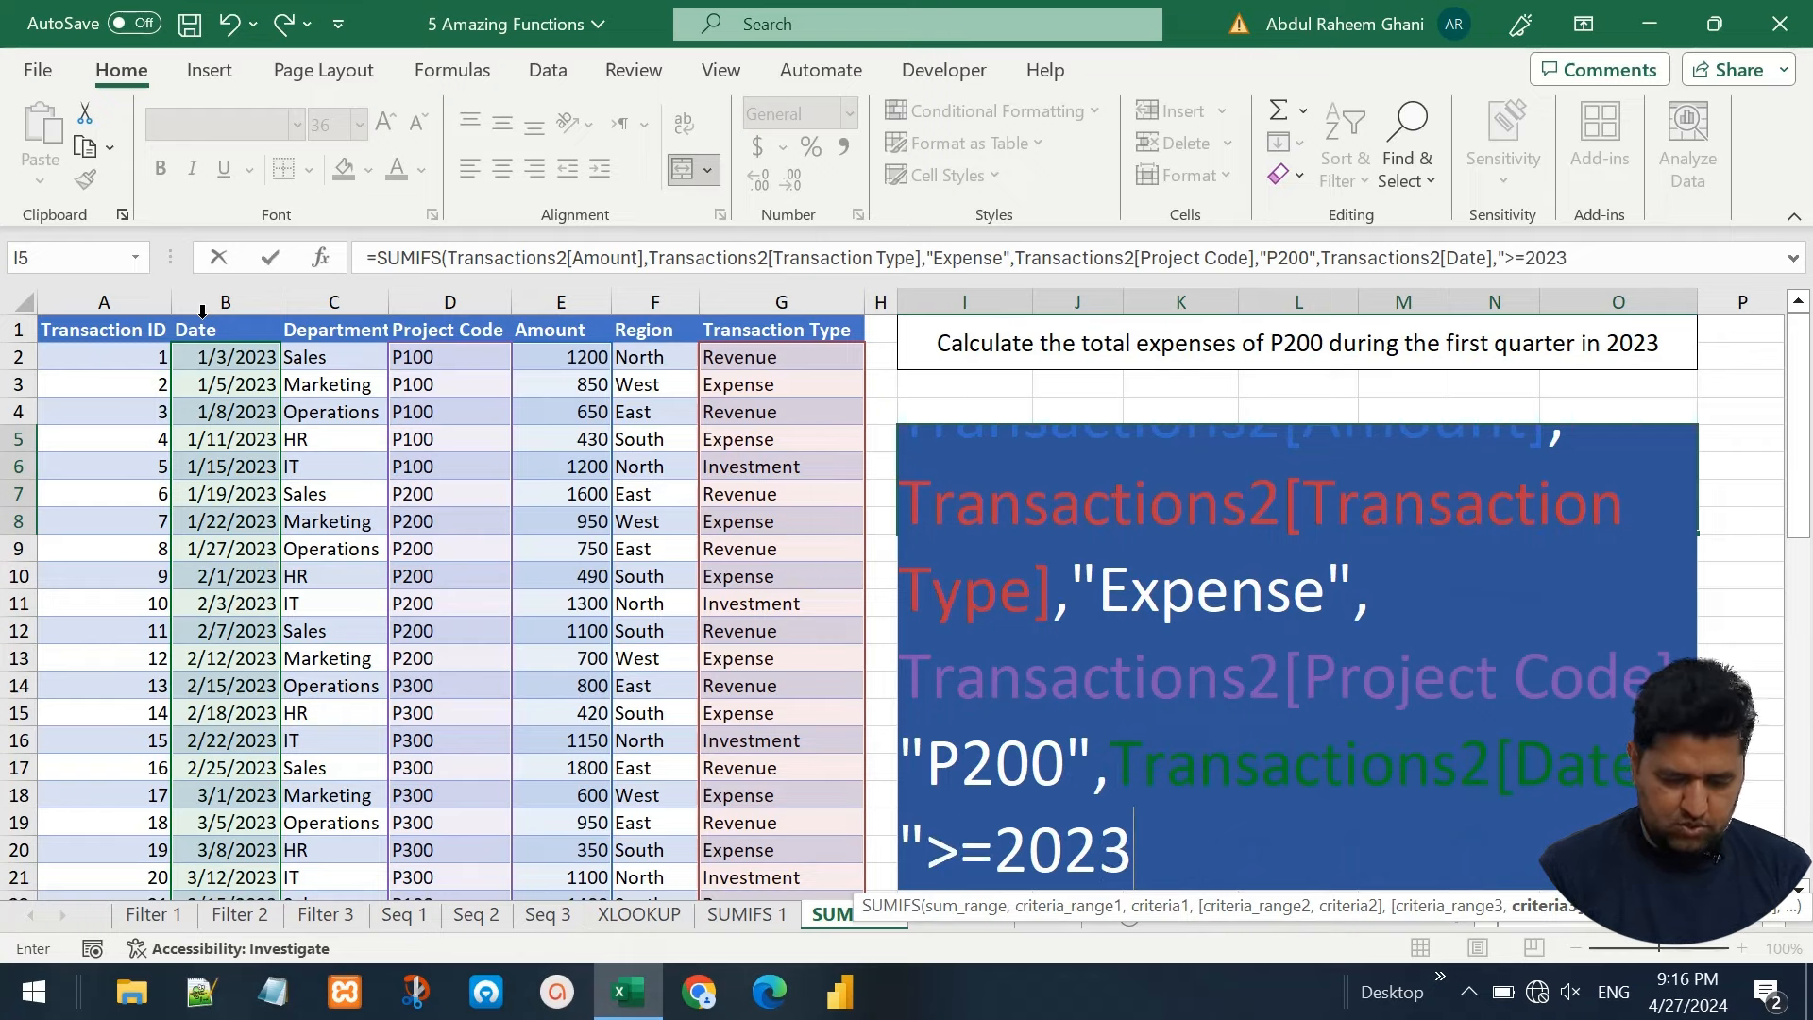
pyautogui.write('-01-01')
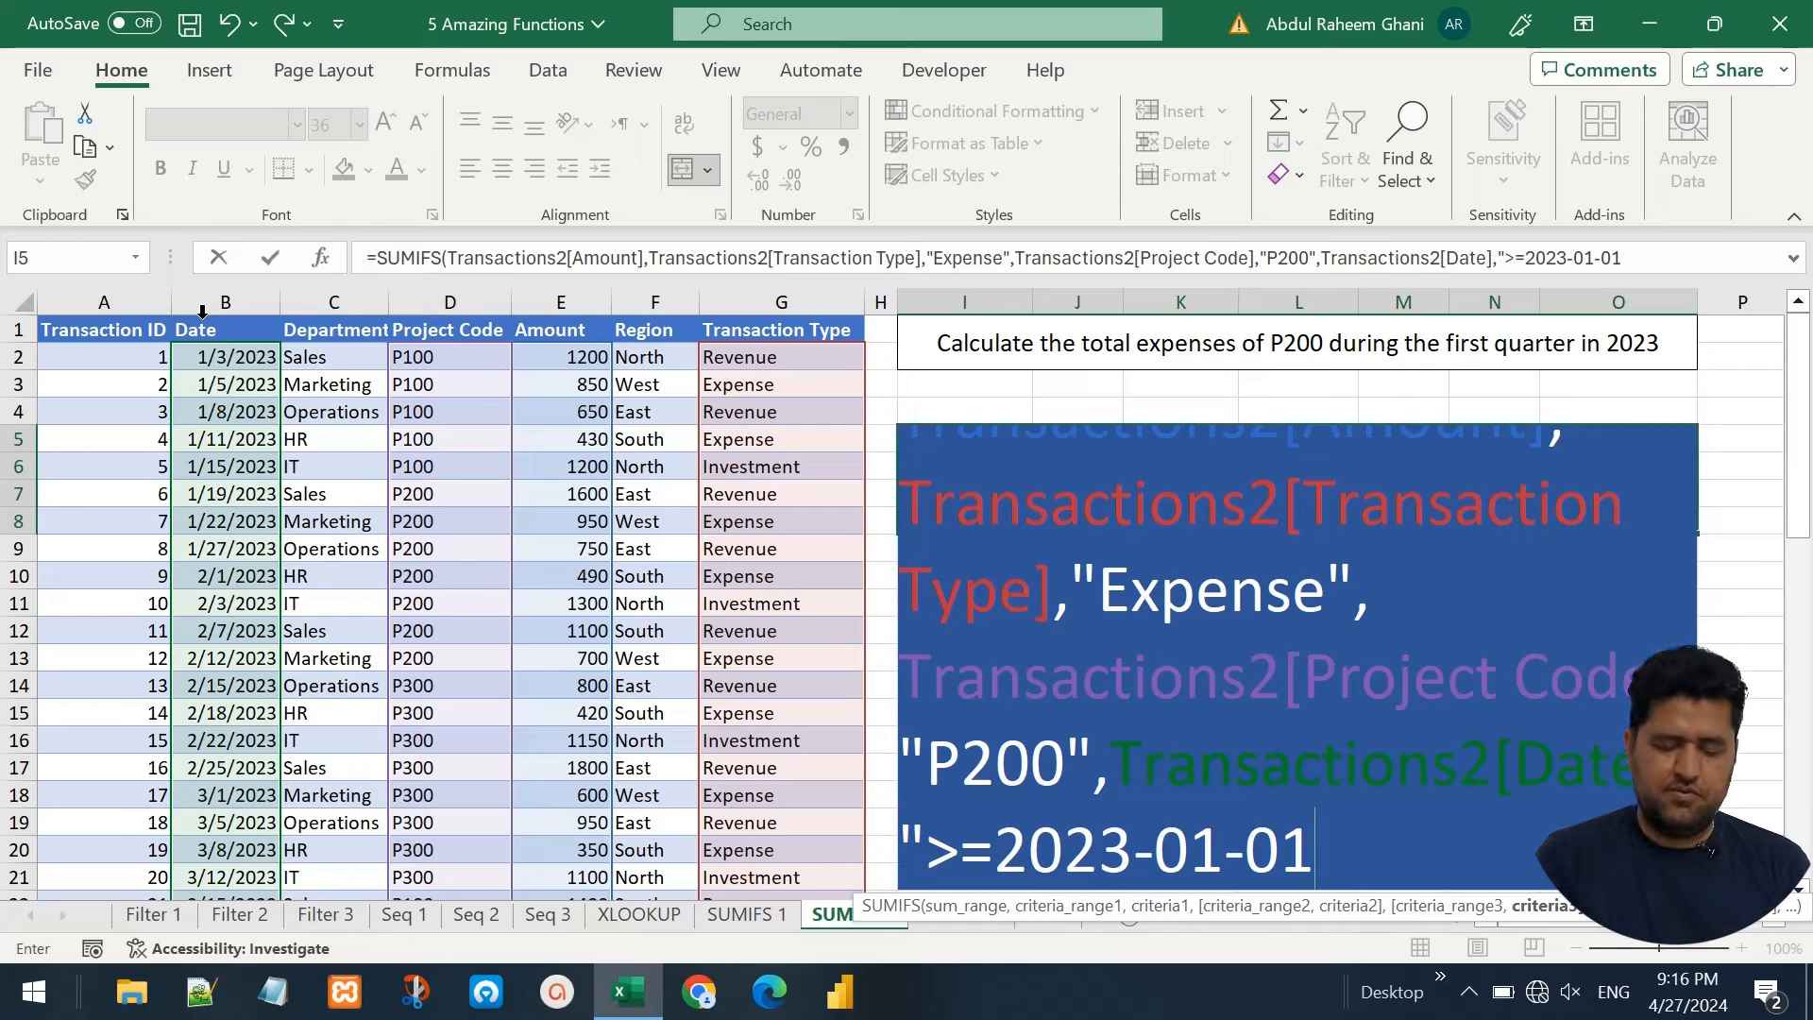
pyautogui.write('"')
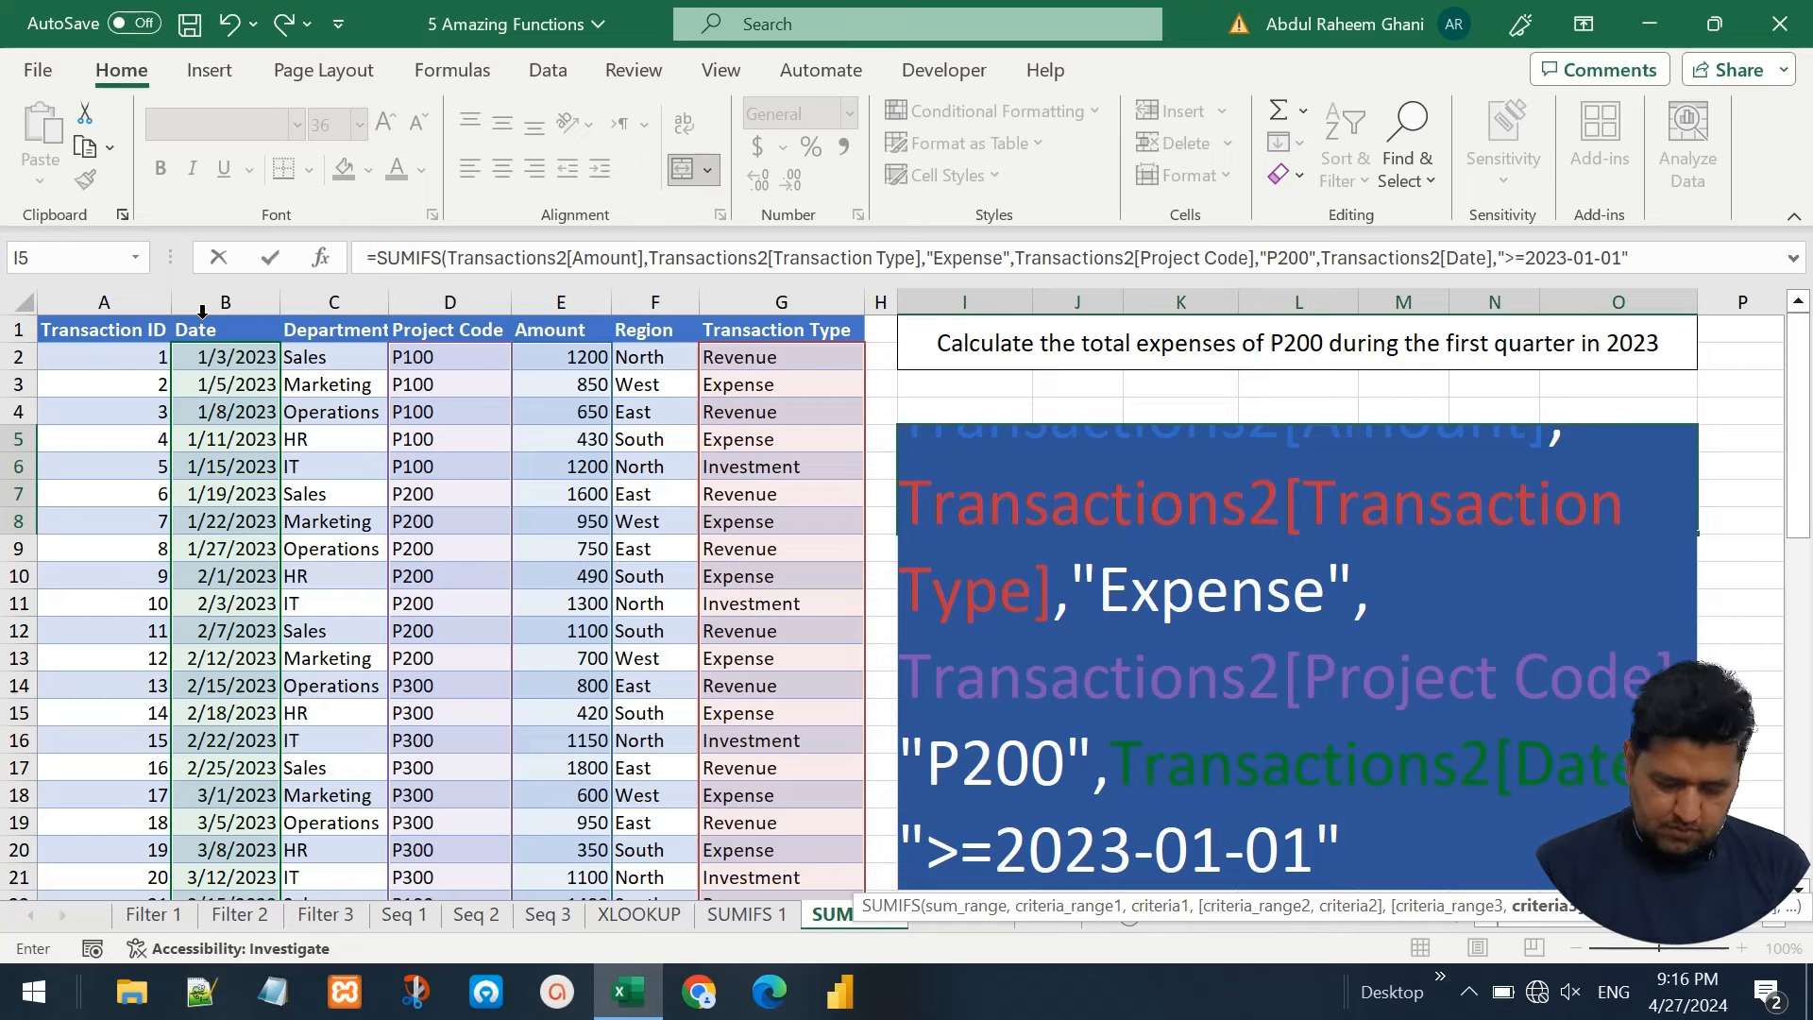
pyautogui.write(',')
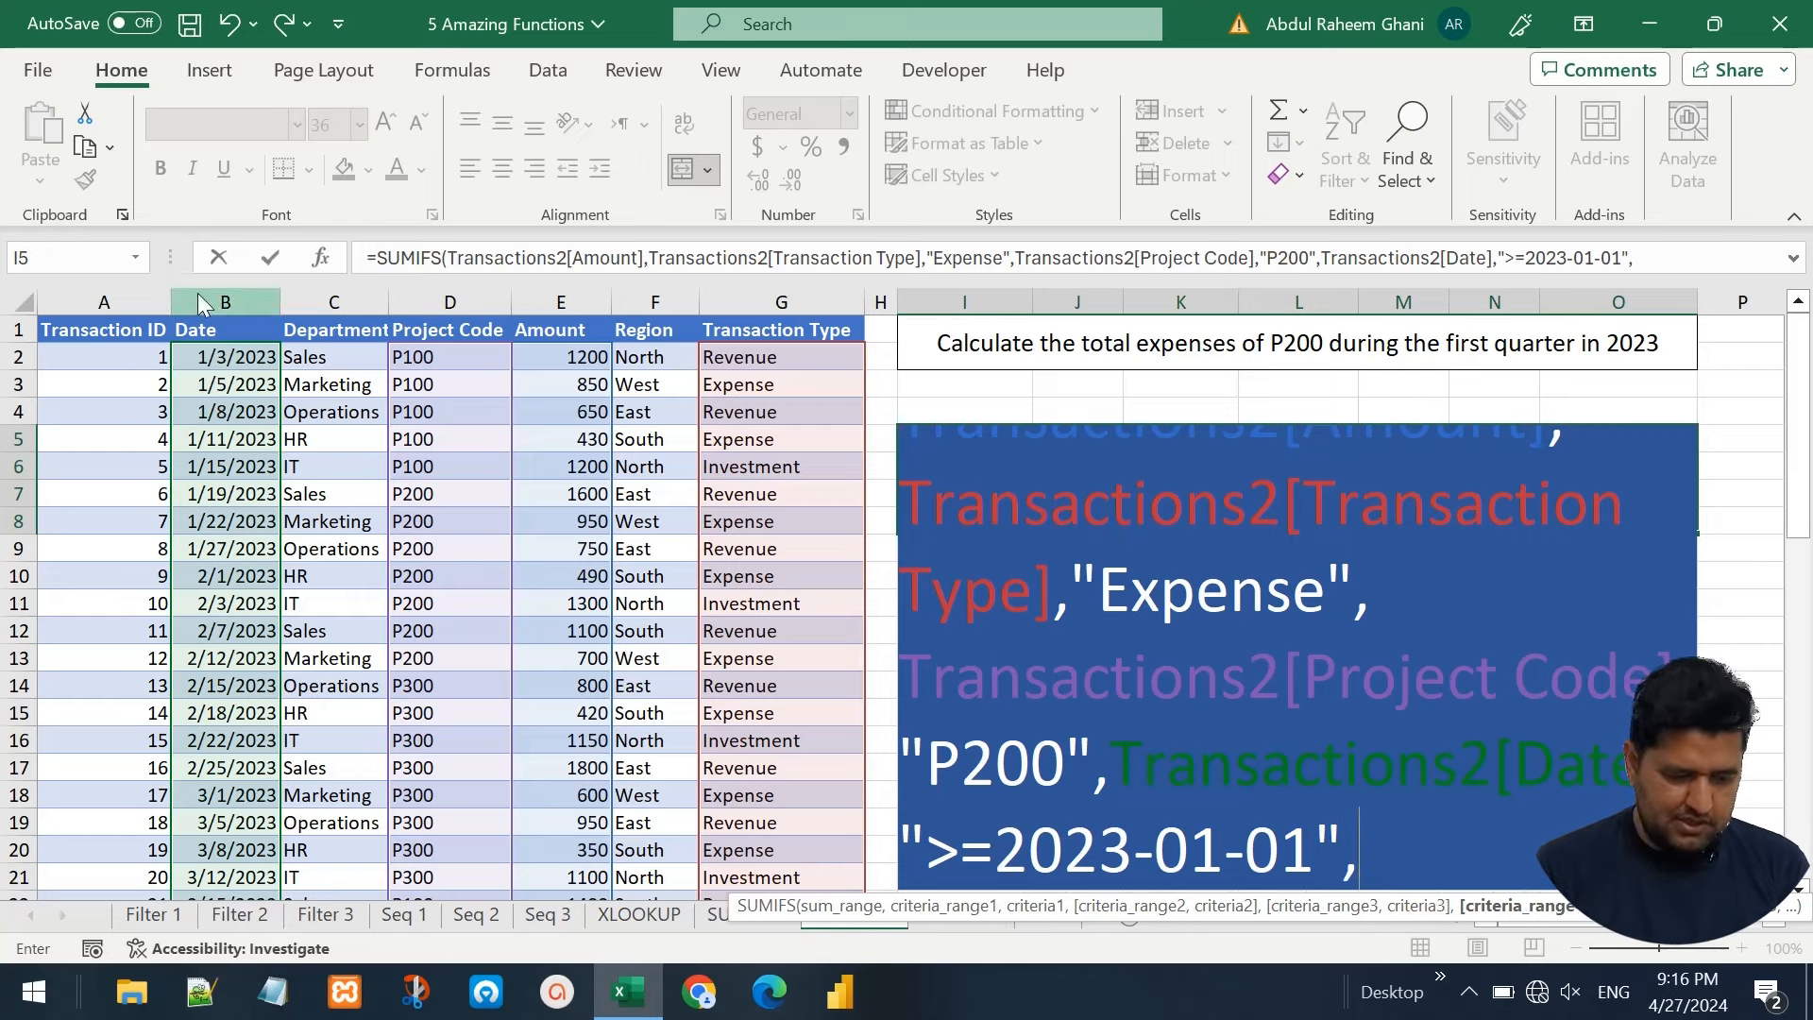
# Add Transactions2[Date] with the criterion "<=2023-03-31" as the end-date condition, then close and enter the SUMIFS formula
pyautogui.click(202, 315)
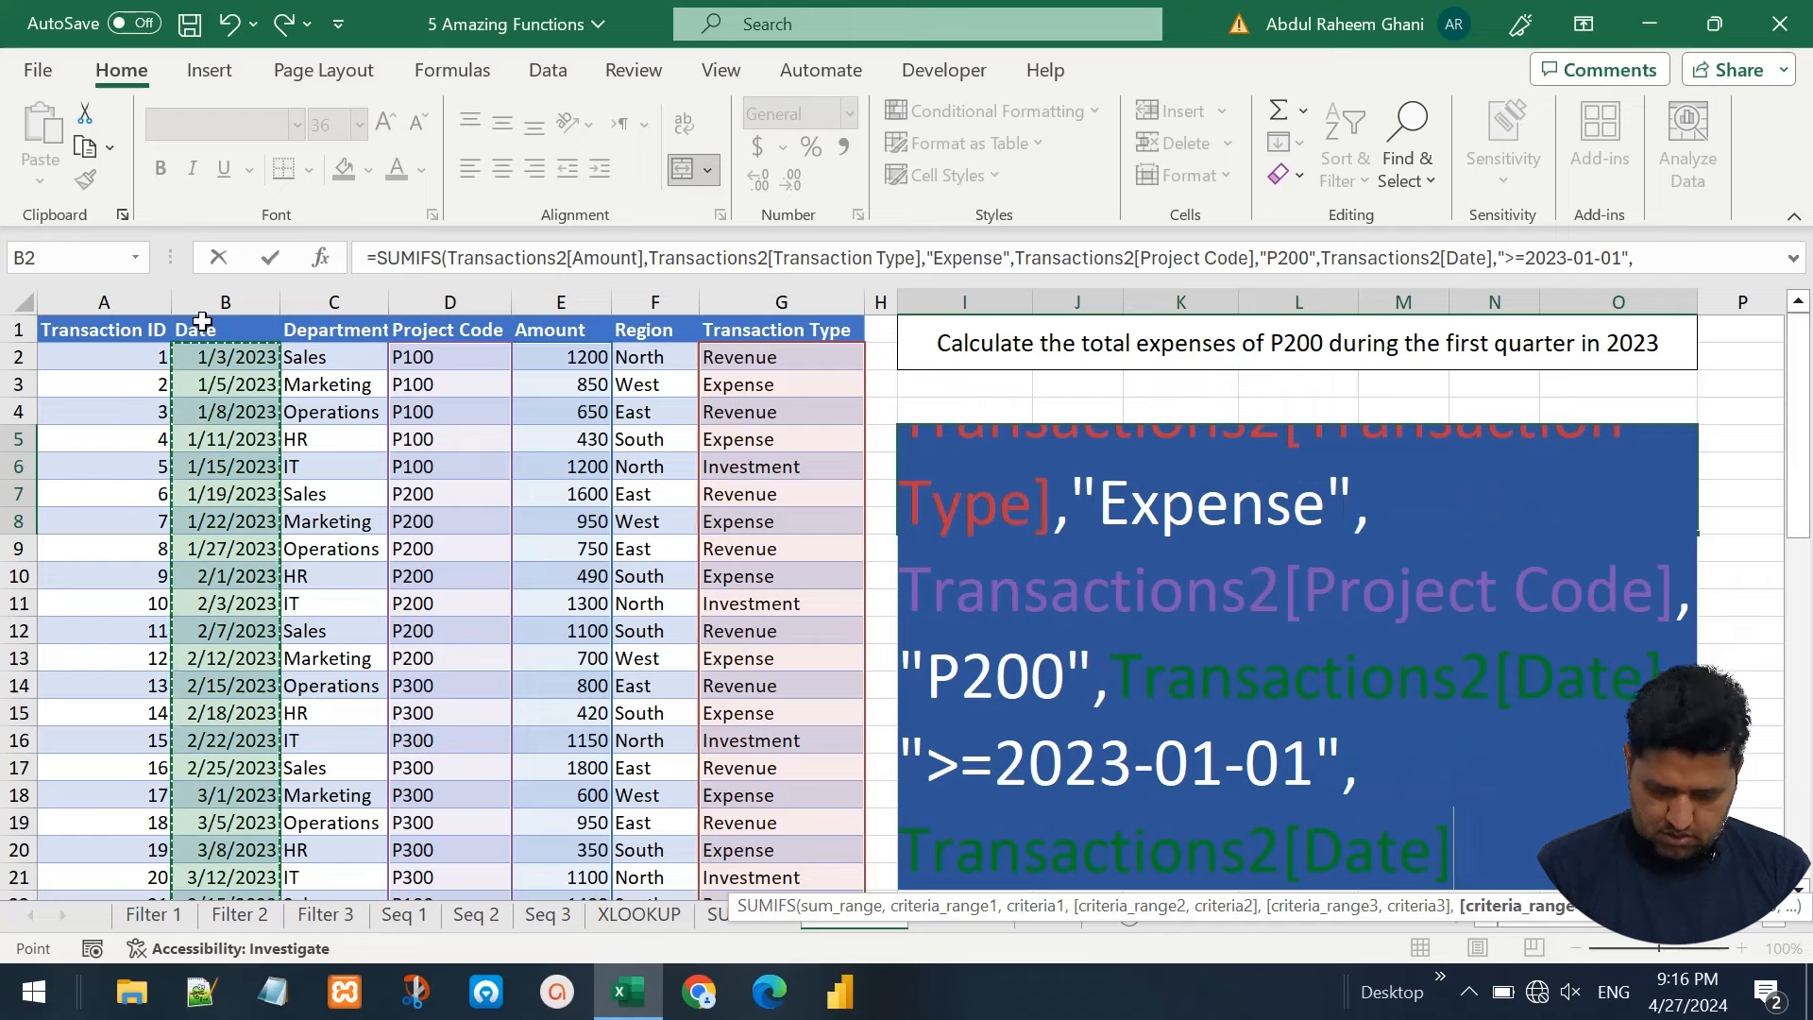
pyautogui.write(',"<')
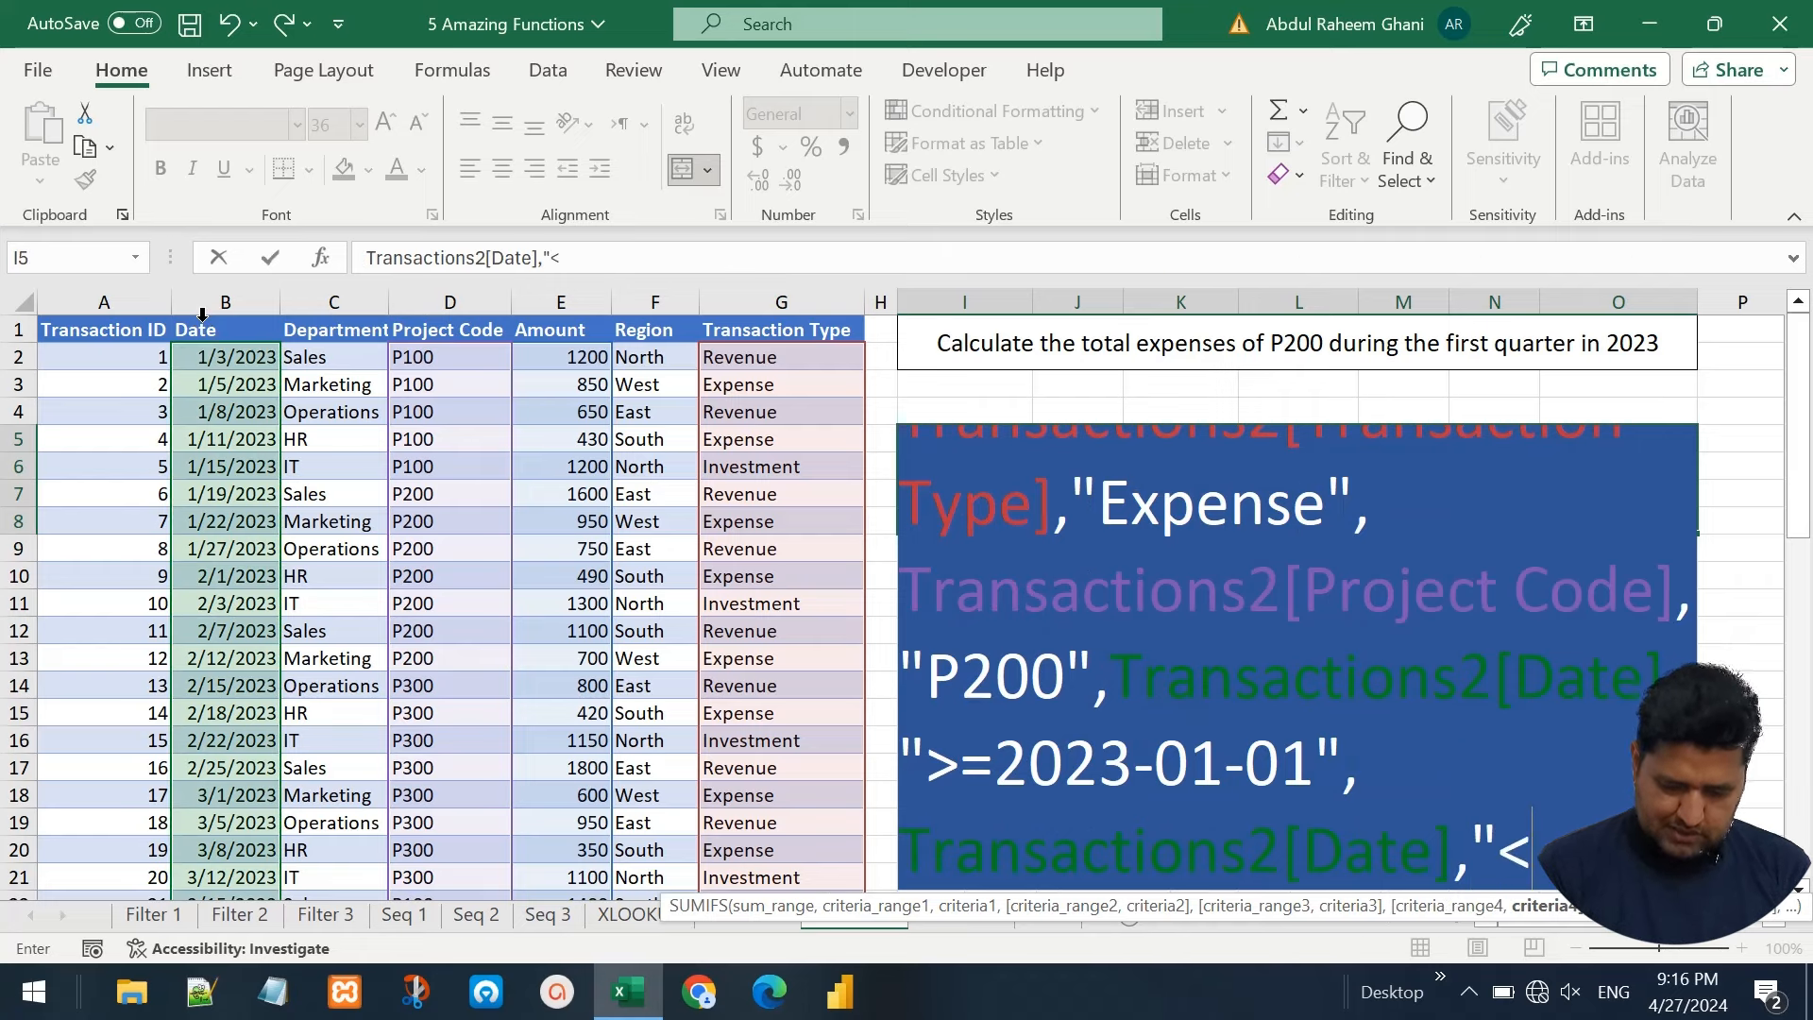
pyautogui.write('=2023=')
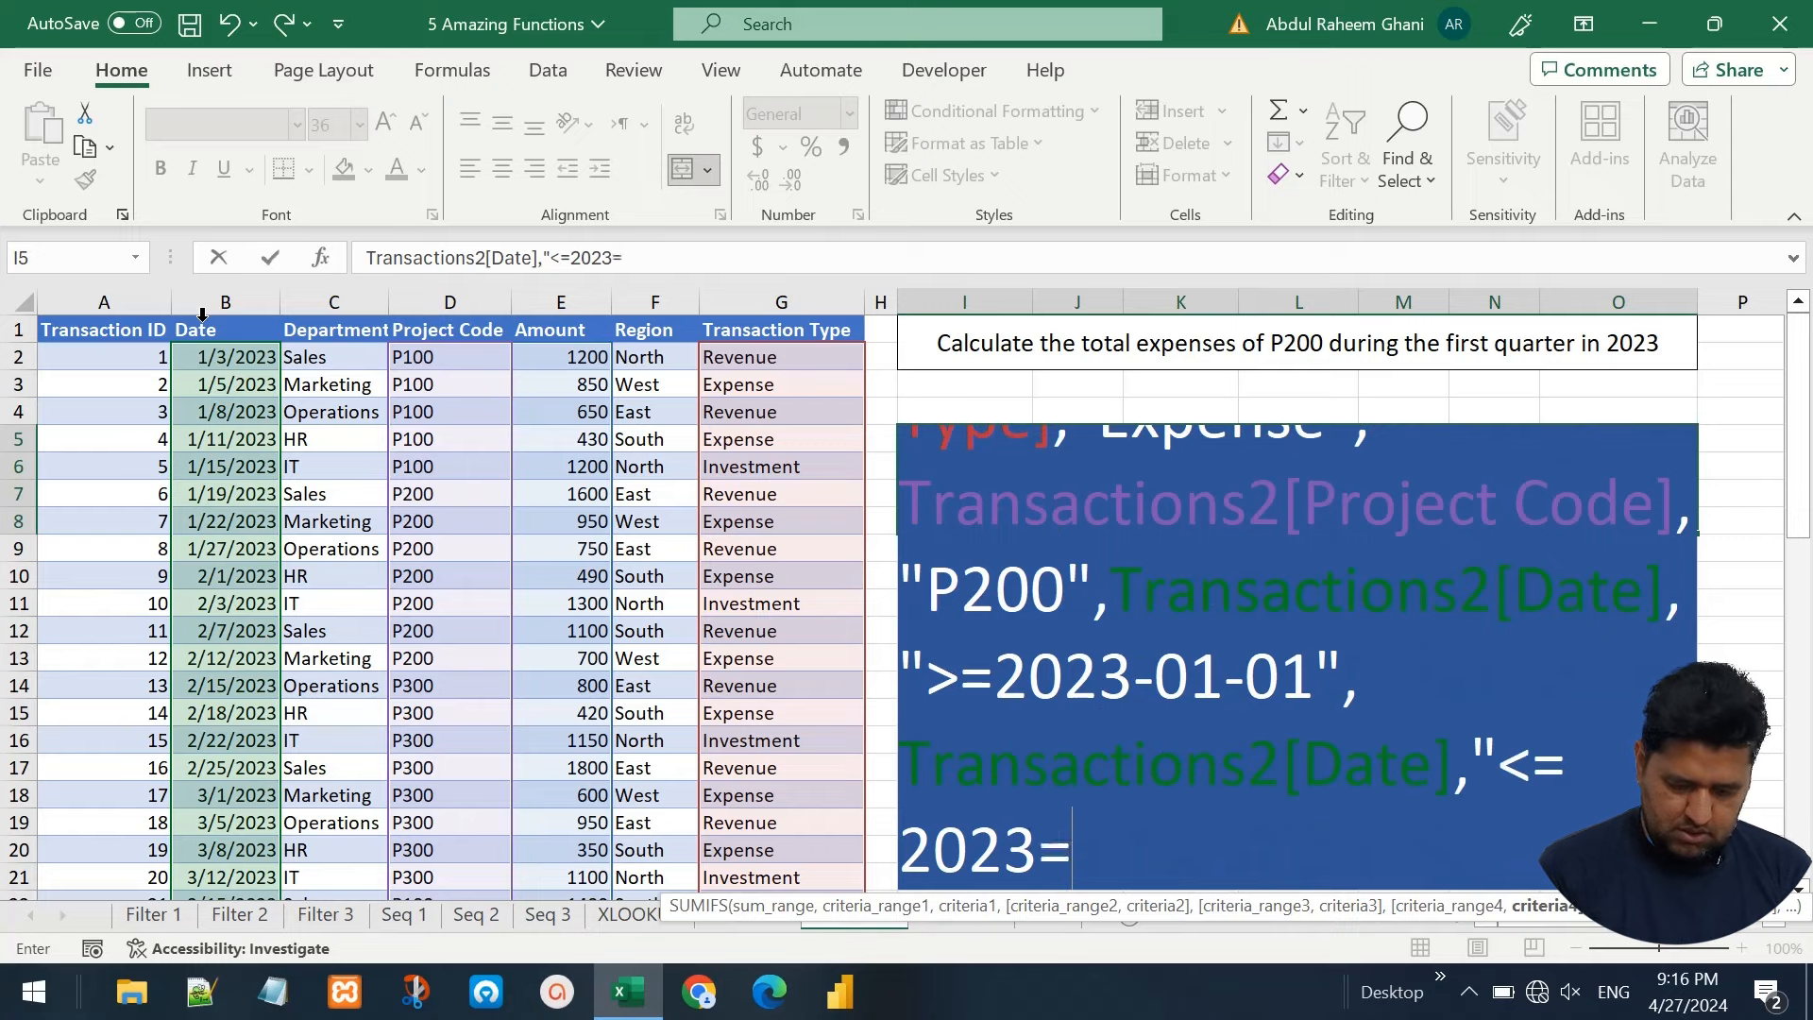
pyautogui.press('BackSpace')
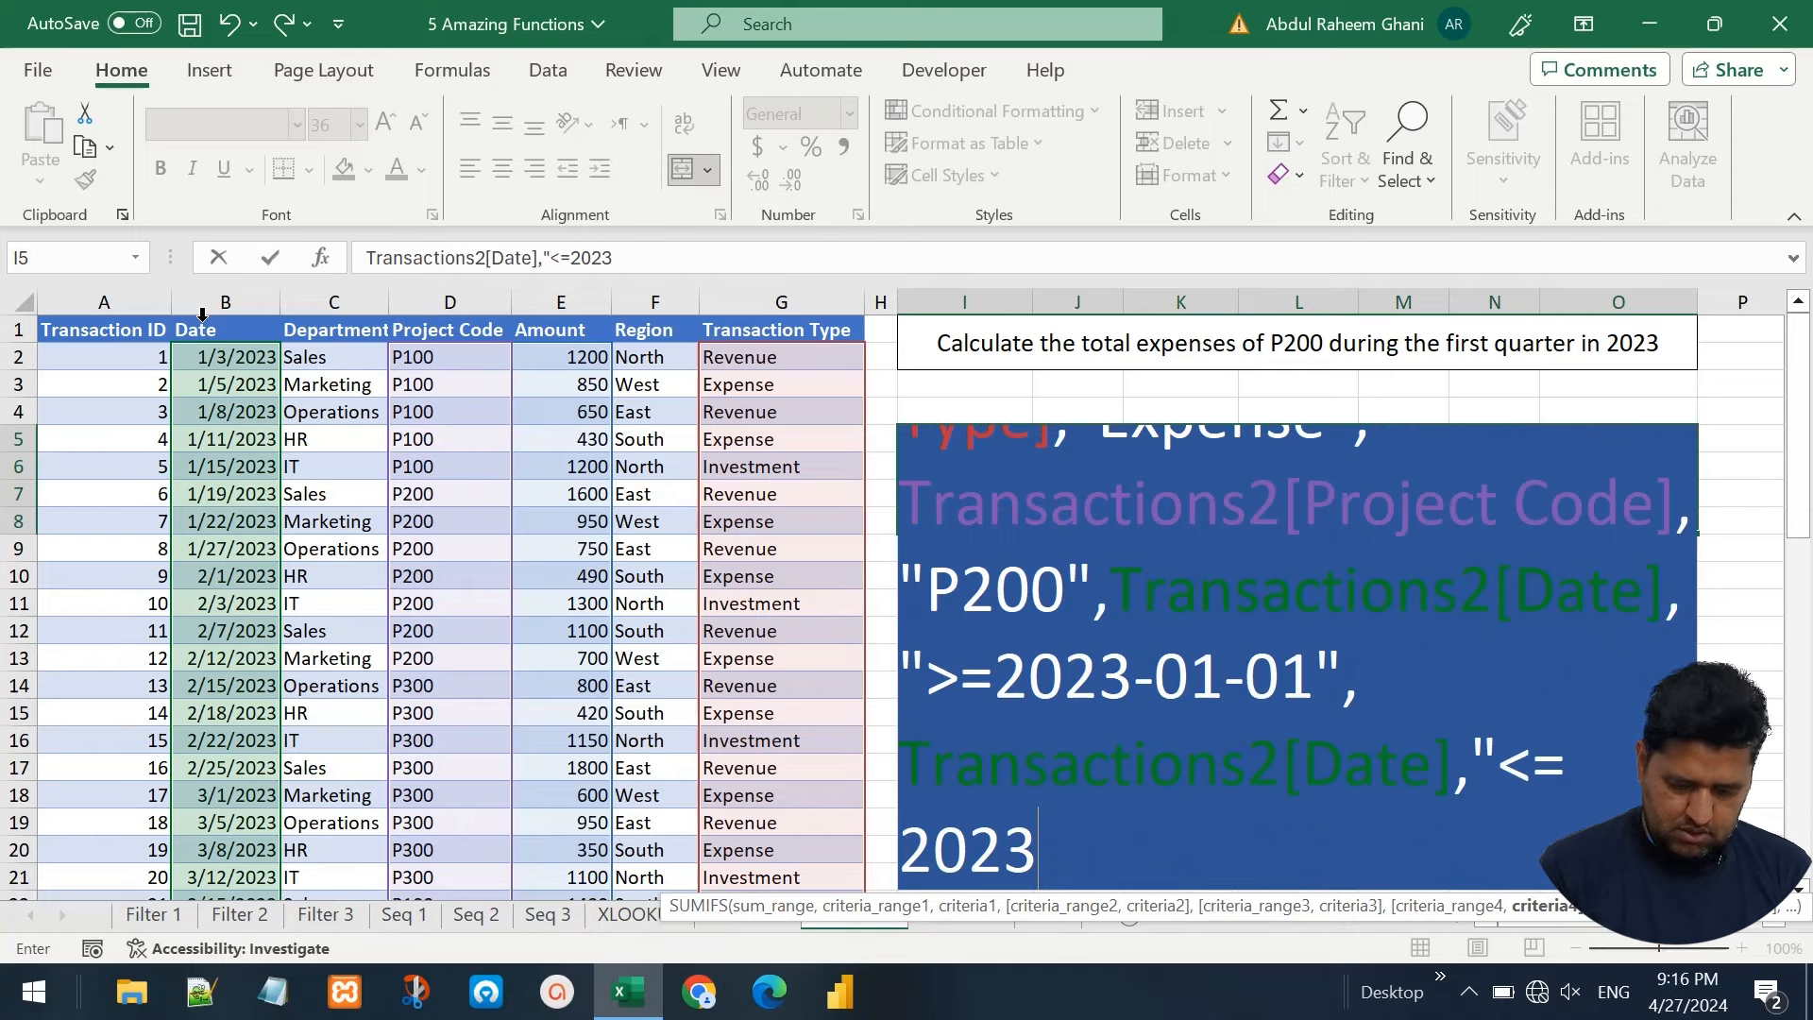
pyautogui.write('-03-31"')
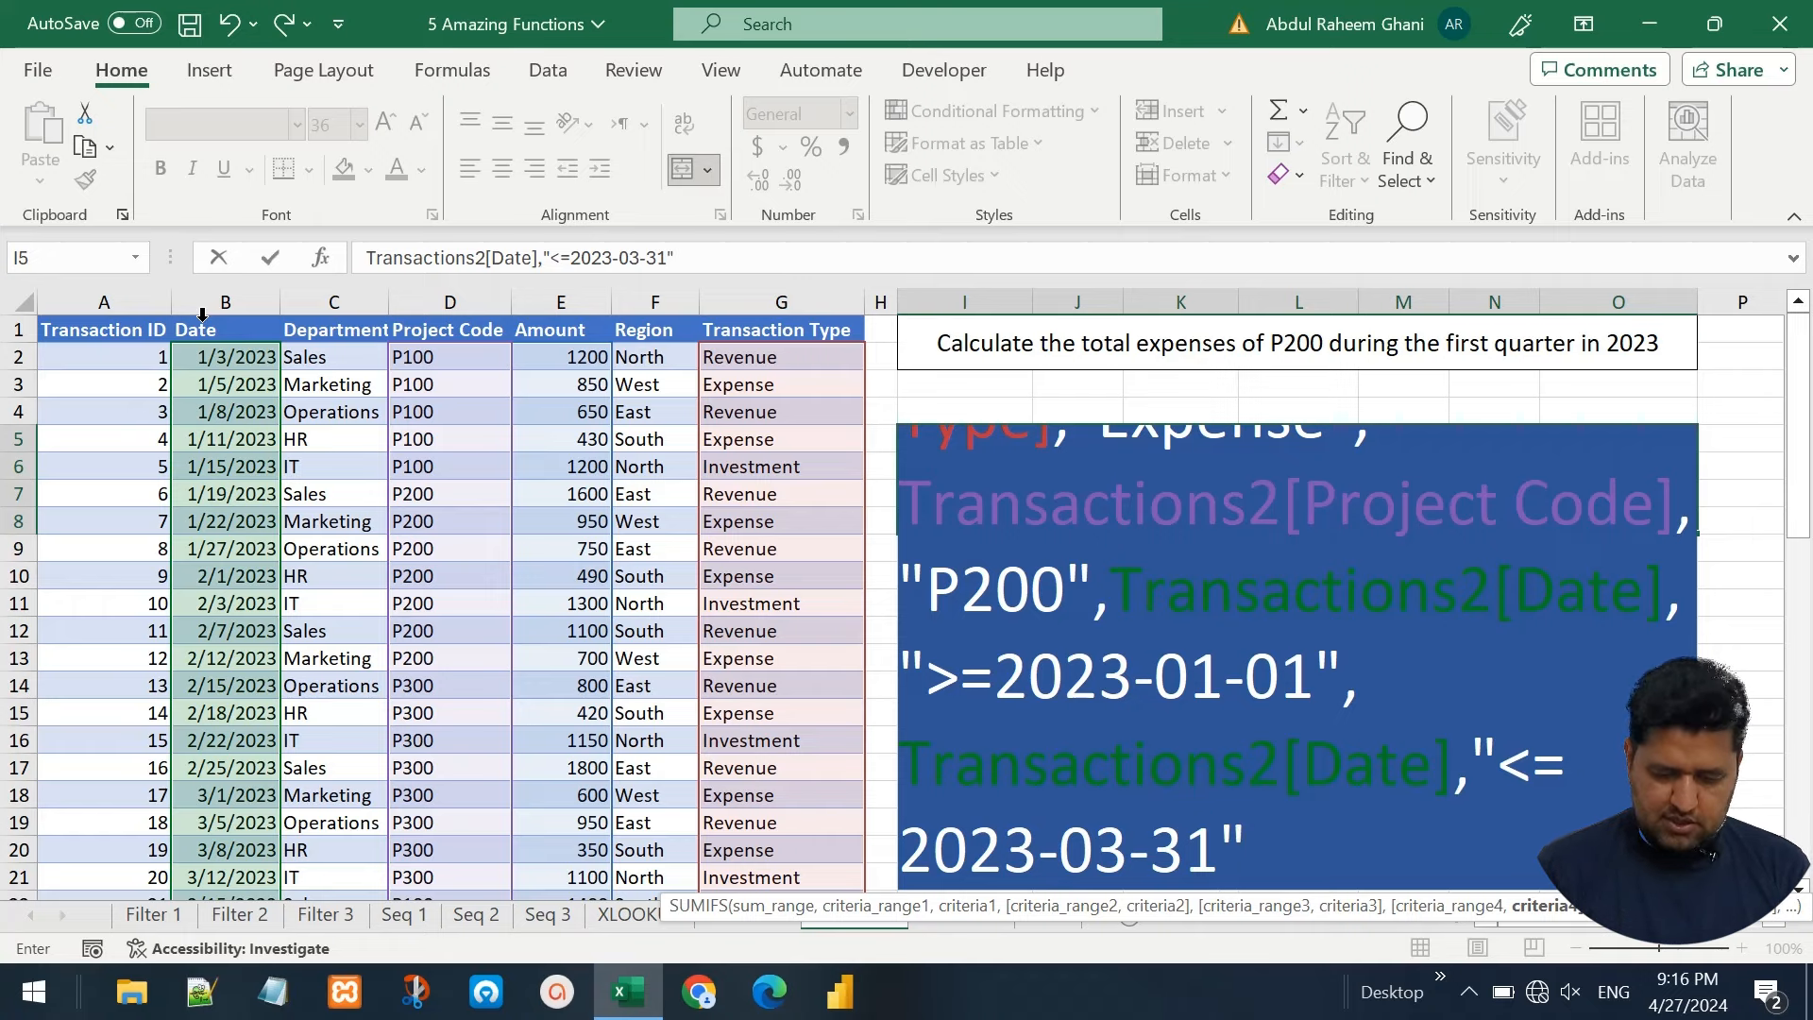
pyautogui.write(')')
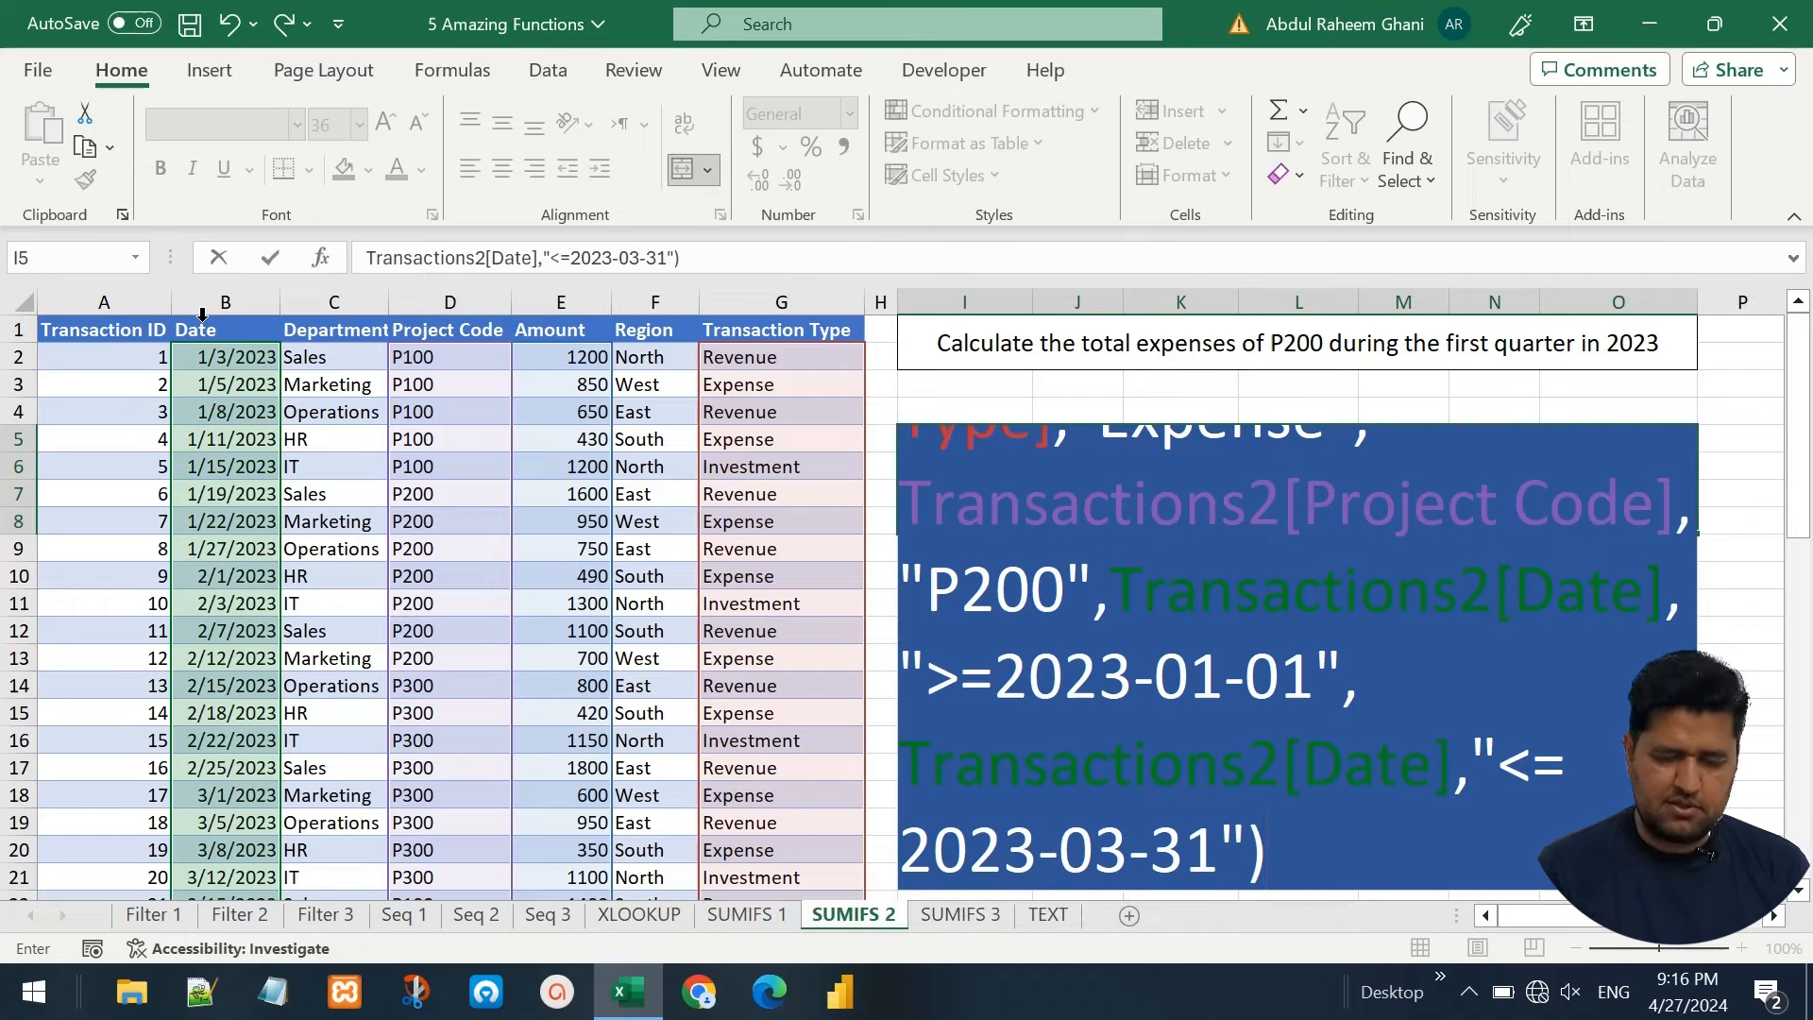
pyautogui.hotkey('ctrl', 'Return')
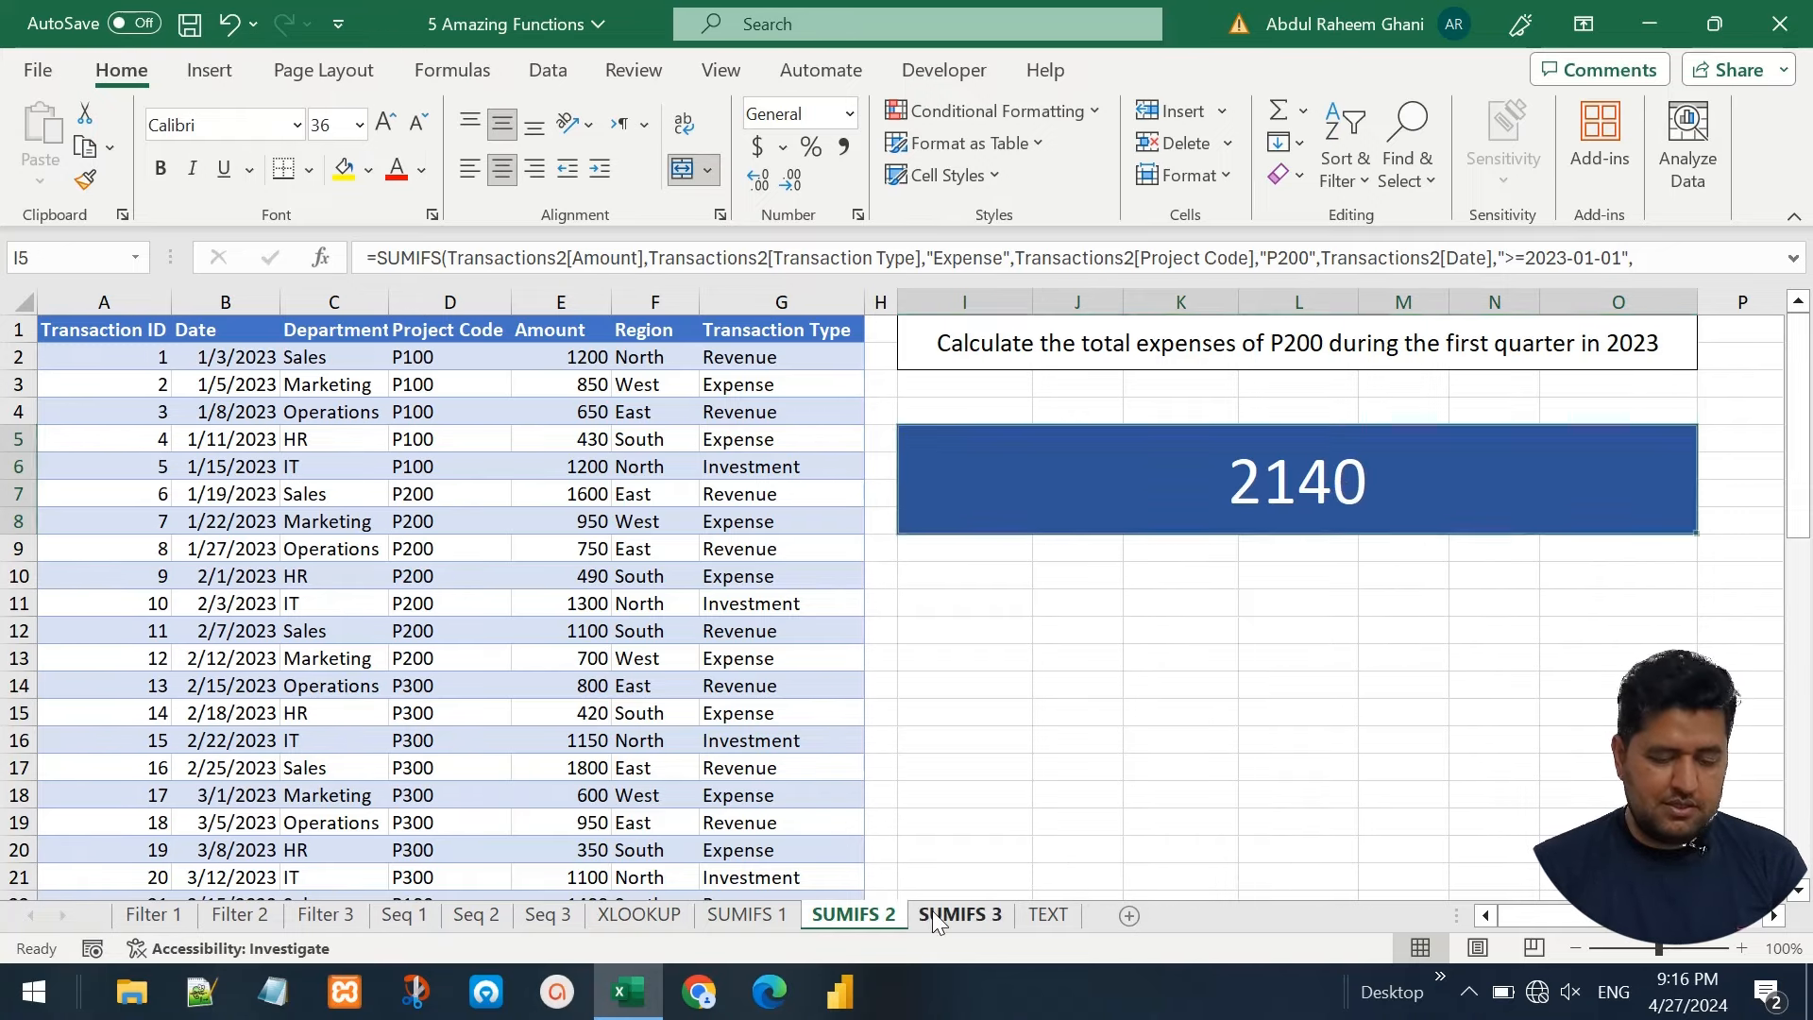
# Review the practice questions on the SUMIFS 3 sheet and open the TEXT sheet
pyautogui.click(935, 923)
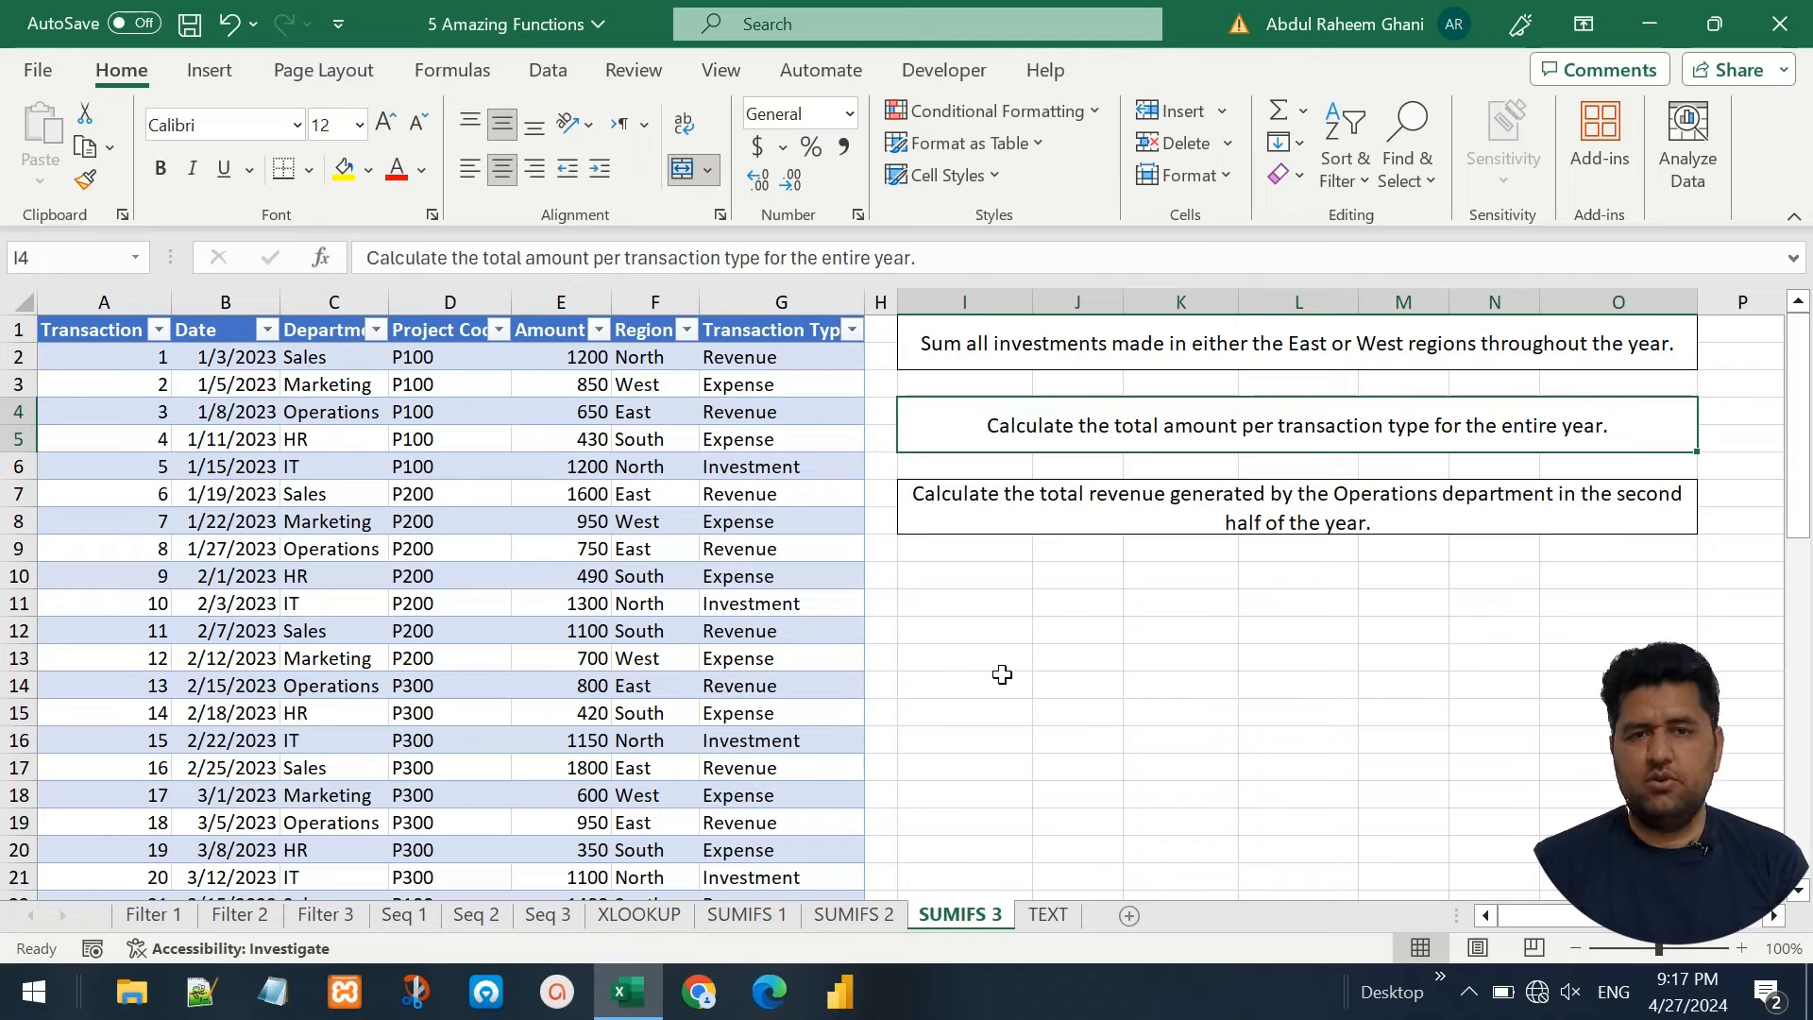
pyautogui.click(1048, 914)
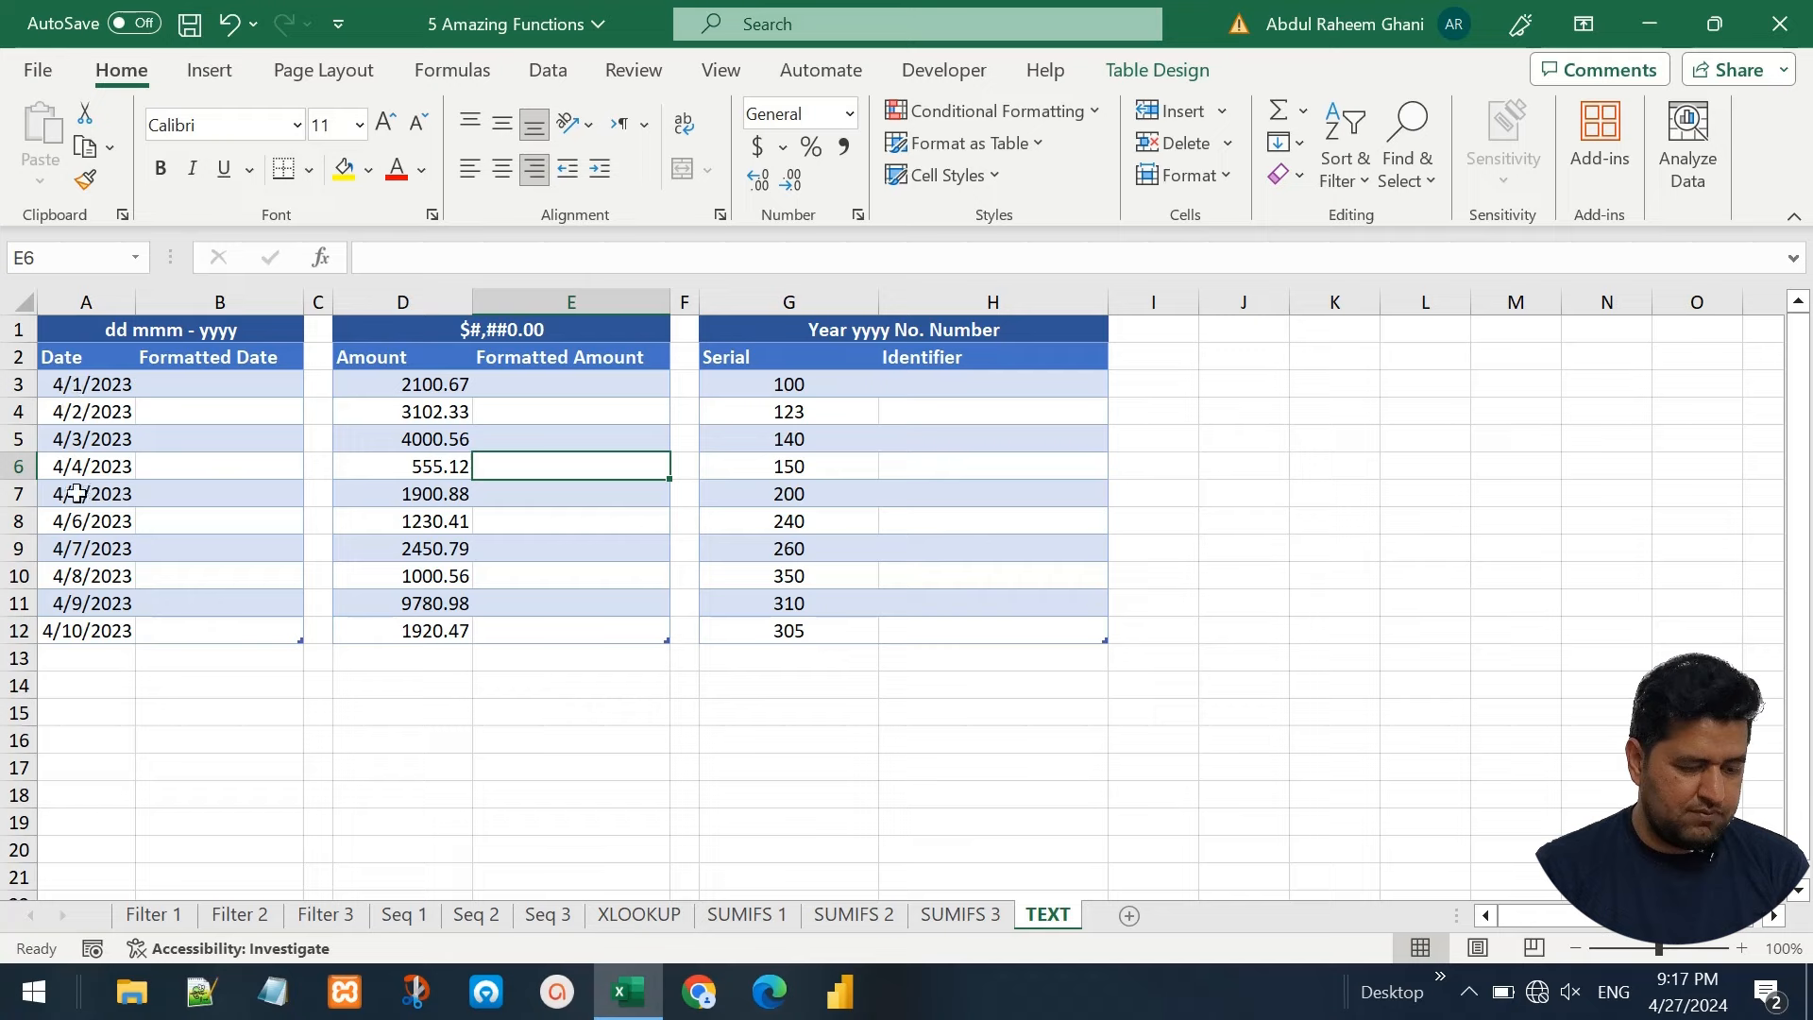
pyautogui.click(99, 329)
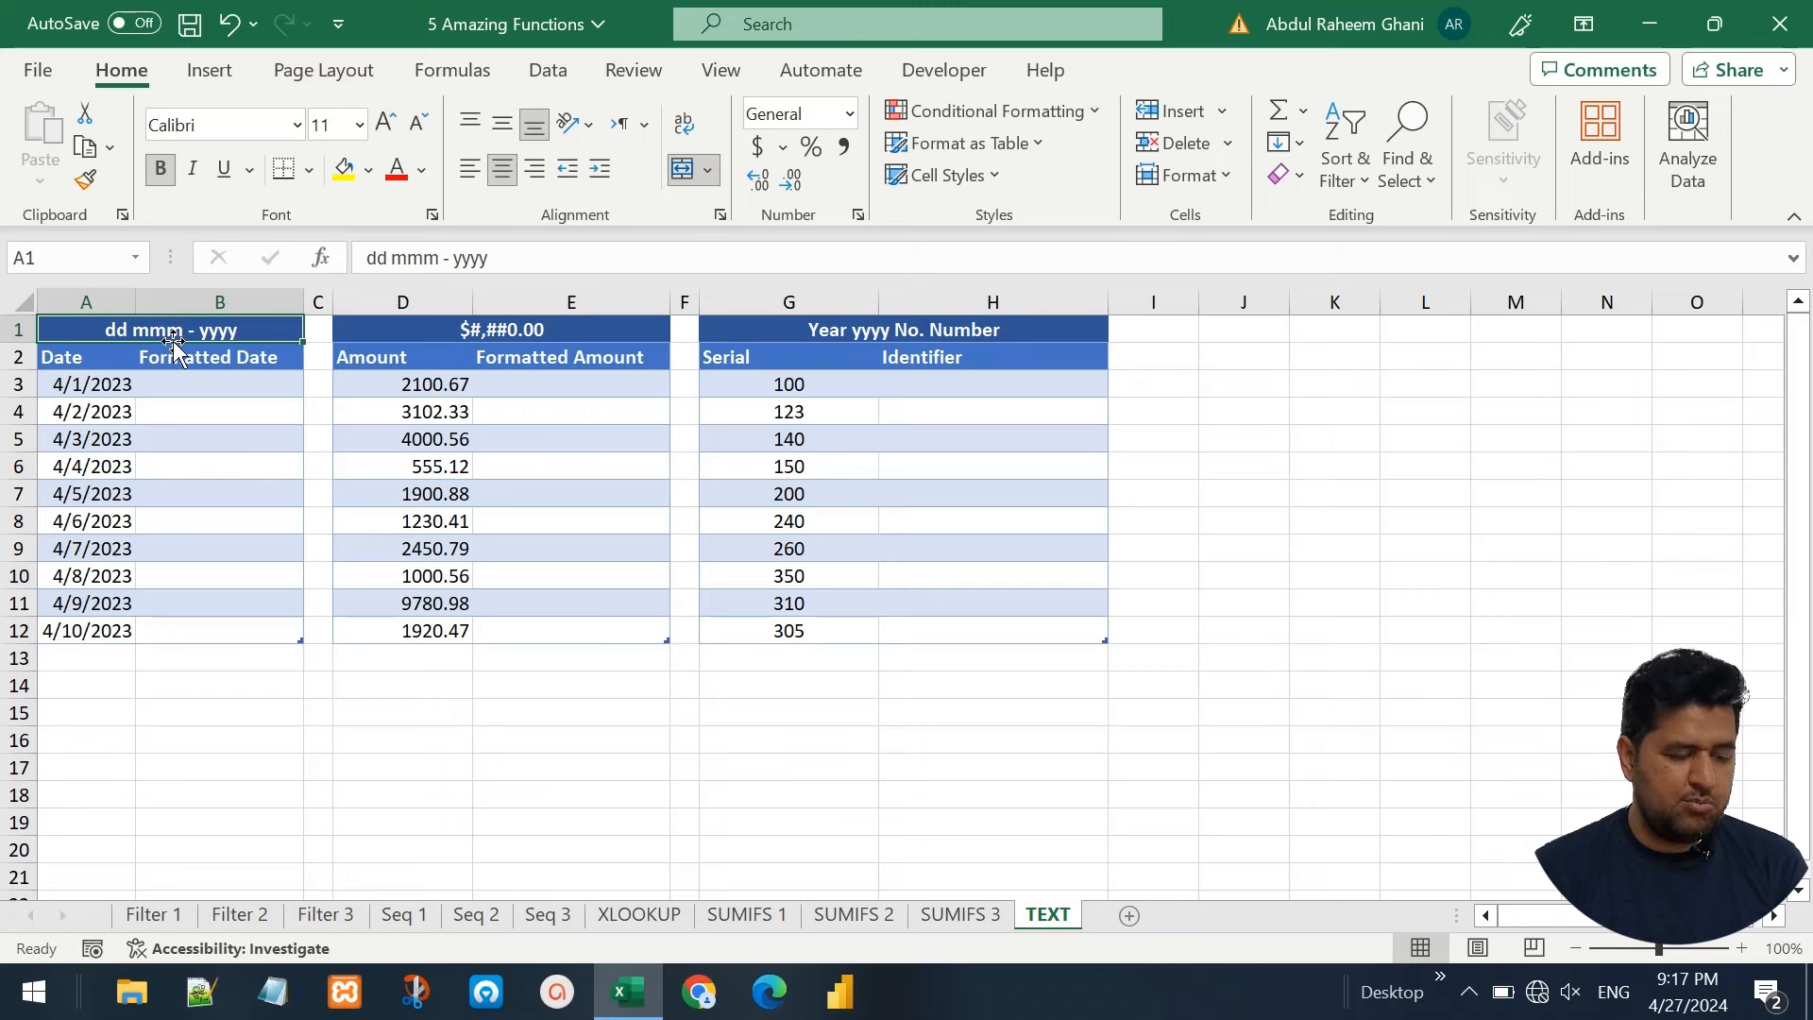
pyautogui.click(242, 391)
pyautogui.write('=')
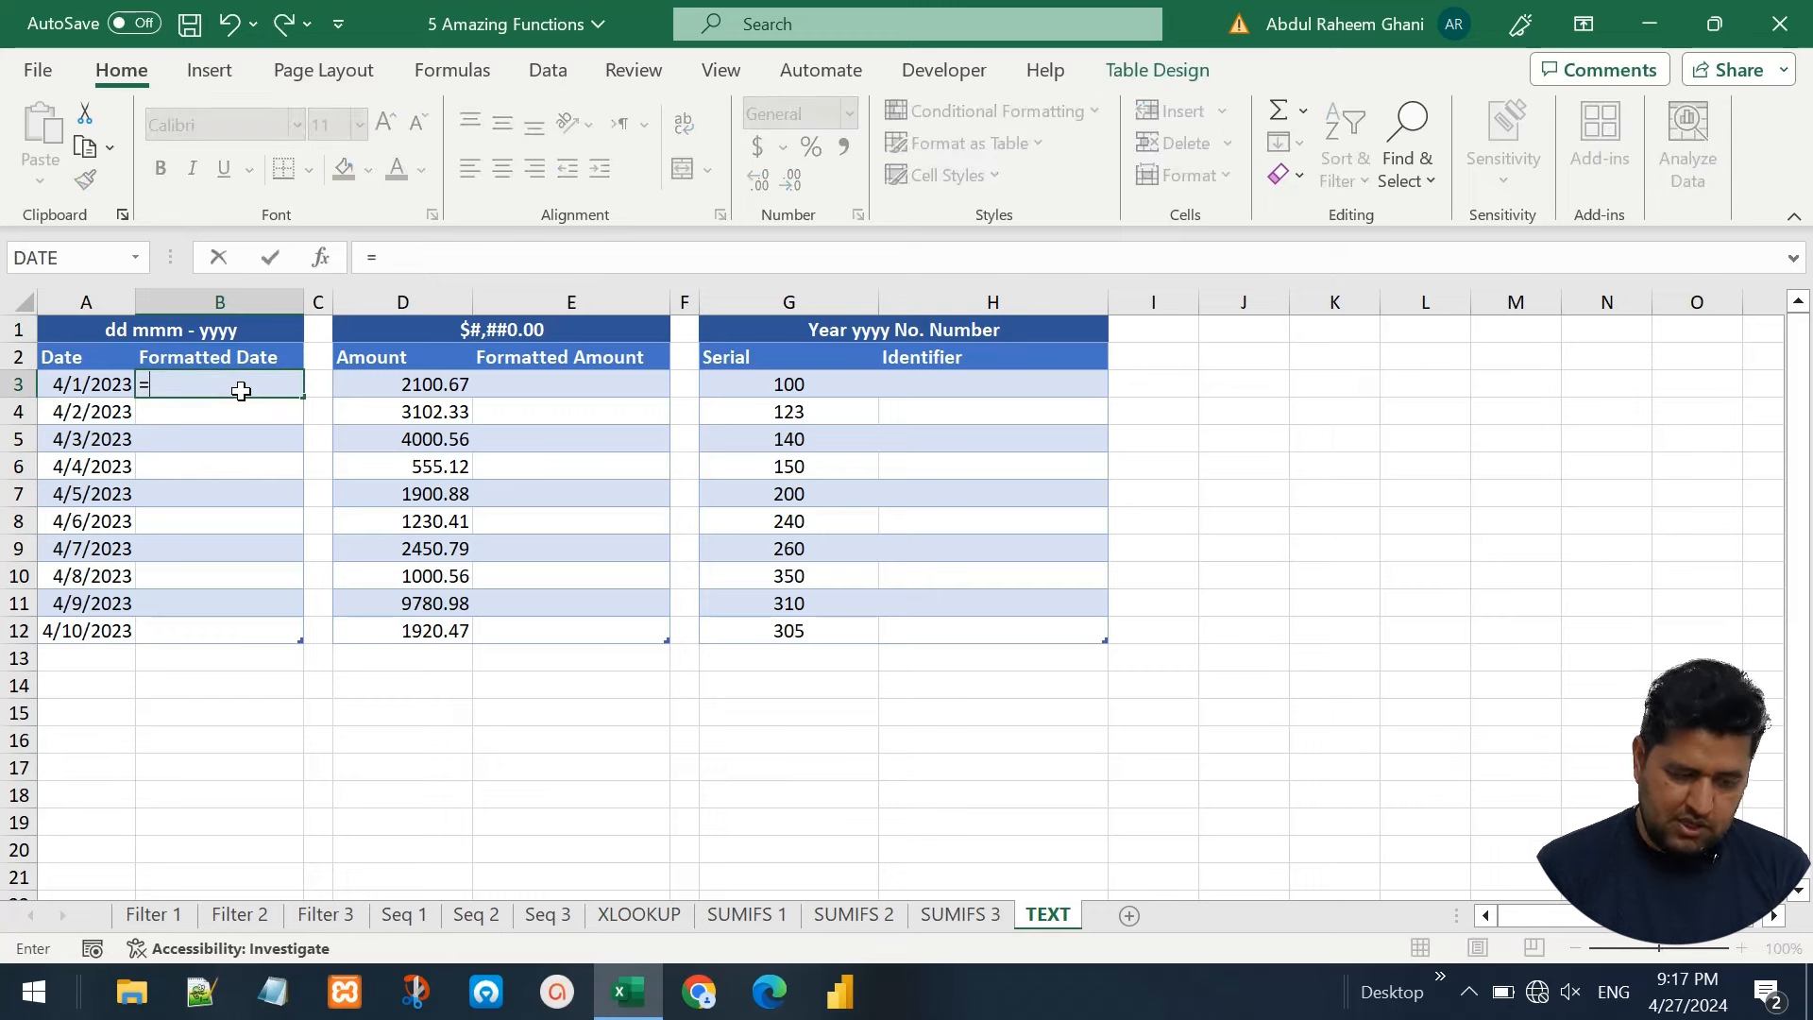
pyautogui.write('text')
pyautogui.press('Tab')
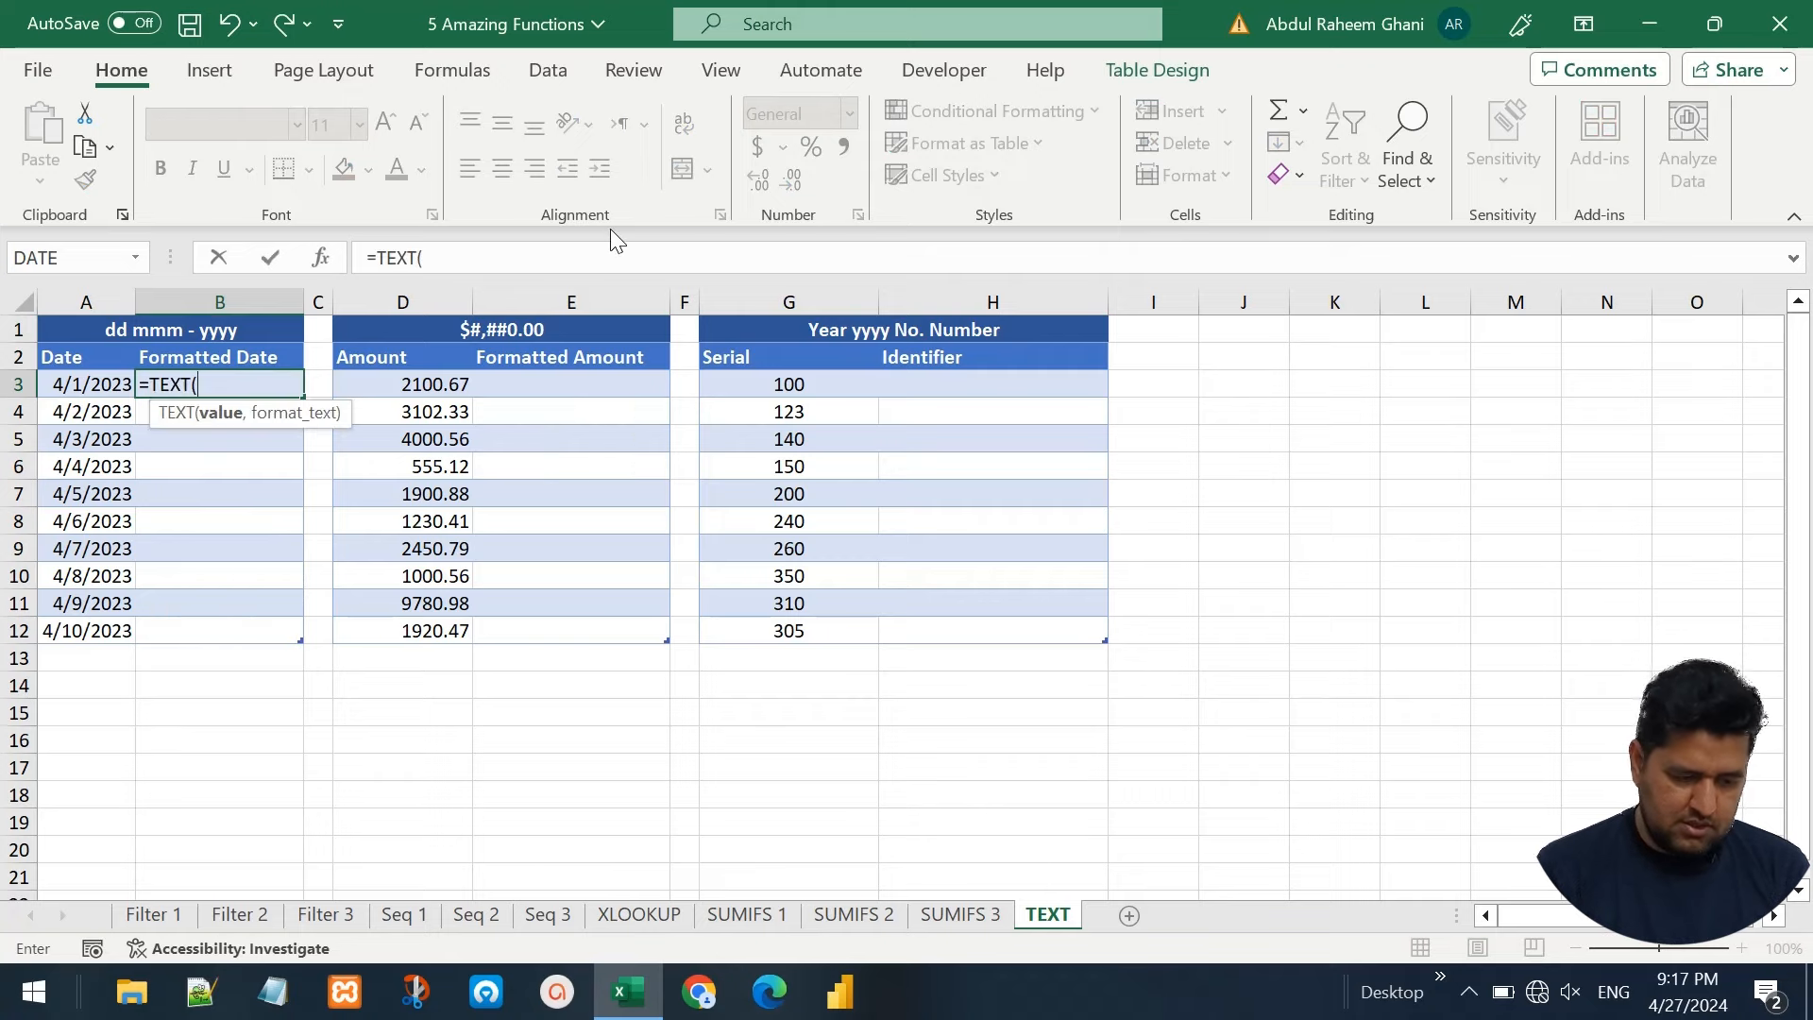
pyautogui.click(81, 382)
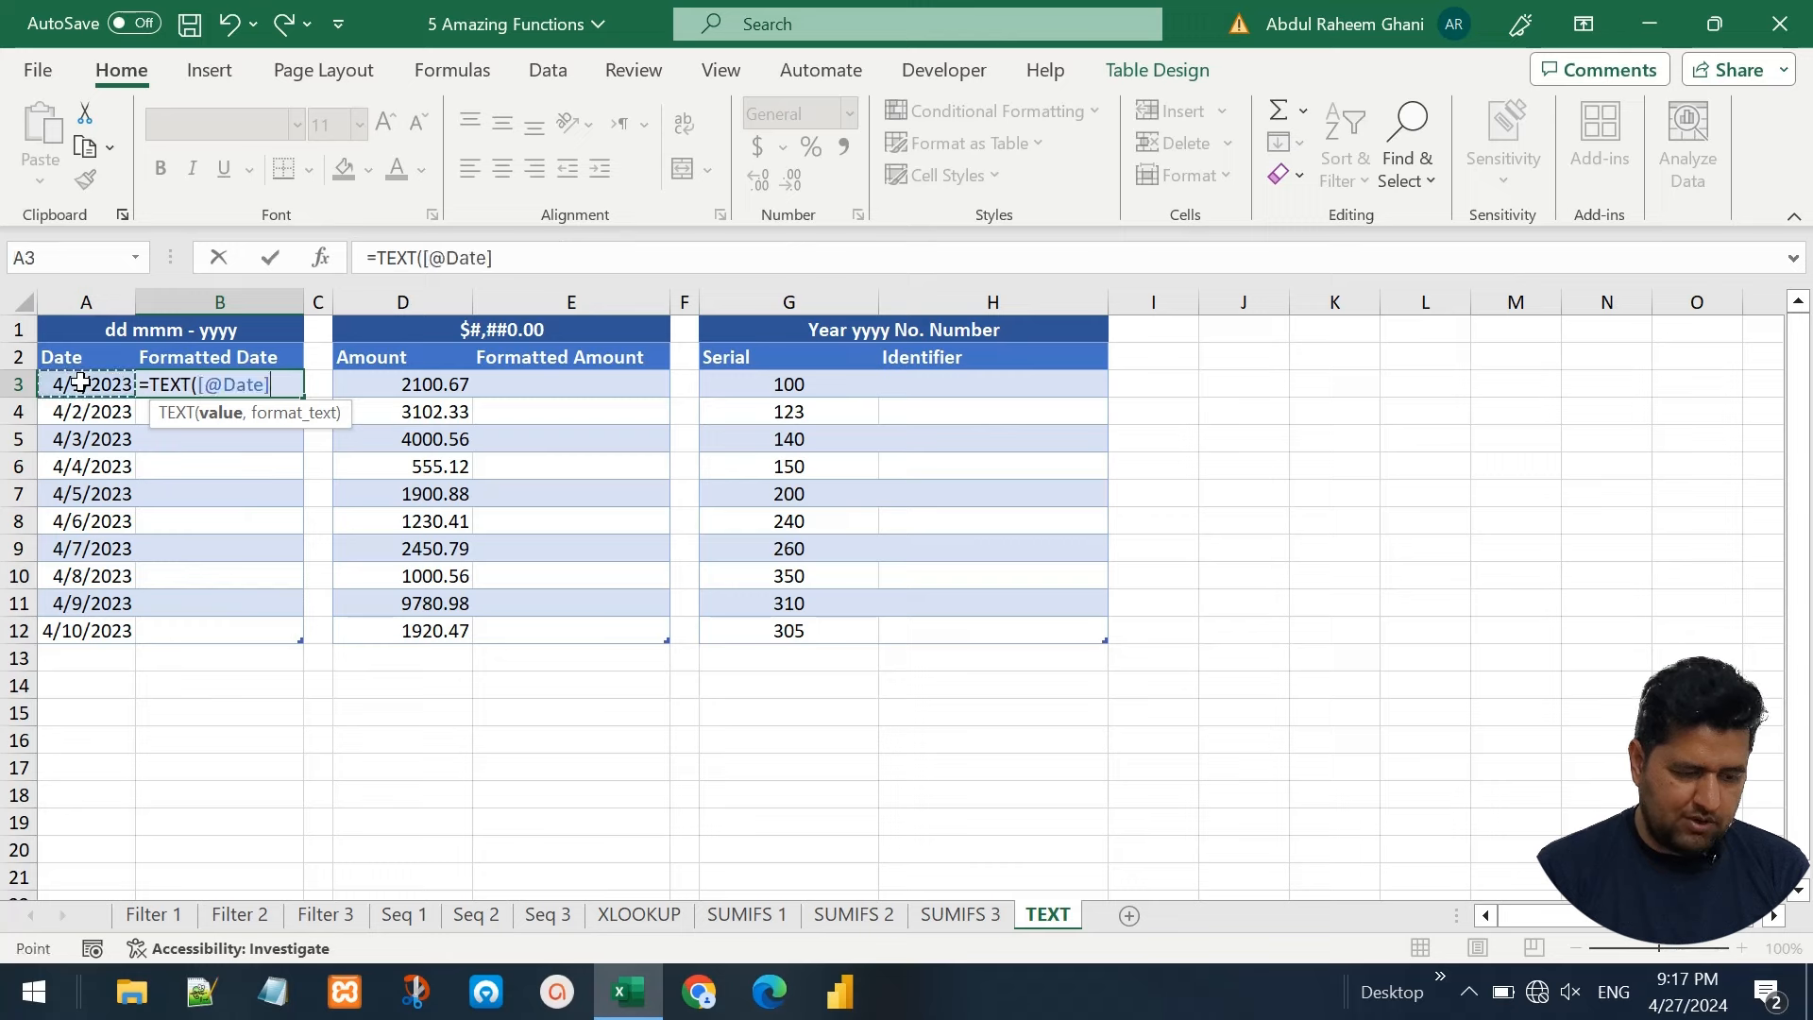
pyautogui.write(',')
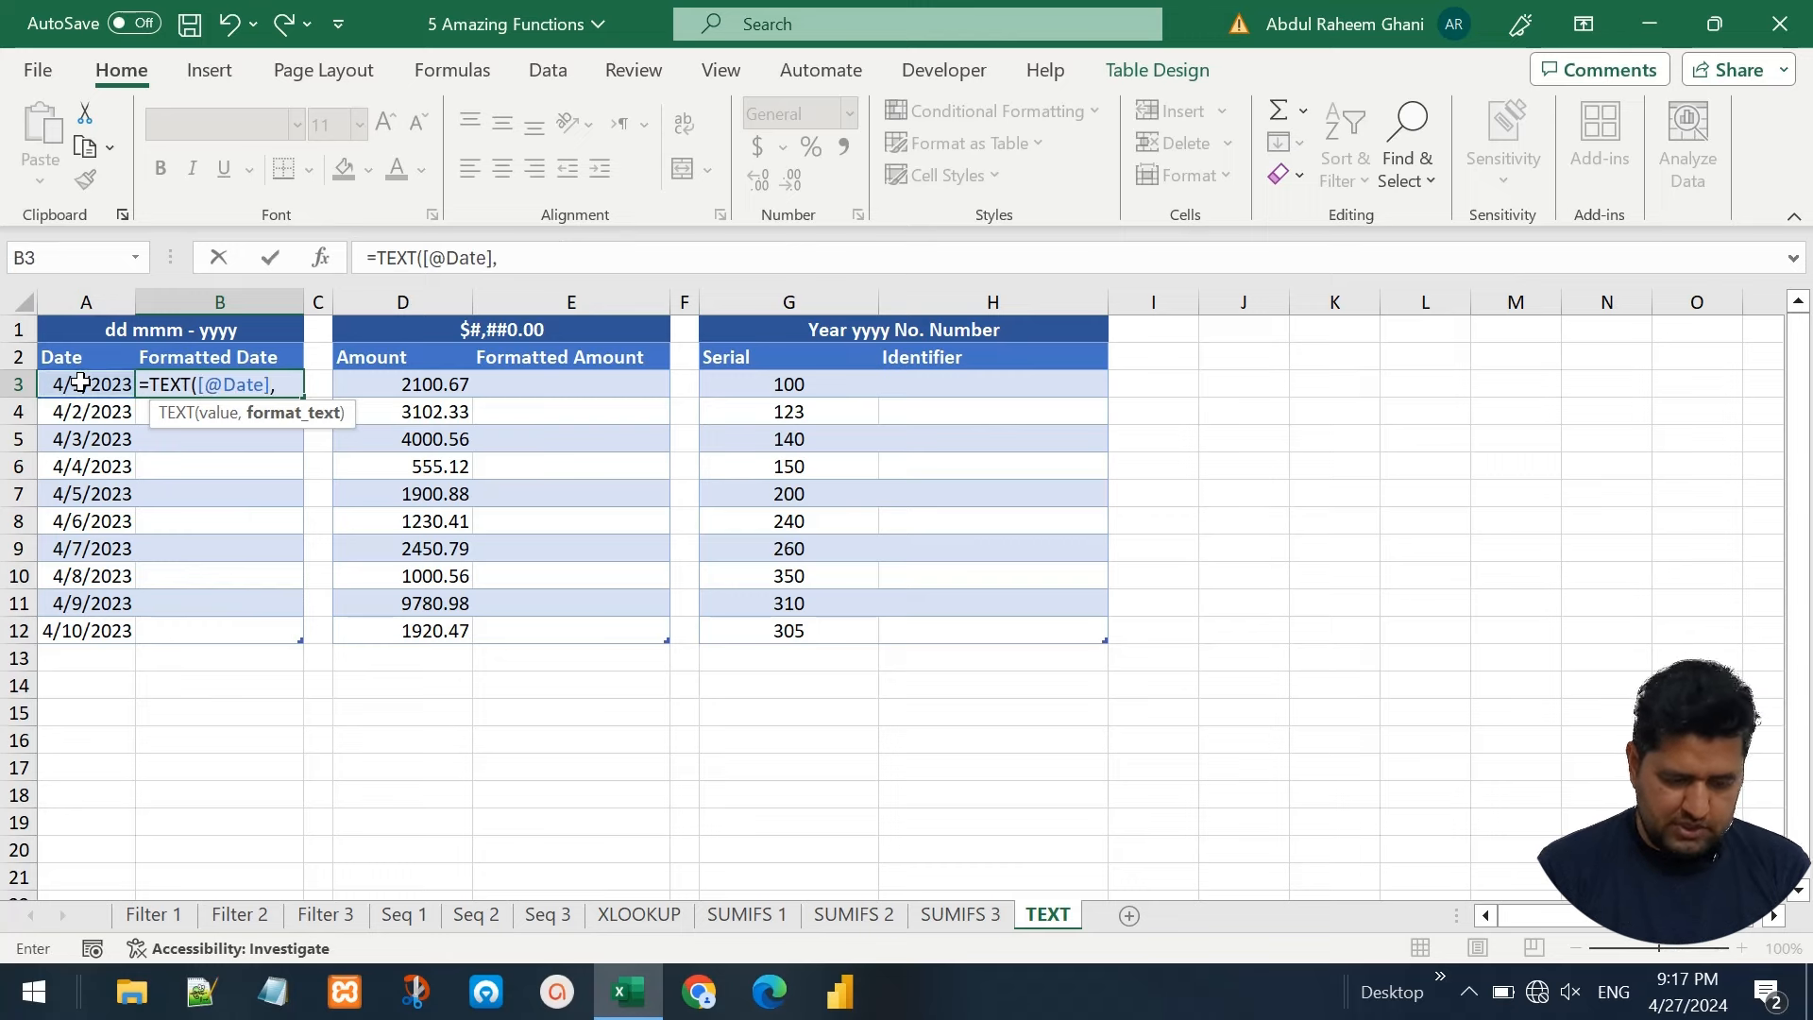
# Give the TEXT formula the format "dd mmm - yyyy", then close and enter it for the Formatted Date column
pyautogui.write('"')
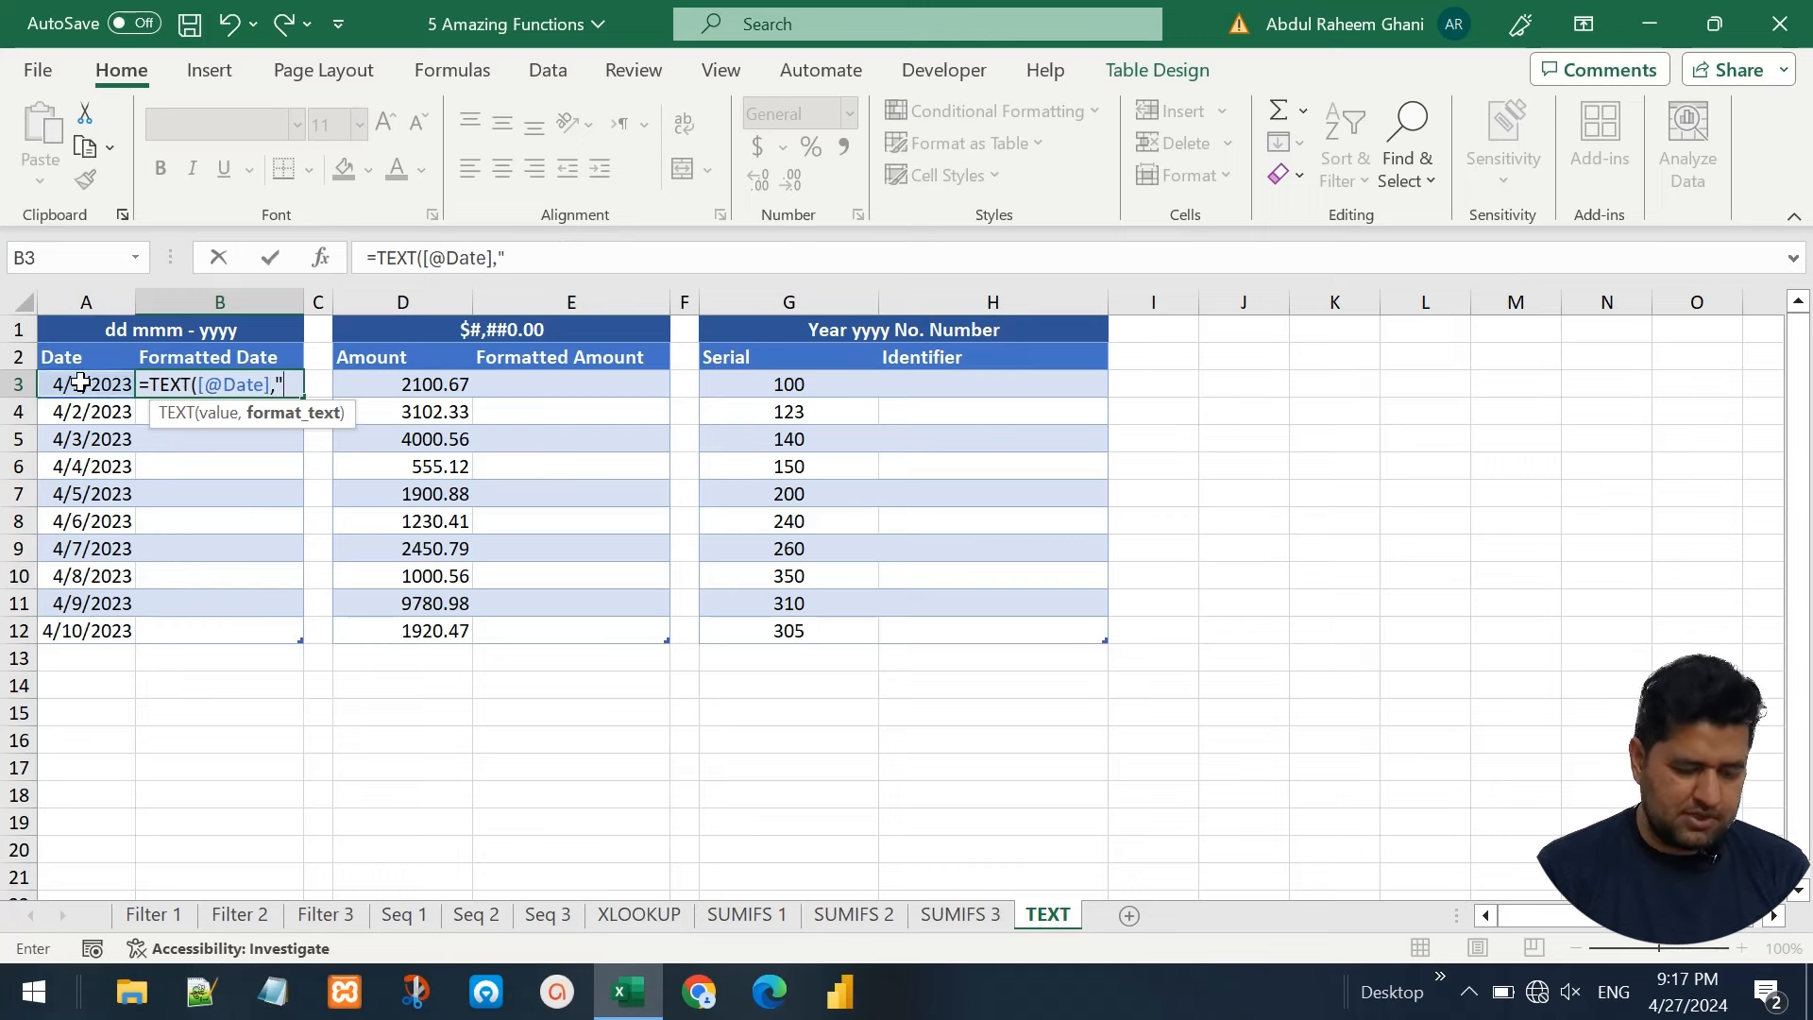
pyautogui.write('dd')
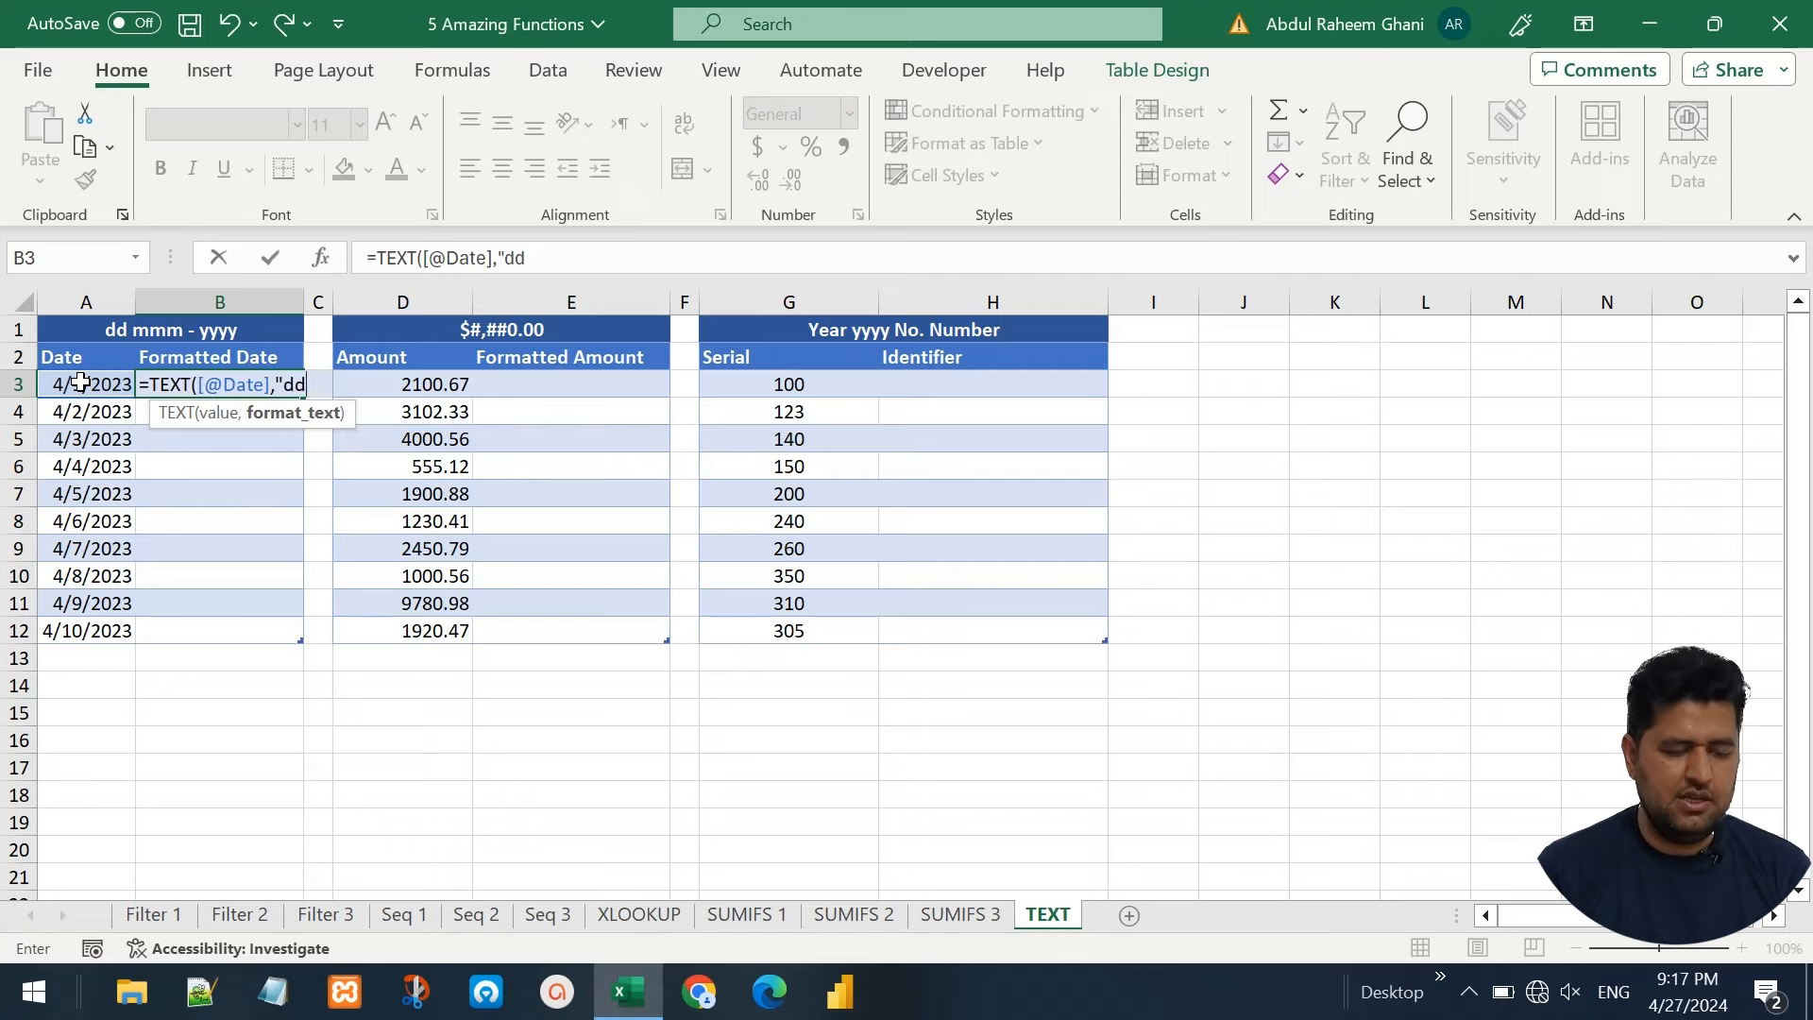
pyautogui.write(' mmm')
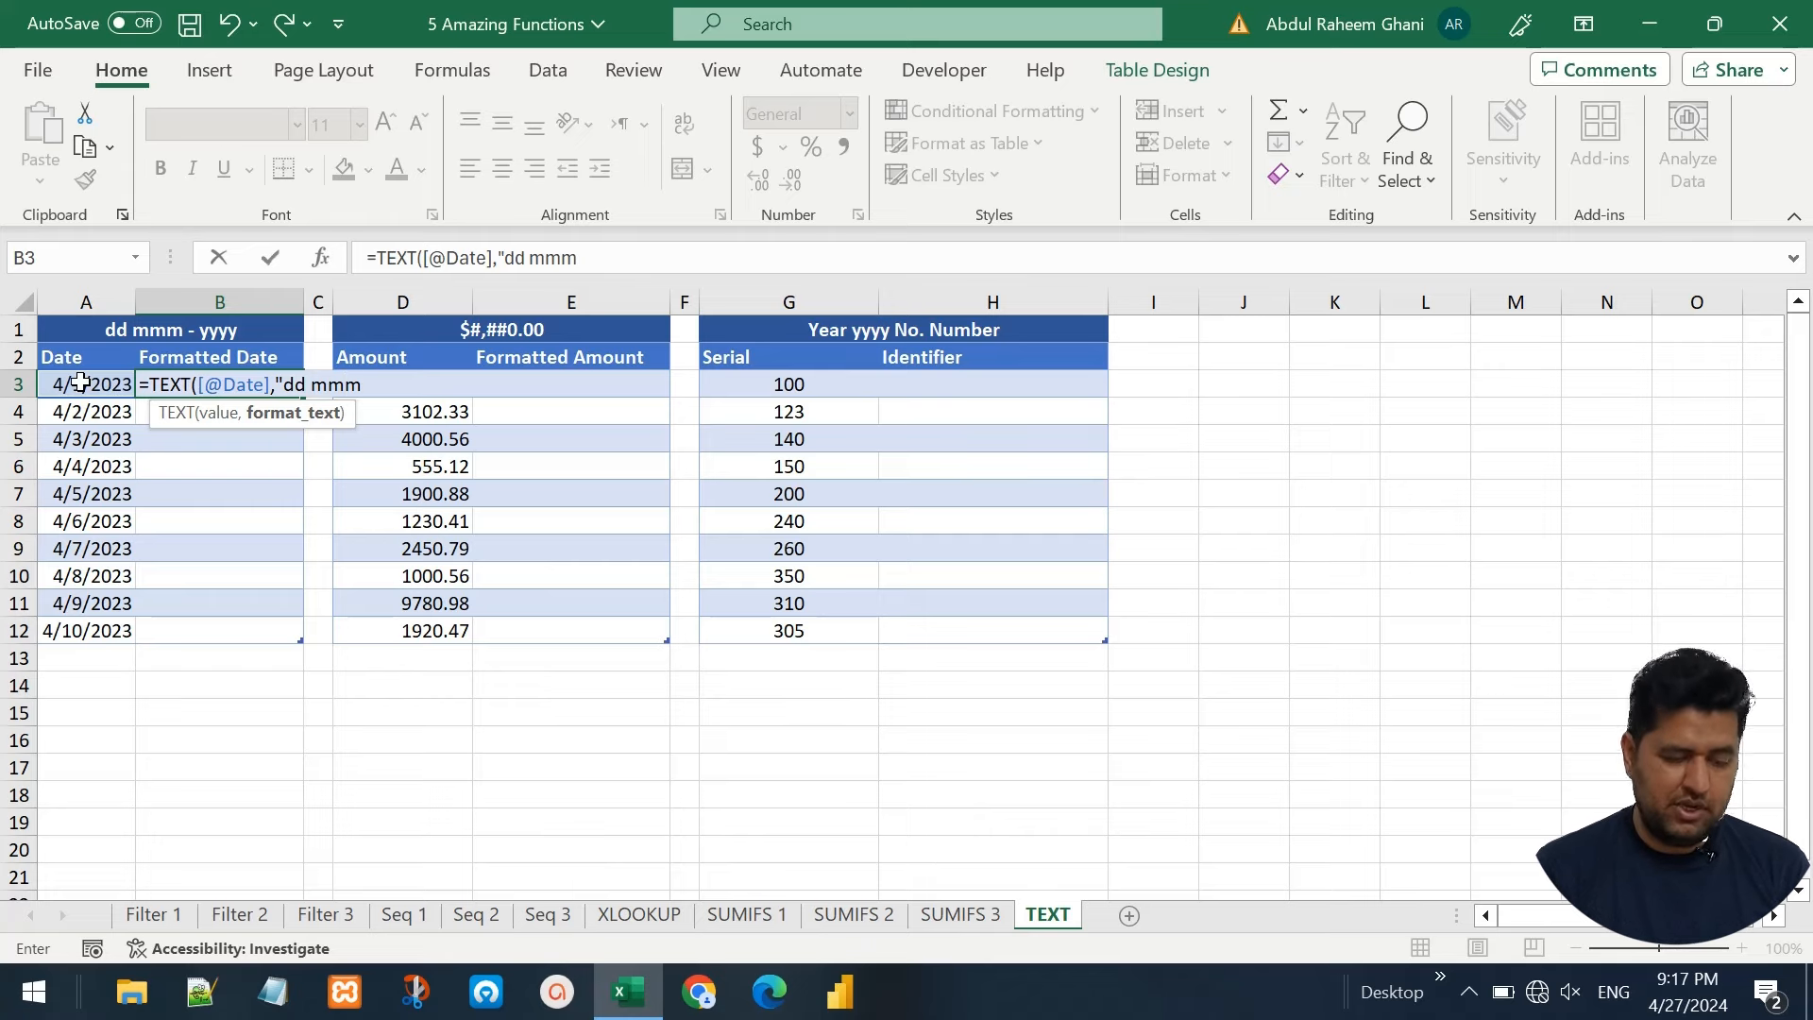
pyautogui.write(' -')
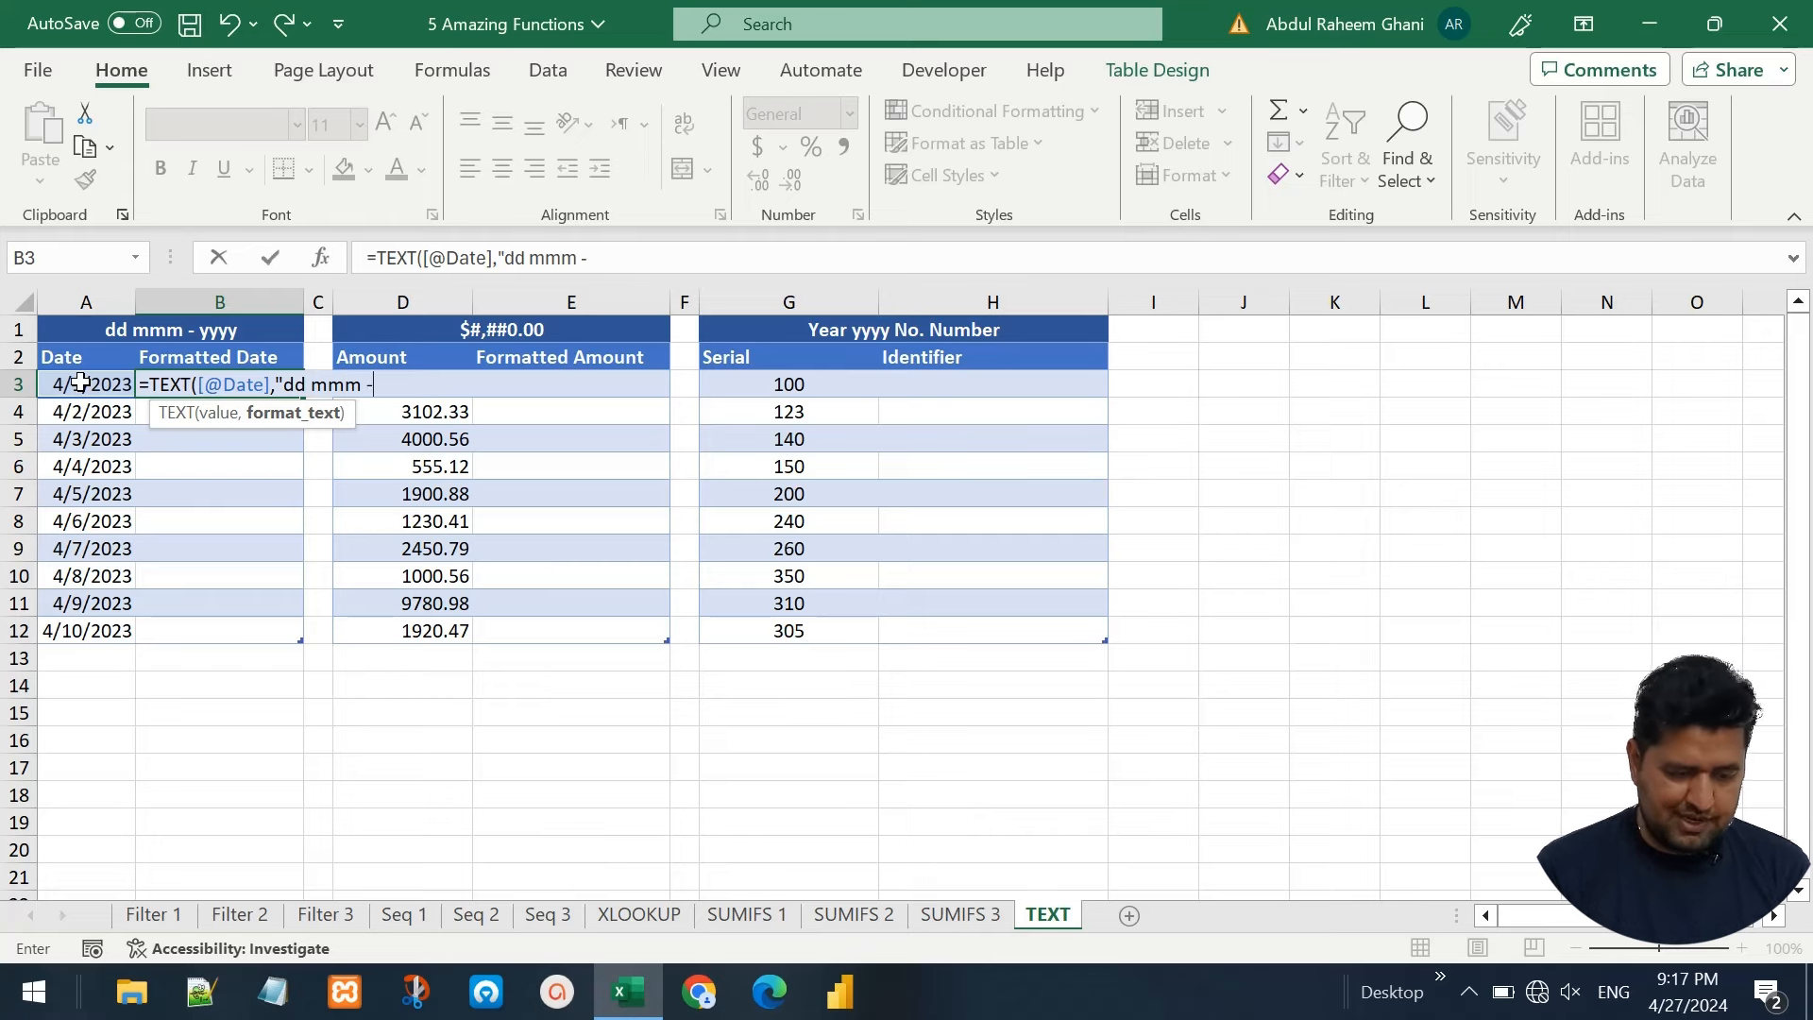
pyautogui.write(' yyyy')
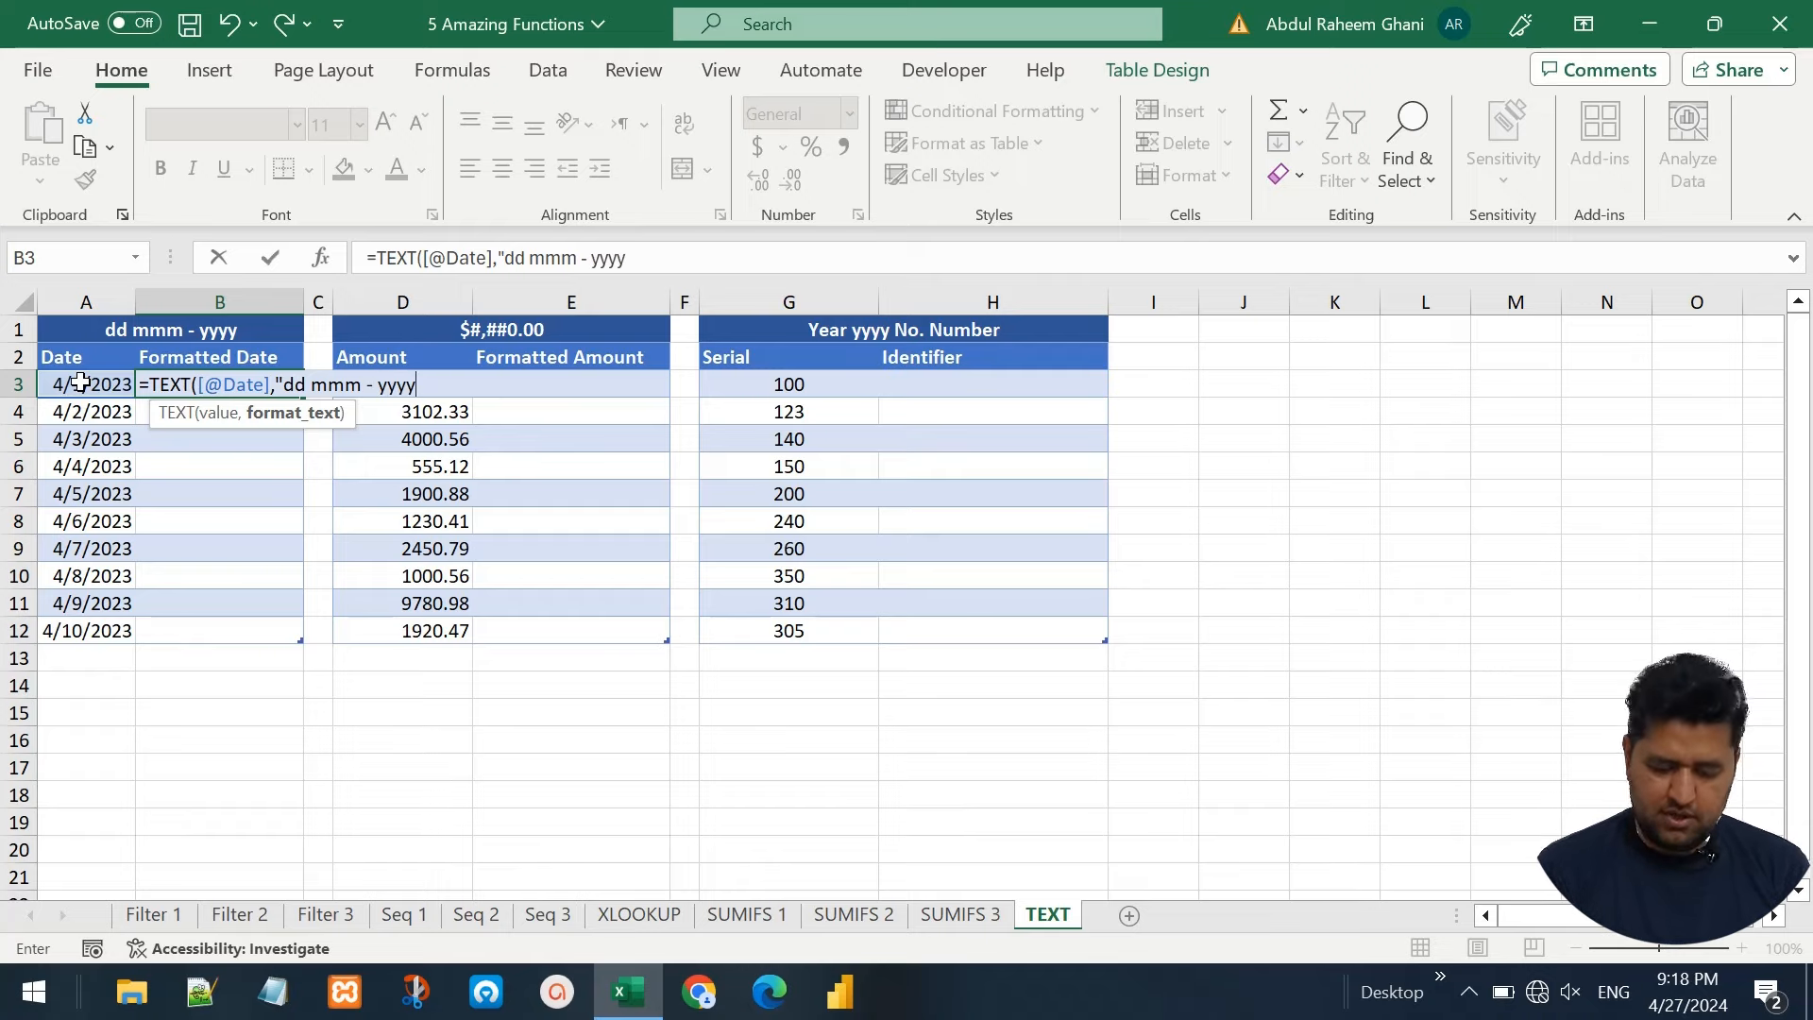
pyautogui.write('")')
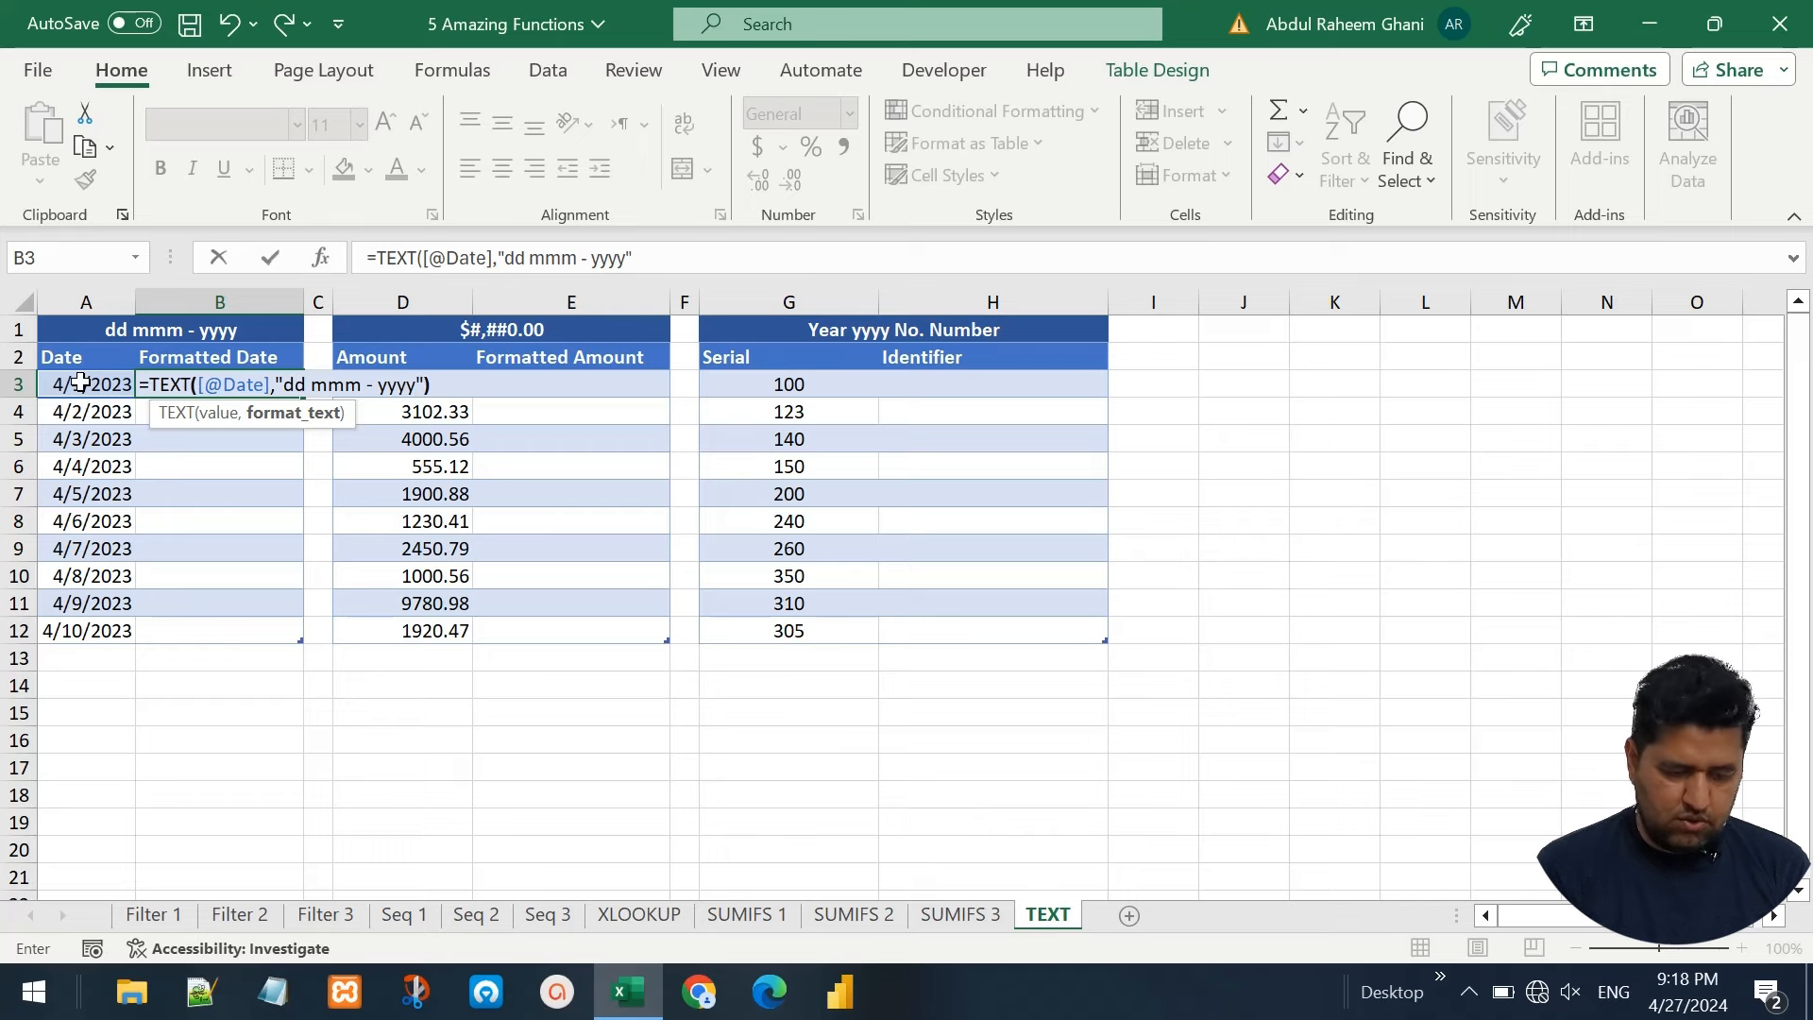
pyautogui.press('Return')
pyautogui.press('Up')
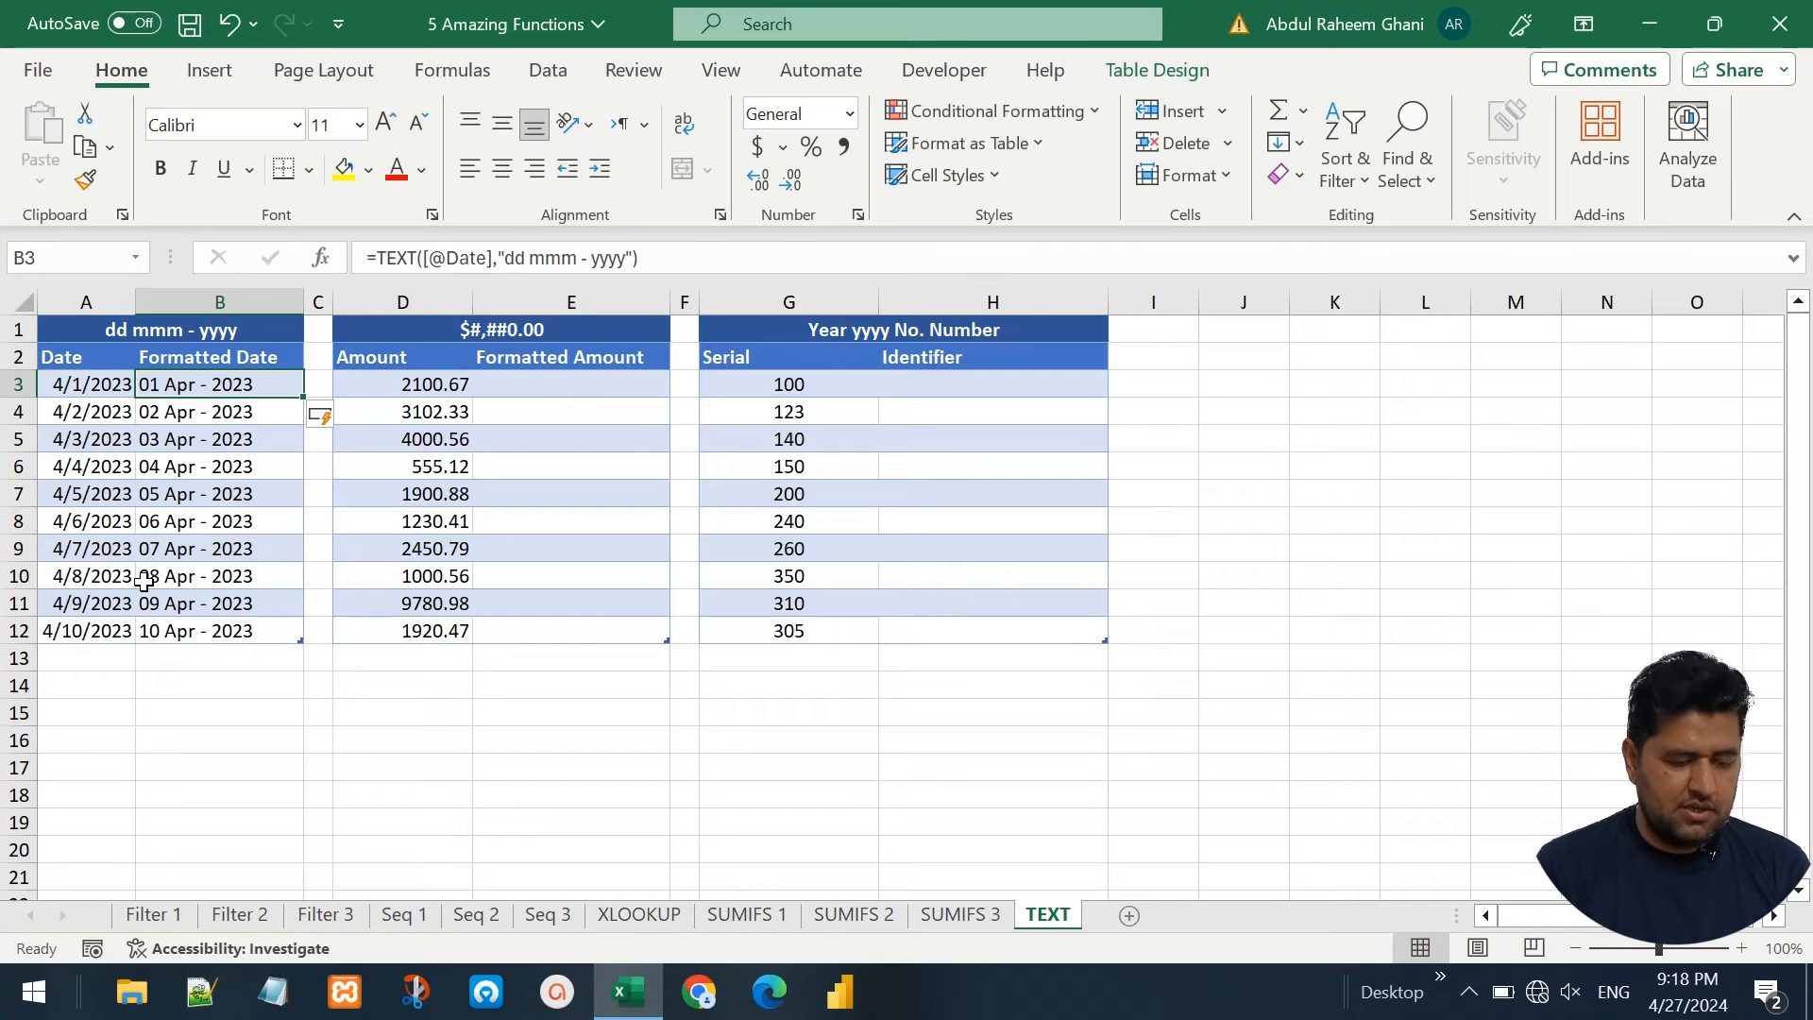
pyautogui.click(425, 386)
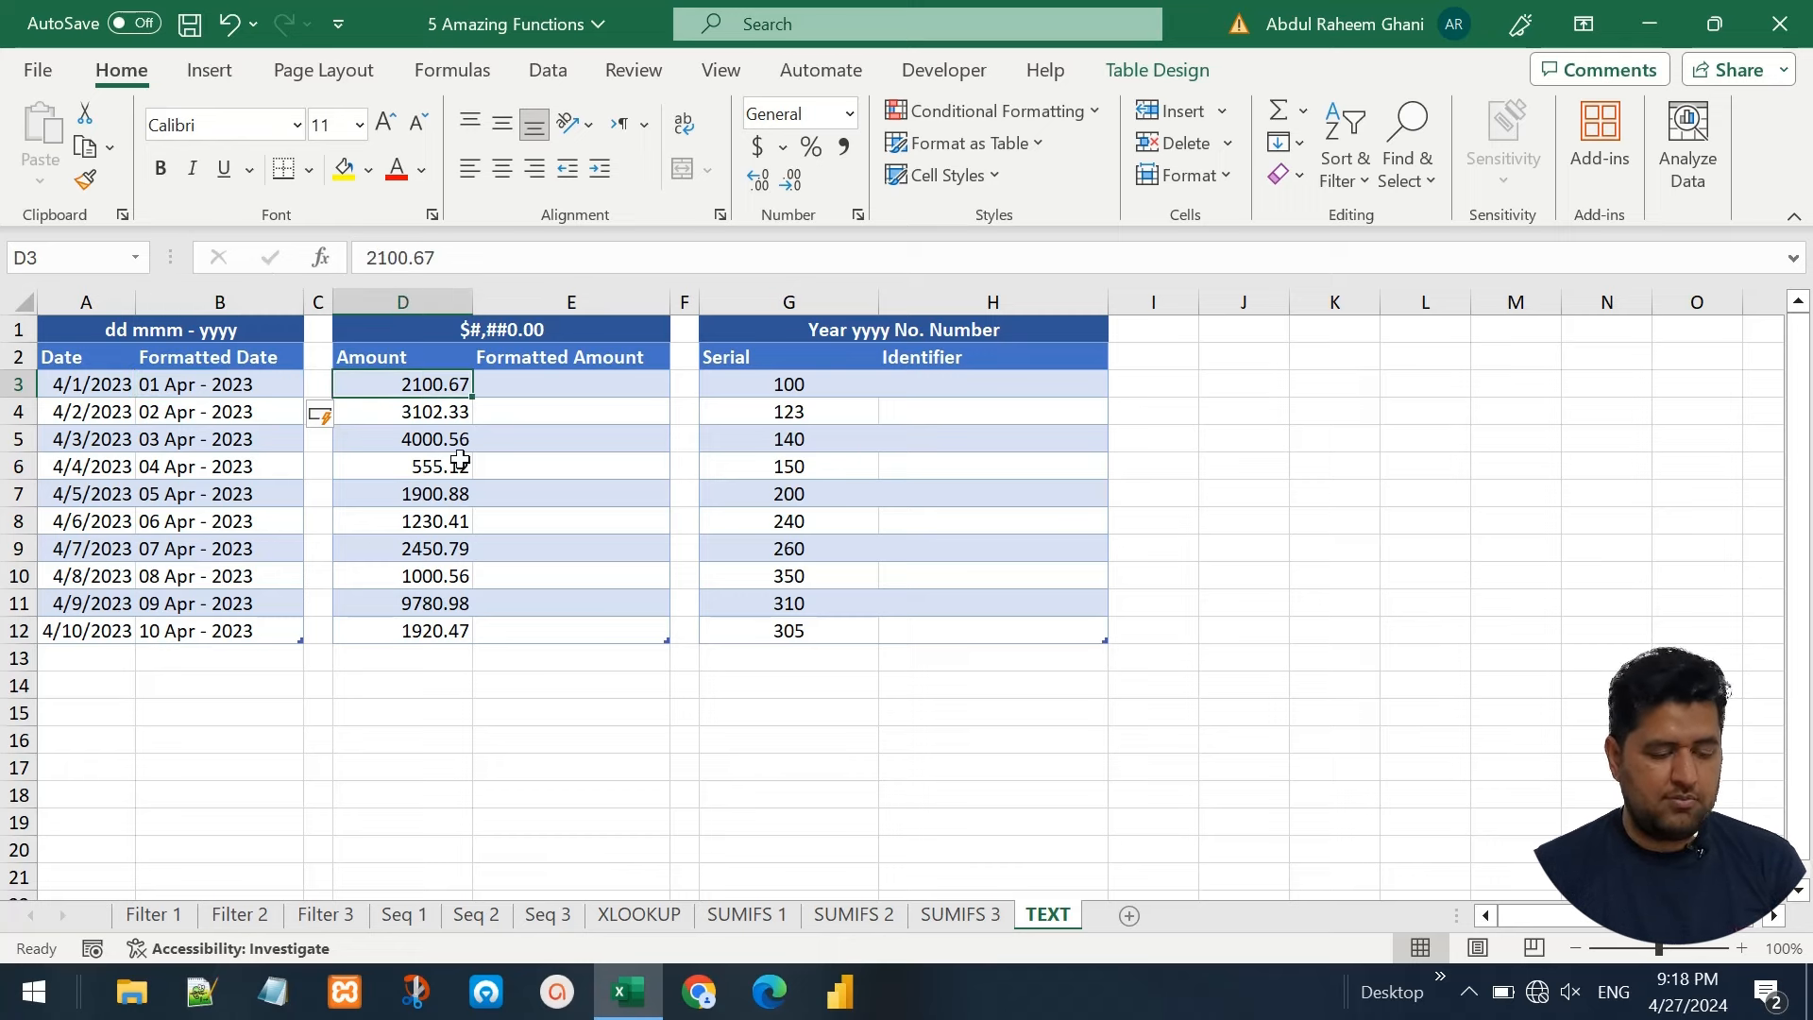
pyautogui.click(532, 331)
pyautogui.click(551, 387)
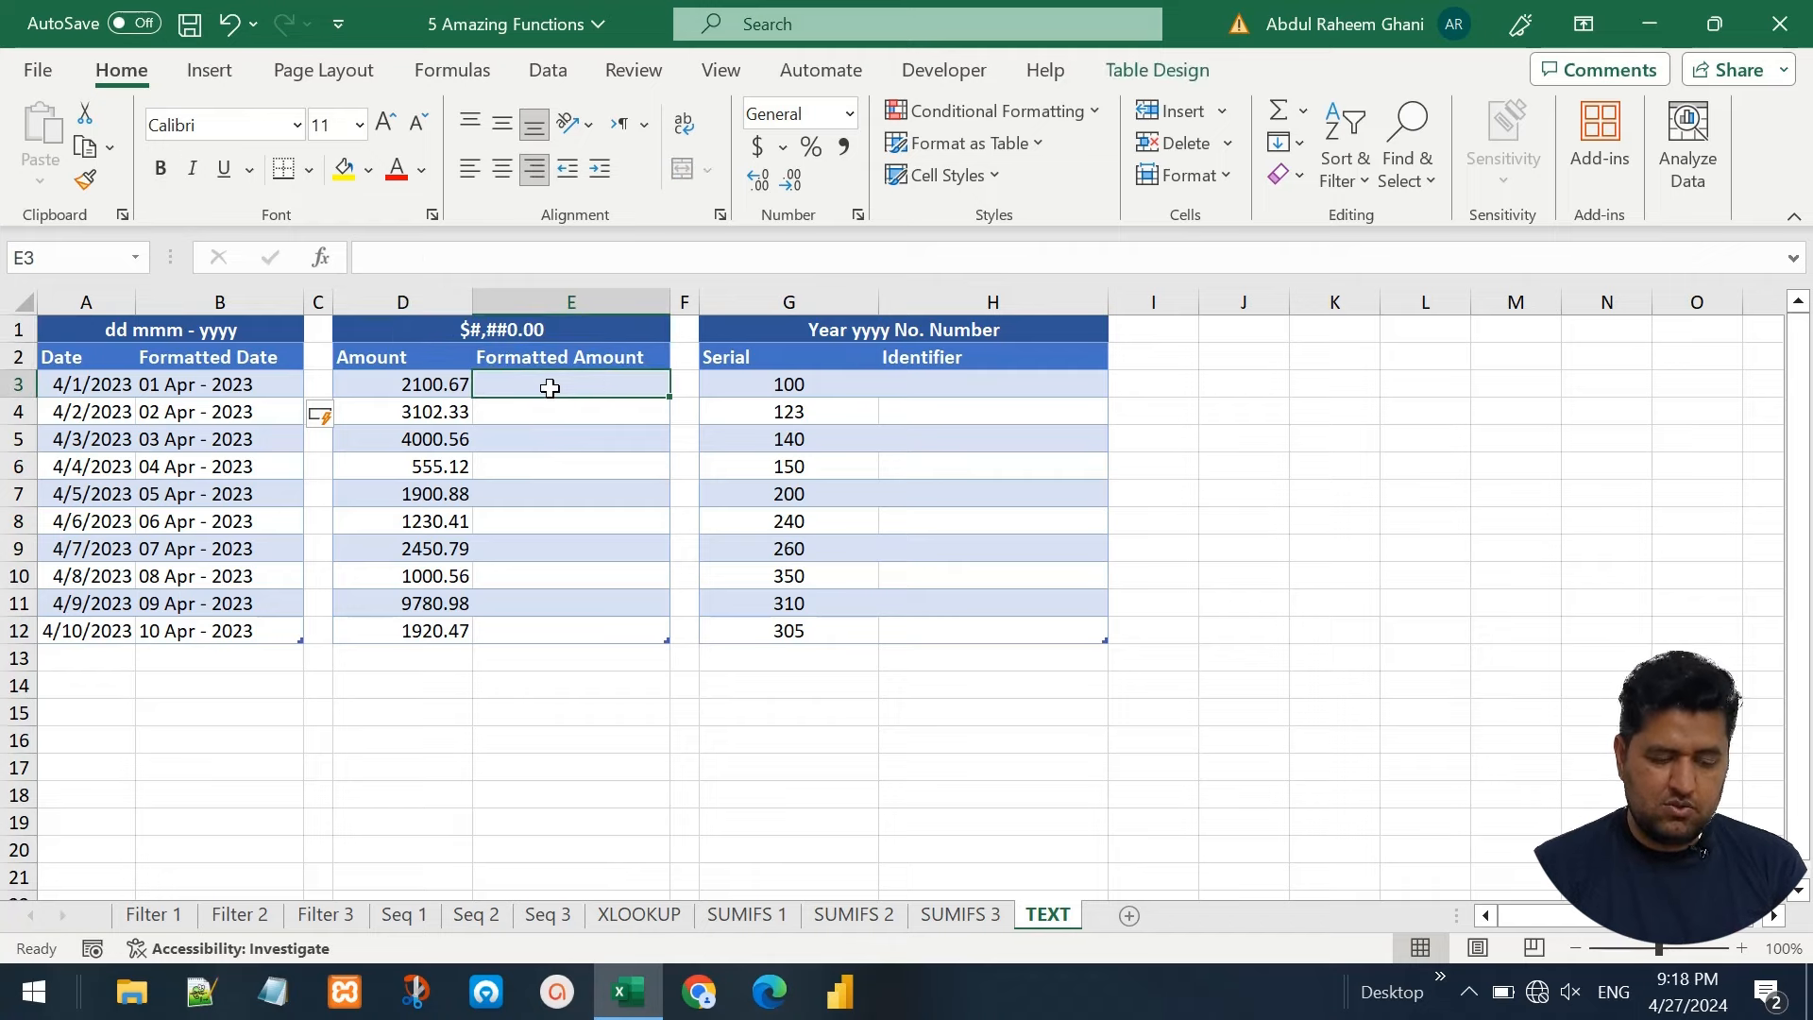
pyautogui.write('=tex')
pyautogui.press('Tab')
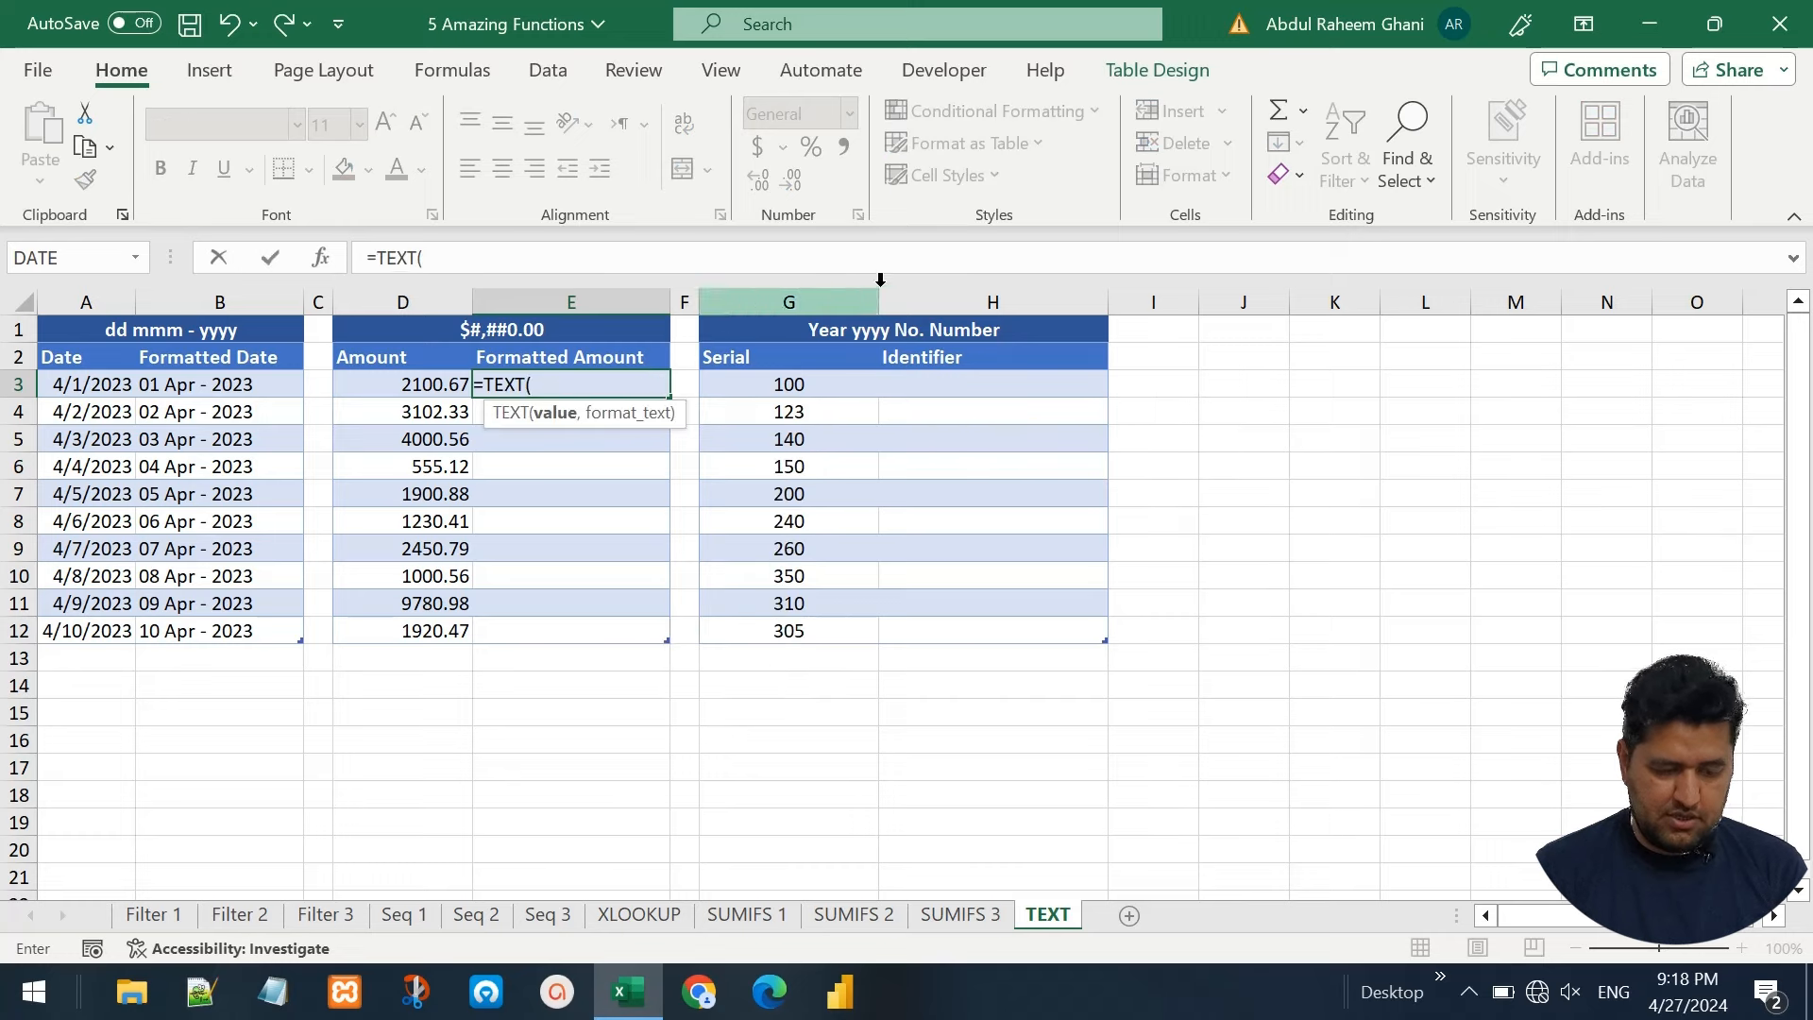
pyautogui.click(393, 383)
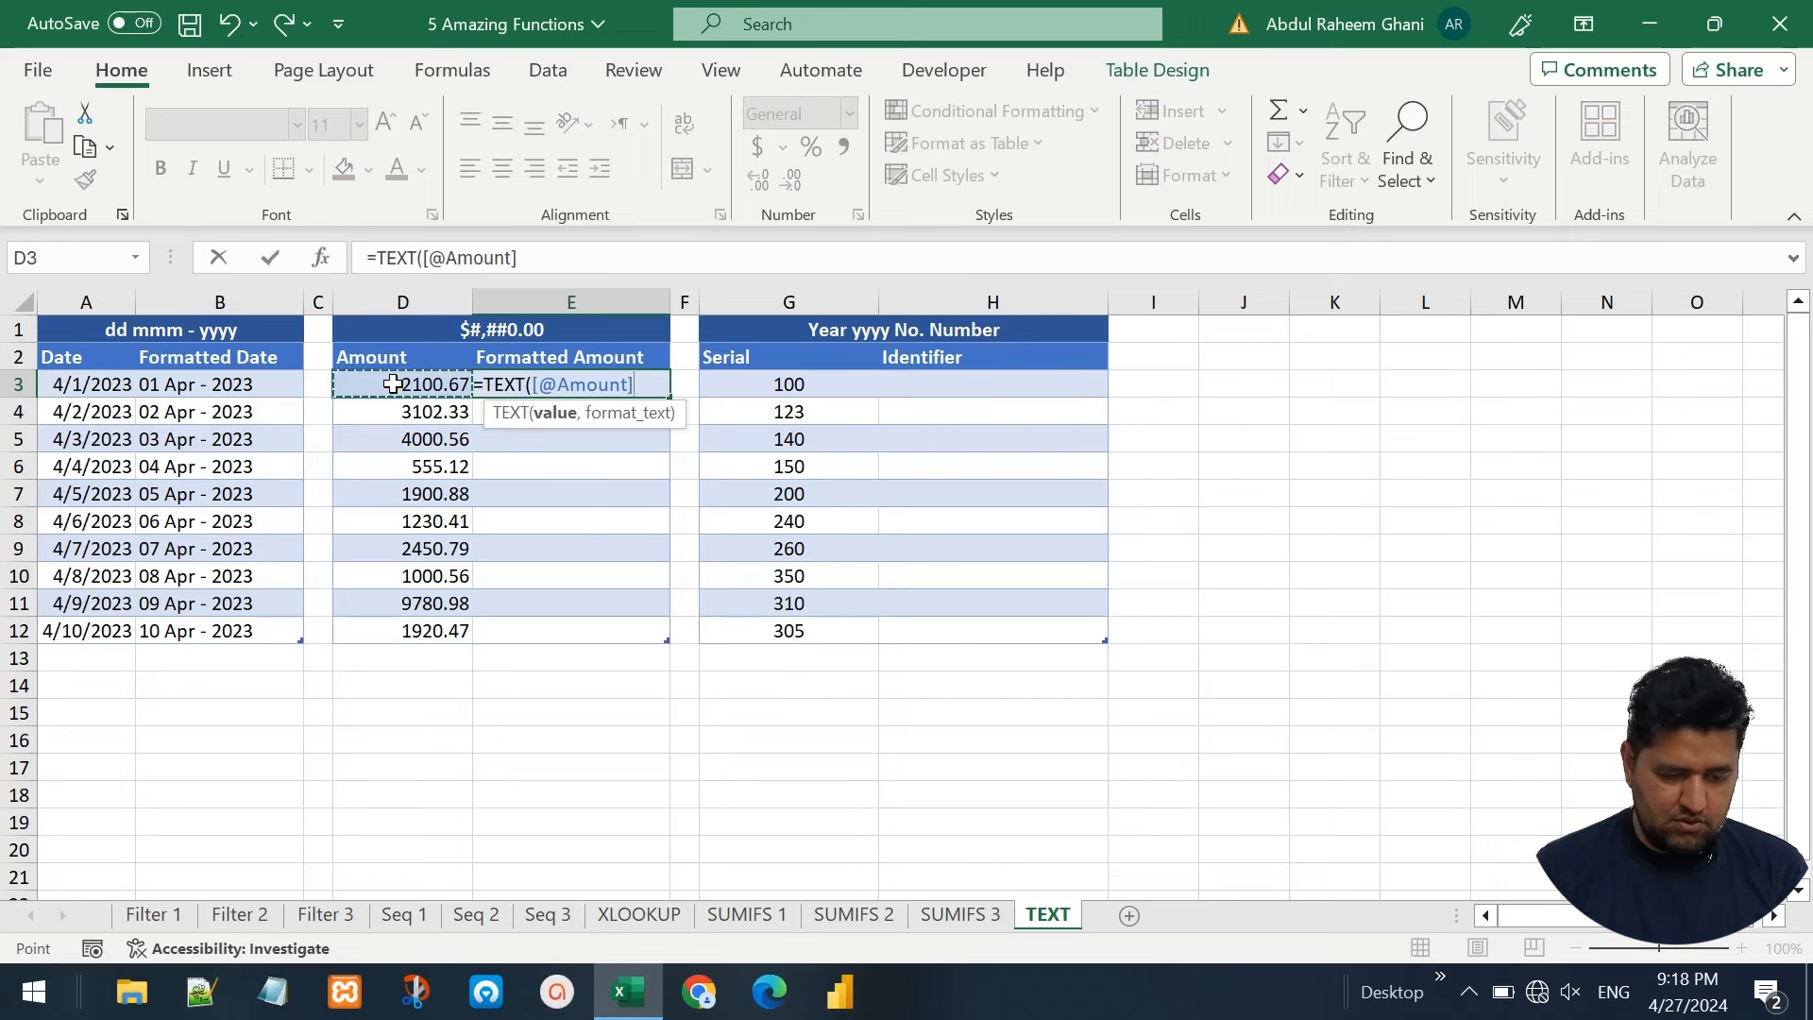
# Give the TEXT formula the format "$#,##0.00", then close and enter it for the Formatted Amount column
pyautogui.write(',"')
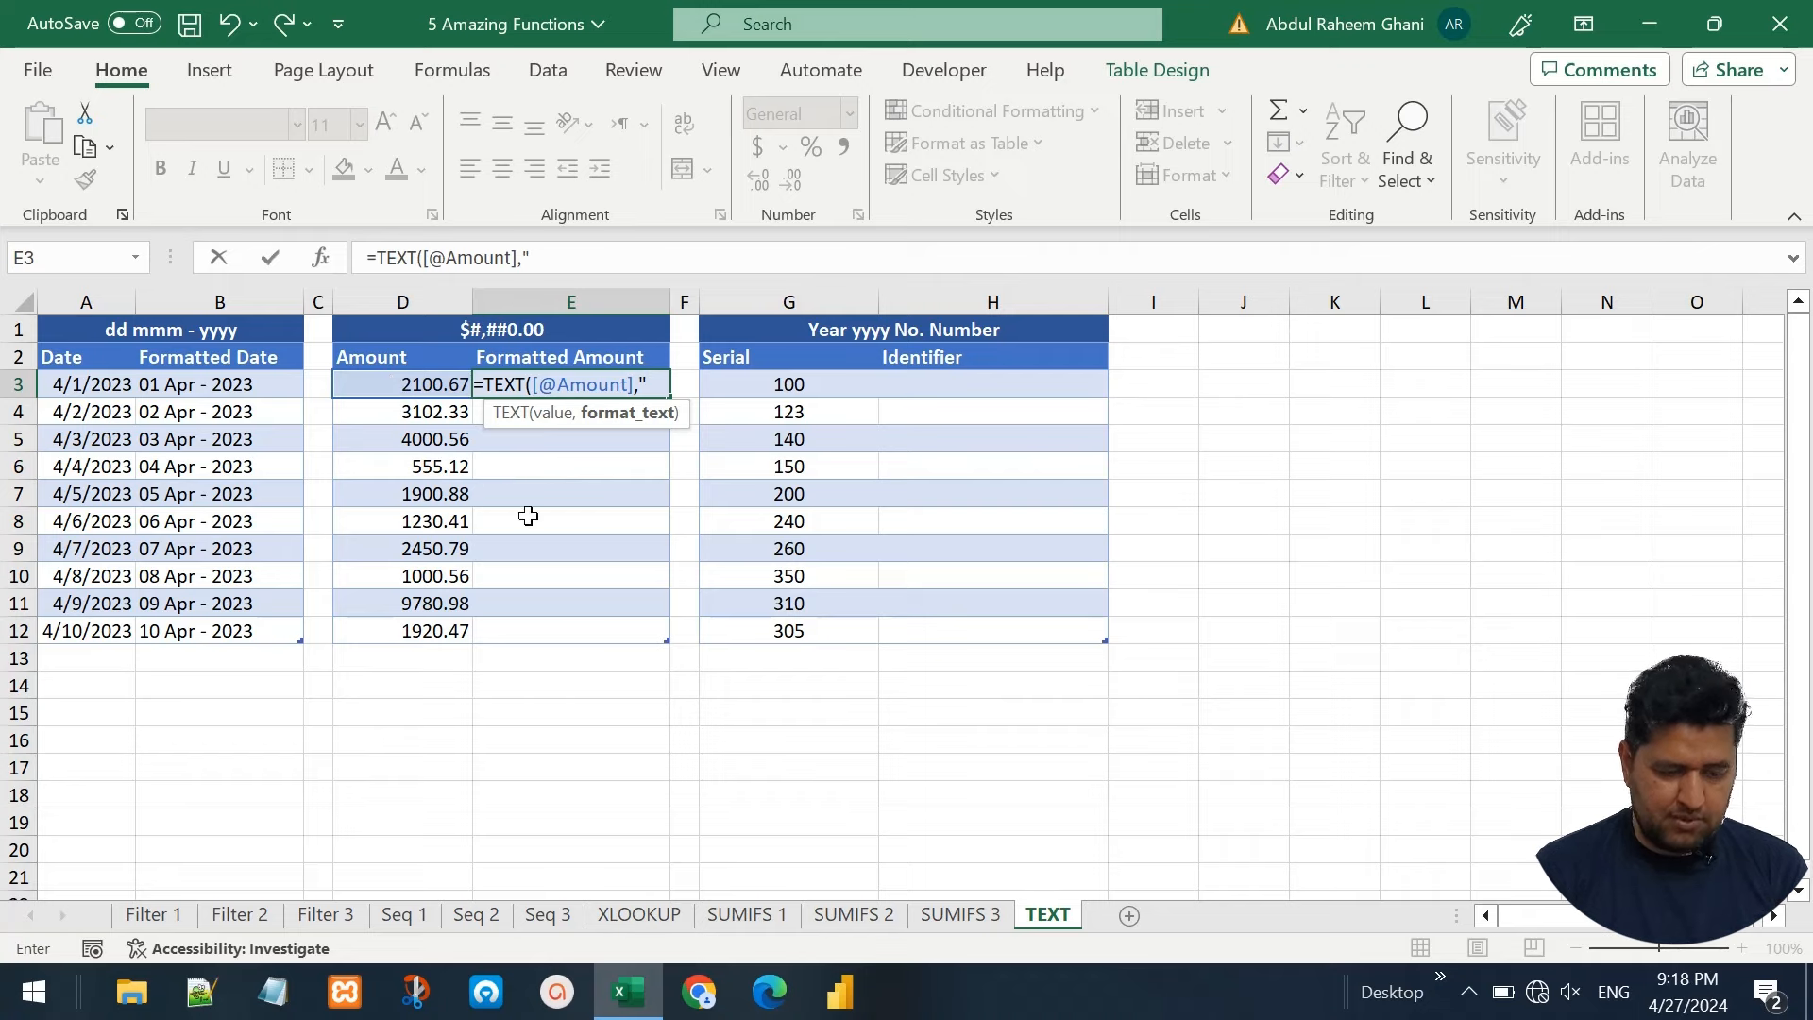
pyautogui.write('$')
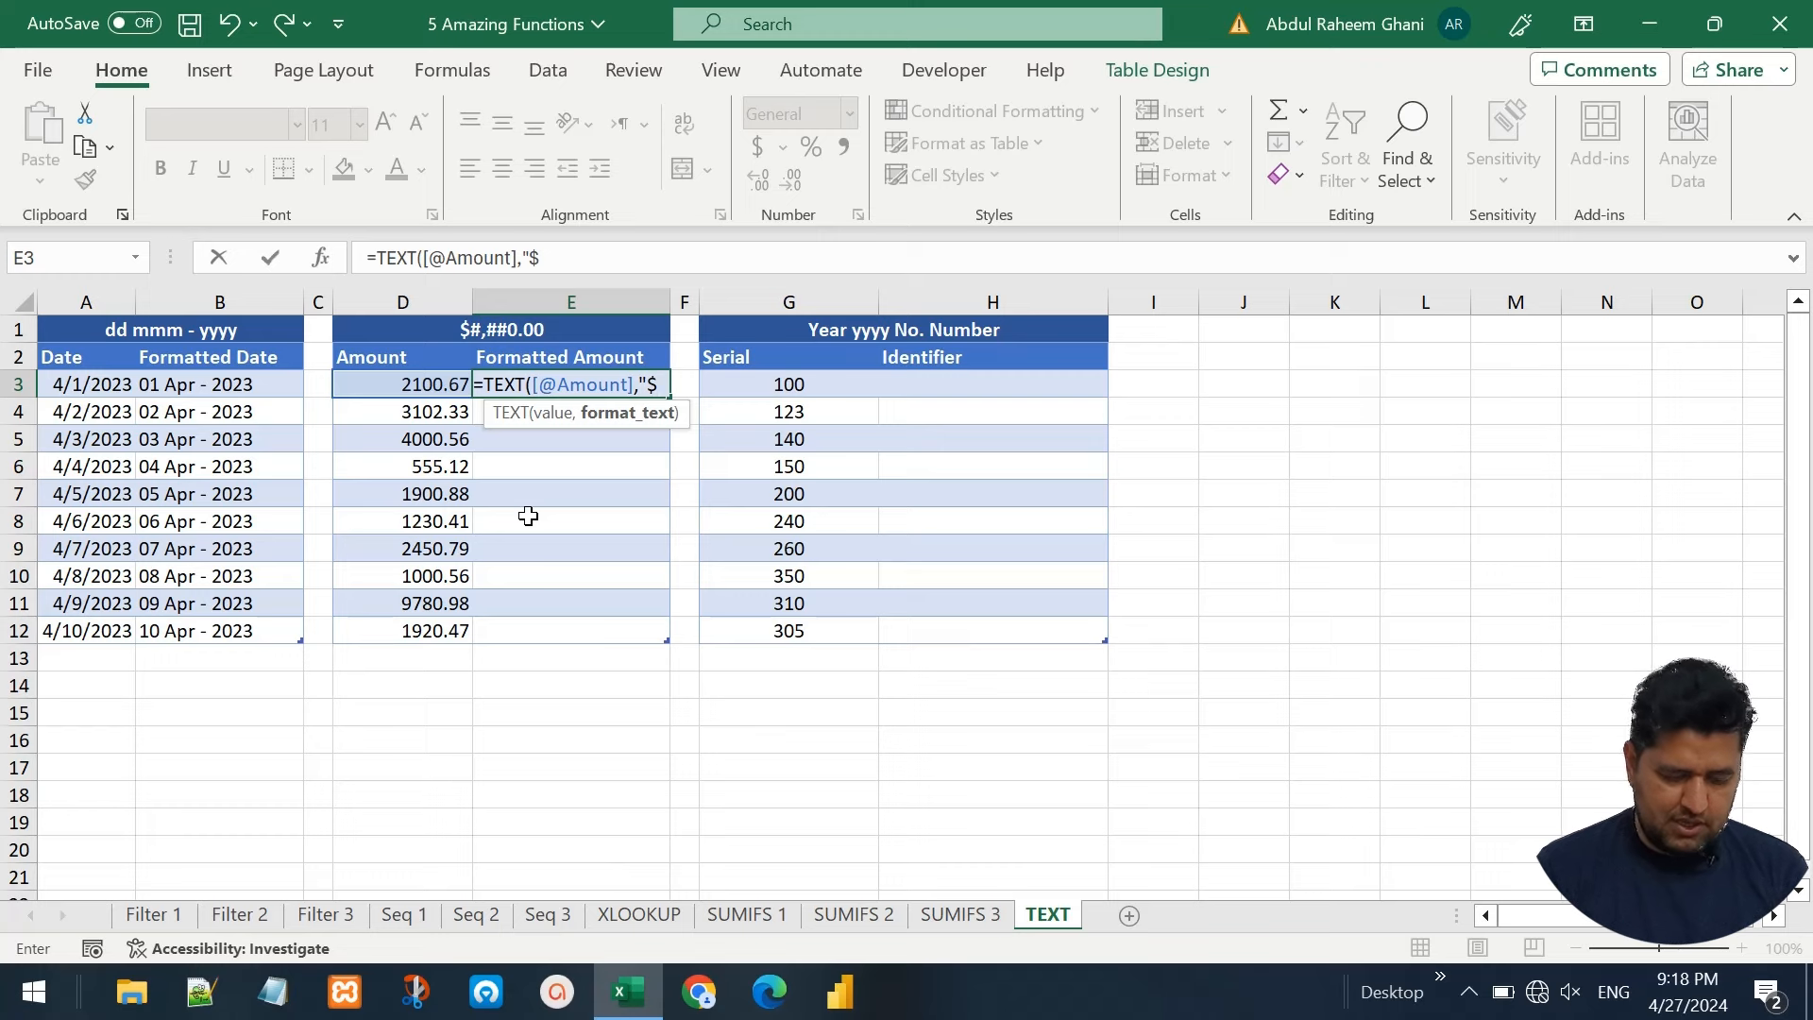
pyautogui.write('#,')
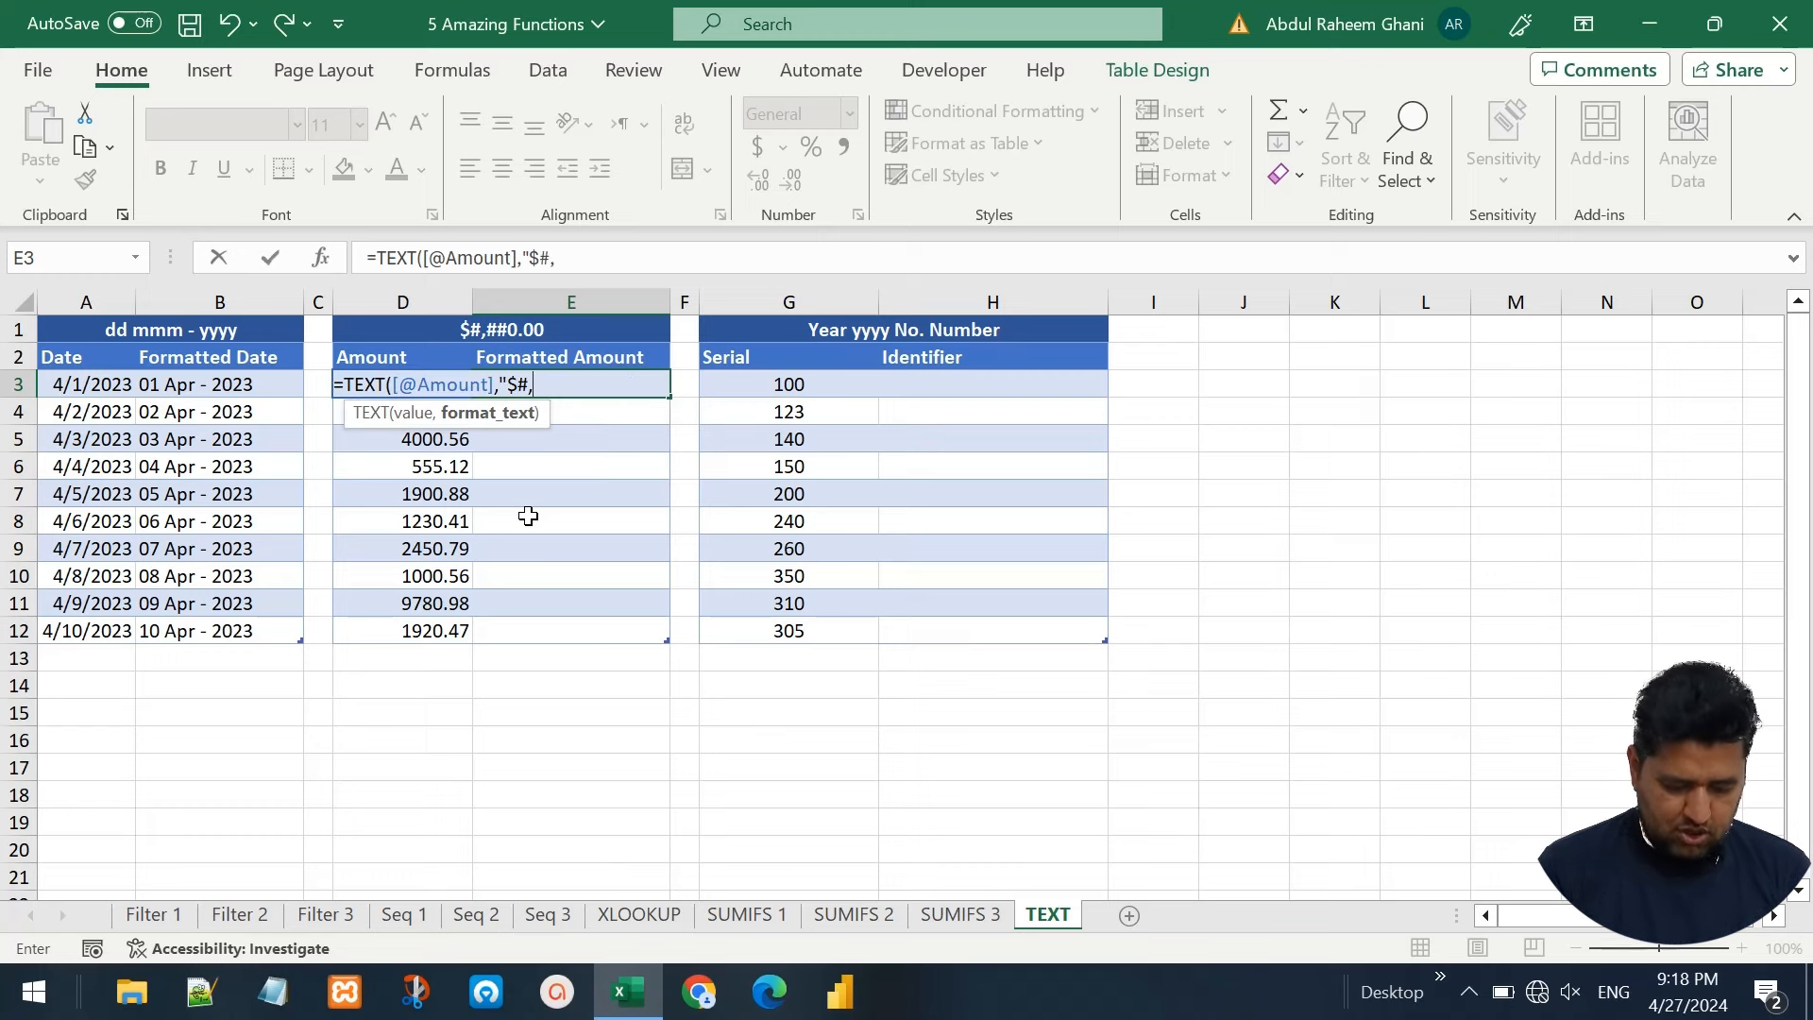
pyautogui.write('##0')
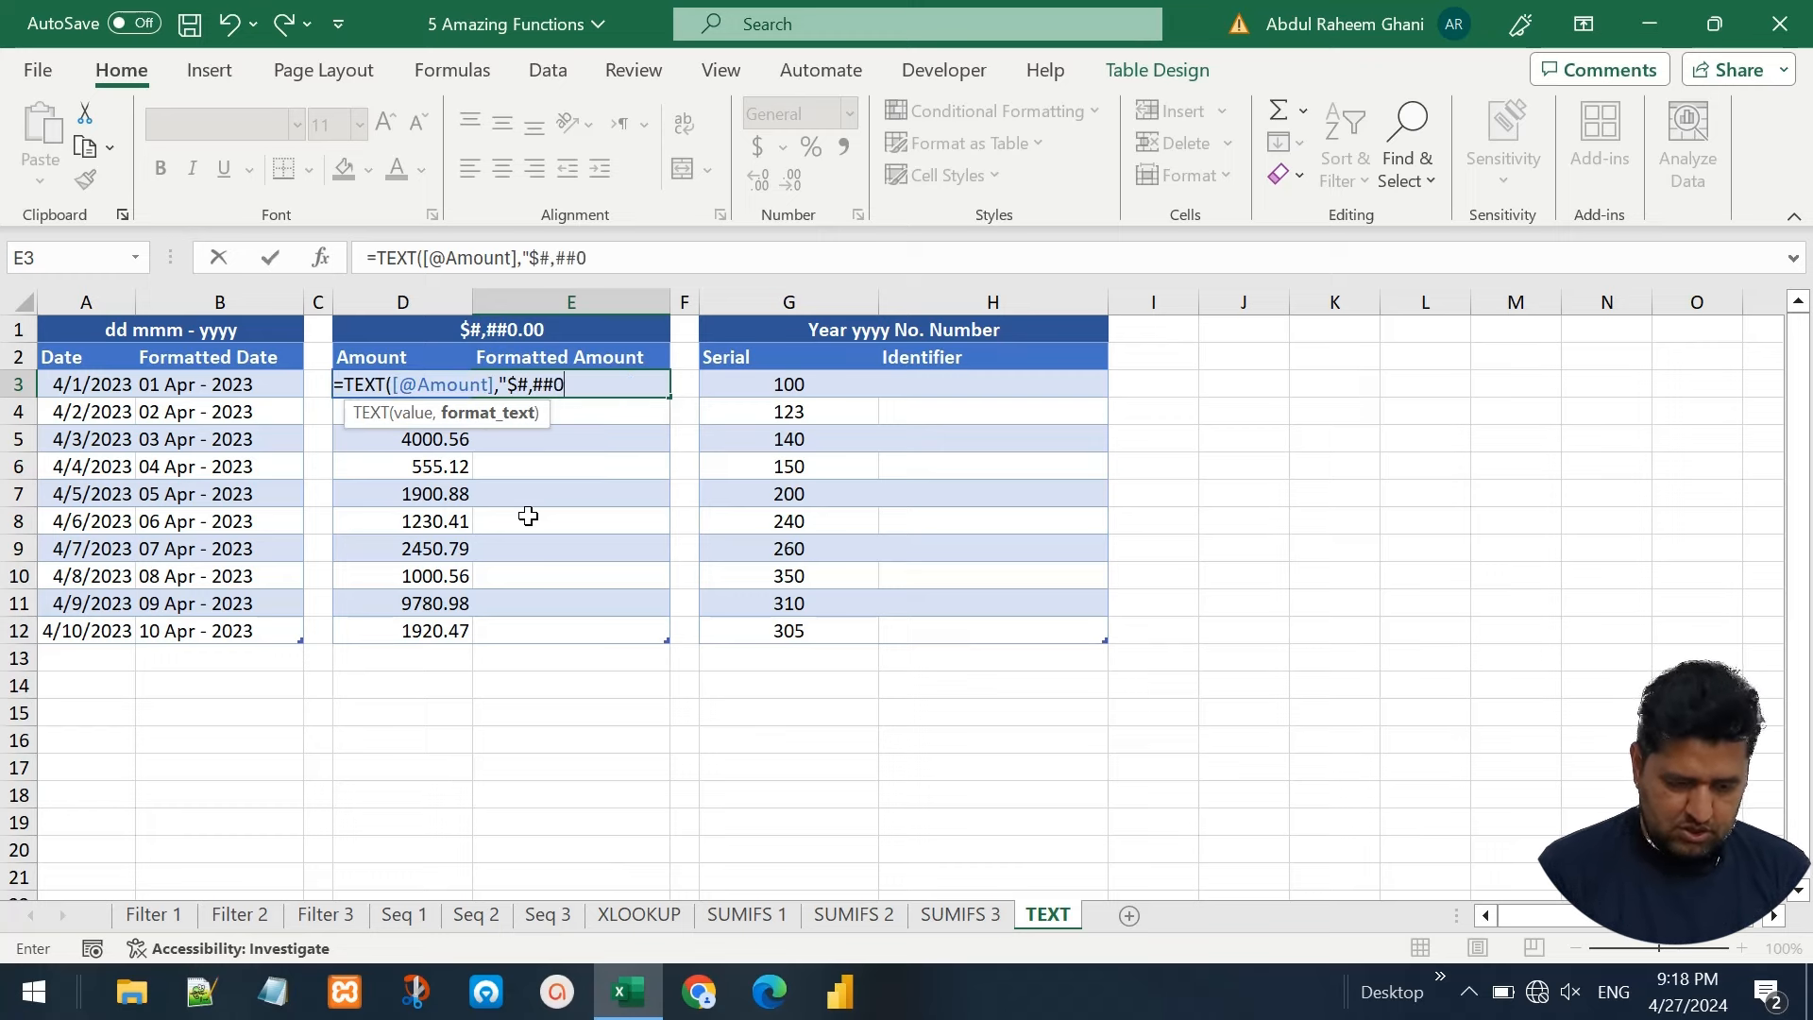
pyautogui.write('.00')
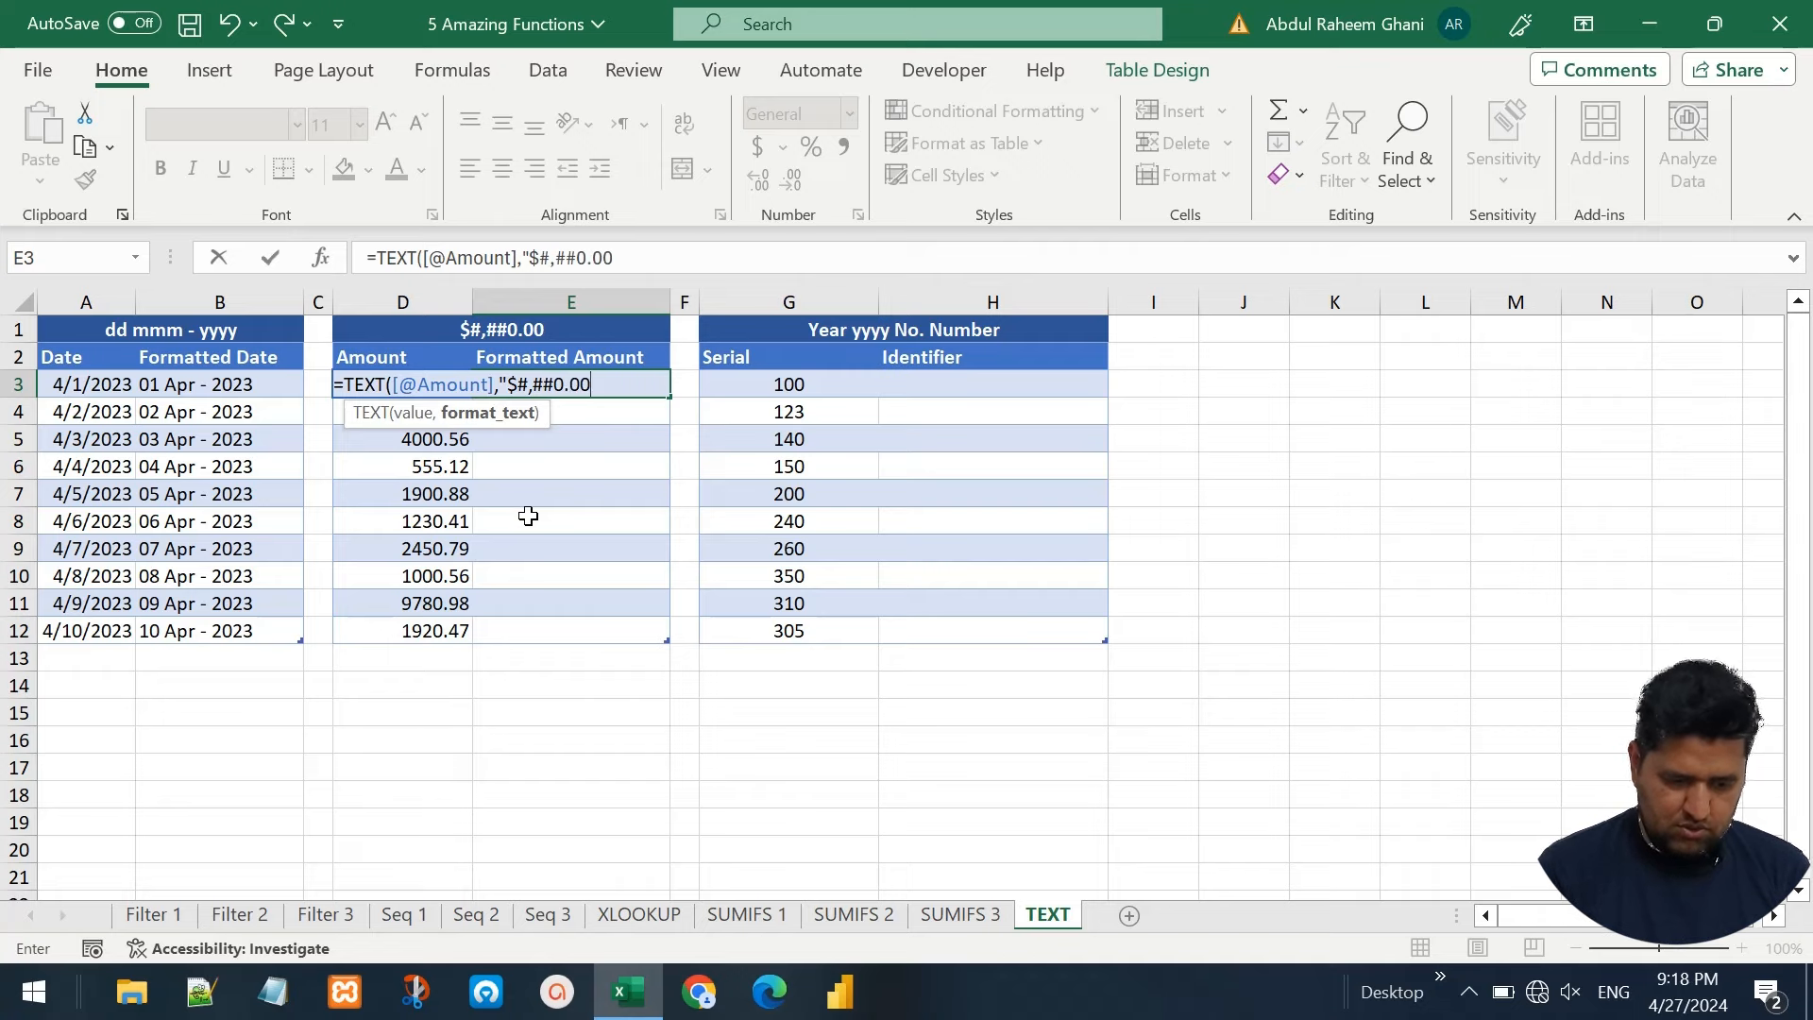
pyautogui.write('"')
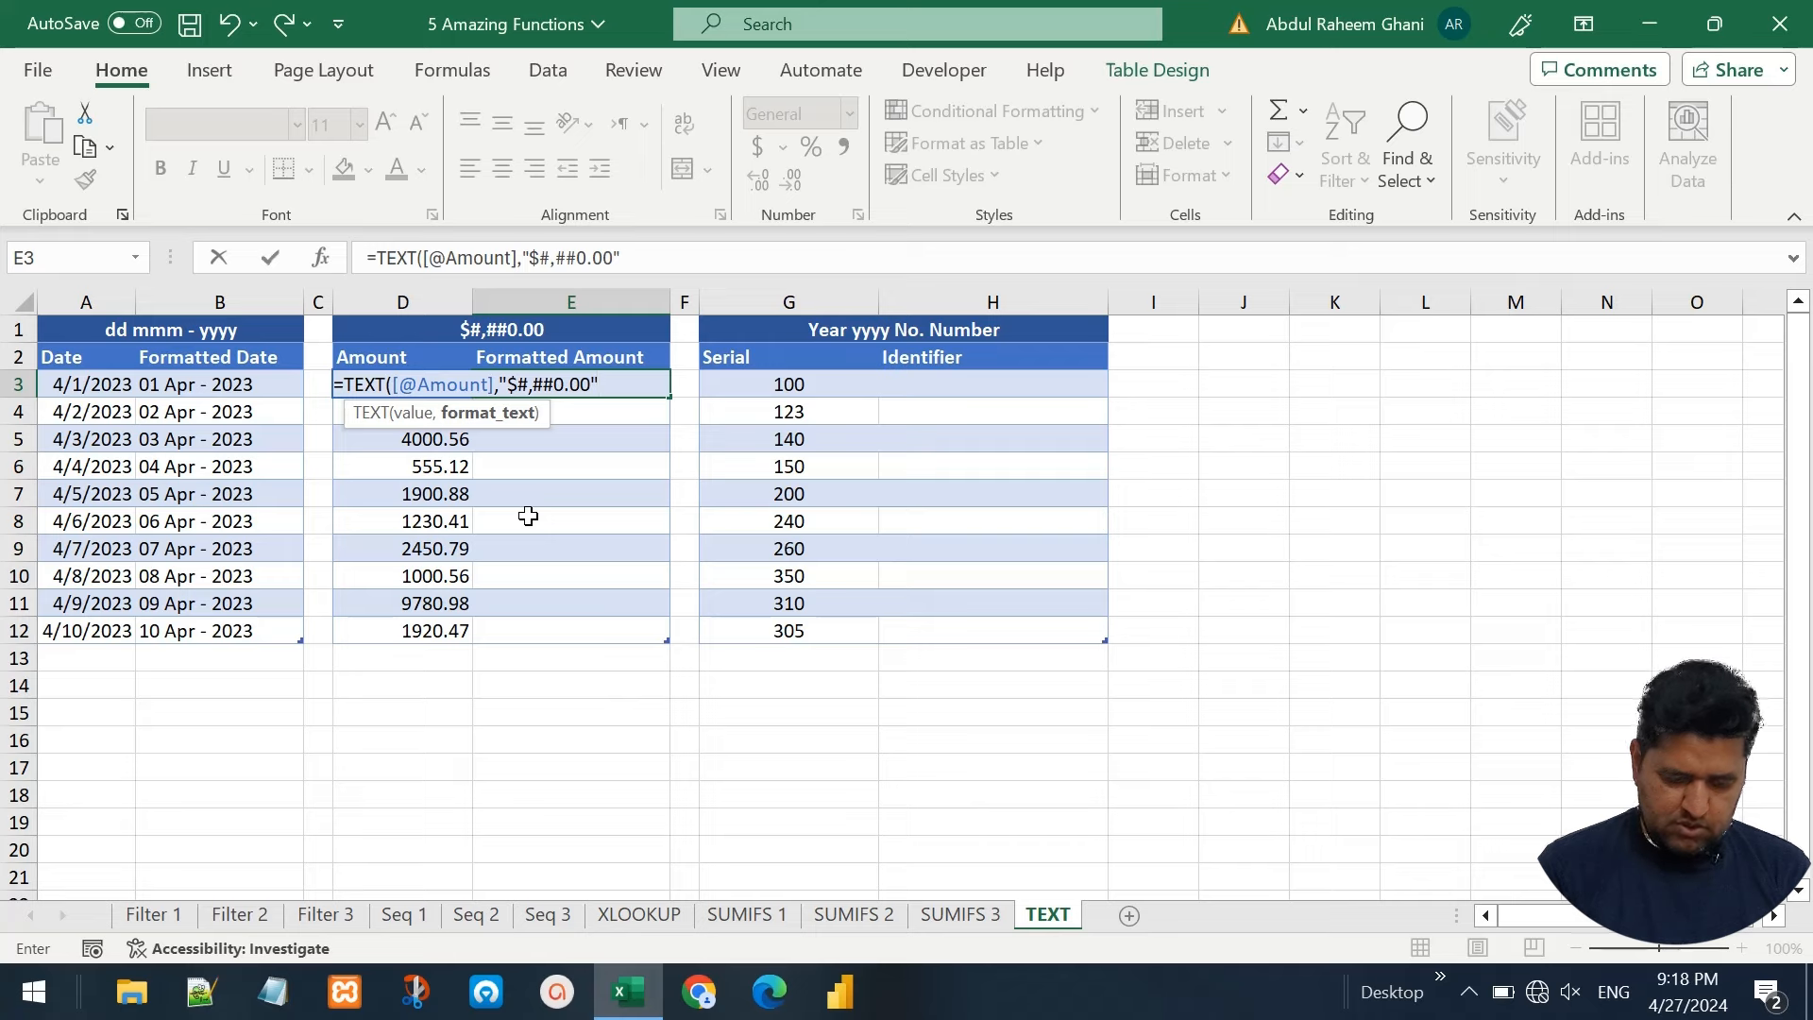
pyautogui.write(')')
pyautogui.press('Return')
pyautogui.press('Up')
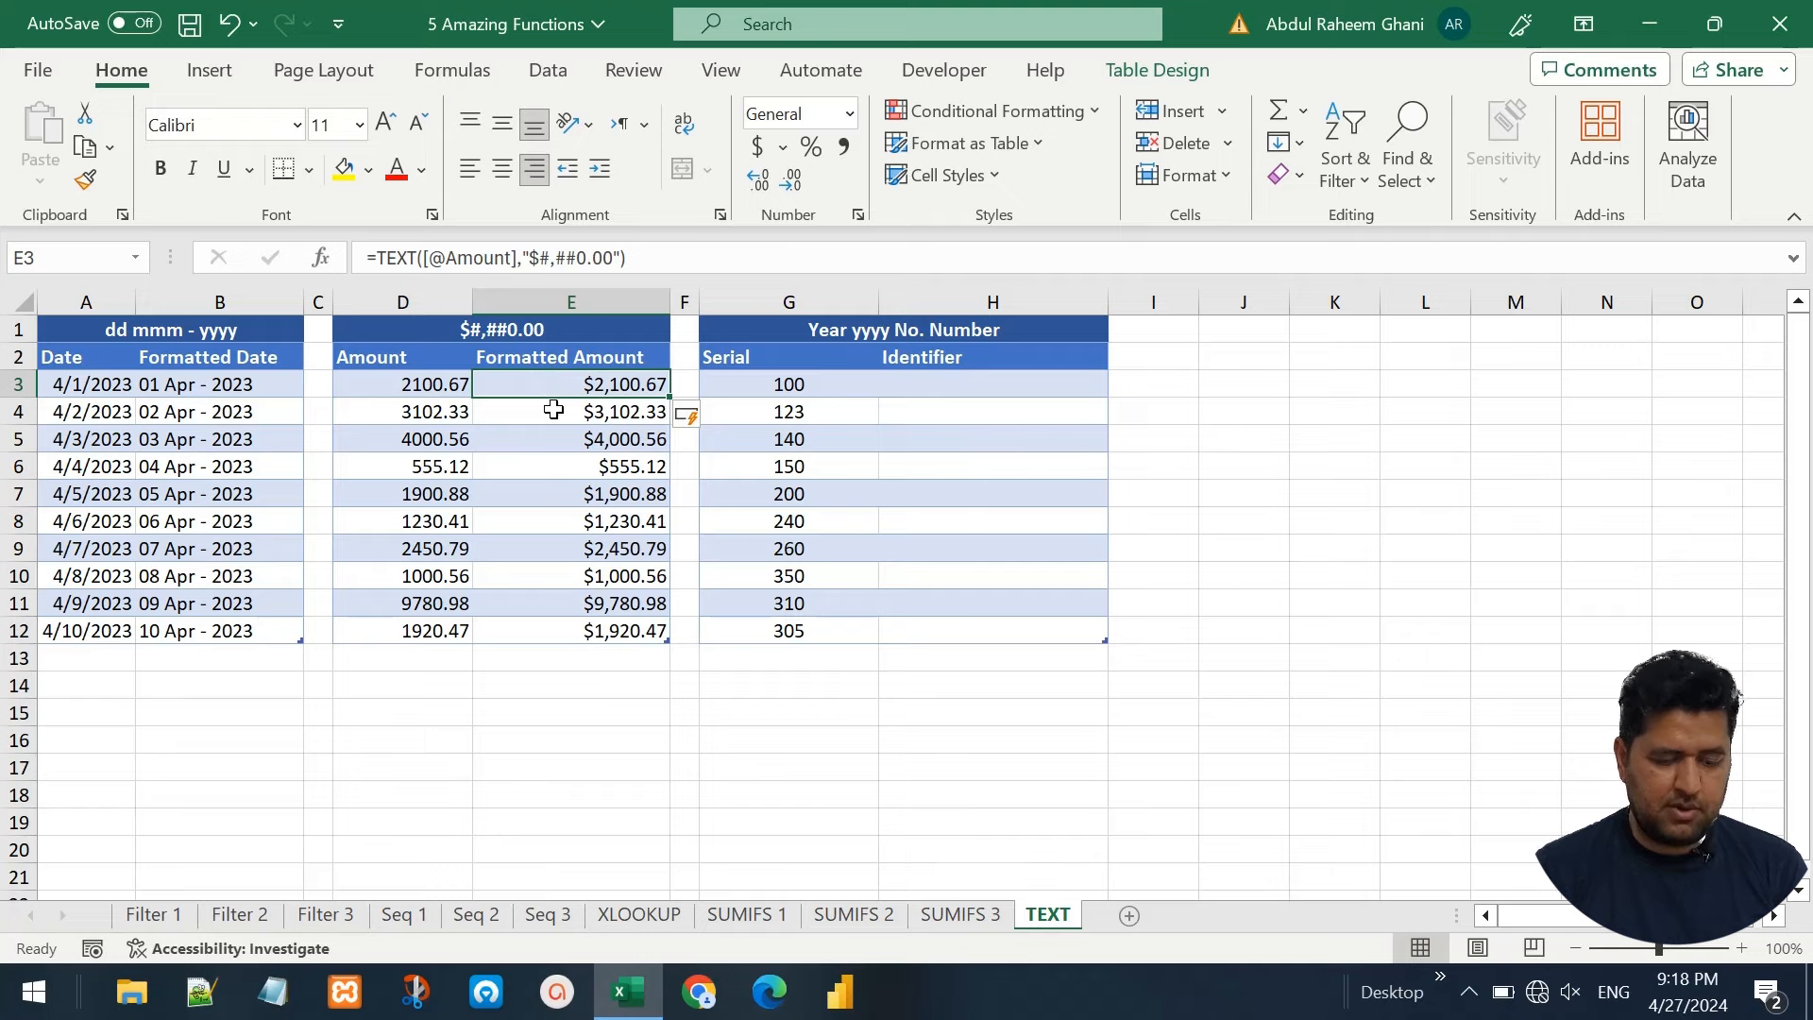
# Start a formula in cell H3 of the Identifier column with the literal text "Year-"
pyautogui.press('Right')
pyautogui.press('Right')
pyautogui.press('Right')
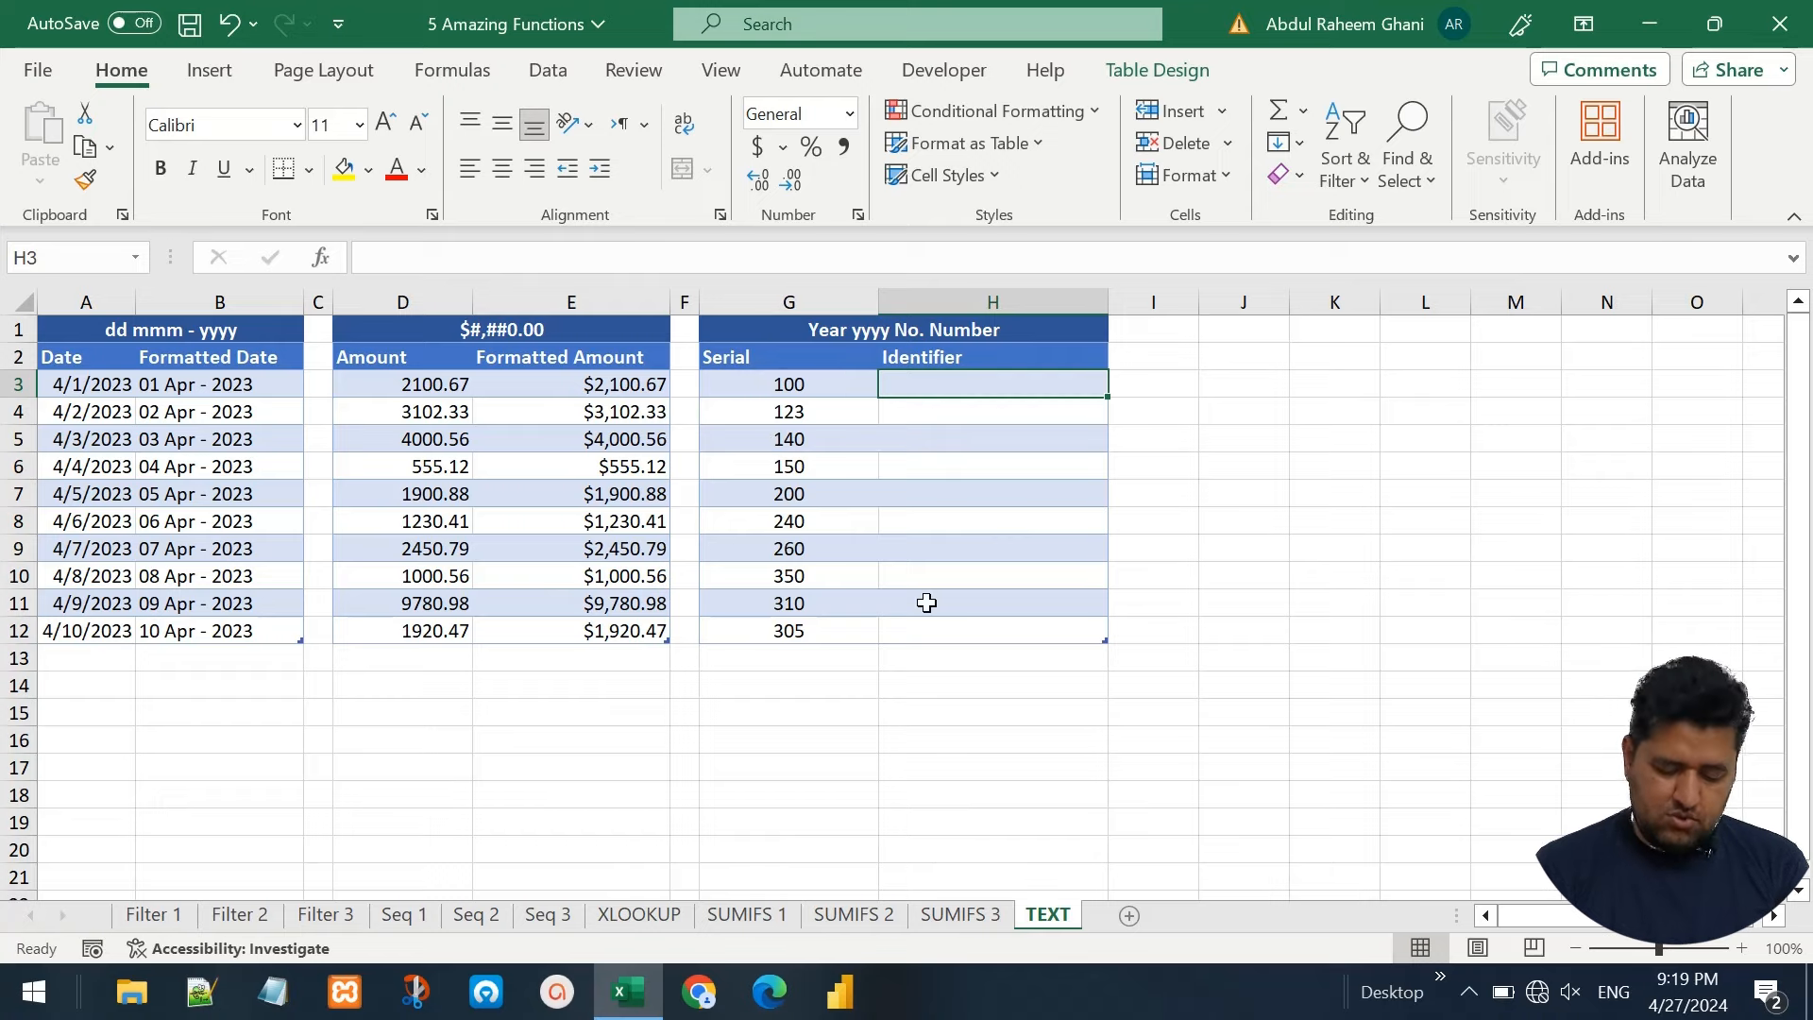
pyautogui.write('=')
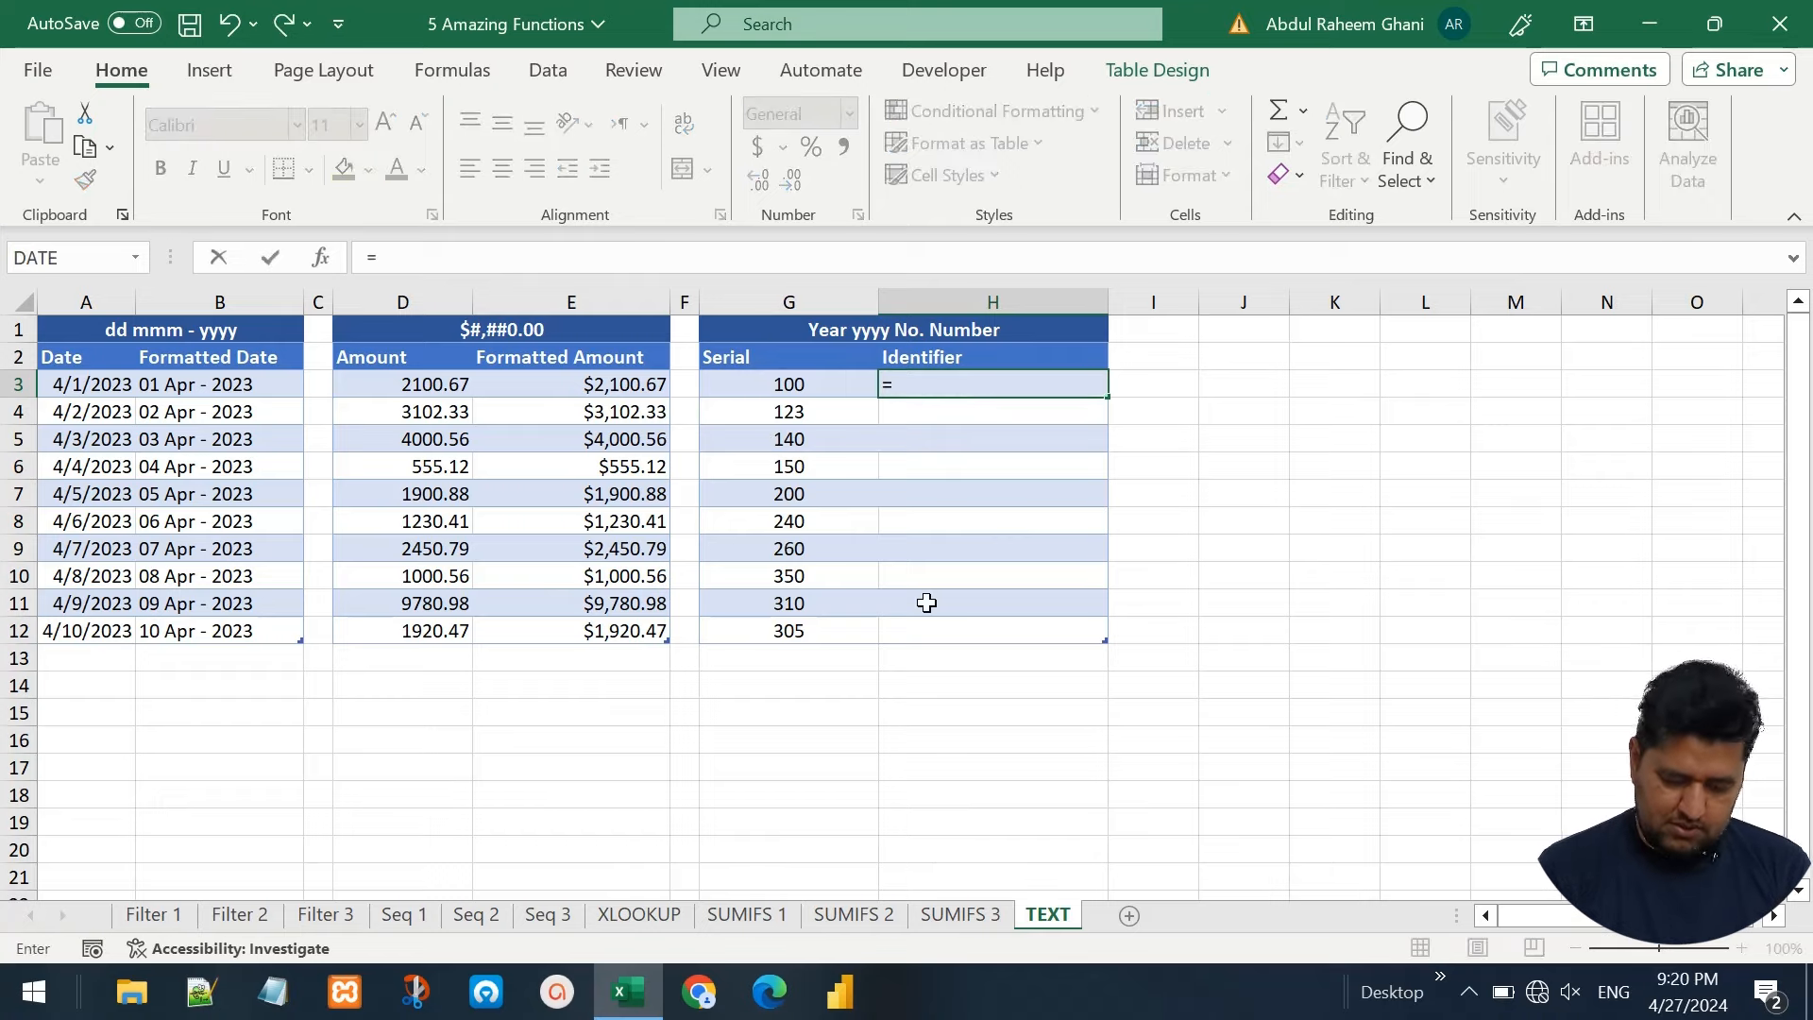
pyautogui.write('"Year')
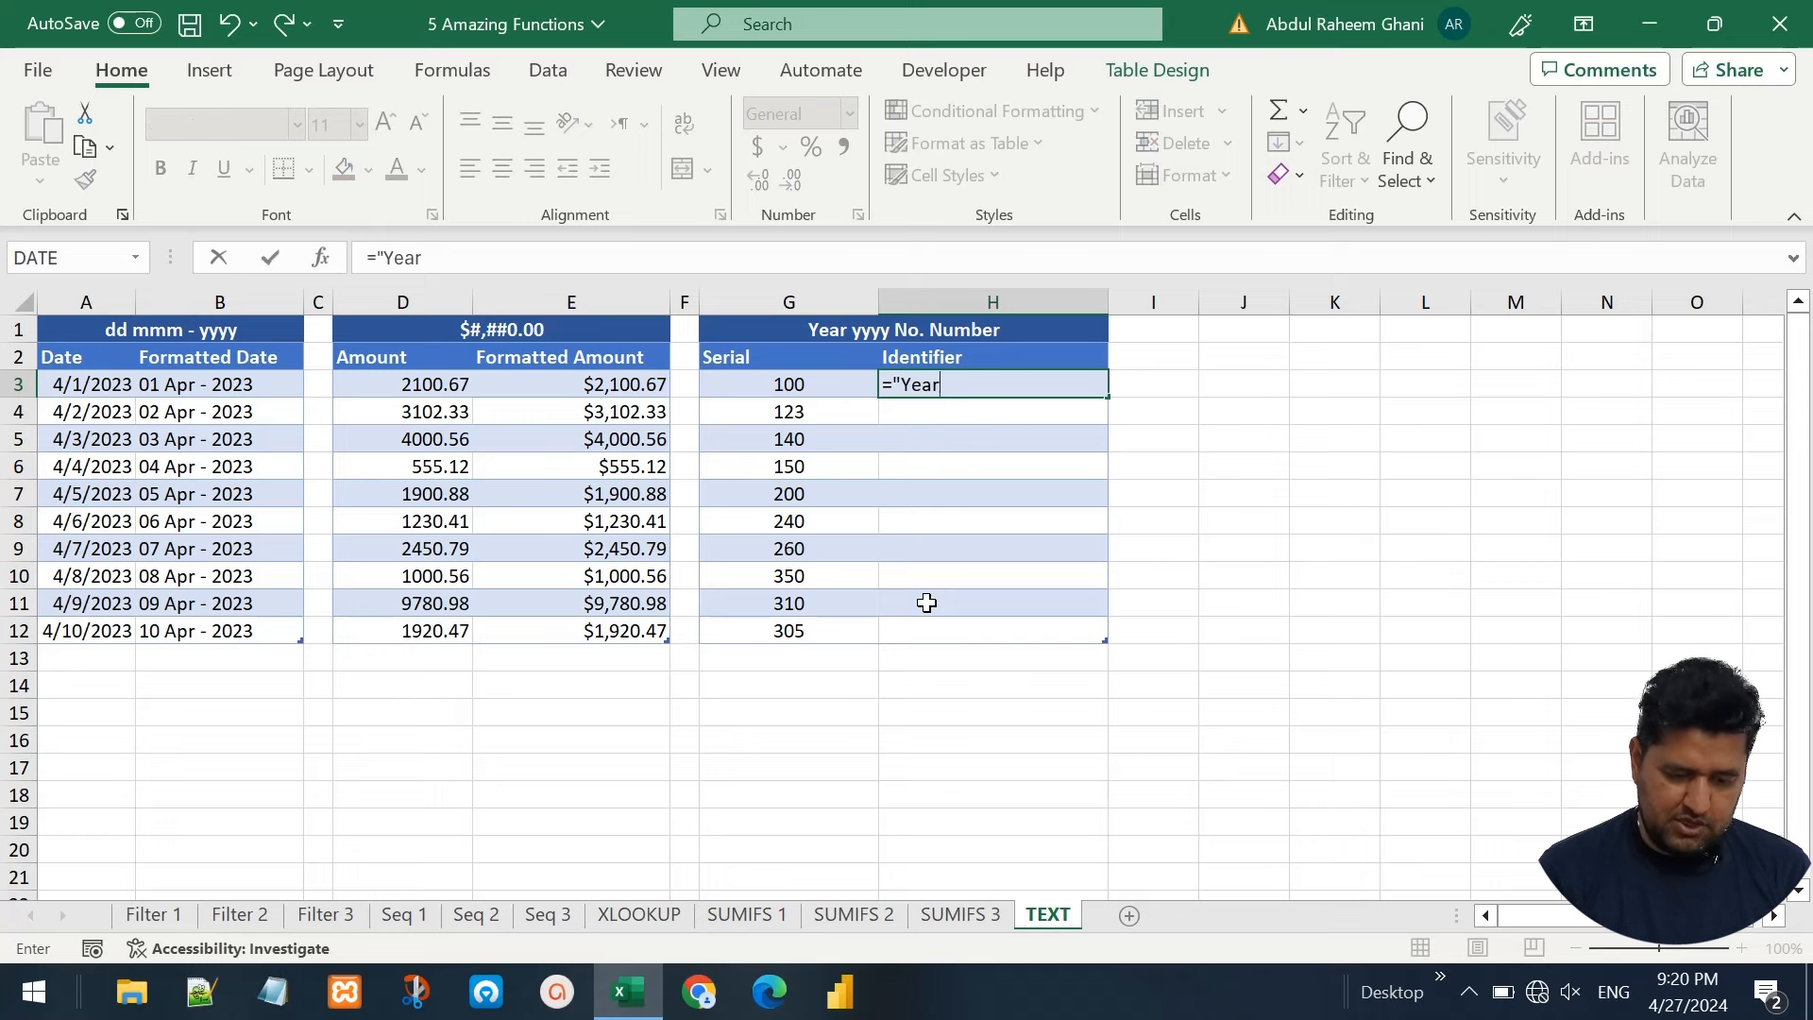
pyautogui.write('-')
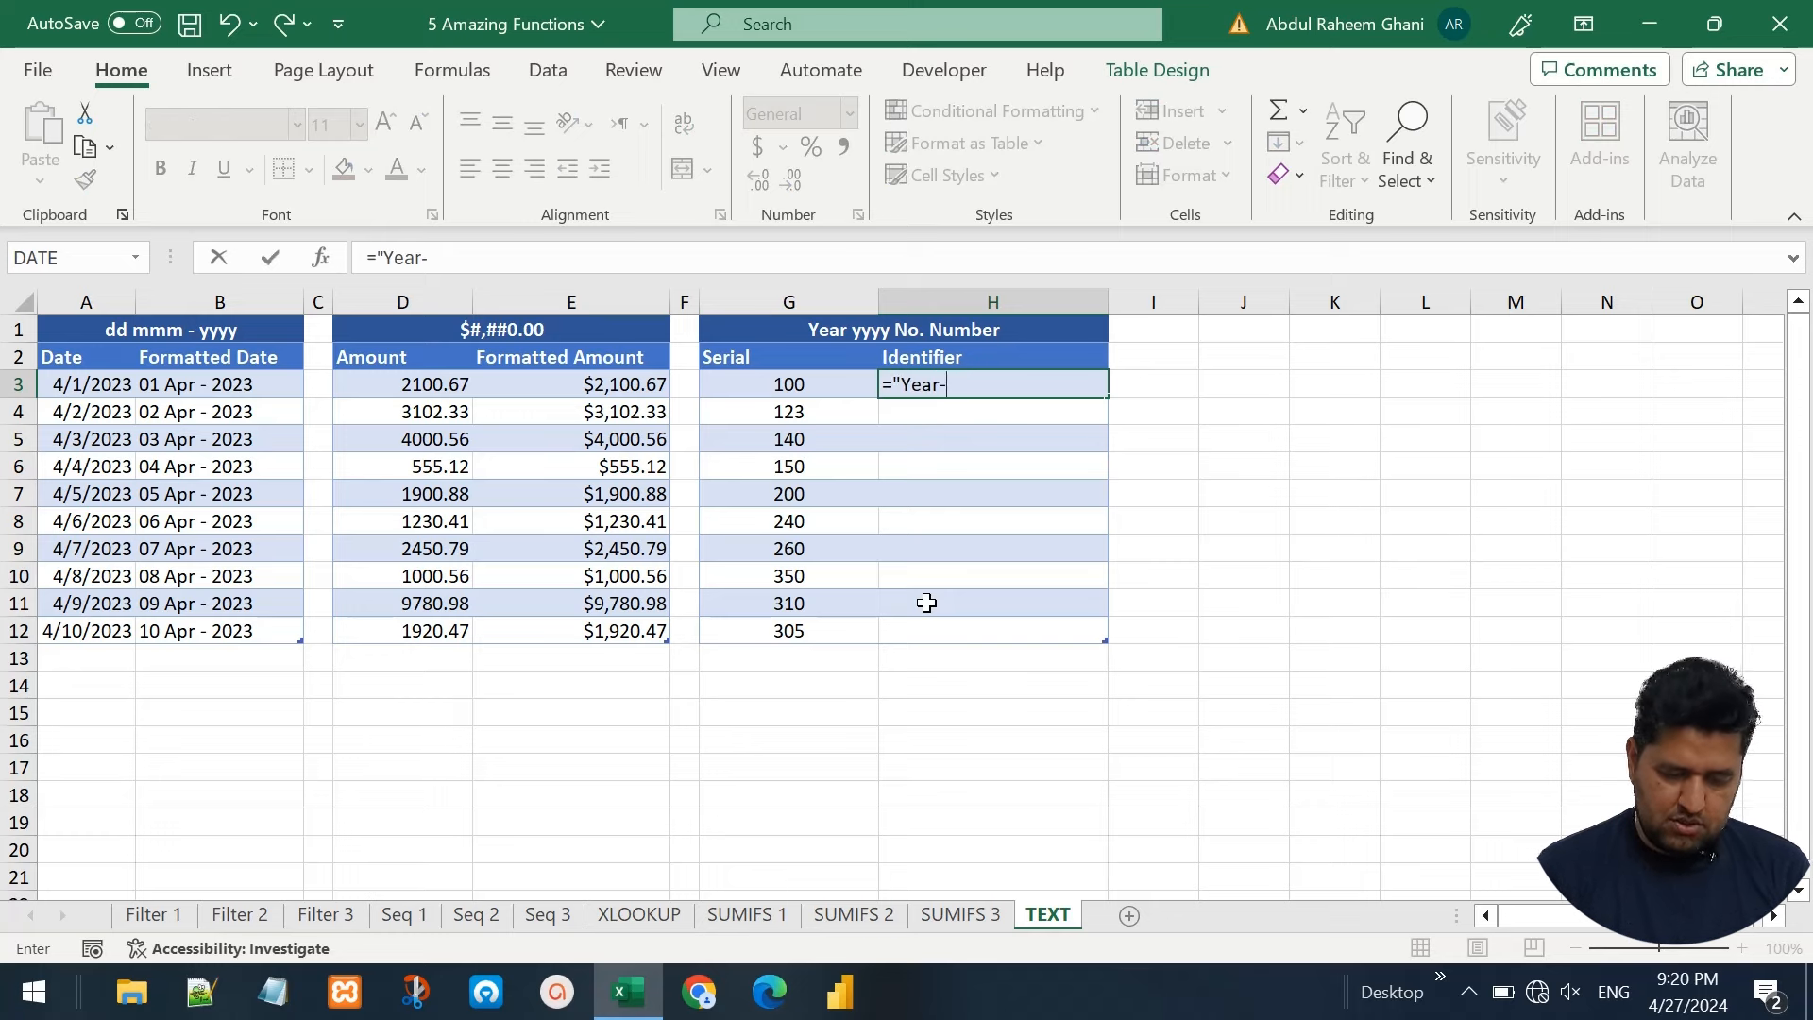
pyautogui.write('"')
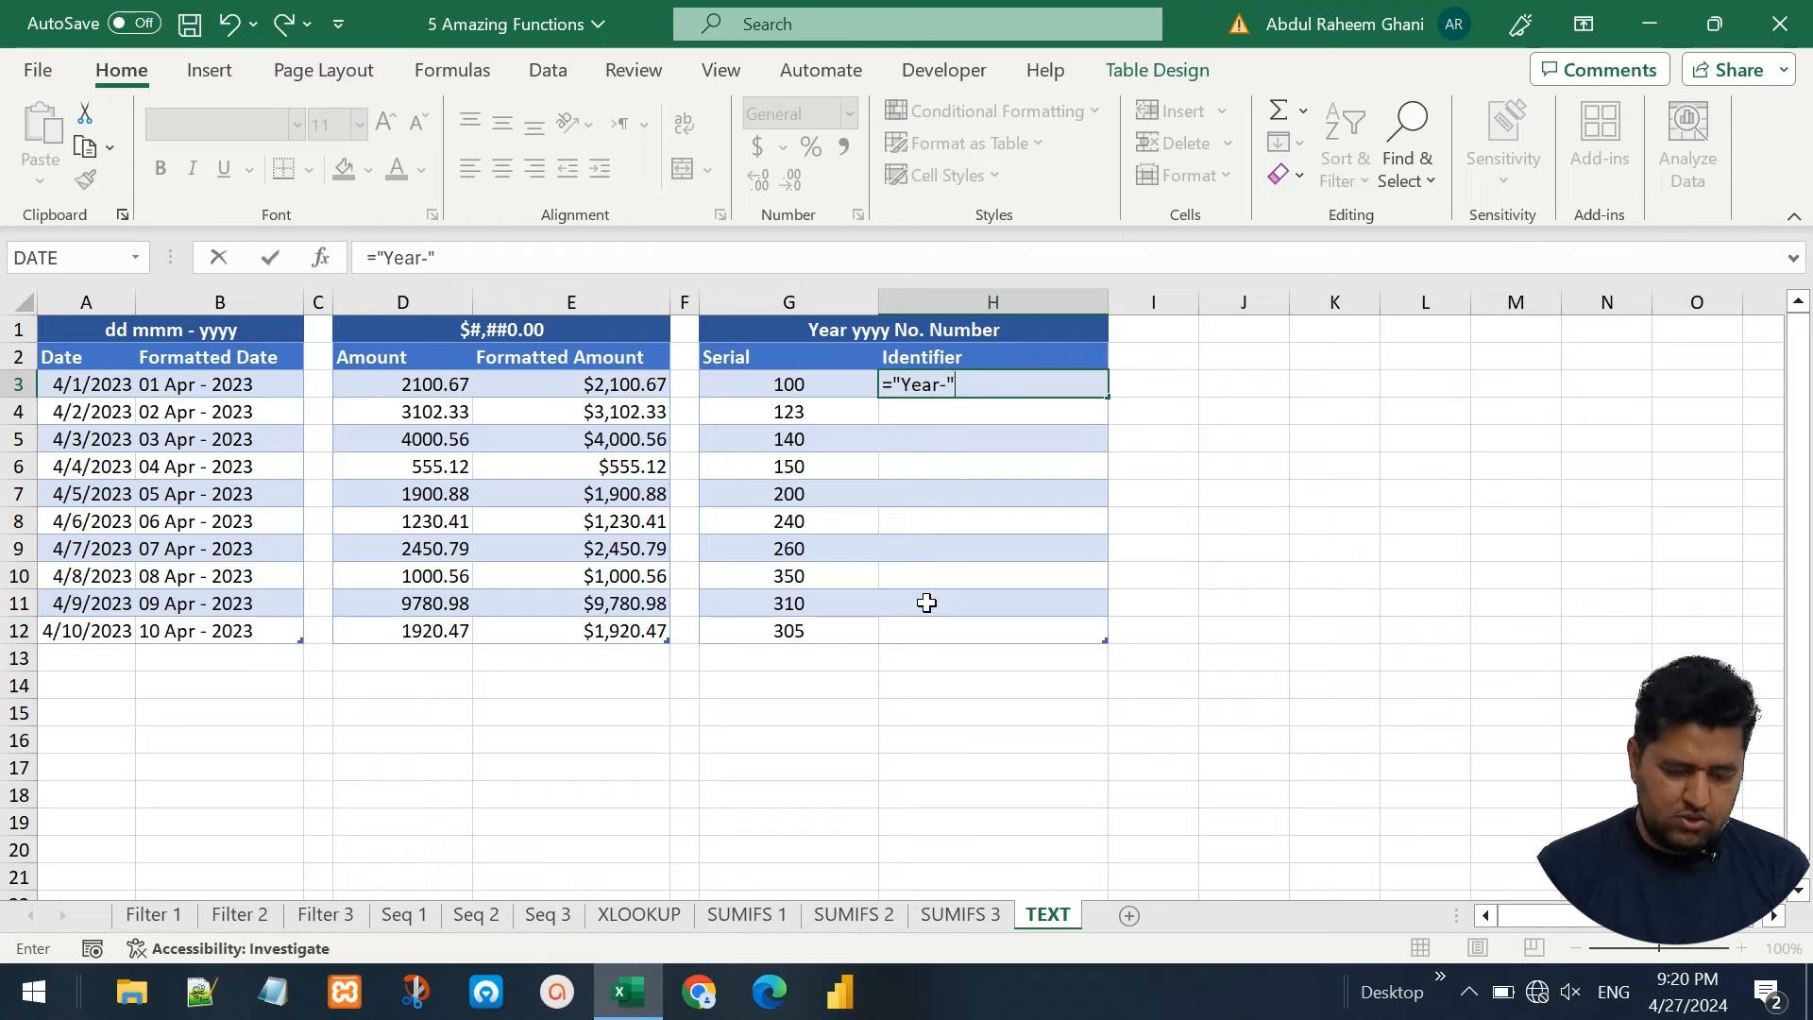
# Append the current year to the Identifier formula with &YEAR(TODAY())
pyautogui.write('&')
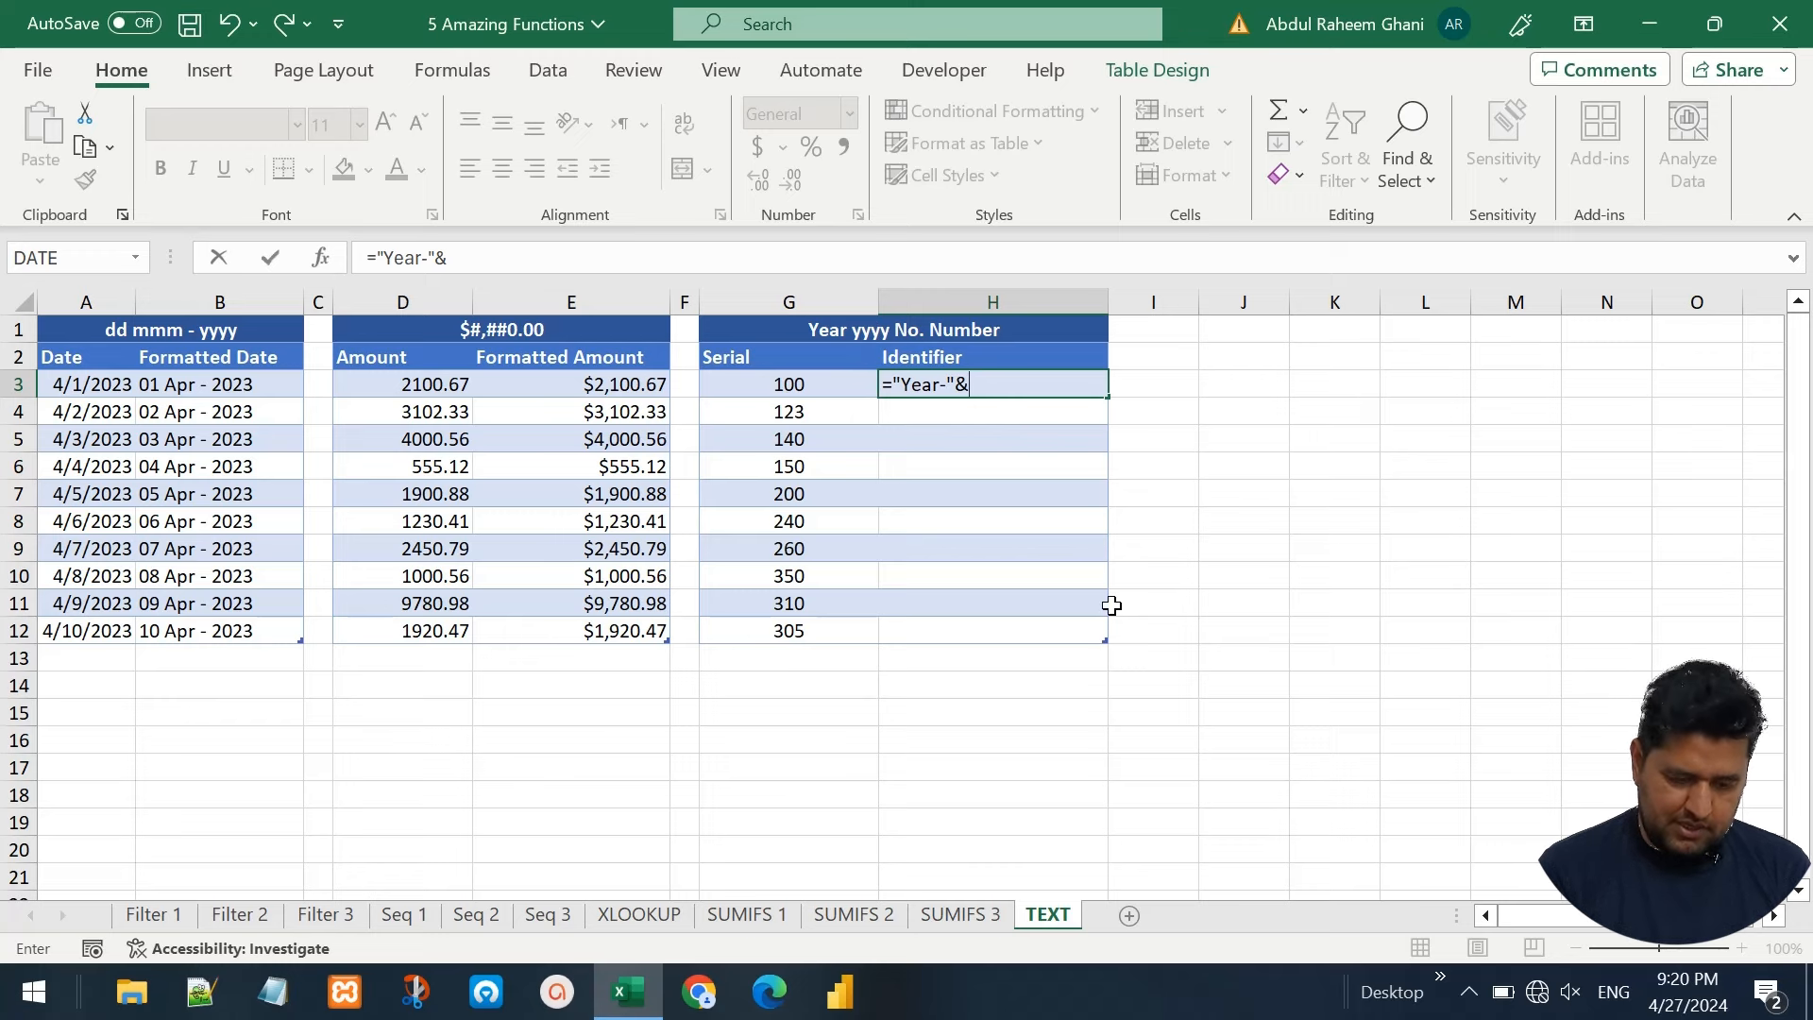
pyautogui.write('year')
pyautogui.press('Tab')
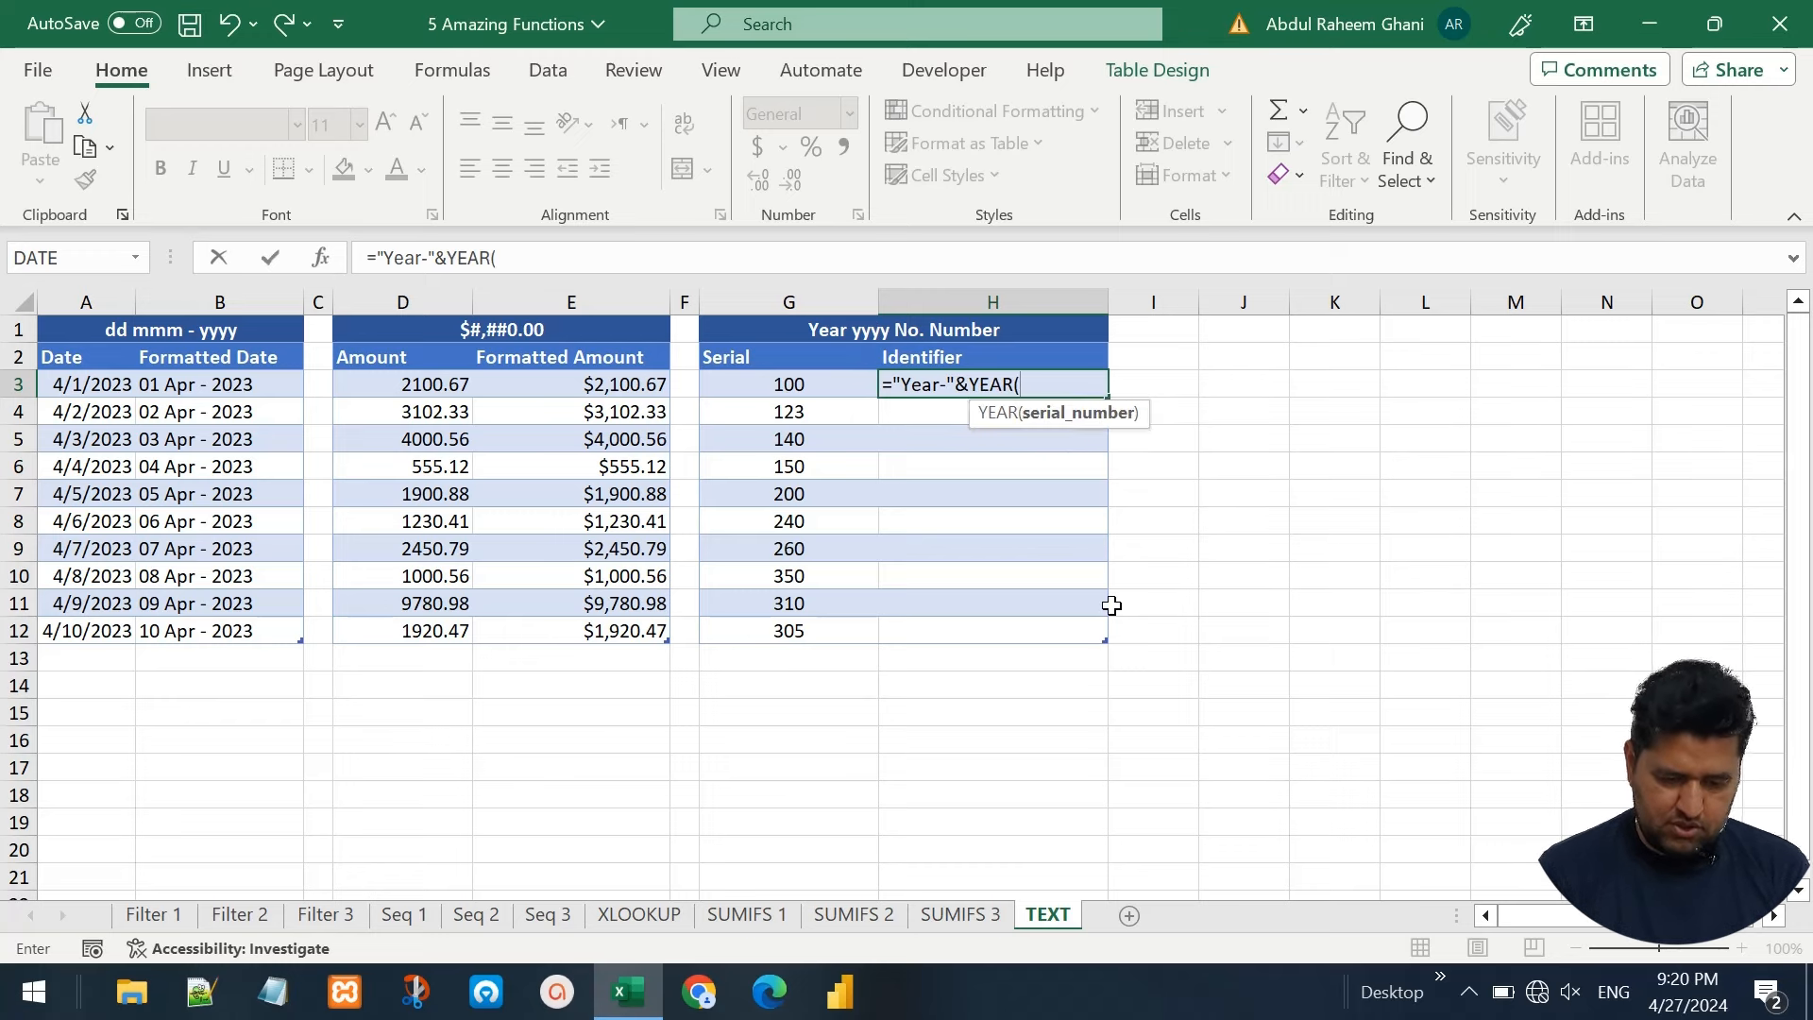
pyautogui.write('today')
pyautogui.press('Tab')
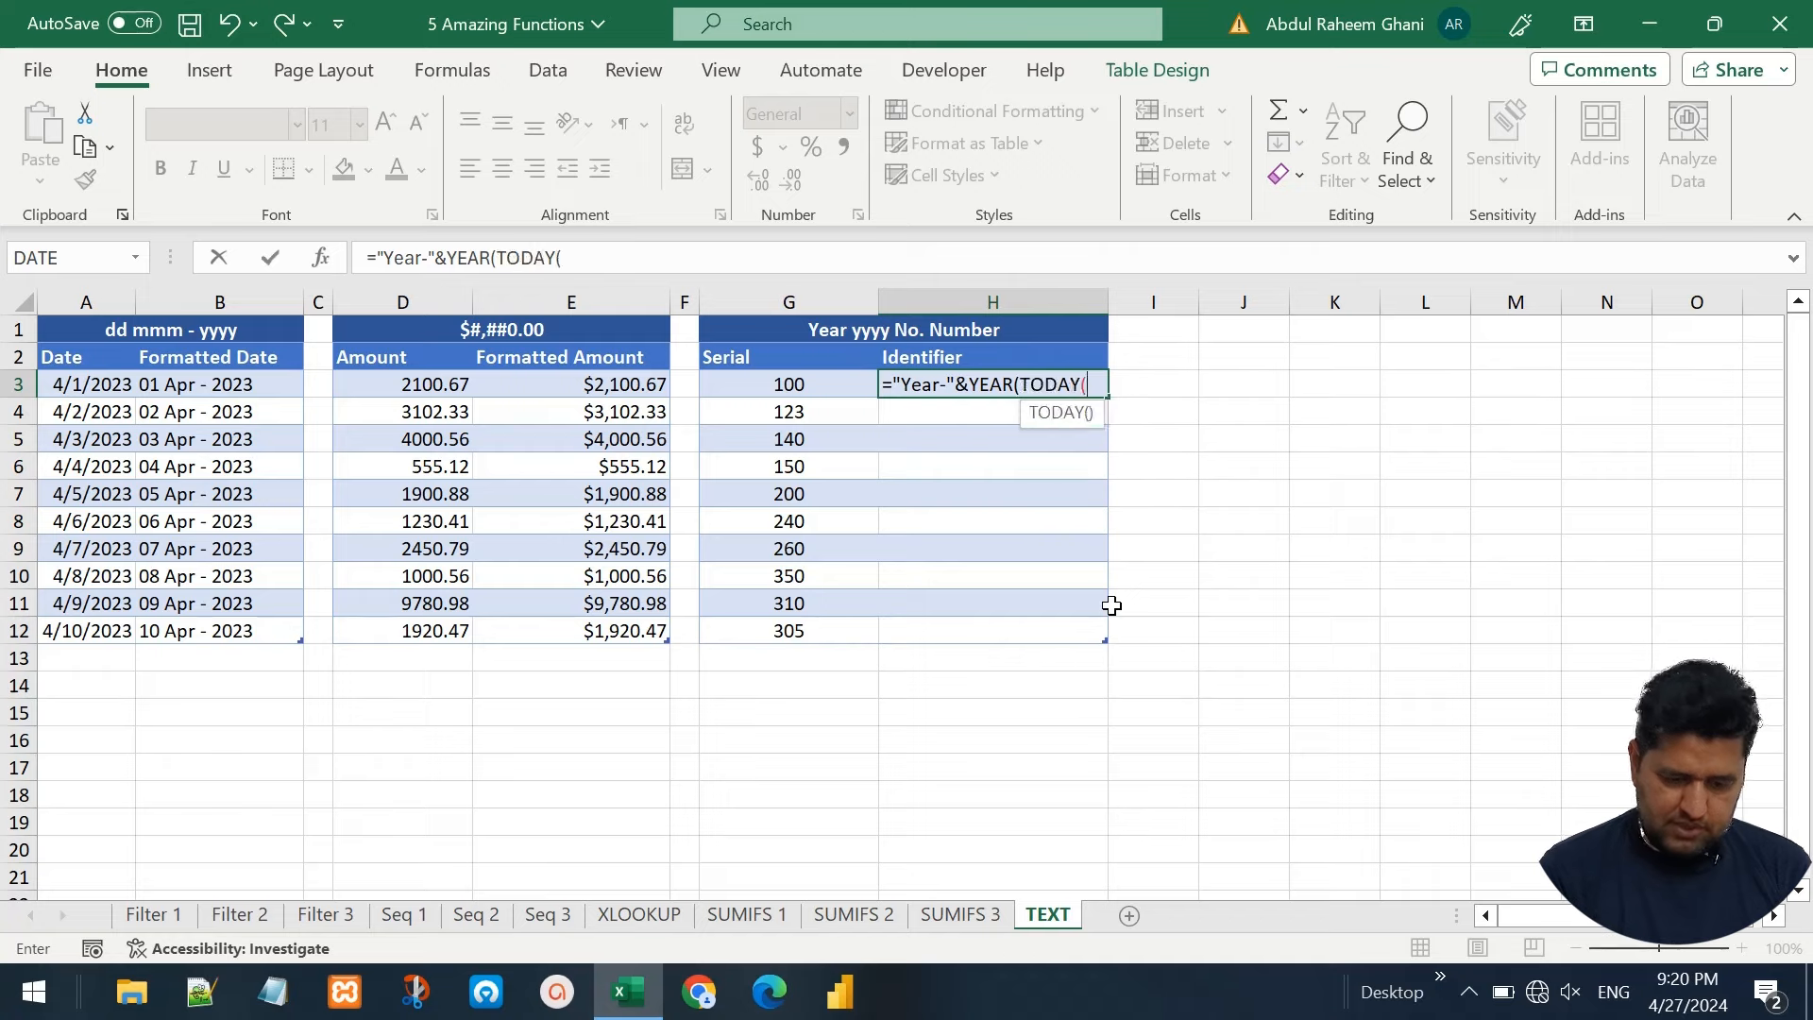
pyautogui.write('))')
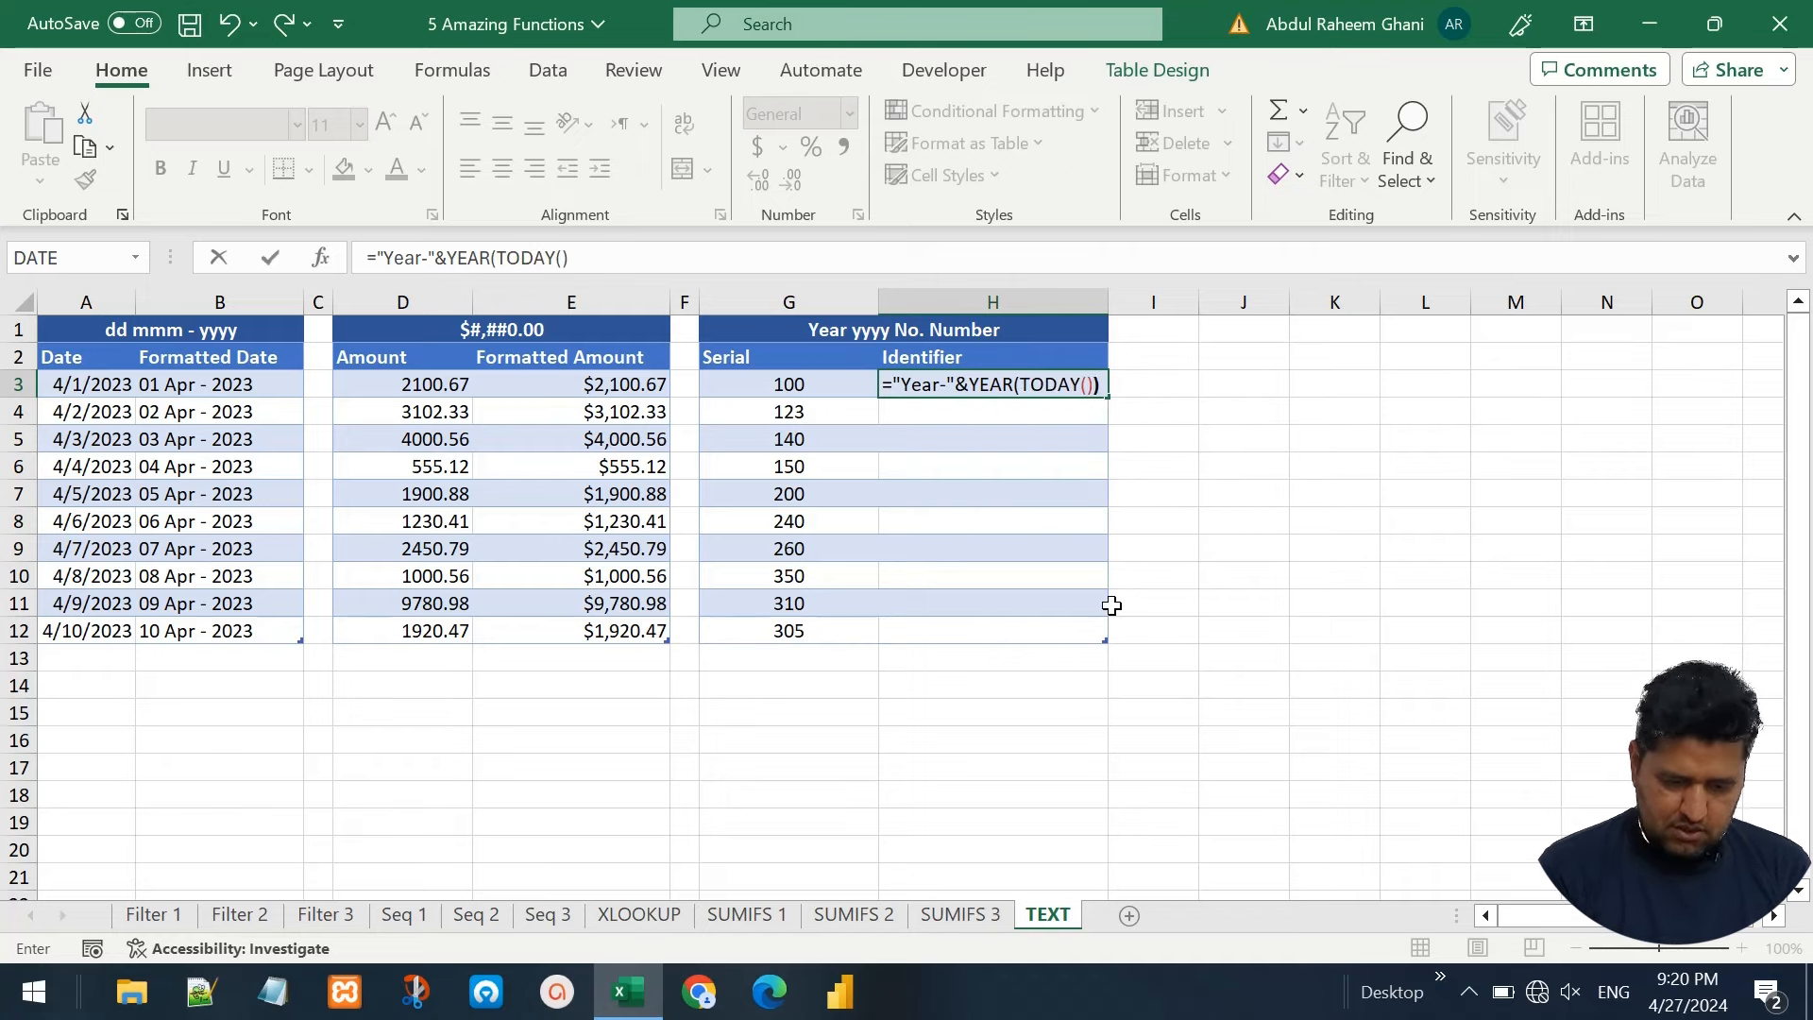
# Append the literal text "-No-" to the Identifier formula in cell H3
pyautogui.write('&"-')
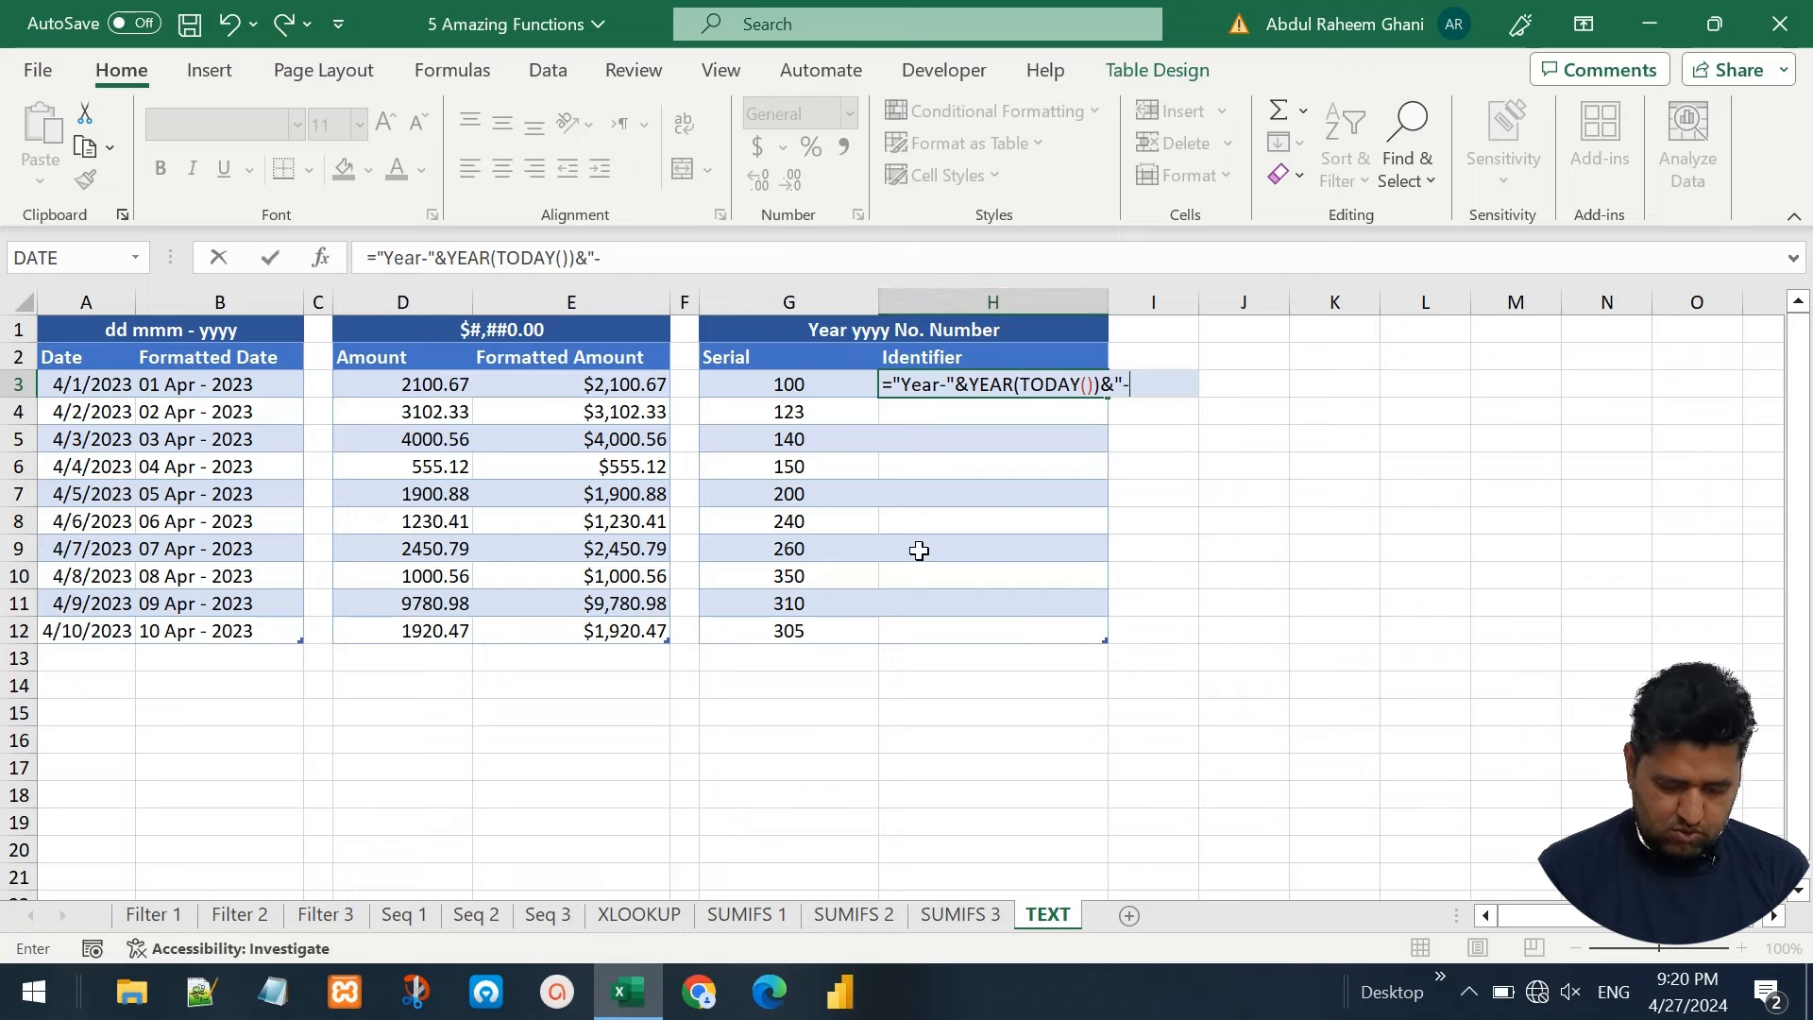
pyautogui.write('No')
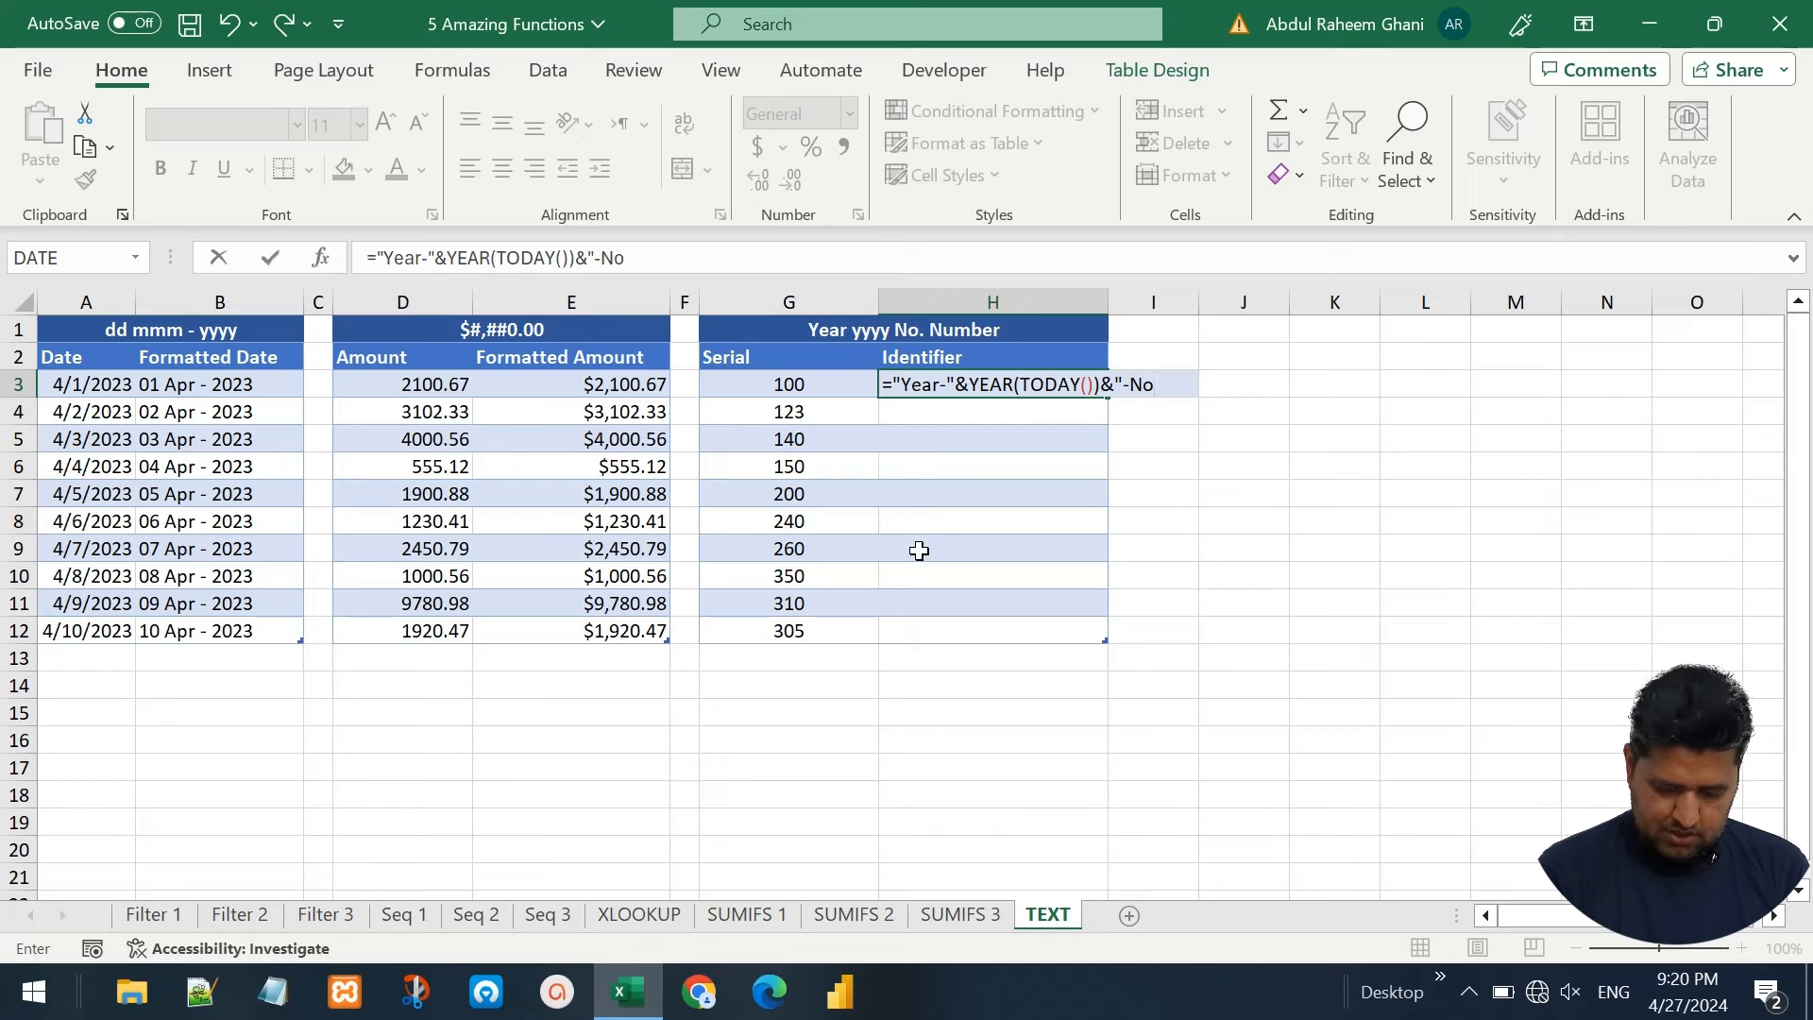
pyautogui.write('-')
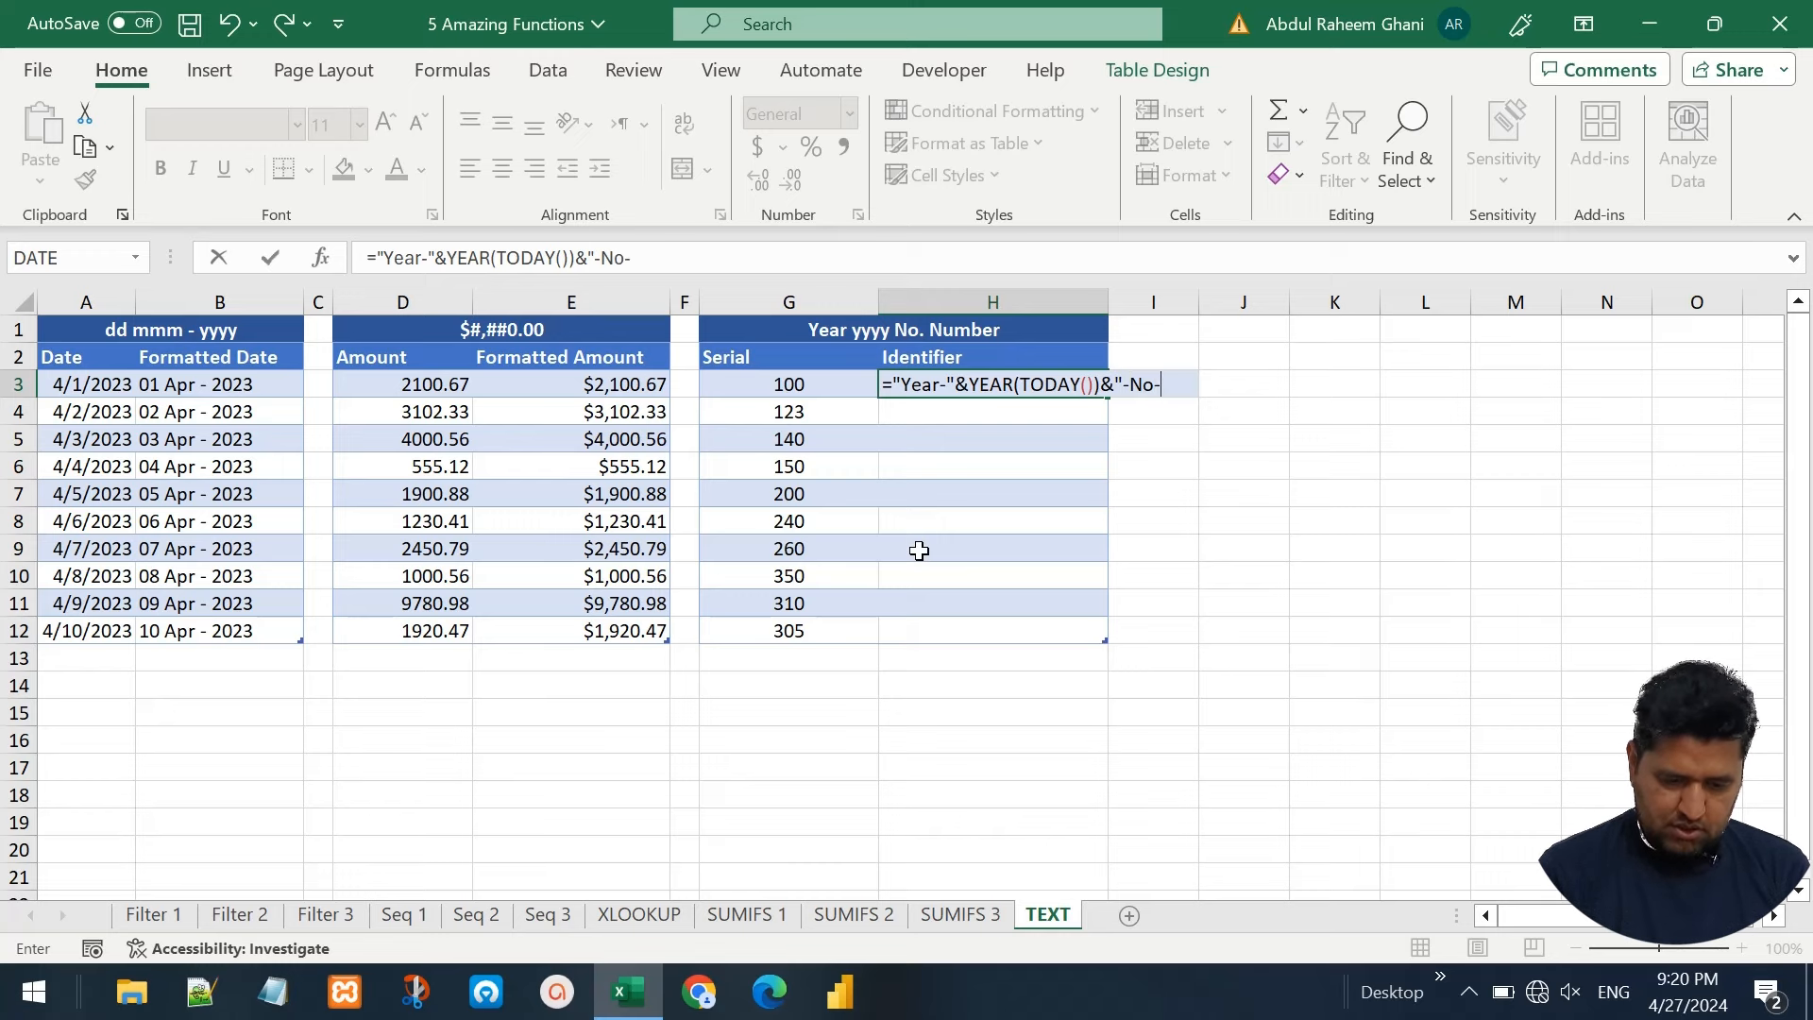
pyautogui.write('"')
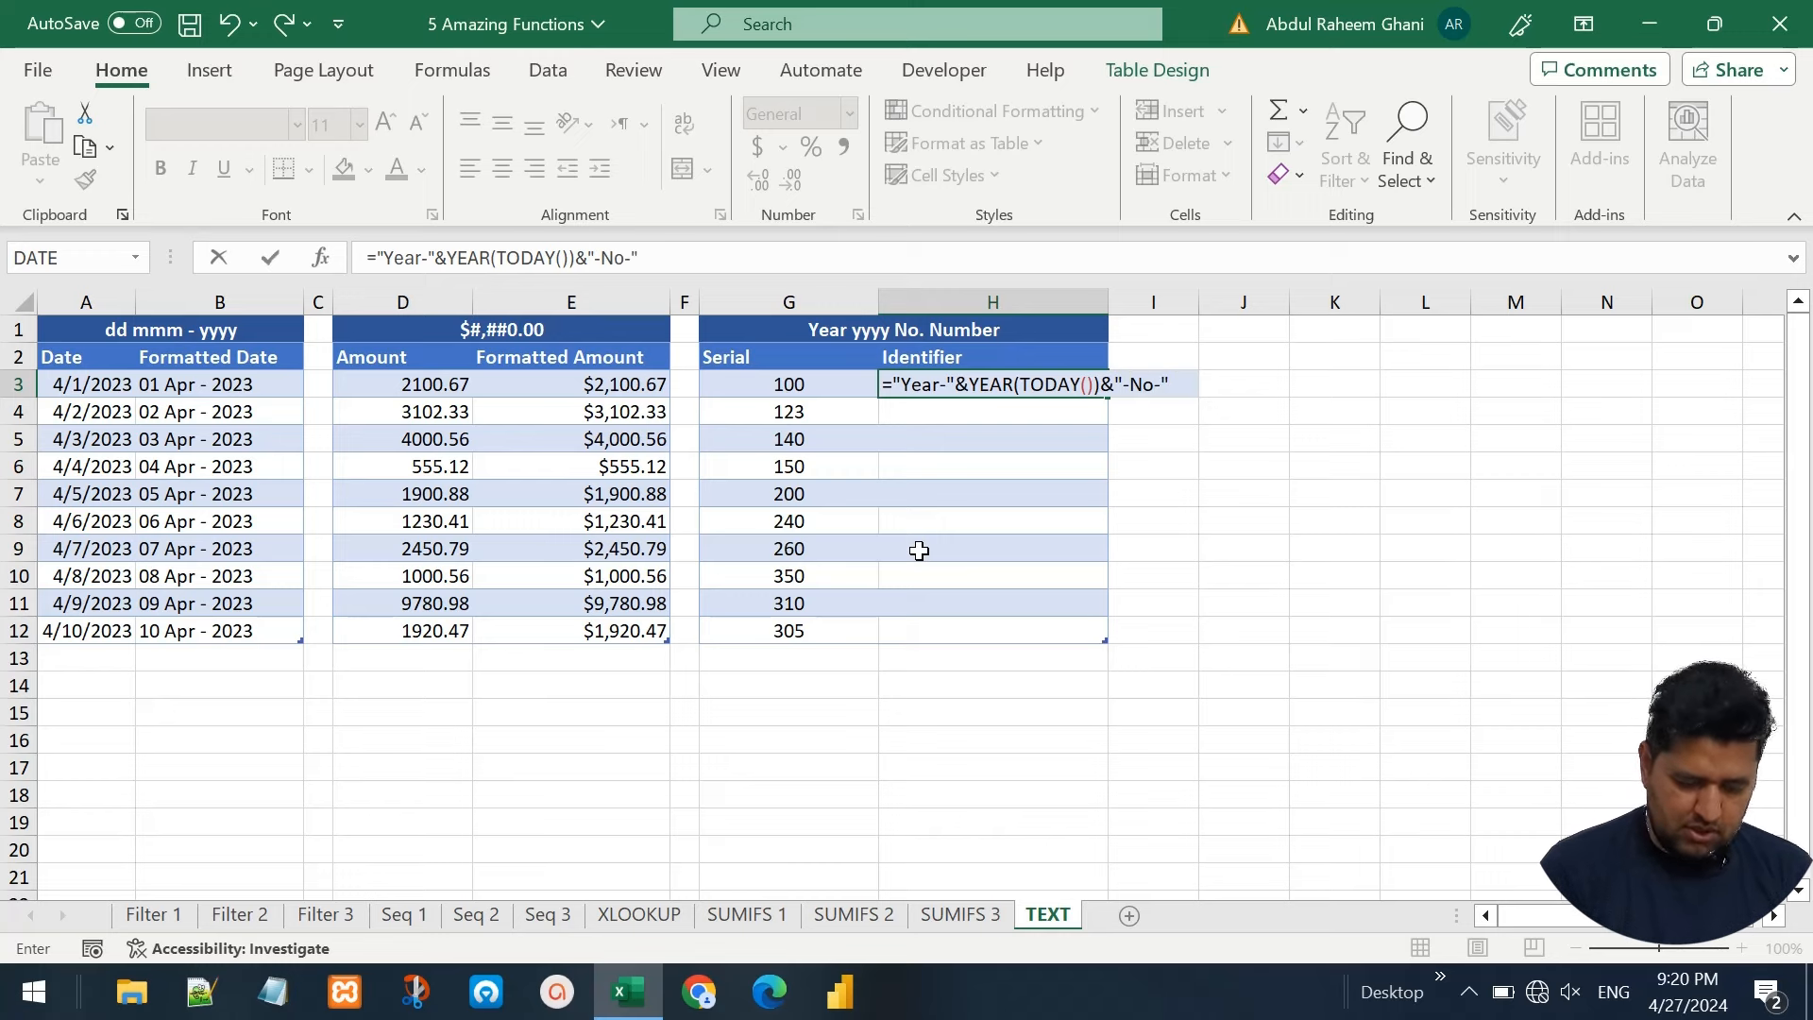
pyautogui.write('&')
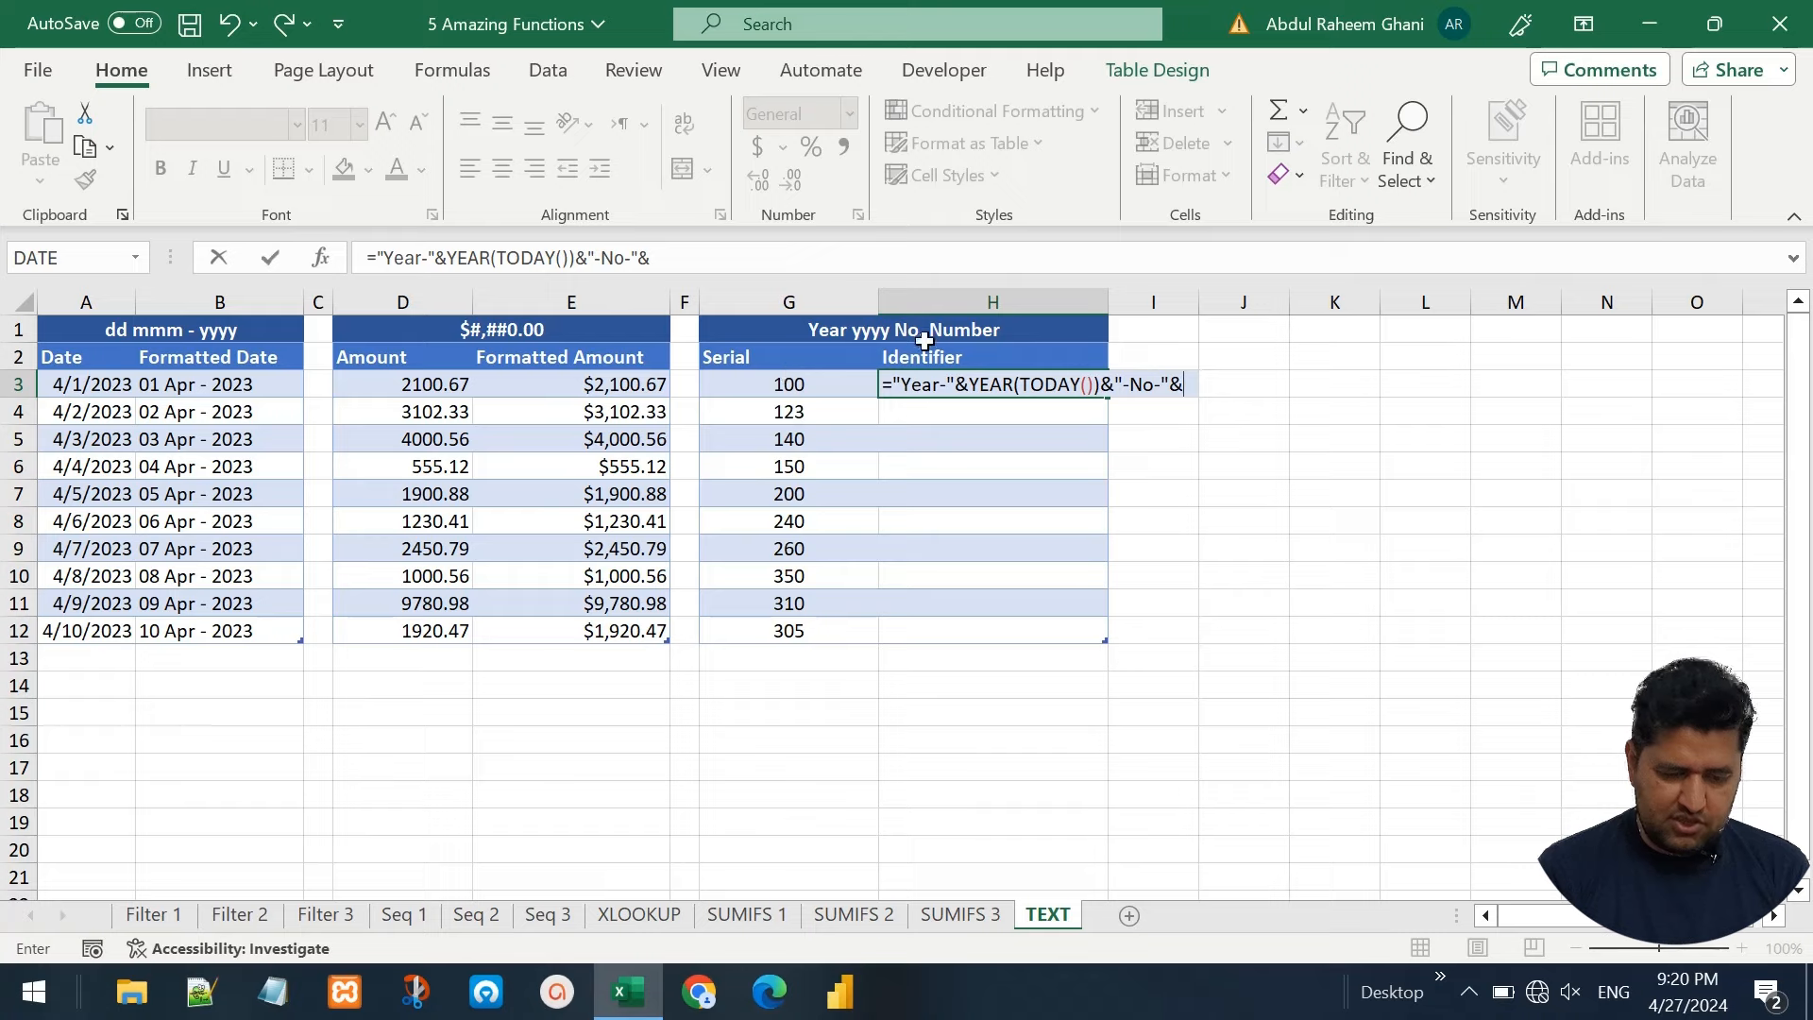
pyautogui.write('tex')
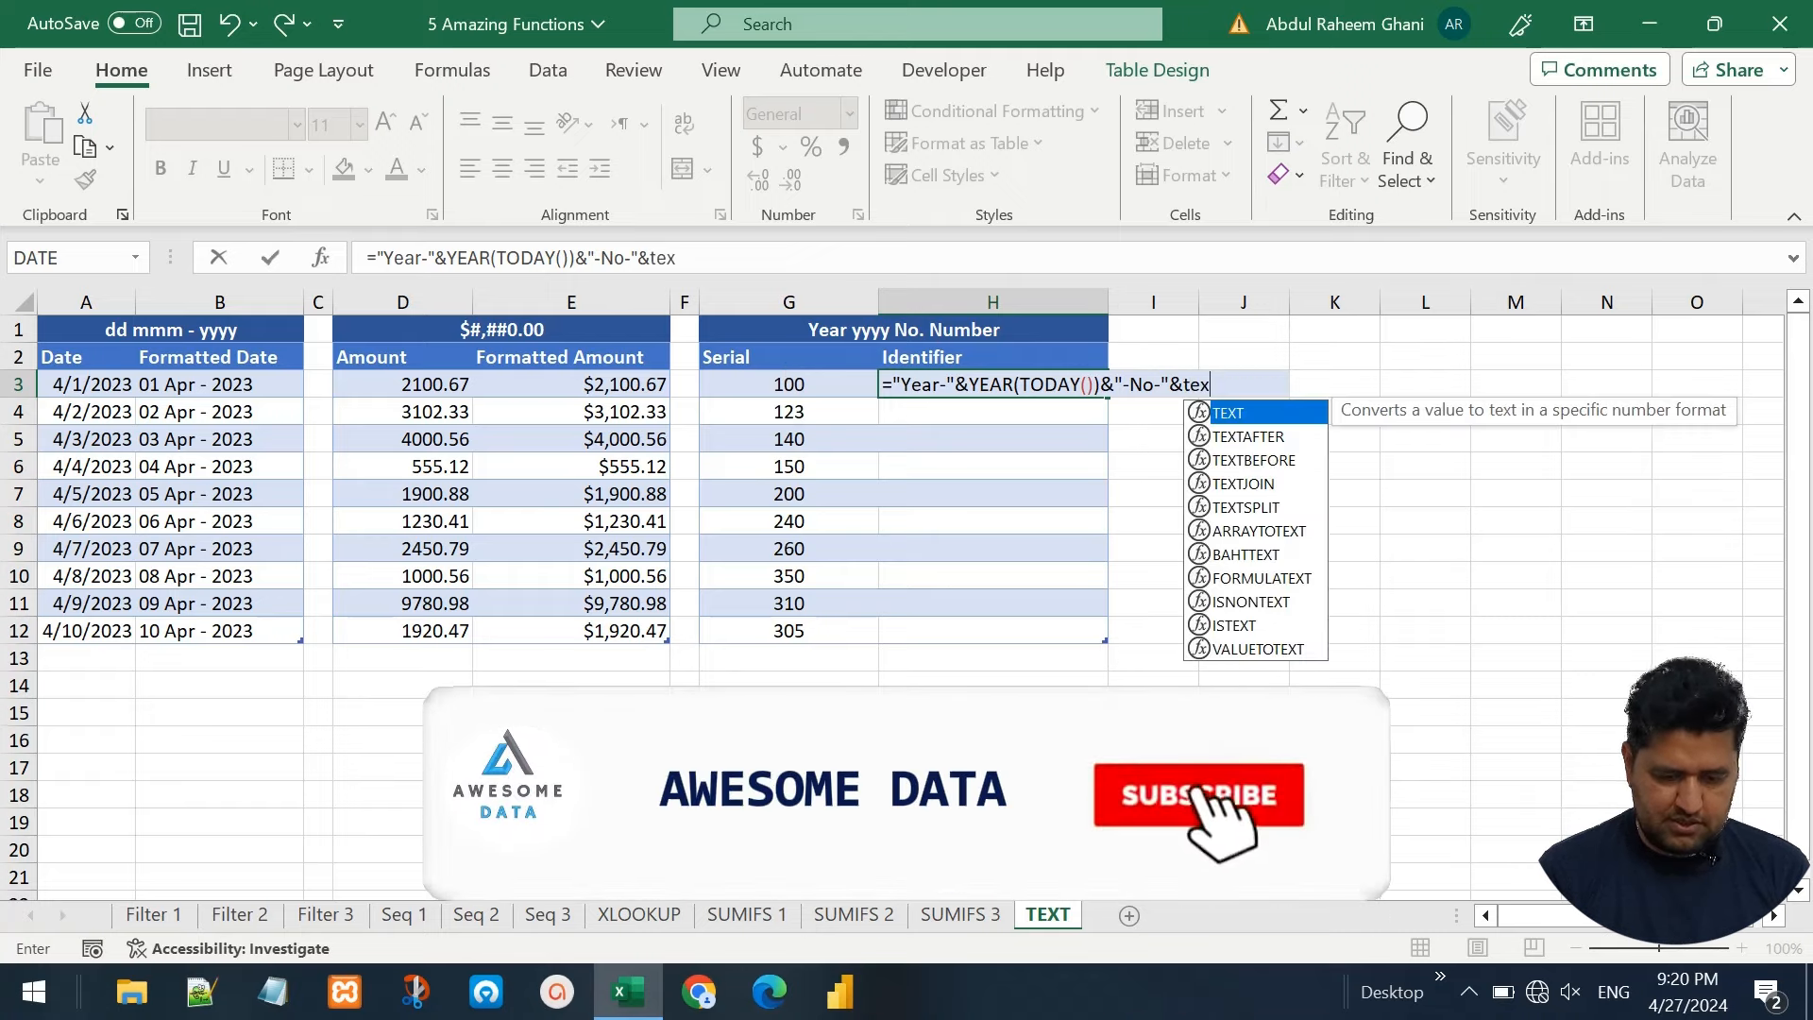
pyautogui.press('Tab')
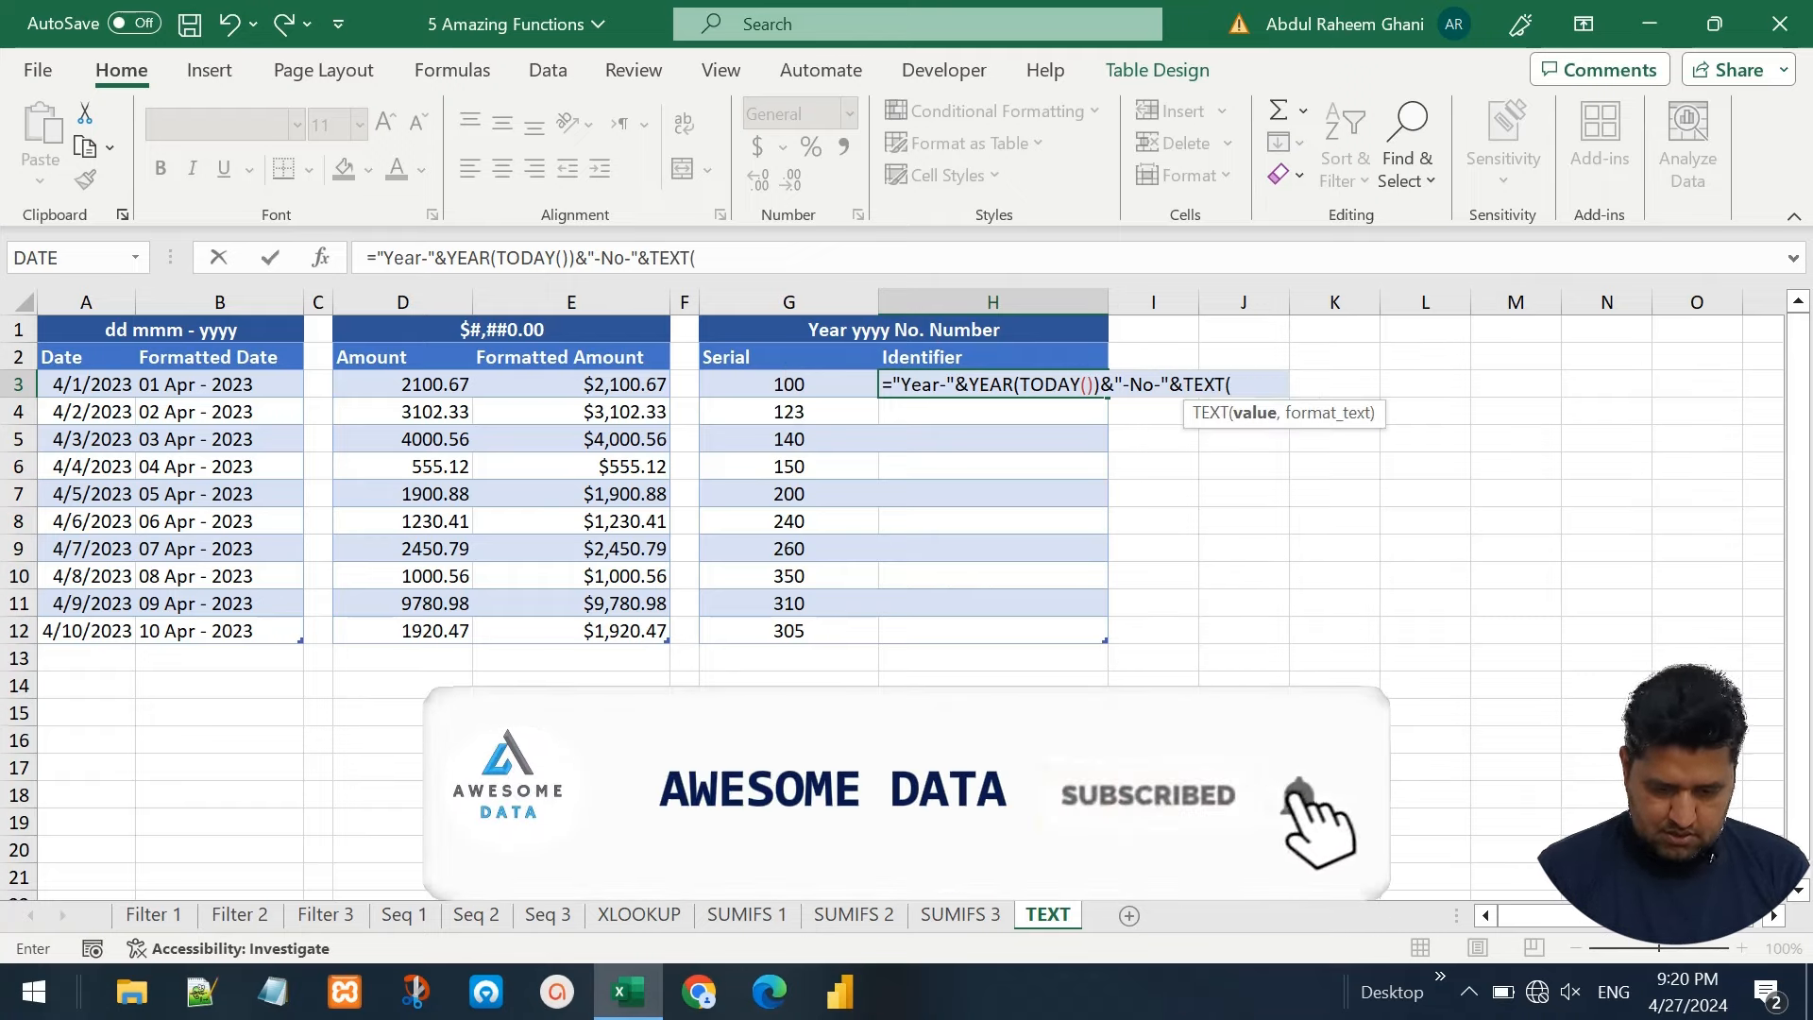
pyautogui.click(776, 384)
pyautogui.write(',')
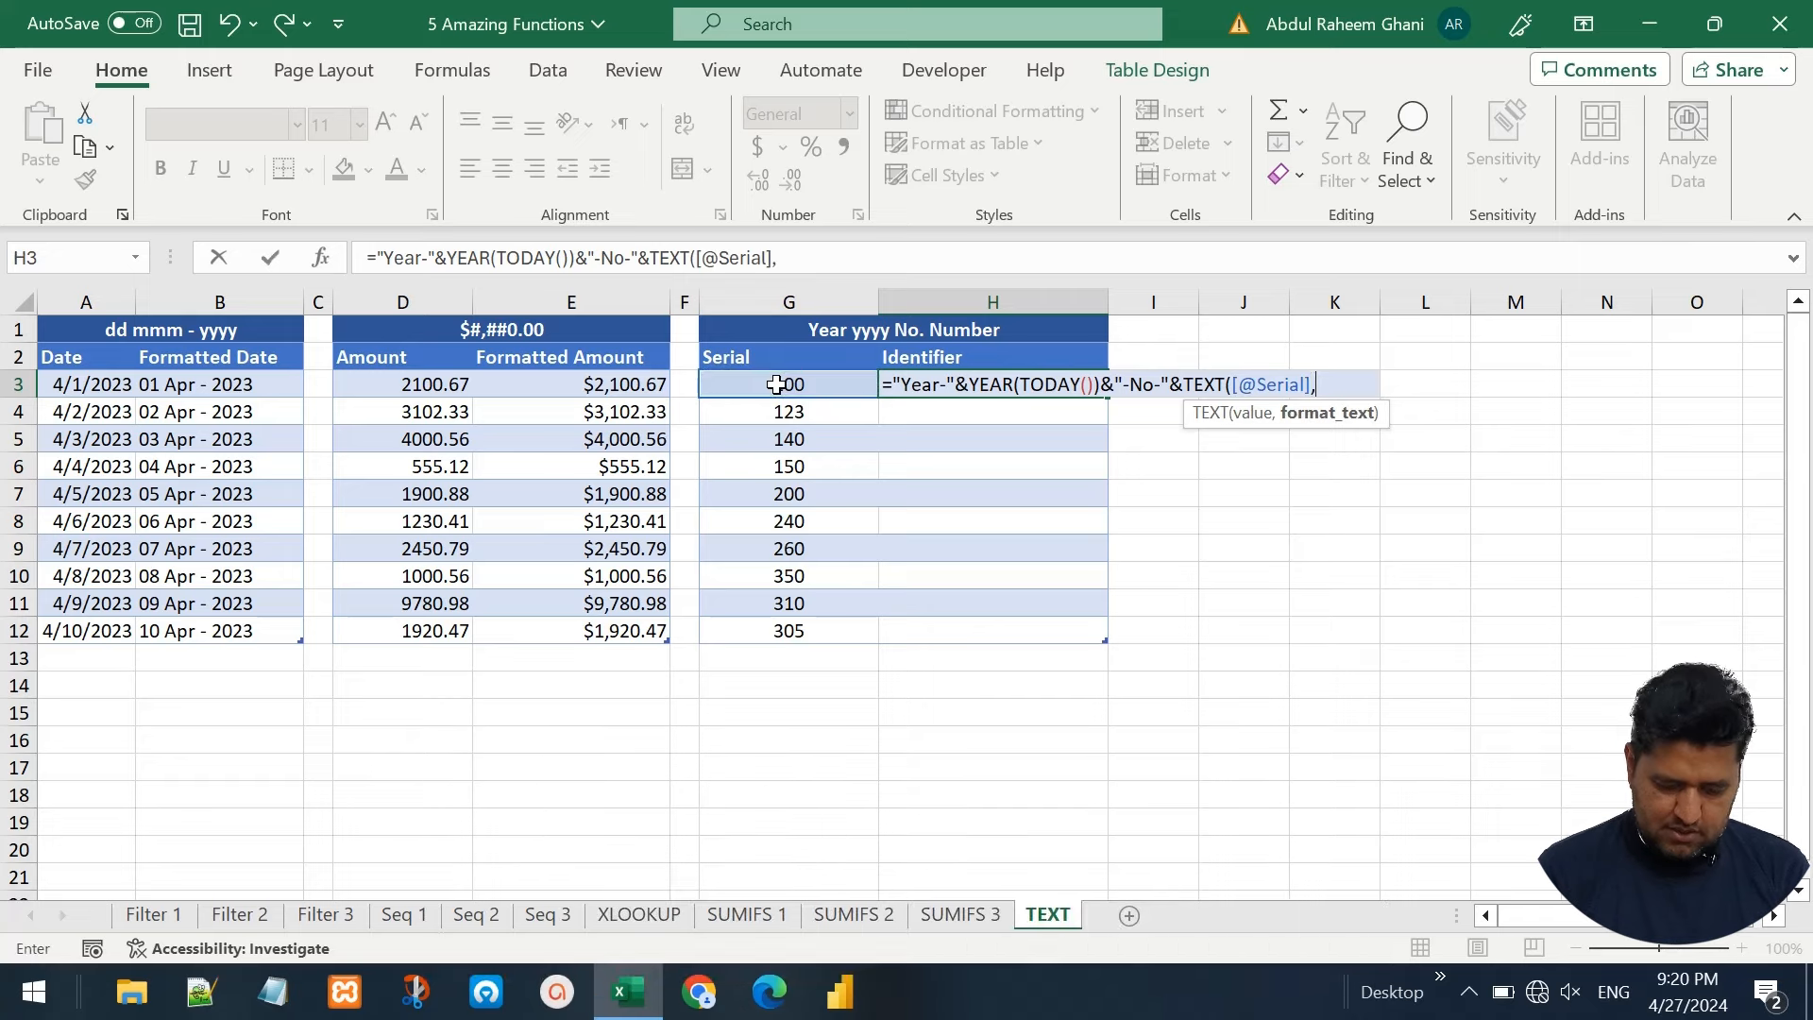
# Give the TEXT function the format "00000", then close and enter the formula for the Identifier column
pyautogui.write('"')
pyautogui.write('00')
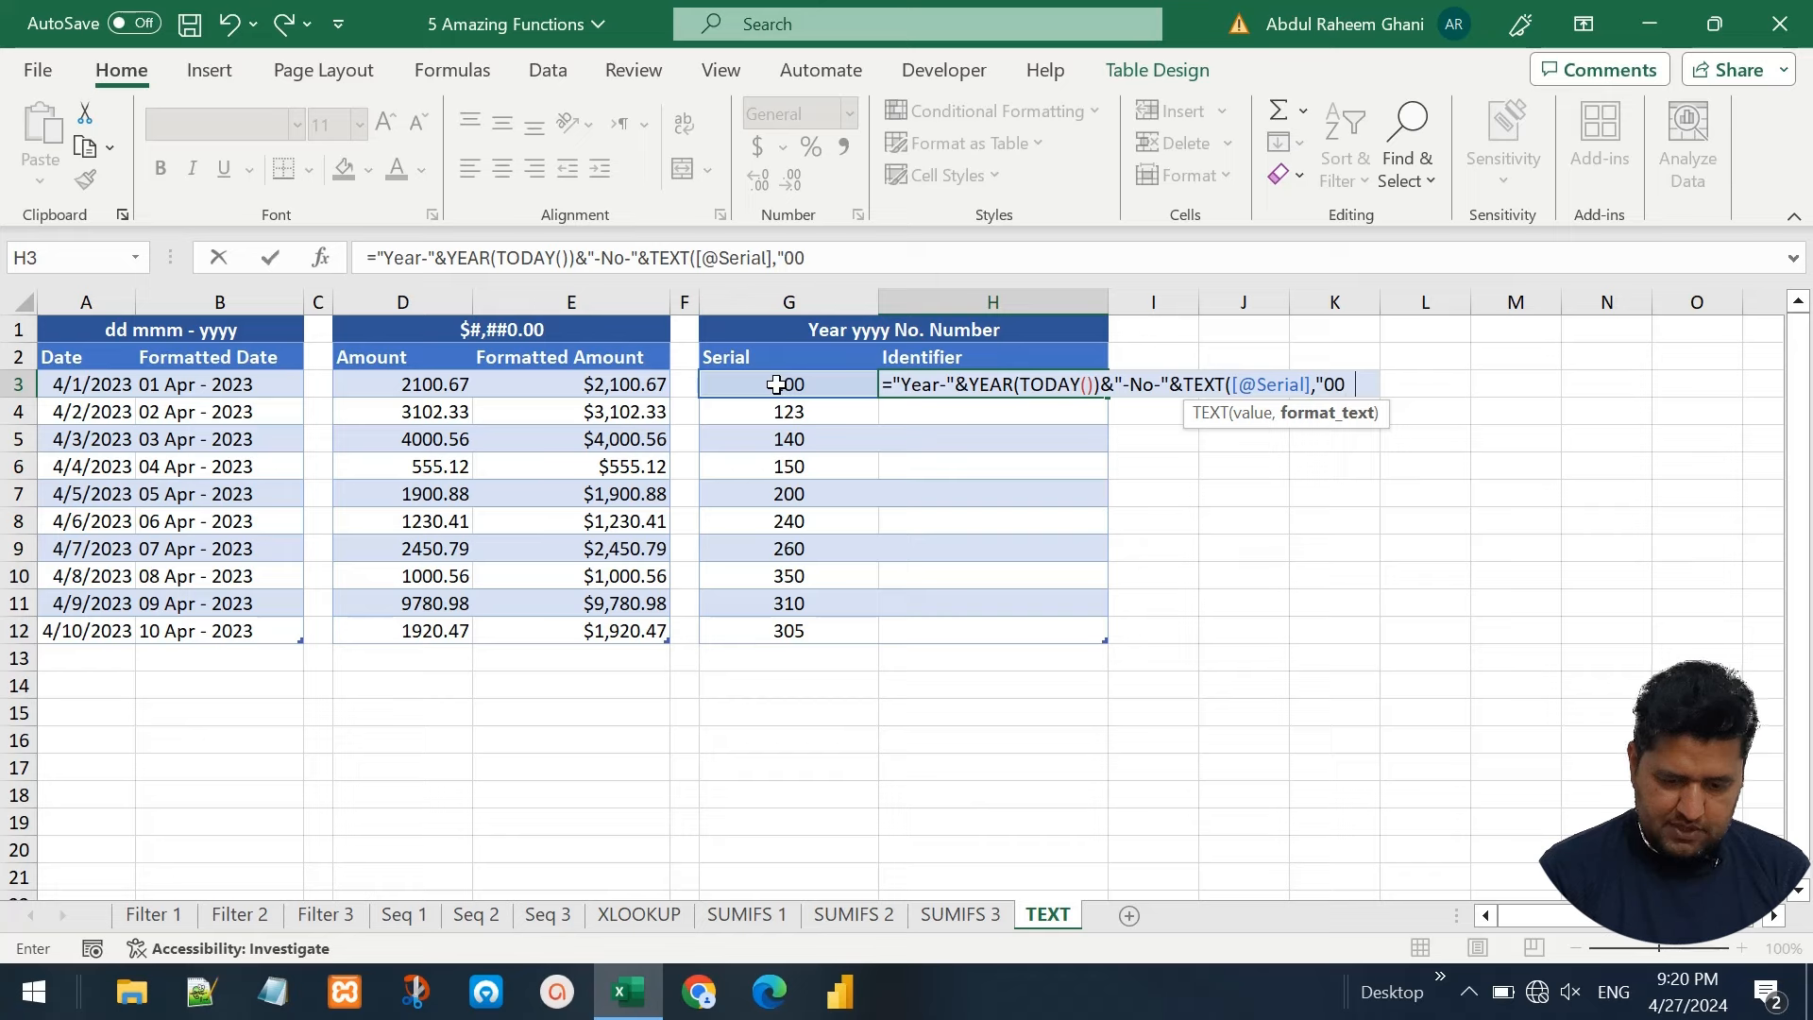
pyautogui.write('000"')
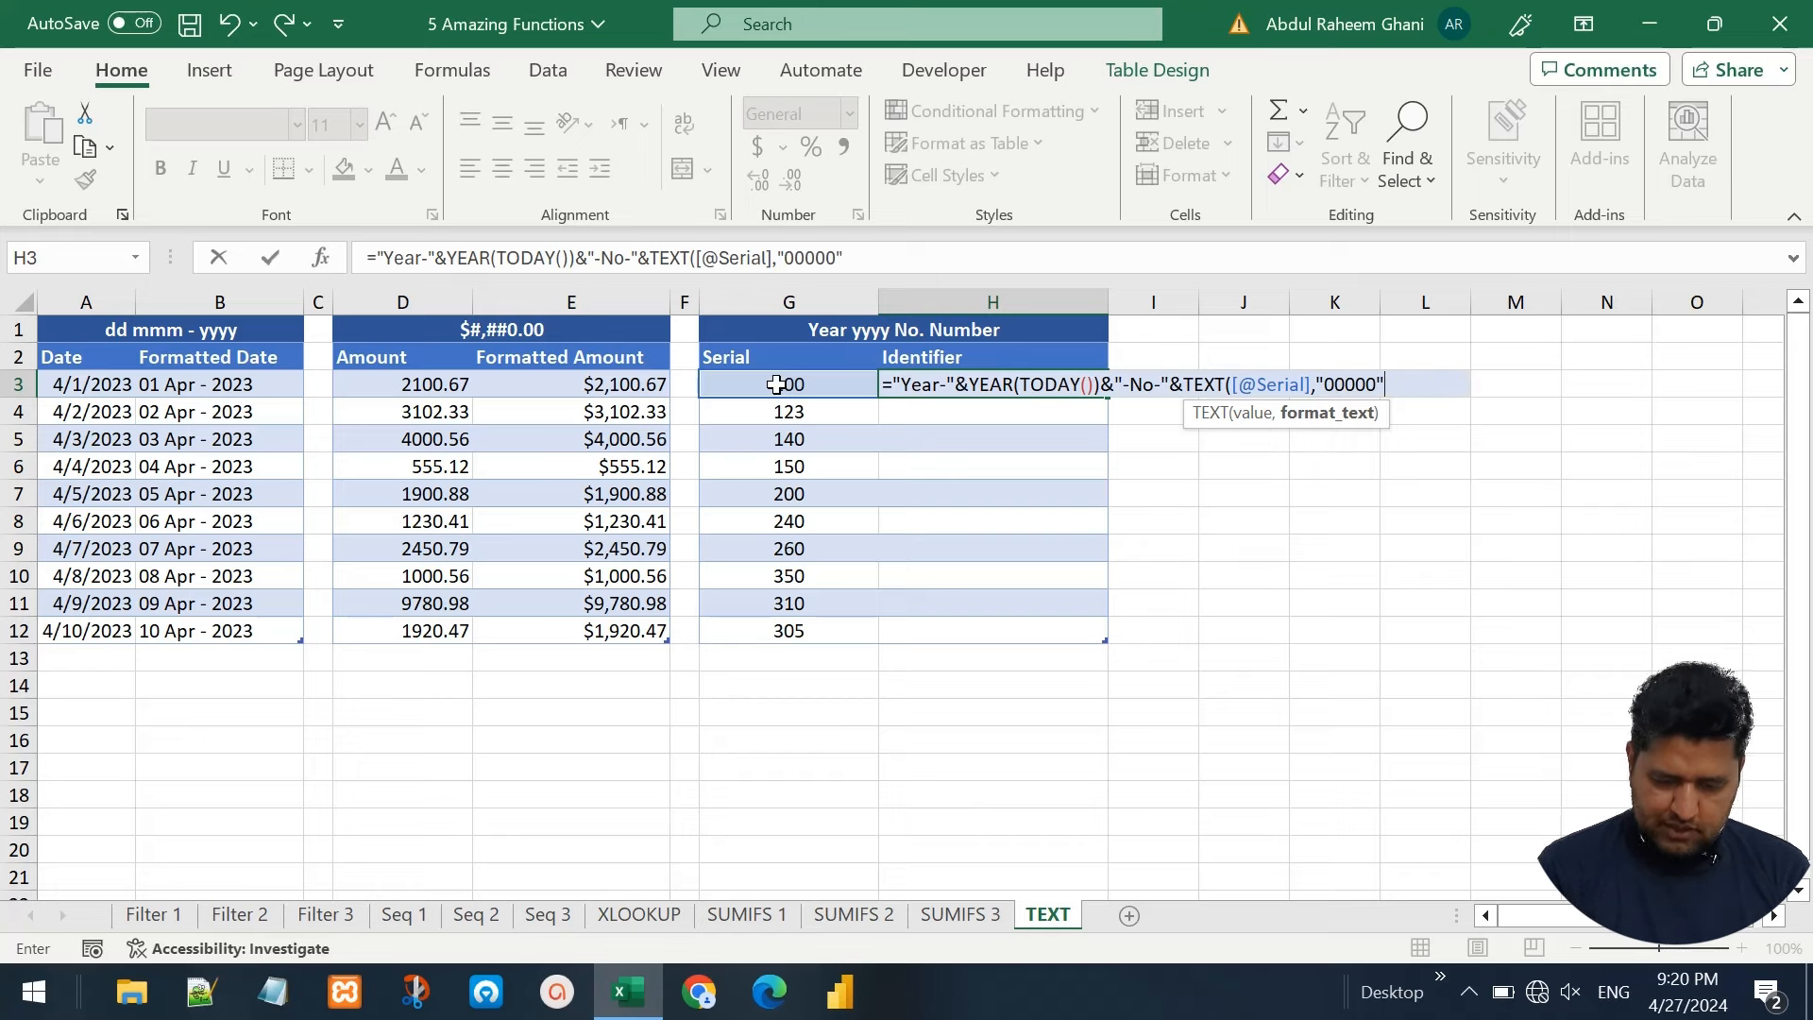
pyautogui.write(')')
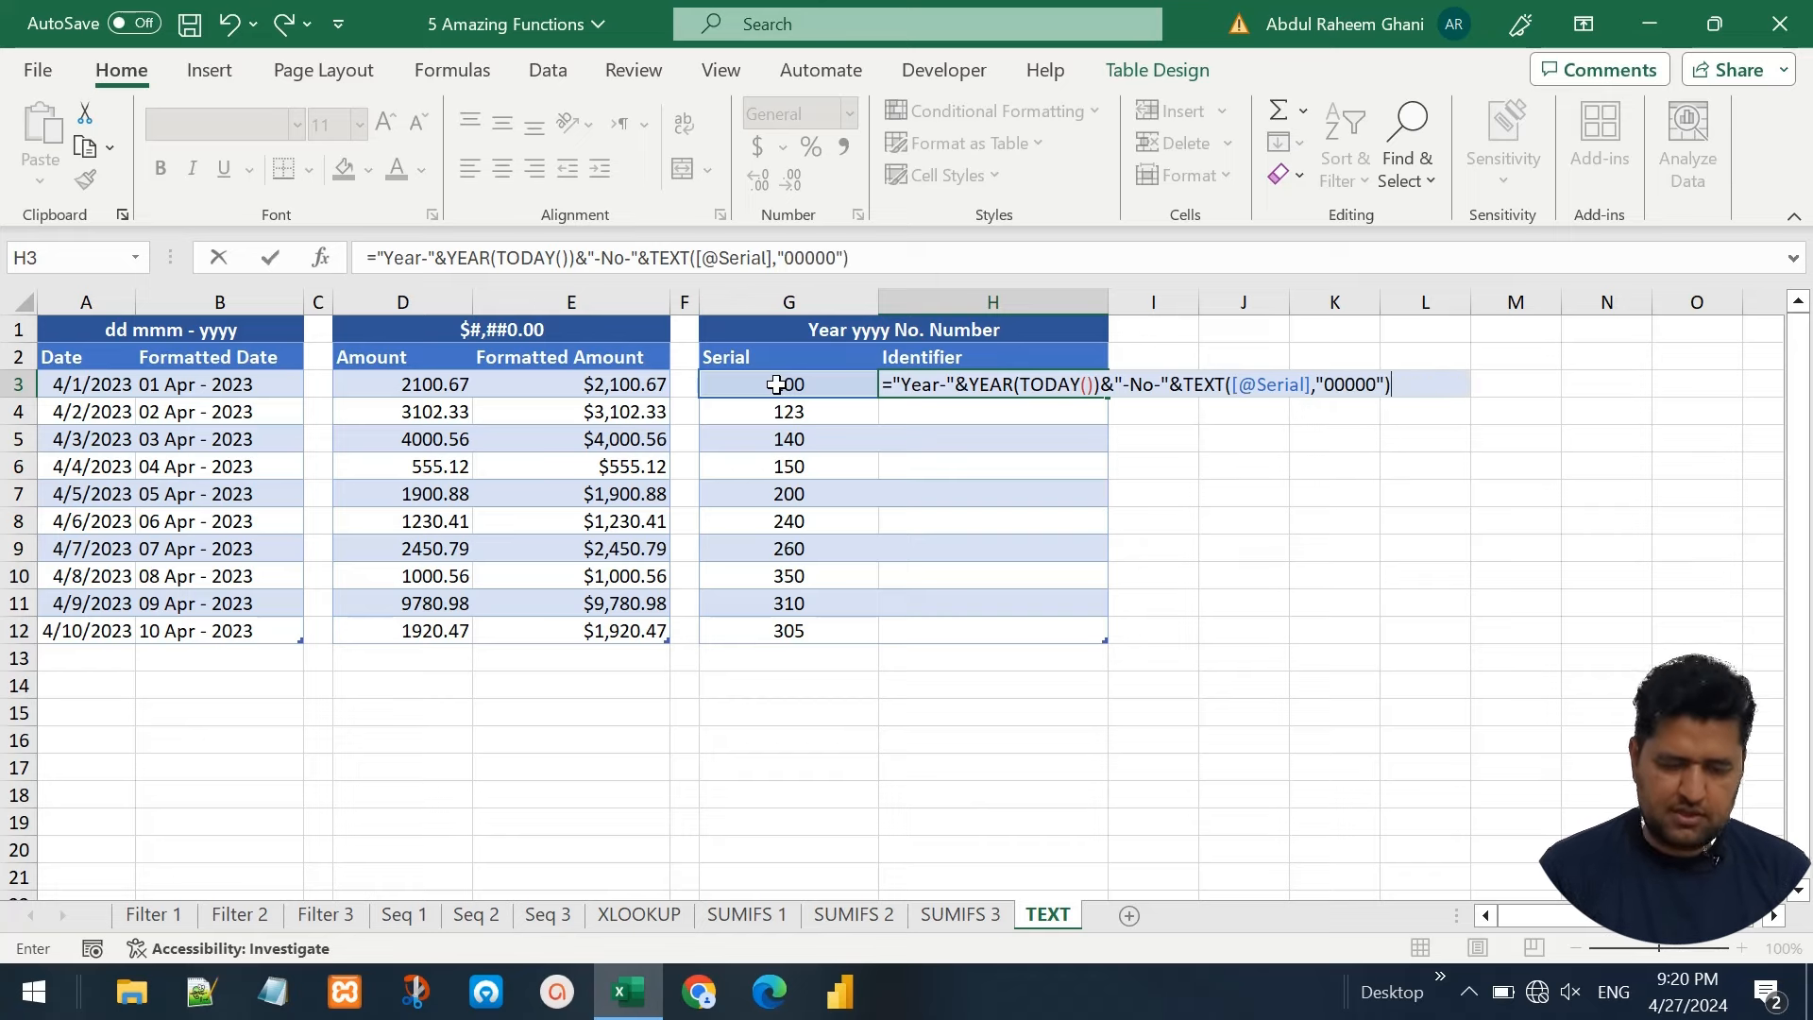
pyautogui.press('Return')
pyautogui.press('Up')
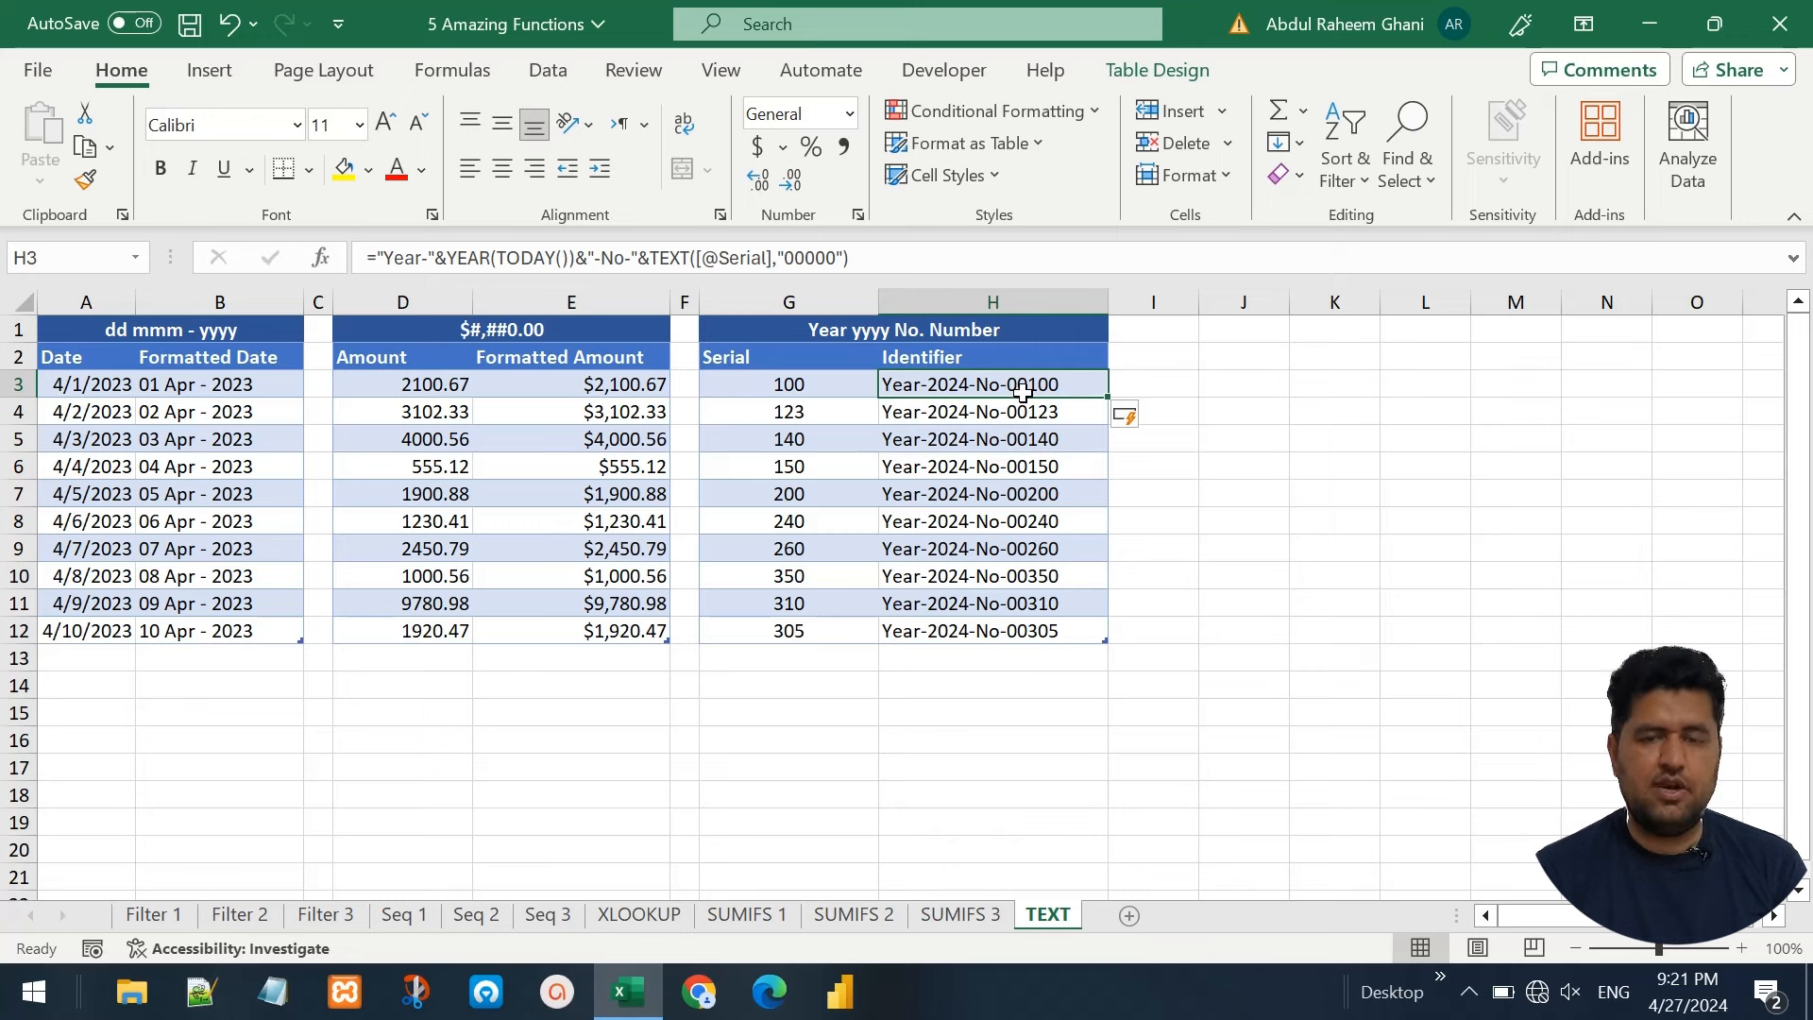
pyautogui.click(448, 495)
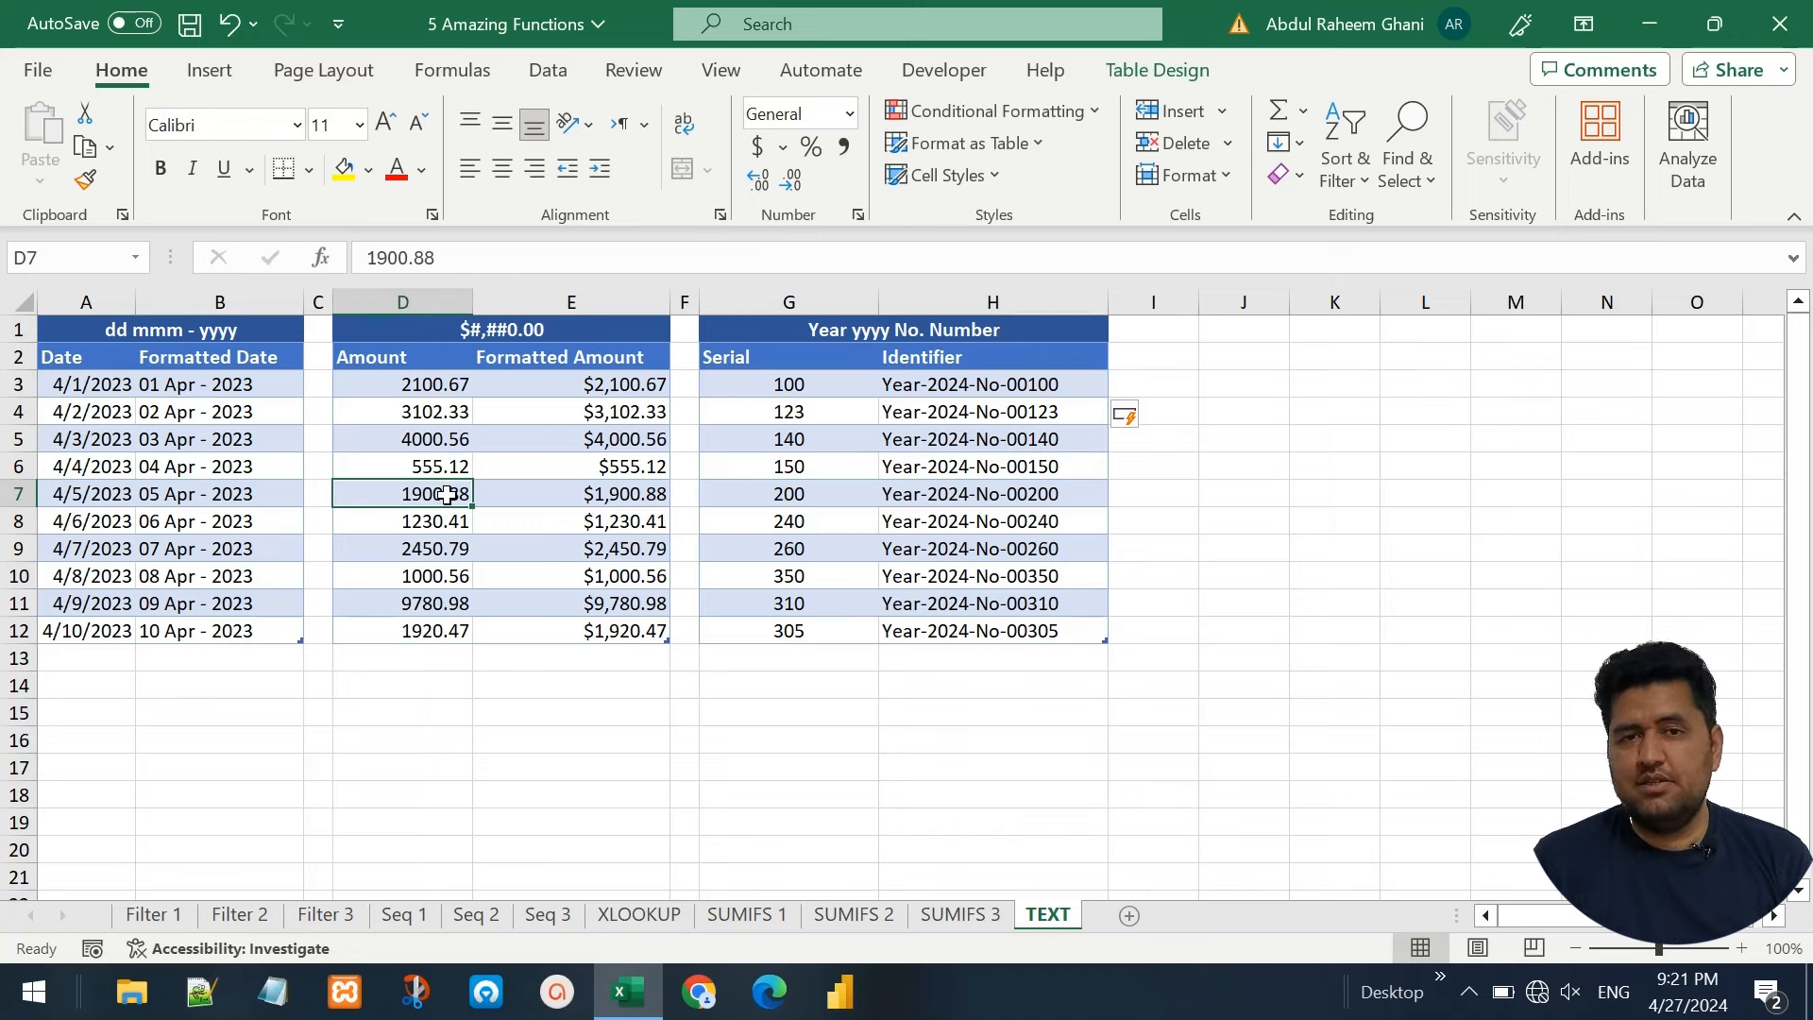